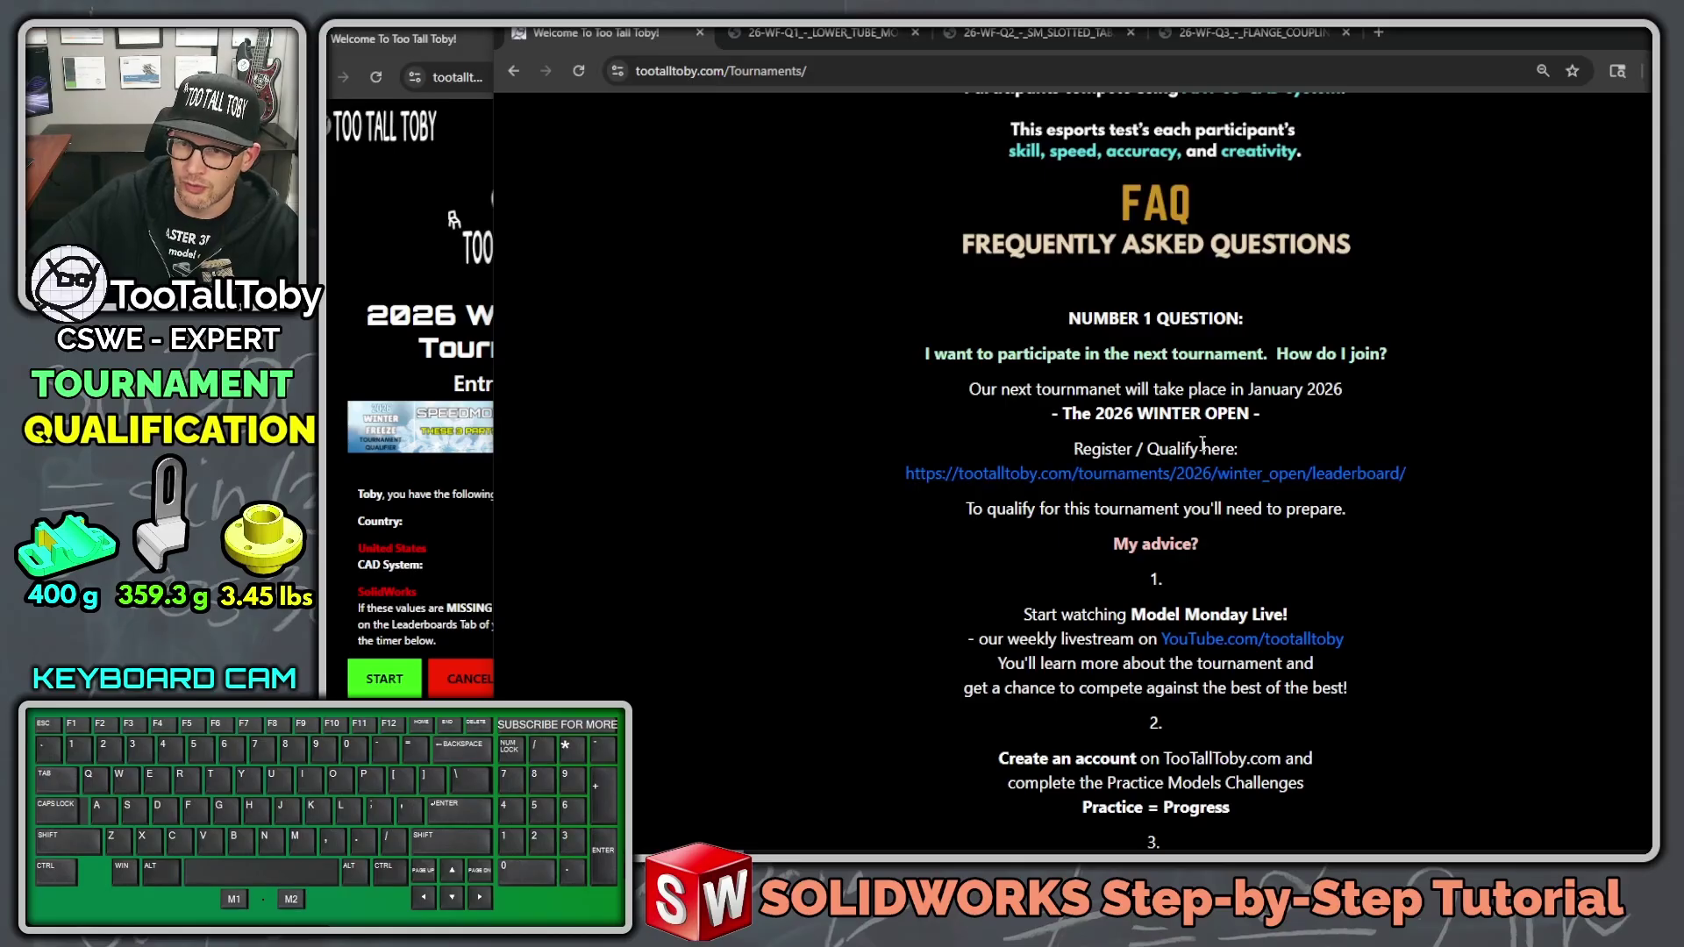
Step: Open the 2026 Winter Open leaderboard page and review the lower tube mount, slotted tab and flange coupling drawings
click(1123, 476)
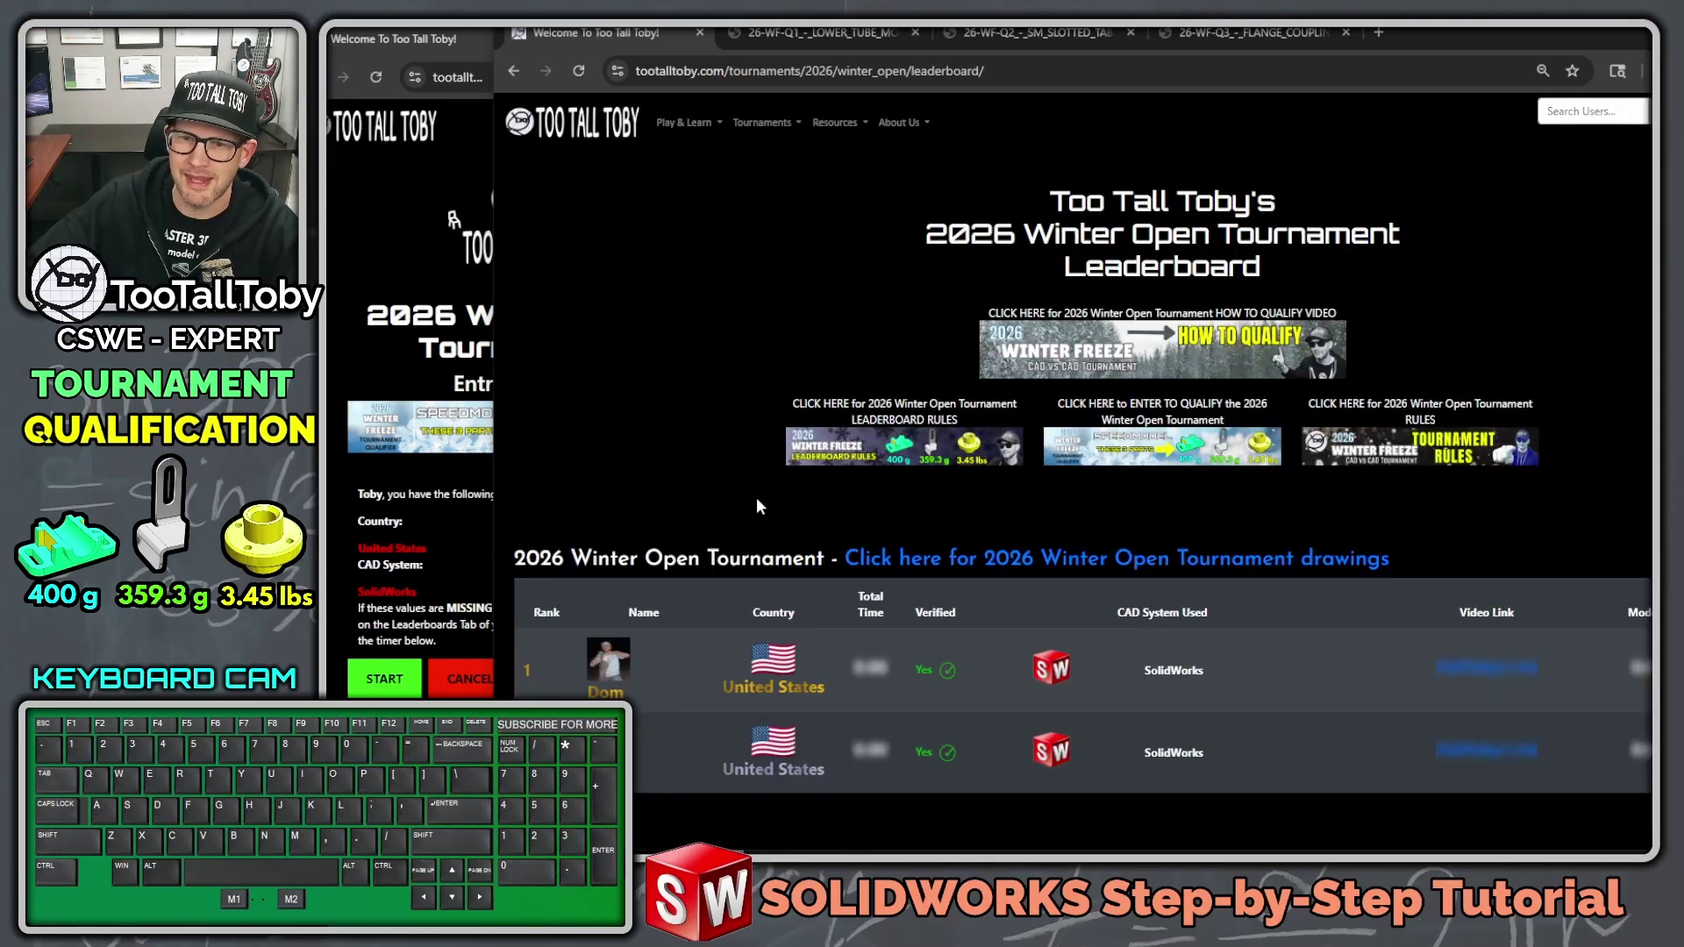
click(838, 34)
click(1003, 30)
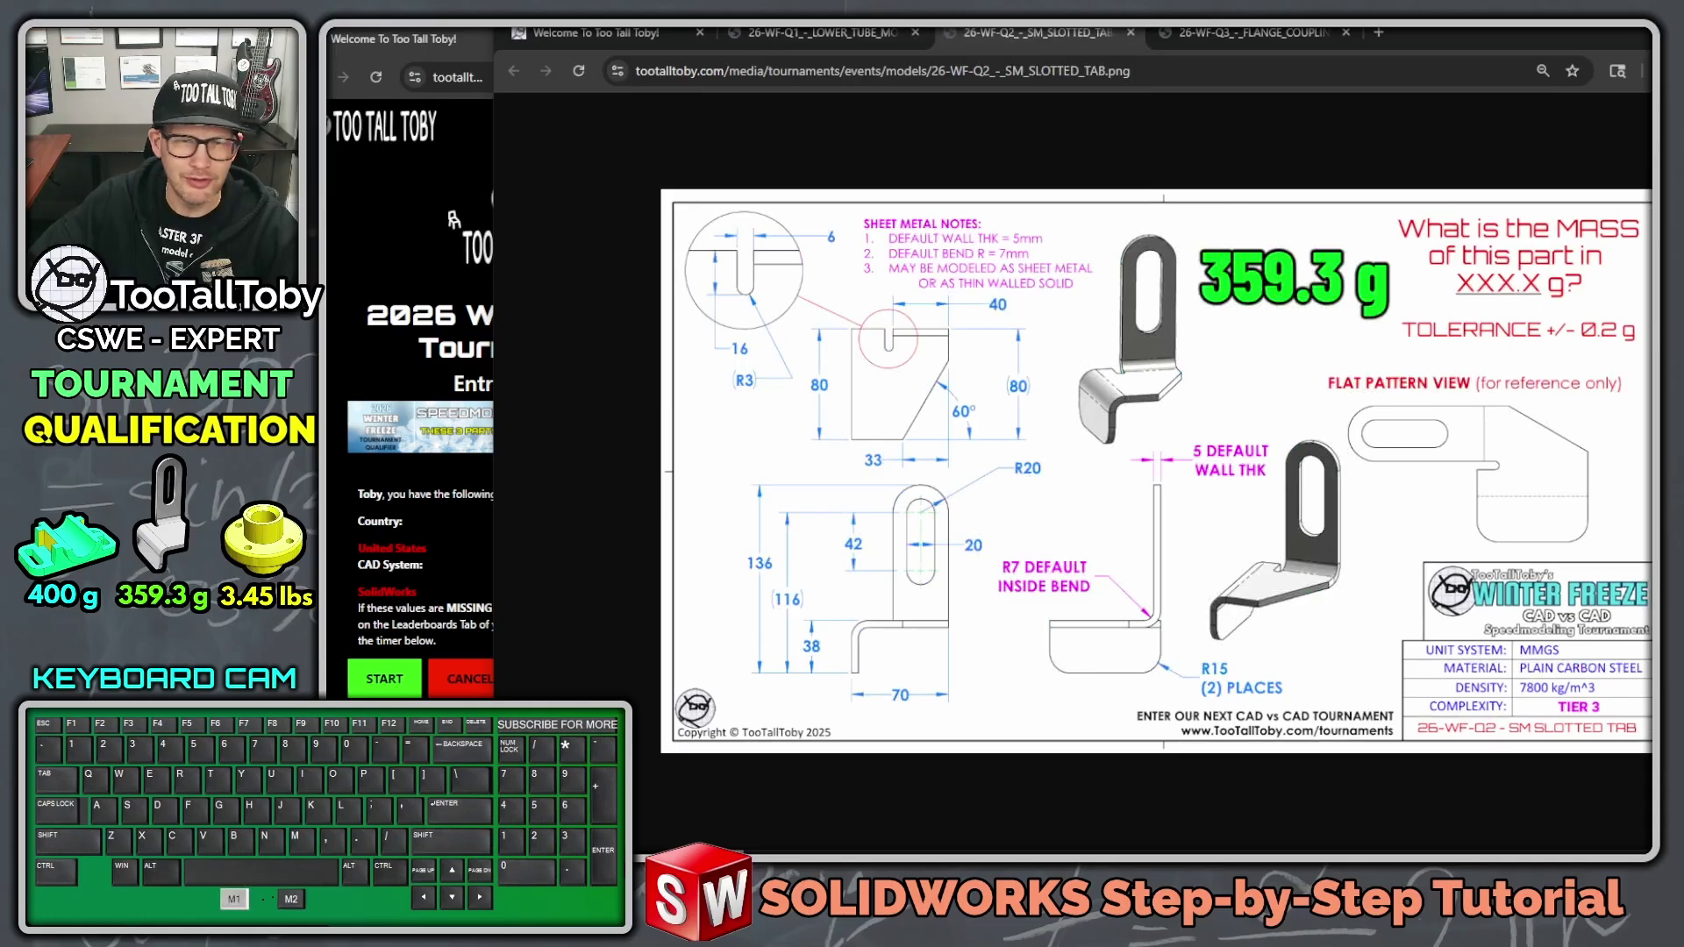
click(1221, 33)
double_click(1538, 41)
drag(1345, 44, 1399, 51)
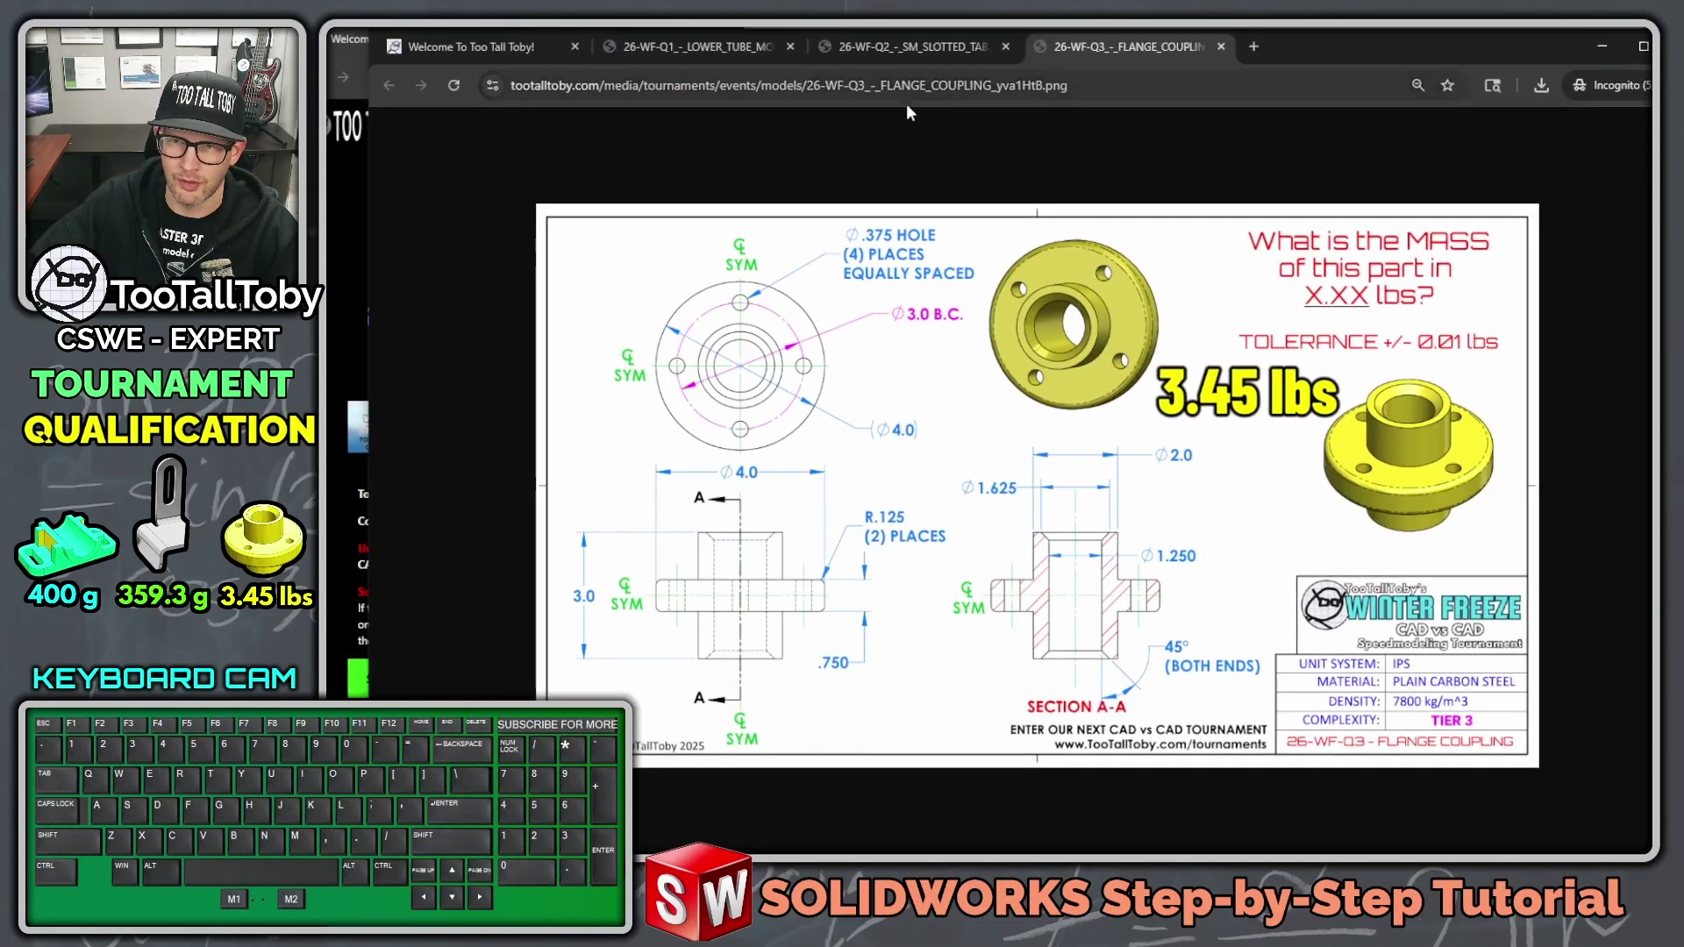
click(715, 51)
click(944, 47)
click(1064, 44)
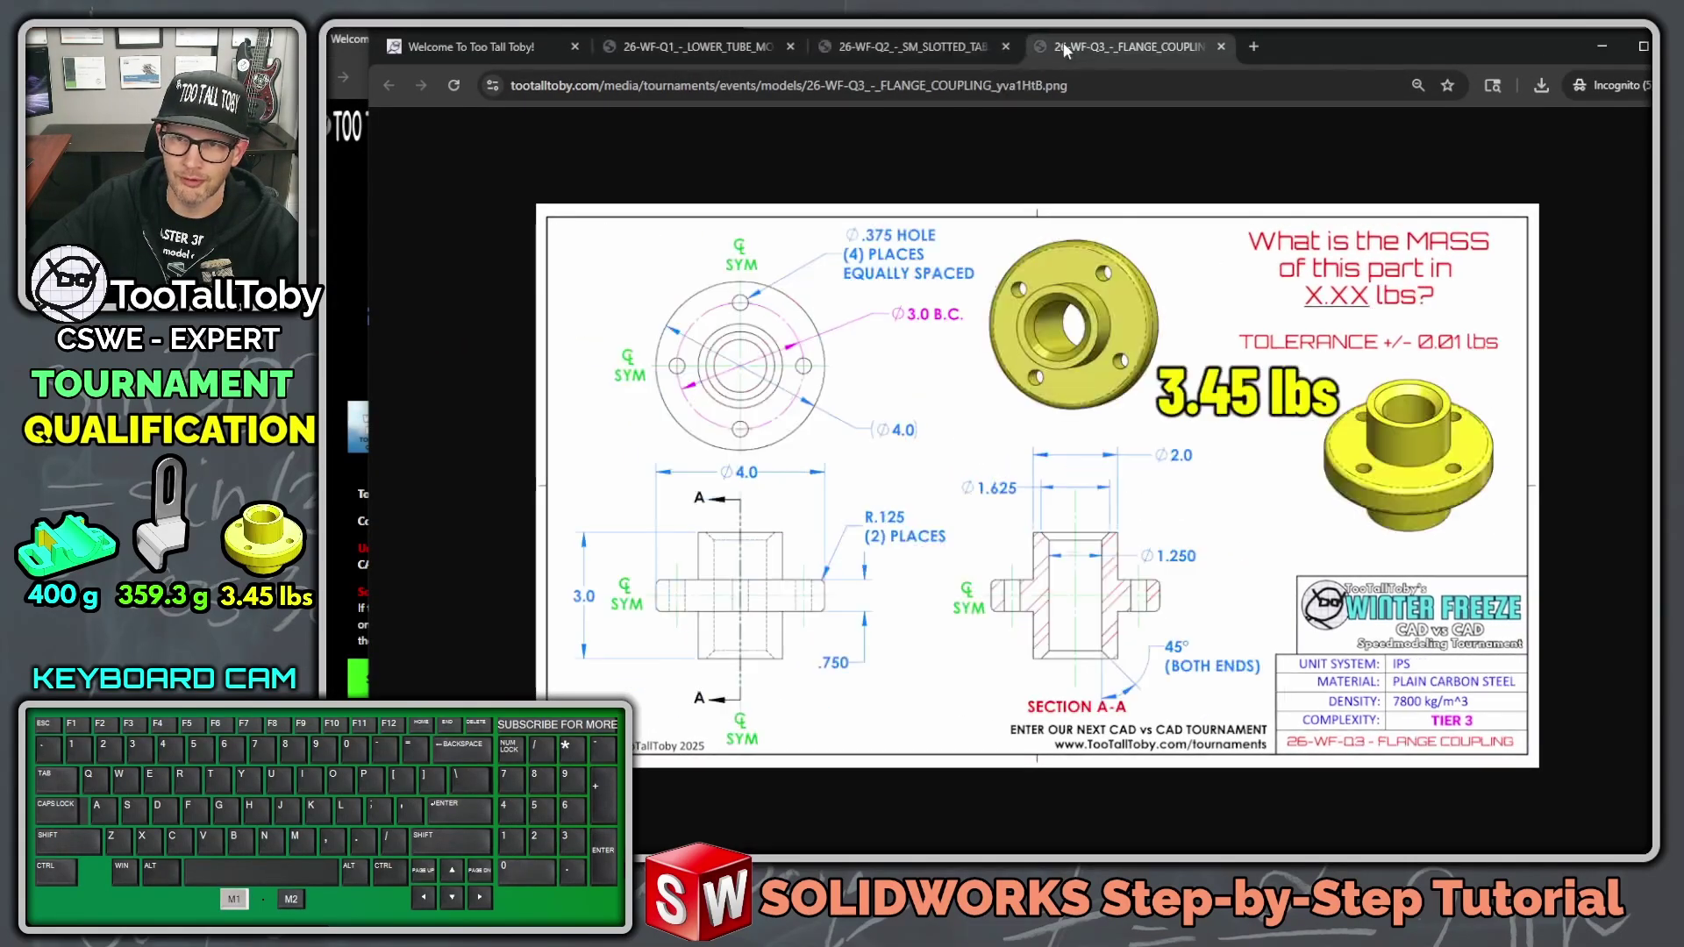
click(711, 45)
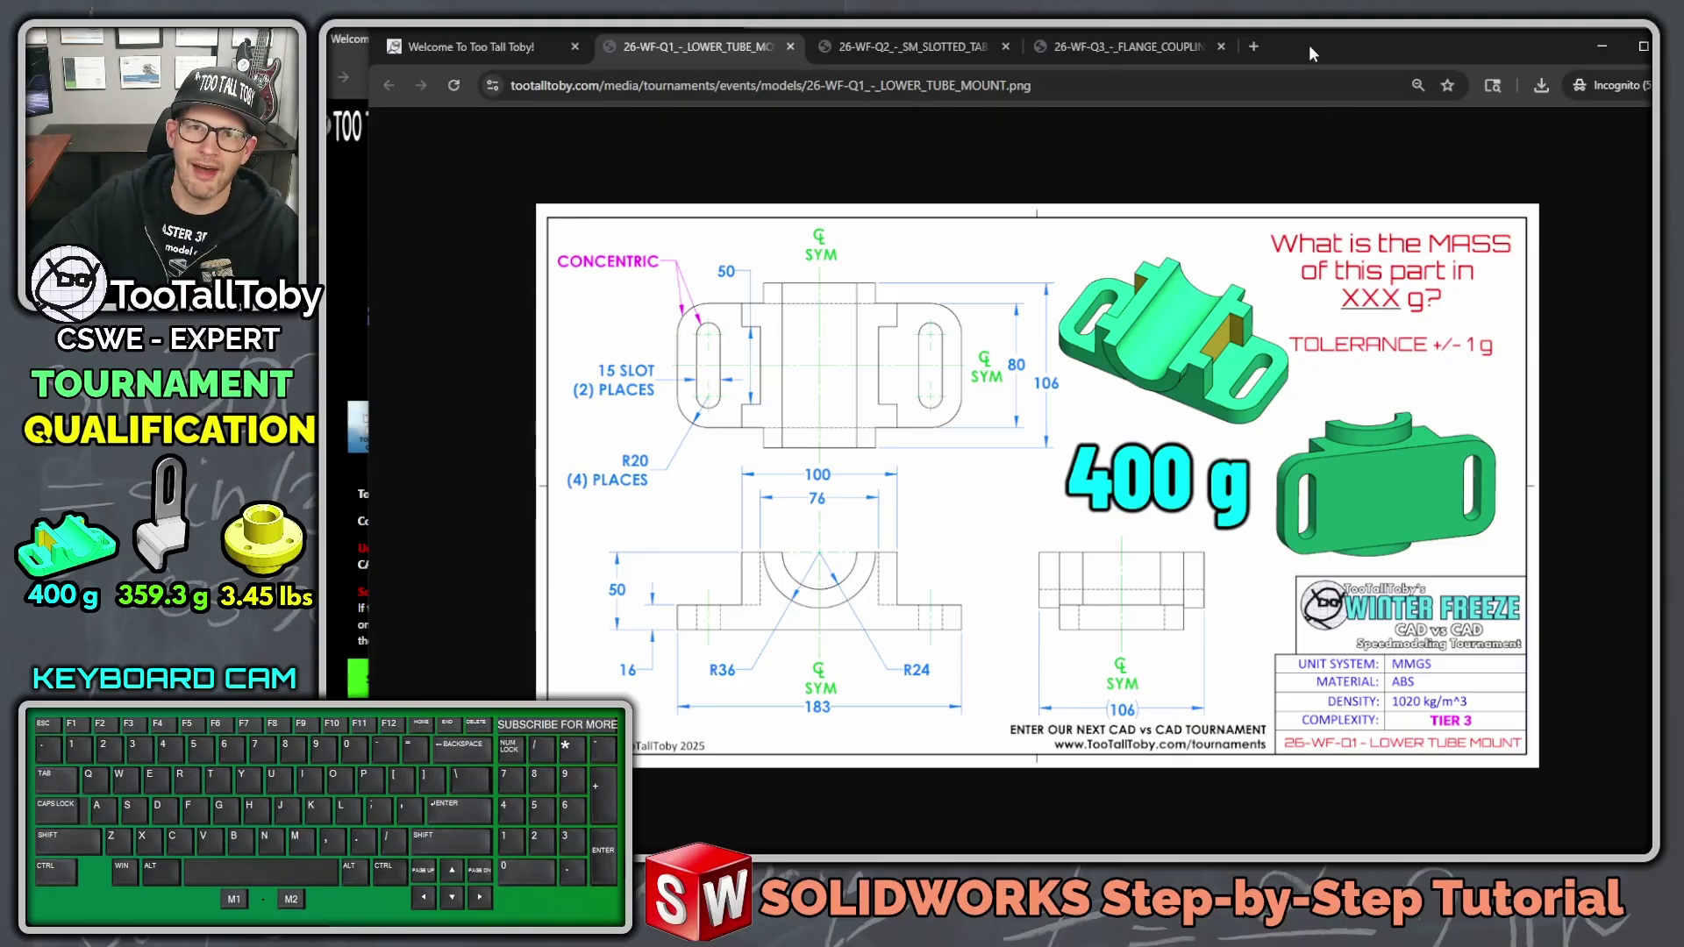
drag(1309, 44, 1683, 179)
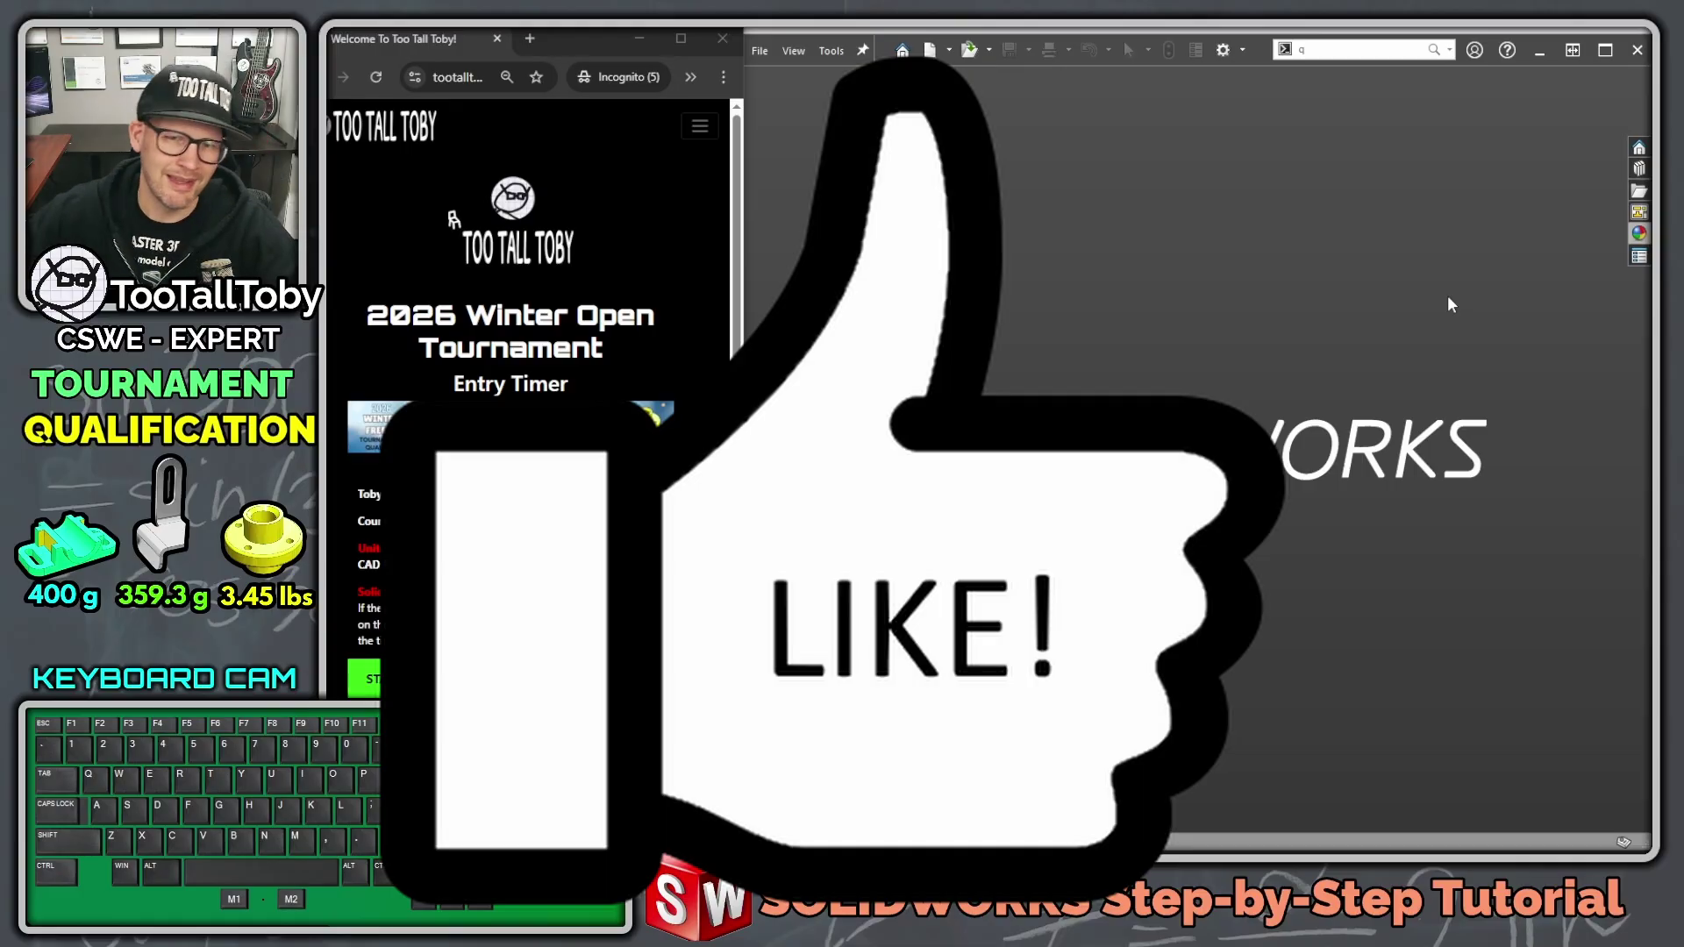
Step: Show the three model timers on the tournament entry timer page and switch to SOLIDWORKS
scroll(617, 416, down, 5)
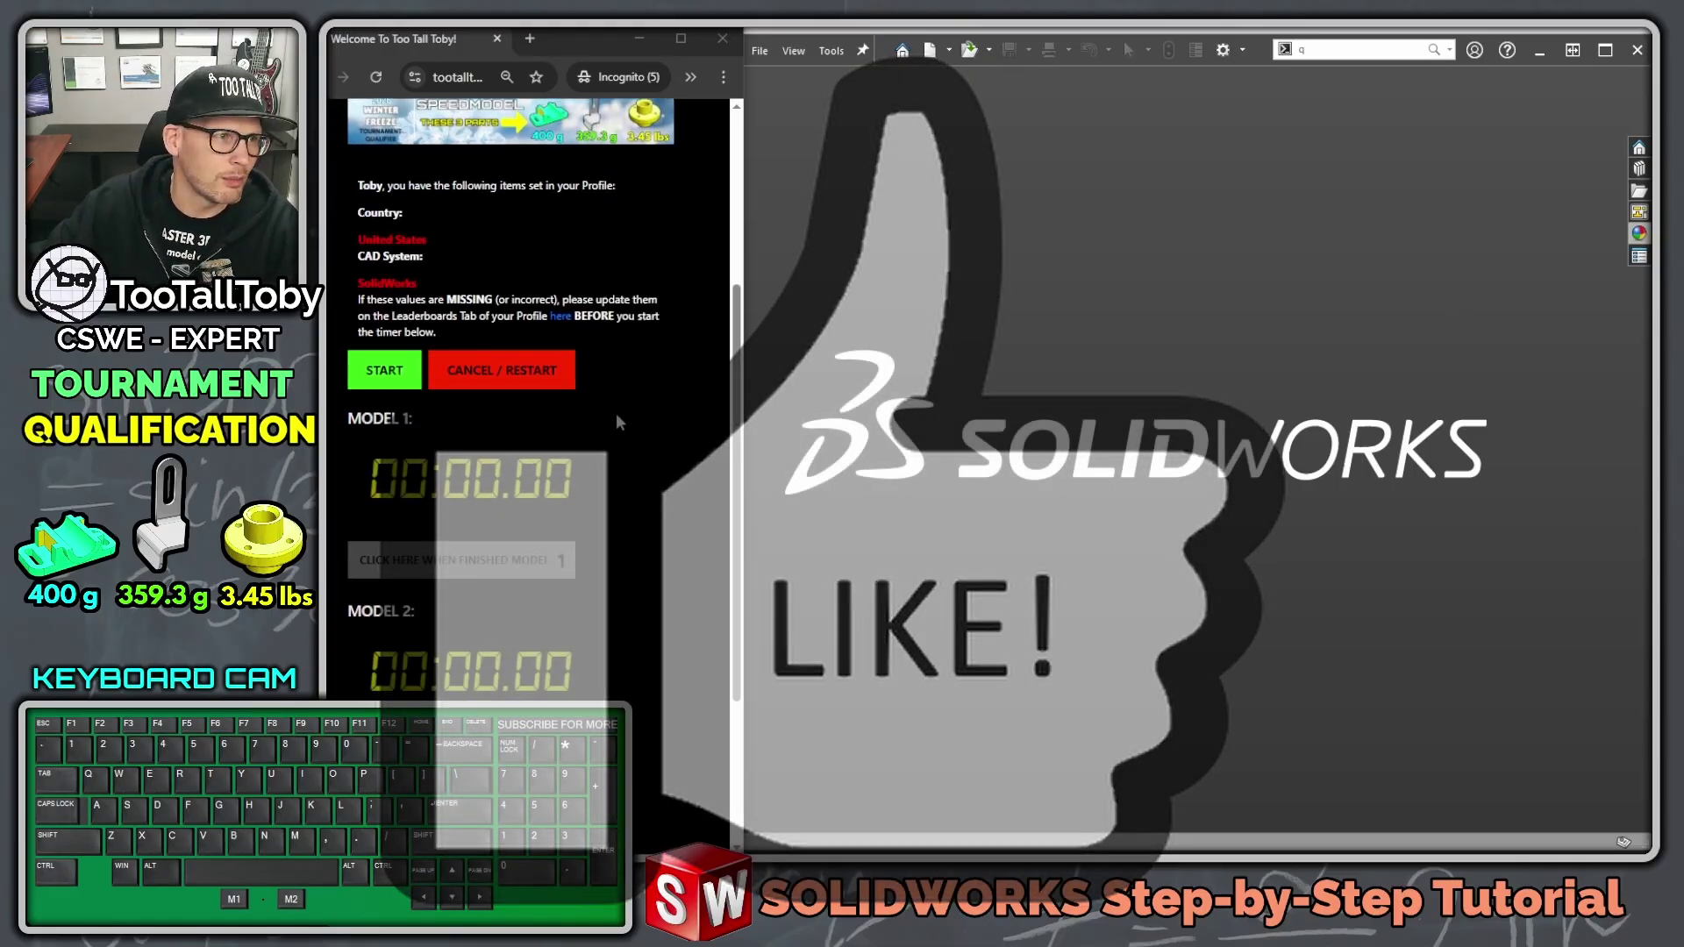
scroll(617, 423, down, 1)
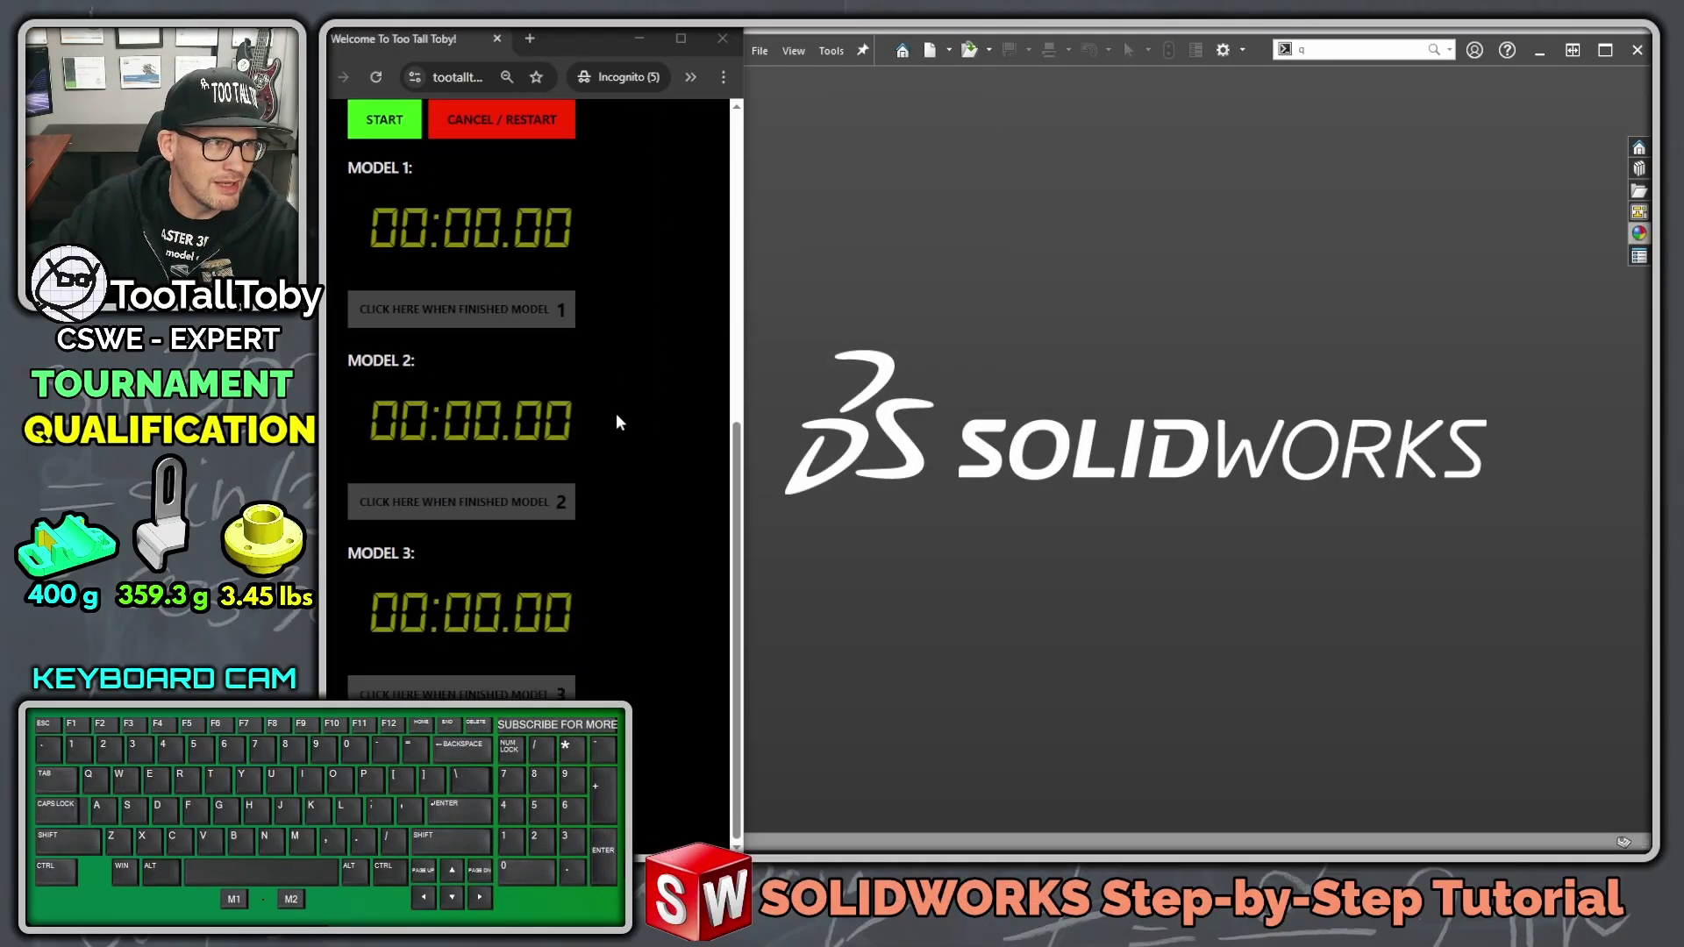
click(1116, 398)
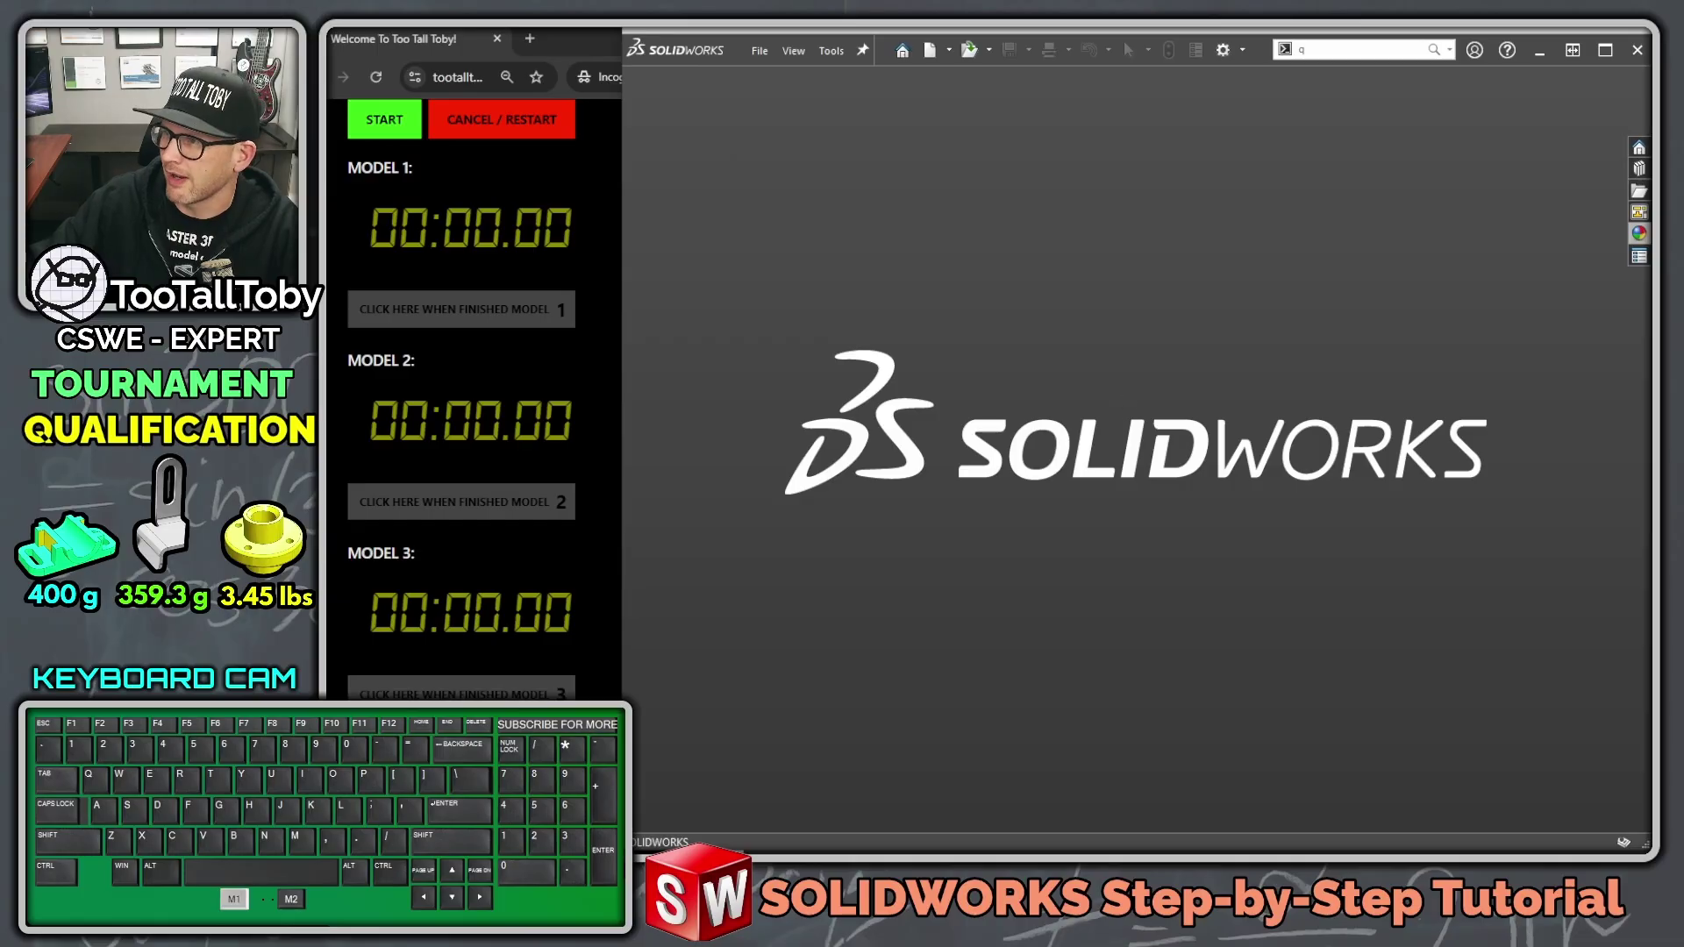
Step: Bring the drawings back up and compare all three, ending with the lower tube mount's dimensions, units and material
drag(1649, 53, 1270, 35)
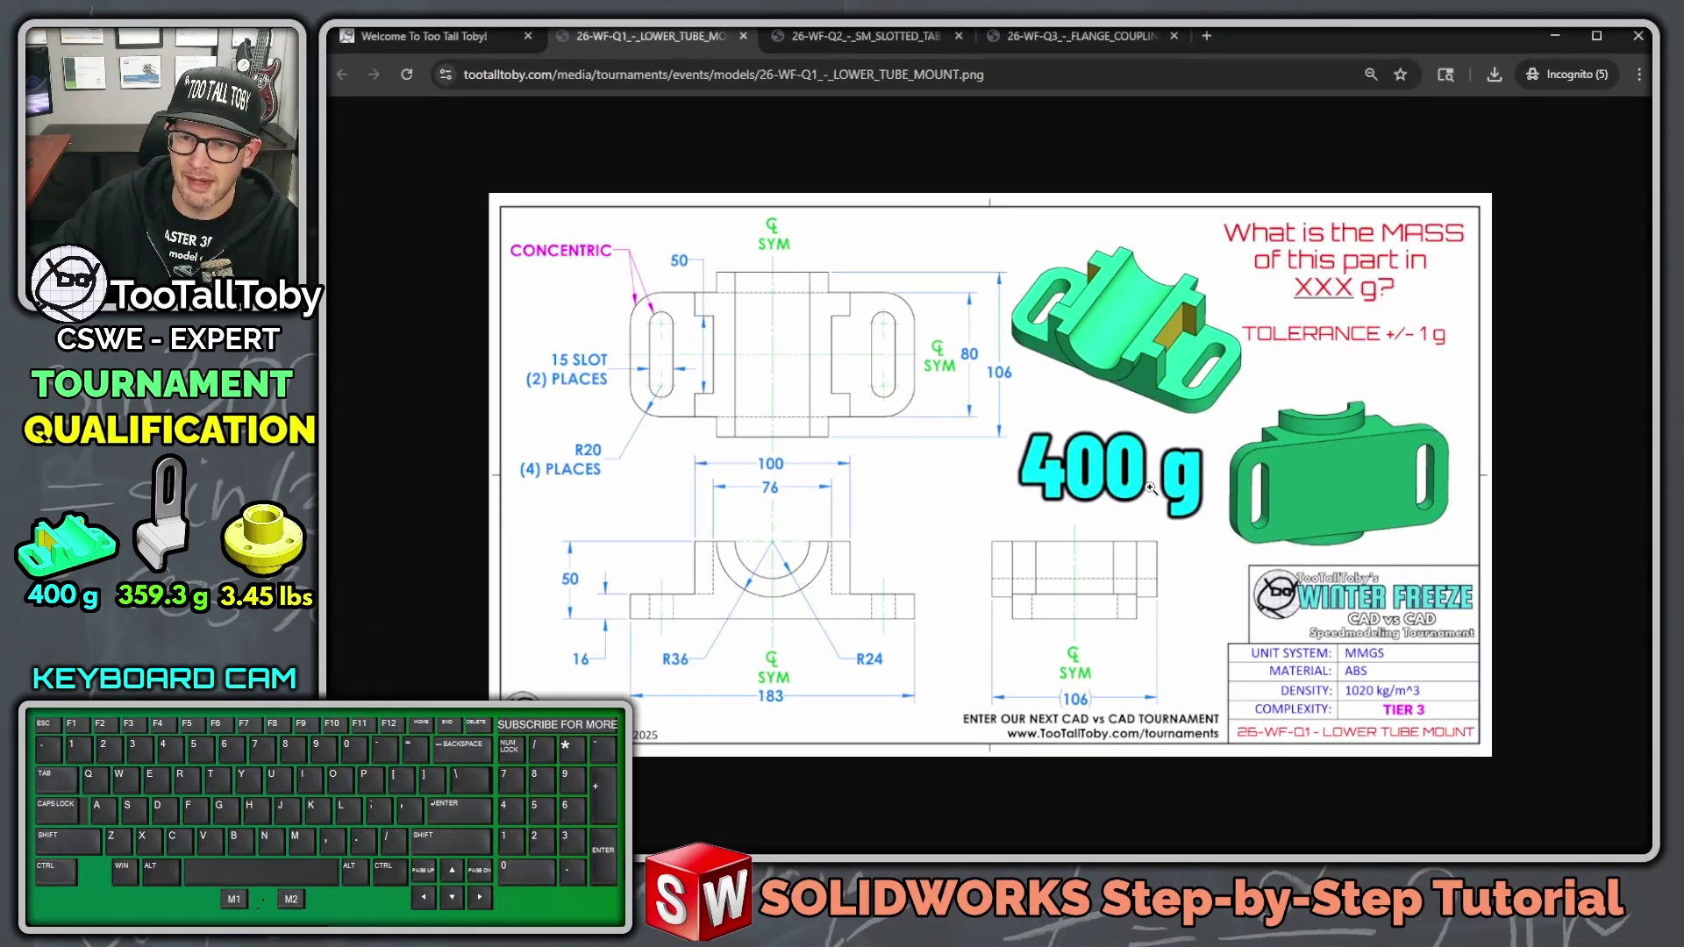
click(871, 38)
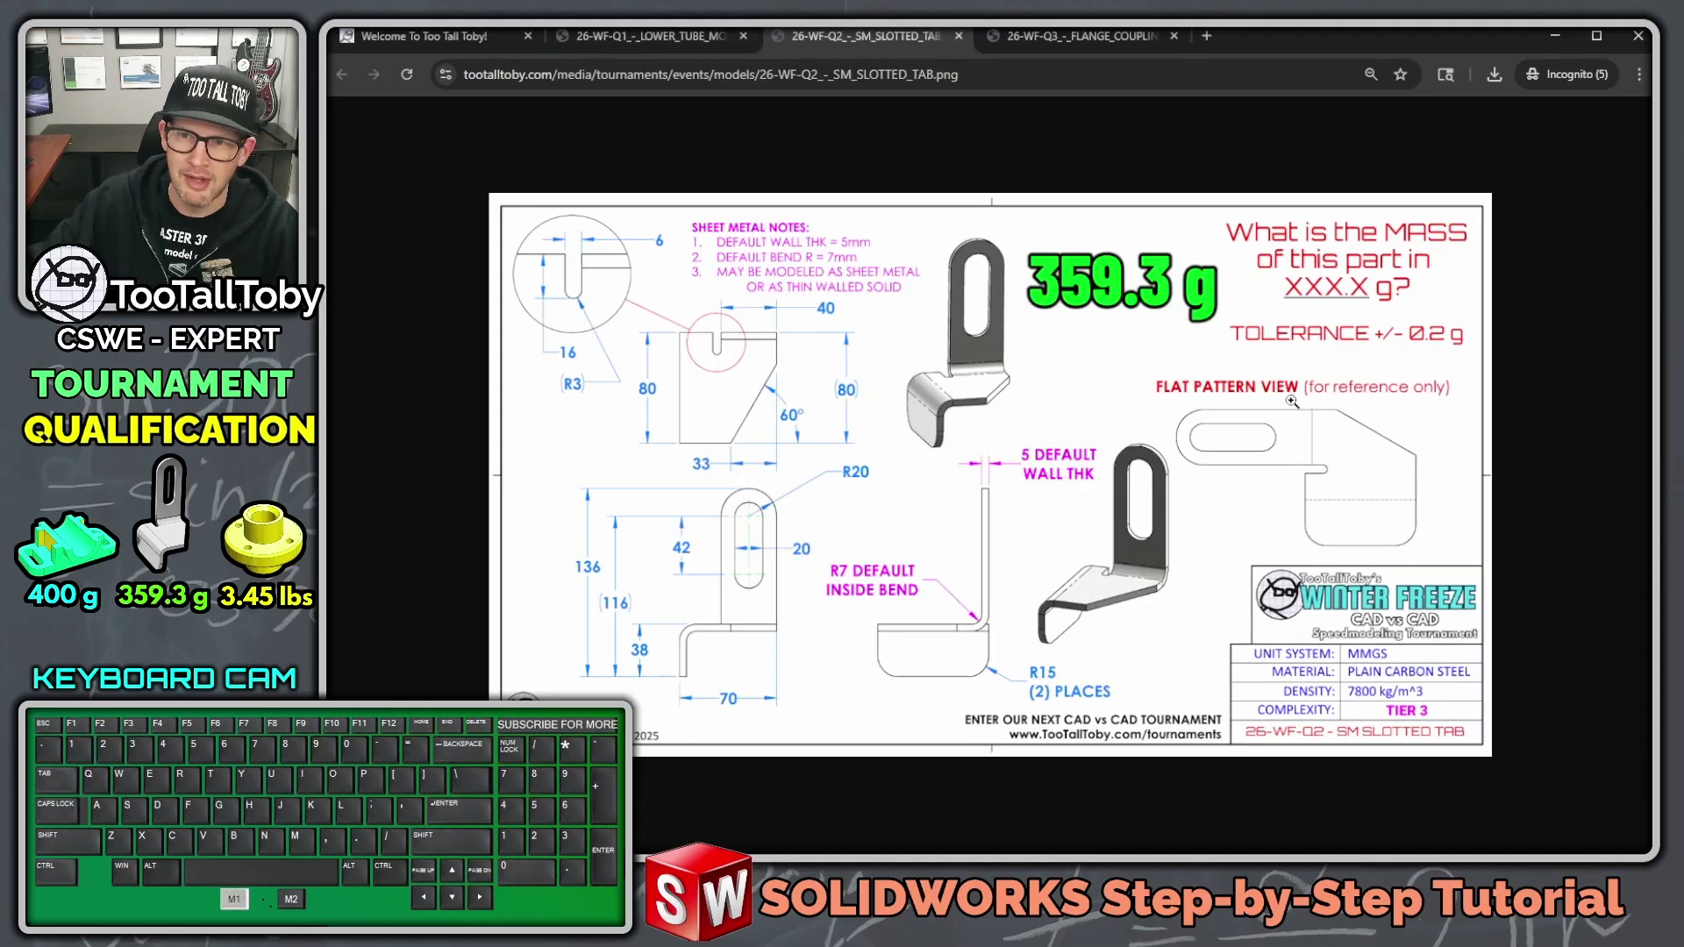
click(1034, 43)
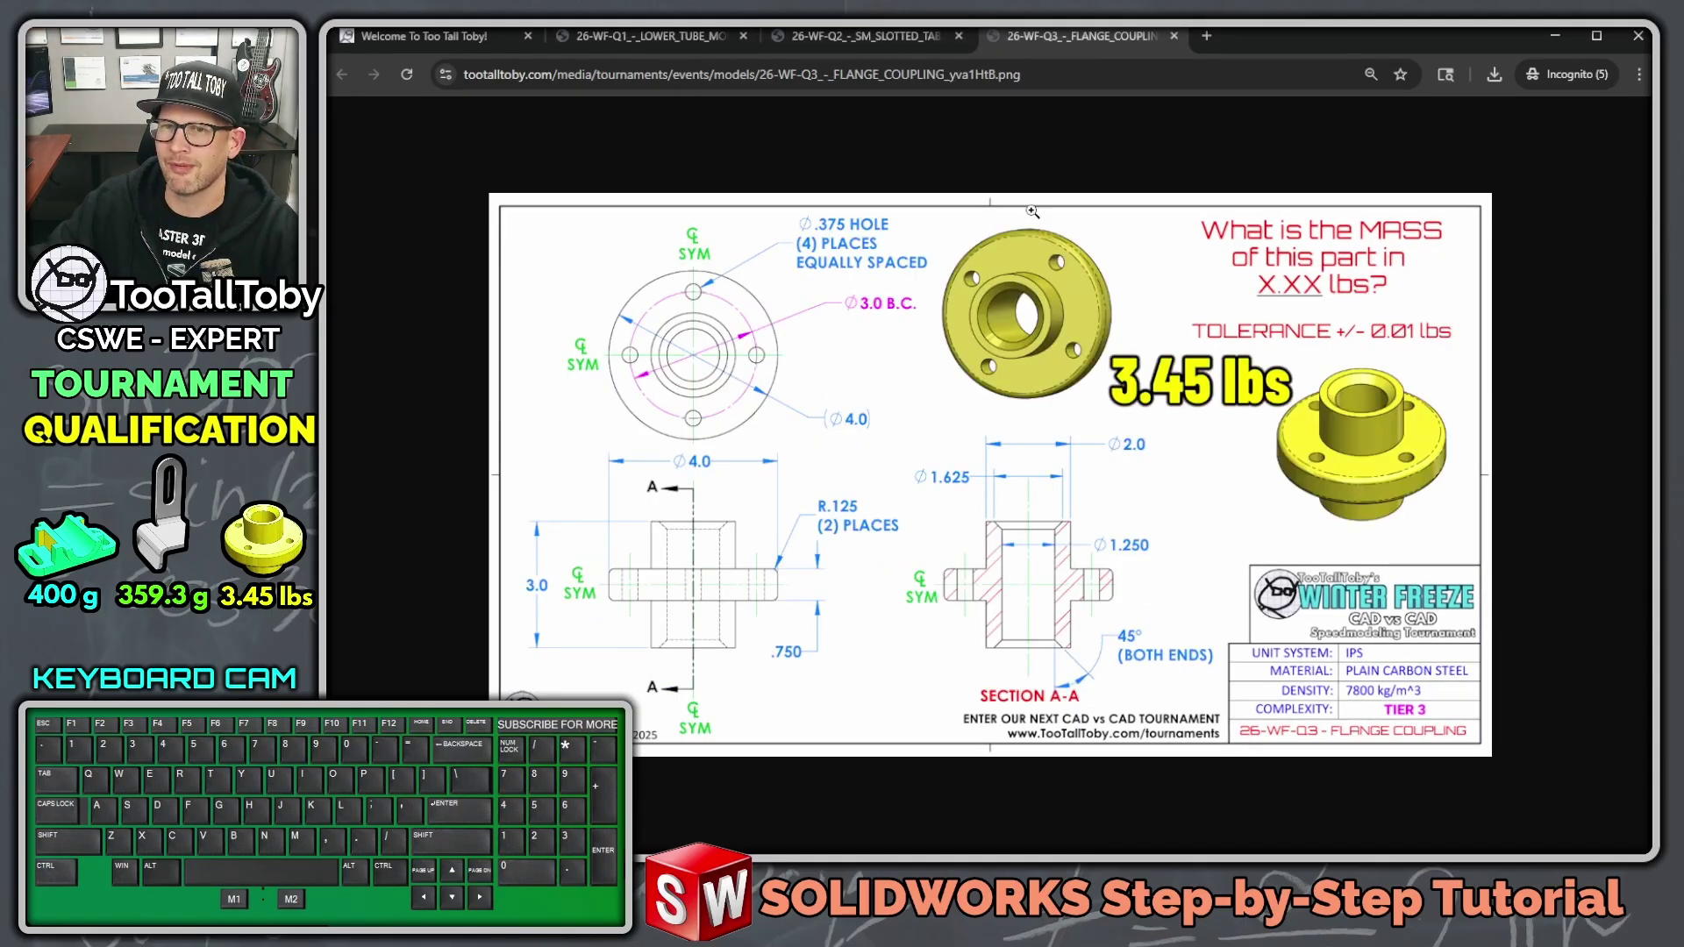
click(840, 41)
click(628, 35)
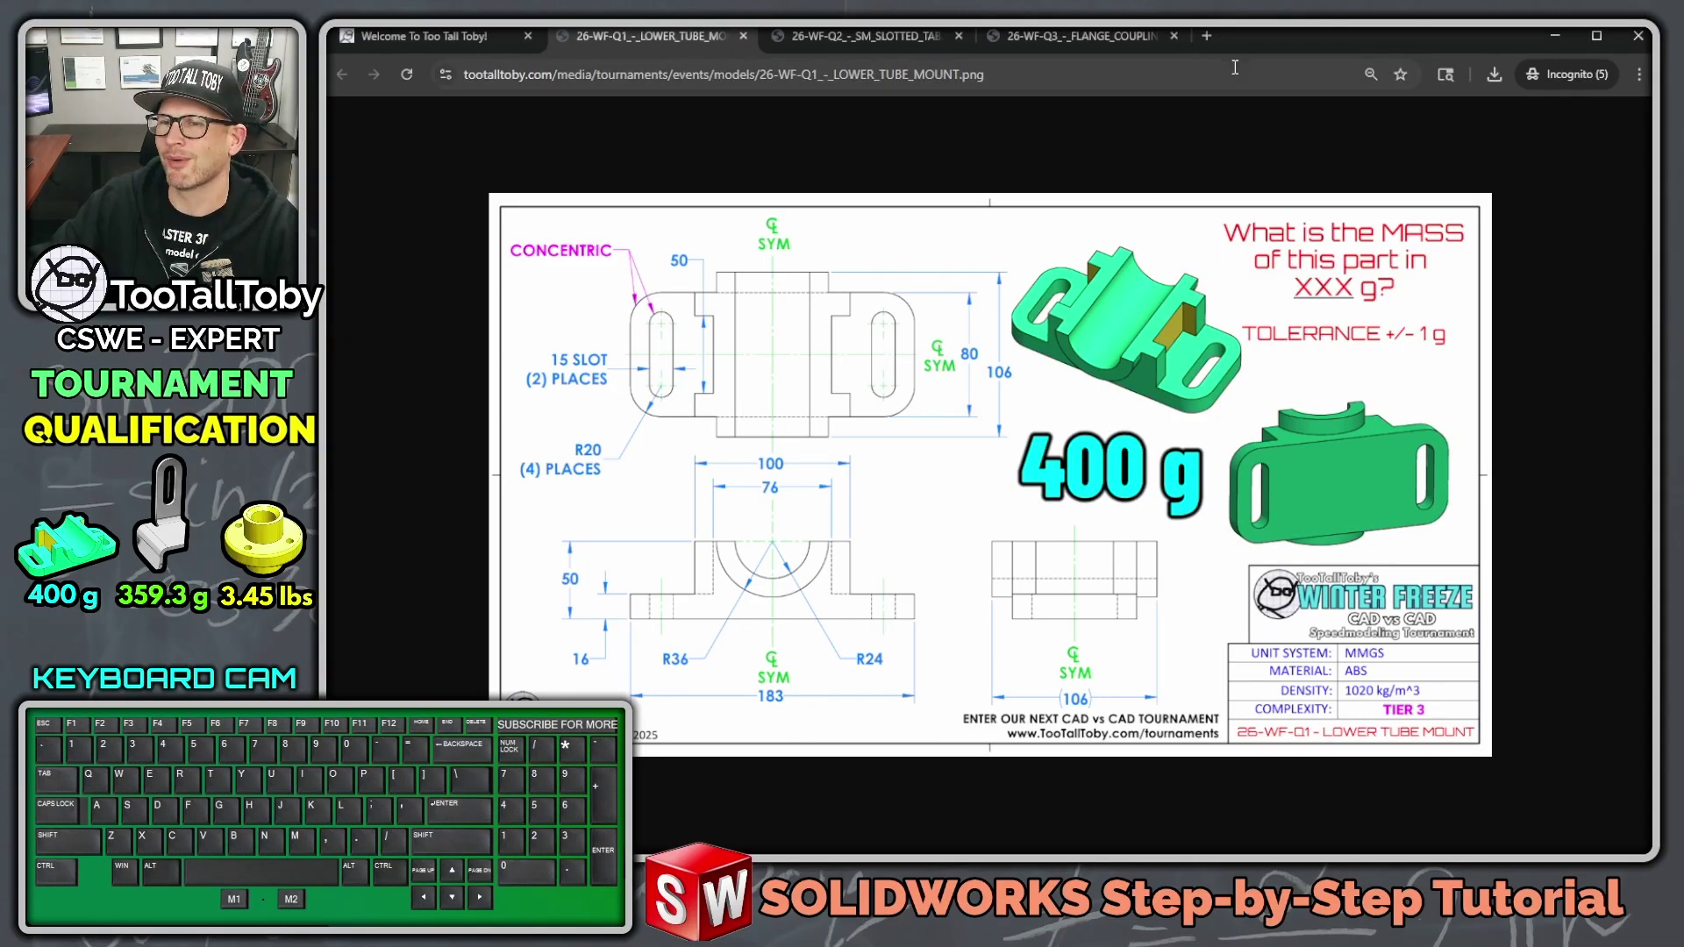
drag(1268, 35, 1683, 105)
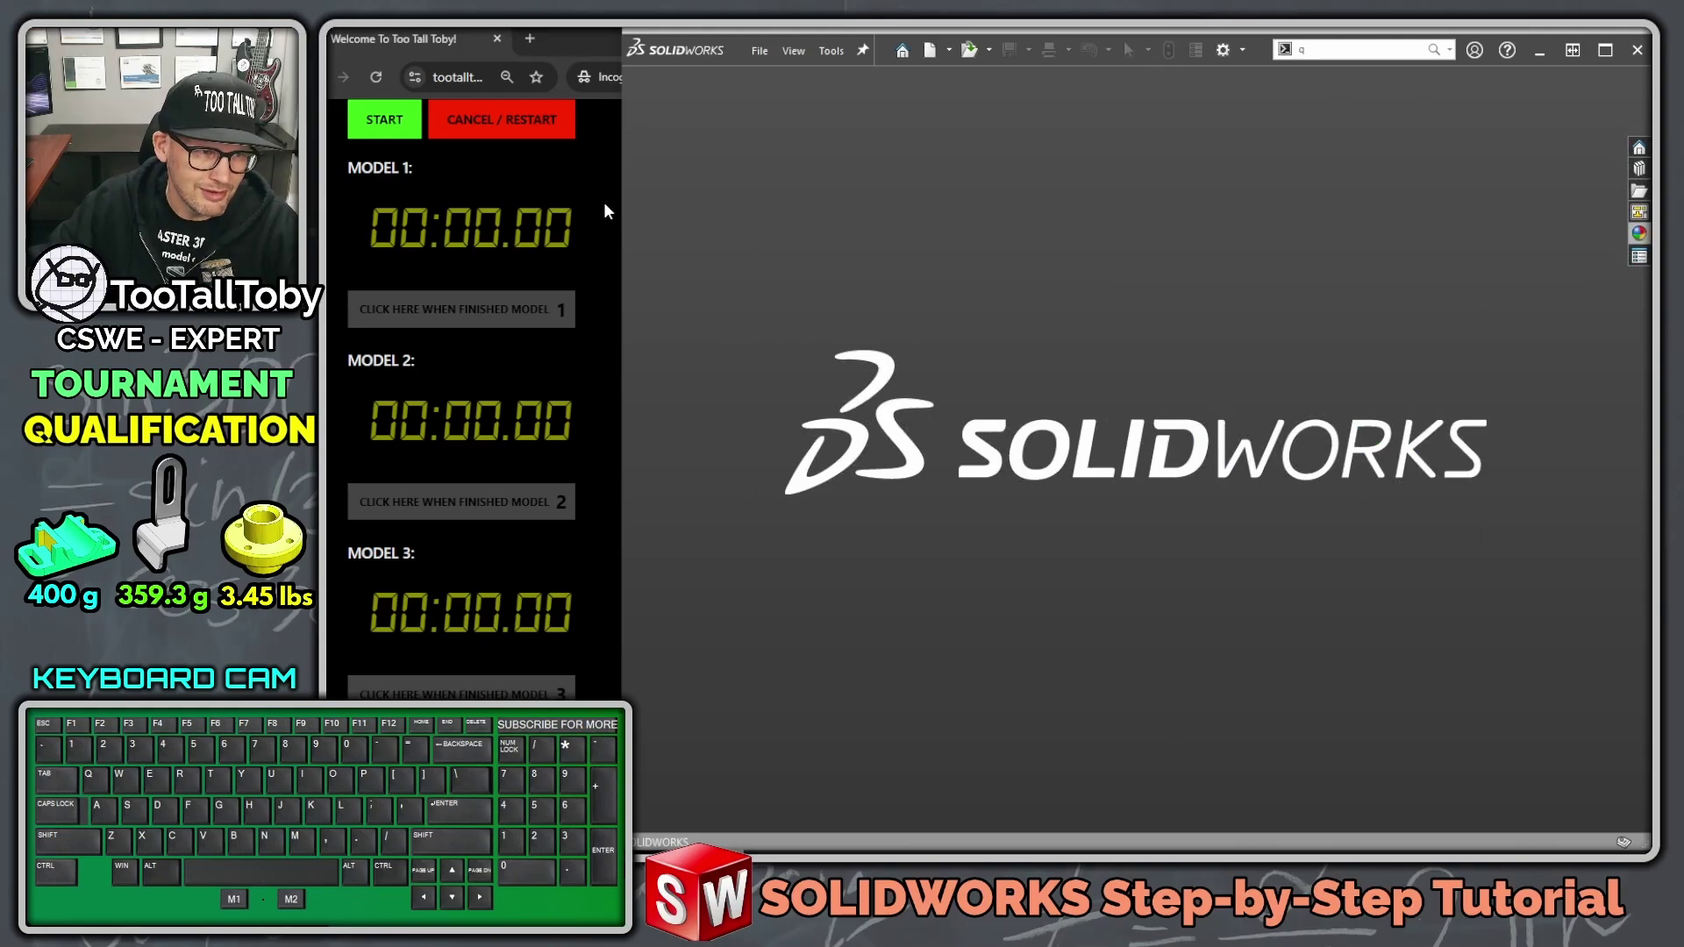
Step: Start the tournament timer and create a new SOLIDWORKS part from the Part-ABS-MMGS template
click(384, 123)
click(930, 50)
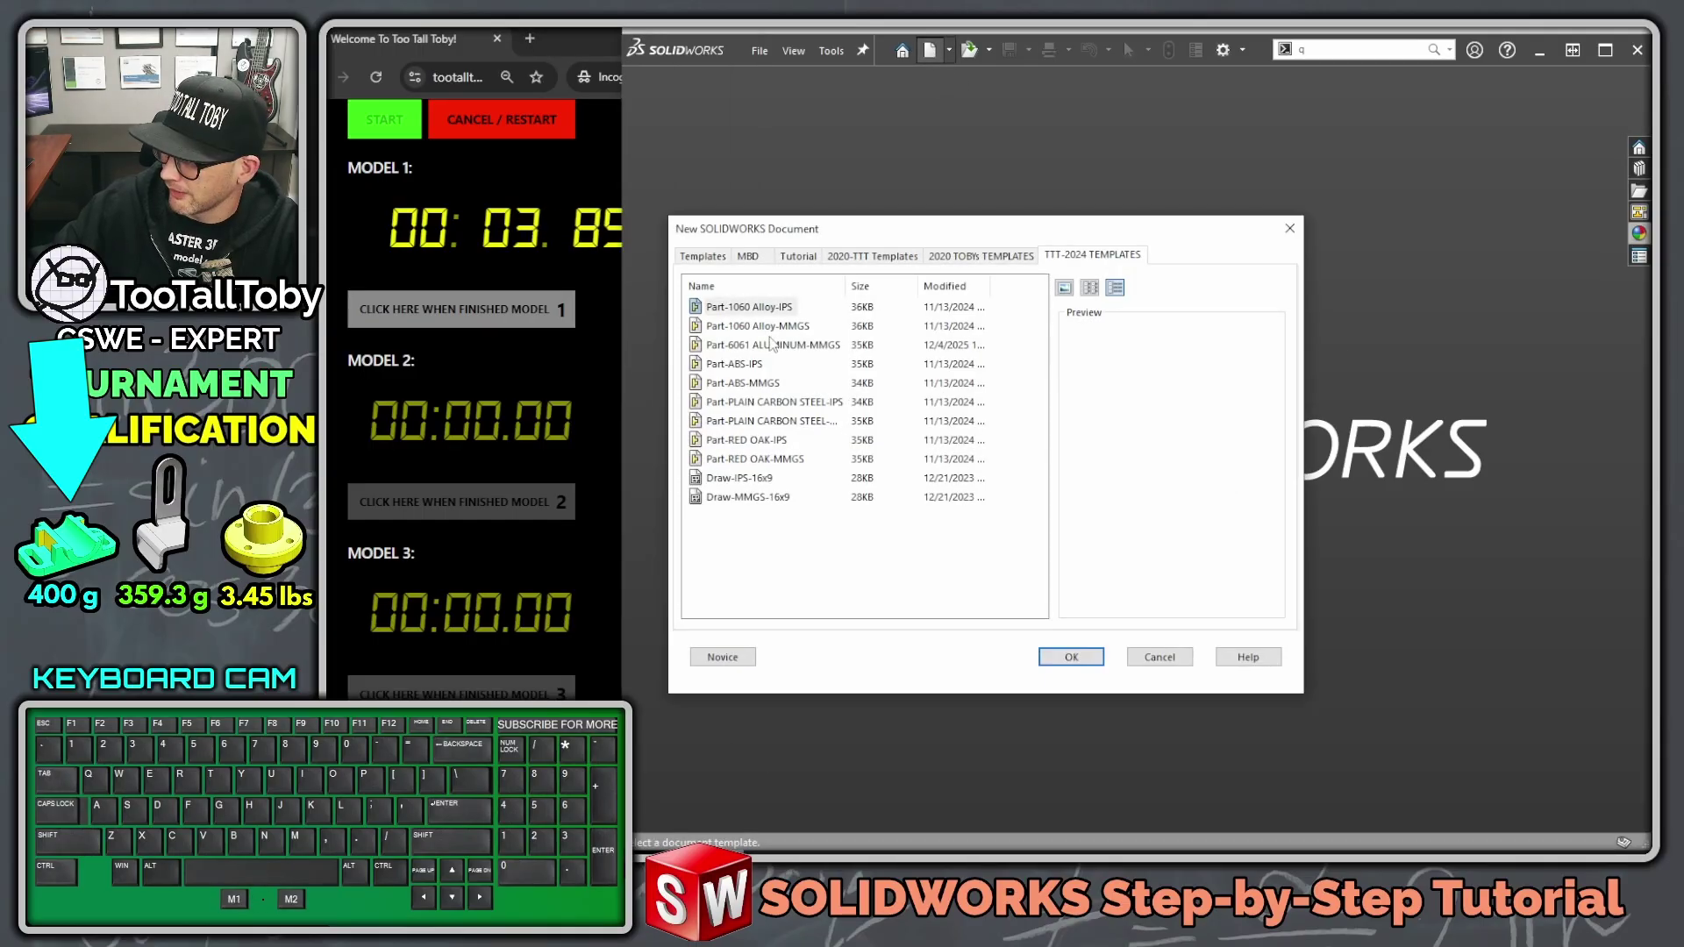
double_click(755, 382)
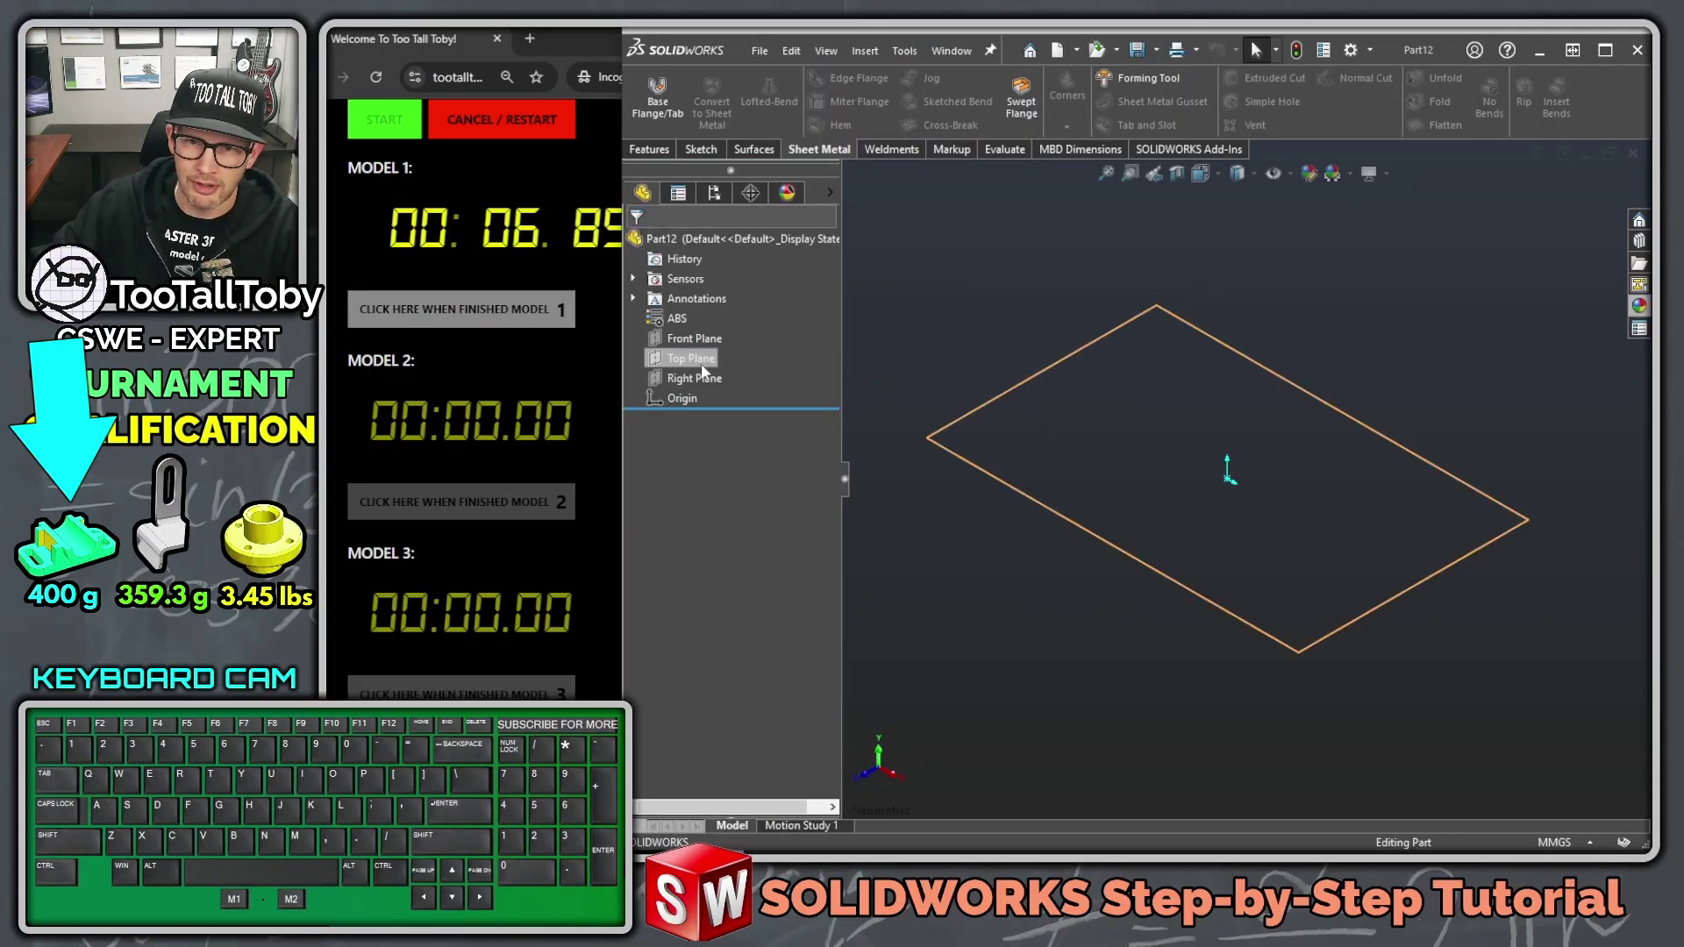
Step: Sketch a center rectangle on the Top Plane about the origin, 80 mm high and 183 mm wide
click(693, 359)
key(ctrl+8)
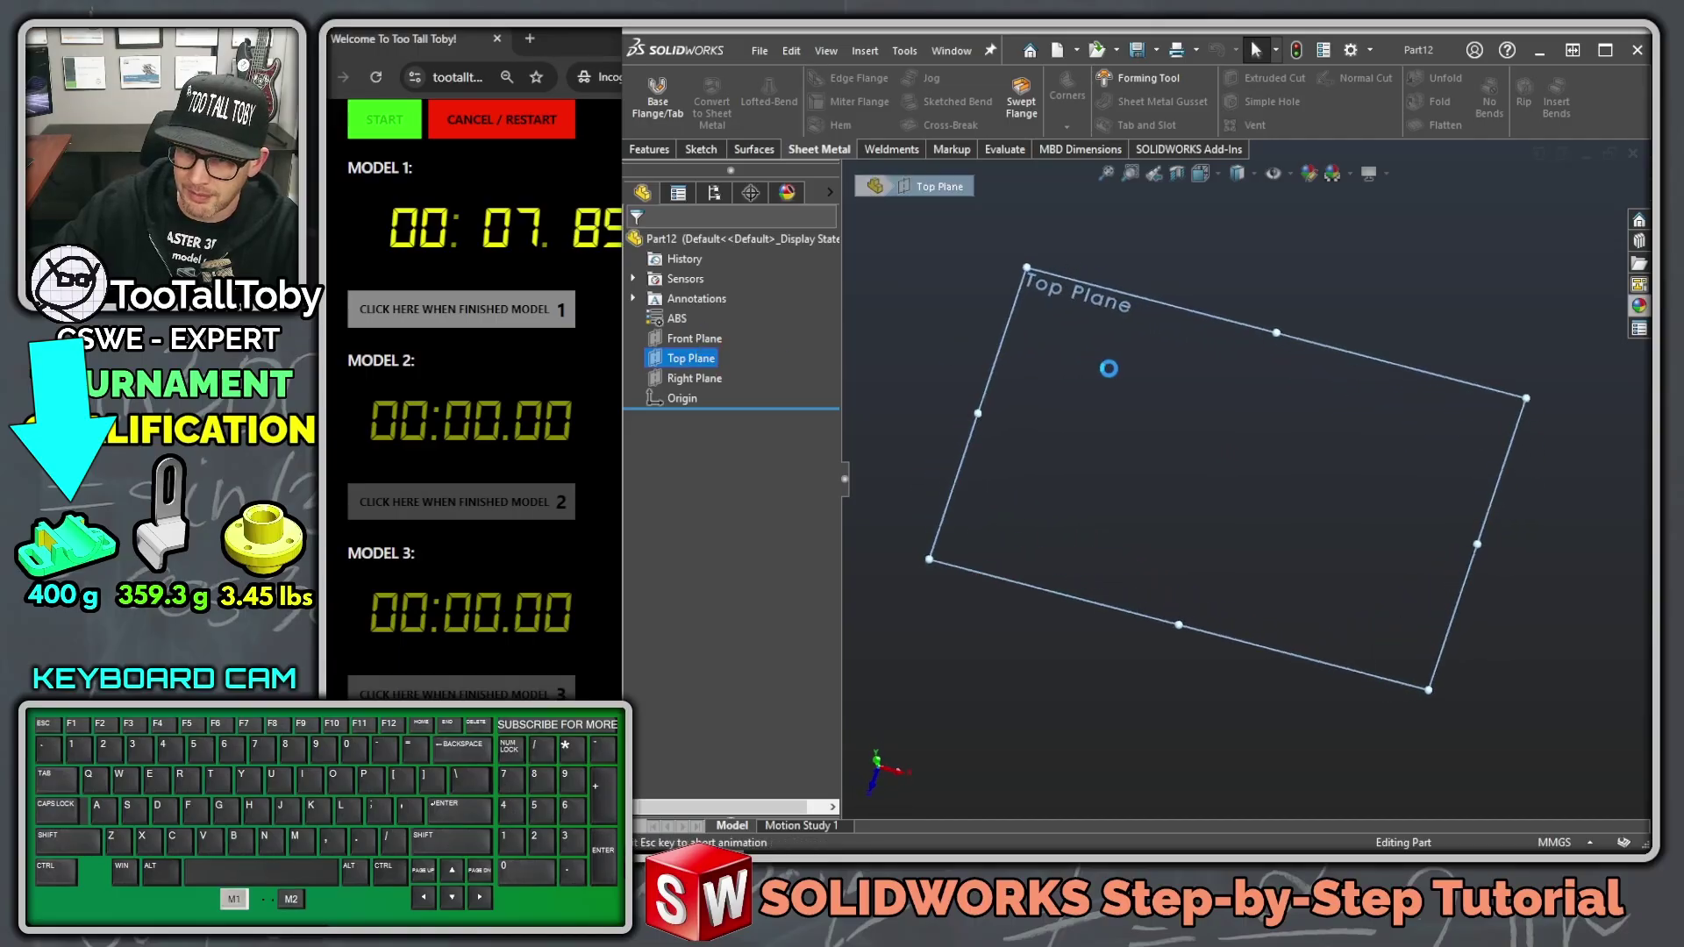
key(s)
click(1197, 398)
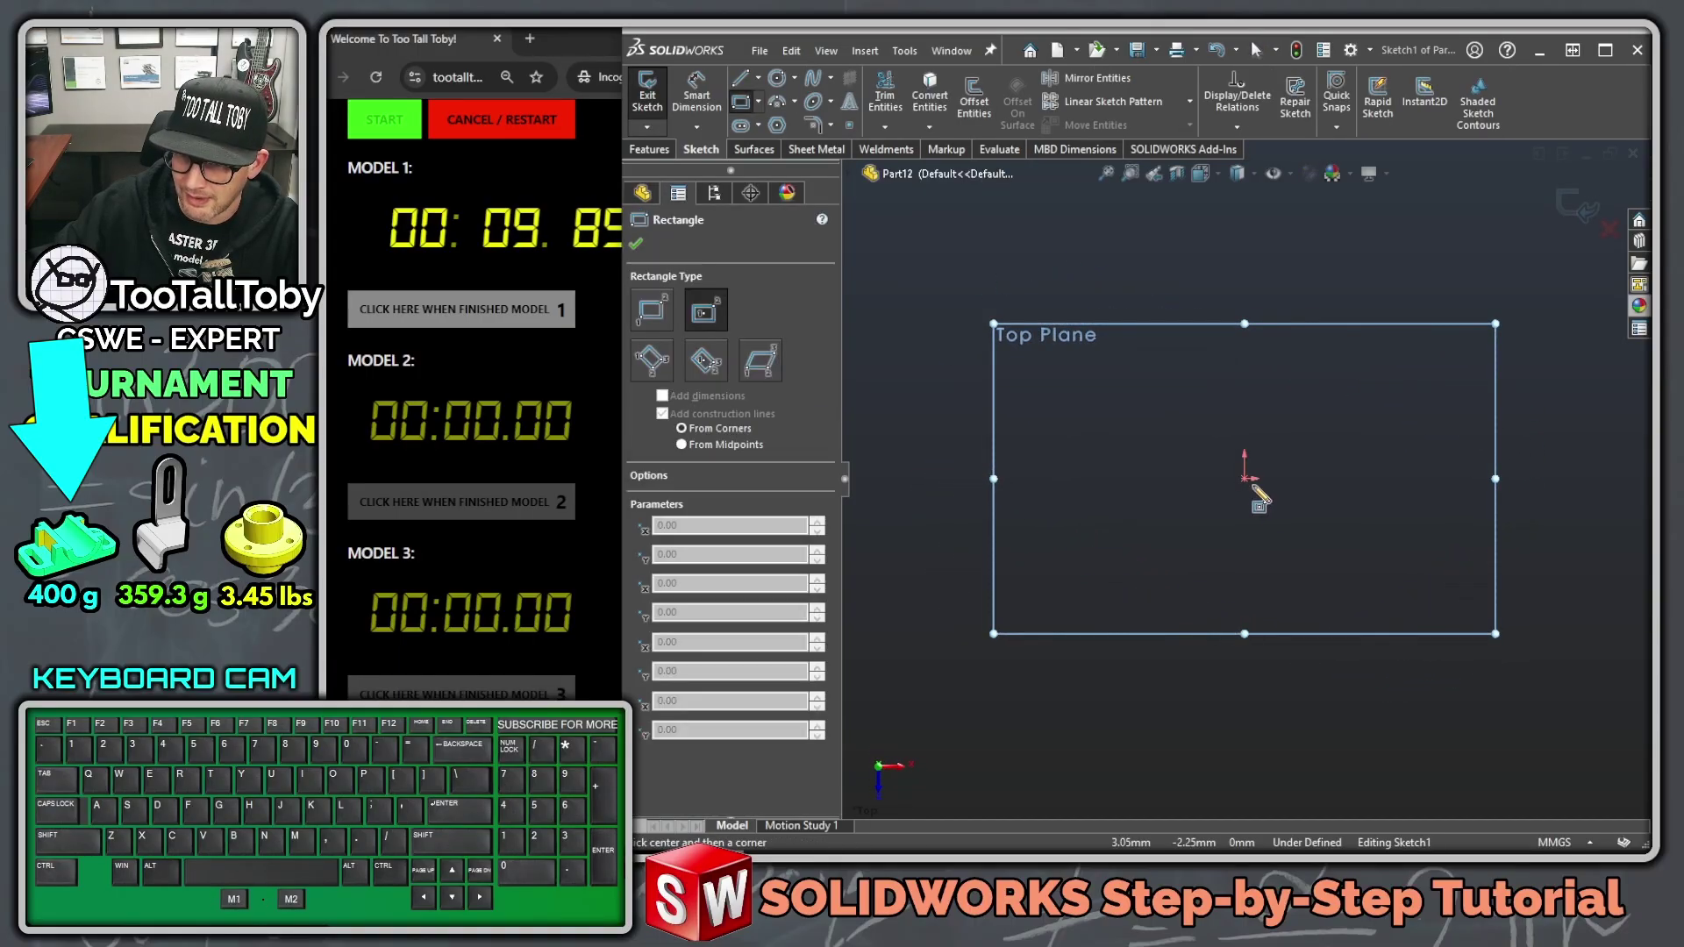
click(1245, 478)
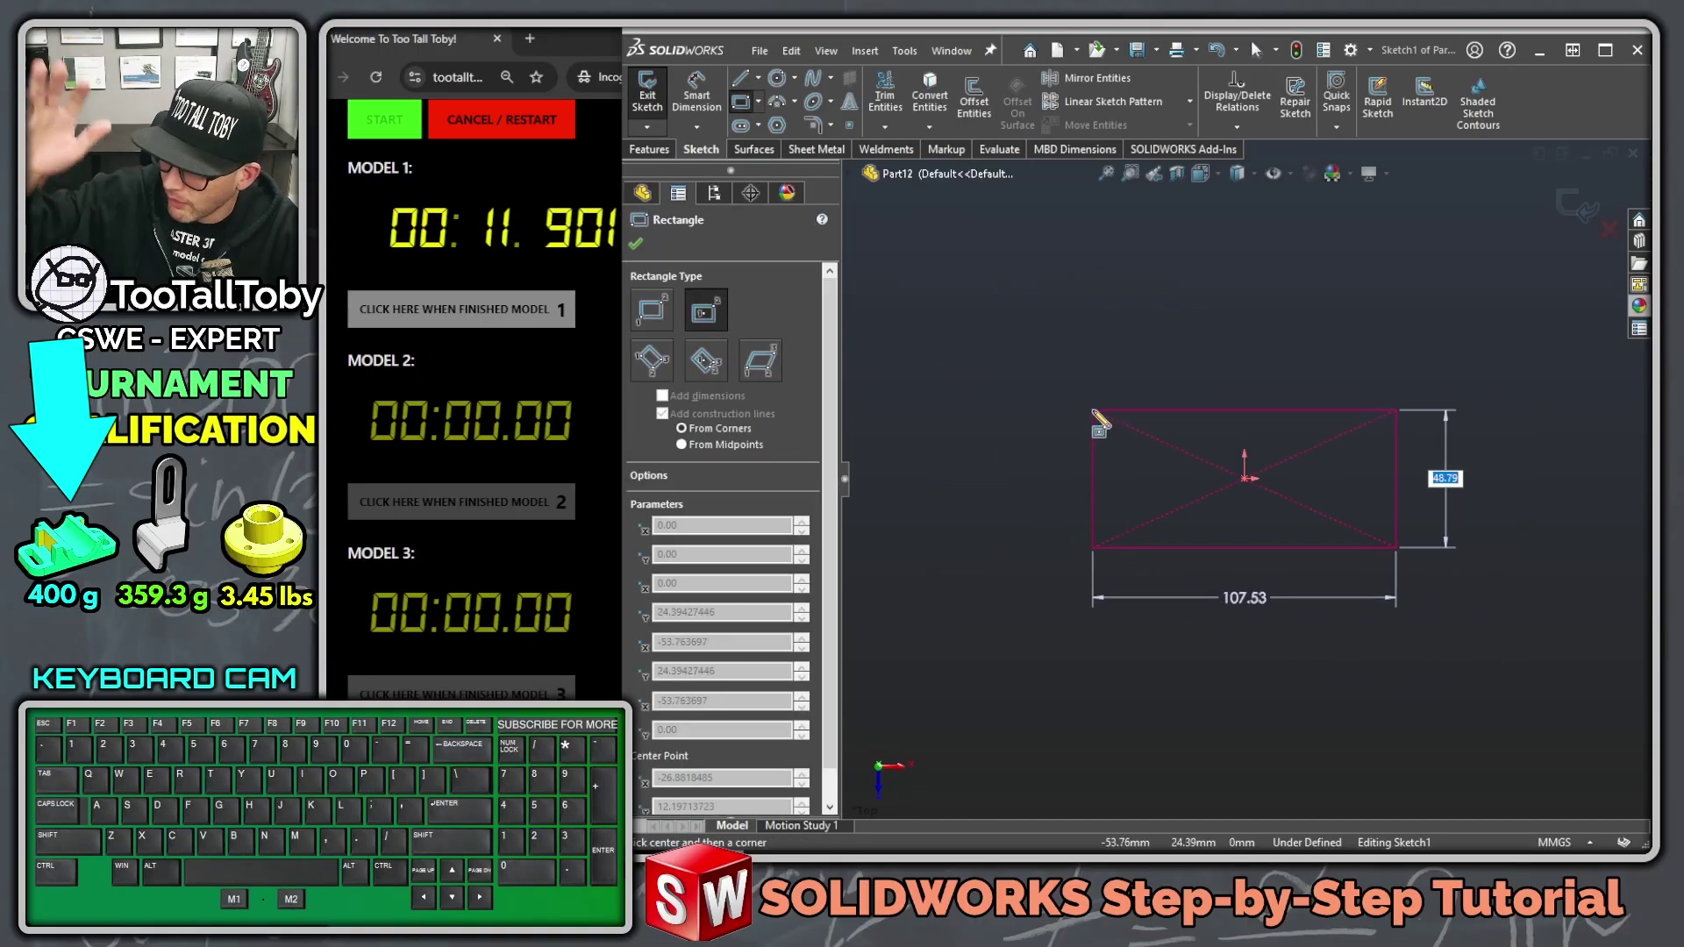
text(80)
key(Return)
text(18)
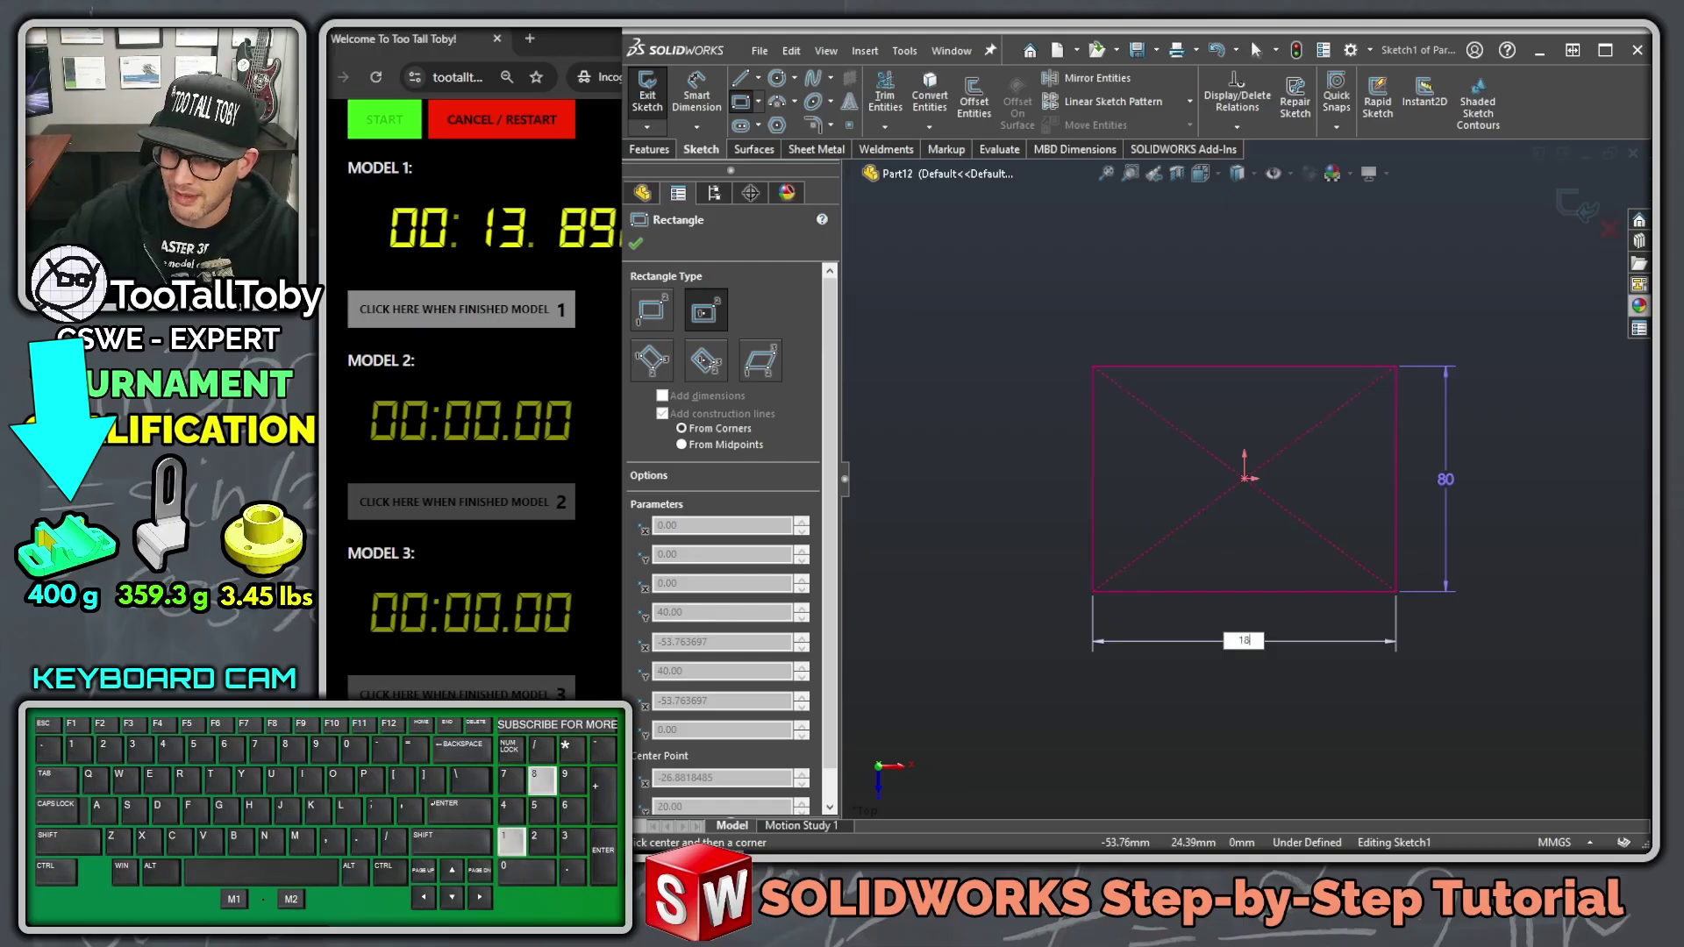
text(3)
key(Return)
Step: Extrude the rectangle upward as a 16 mm thick blind boss to form the base plate
key(s)
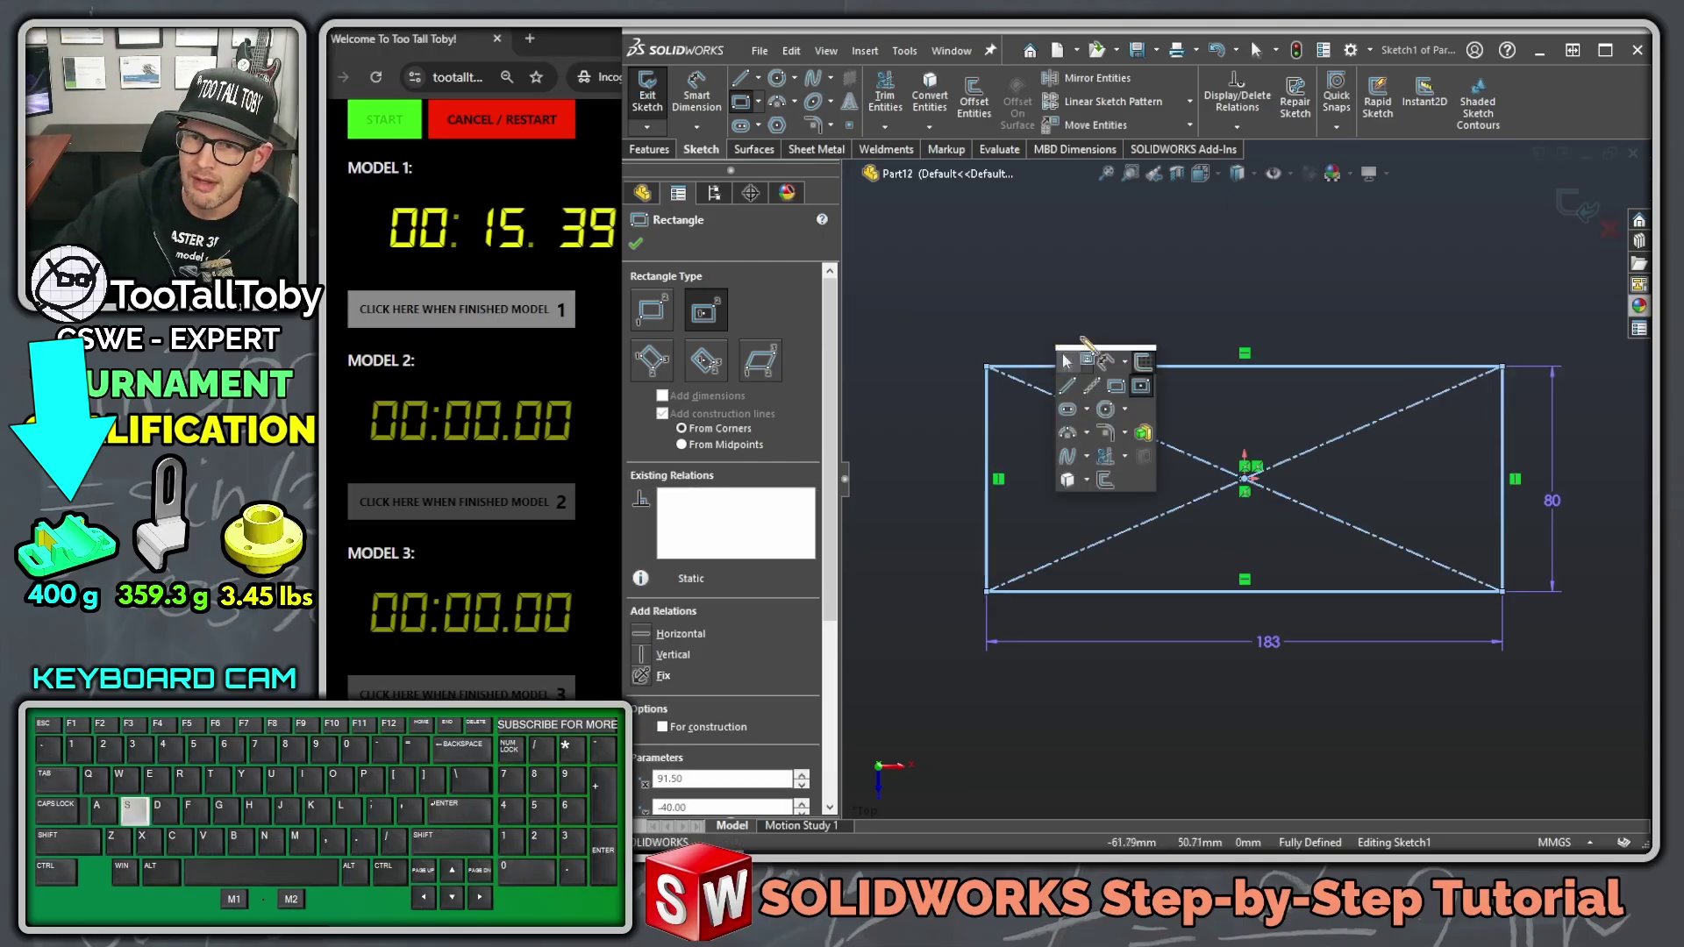
click(1143, 432)
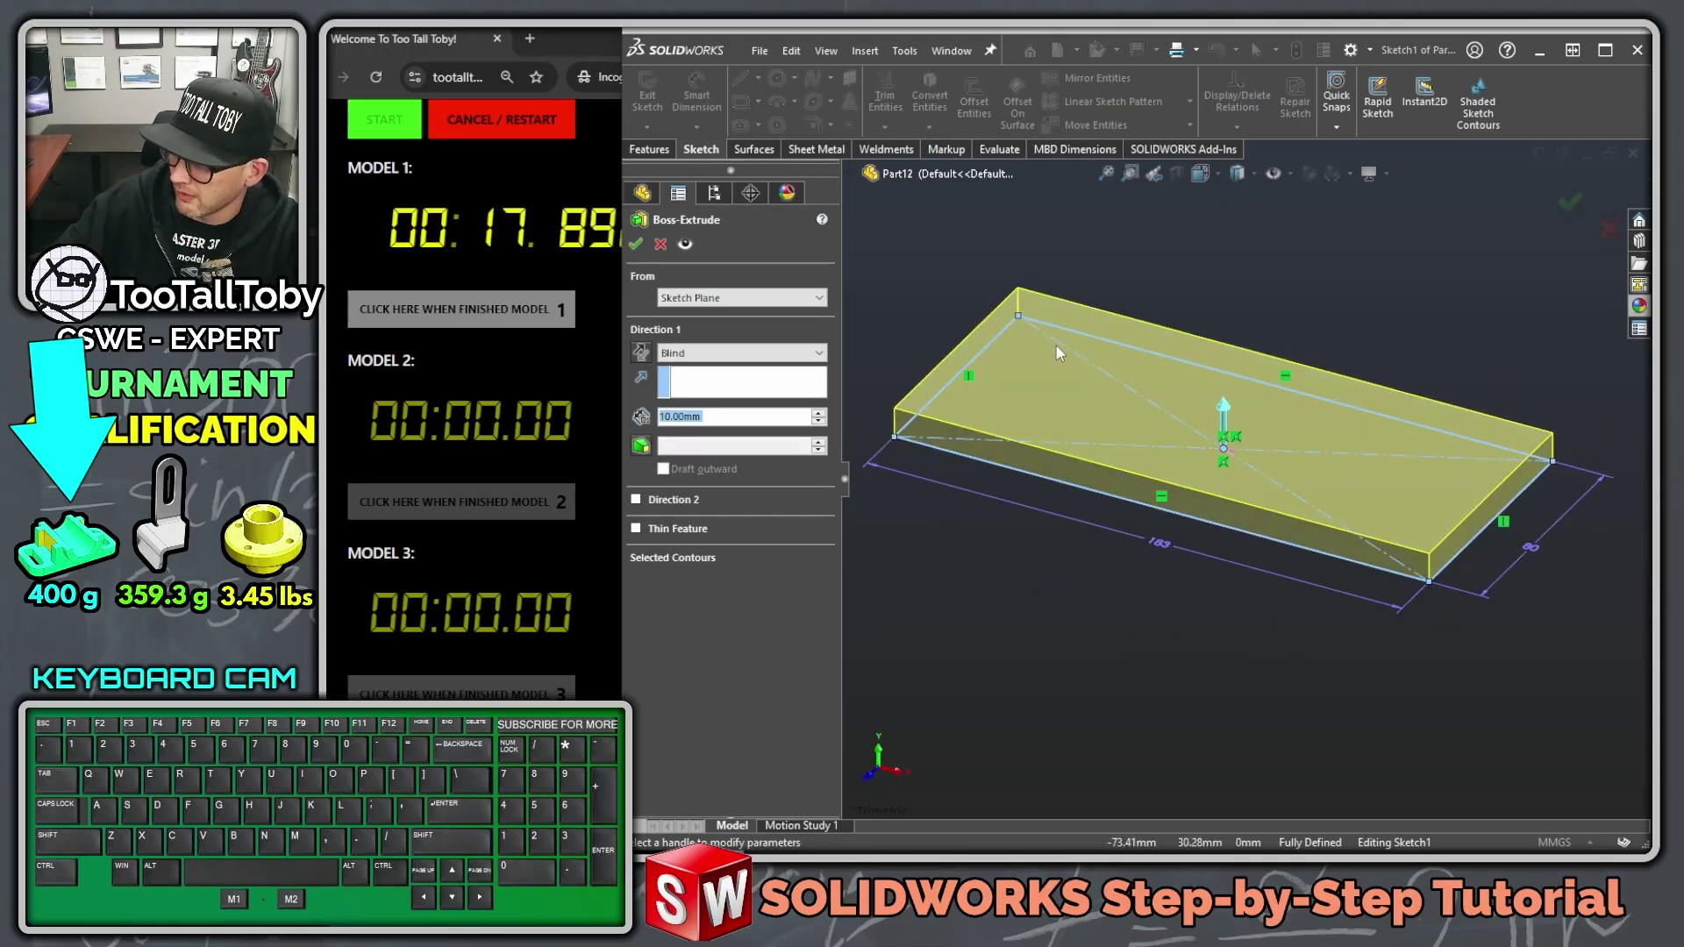
text(16)
key(Return)
key(Return)
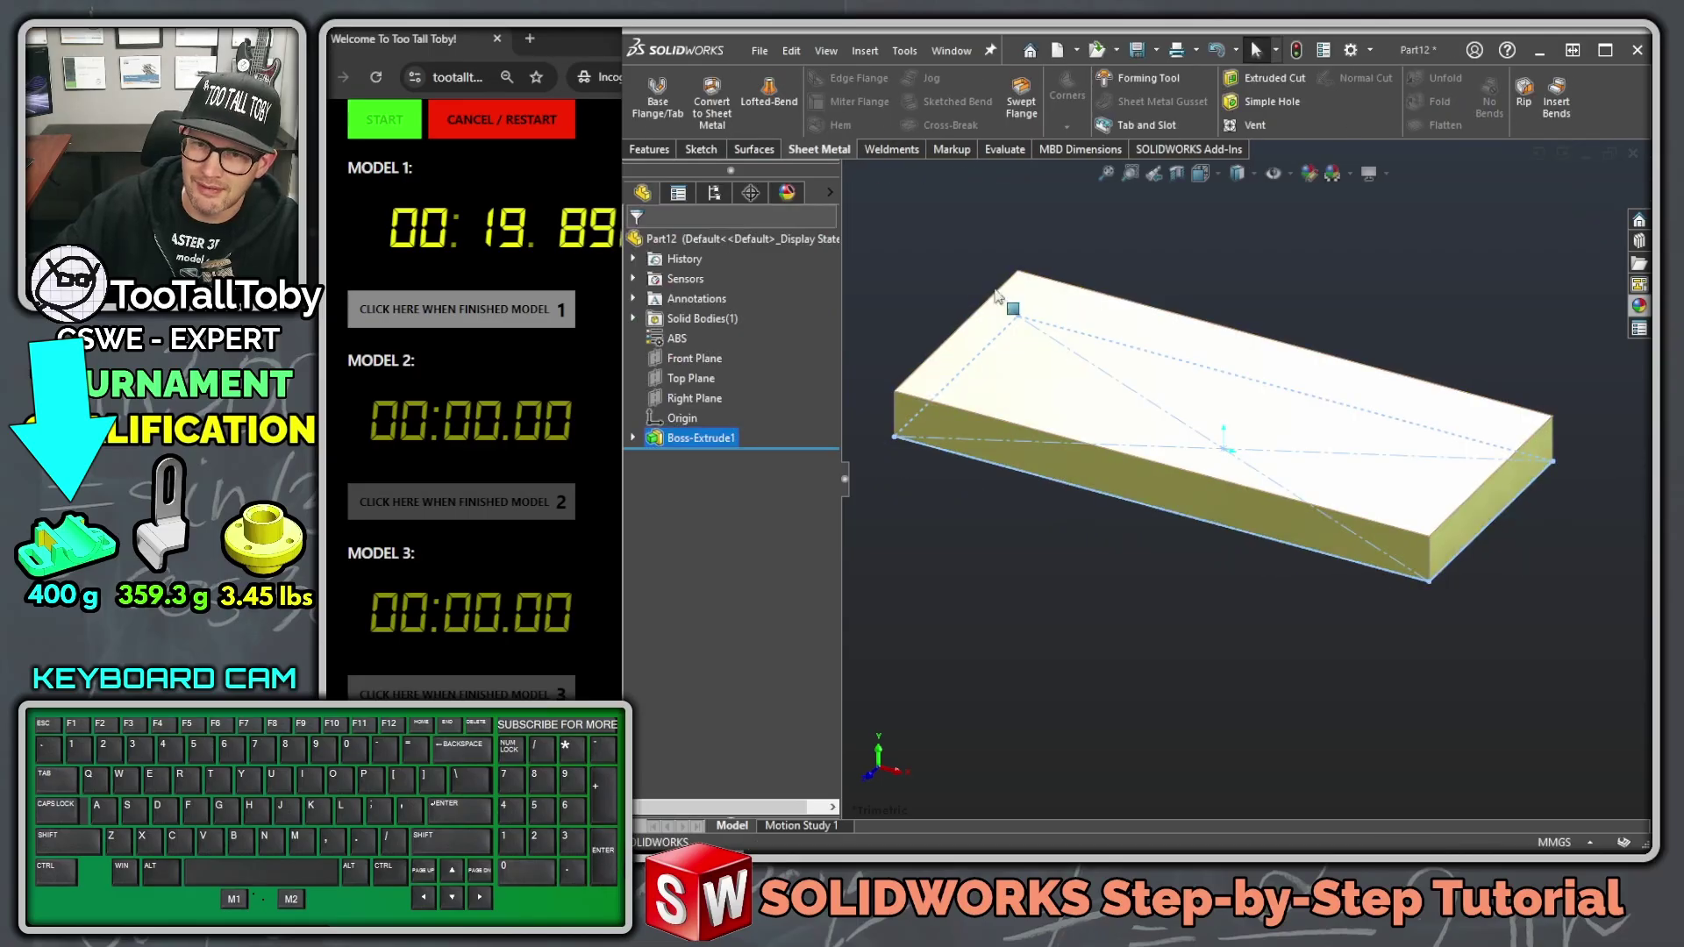
Step: Fillet the base plate's four vertical corner edges with a 20 mm radius
click(920, 279)
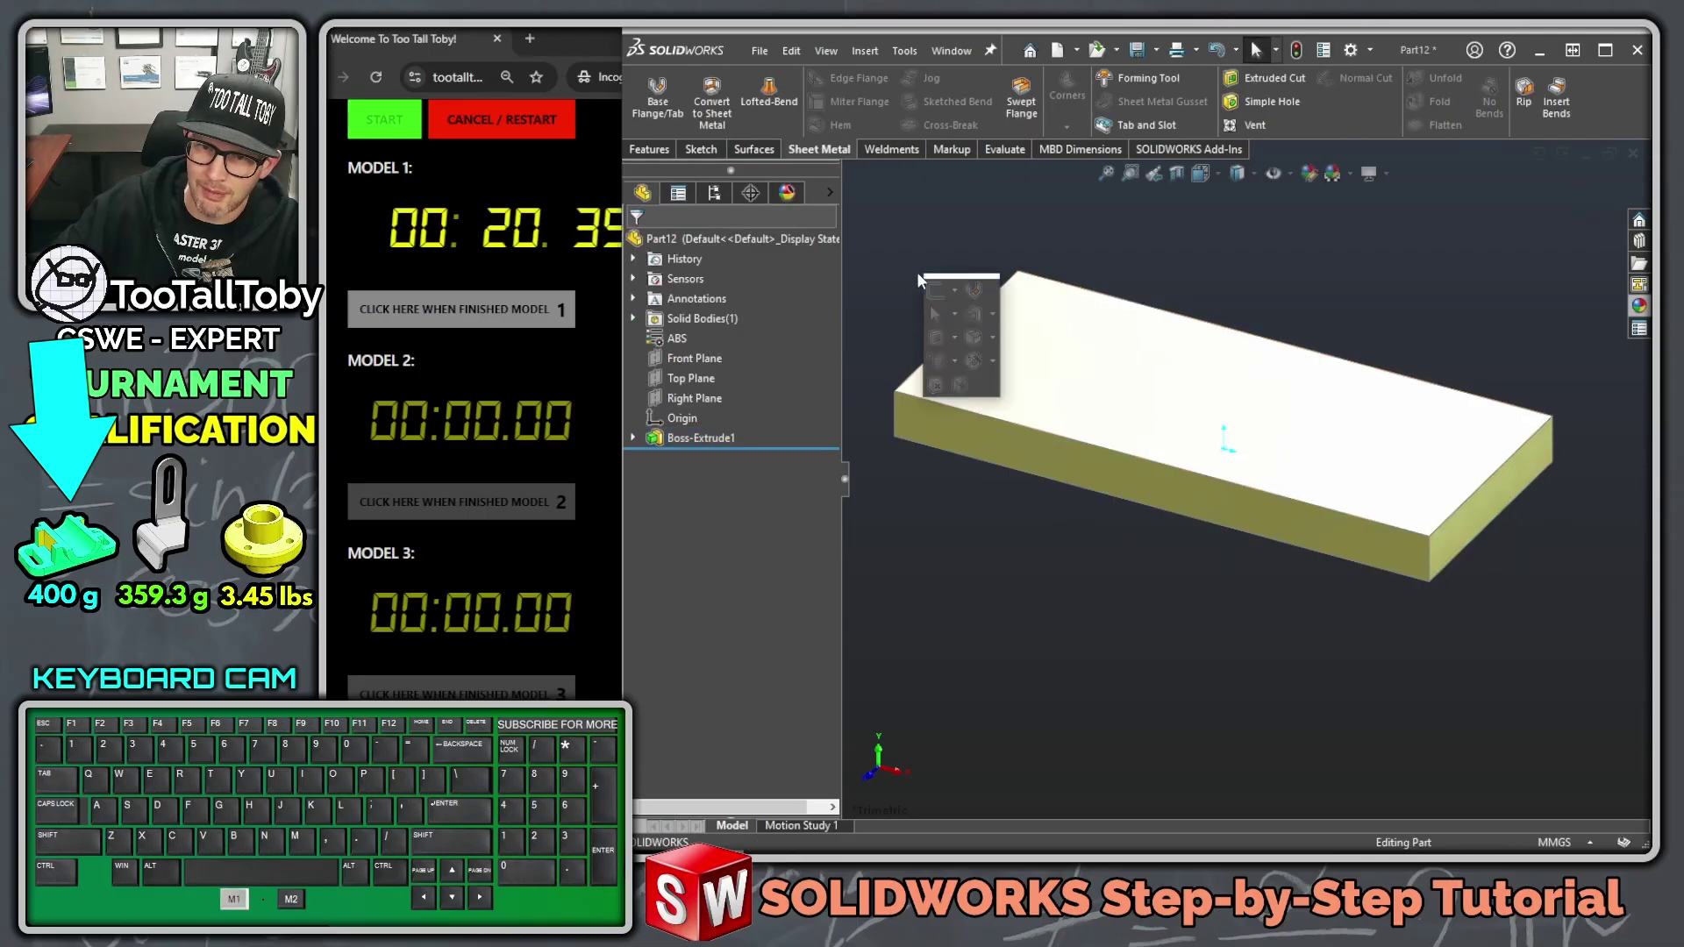
click(894, 417)
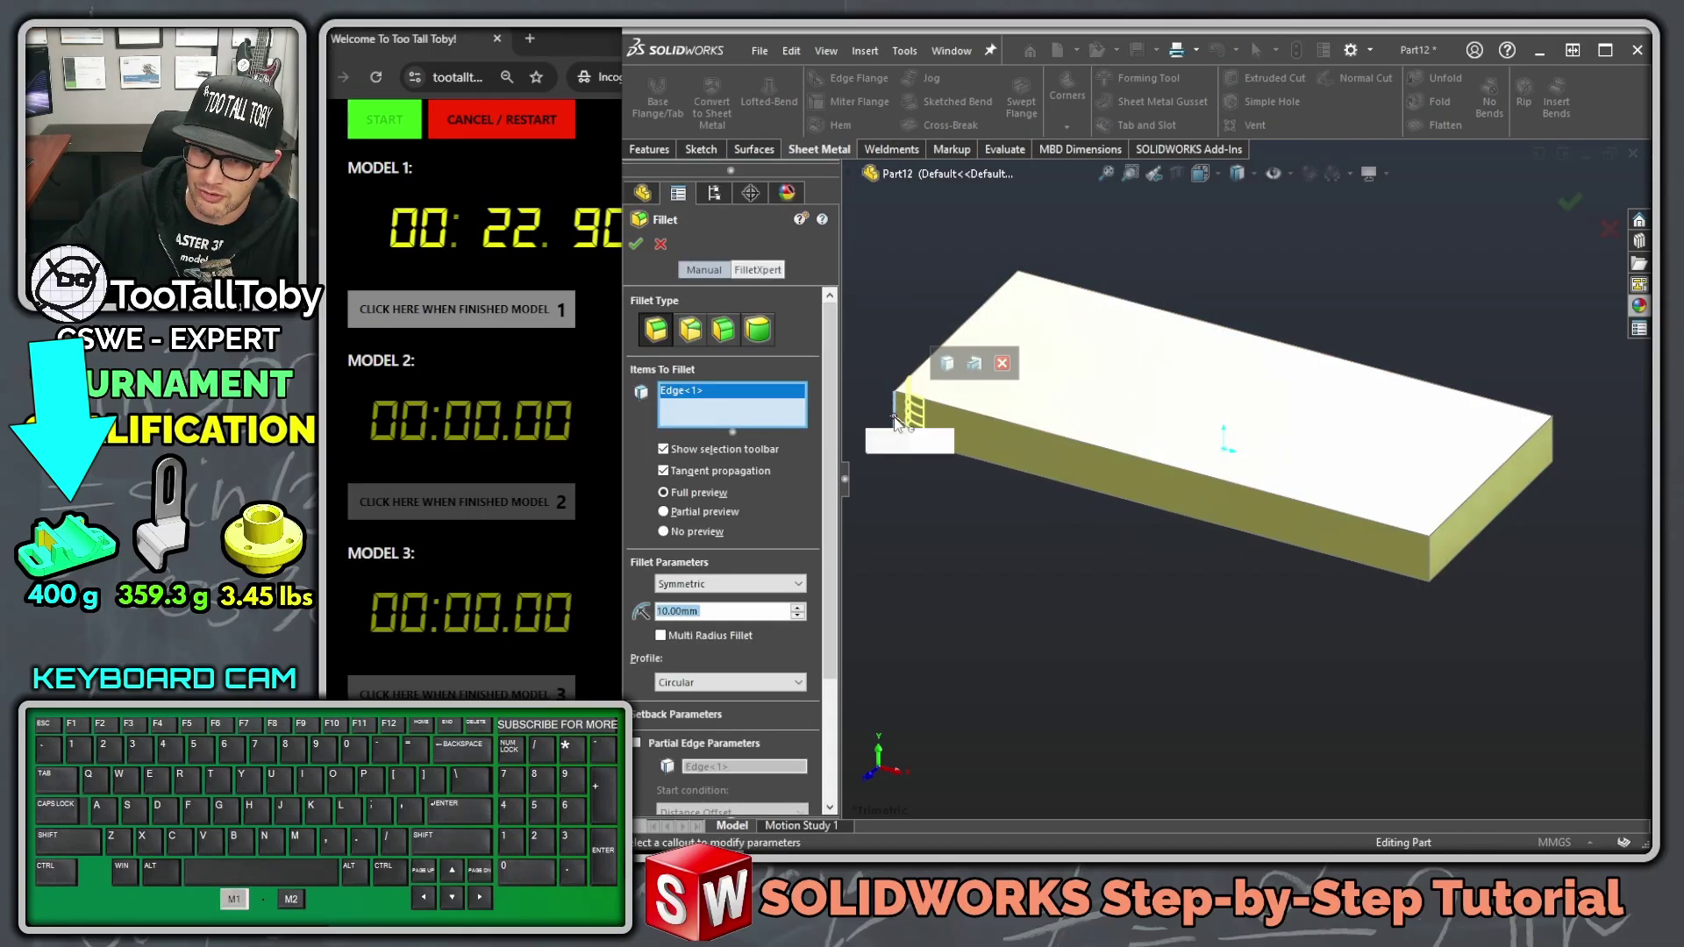
click(947, 365)
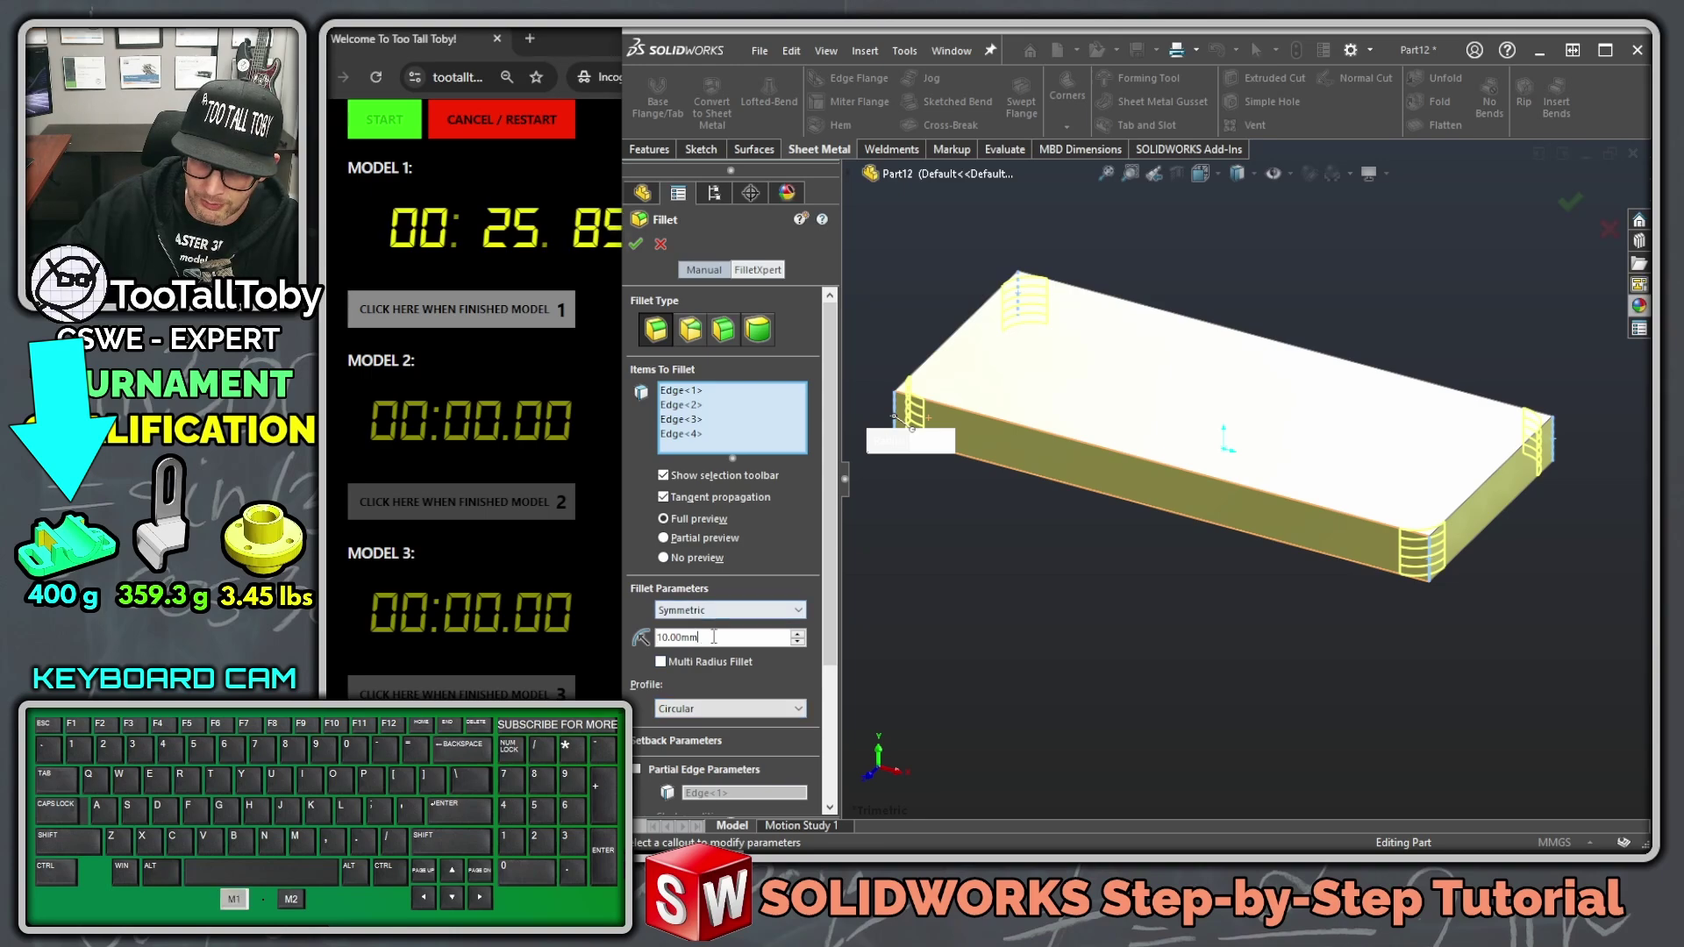
text(1)
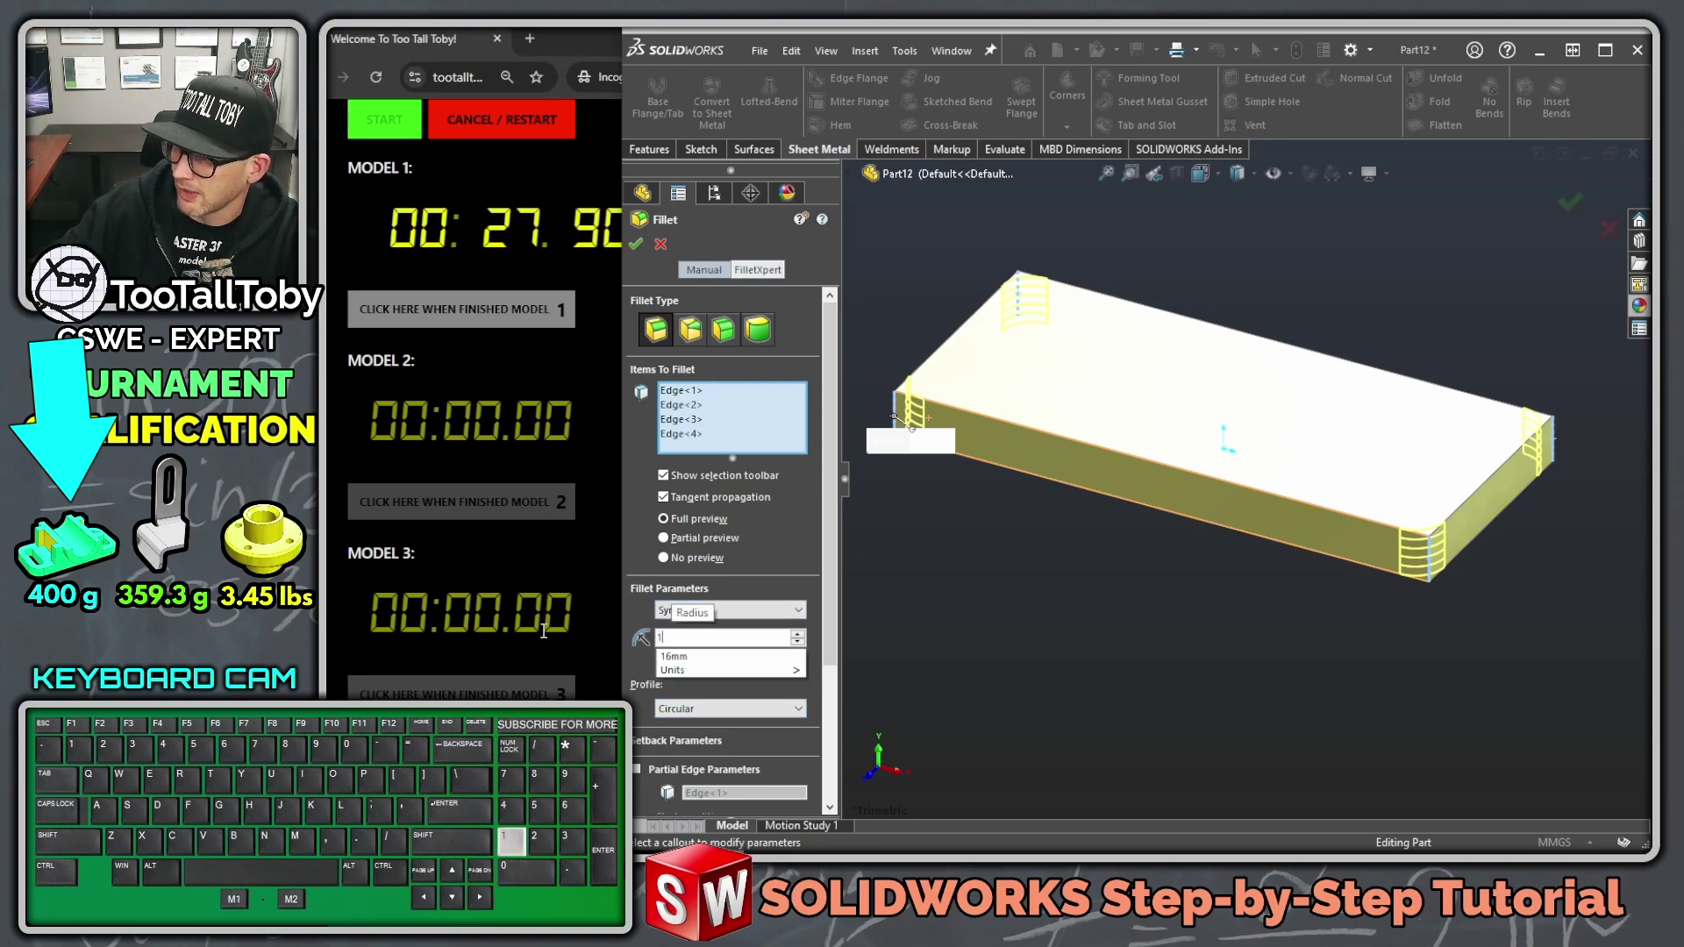
key(BackSpace)
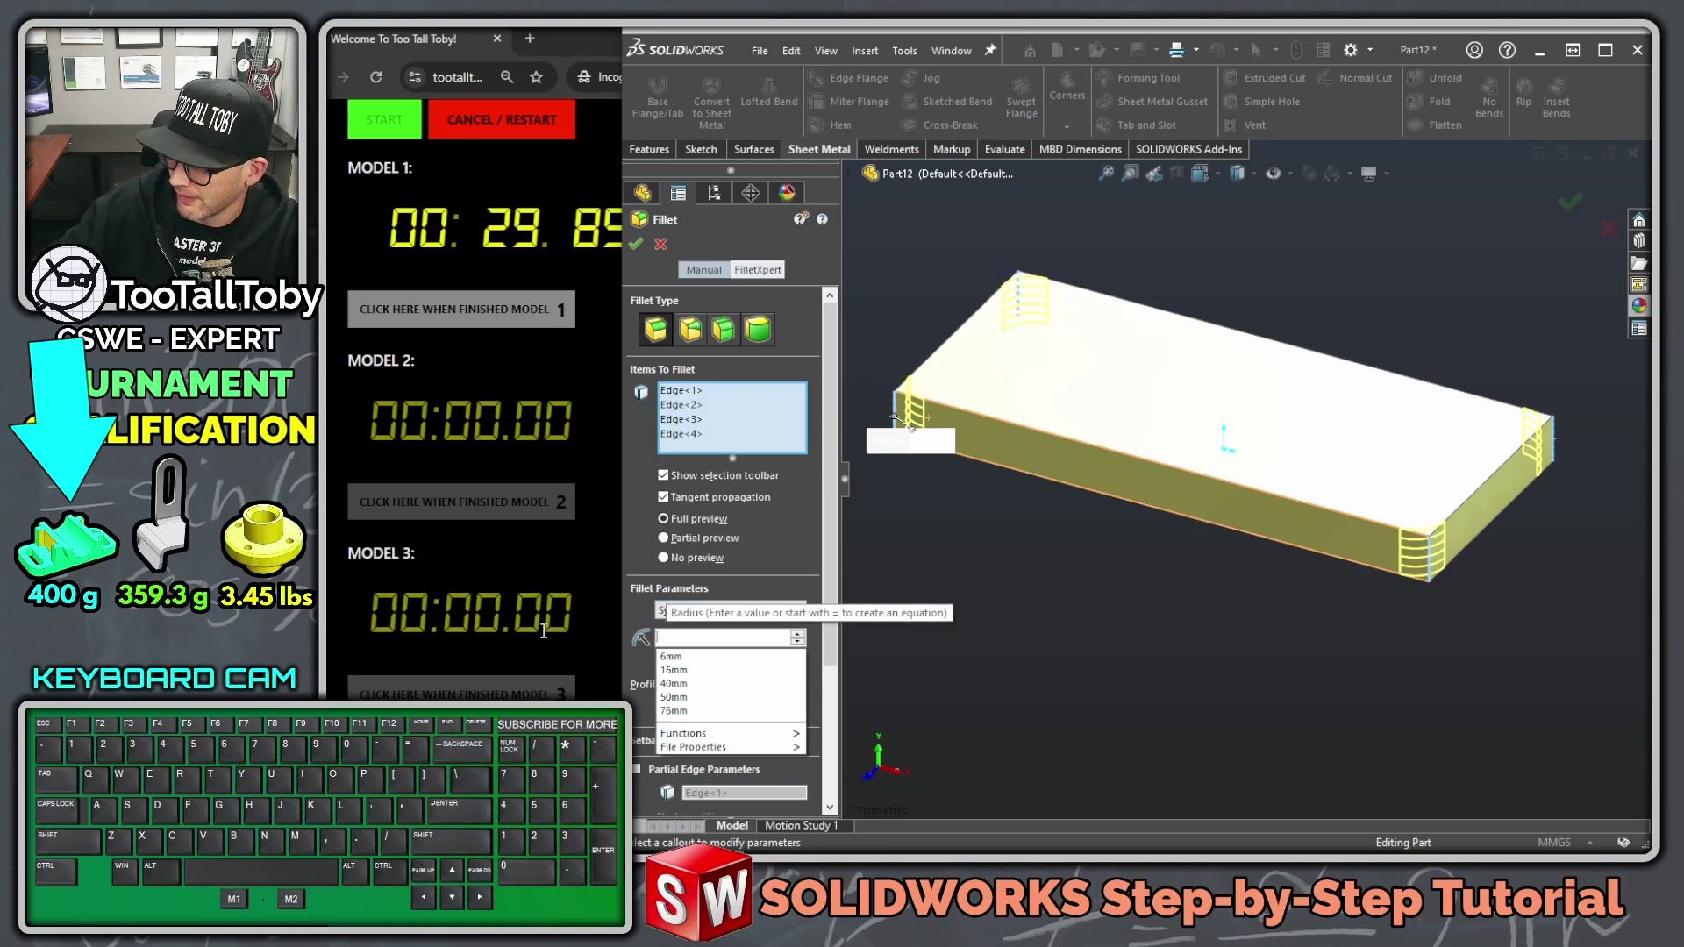
text(20)
key(Return)
key(Return)
Step: Sketch a vertical straight slot on the plate's upper face between the left corner fillets' centers, 40 mm center to center and about 20 mm wide
middle_drag(903, 351, 920, 426)
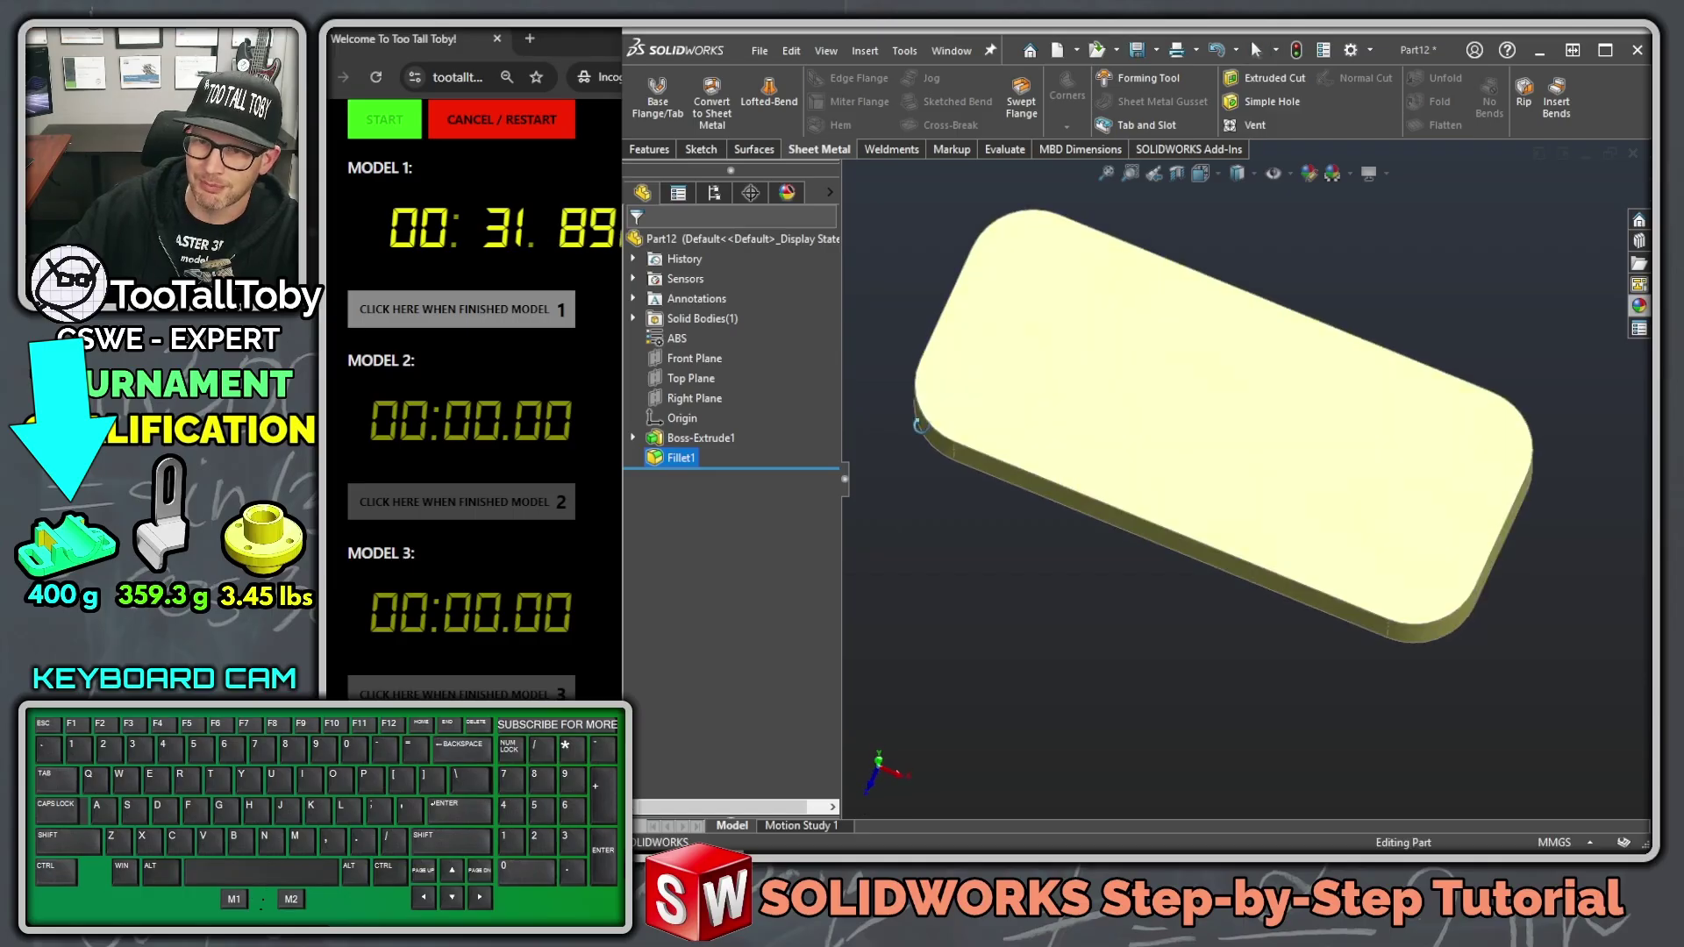
click(989, 320)
click(1068, 278)
key(ctrl+8)
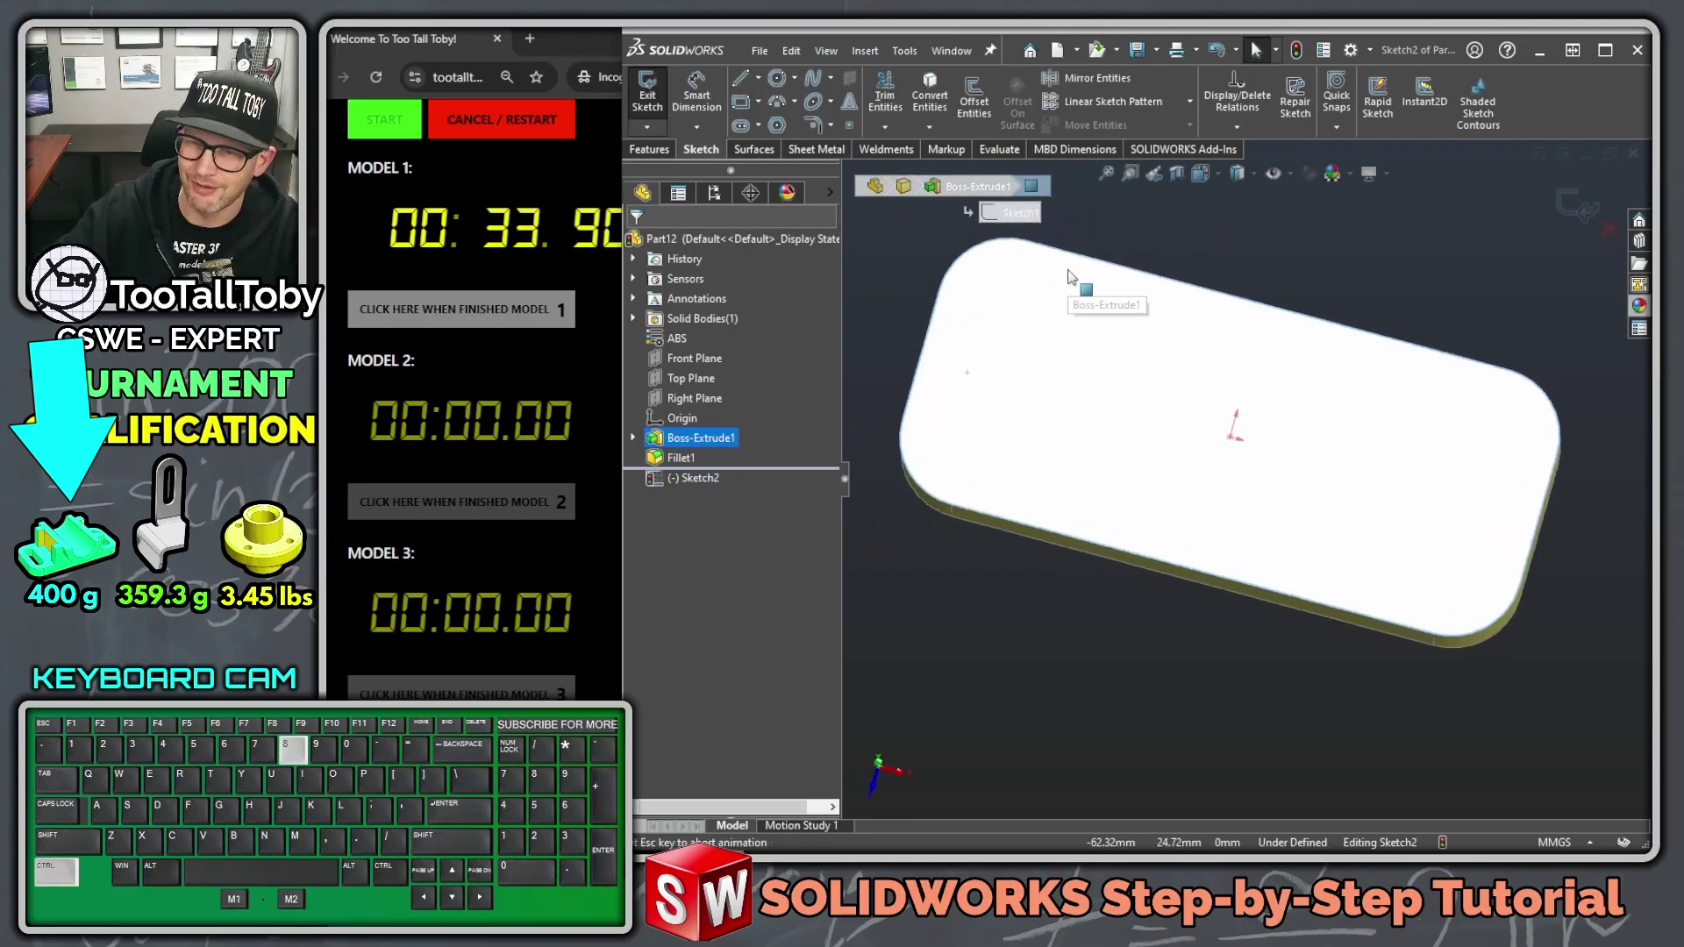
key(s)
click(1082, 340)
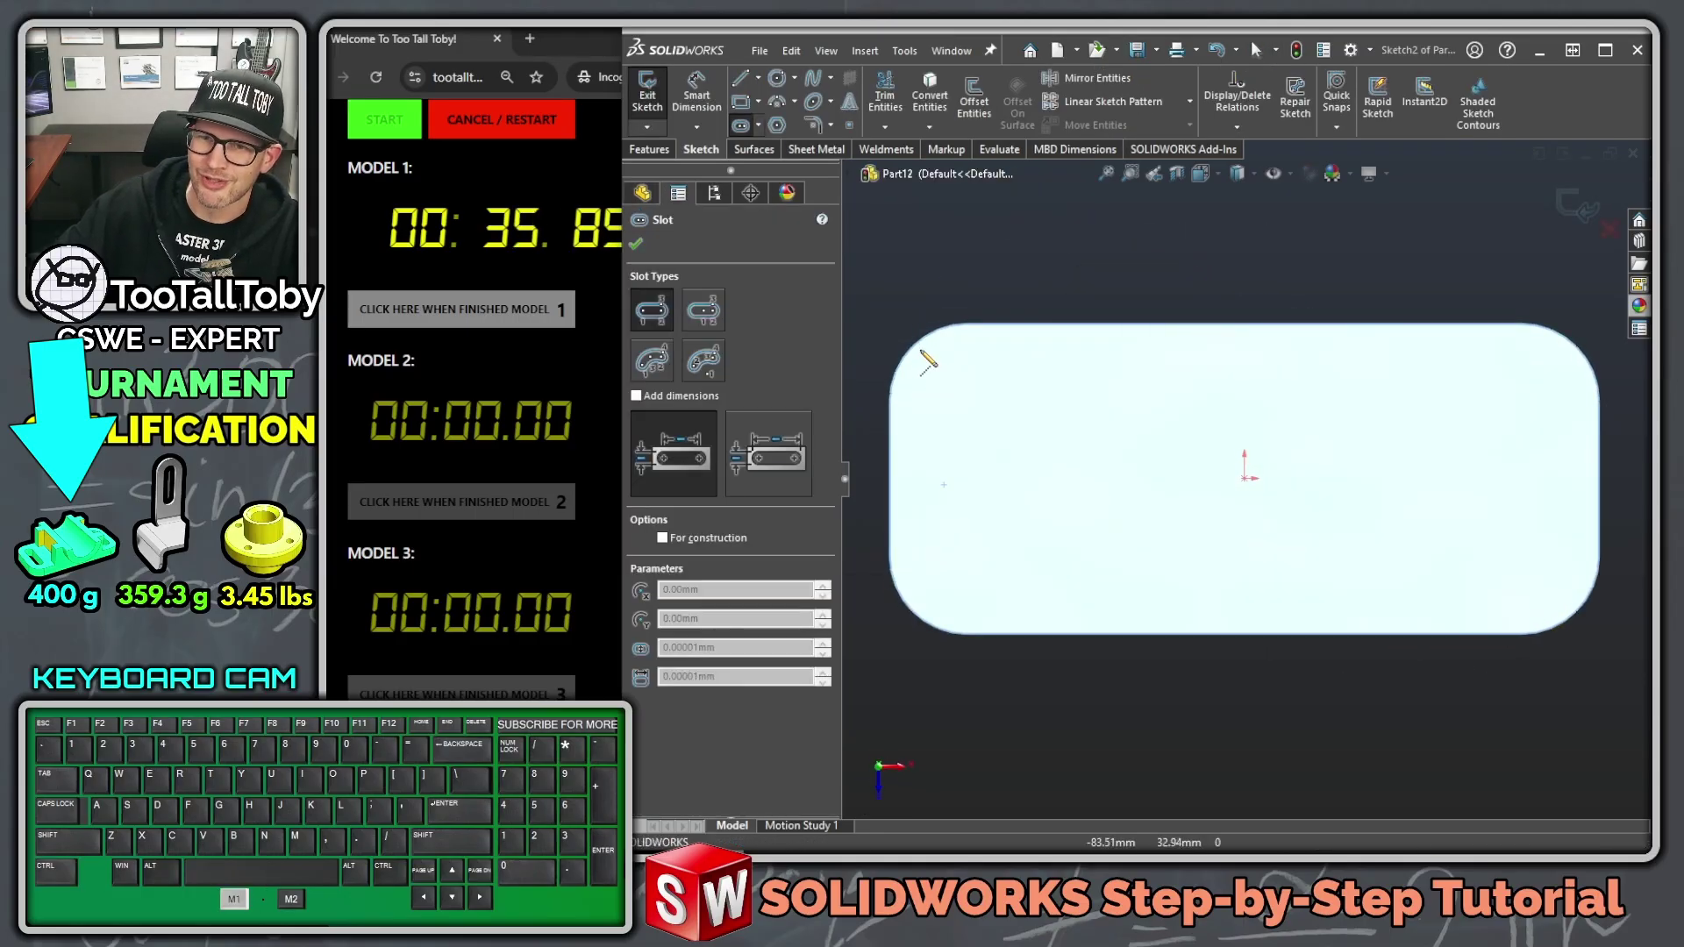
click(967, 401)
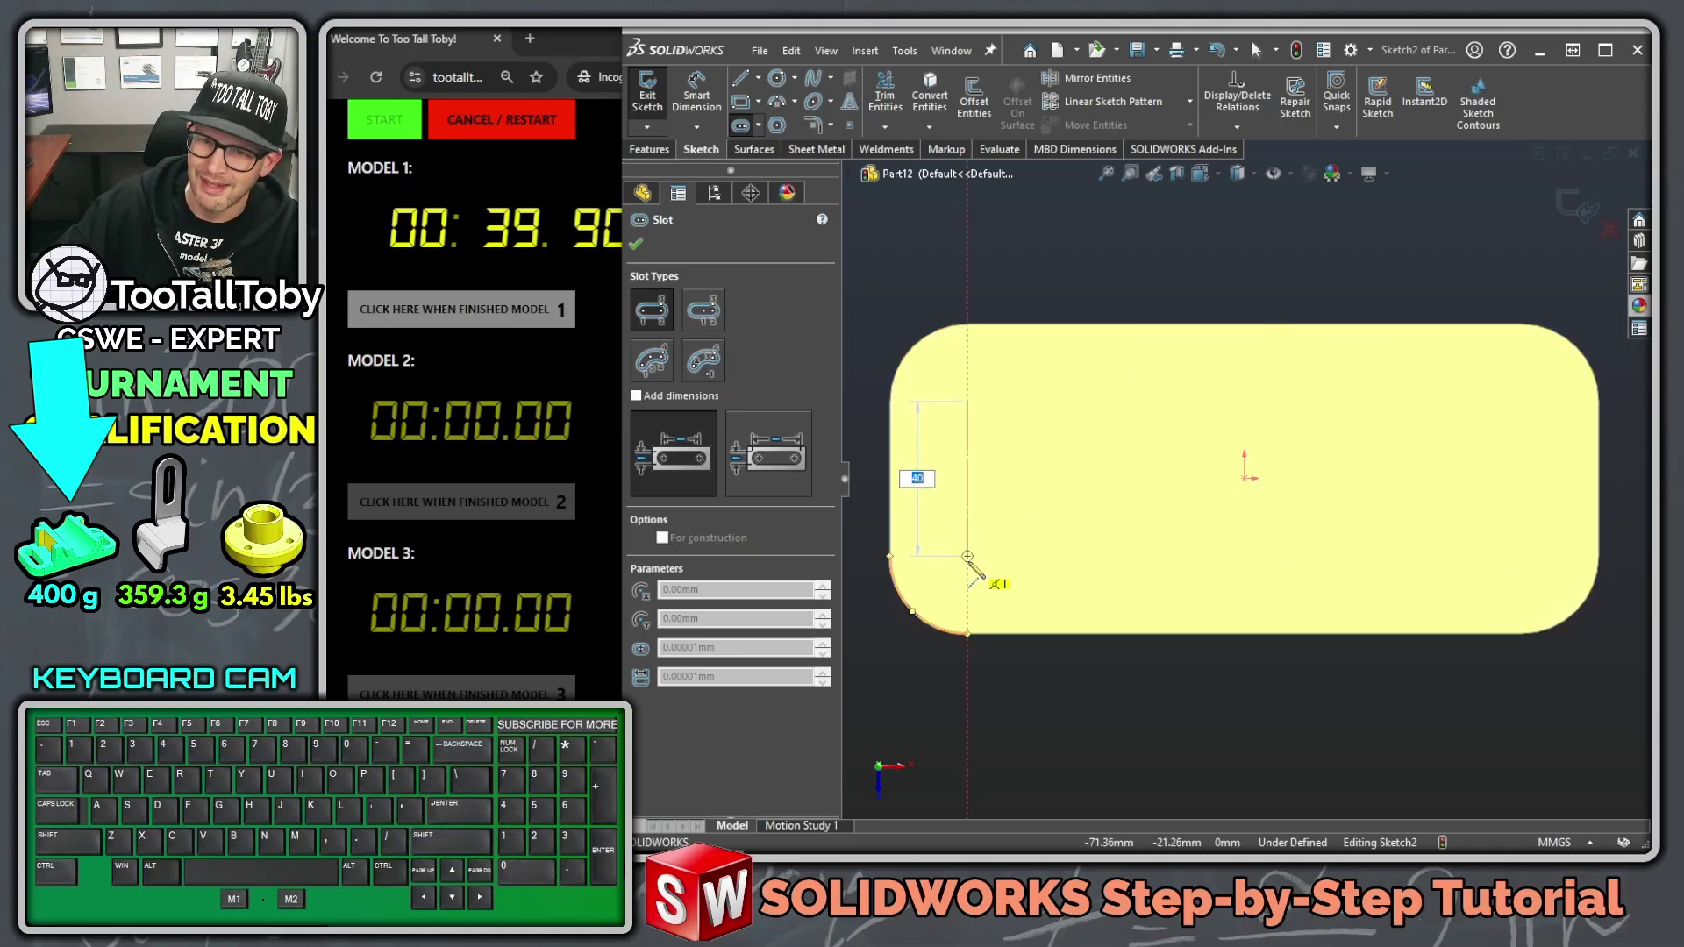
click(967, 557)
click(1009, 491)
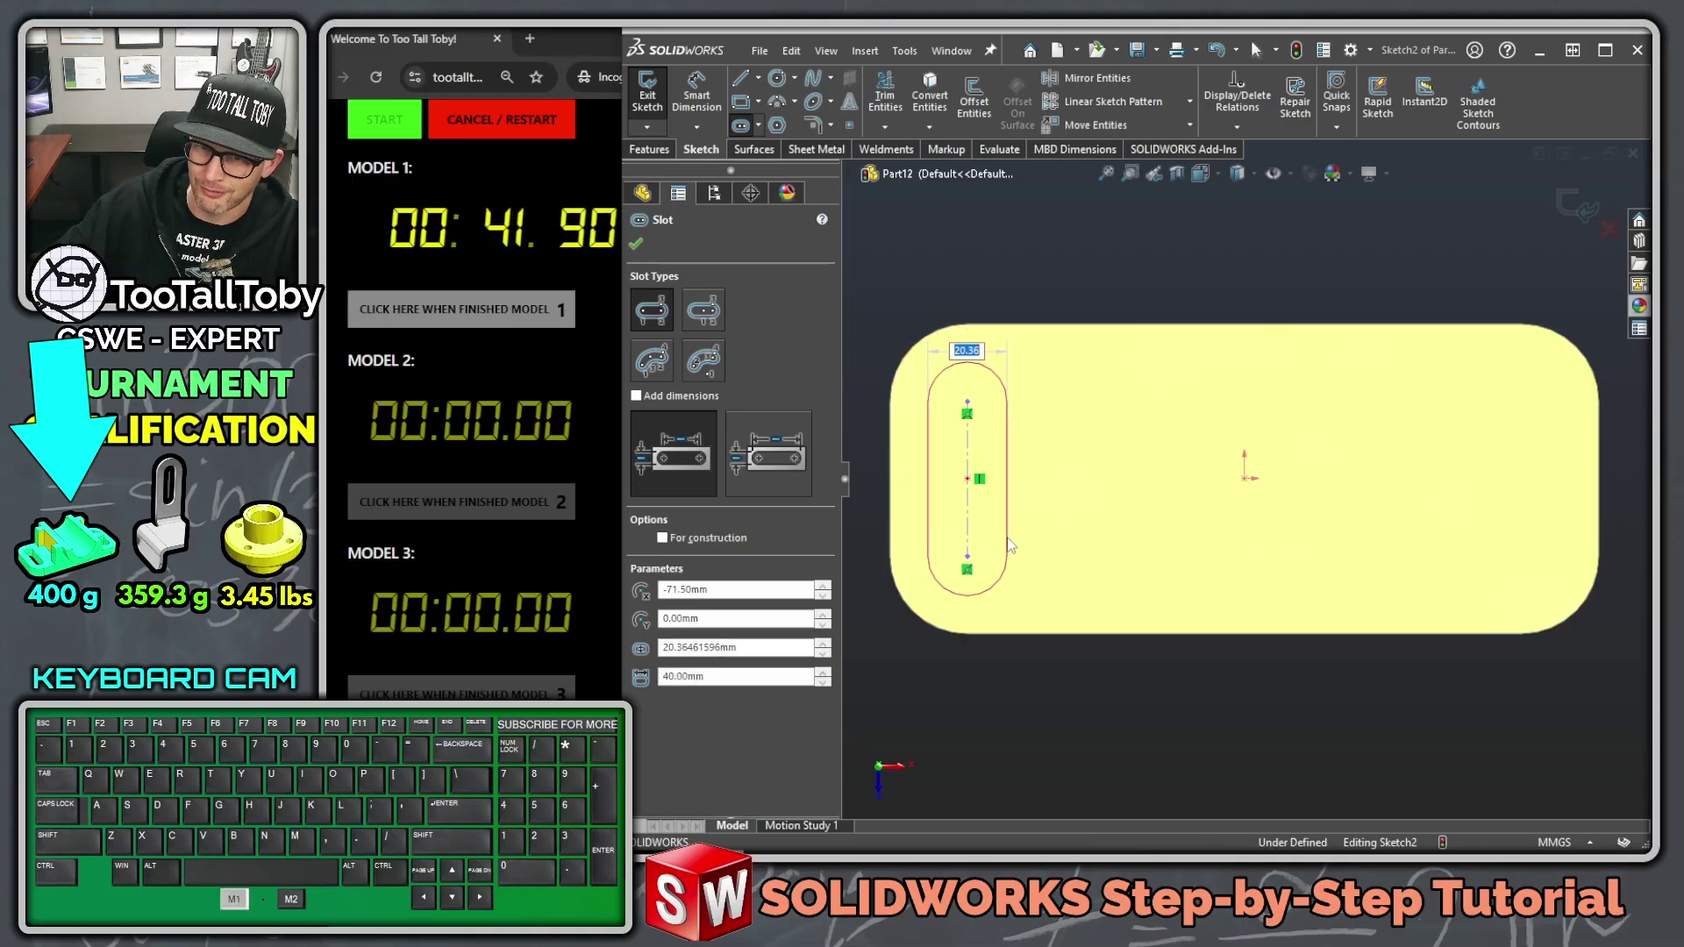
Step: Sketch a vertical construction line from above the plate's upper edge down to the origin
key(s)
click(1158, 520)
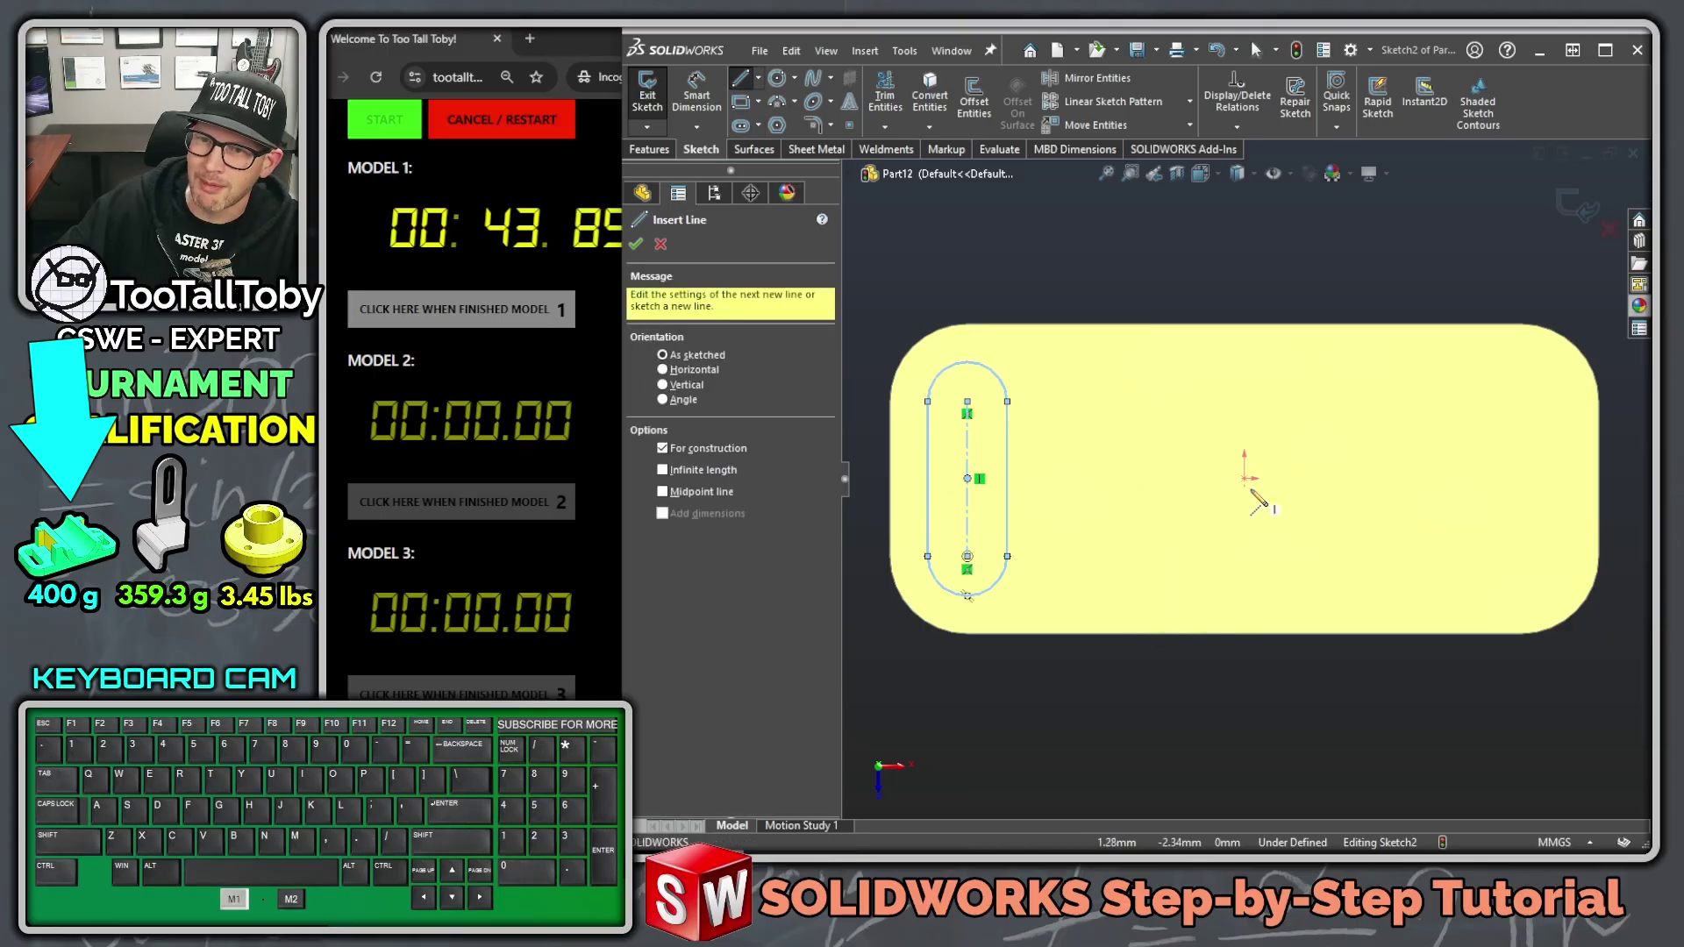
click(1245, 289)
click(1245, 478)
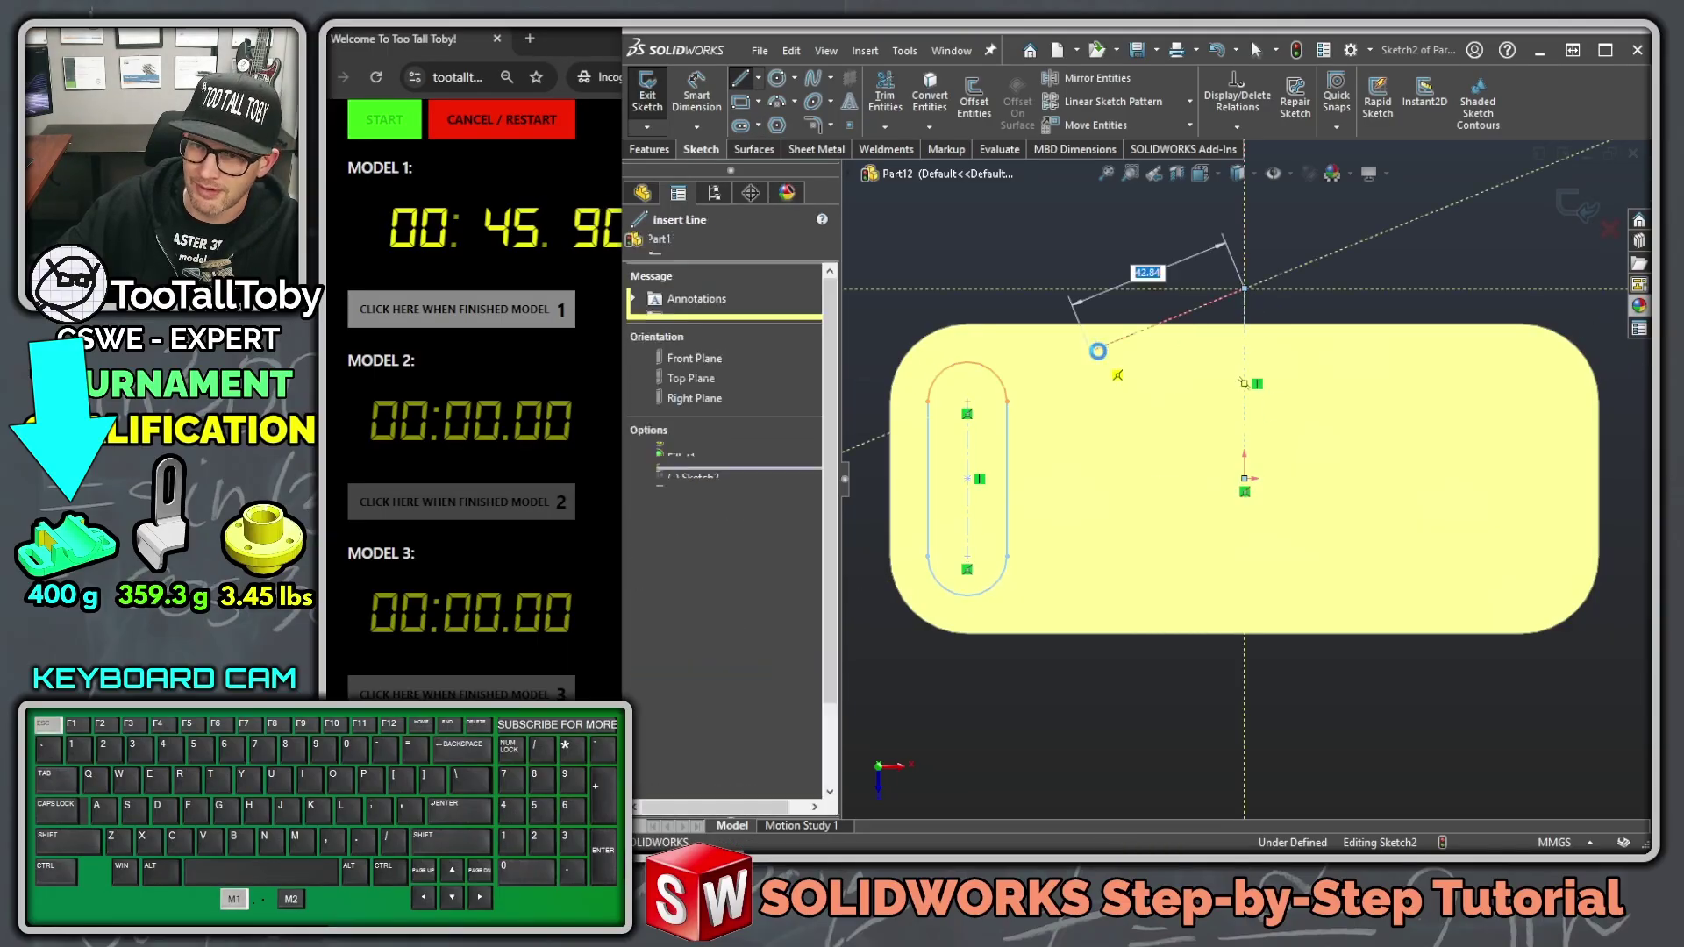
Step: Mirror the slot about the vertical construction line to the opposite end of the plate
key(Escape)
mouse_move(1281, 235)
mouse_down()
mouse_move(927, 643)
mouse_move(886, 657)
mouse_up()
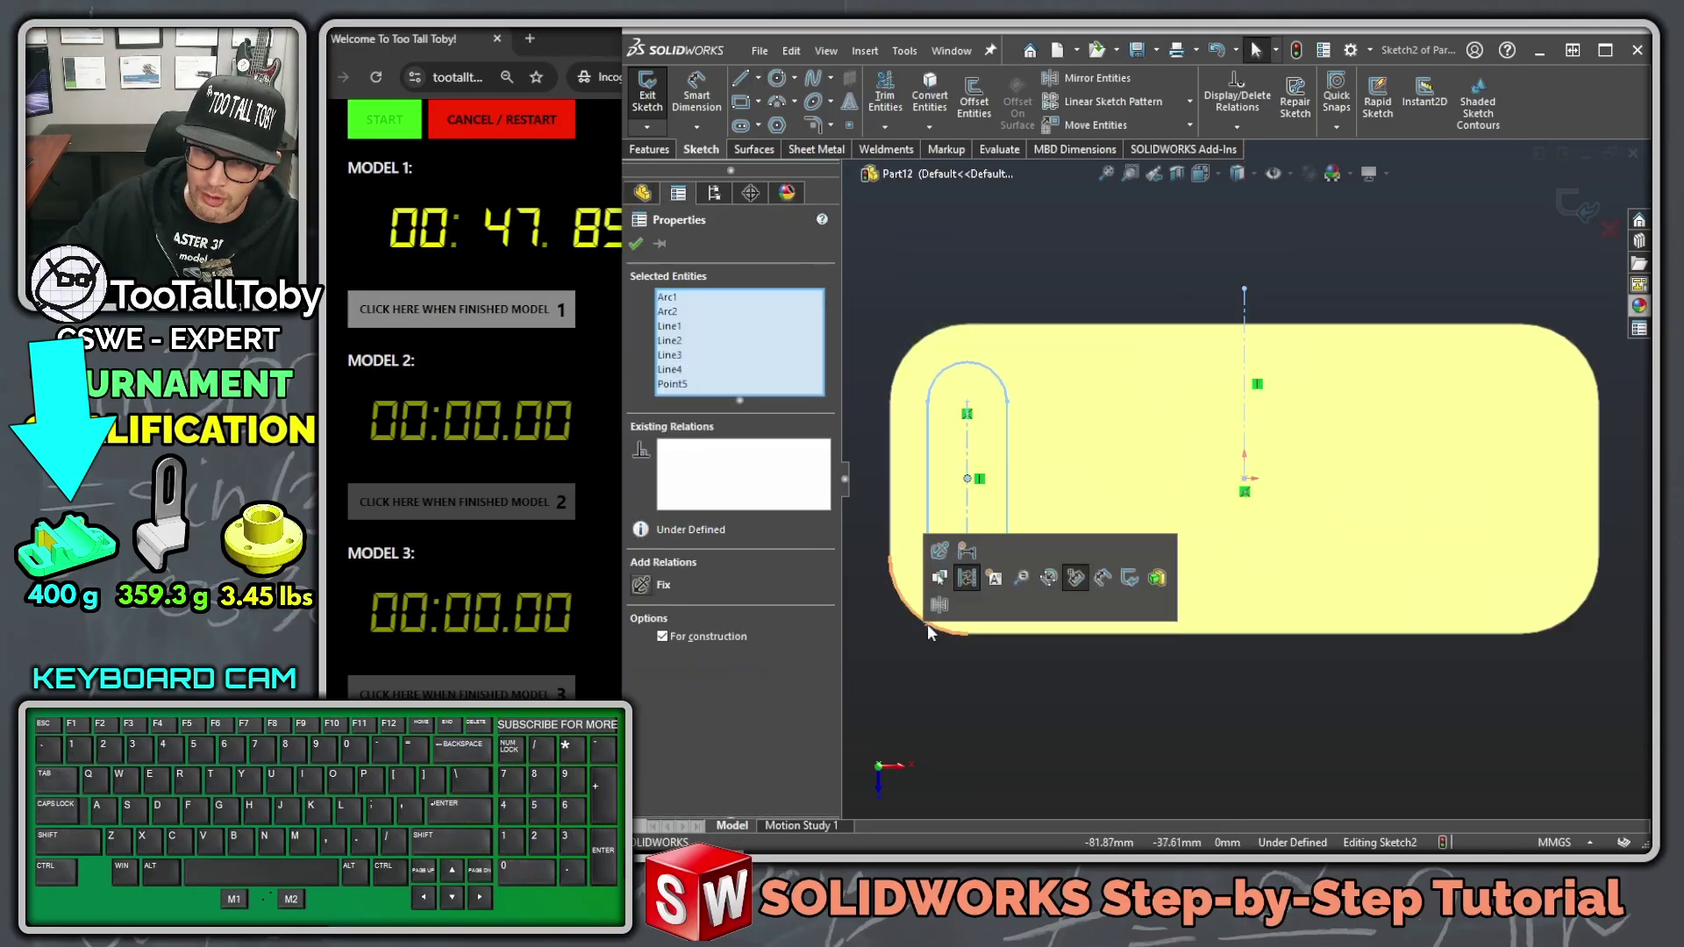
click(941, 604)
Step: Dimension the original slot's width between its two straight sides as 15 mm
key(s)
click(1191, 352)
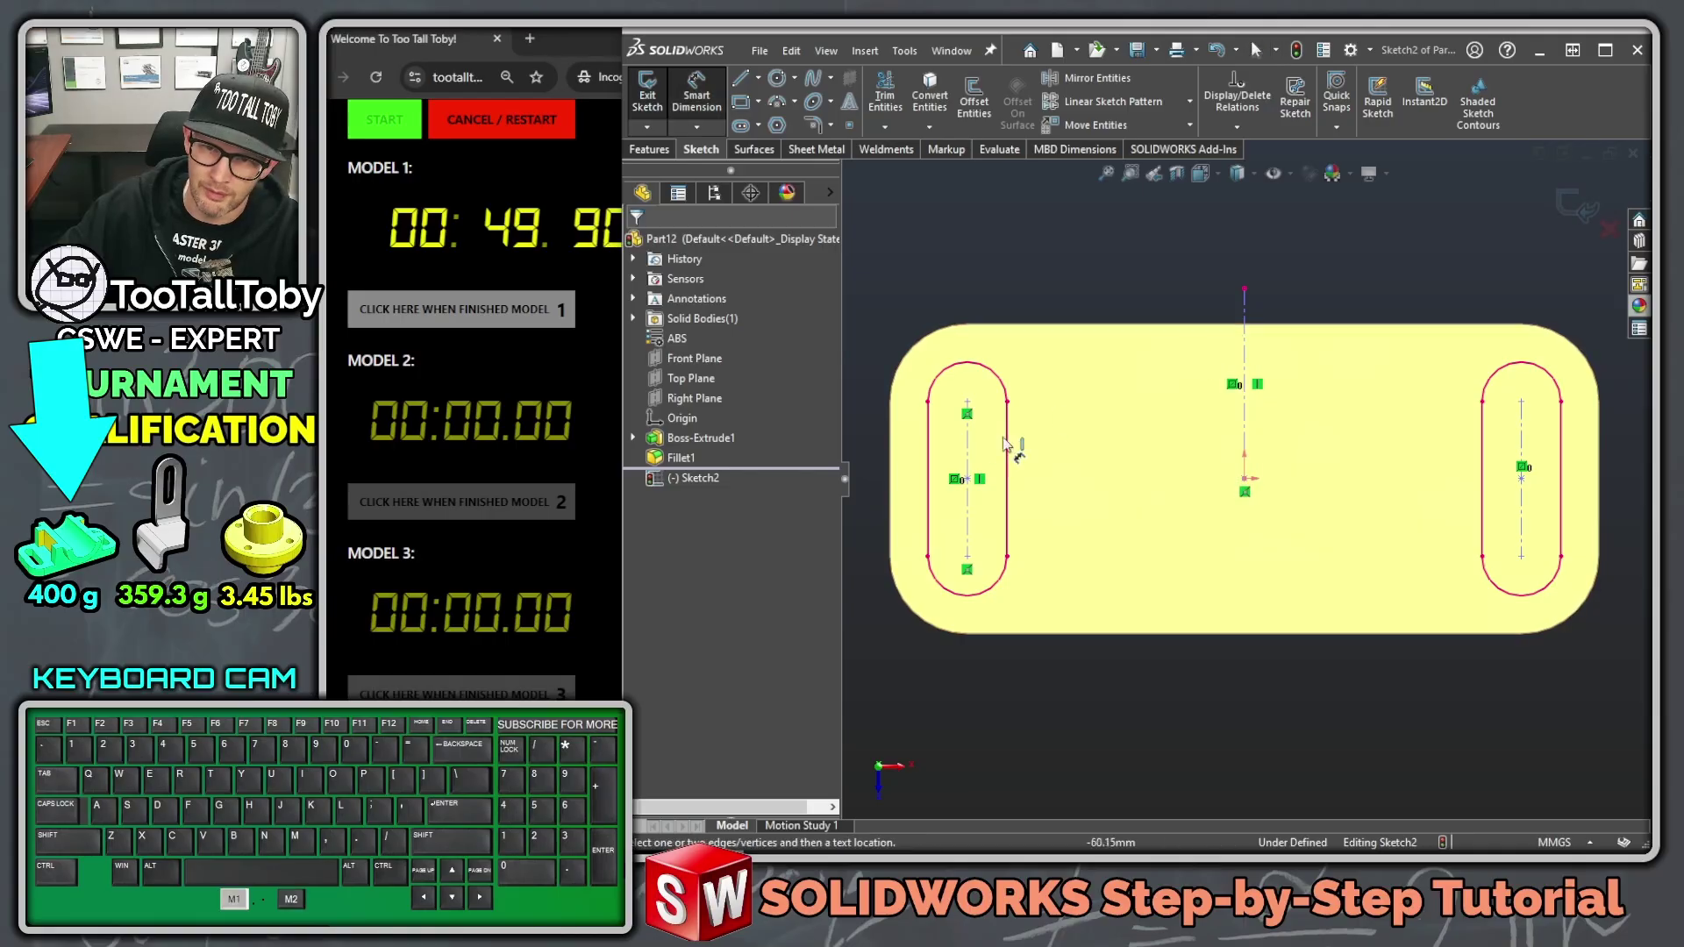
click(928, 478)
click(1007, 457)
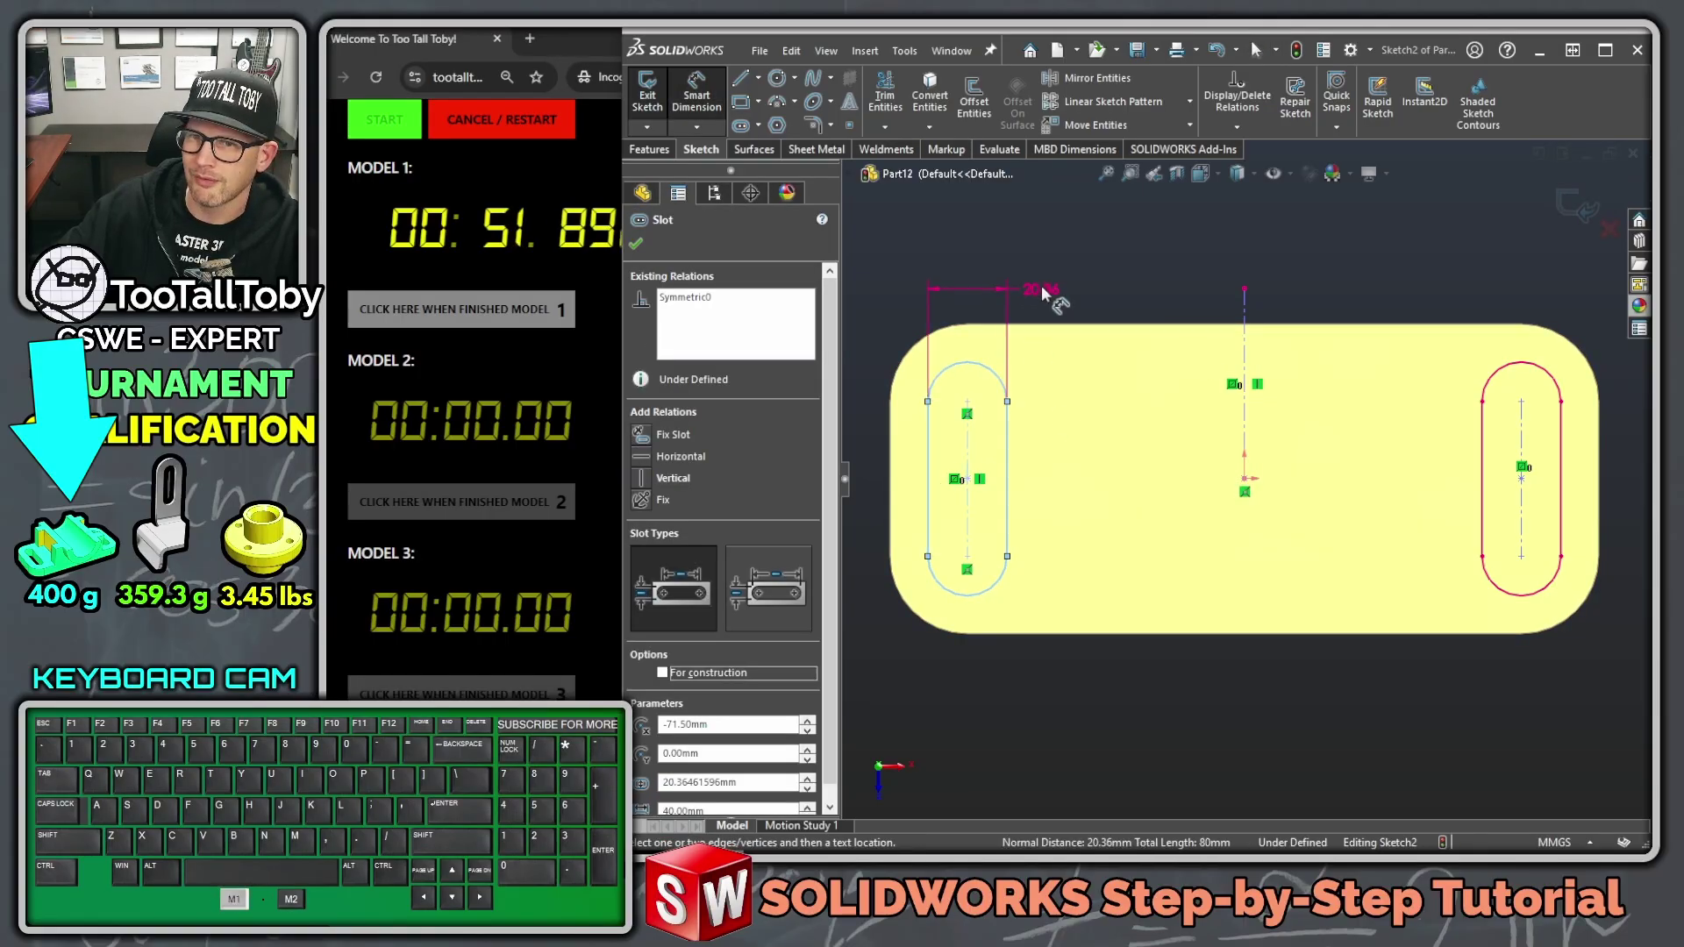
click(1041, 286)
text(15)
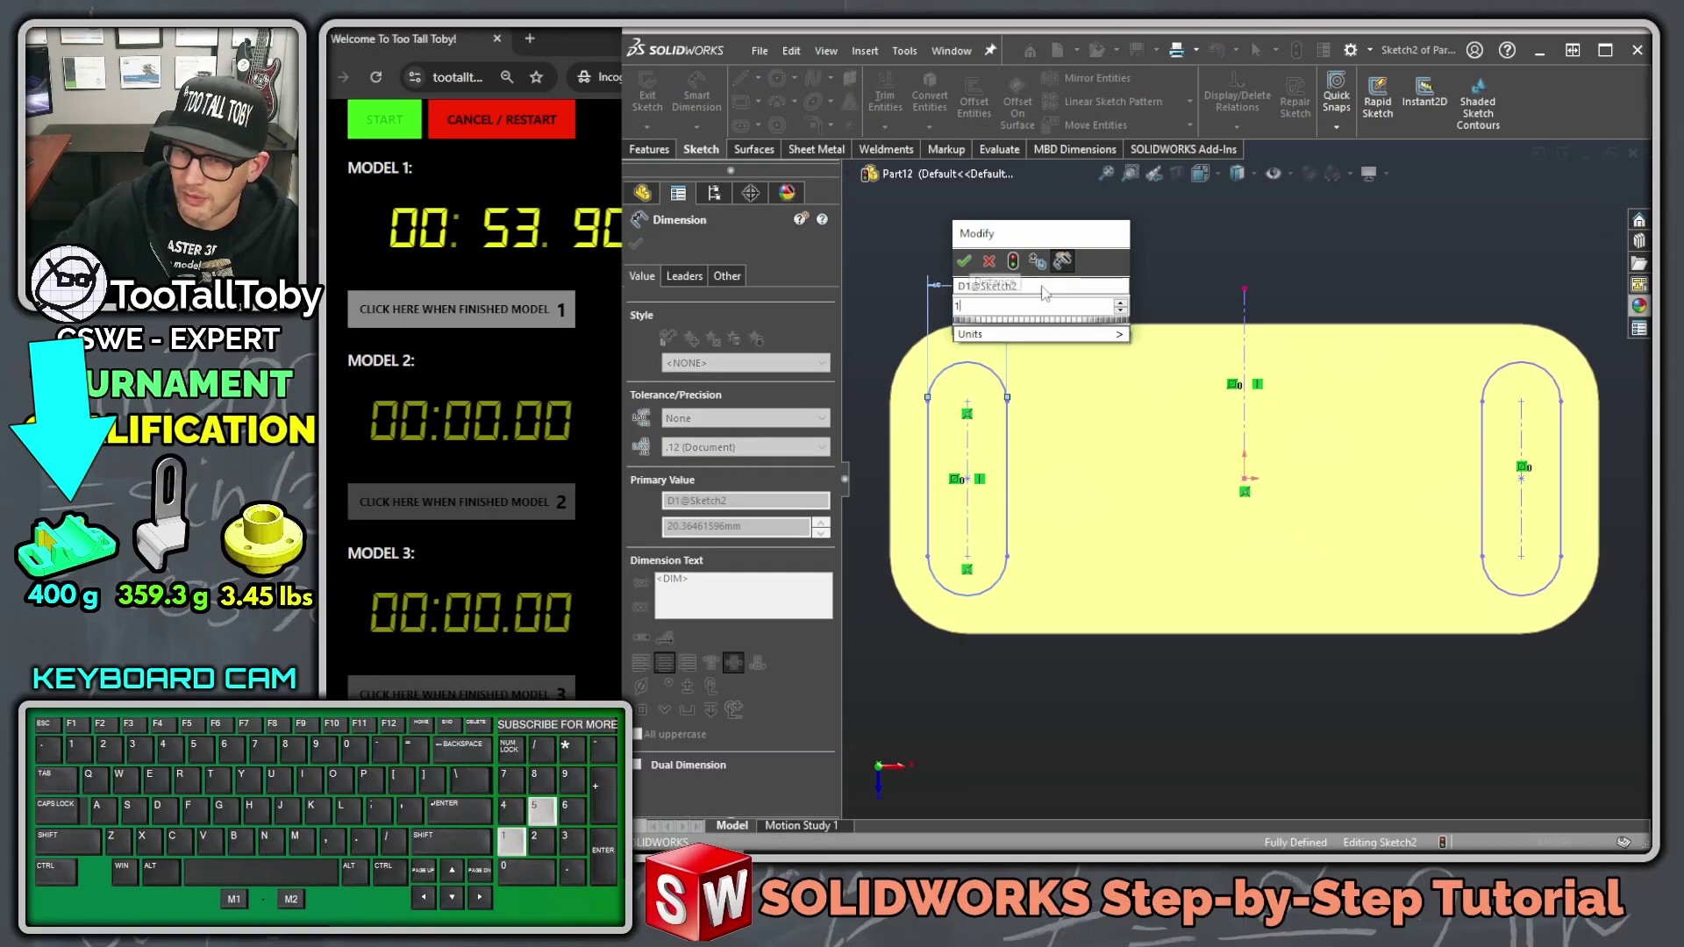
key(Return)
Step: Cut-extrude both slots through the base plate
key(ctrl+7)
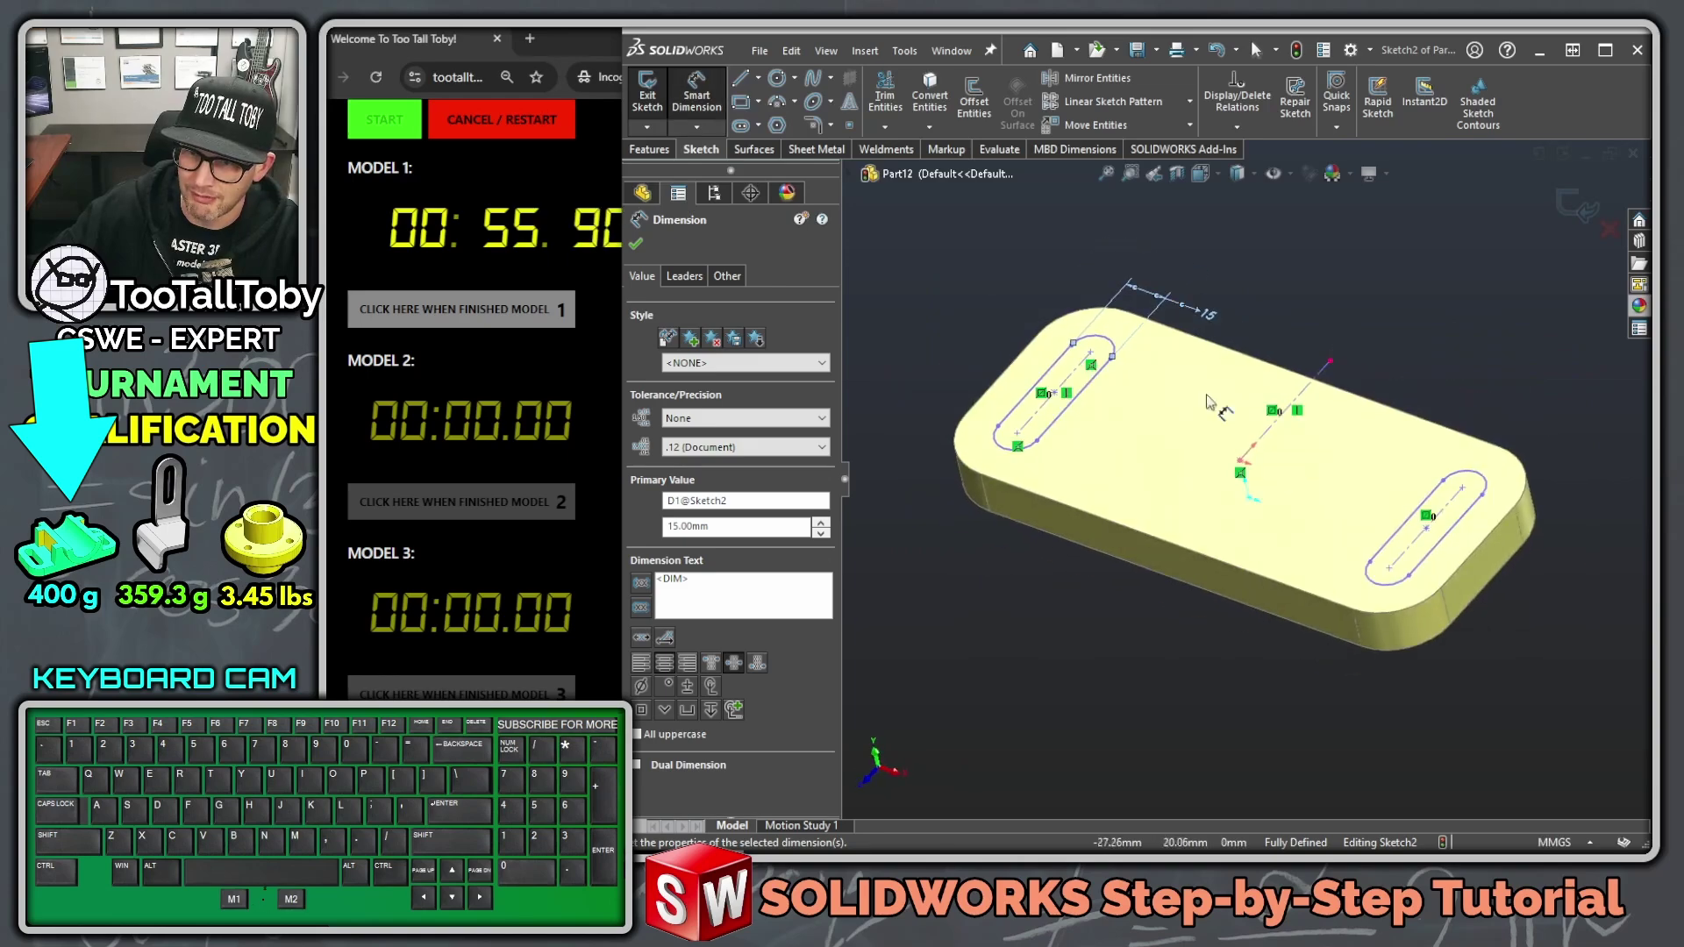
key(s)
click(1305, 423)
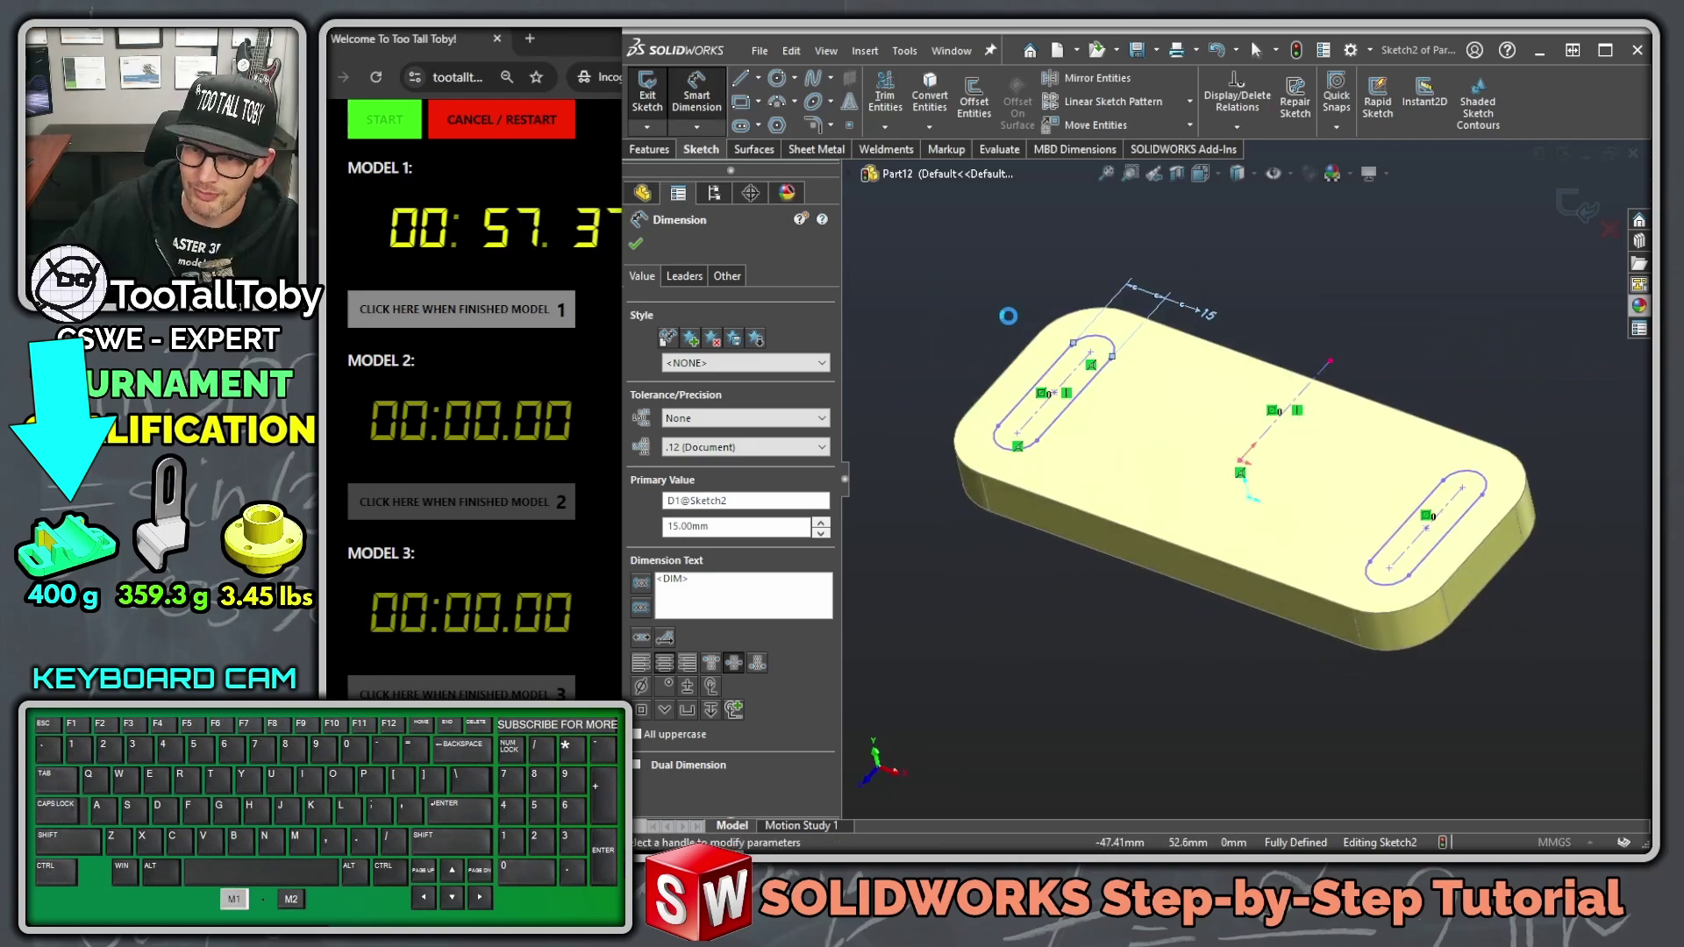
right_click(941, 265)
click(984, 502)
key(Return)
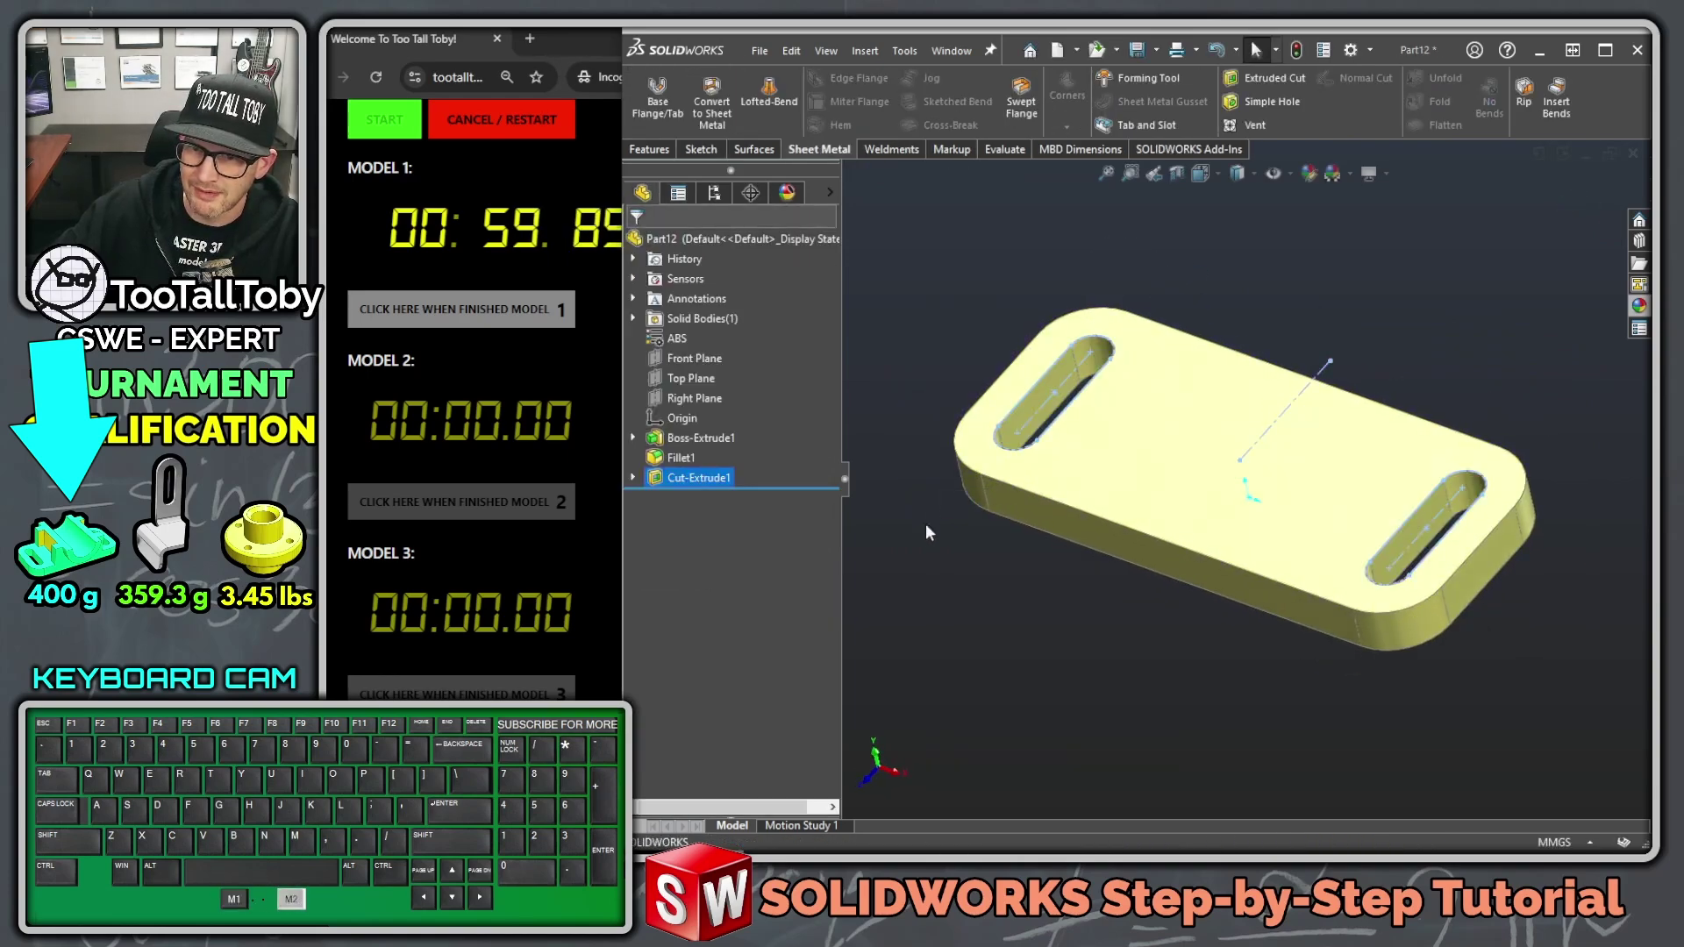
Step: Sketch a corner rectangle on the Front Plane, starting on the plate's lower edge, 50 mm high and 100 mm wide
click(699, 360)
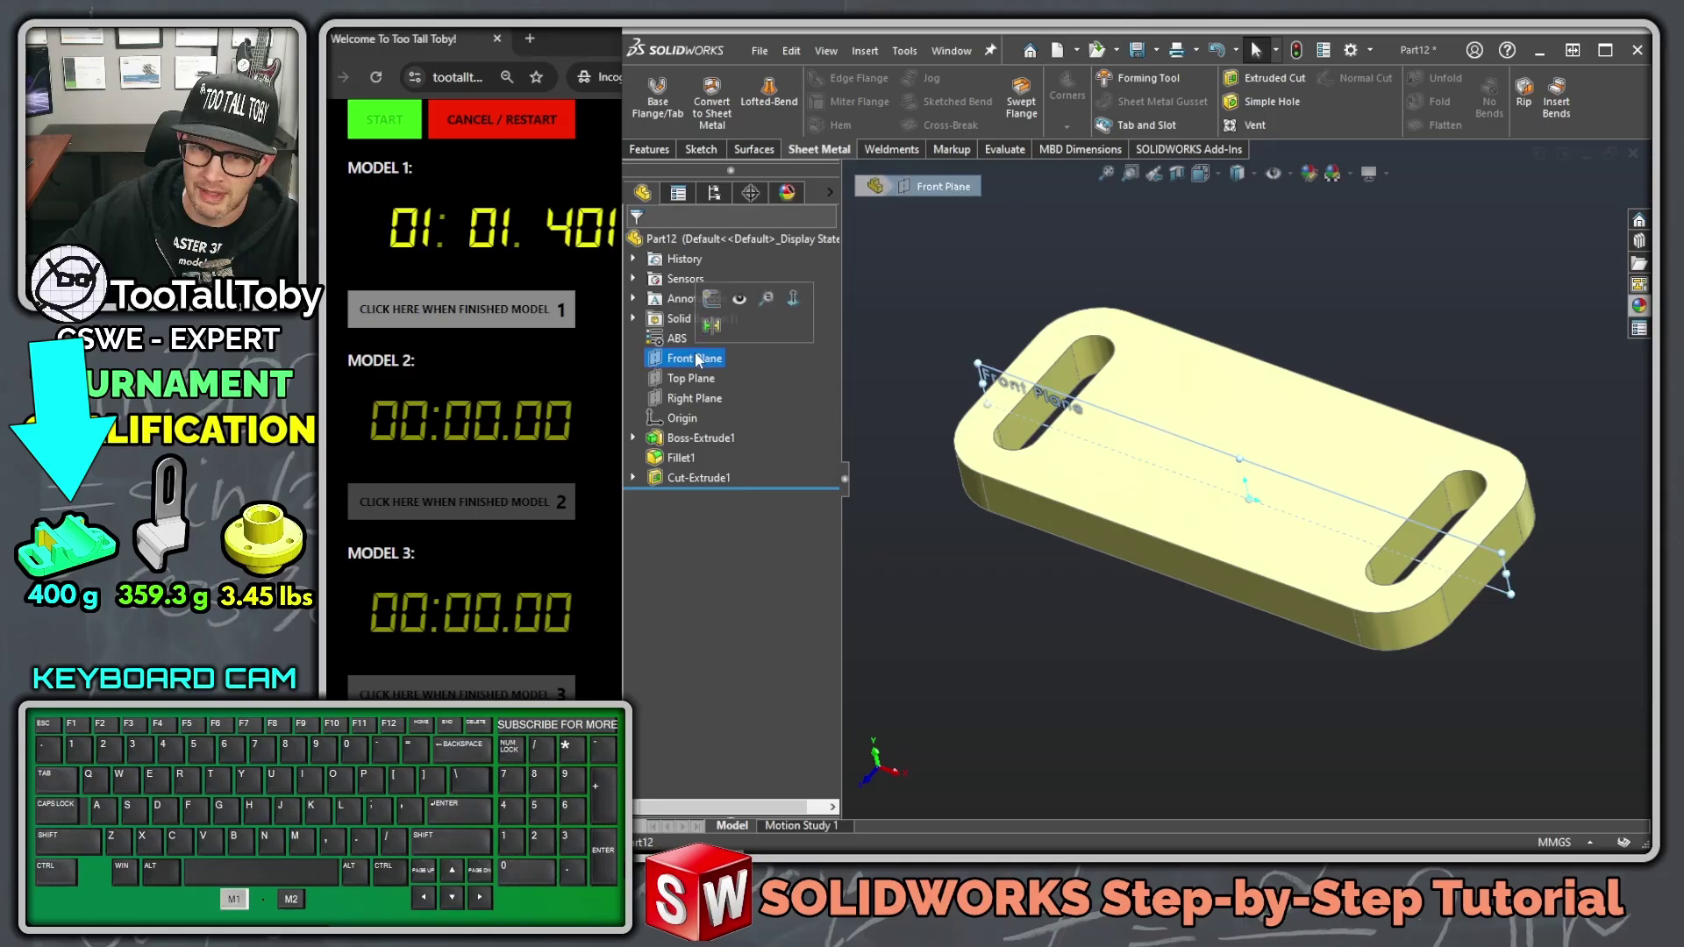
click(711, 301)
key(ctrl+8)
key(s)
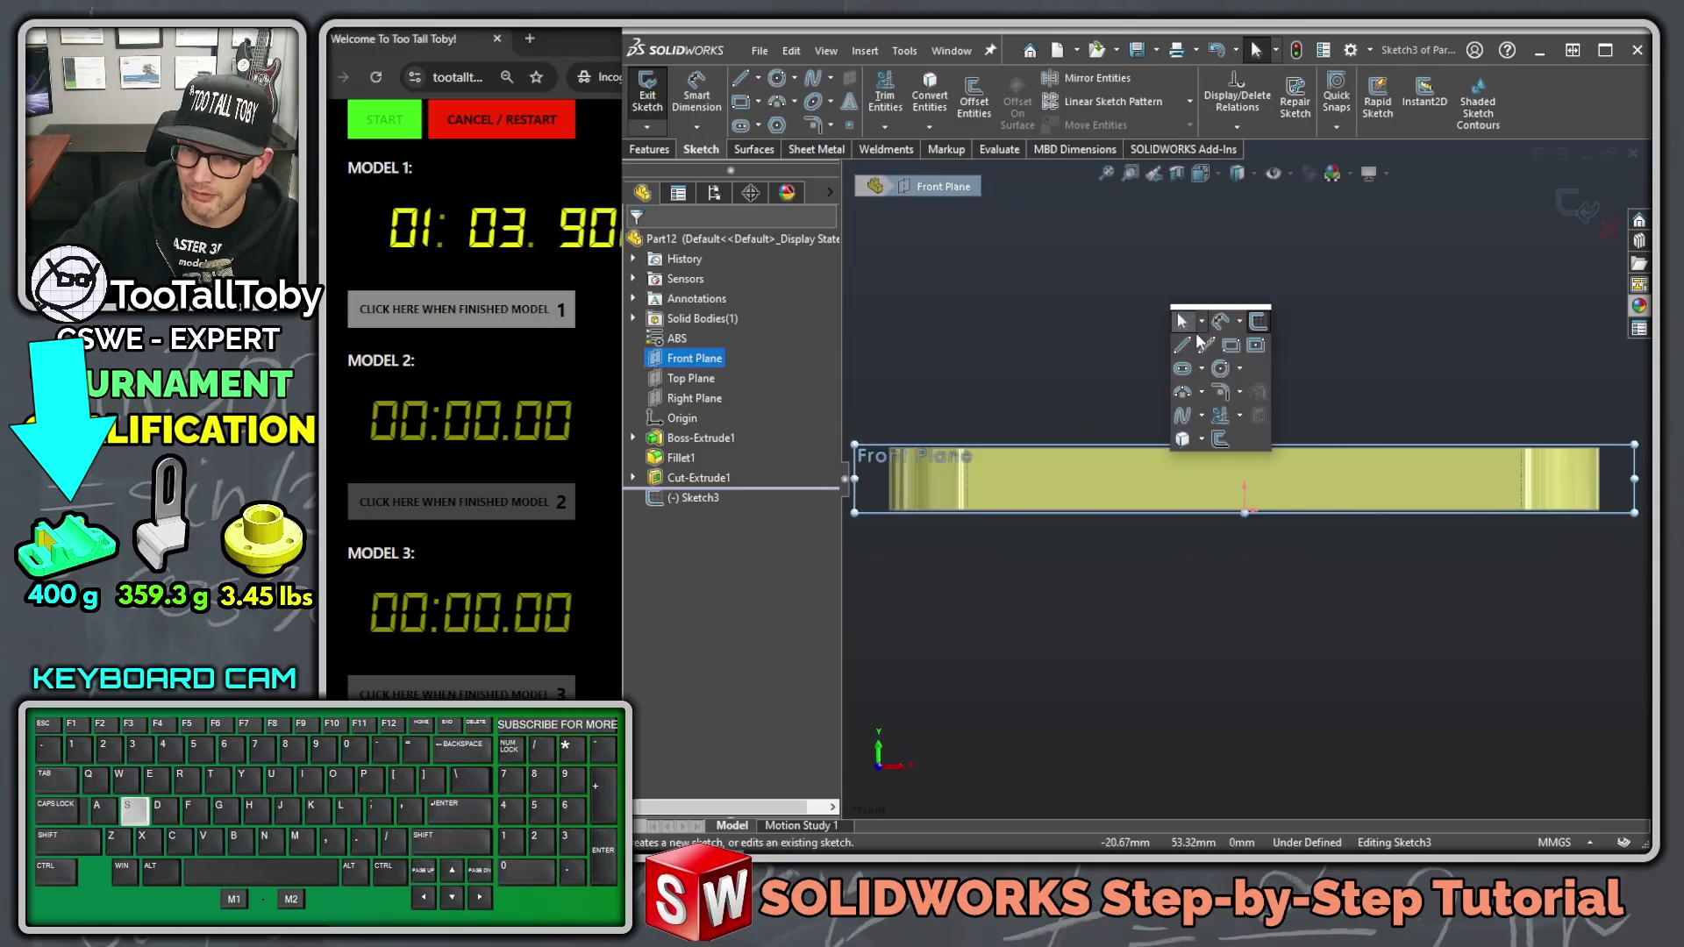
click(1228, 347)
click(1083, 509)
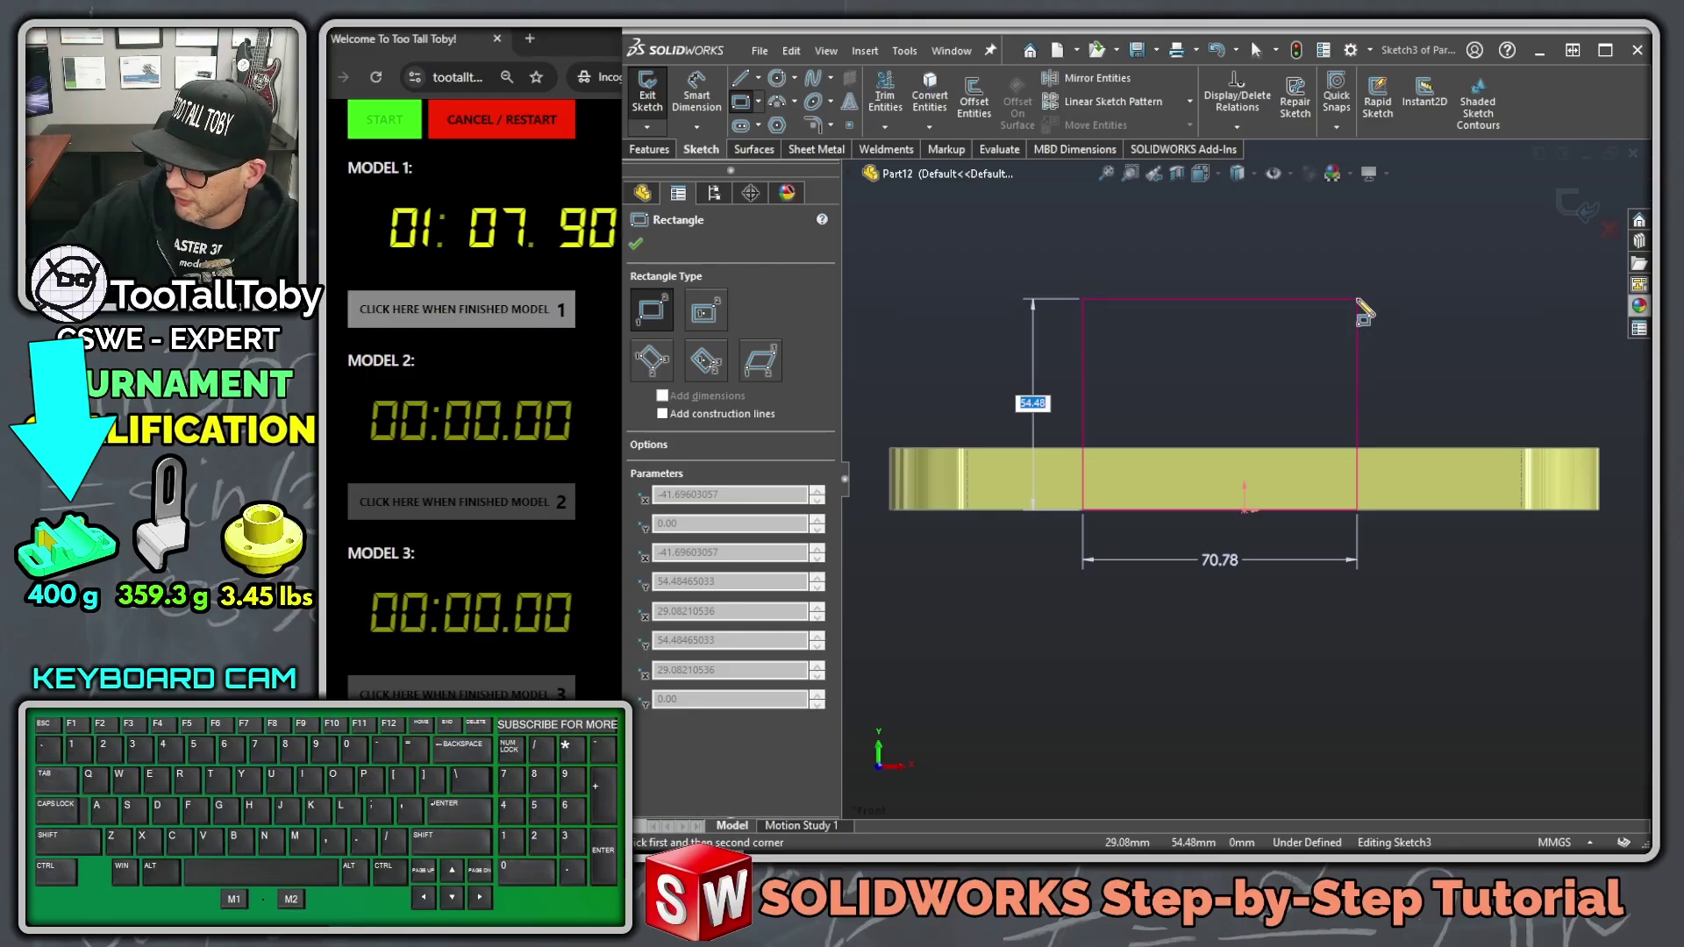
text(50)
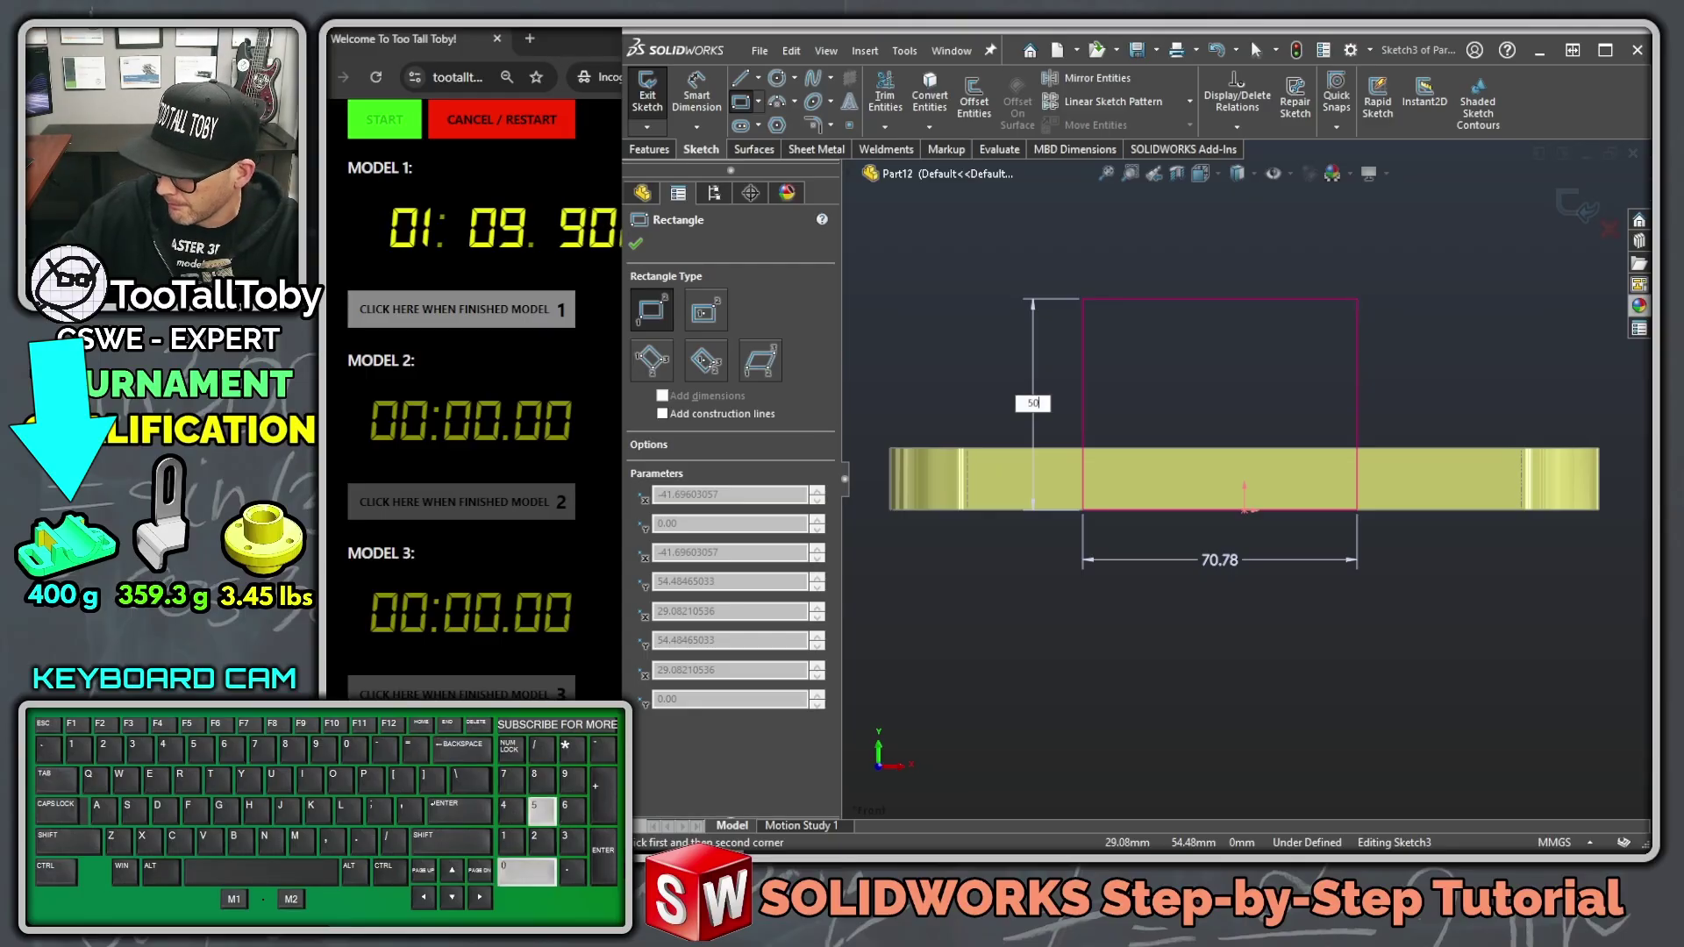
key(Return)
text(100)
key(Return)
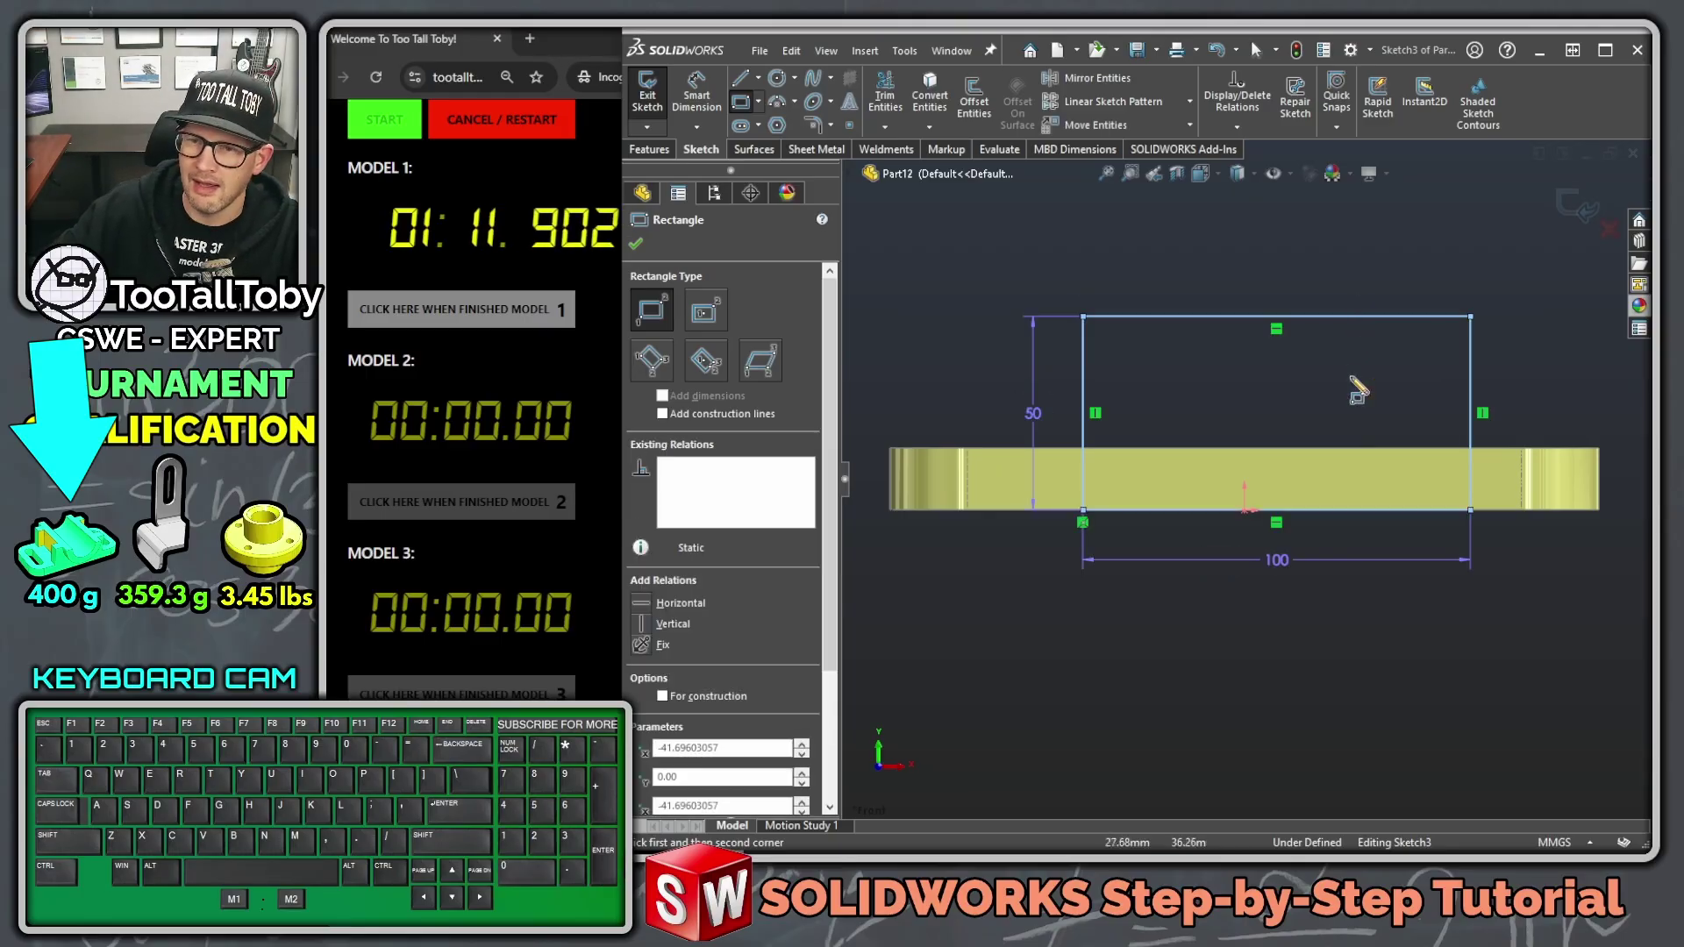
Step: Center the rectangle on the origin with a midpoint relation between its bottom line and the origin
key(Escape)
key(s)
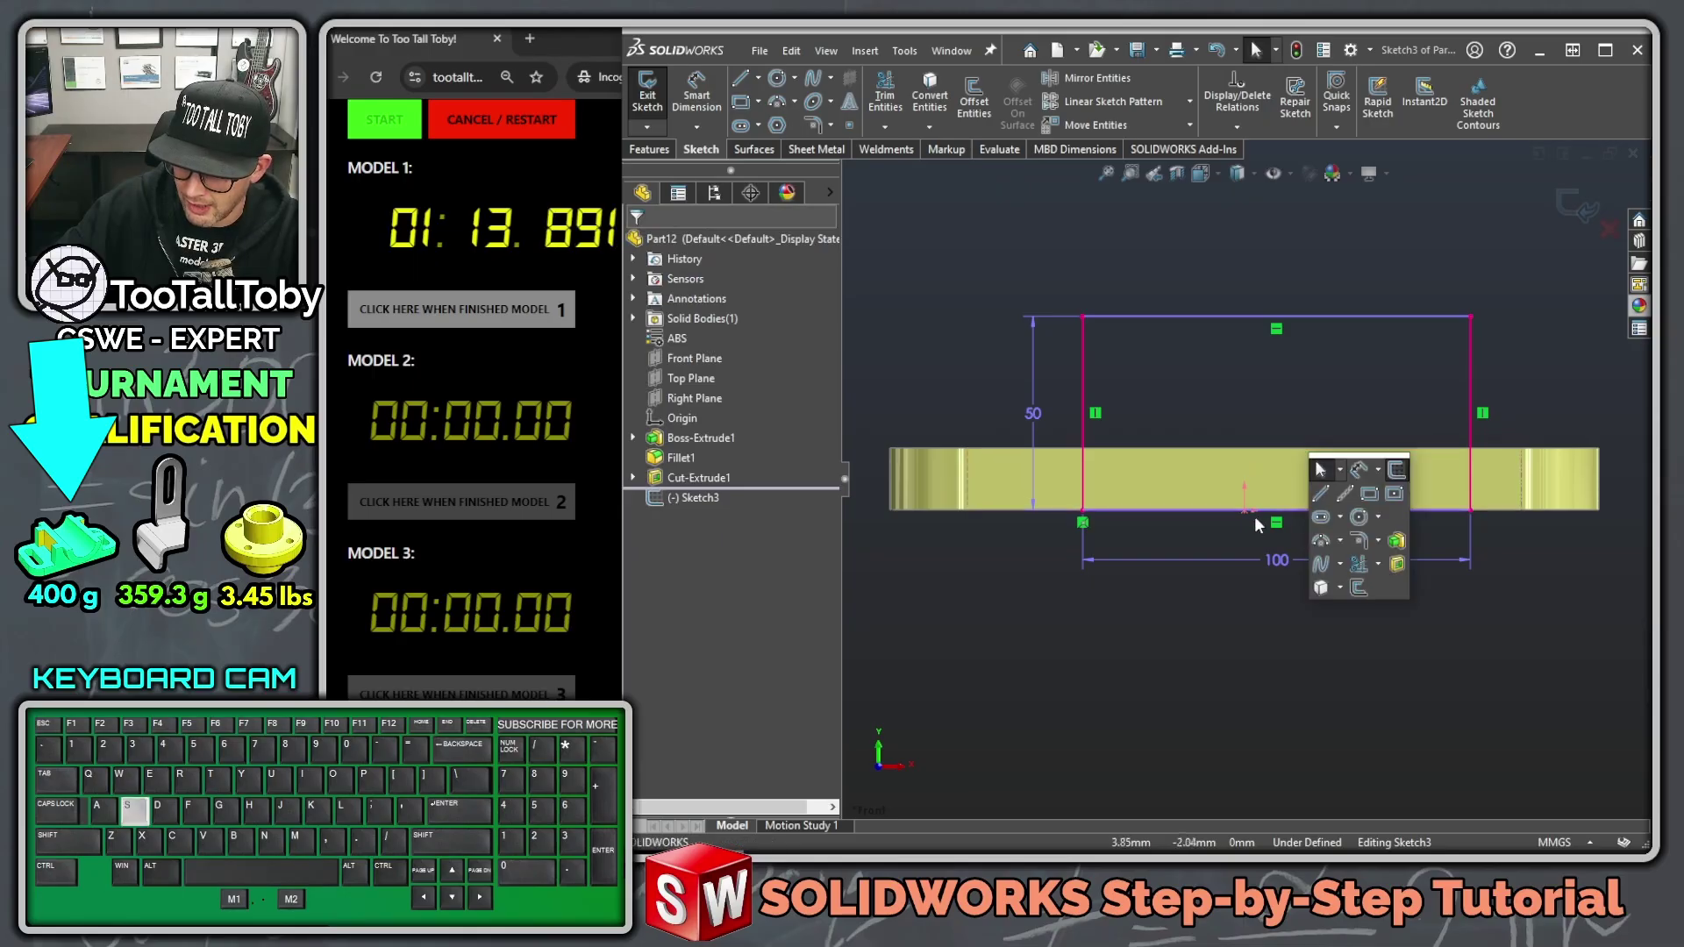
click(1245, 509)
ctrl+click(1207, 512)
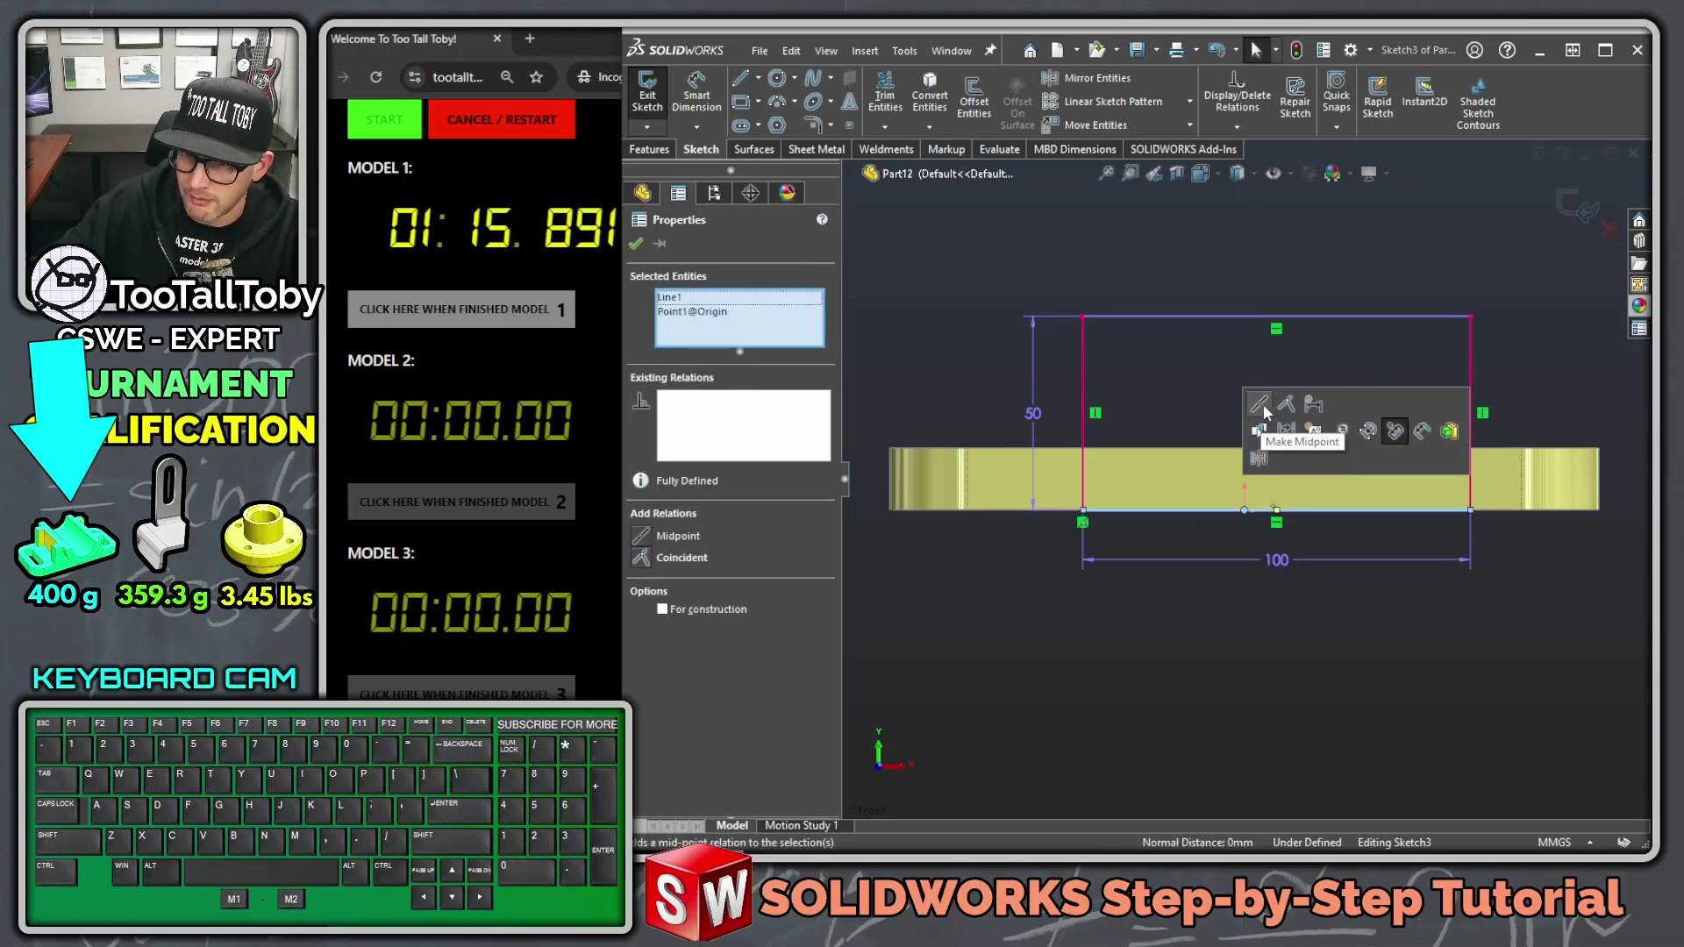
click(1260, 405)
Step: Sketch a circle centered on the midpoint of the rectangle's top line, with its diameter entered as 24*2
key(s)
click(1235, 327)
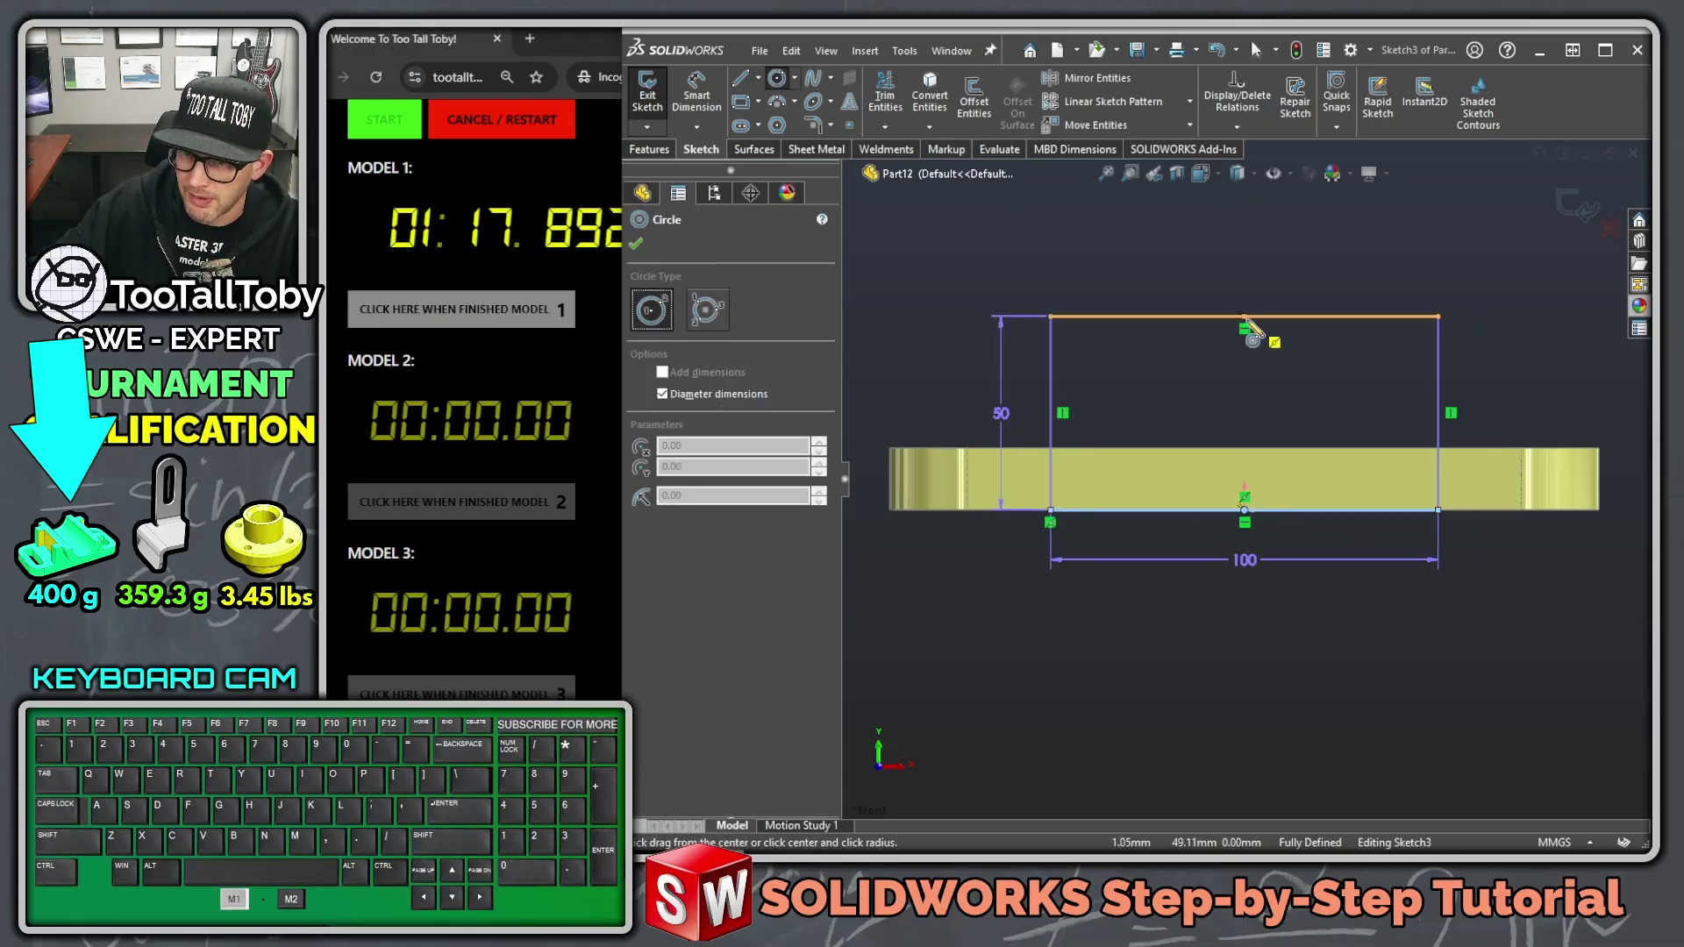
drag(1245, 316, 1244, 399)
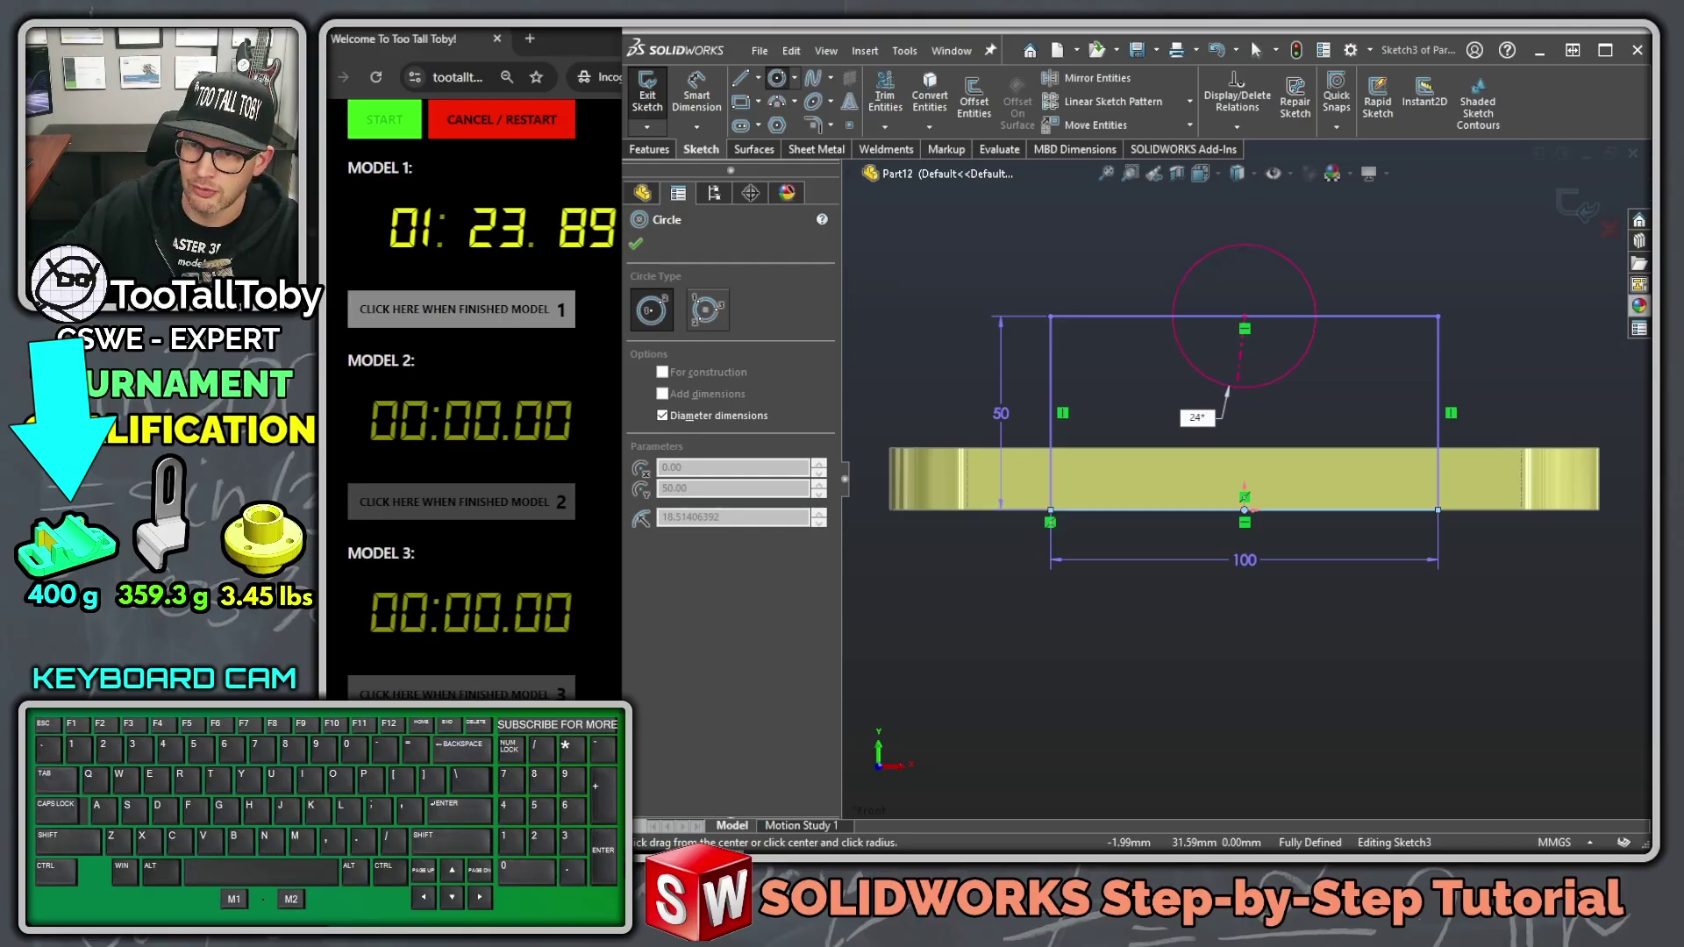
text(24*2)
key(Return)
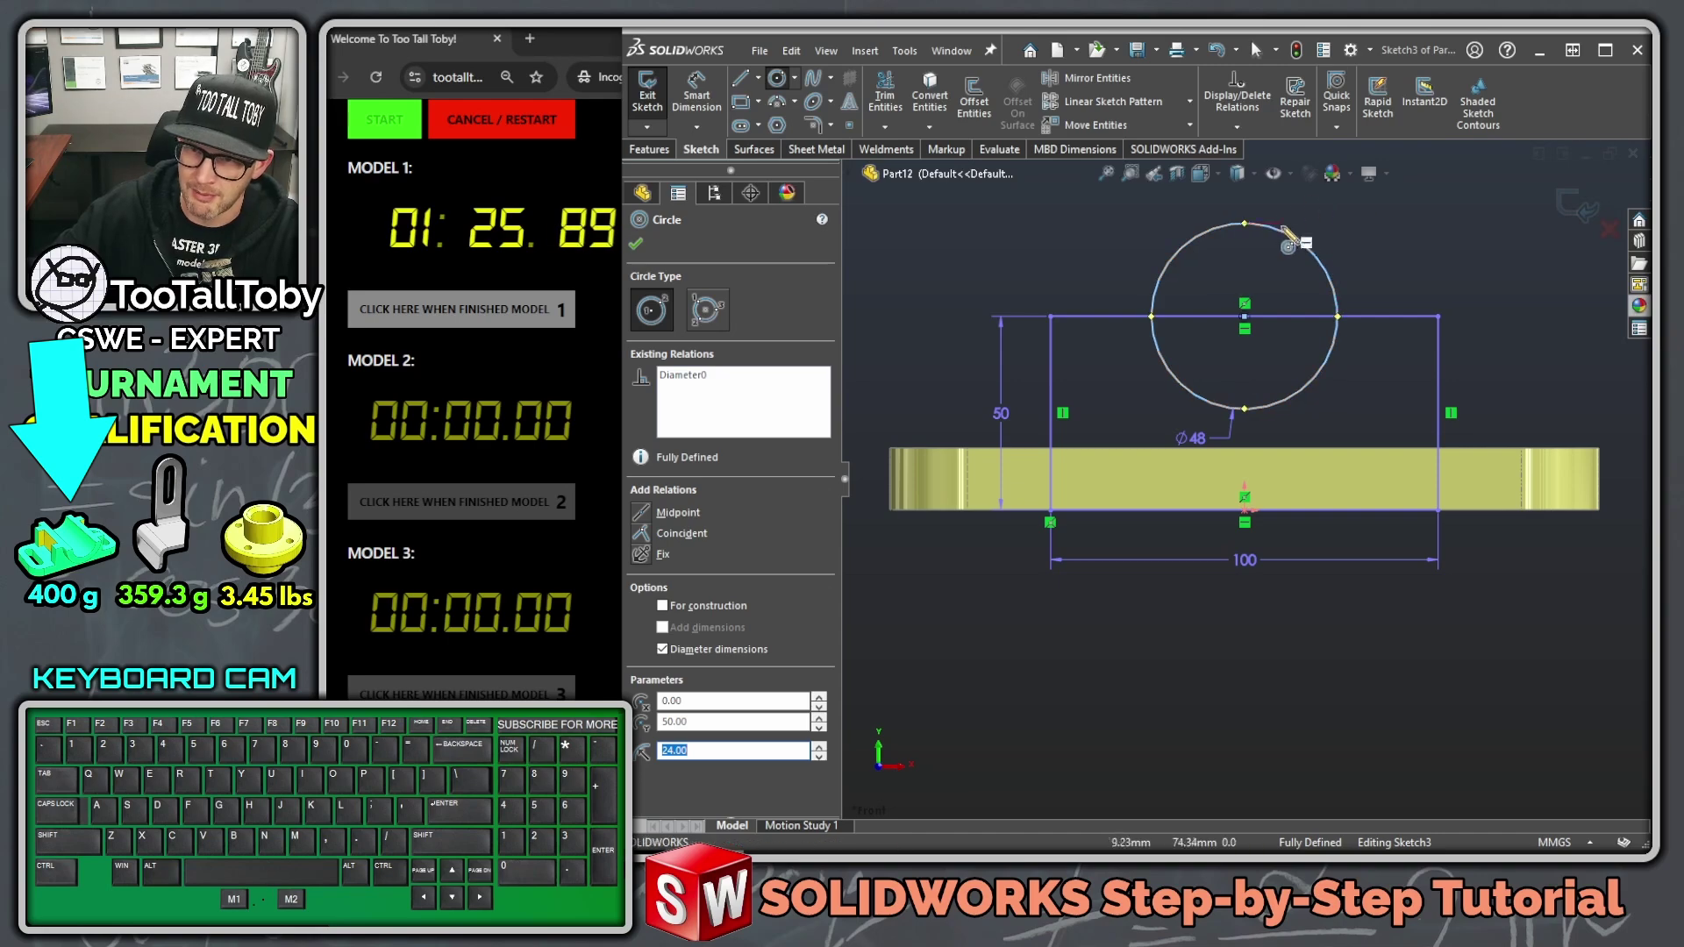
Step: Trim away the circle's upper half and the top line inside it, leaving a semicircular notch
key(s)
click(1357, 330)
drag(1263, 193, 1286, 256)
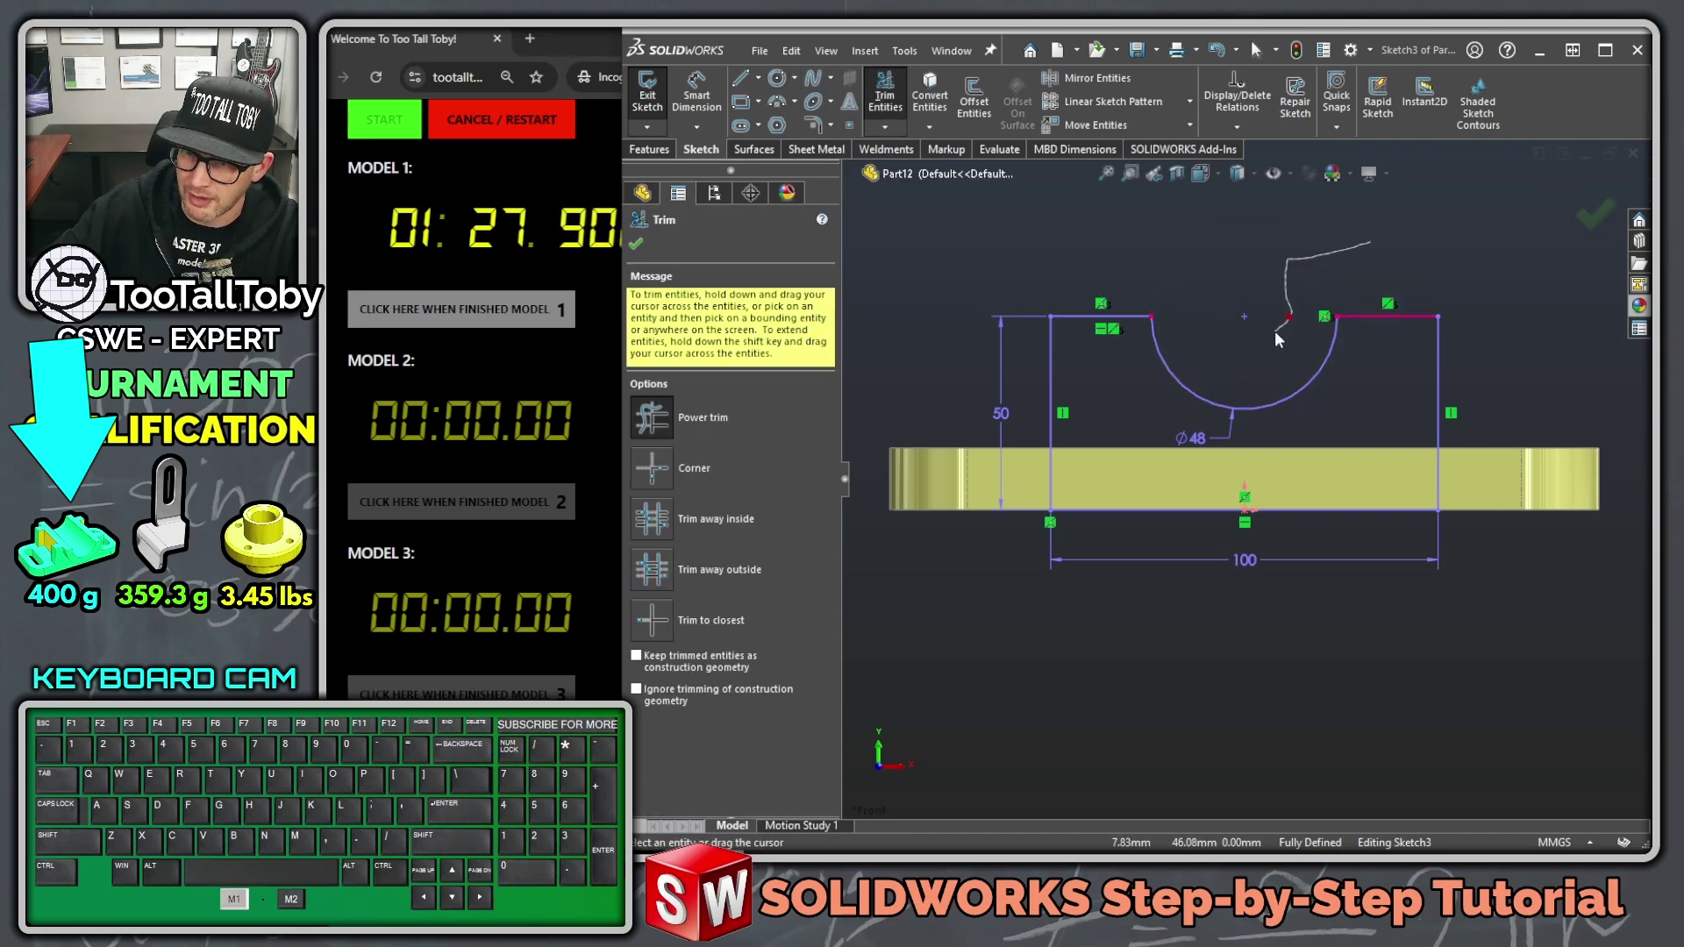
key(Escape)
Step: Constrain the arc's center point vertical with the origin and coincident with the profile's upper right line
click(1245, 317)
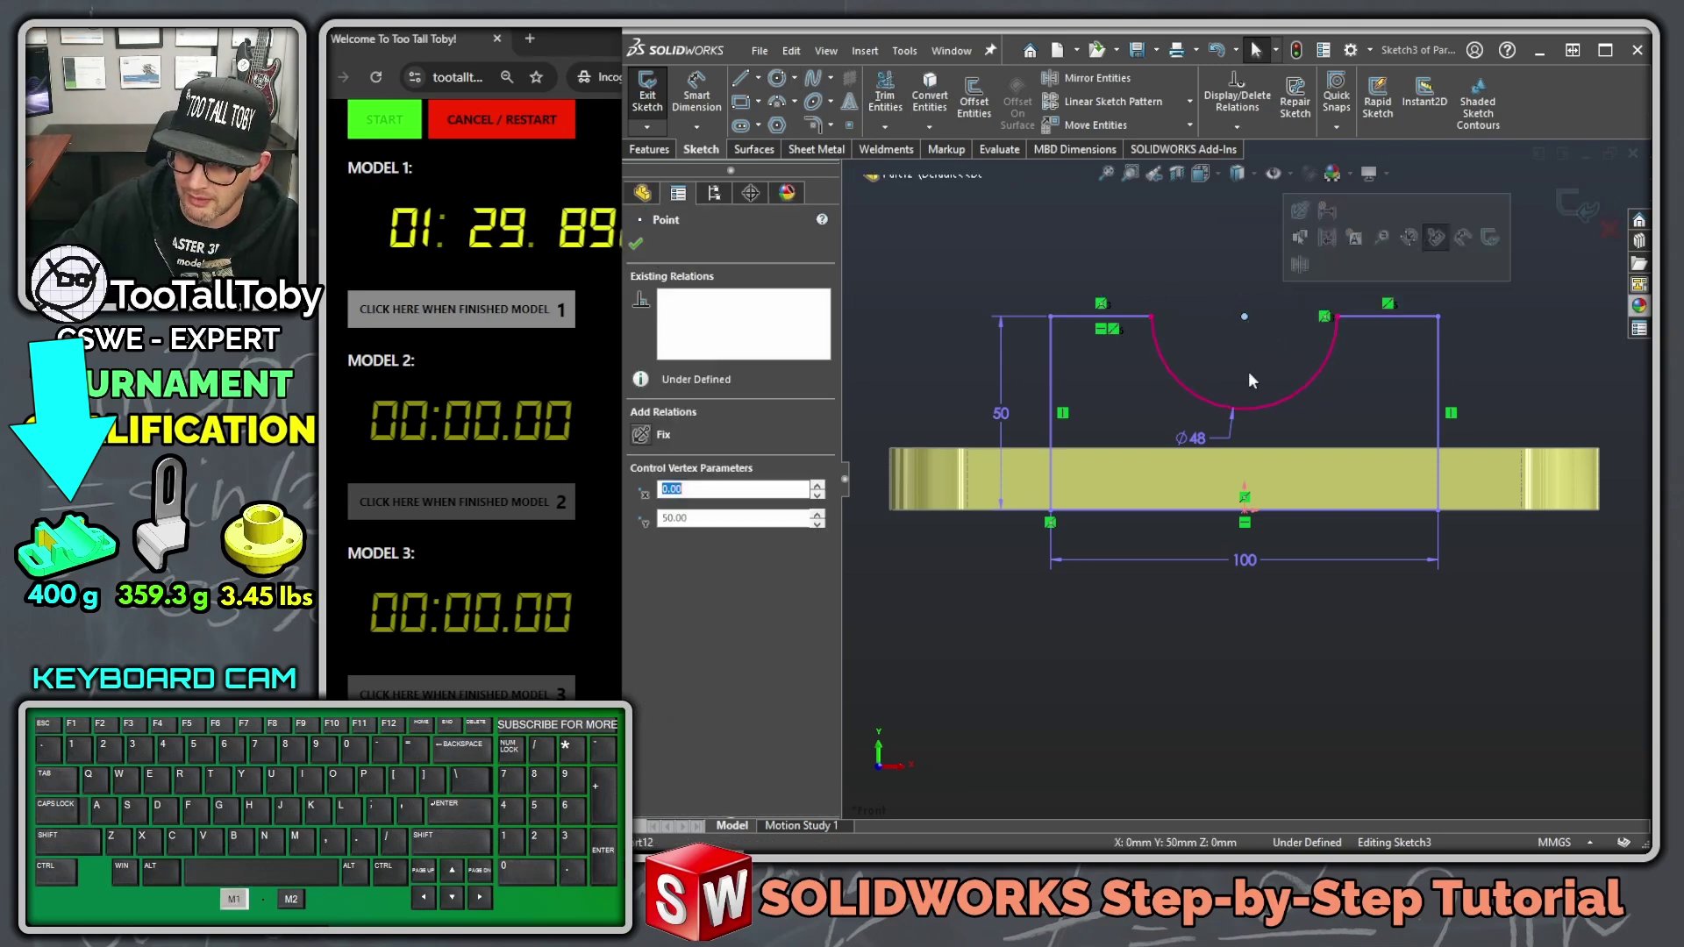
ctrl+click(1245, 509)
click(1320, 404)
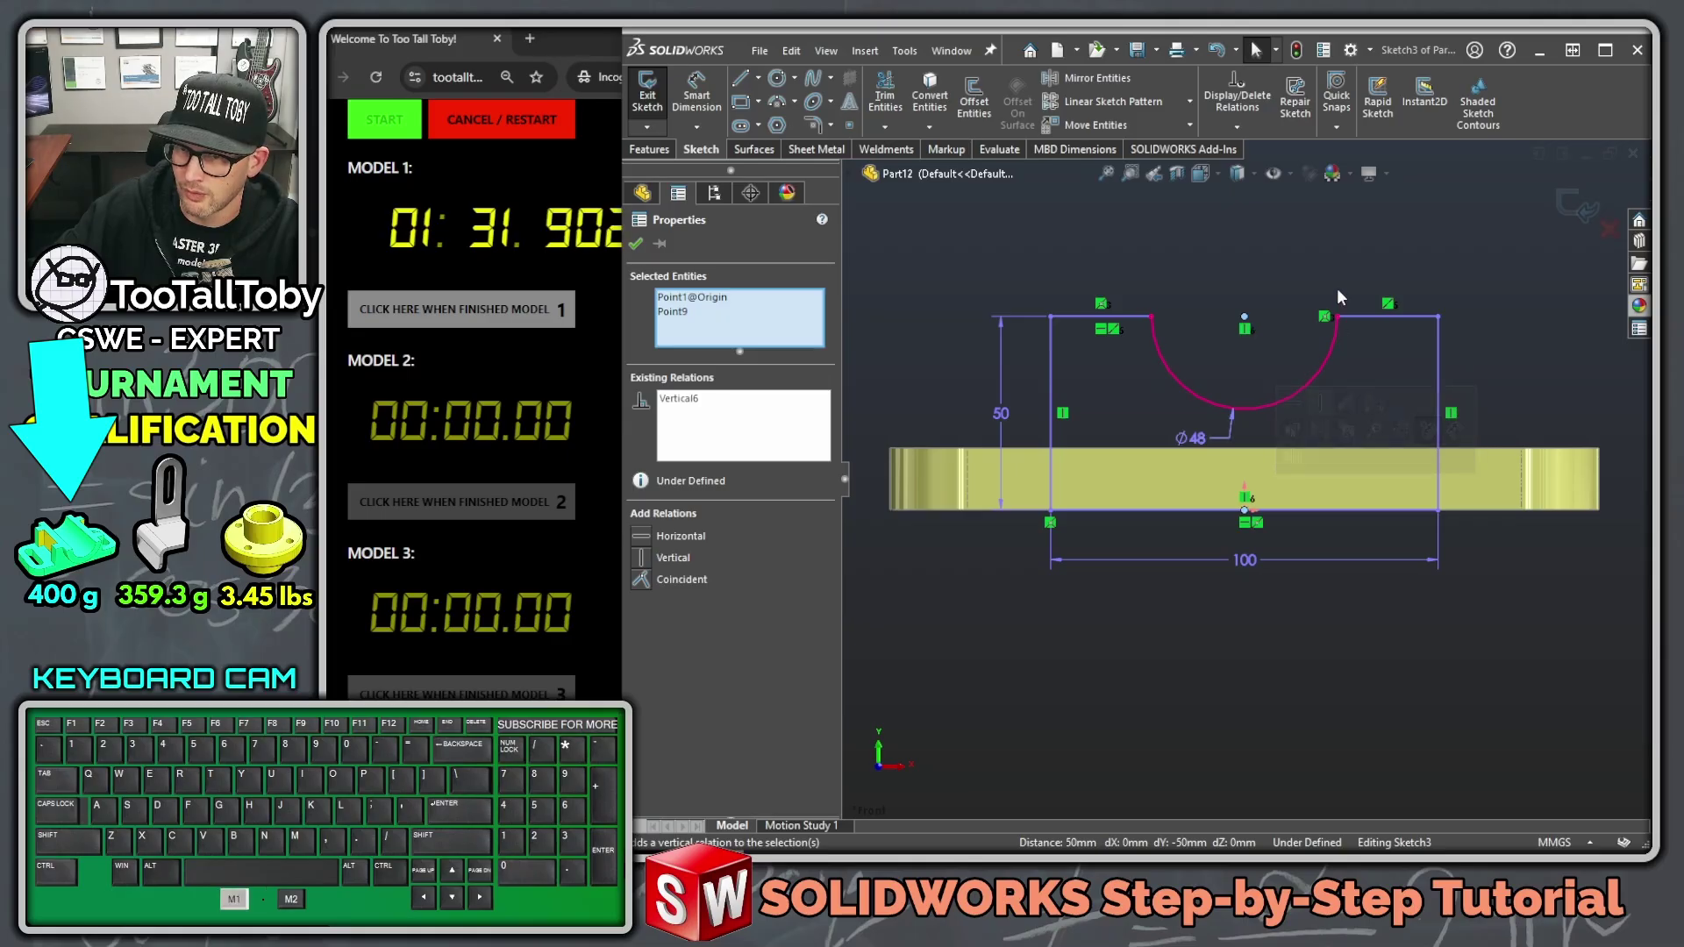
click(1336, 288)
click(1371, 316)
ctrl+click(1249, 315)
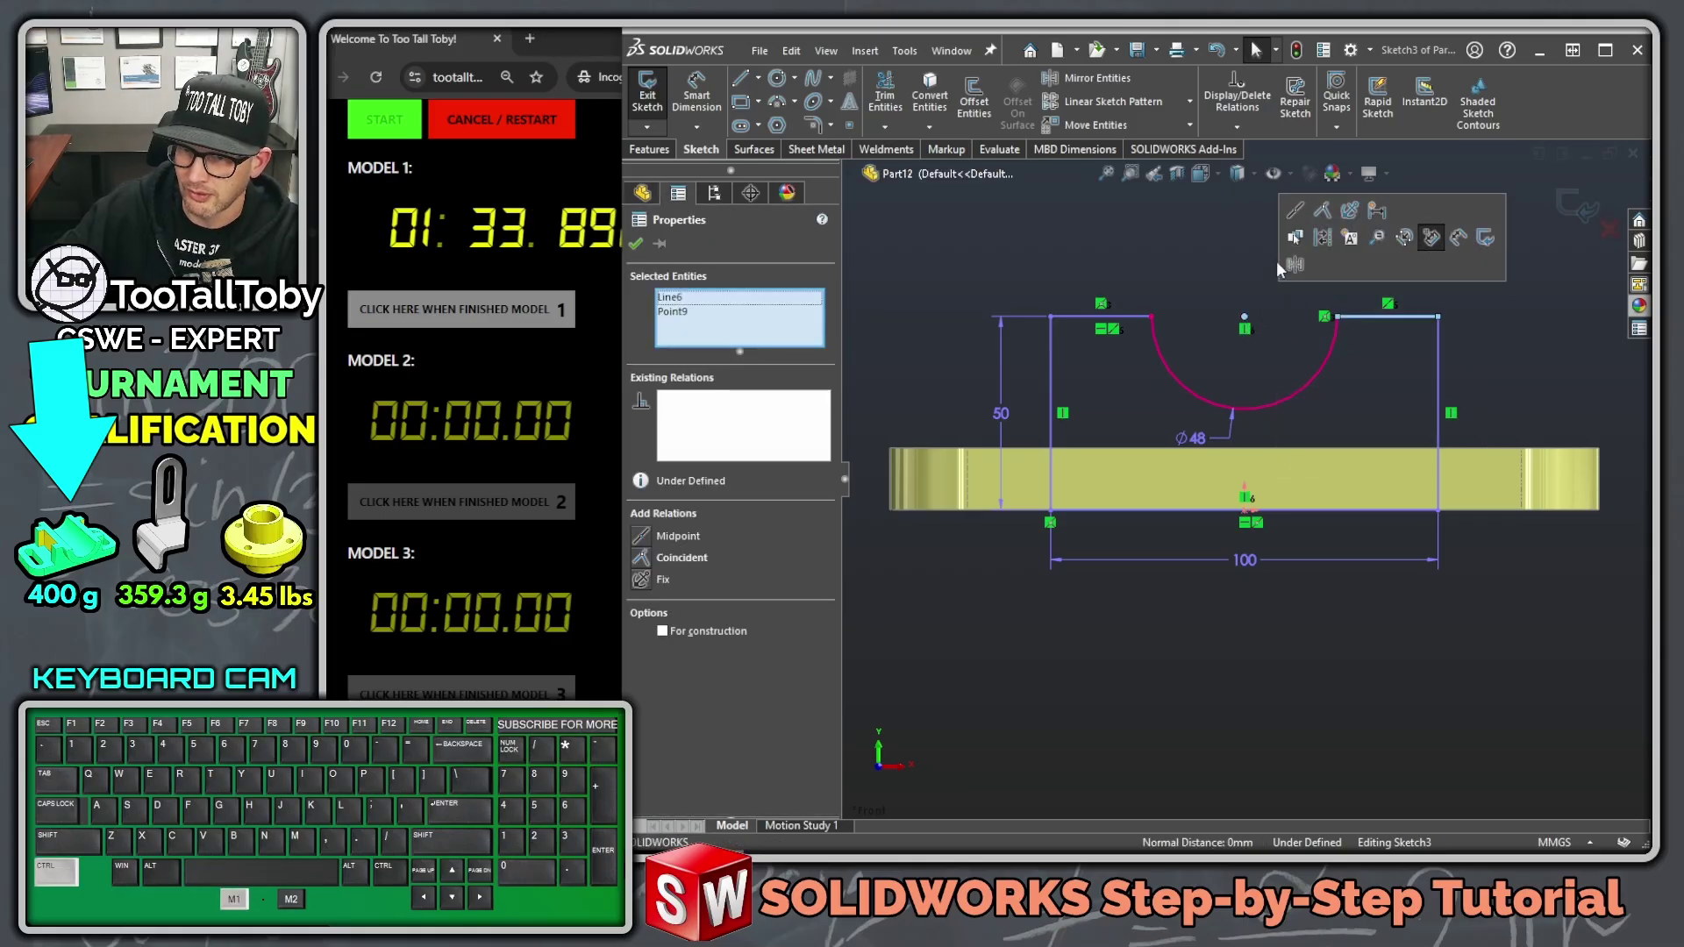
click(1317, 214)
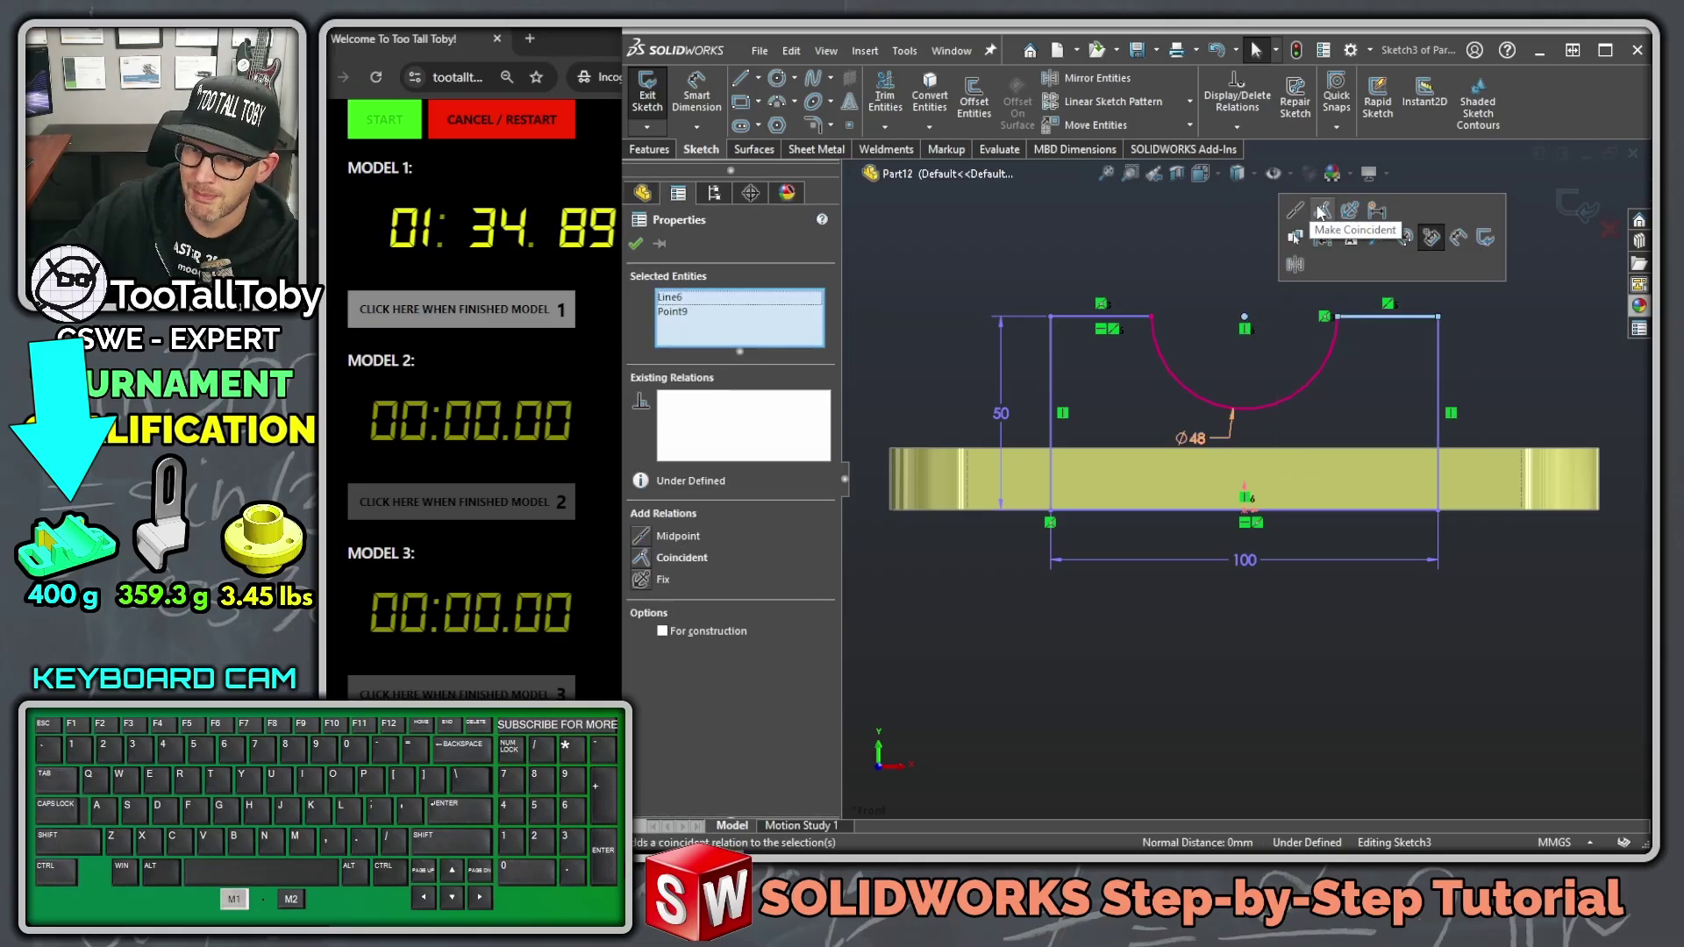
Step: Replace the notch arc's diameter dimension with a 24 mm radius dimension
click(1190, 441)
key(Delete)
key(l)
key(s)
click(1351, 371)
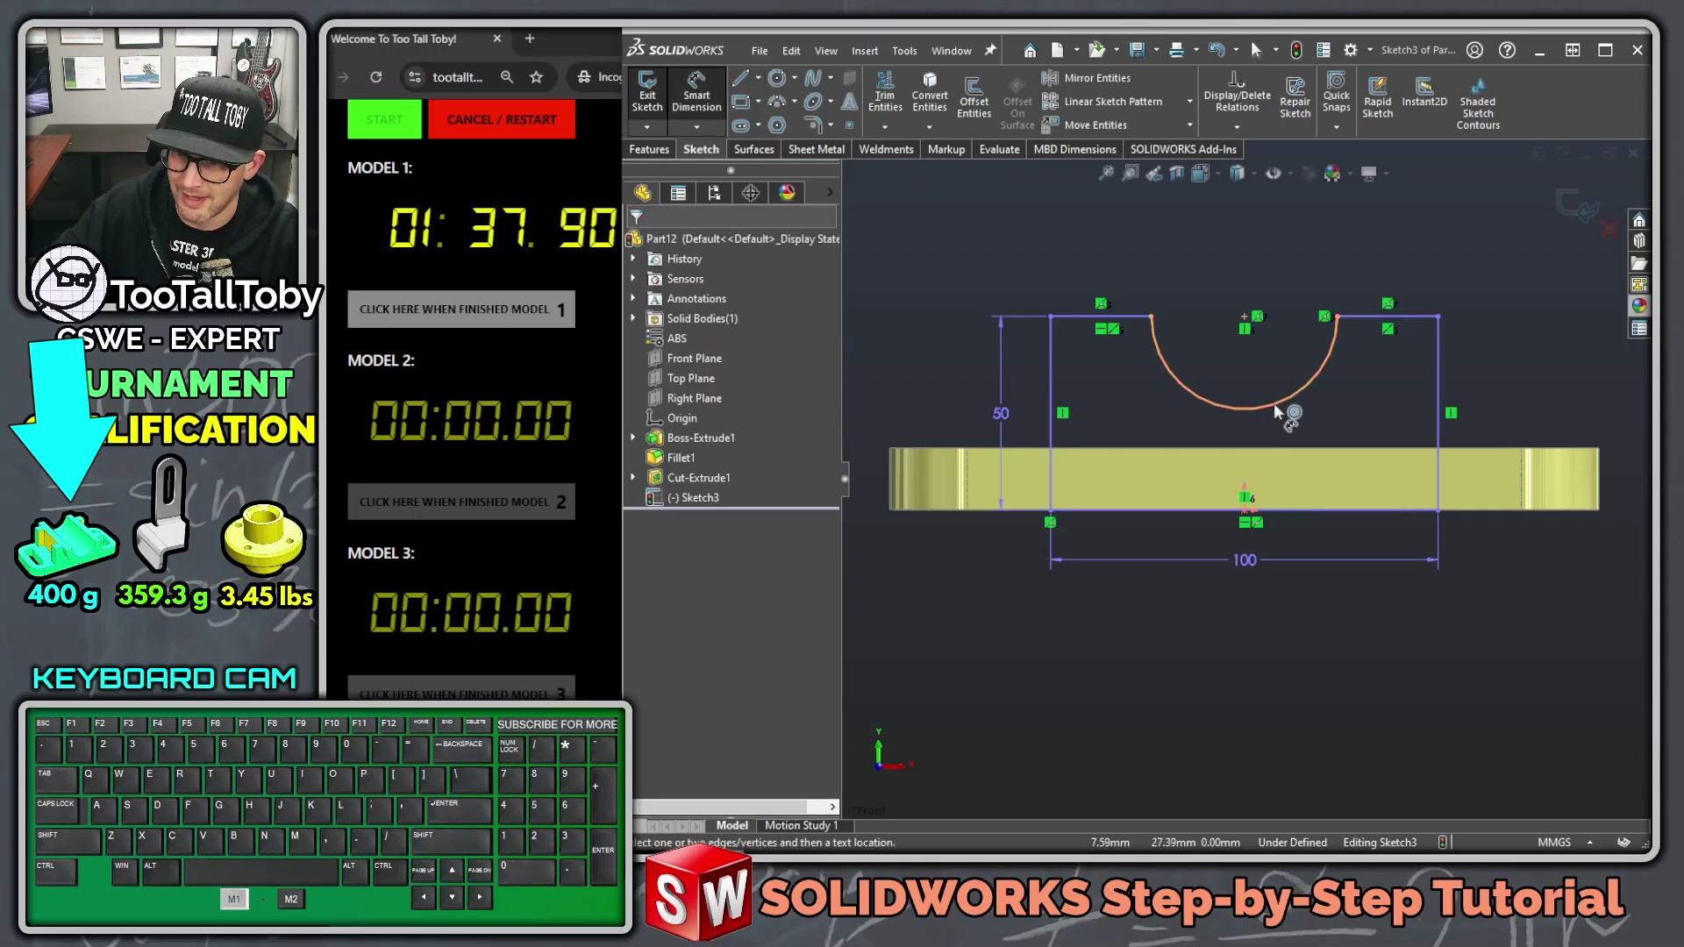
click(1276, 409)
click(1325, 480)
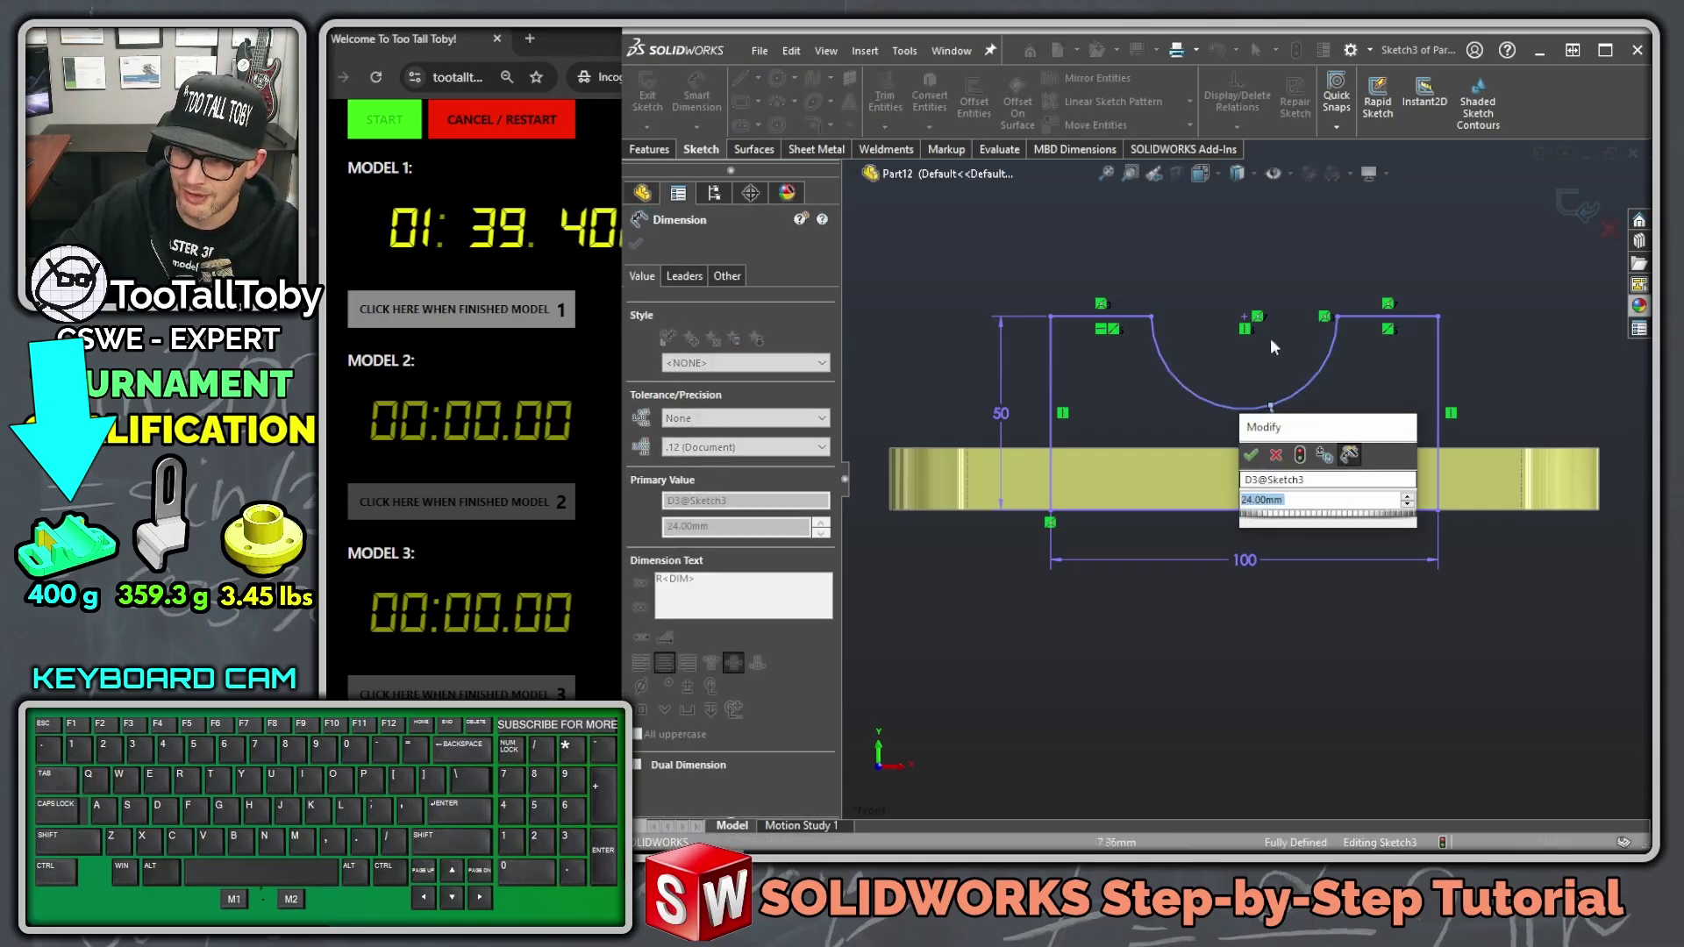
click(1251, 457)
Step: Extrude the notched profile as a boss in both directions, each Up To Surface, to the base plate's opposite long side faces
scroll(1219, 275, up, 2)
middle_drag(1316, 219, 1261, 281)
click(1261, 281)
key(s)
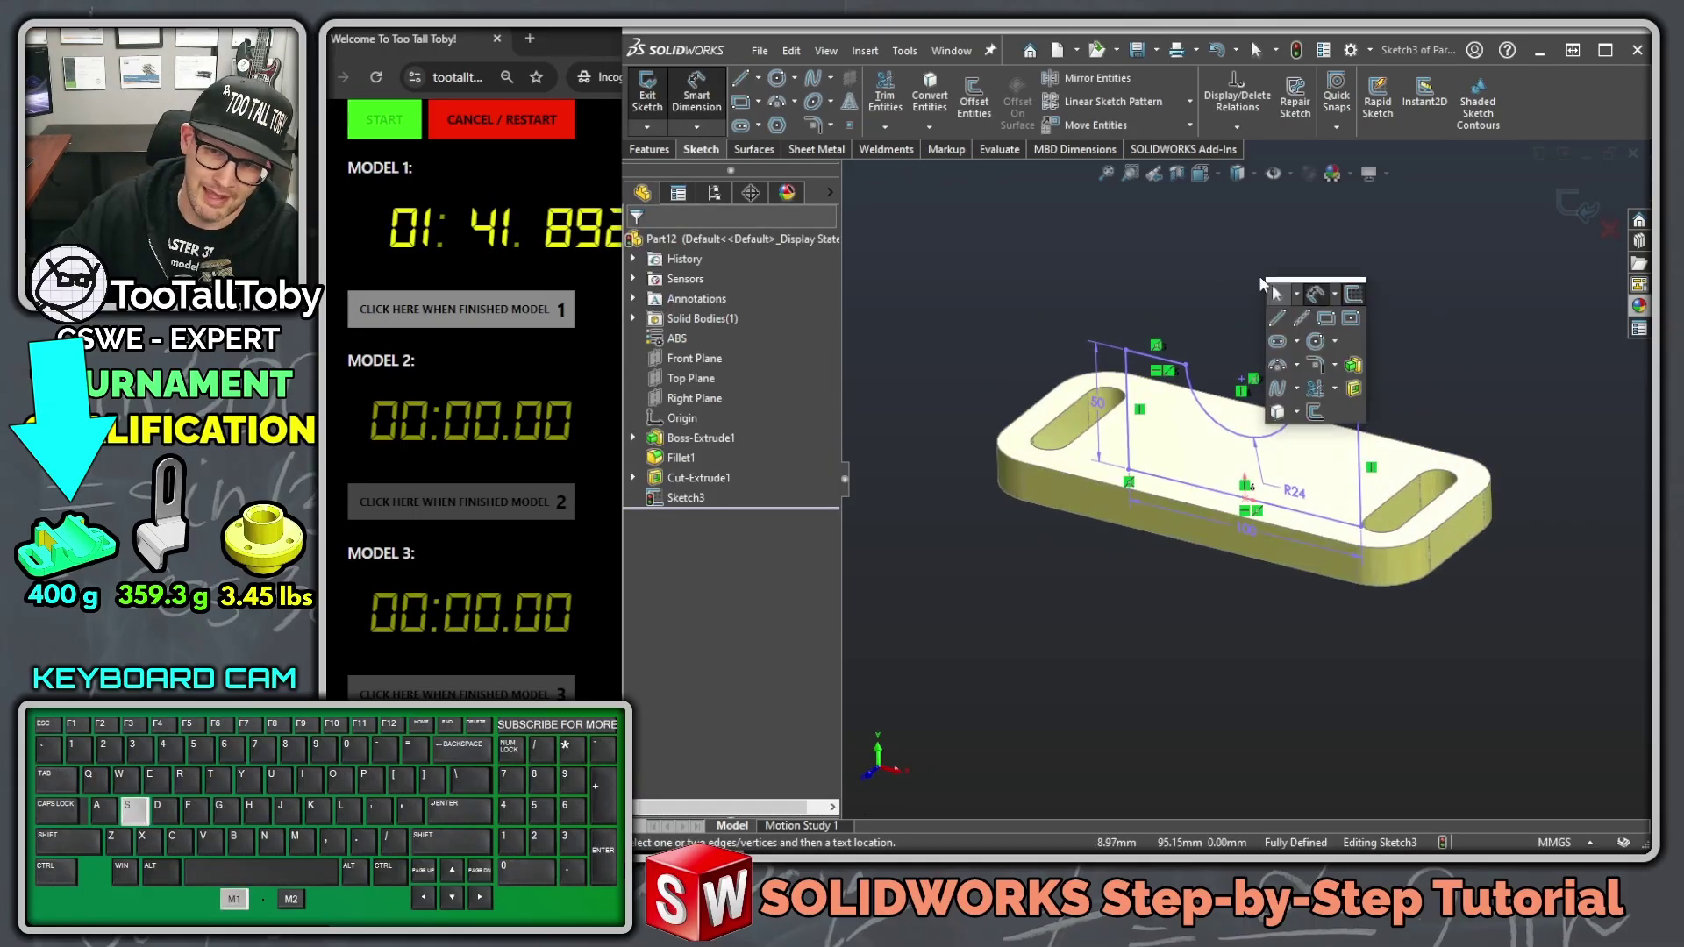
click(1353, 389)
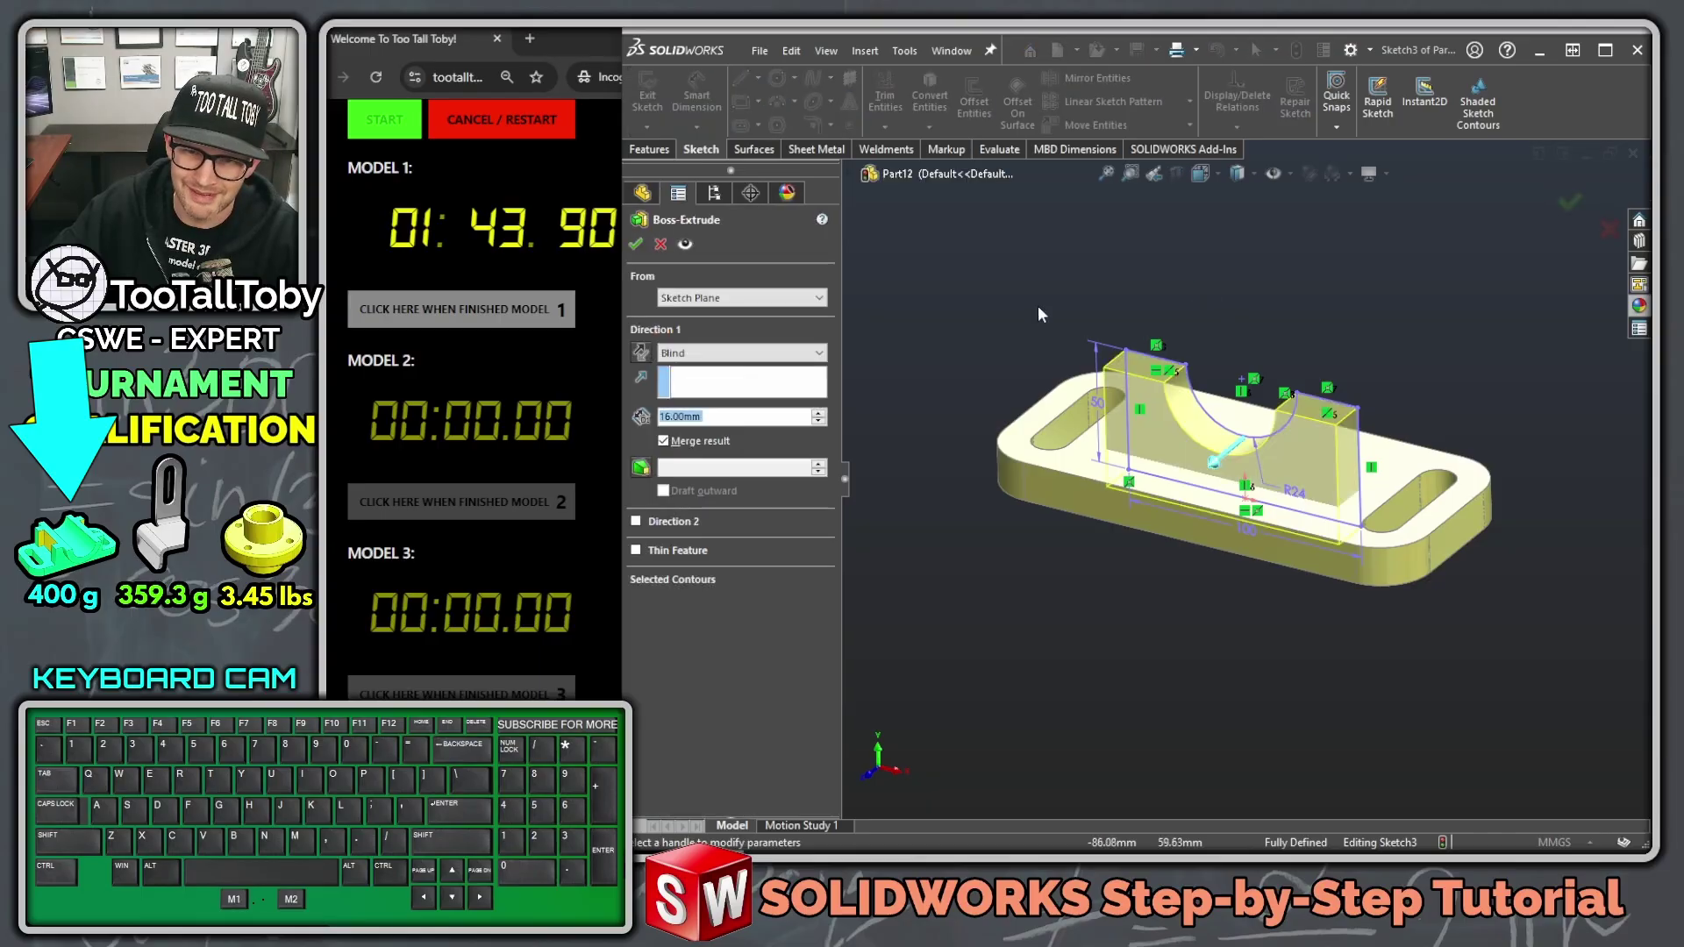
click(1068, 500)
middle_drag(1084, 514, 873, 535)
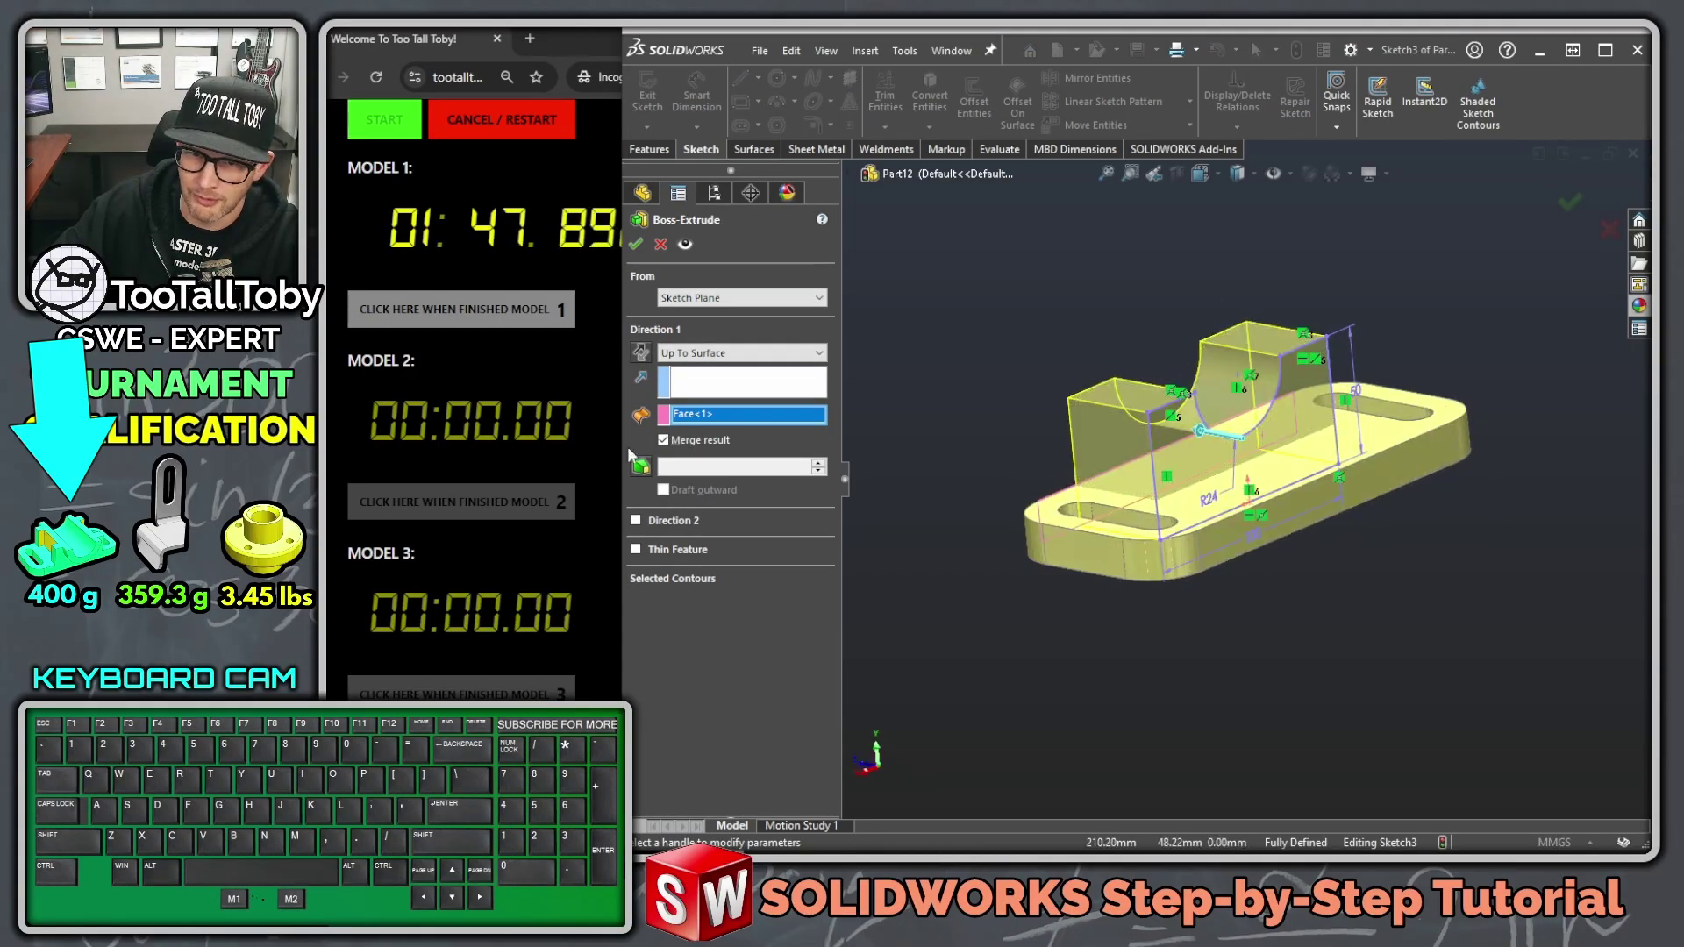
click(687, 521)
click(741, 542)
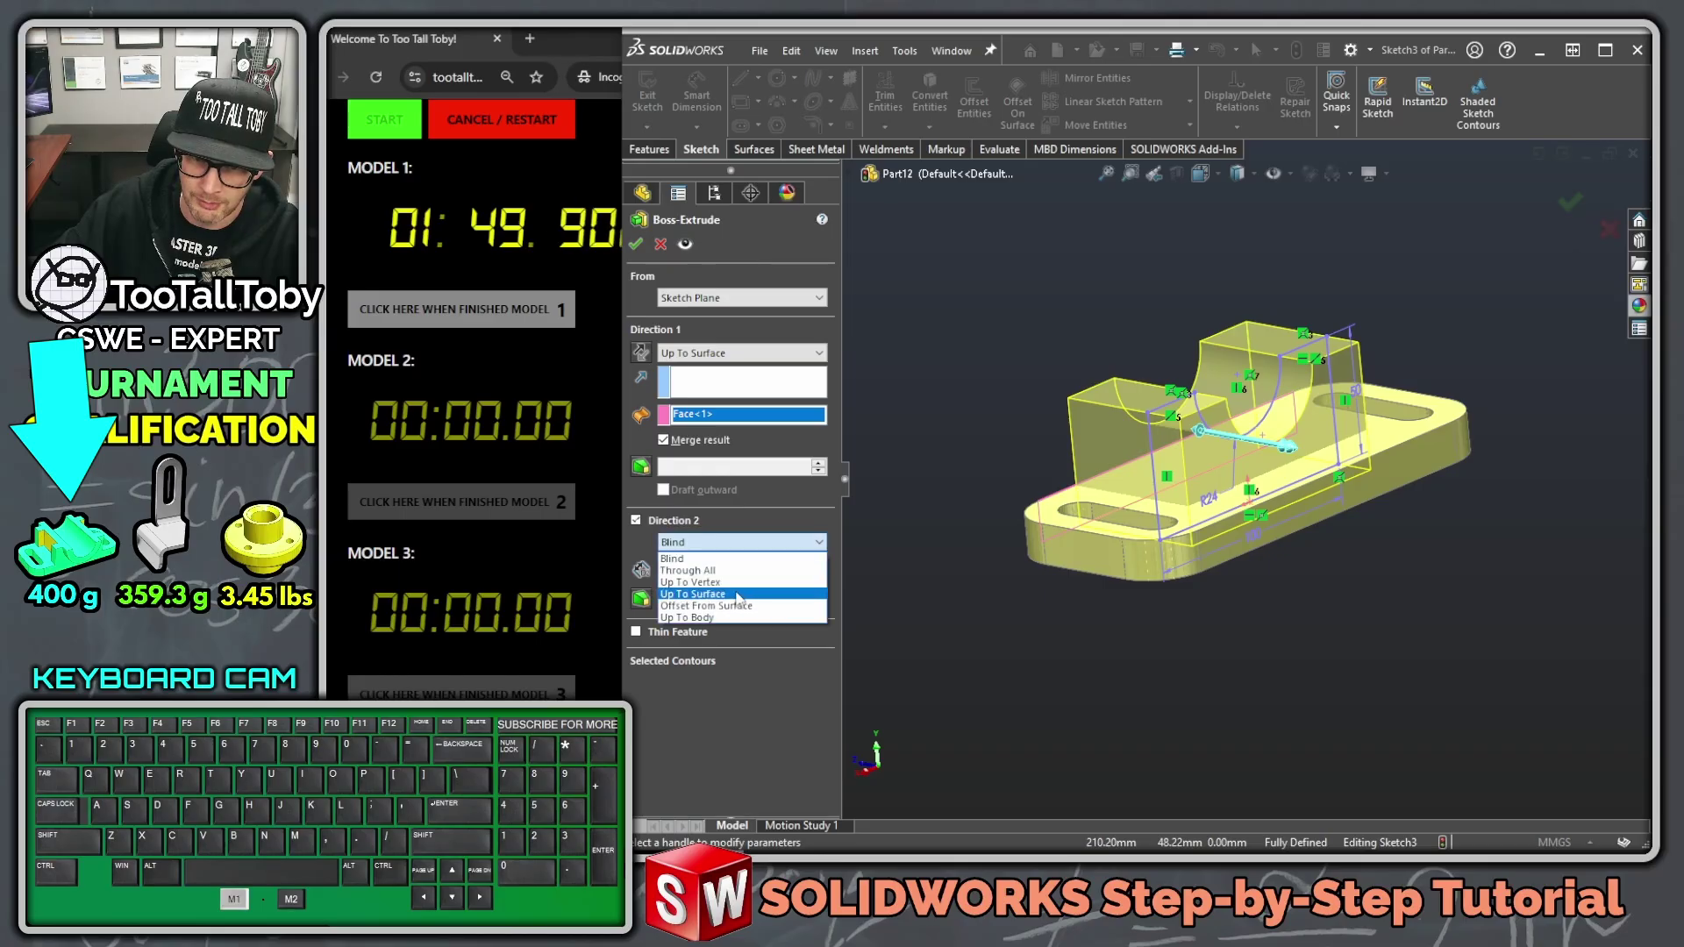
click(740, 599)
click(1252, 542)
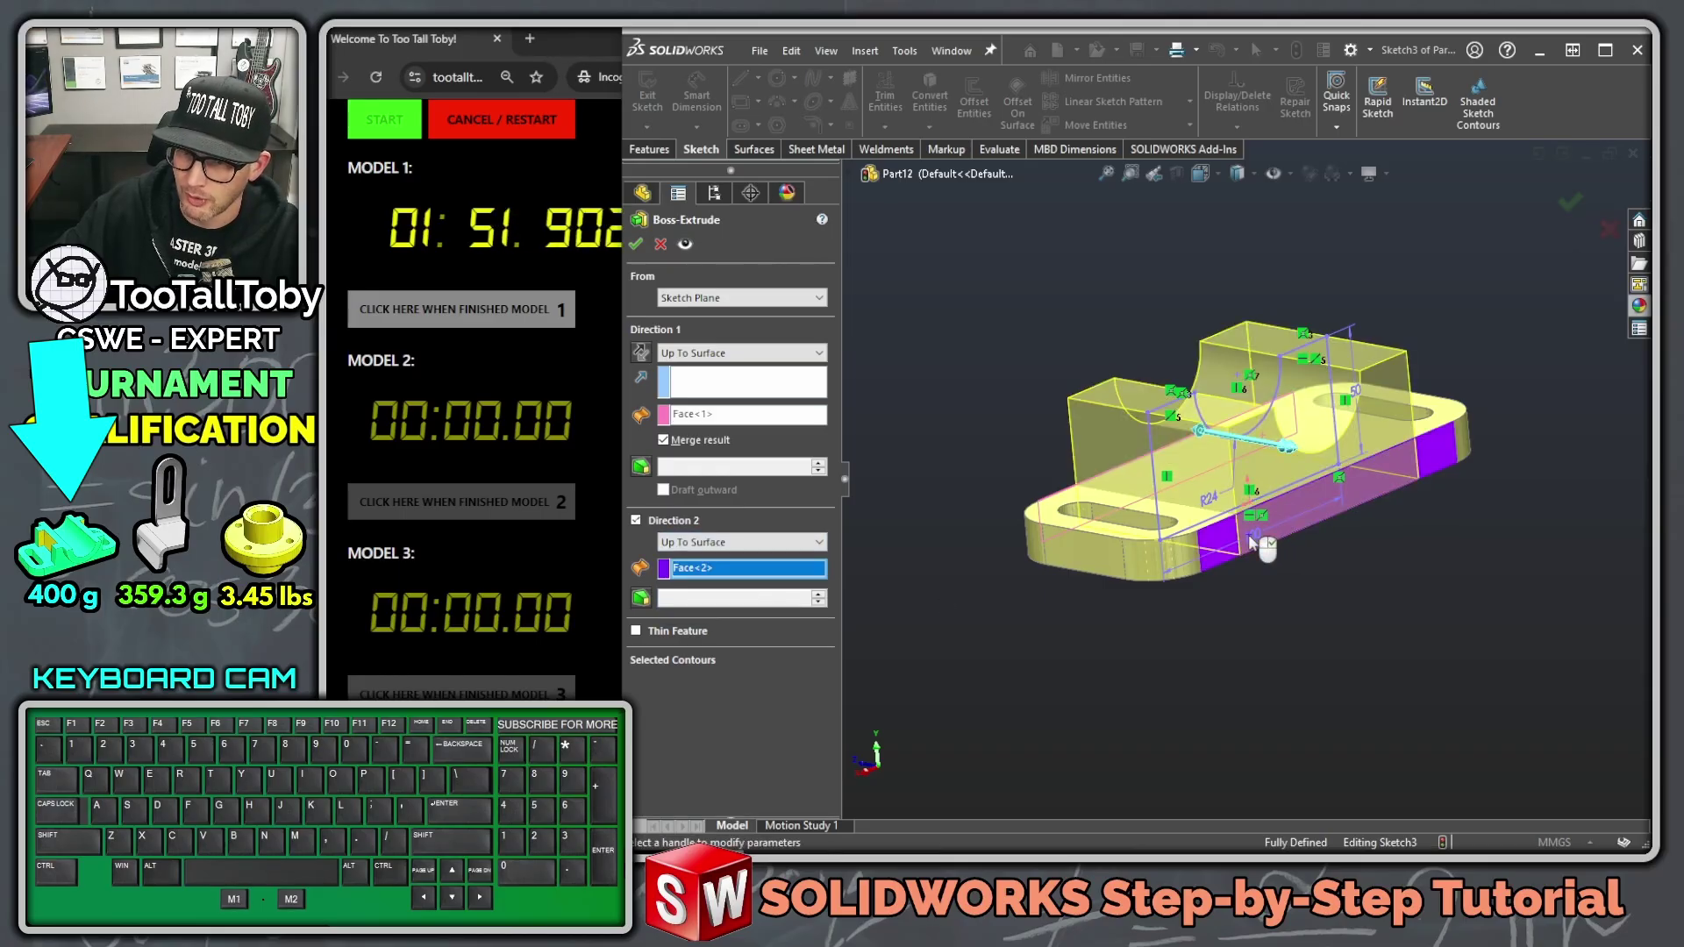
right_click(1253, 542)
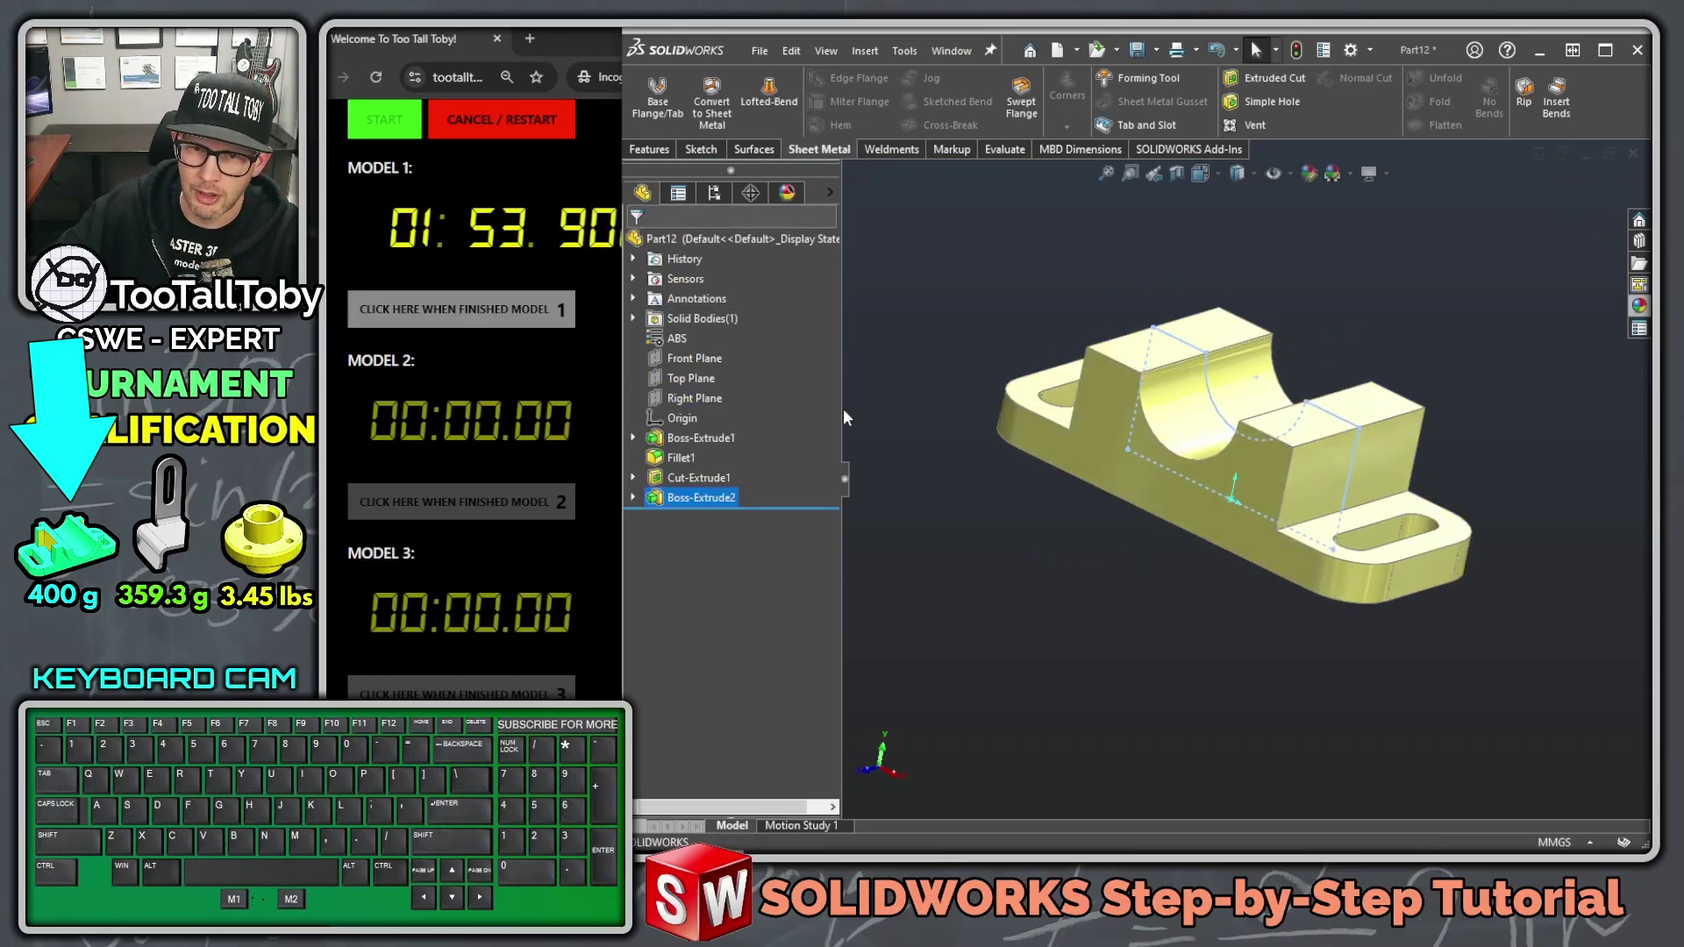
Step: On a new Front Plane sketch, convert the arc and both upper lines from the notched block's displayed profile sketch
click(698, 358)
click(719, 304)
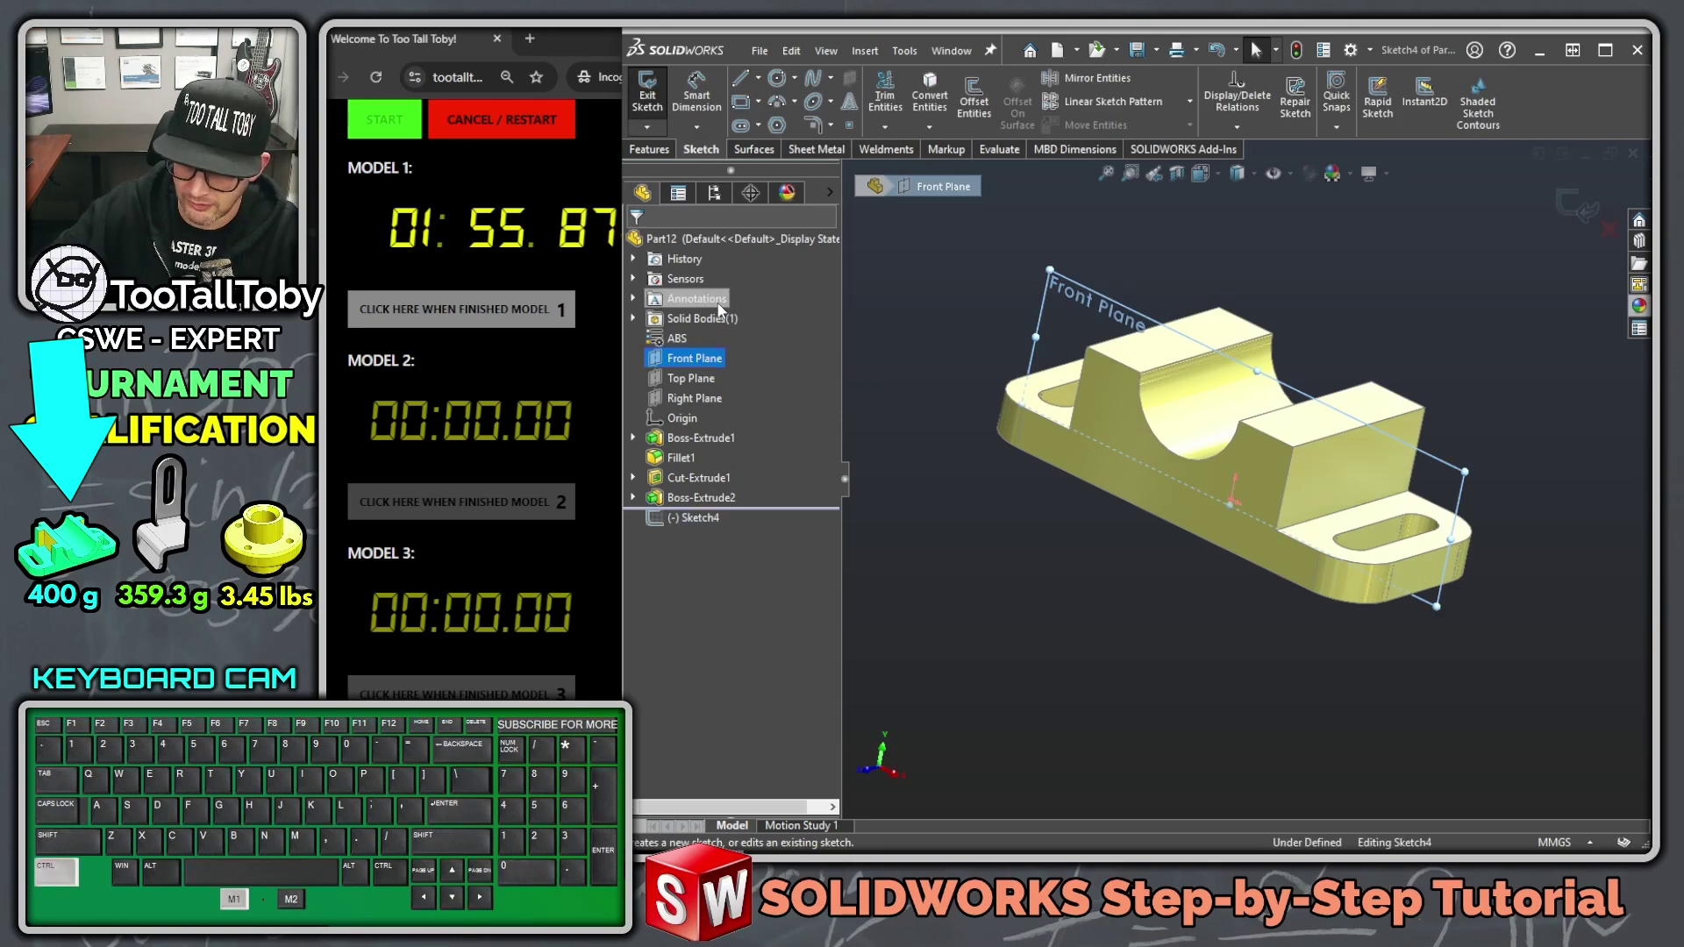
key(ctrl+8)
click(633, 498)
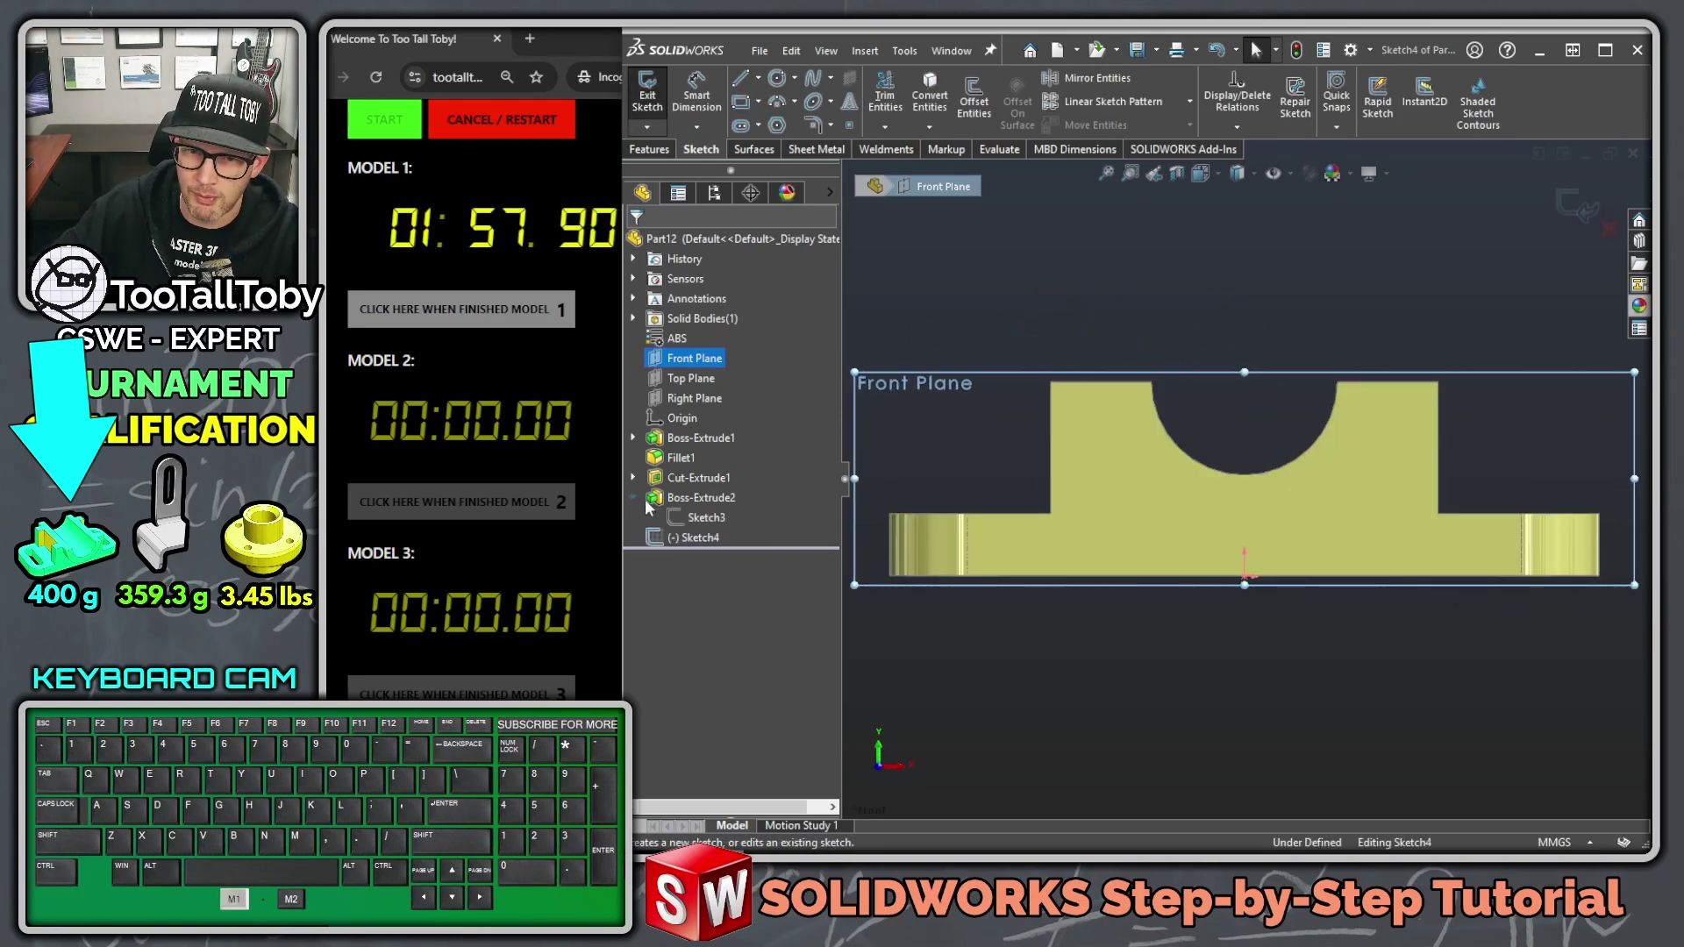
click(715, 516)
click(725, 497)
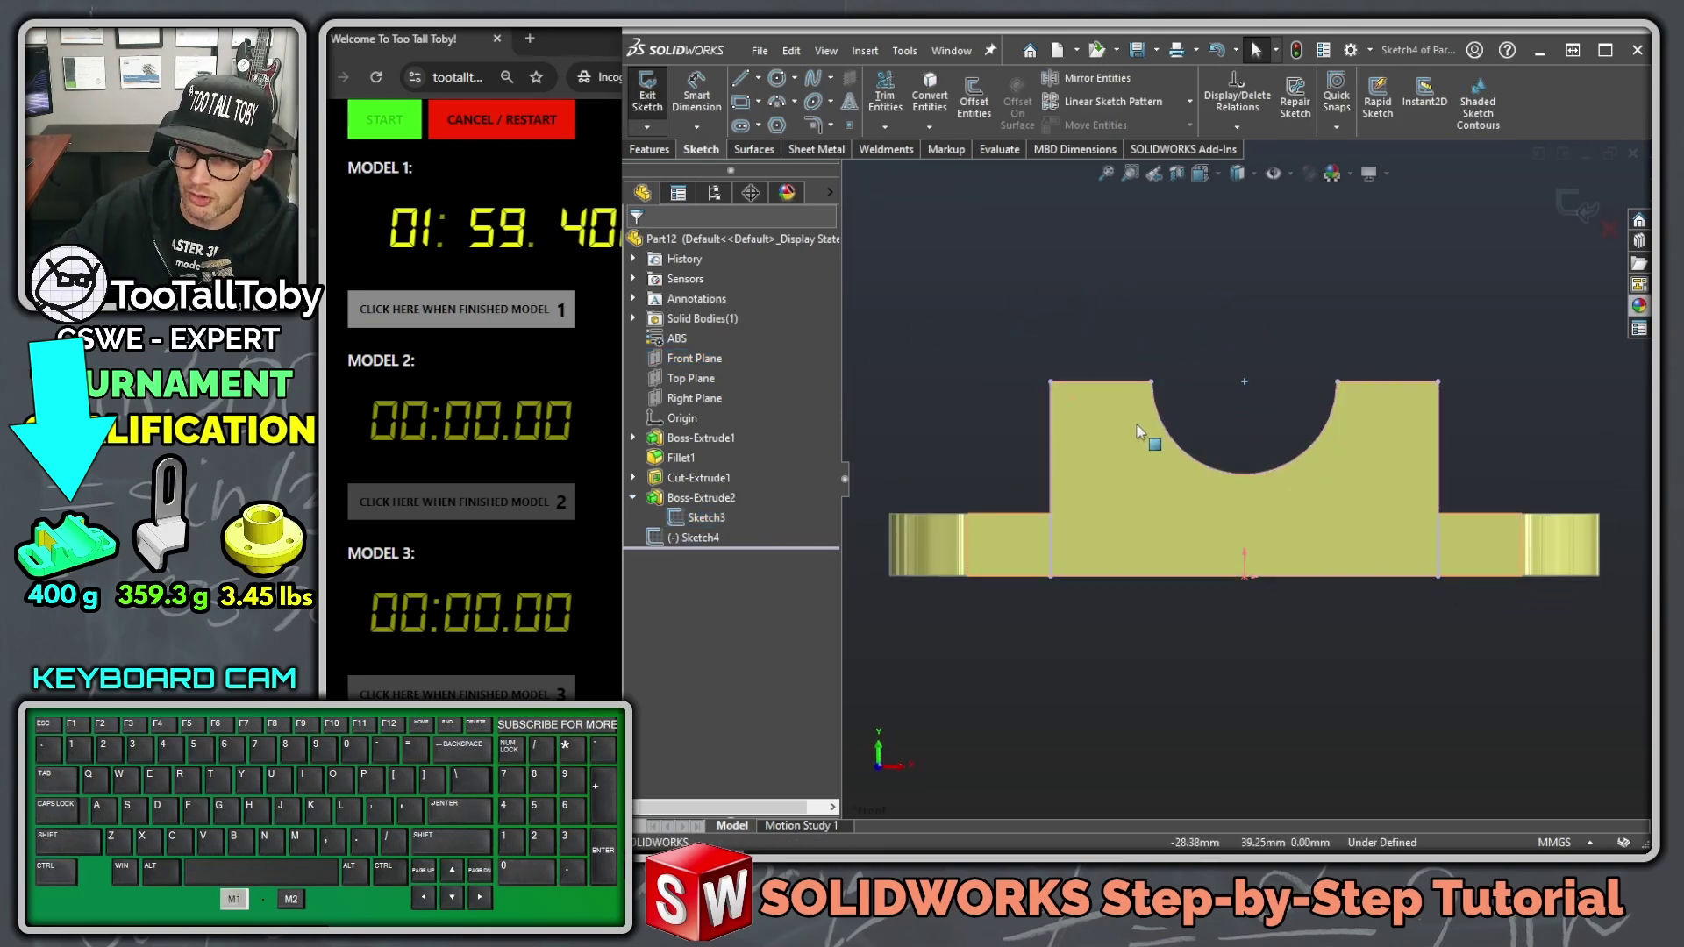
click(1181, 450)
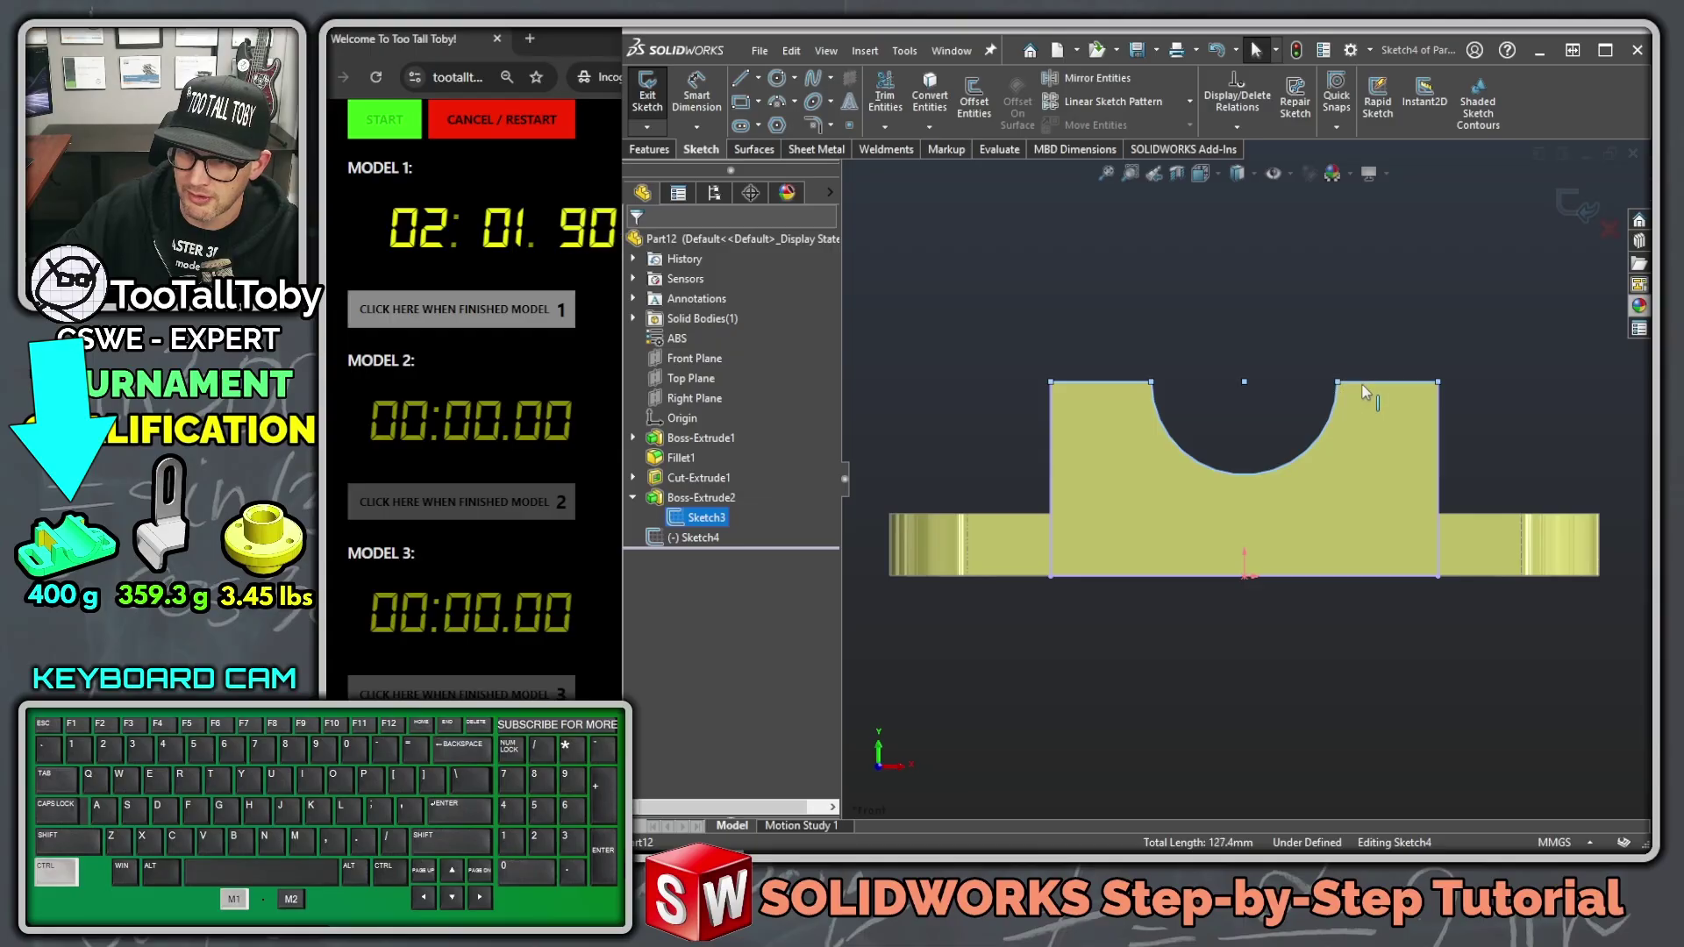
click(932, 90)
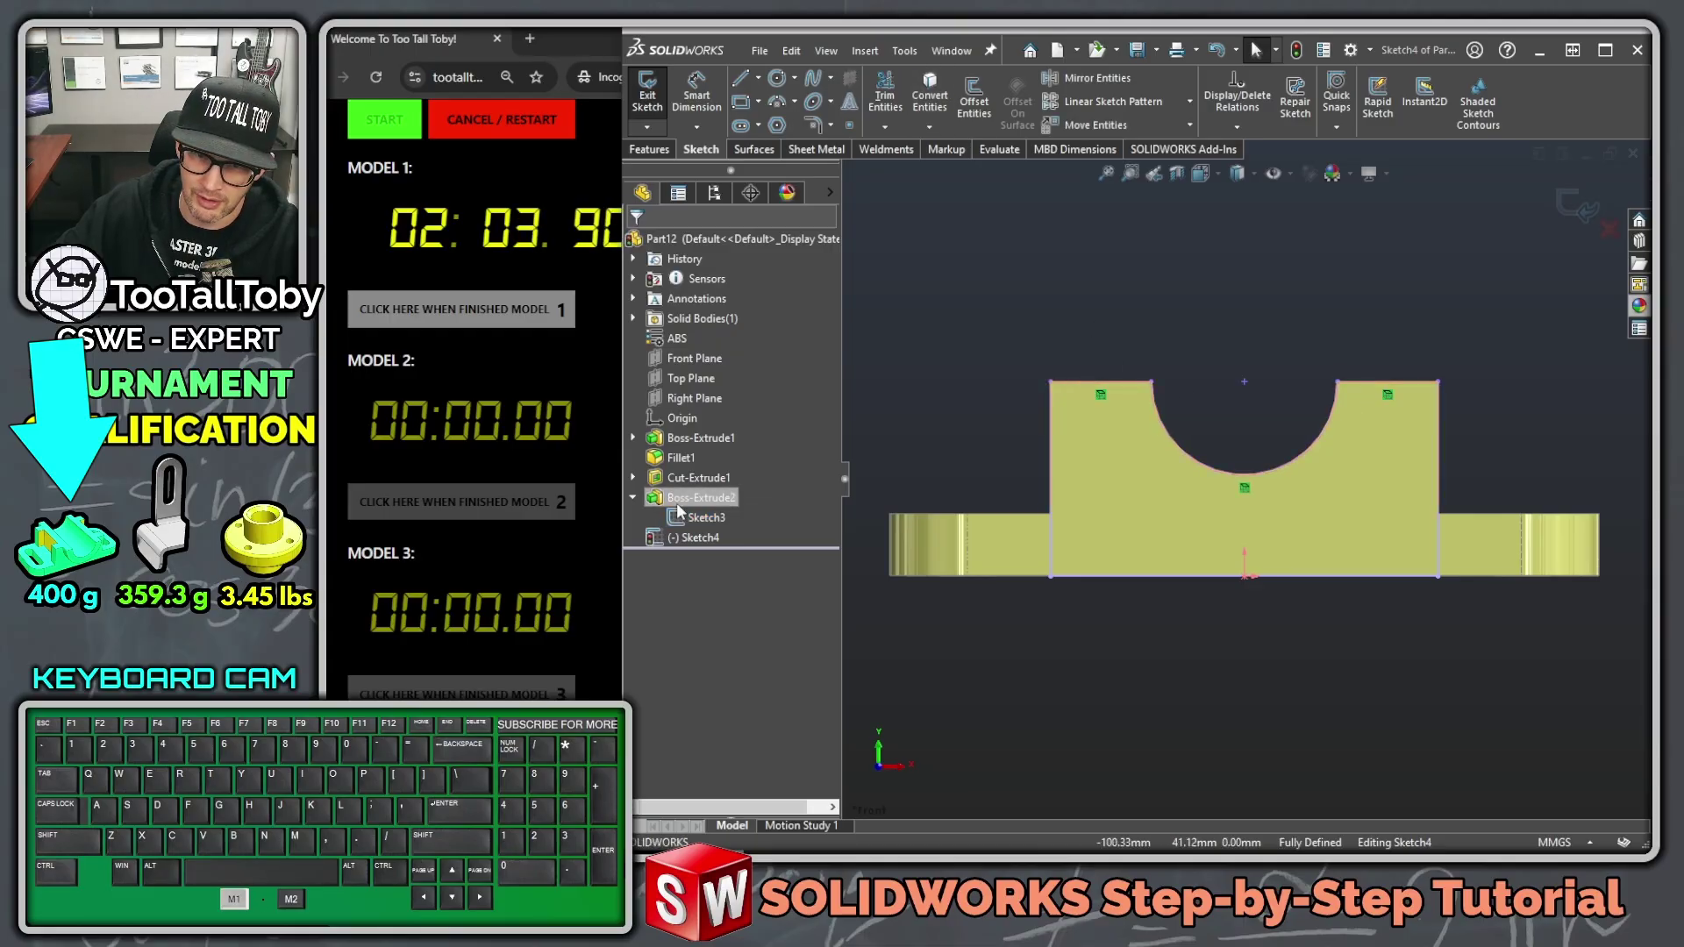
Step: Hide the notched block's profile sketch and draw a circle about 70 mm in diameter centered on the notch arc's center
click(706, 518)
click(700, 490)
key(ctrl+7)
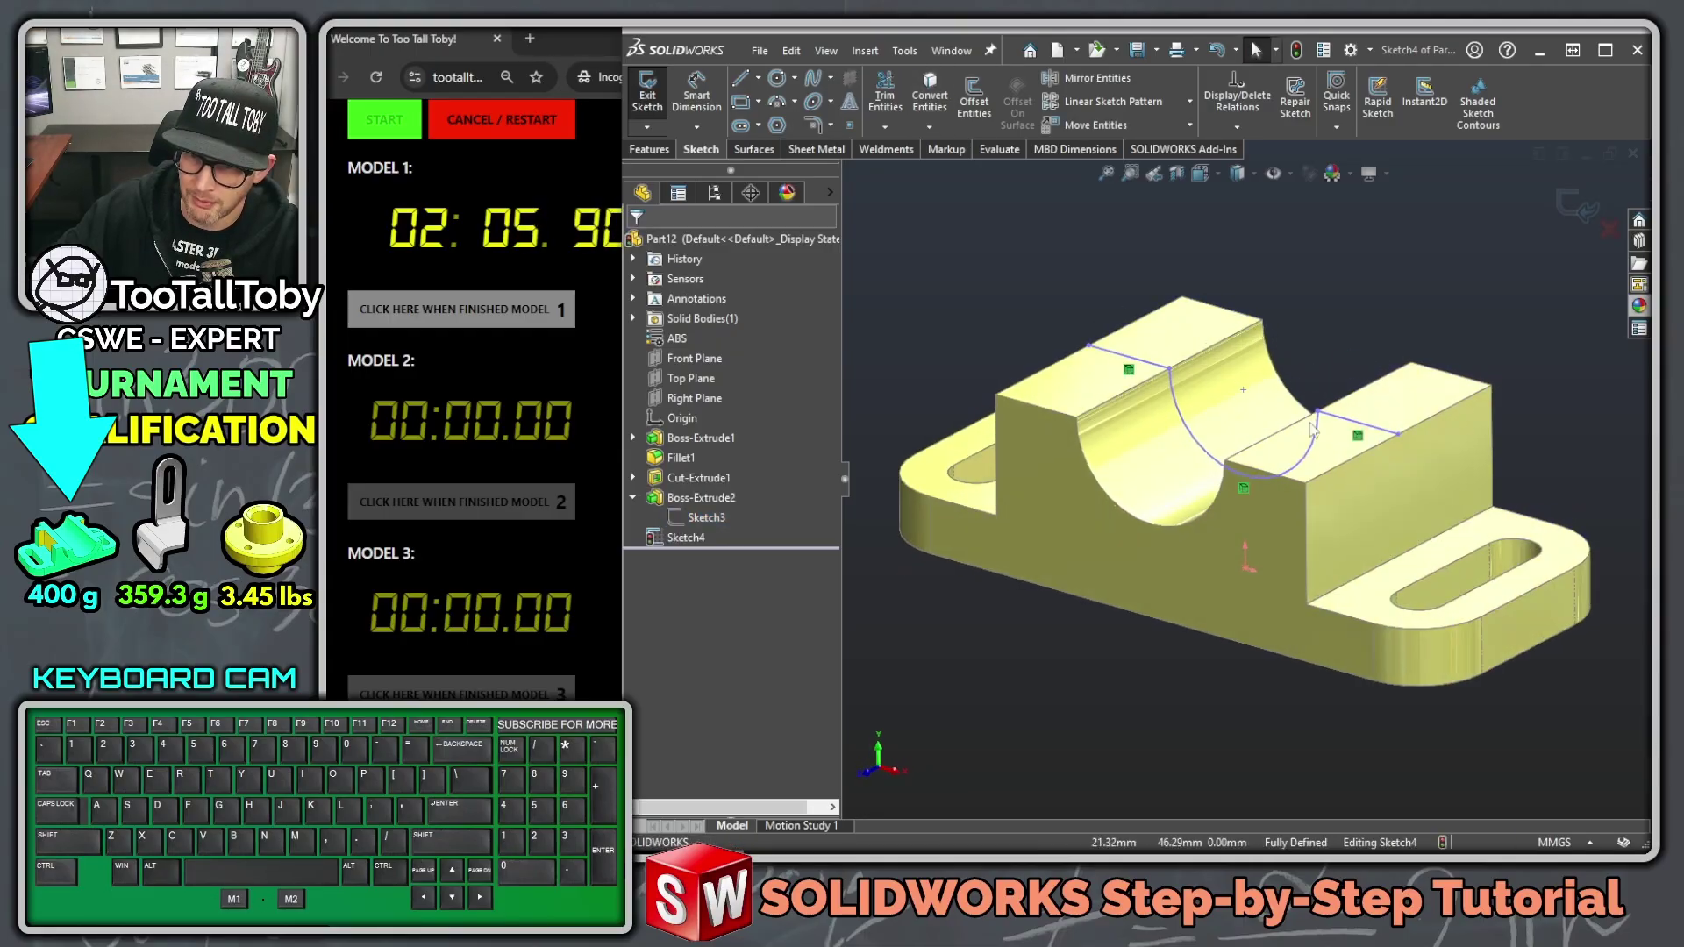
key(s)
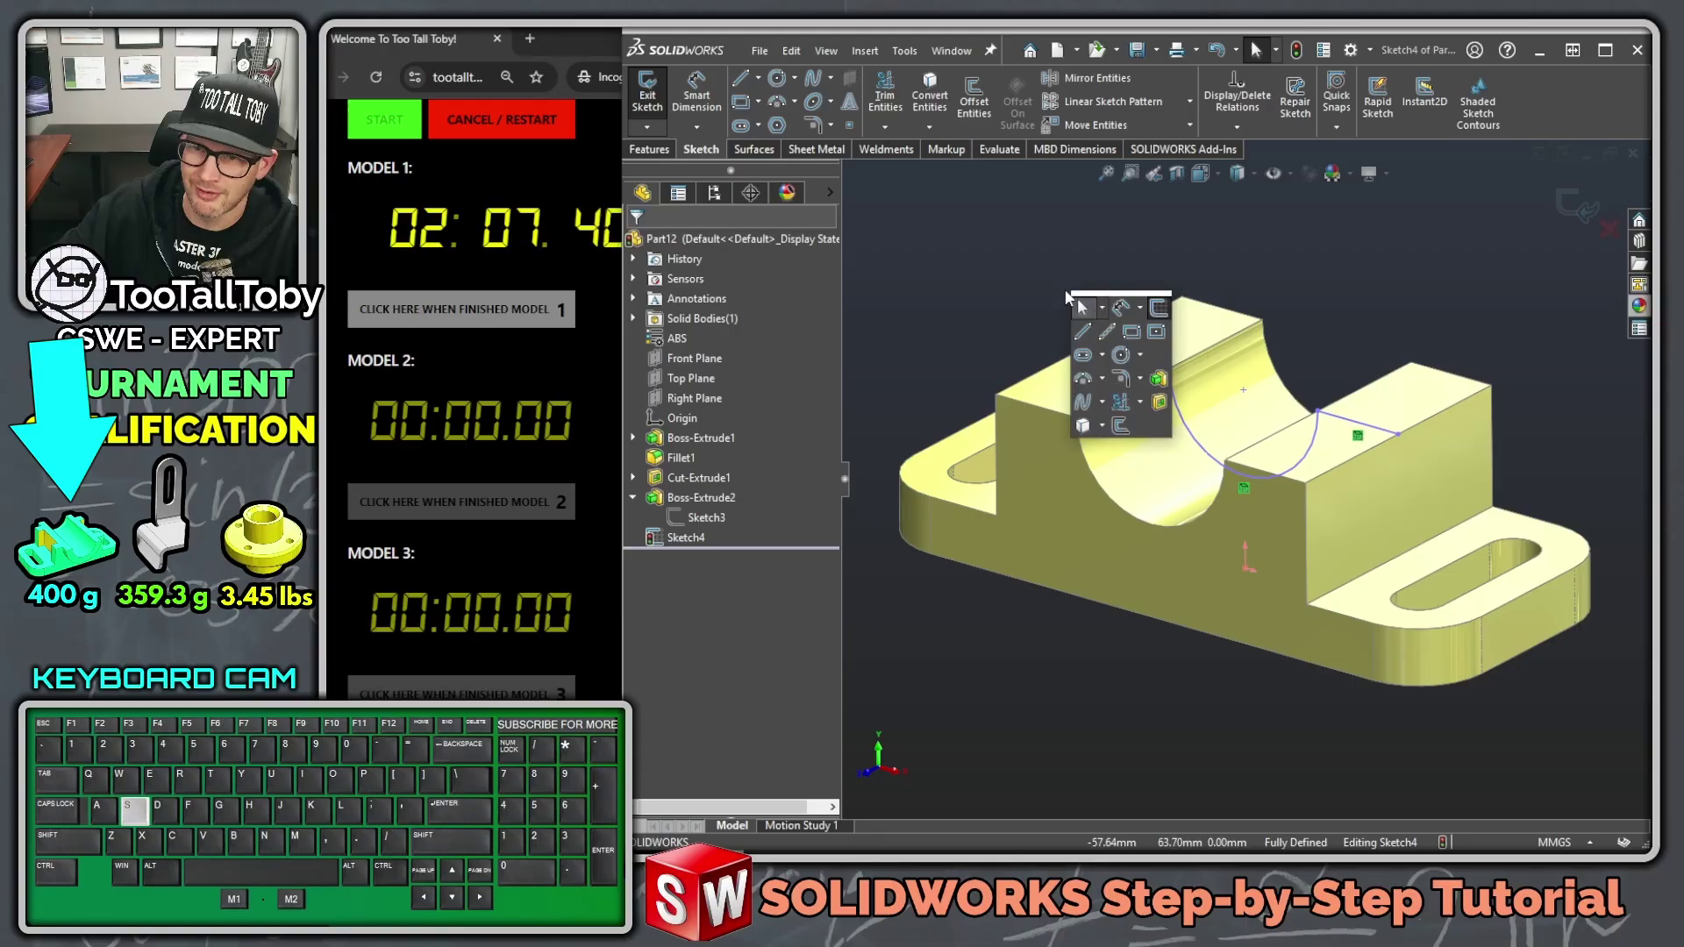
click(1121, 353)
click(1243, 390)
click(1334, 489)
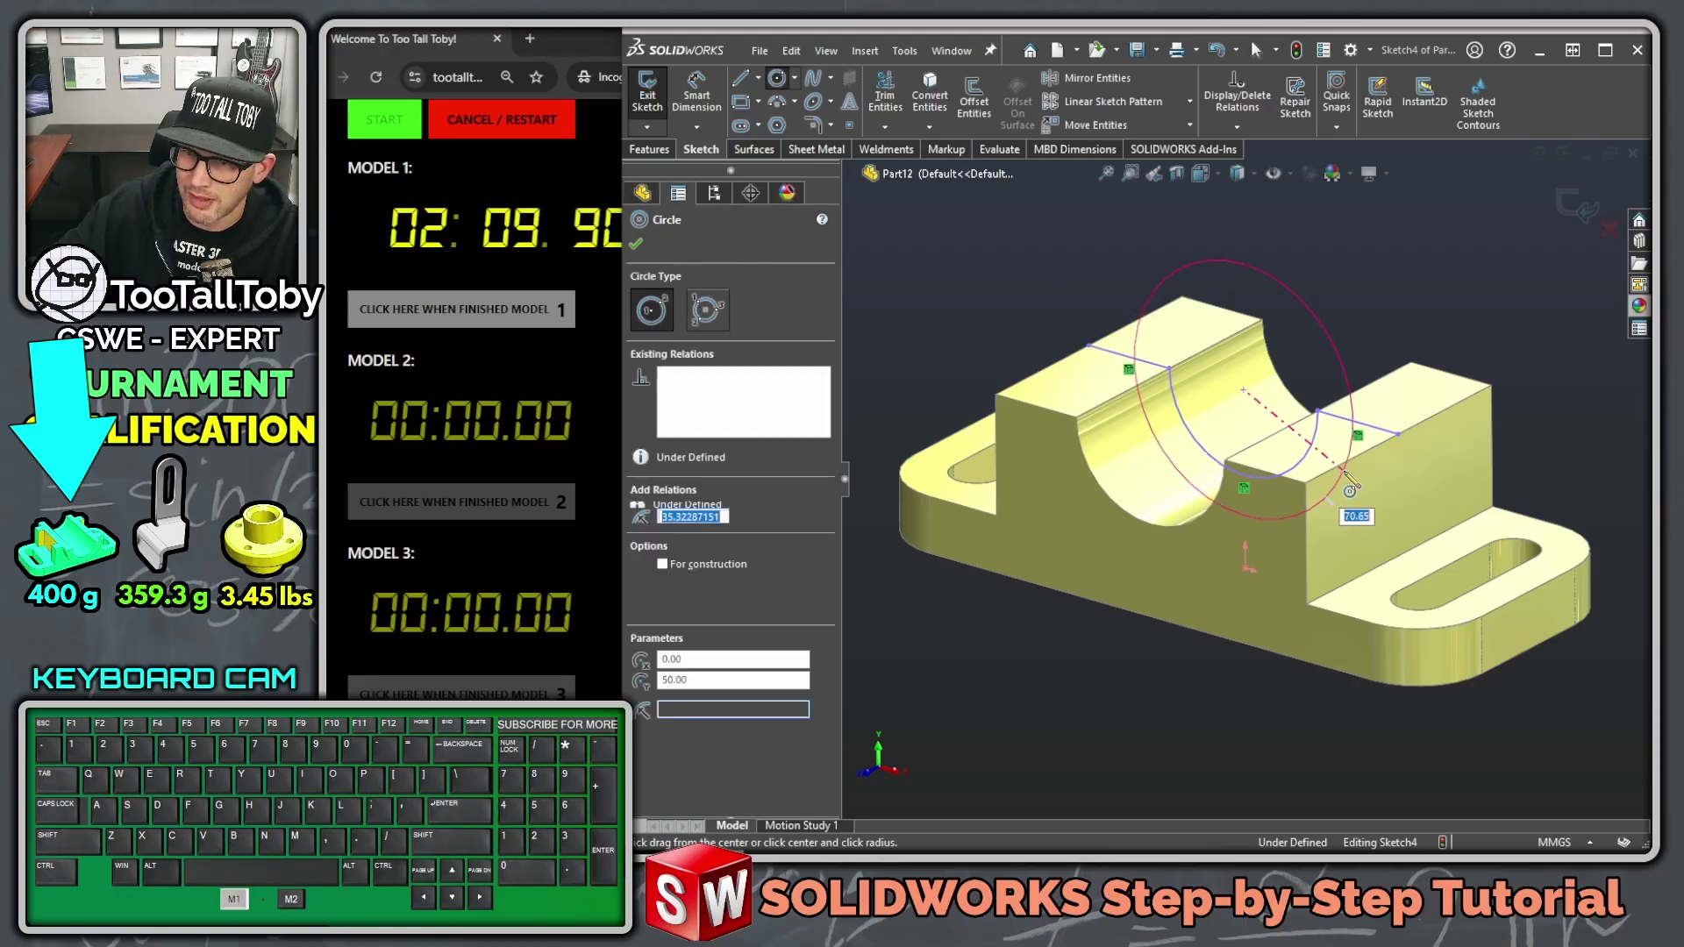
Step: Trim the circle's portion above the notch and the outer ends of both upper lines to leave a closed half-ring profile
key(s)
click(1461, 526)
drag(1290, 359, 1374, 439)
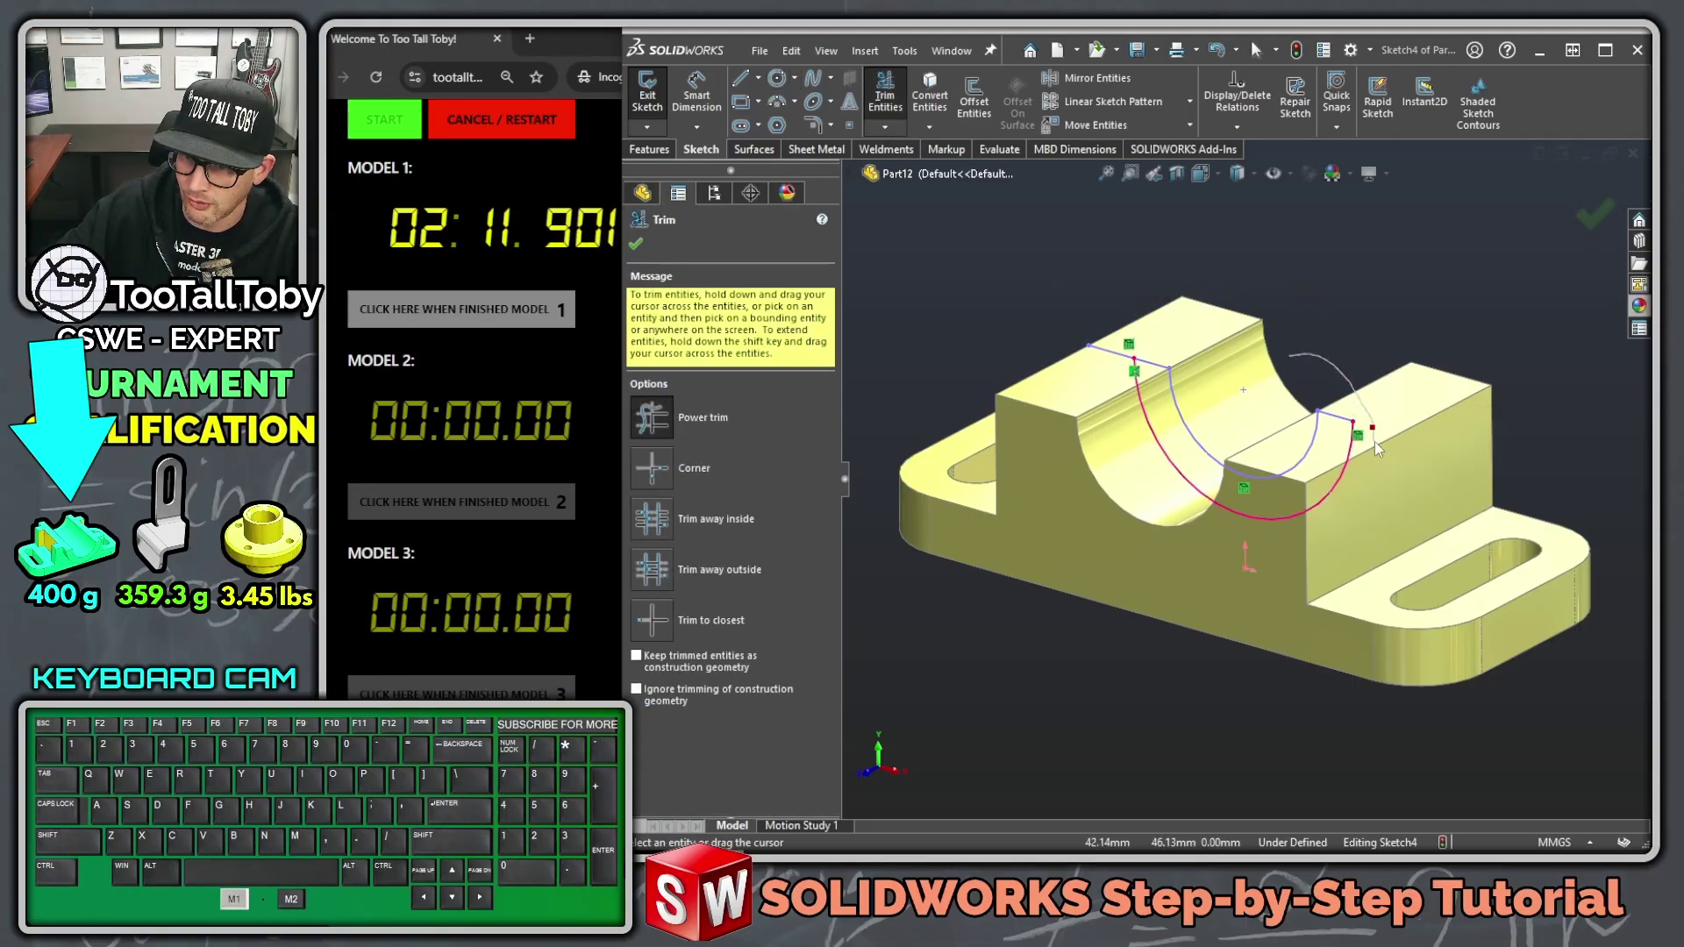
Step: Dimension the half-ring's outer arc with a radius of 36 mm
key(s)
click(1157, 352)
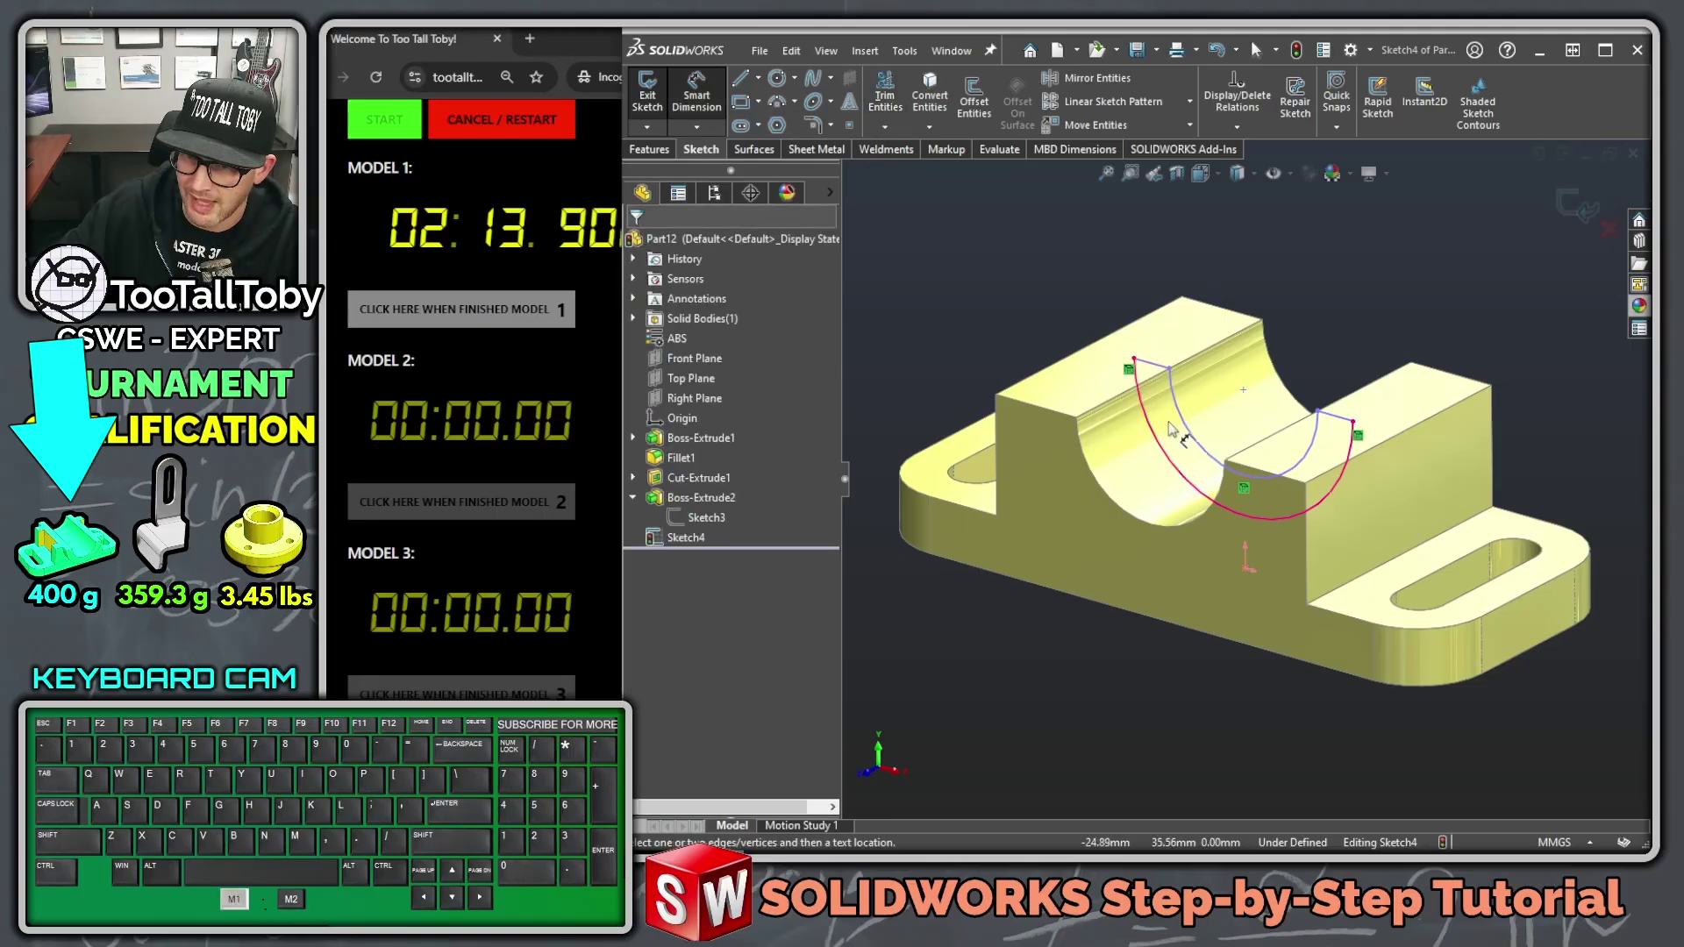
click(1174, 469)
click(956, 662)
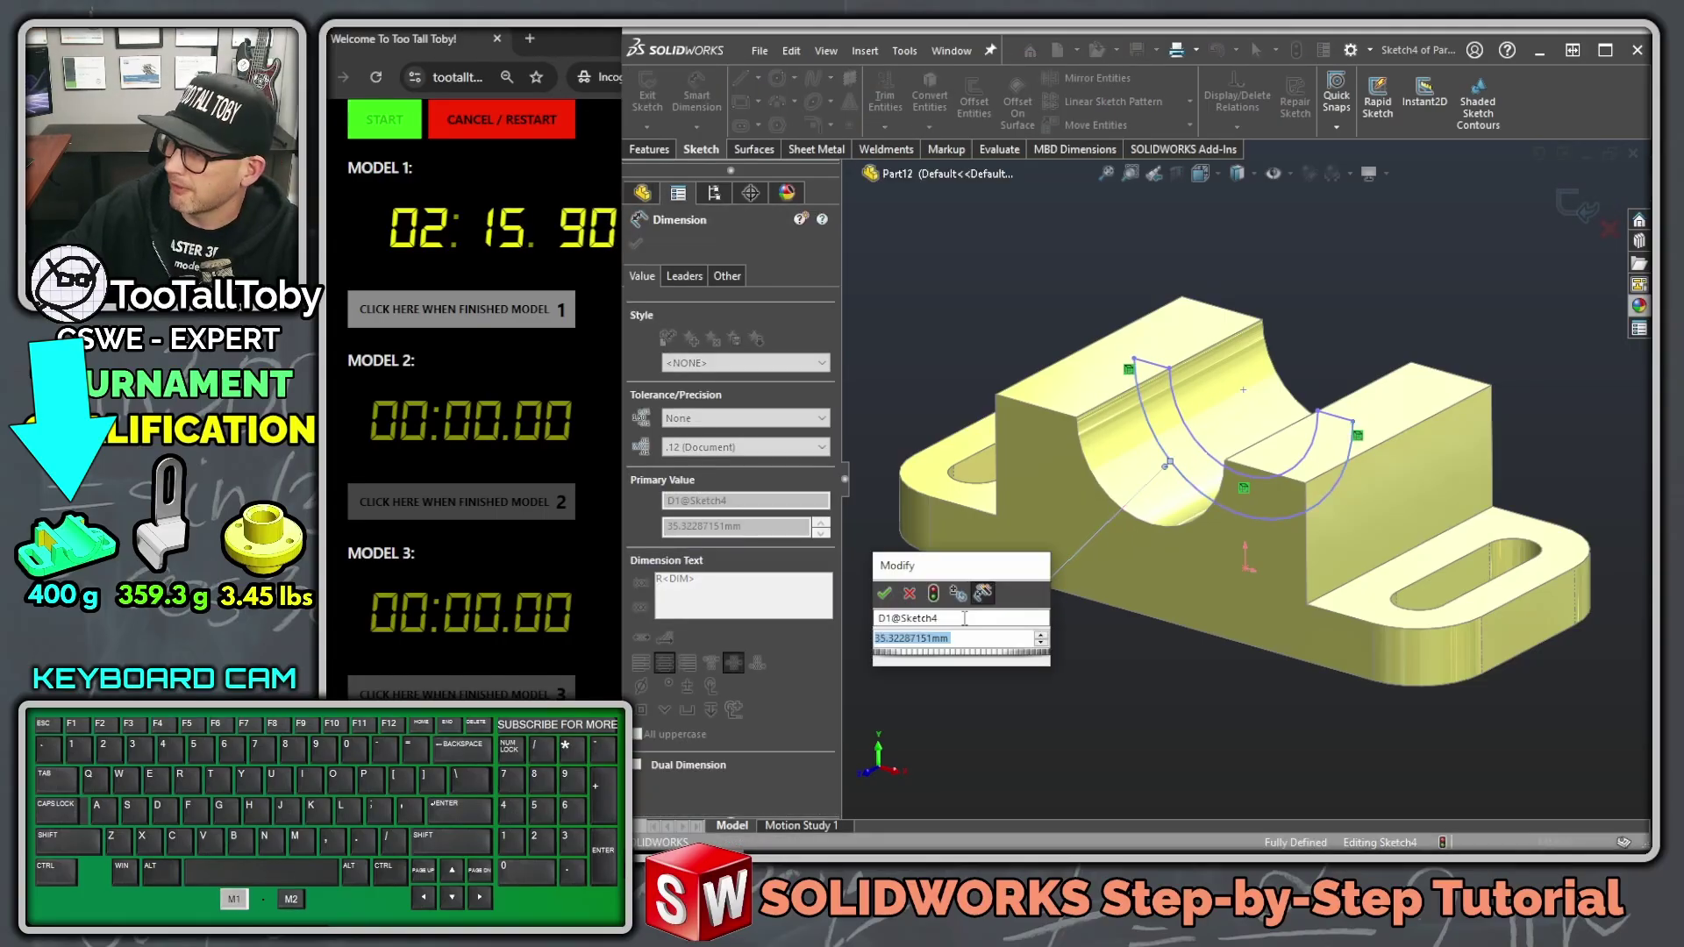
text(36)
key(Return)
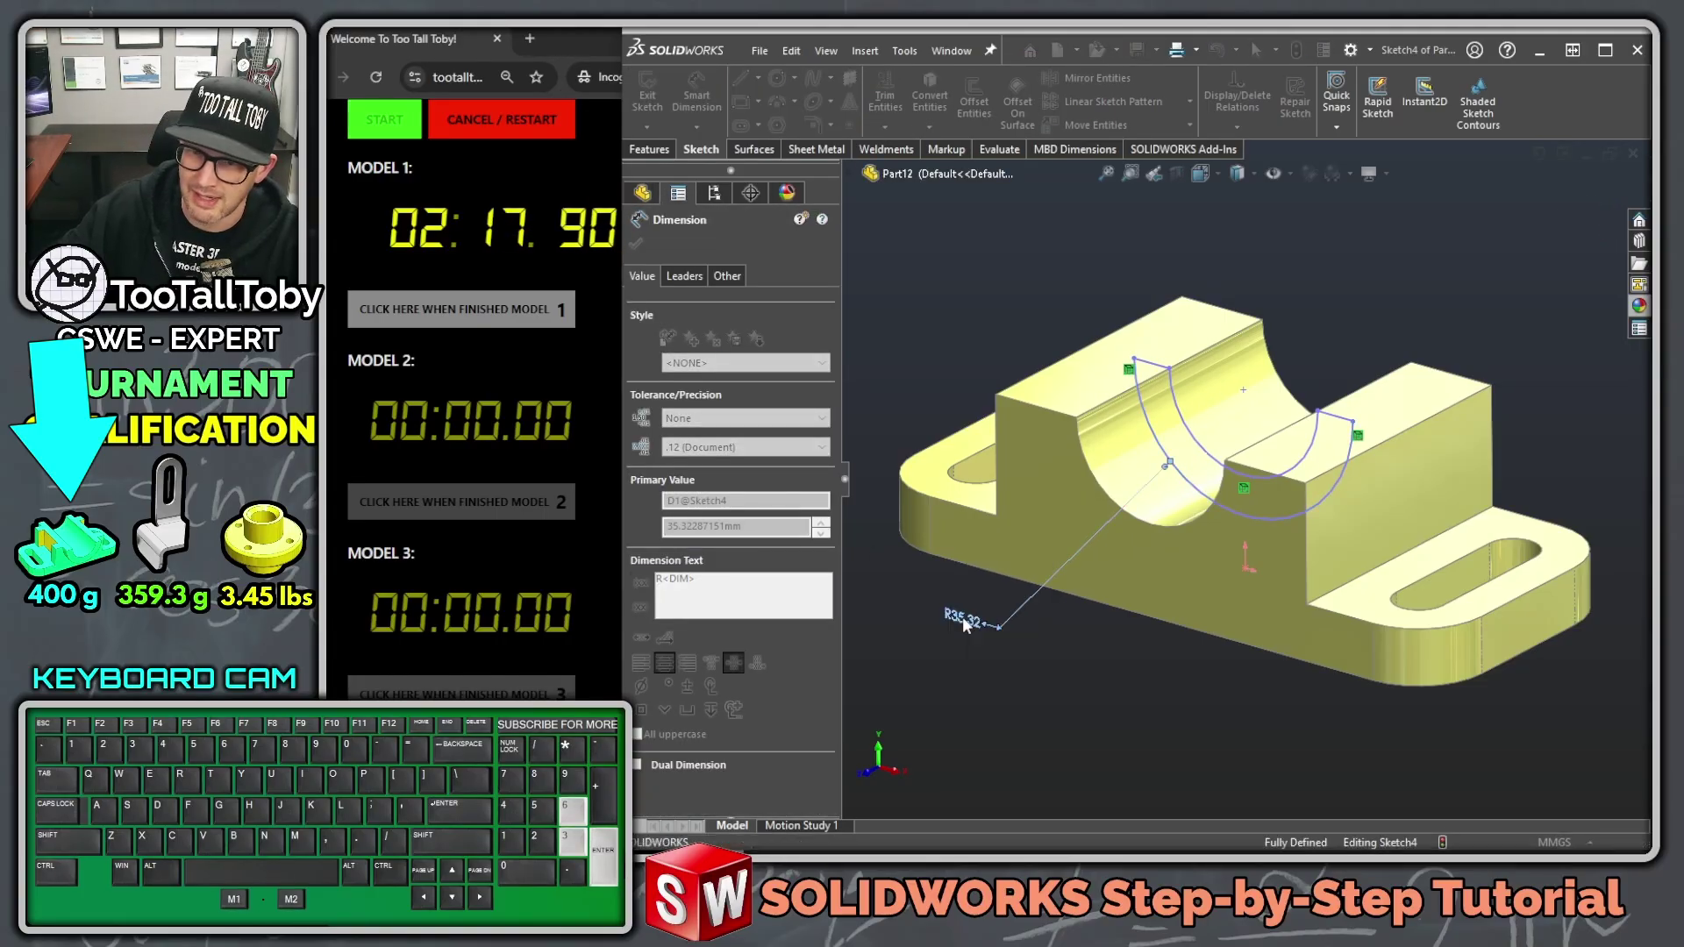
Step: Extrude the half-ring profile as a merged boss 106 mm deep, using the Mid Plane end condition
key(s)
click(1104, 383)
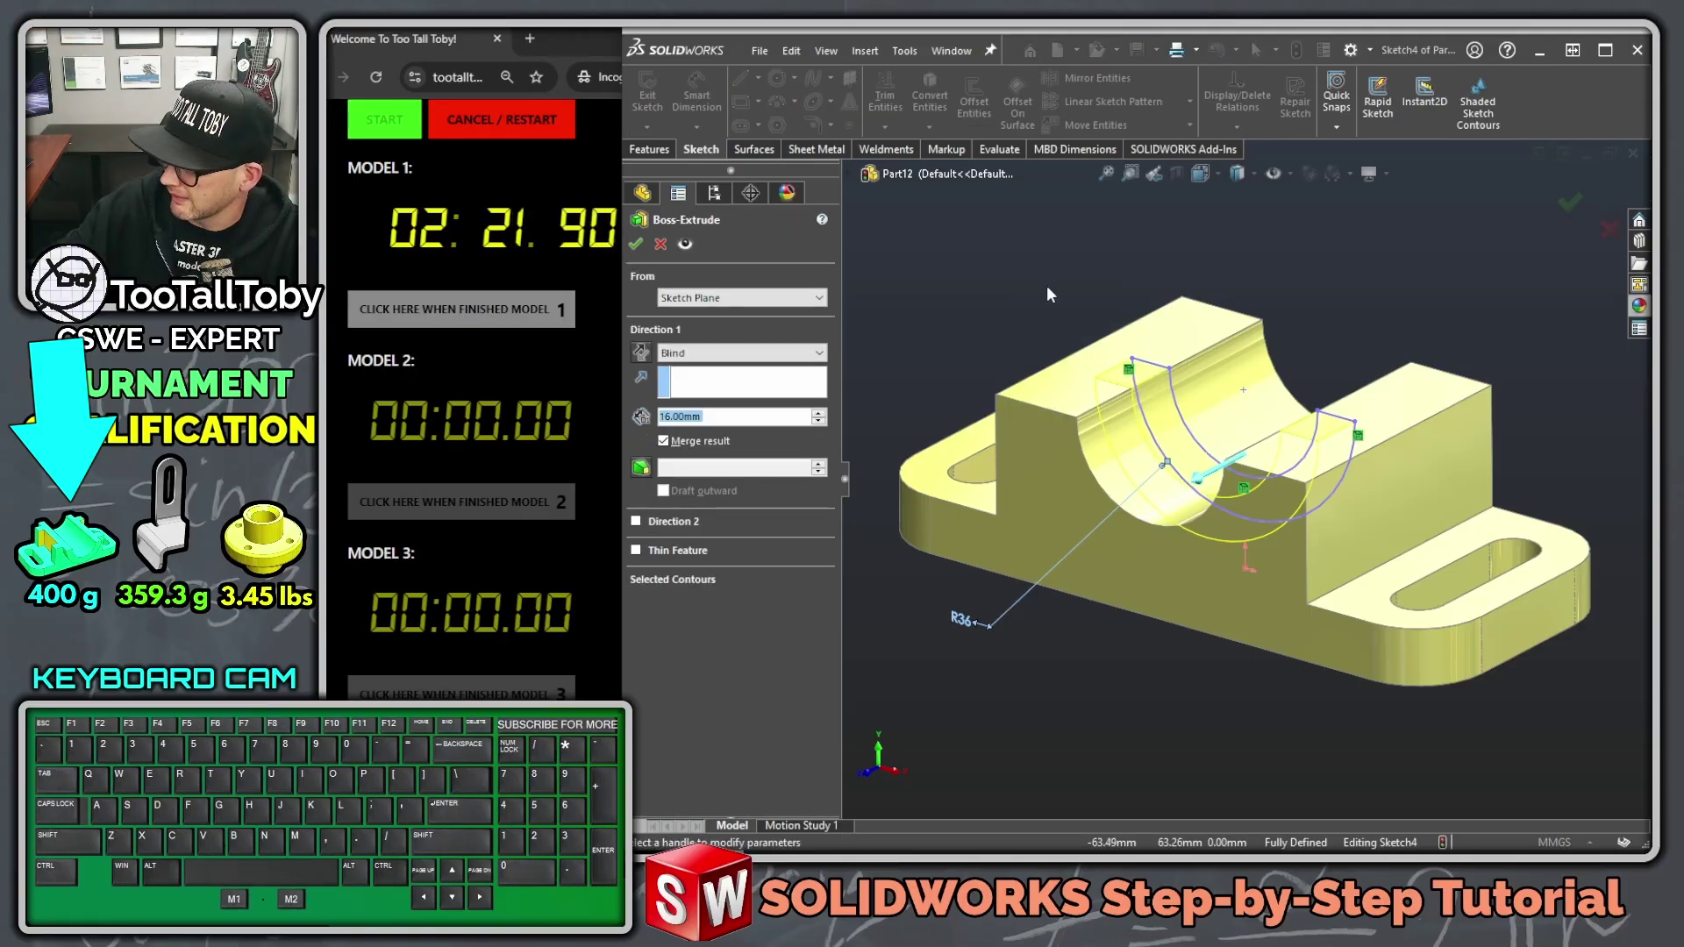
text(106)
key(Return)
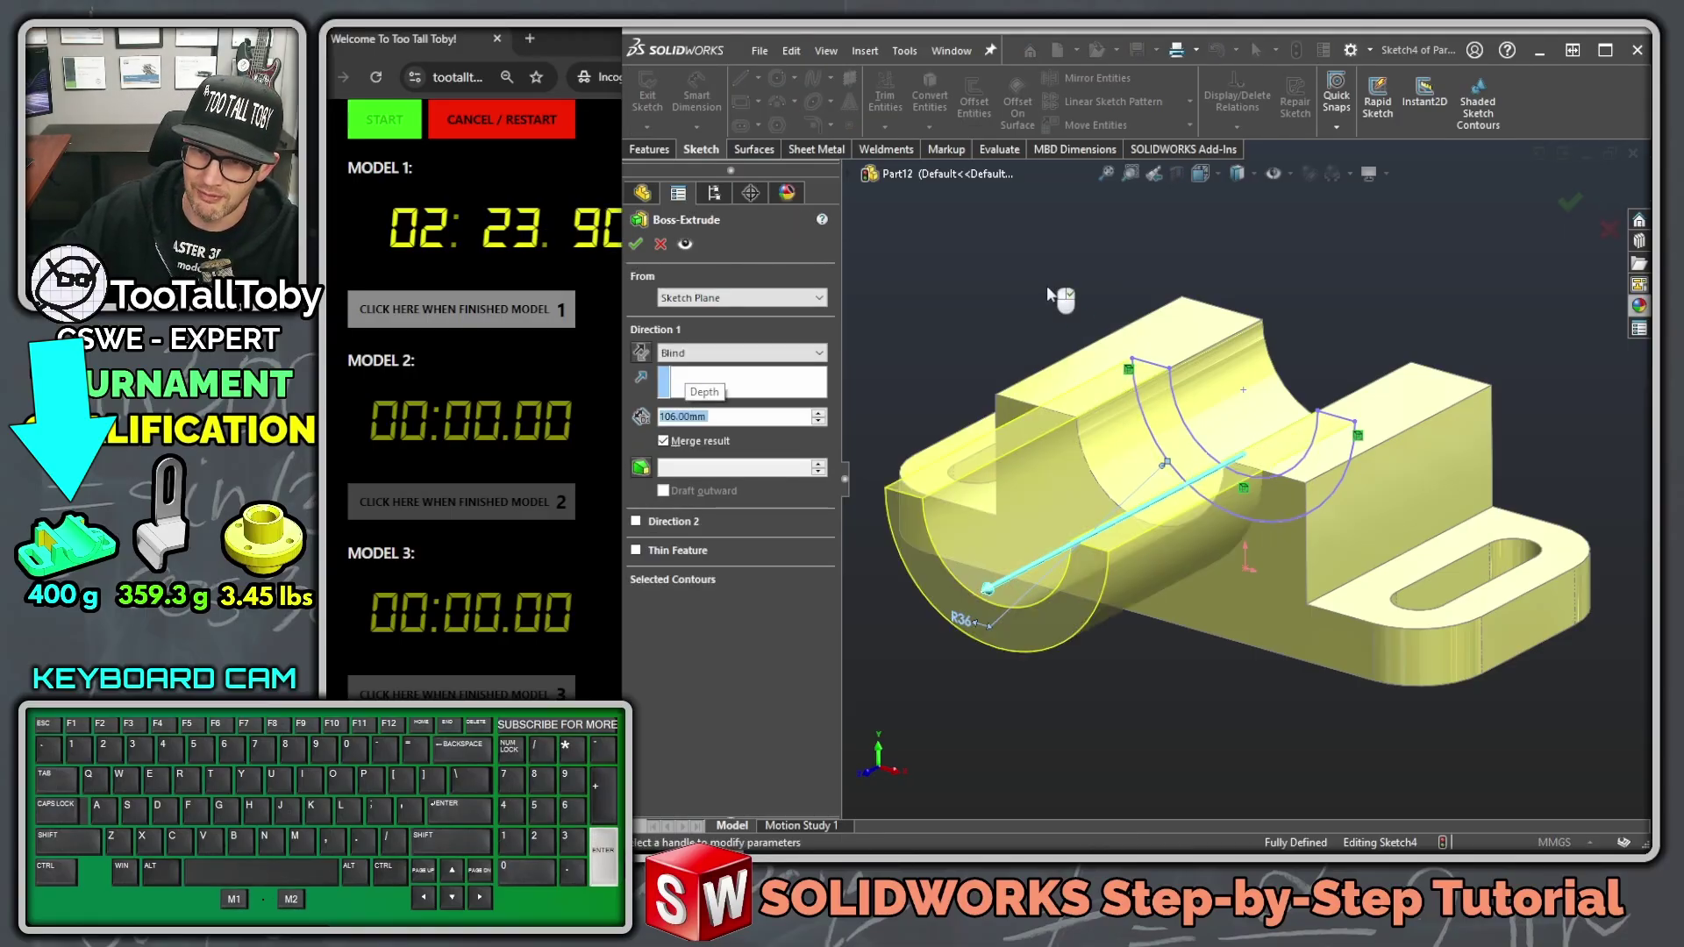
right_click(1349, 252)
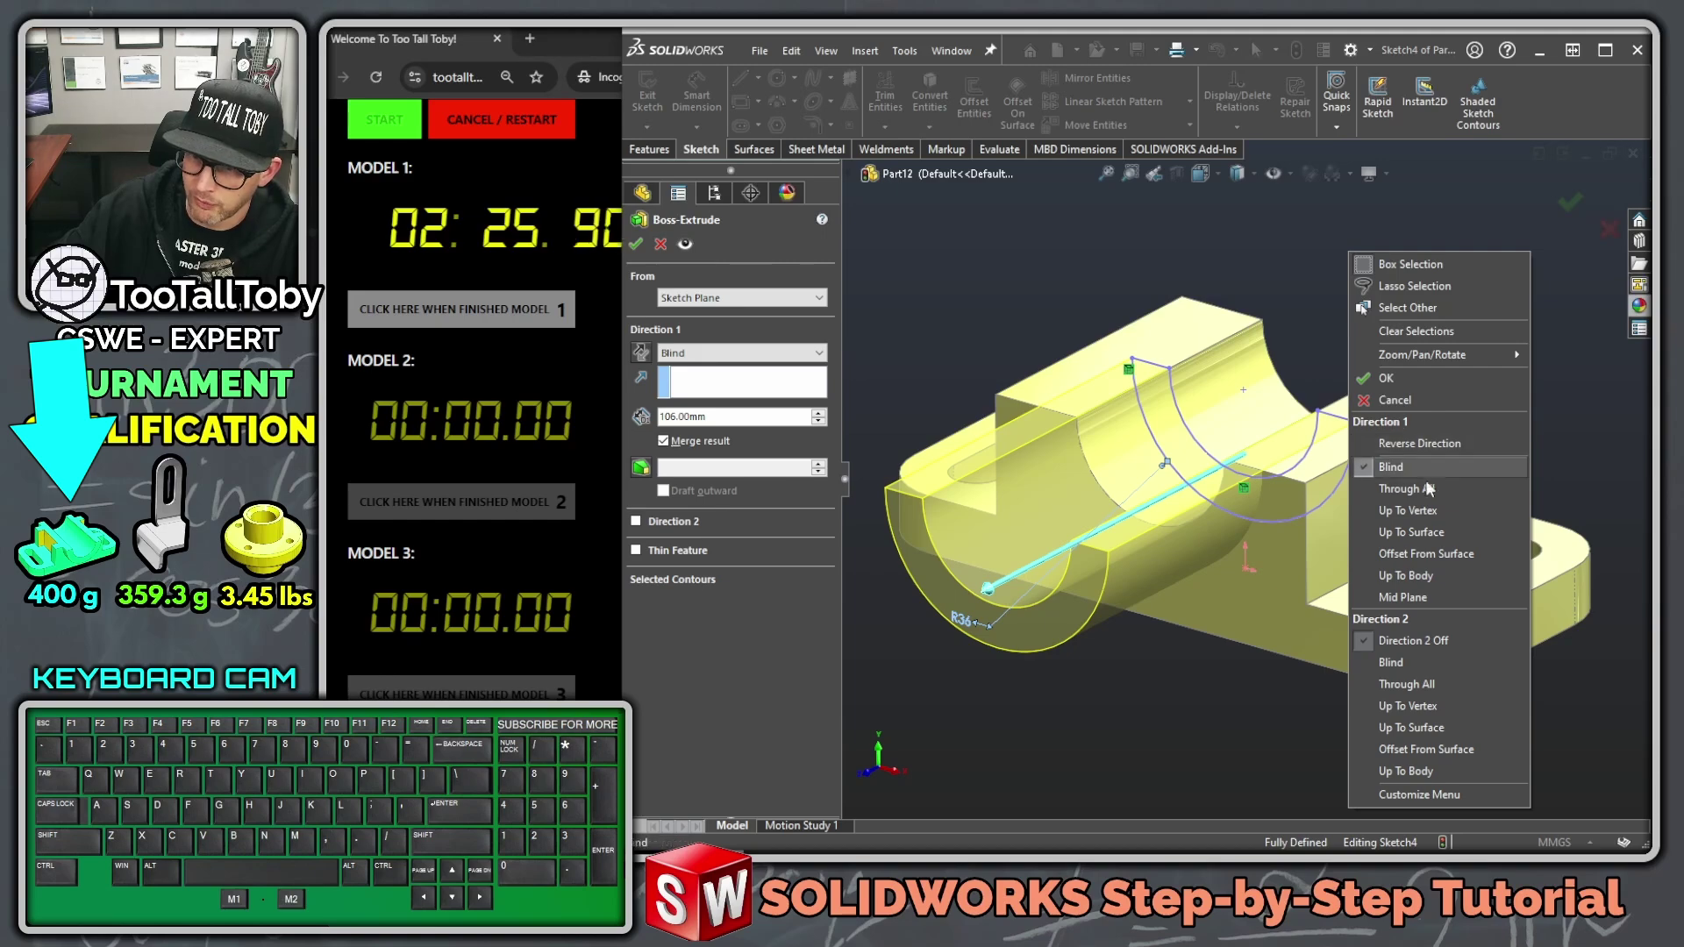
click(1402, 598)
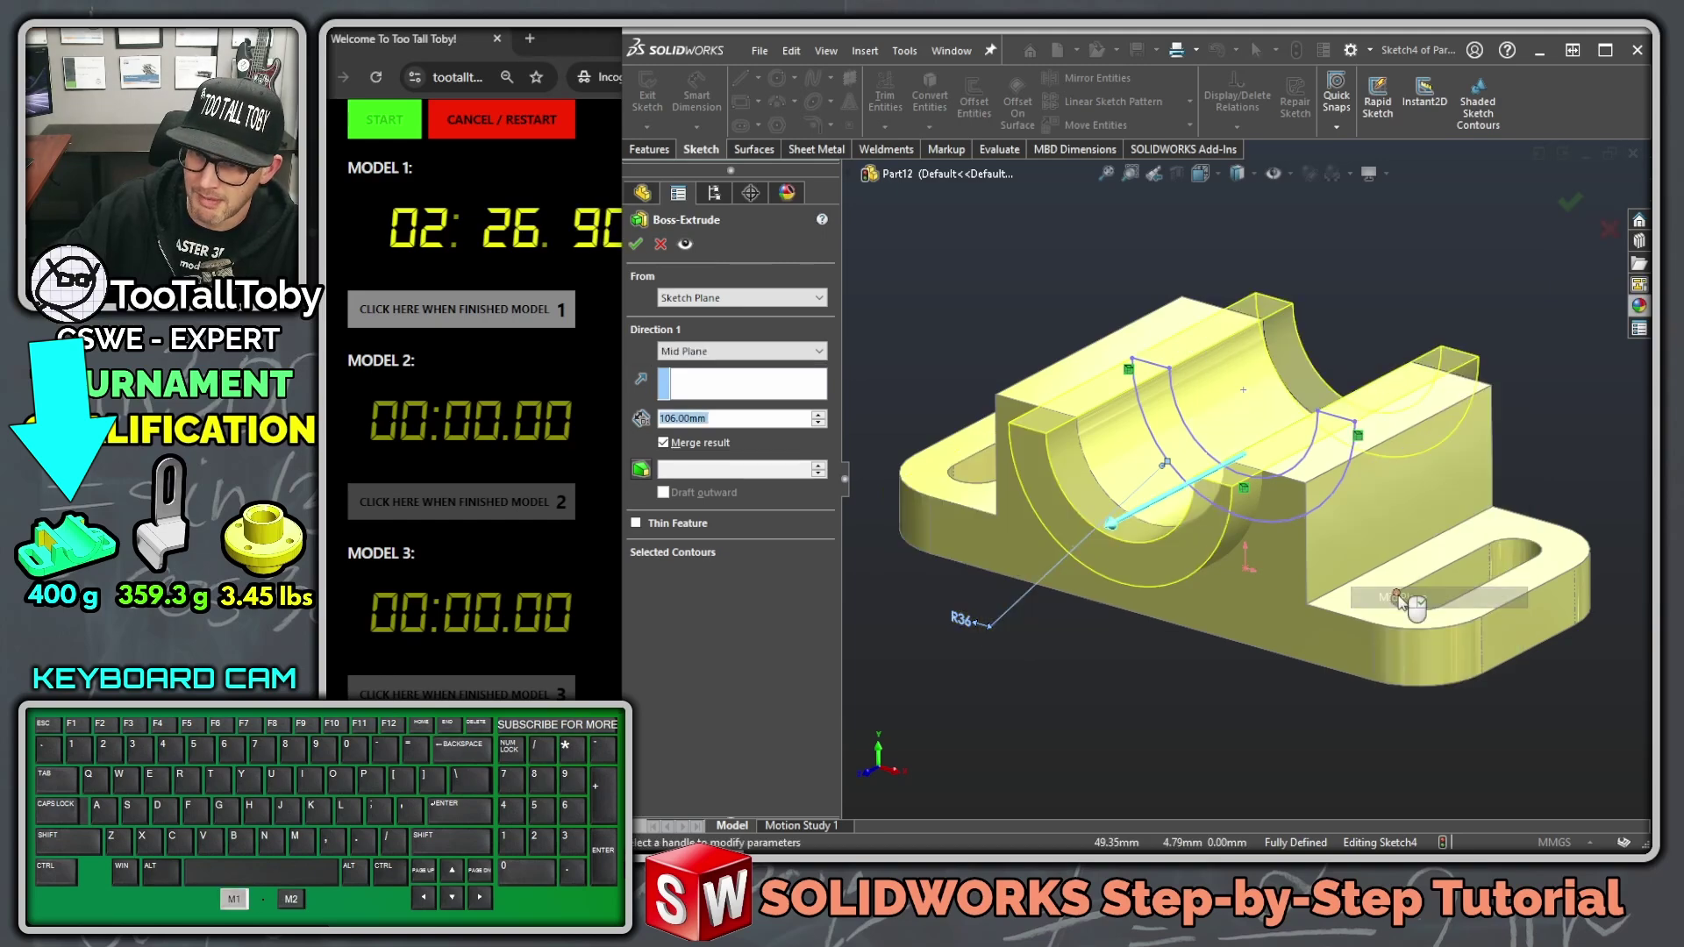
click(1360, 279)
Step: On a new sketch on the base plate's top face, draw a center rectangle about 46 mm long, with one corner on the block's side edge
scroll(1360, 279, up, 3)
mouse_move(1300, 443)
middle_down()
mouse_move(1305, 263)
mouse_move(1262, 513)
mouse_move(1315, 526)
middle_up()
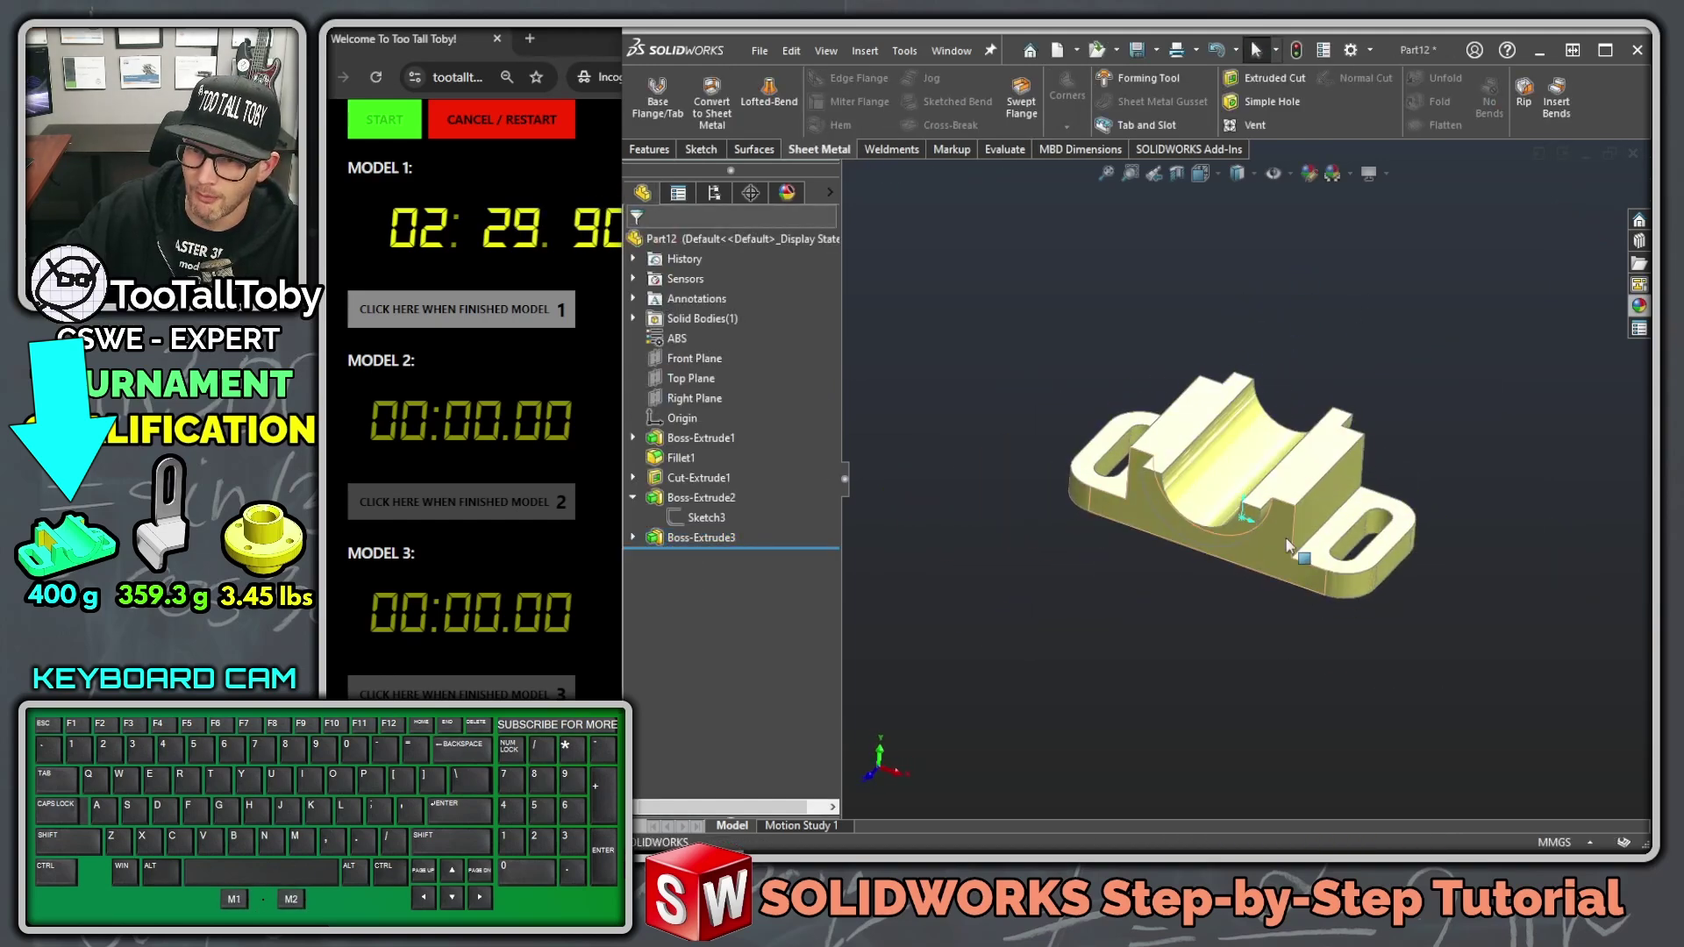
click(1377, 530)
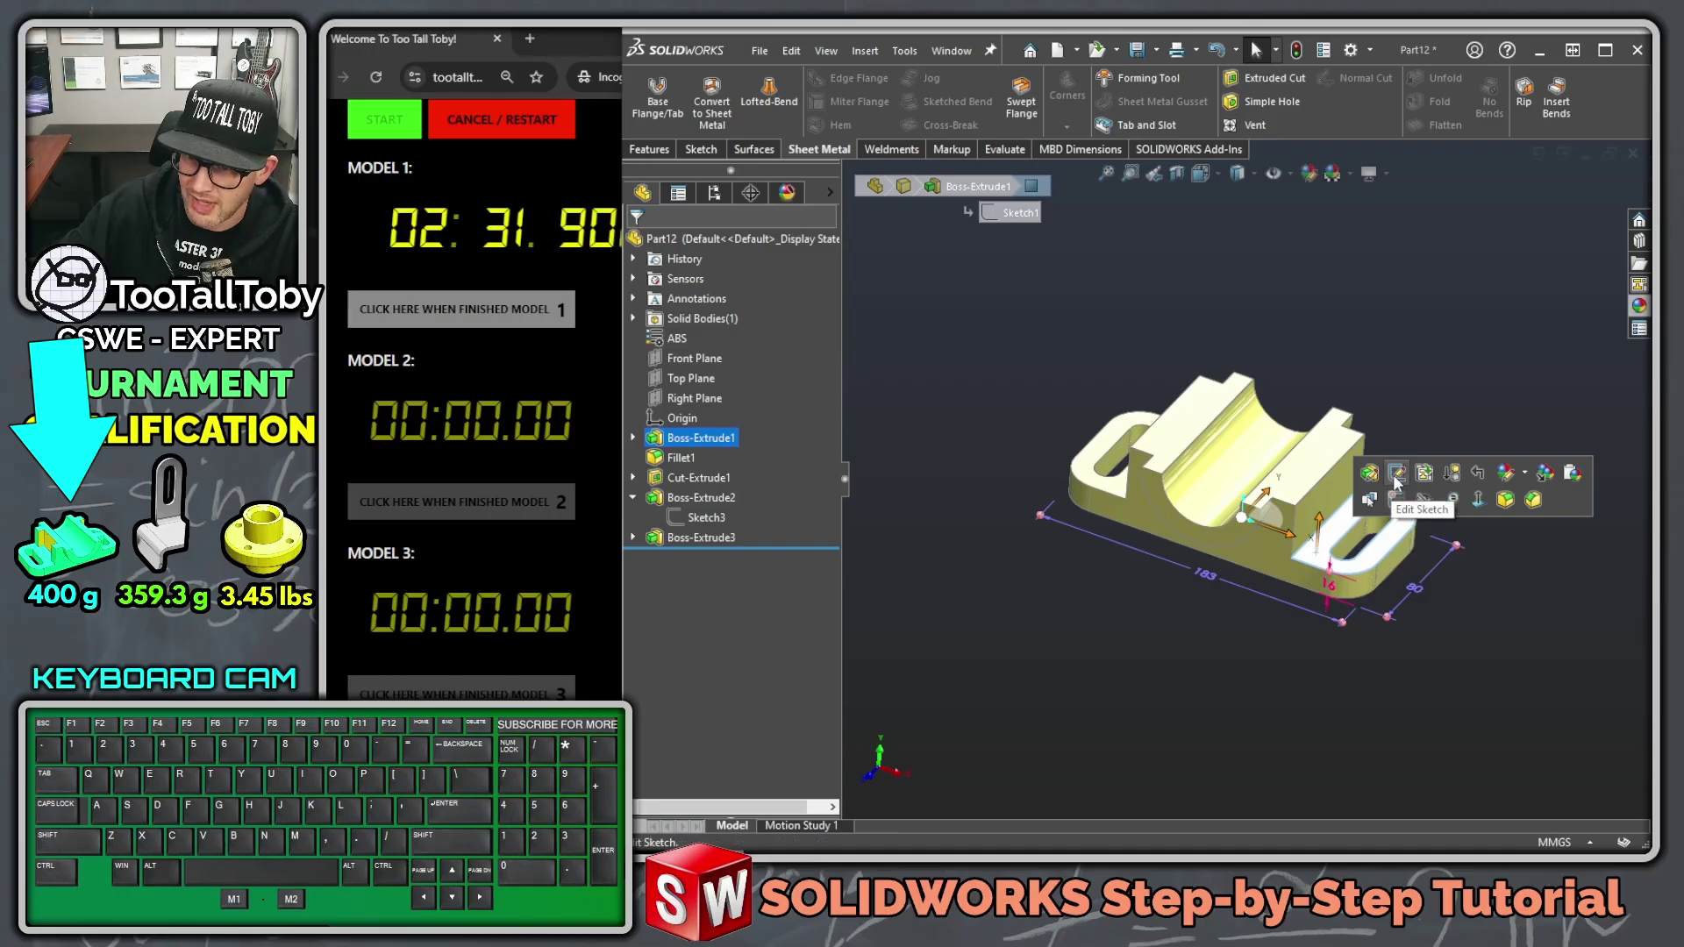
click(1396, 479)
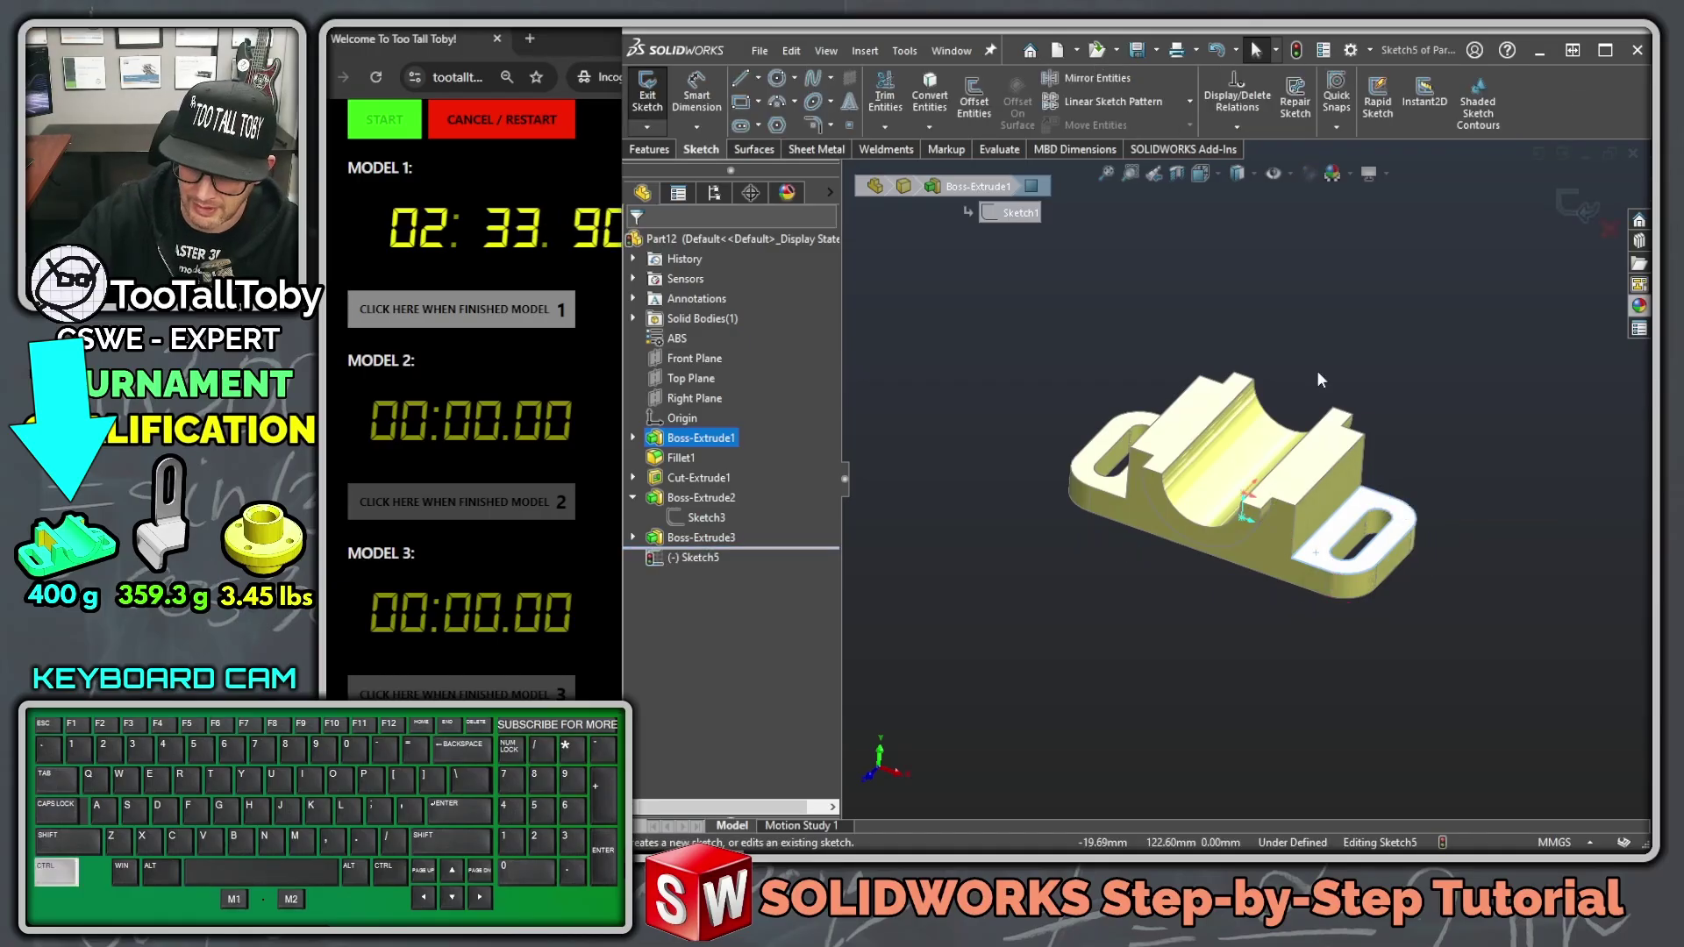
key(ctrl+8)
key(s)
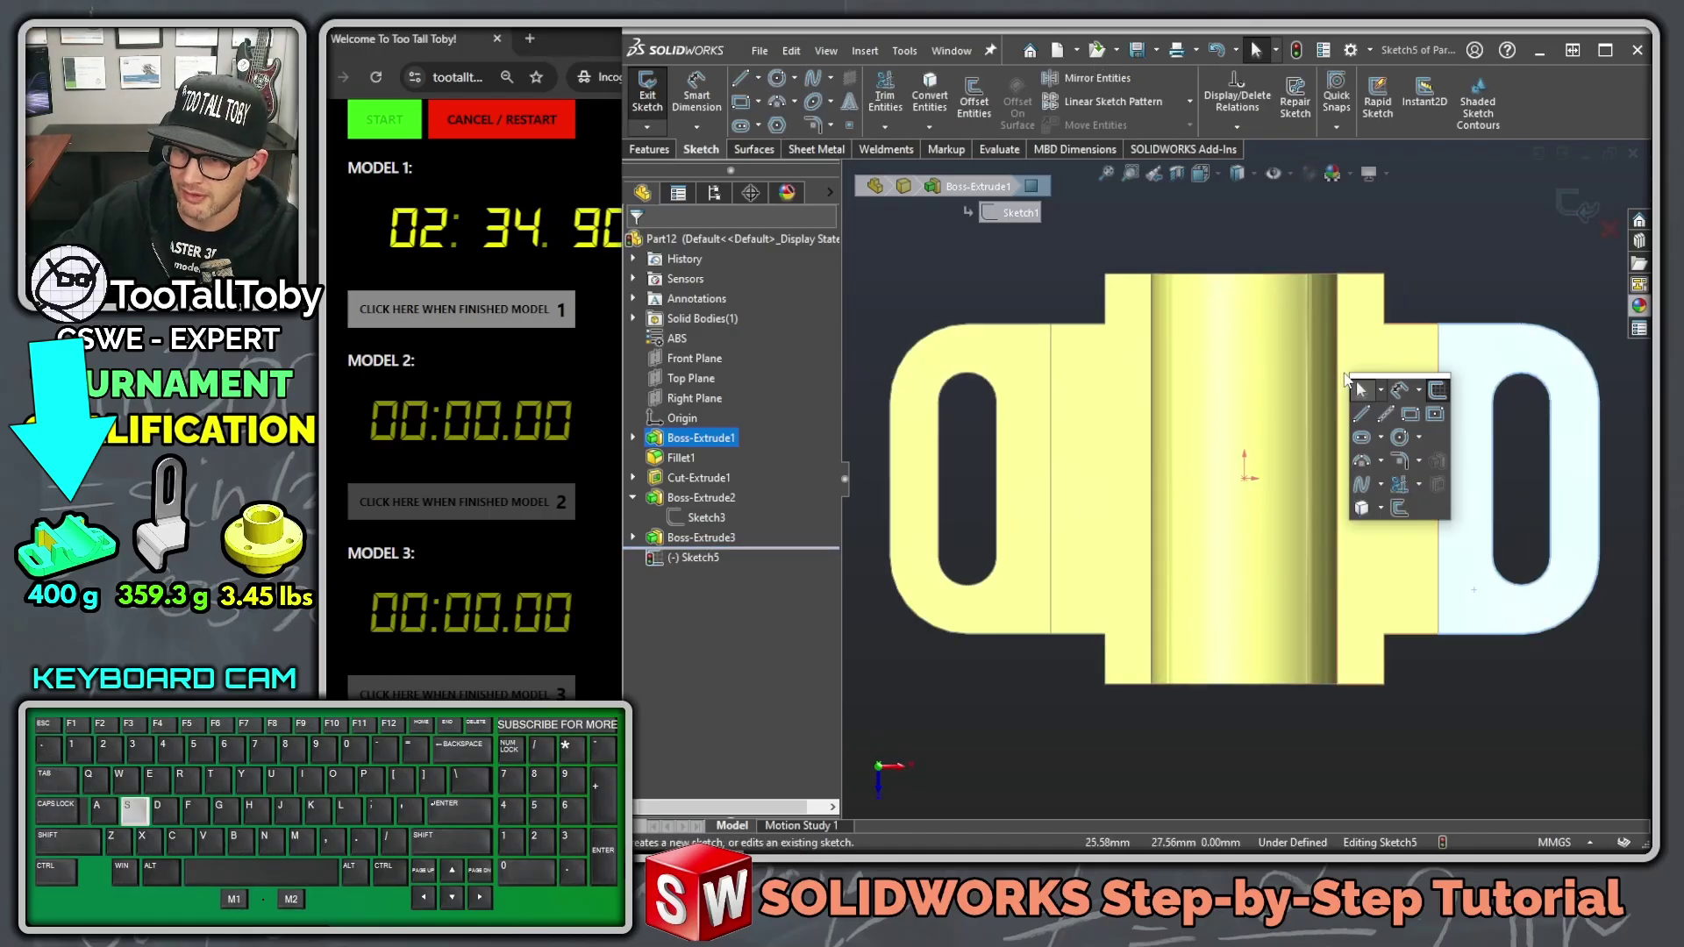
click(1435, 416)
click(1415, 478)
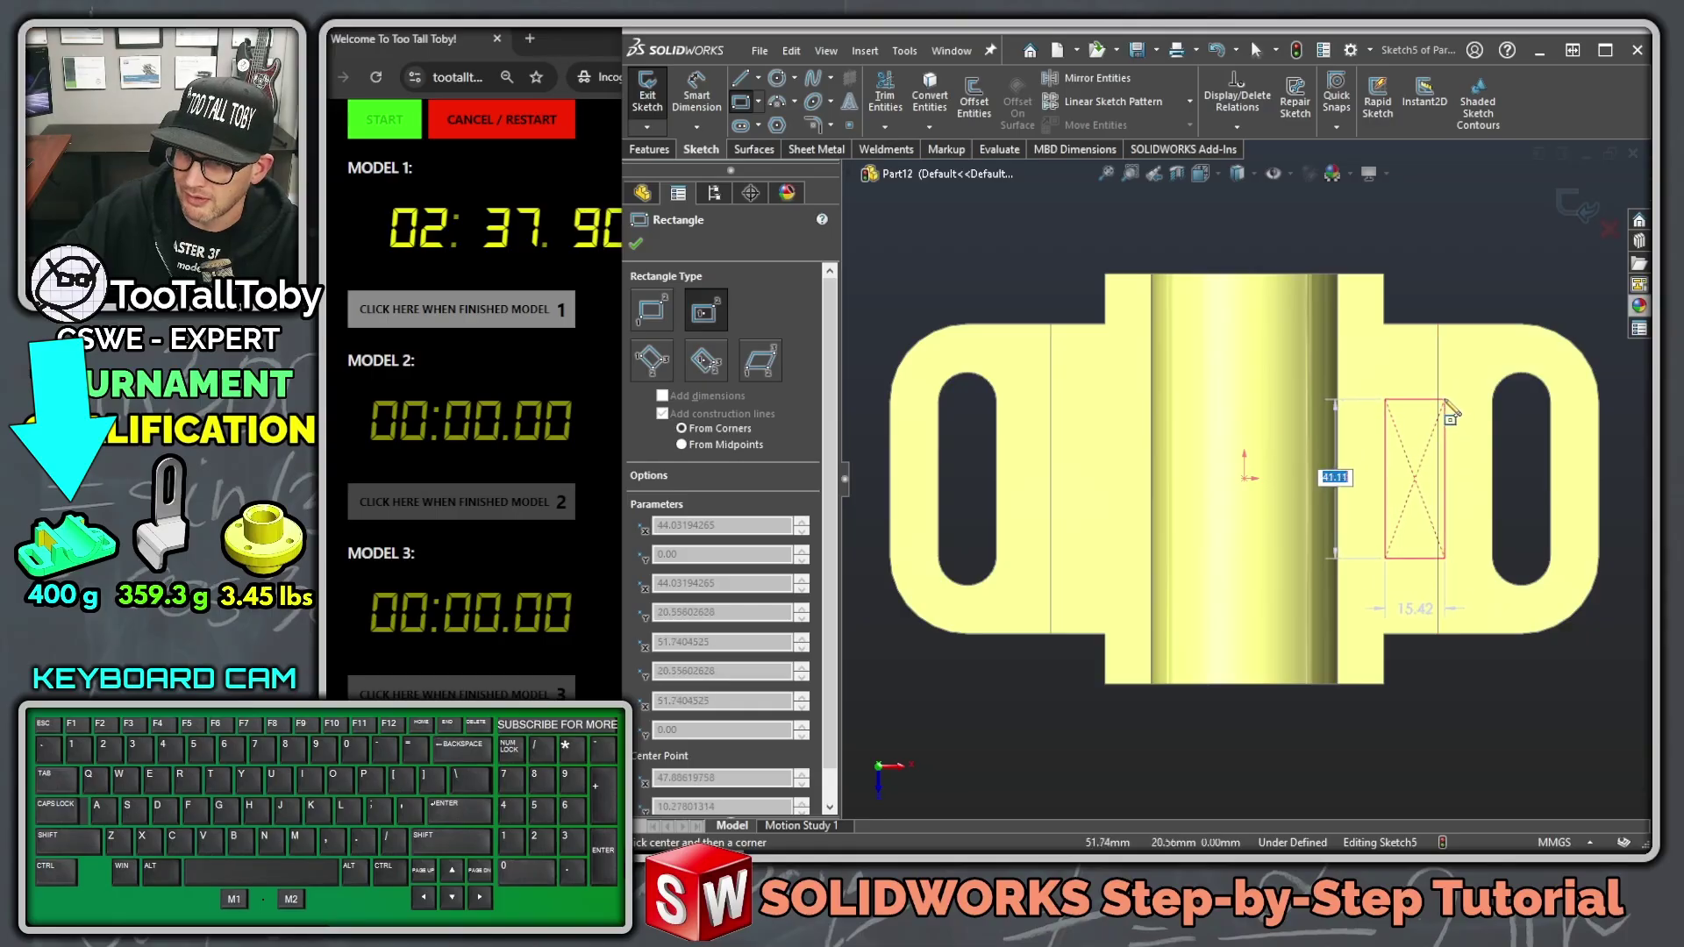
click(1438, 390)
key(Escape)
Step: Add a horizontal relation between the rectangle's center point and the origin
click(1415, 478)
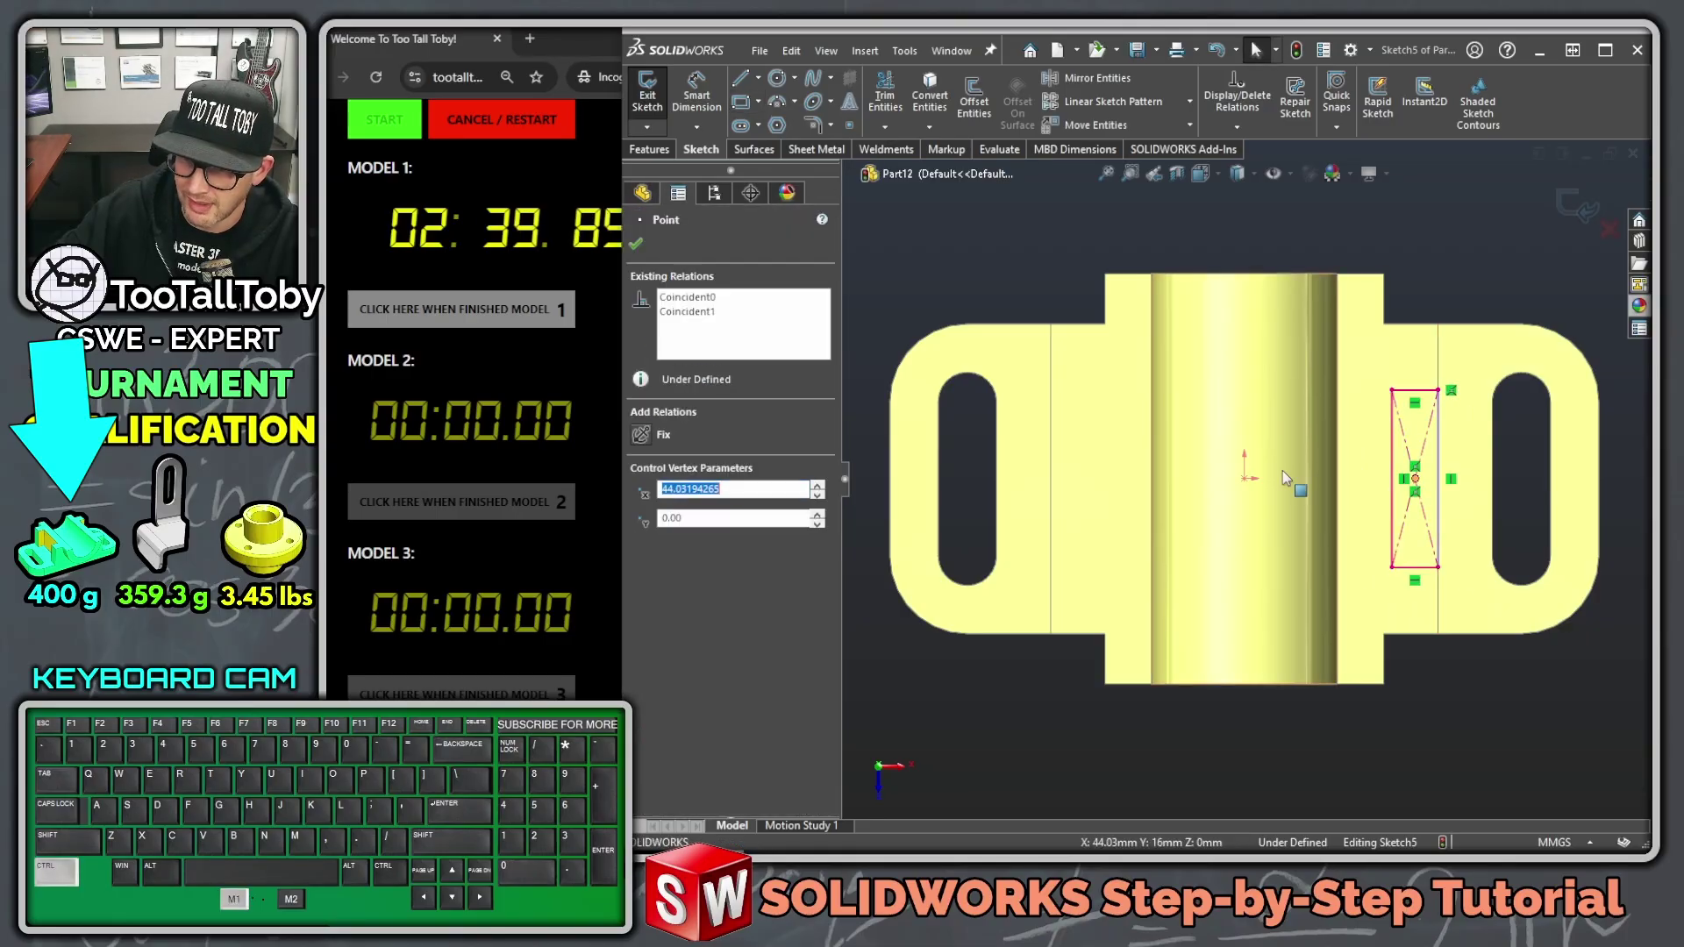
ctrl+click(1244, 478)
click(1295, 372)
Step: Draw a vertical centerline about 26 mm long from the origin
key(s)
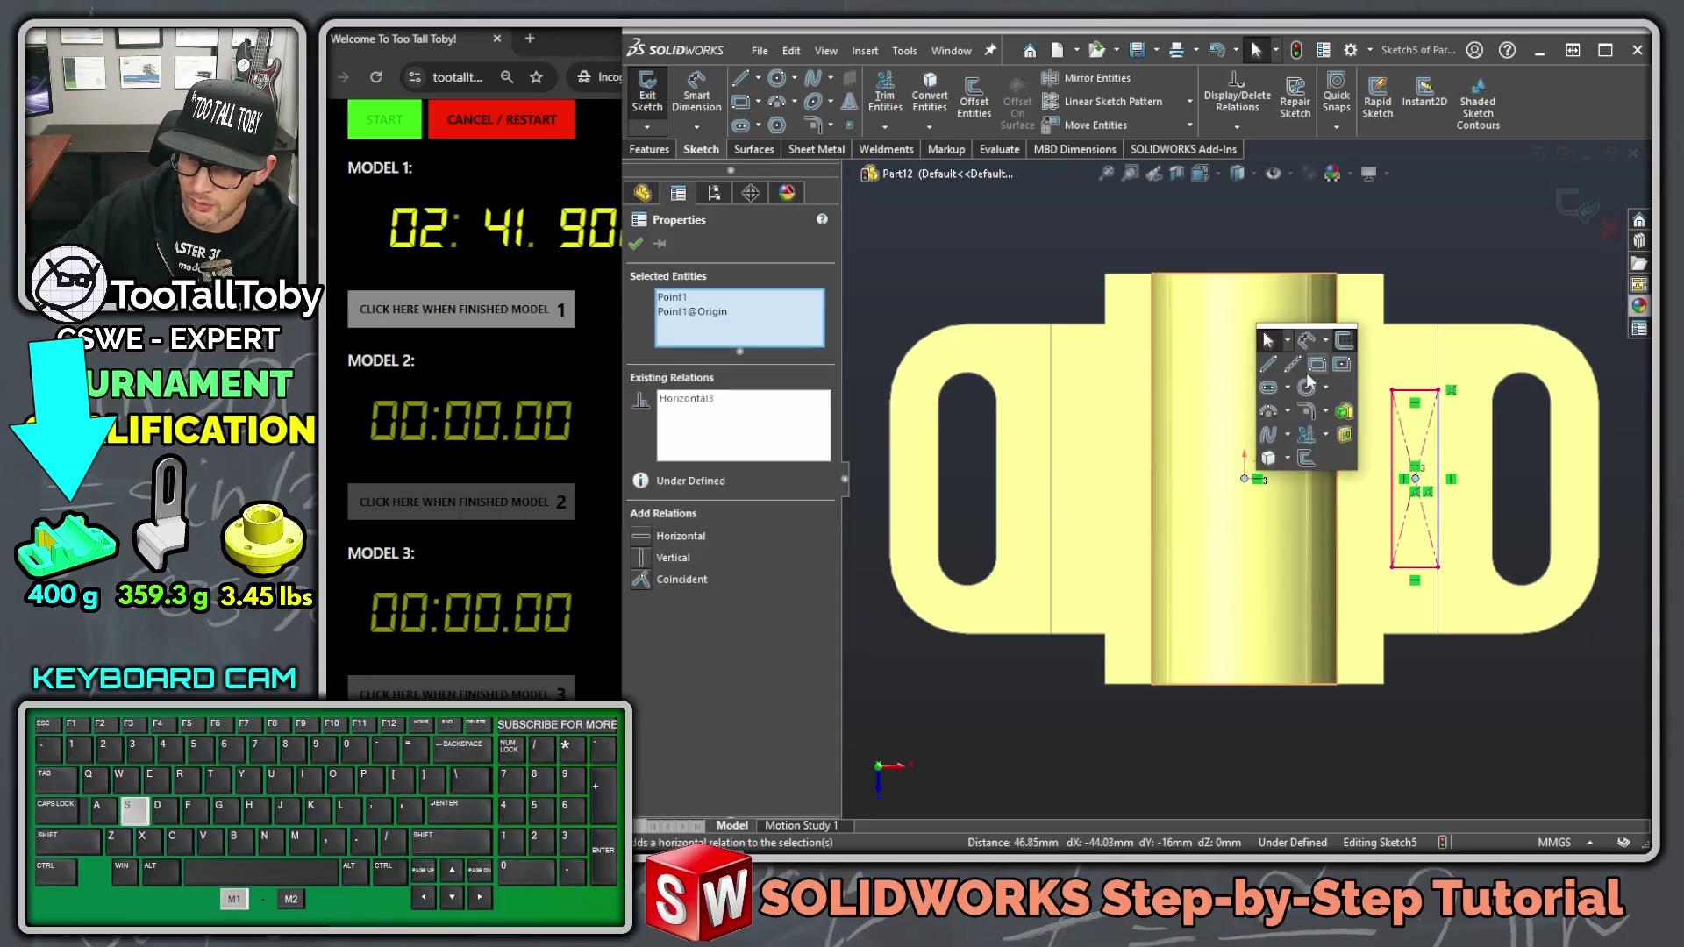
click(1308, 372)
click(1243, 478)
click(1244, 378)
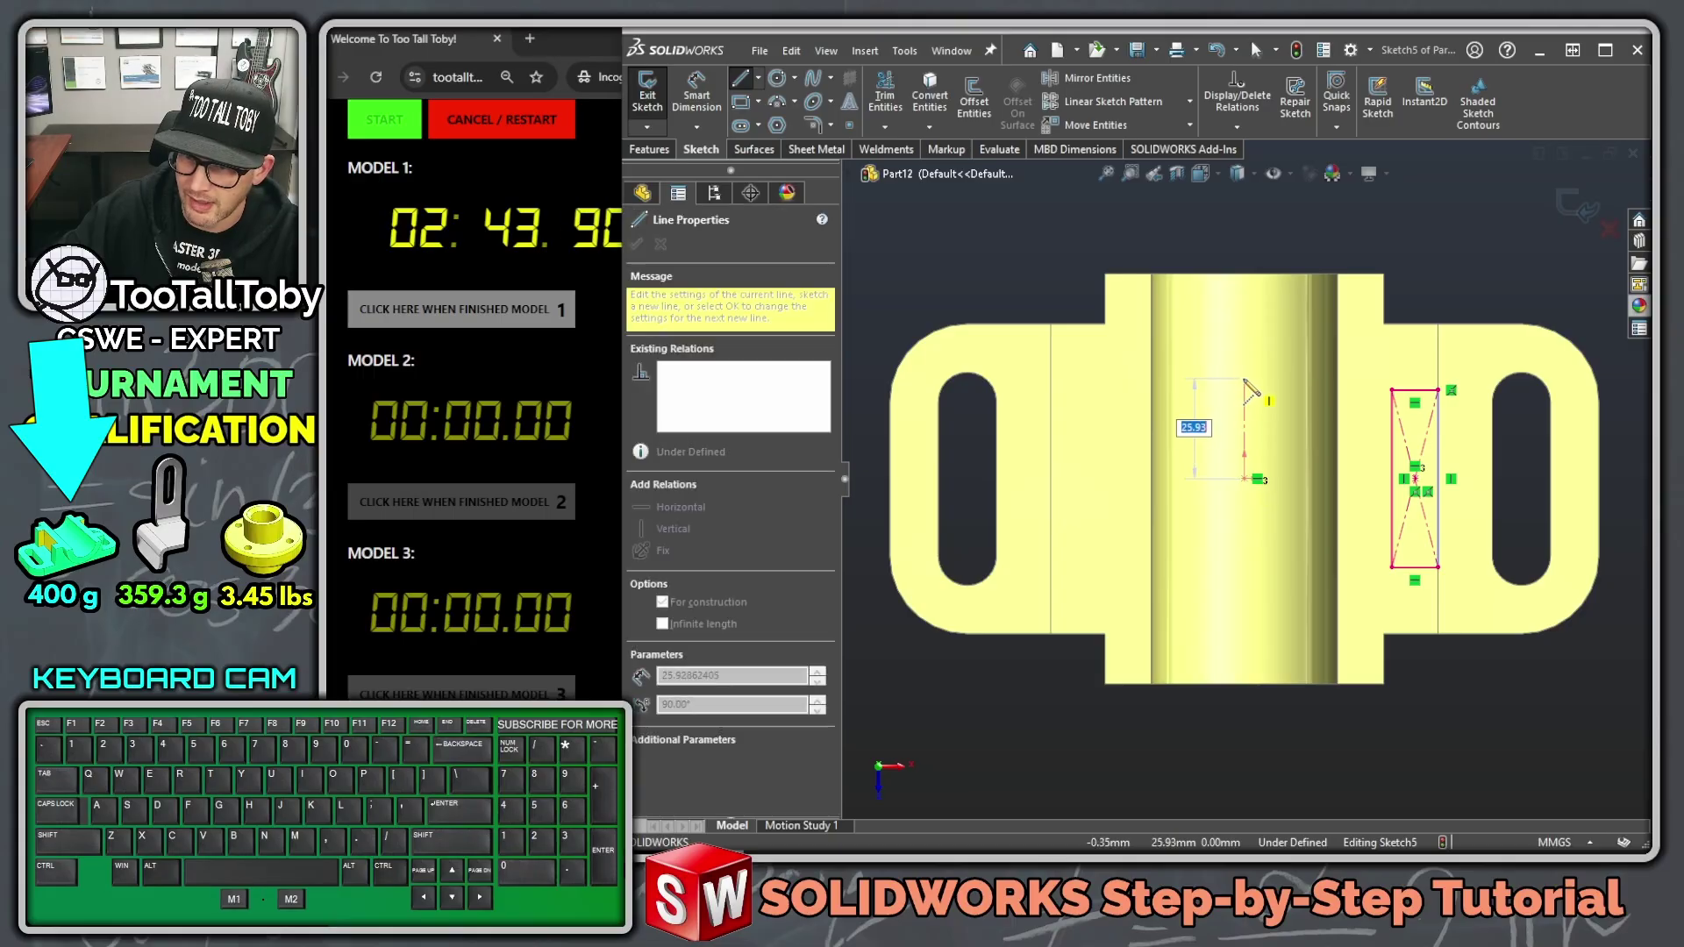
key(Escape)
Step: Mirror the rectangle's four sides about the vertical centerline
click(1392, 447)
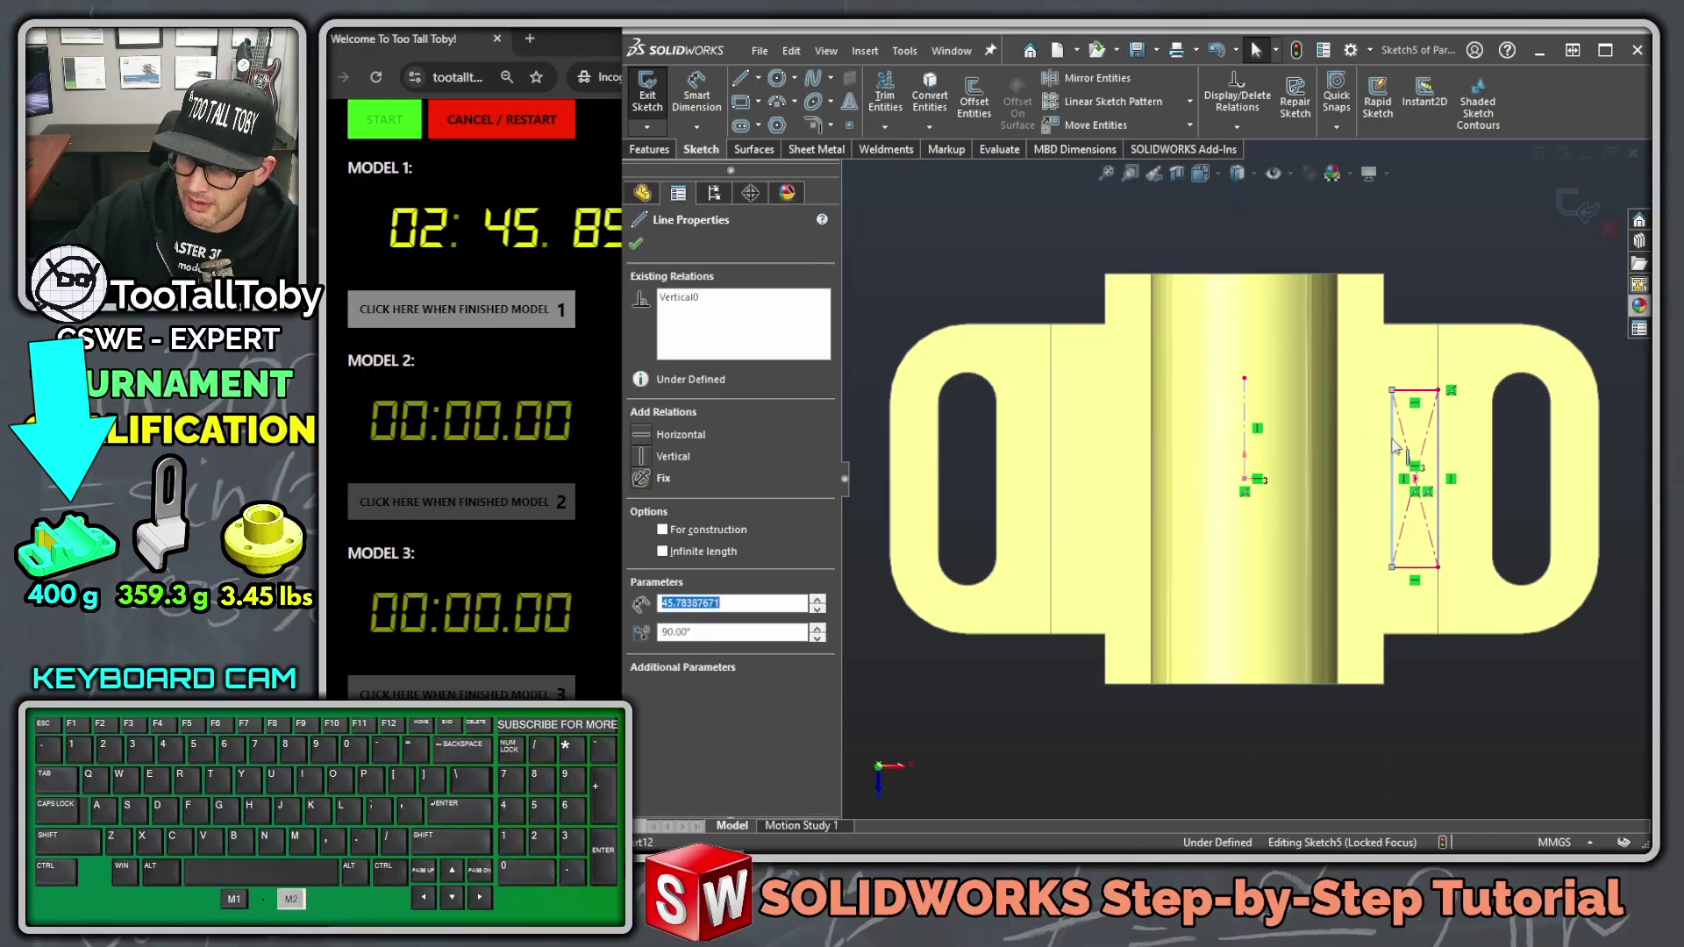
right_click(1392, 443)
click(1463, 455)
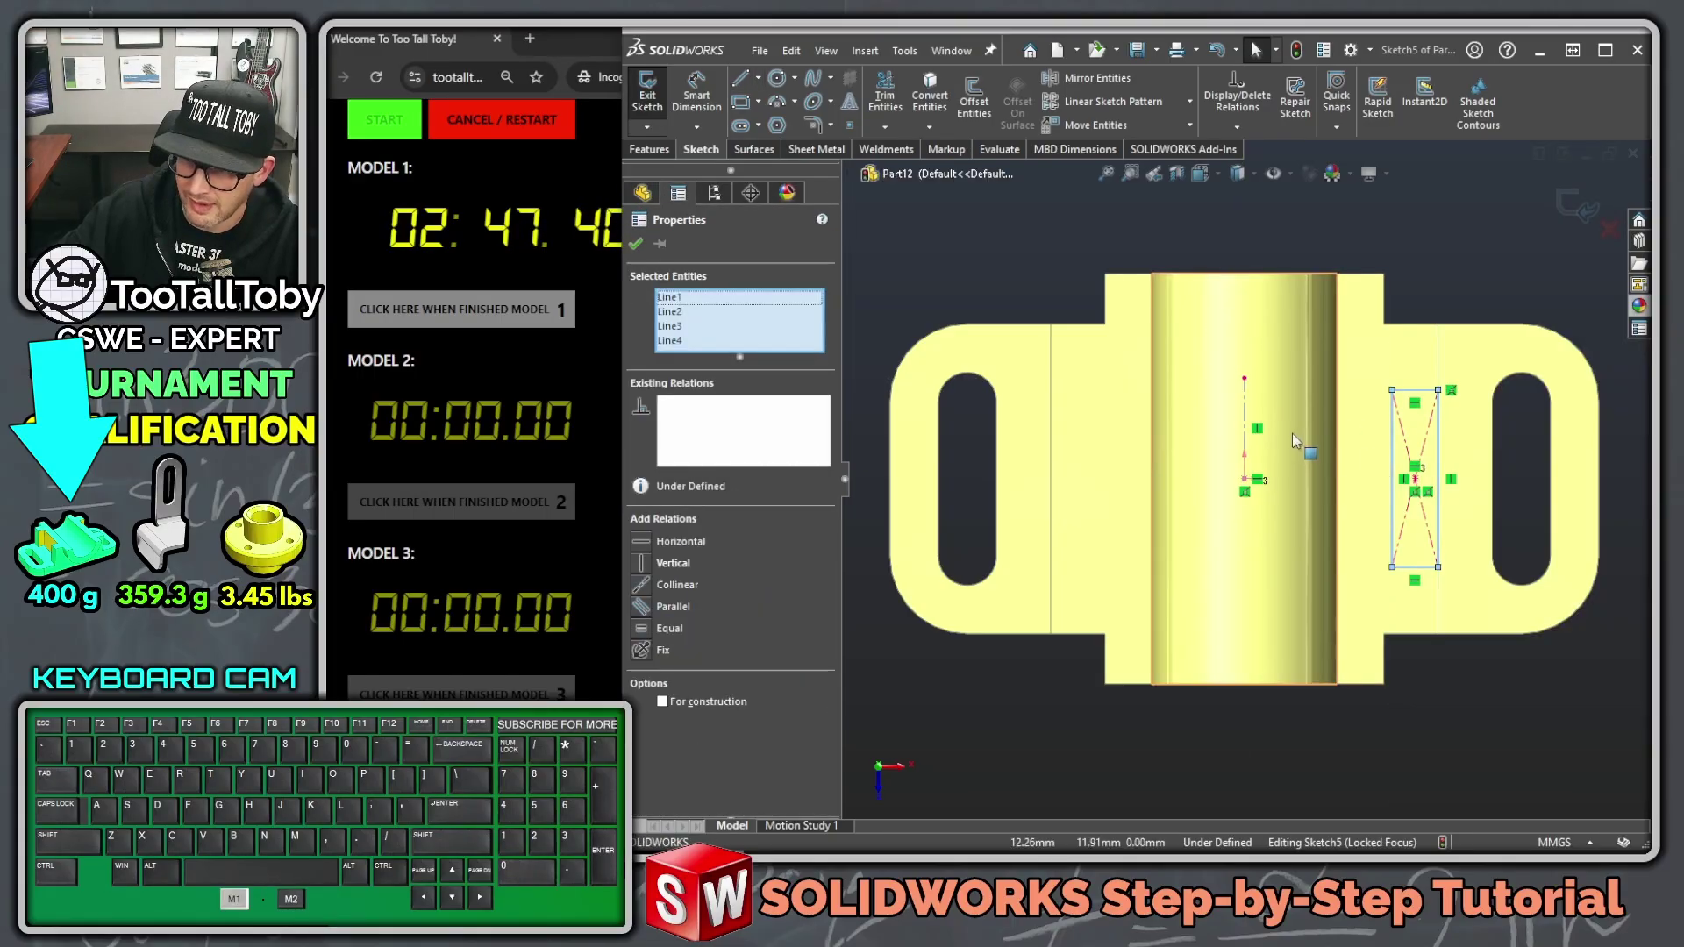
ctrl+click(1244, 438)
click(1300, 383)
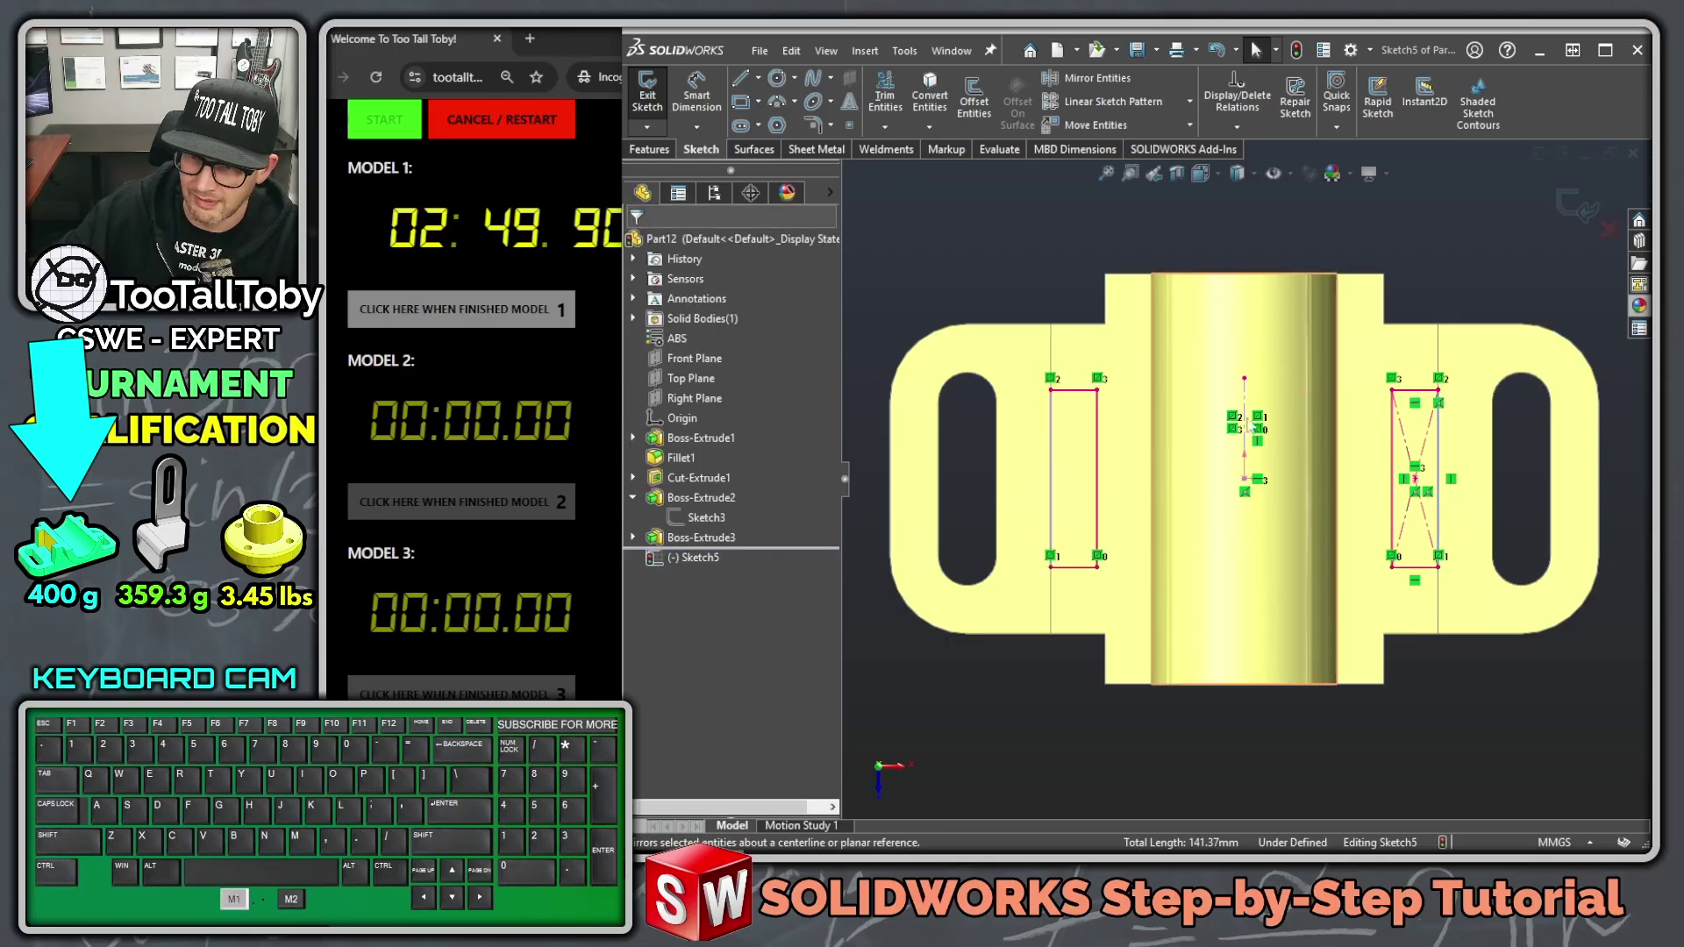
Step: Dimension the mirrored rectangle's long side to 50 mm
key(s)
click(1374, 406)
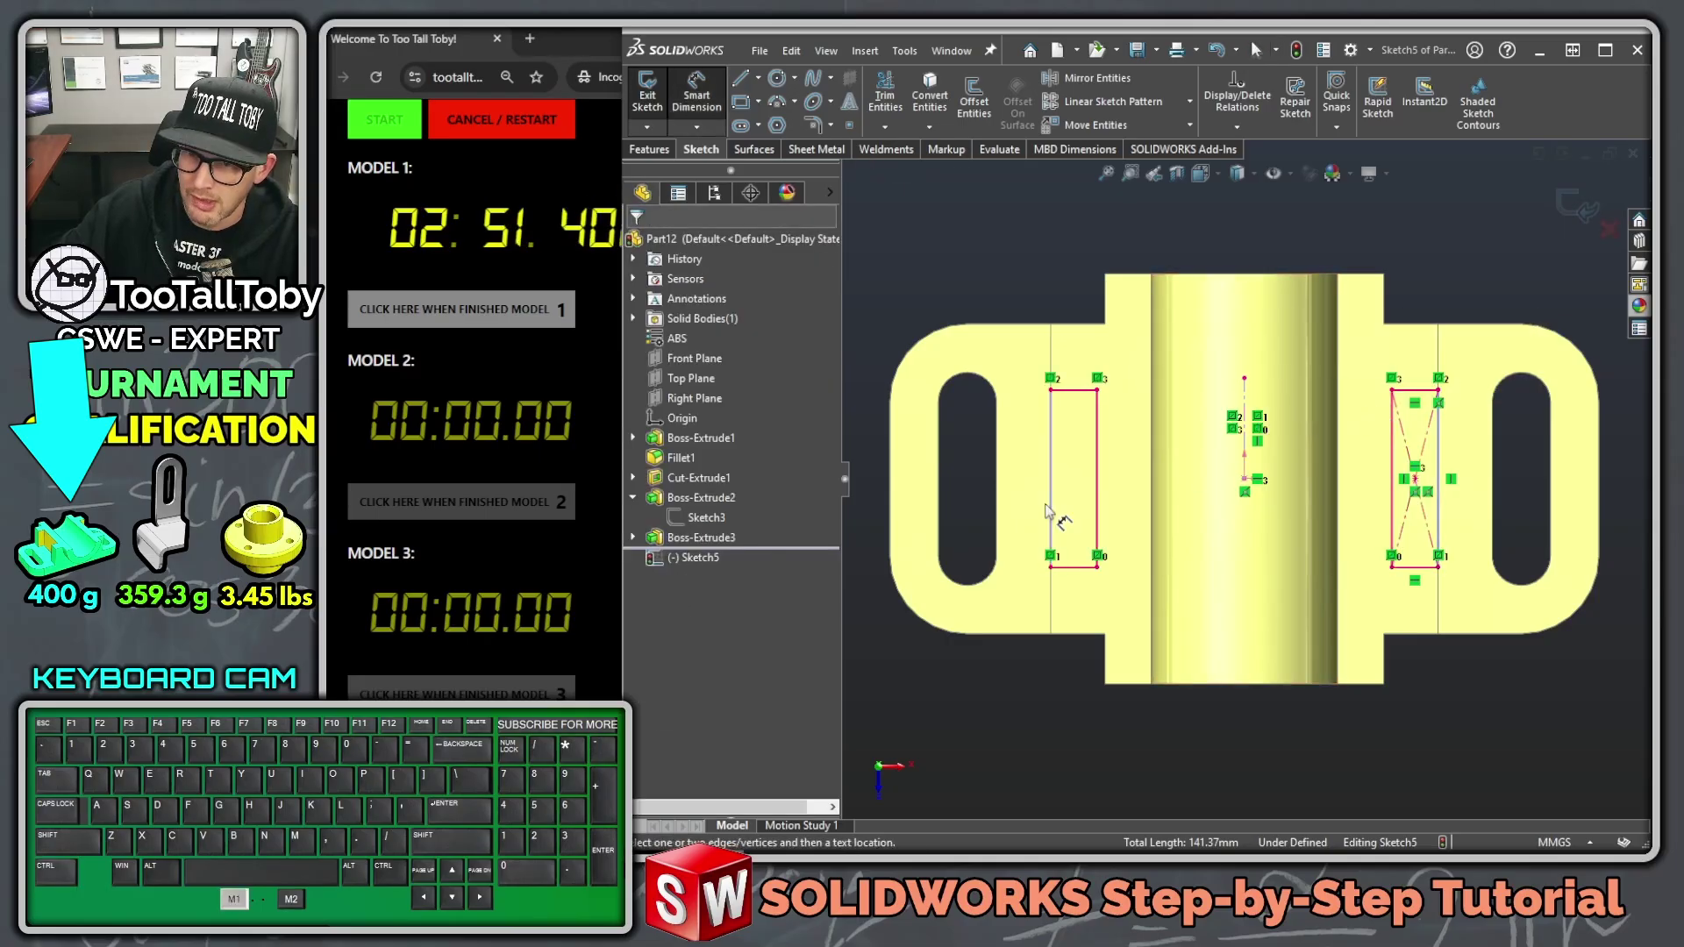
click(1097, 481)
click(1075, 479)
text(50)
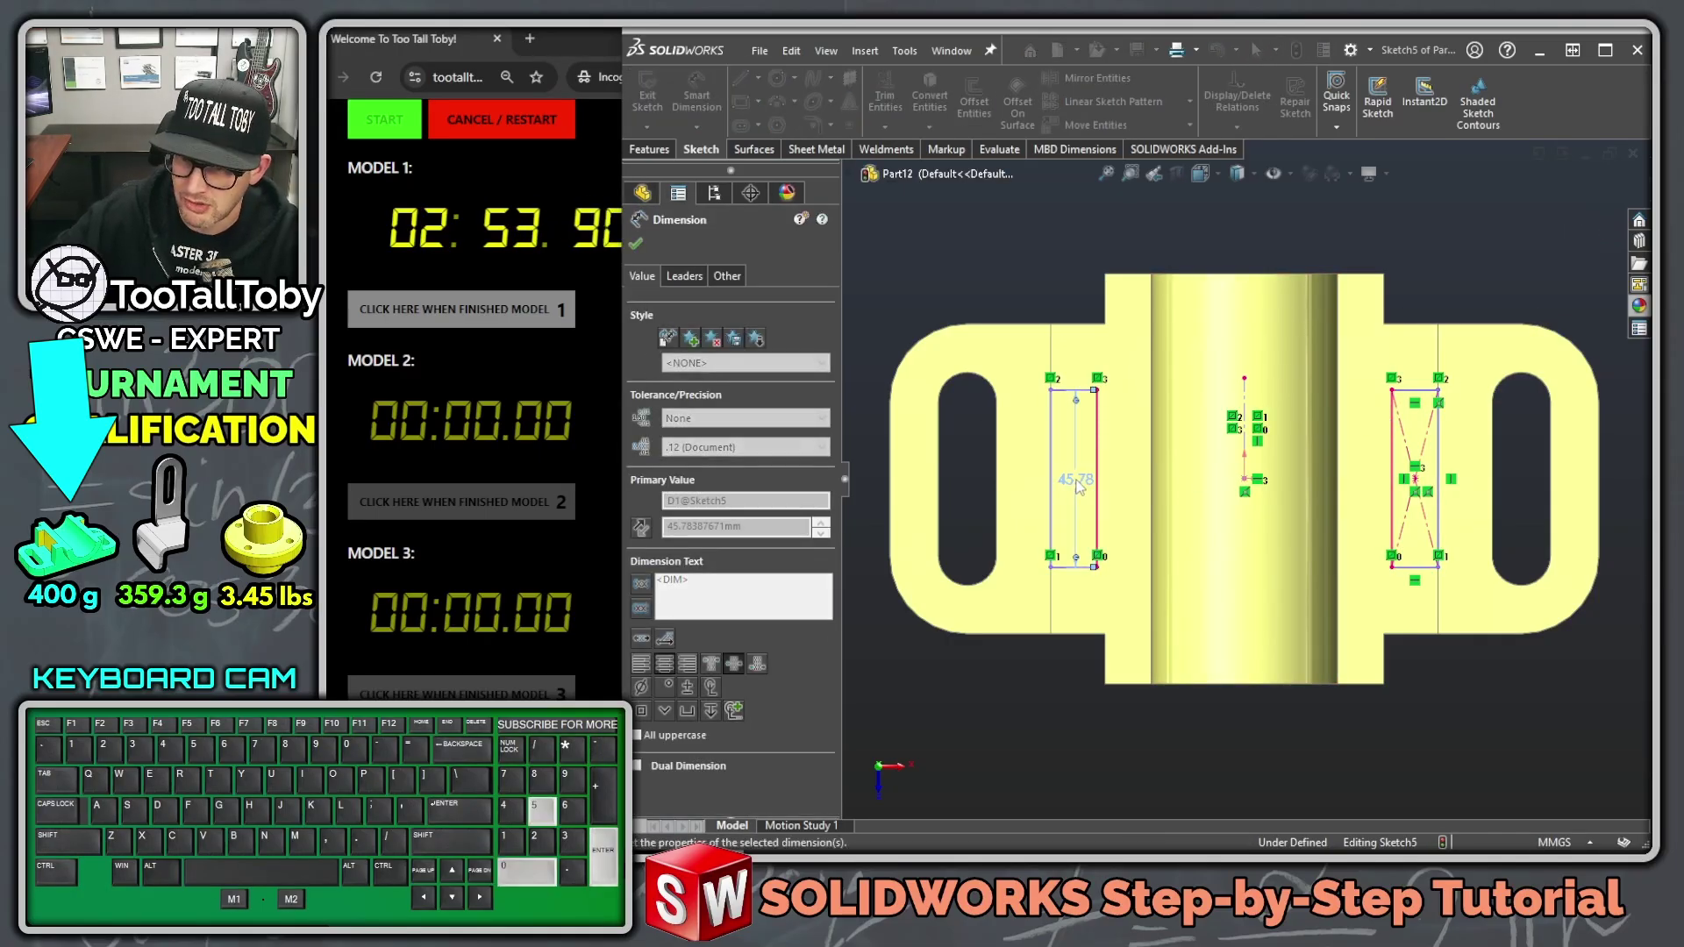
key(Return)
Step: Dimension the distance between the two rectangles' inner vertical sides to 76 mm
click(1098, 460)
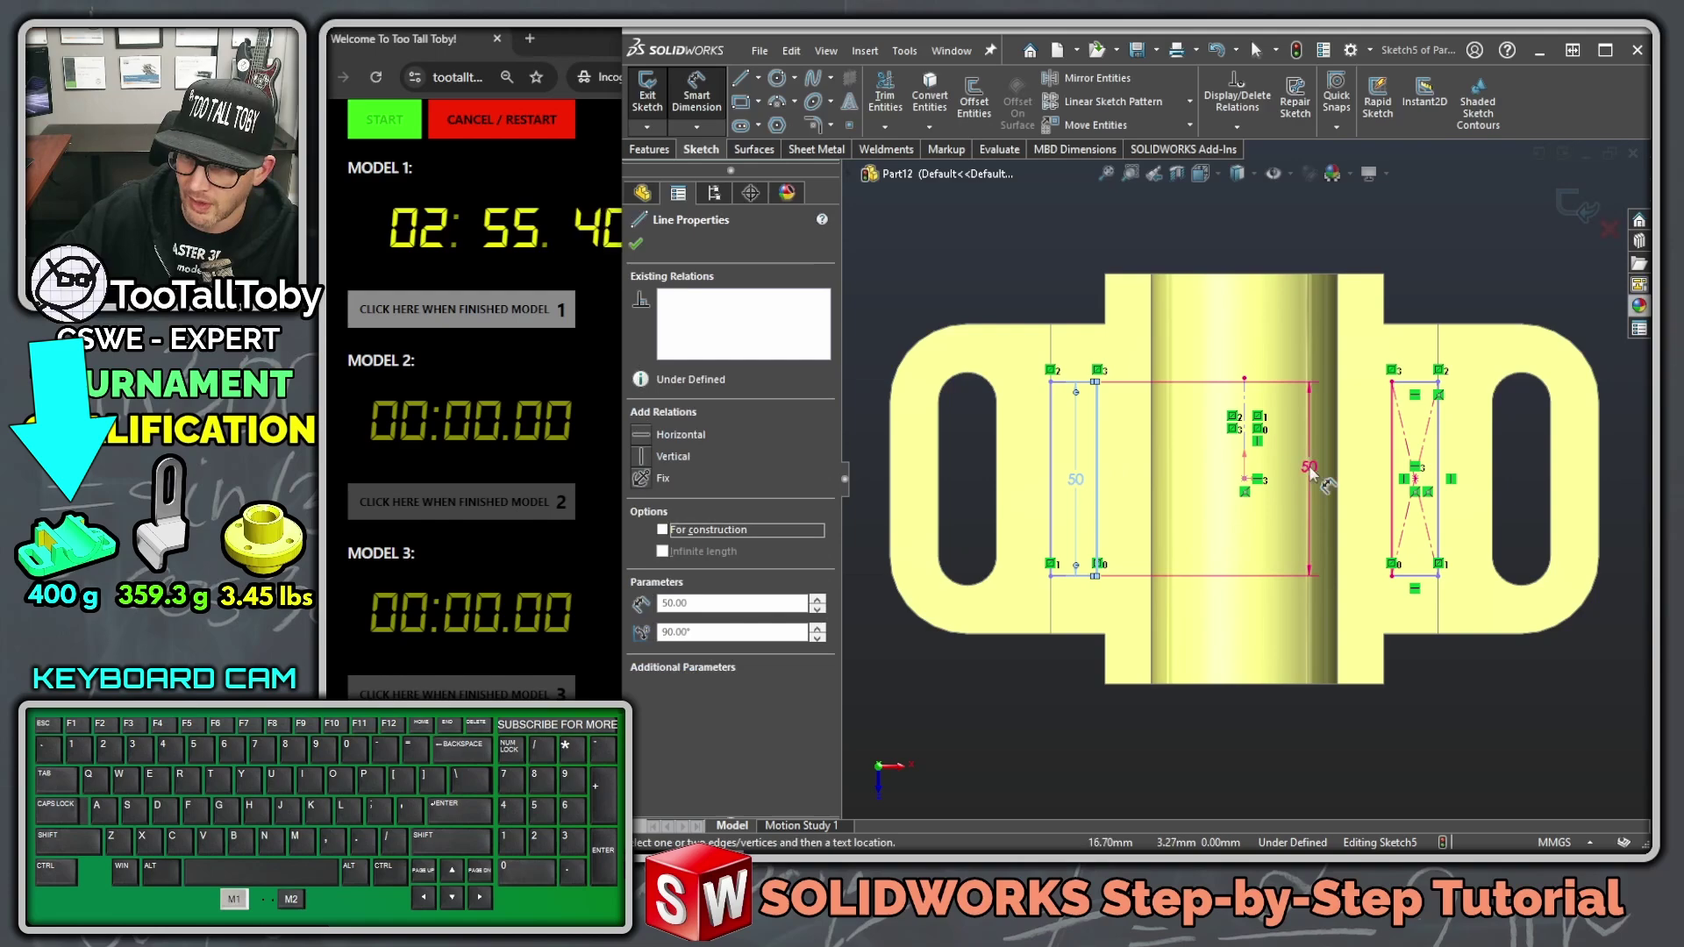
click(1393, 478)
click(1272, 339)
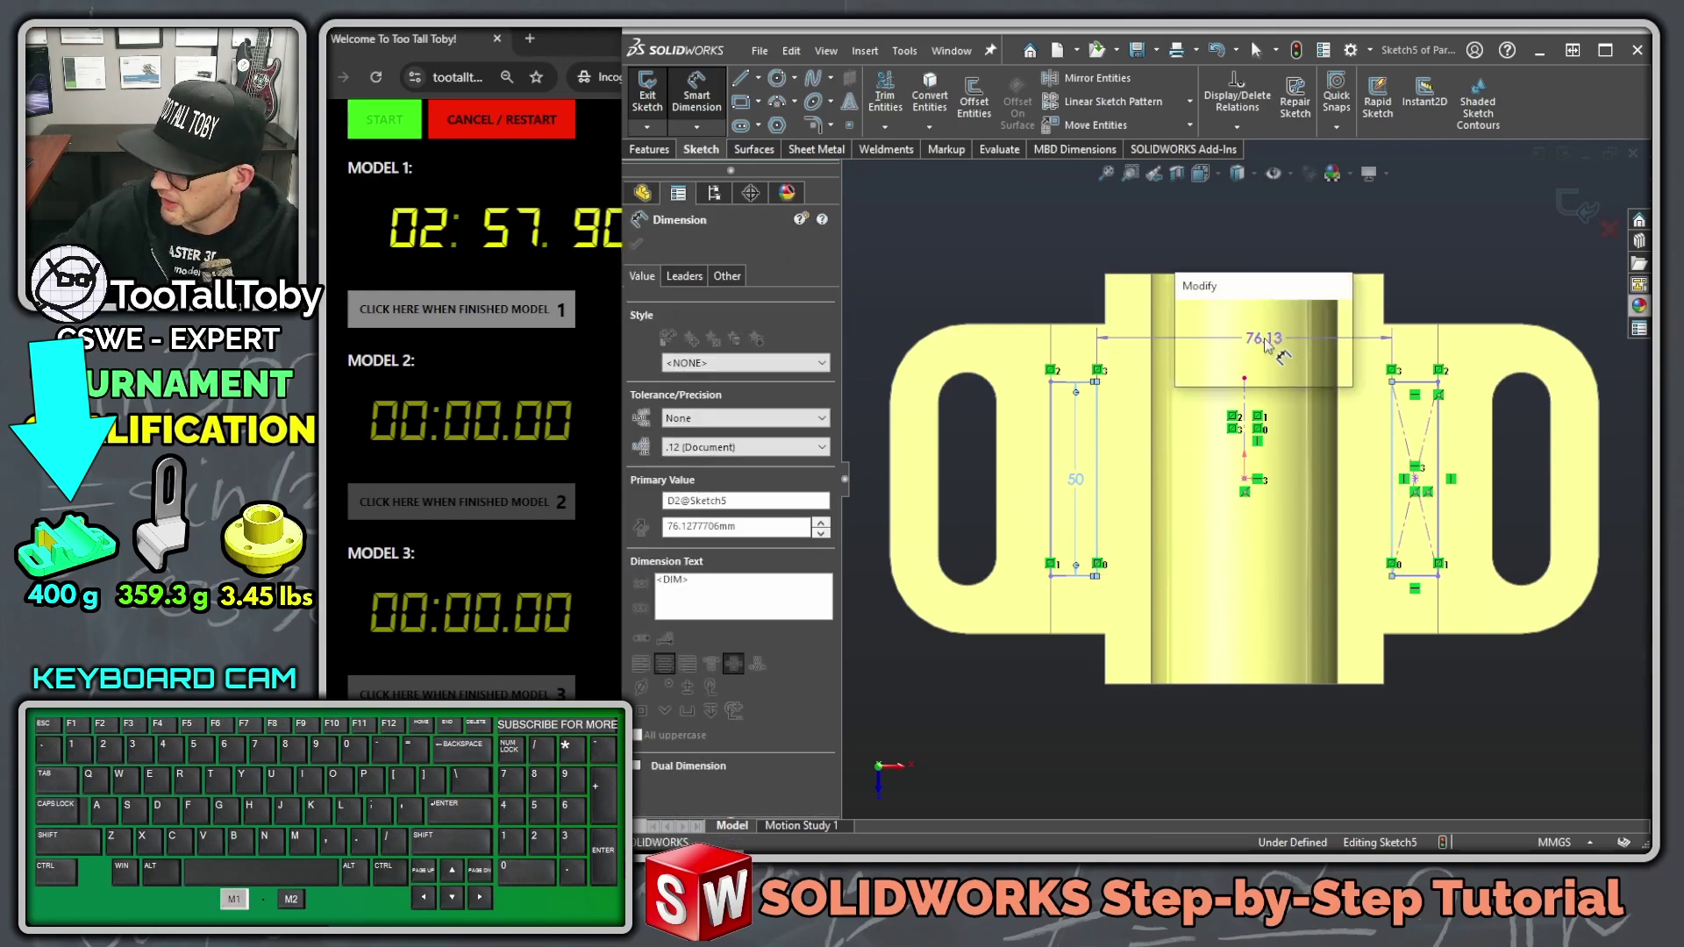
text(76)
key(Return)
Step: Cut-extrude both rectangles Through All, with the direction reversed to go up through the block
key(ctrl+7)
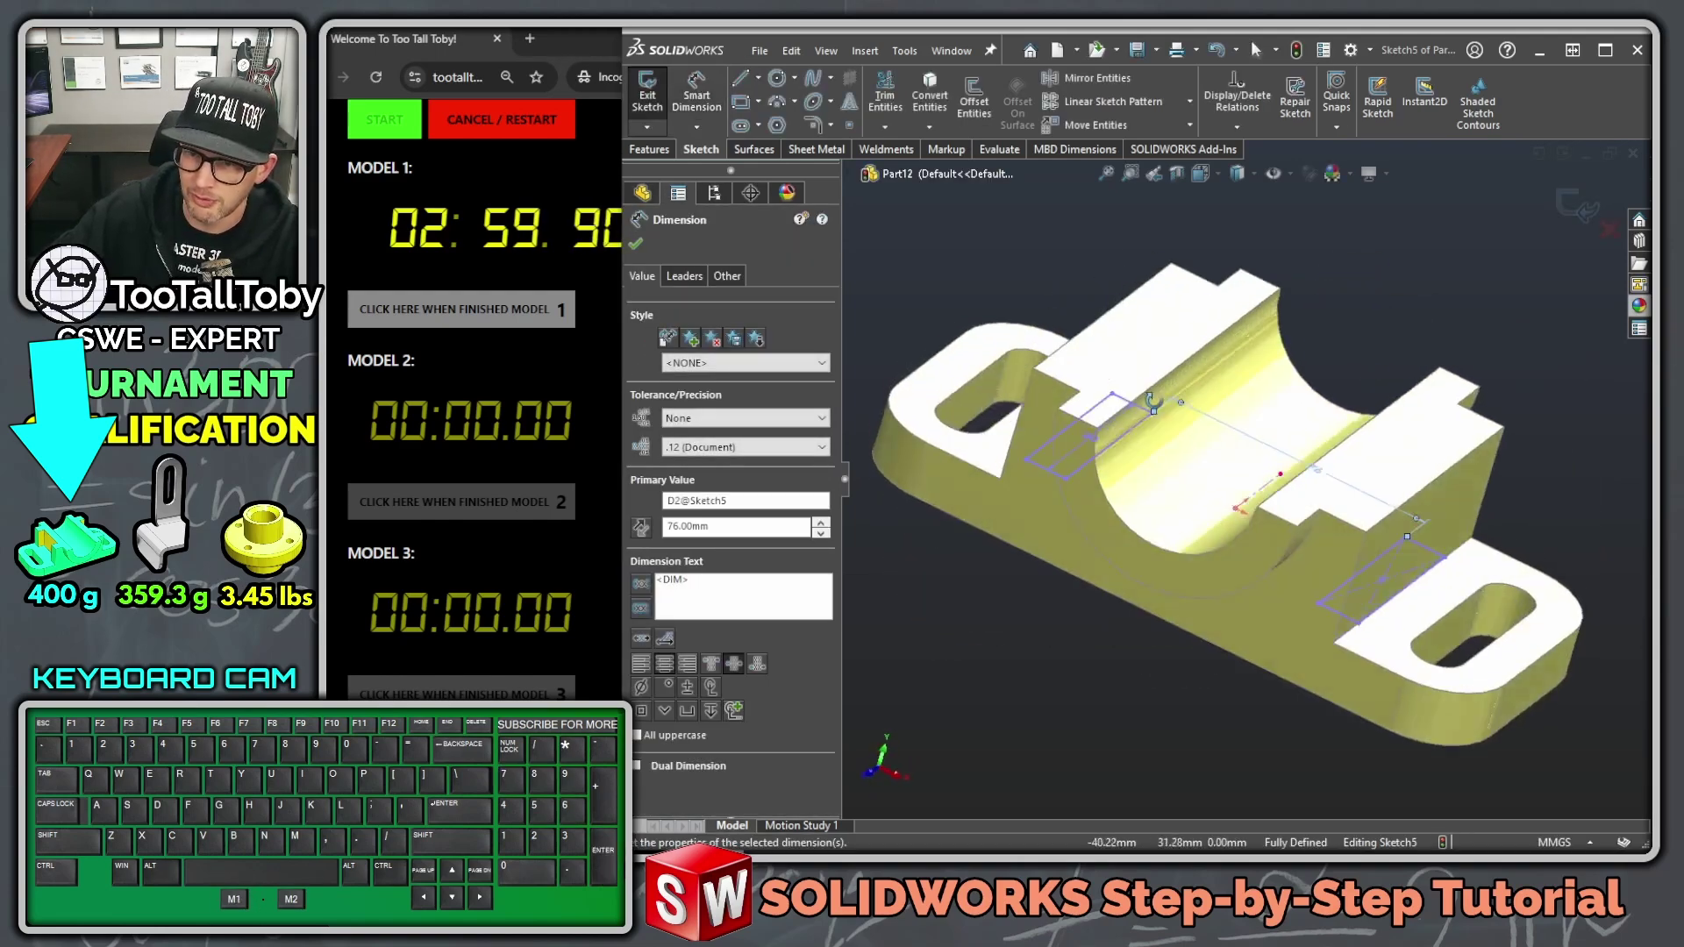
key(s)
click(1278, 317)
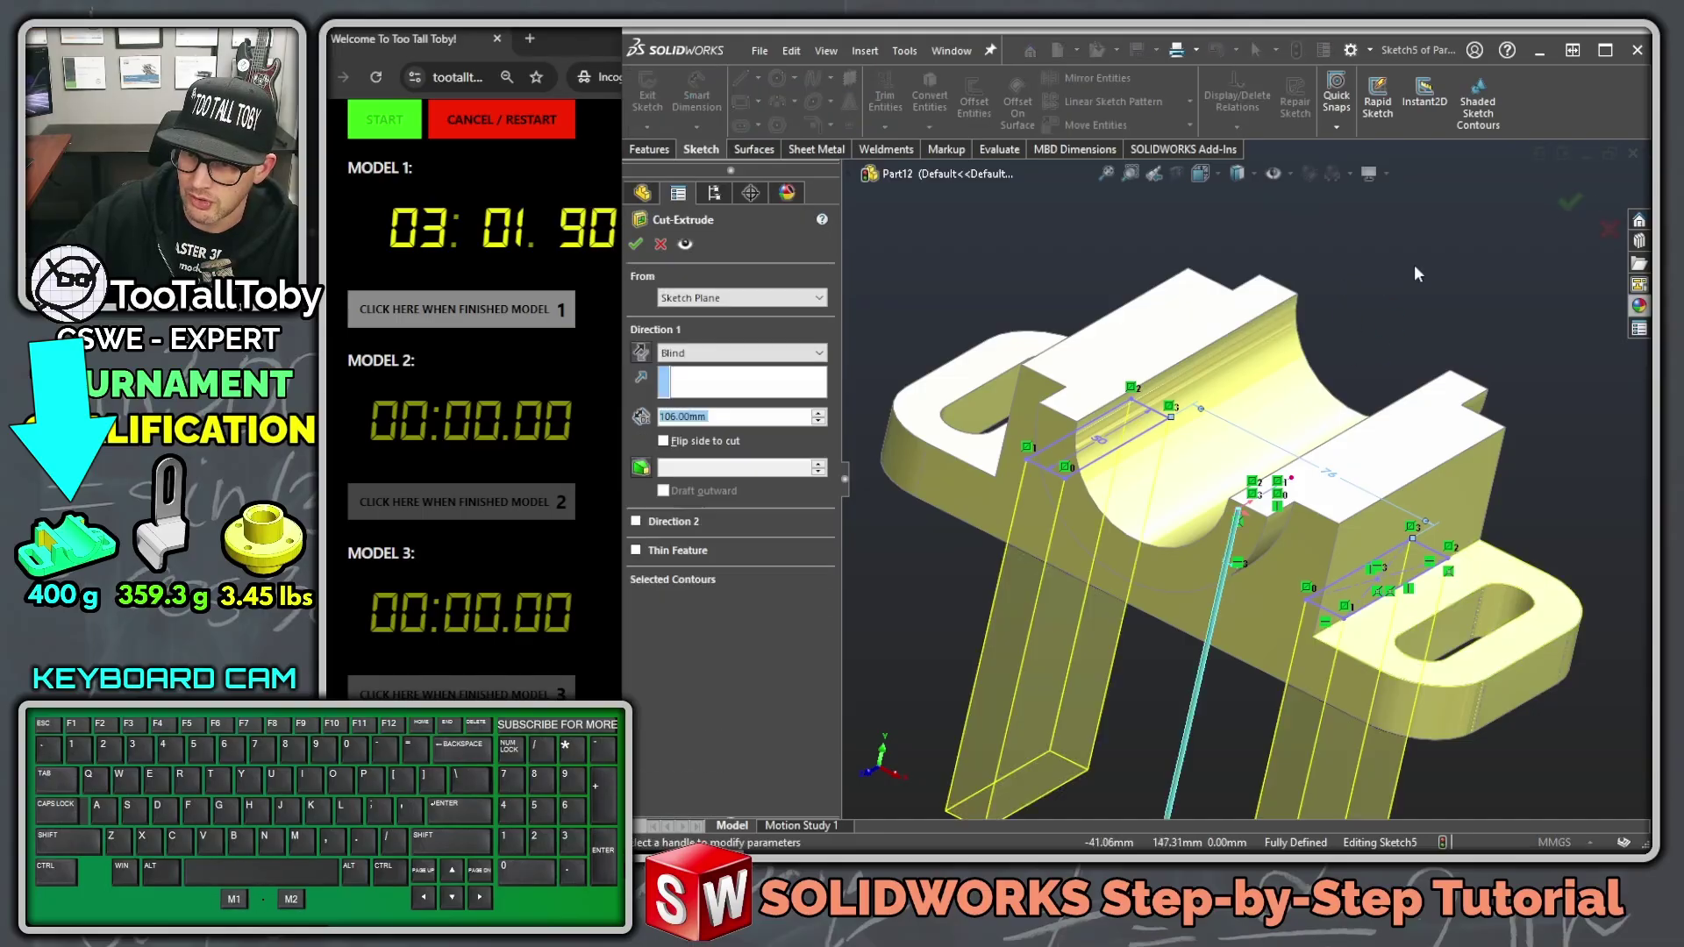
right_click(1416, 421)
click(1472, 439)
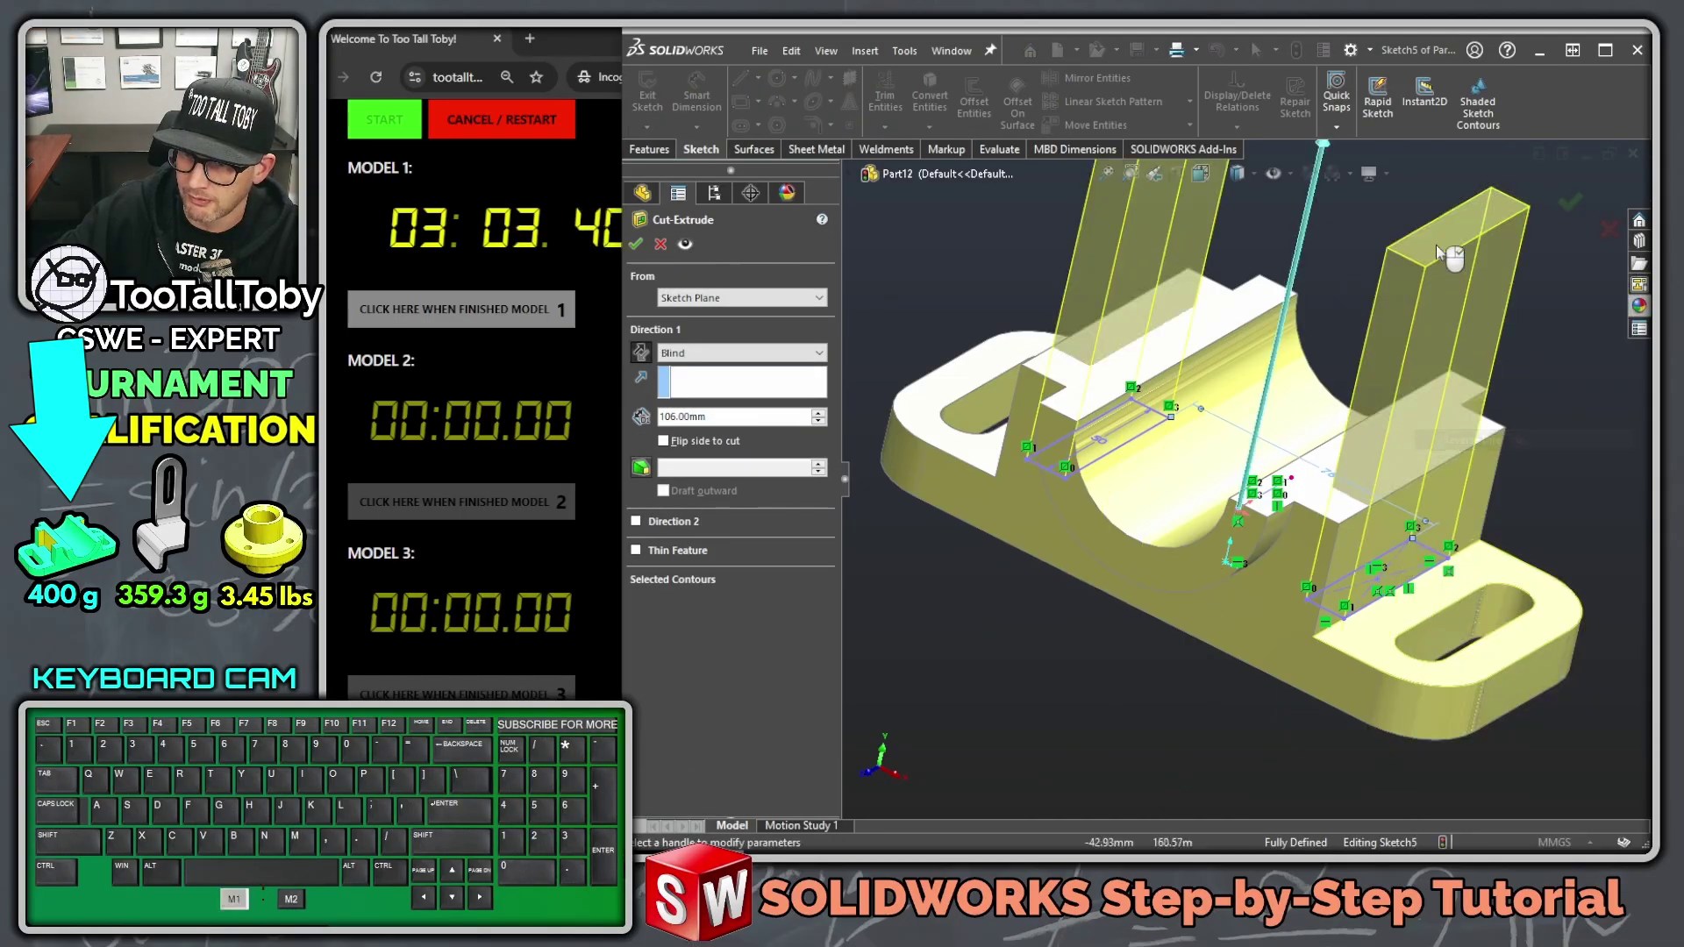
right_click(1560, 286)
click(1563, 524)
right_click(1556, 496)
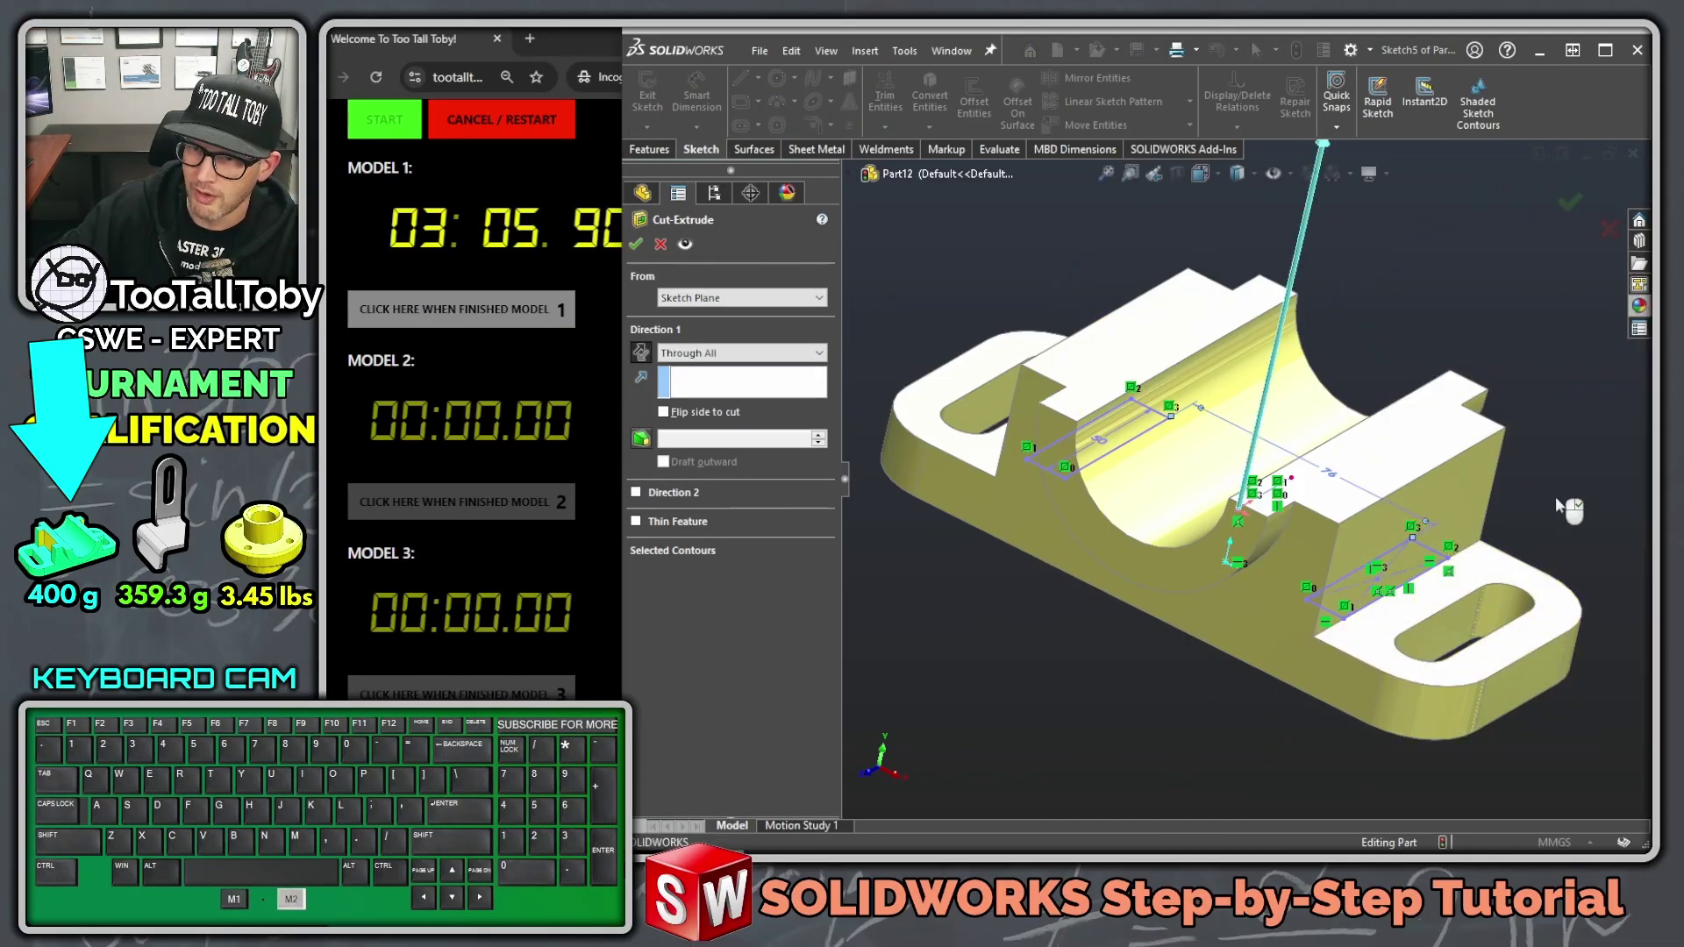
scroll(1519, 454, up, 2)
click(1519, 454)
Step: Expand the part's sensors and rebuild the model to check the mass sensor
middle_drag(1035, 736, 1474, 722)
click(633, 279)
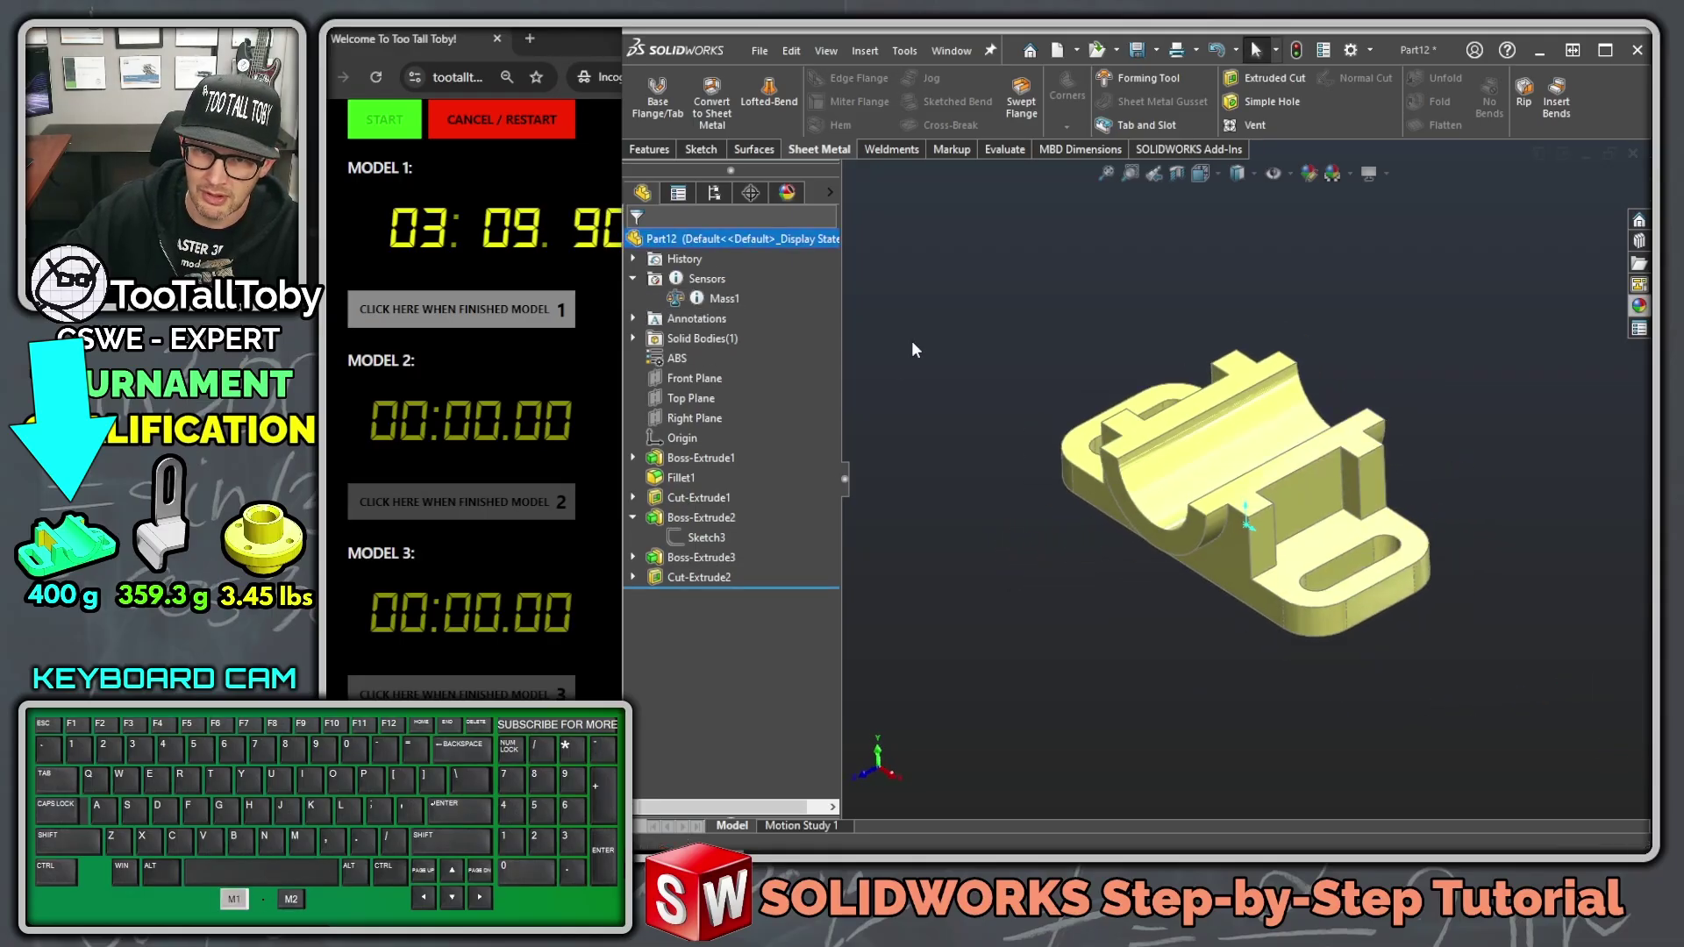
key(ctrl+q)
key(ctrl+1)
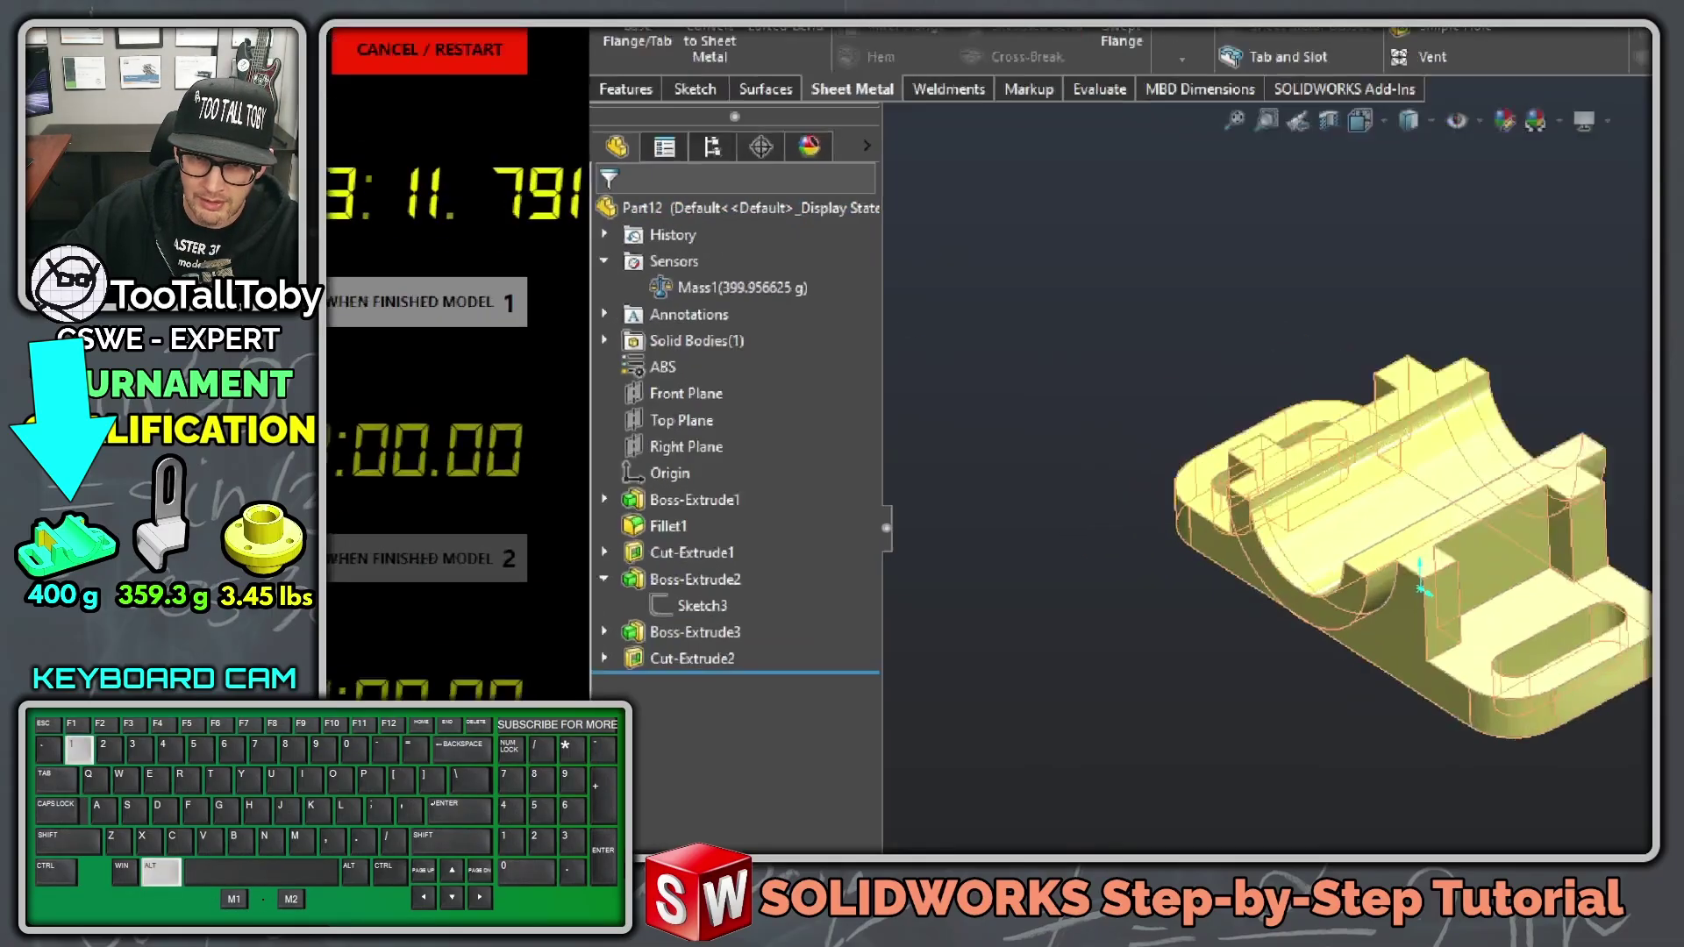
click(714, 328)
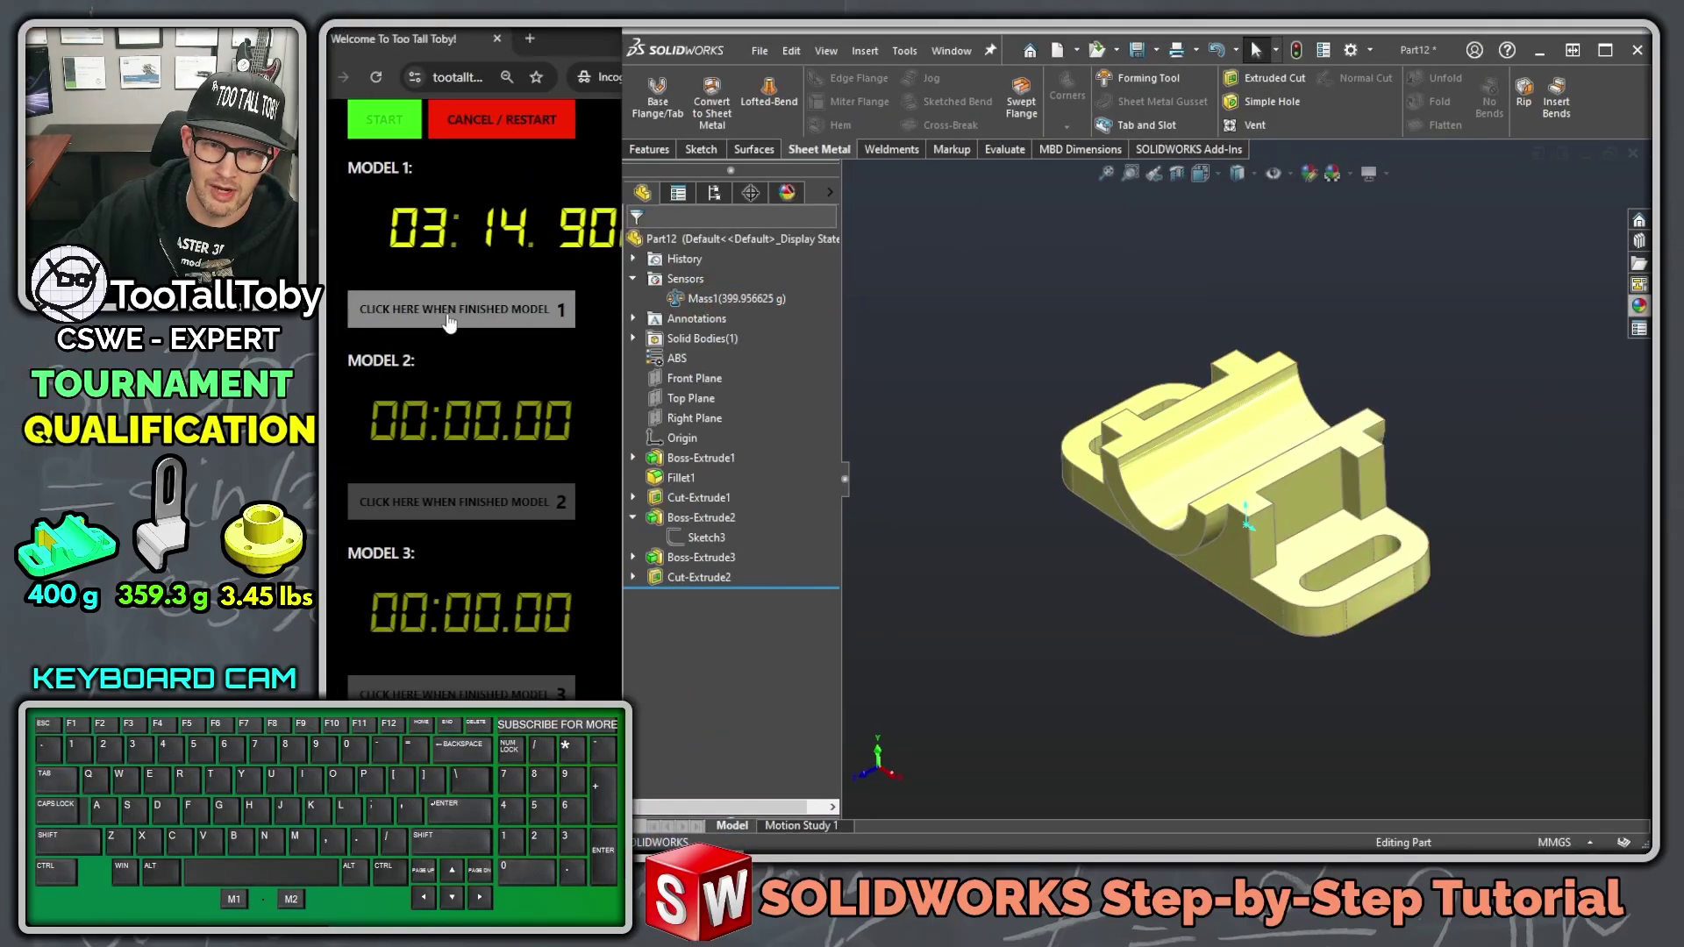
Step: Switch to the tournament timer page and mark model 1 as finished
click(451, 311)
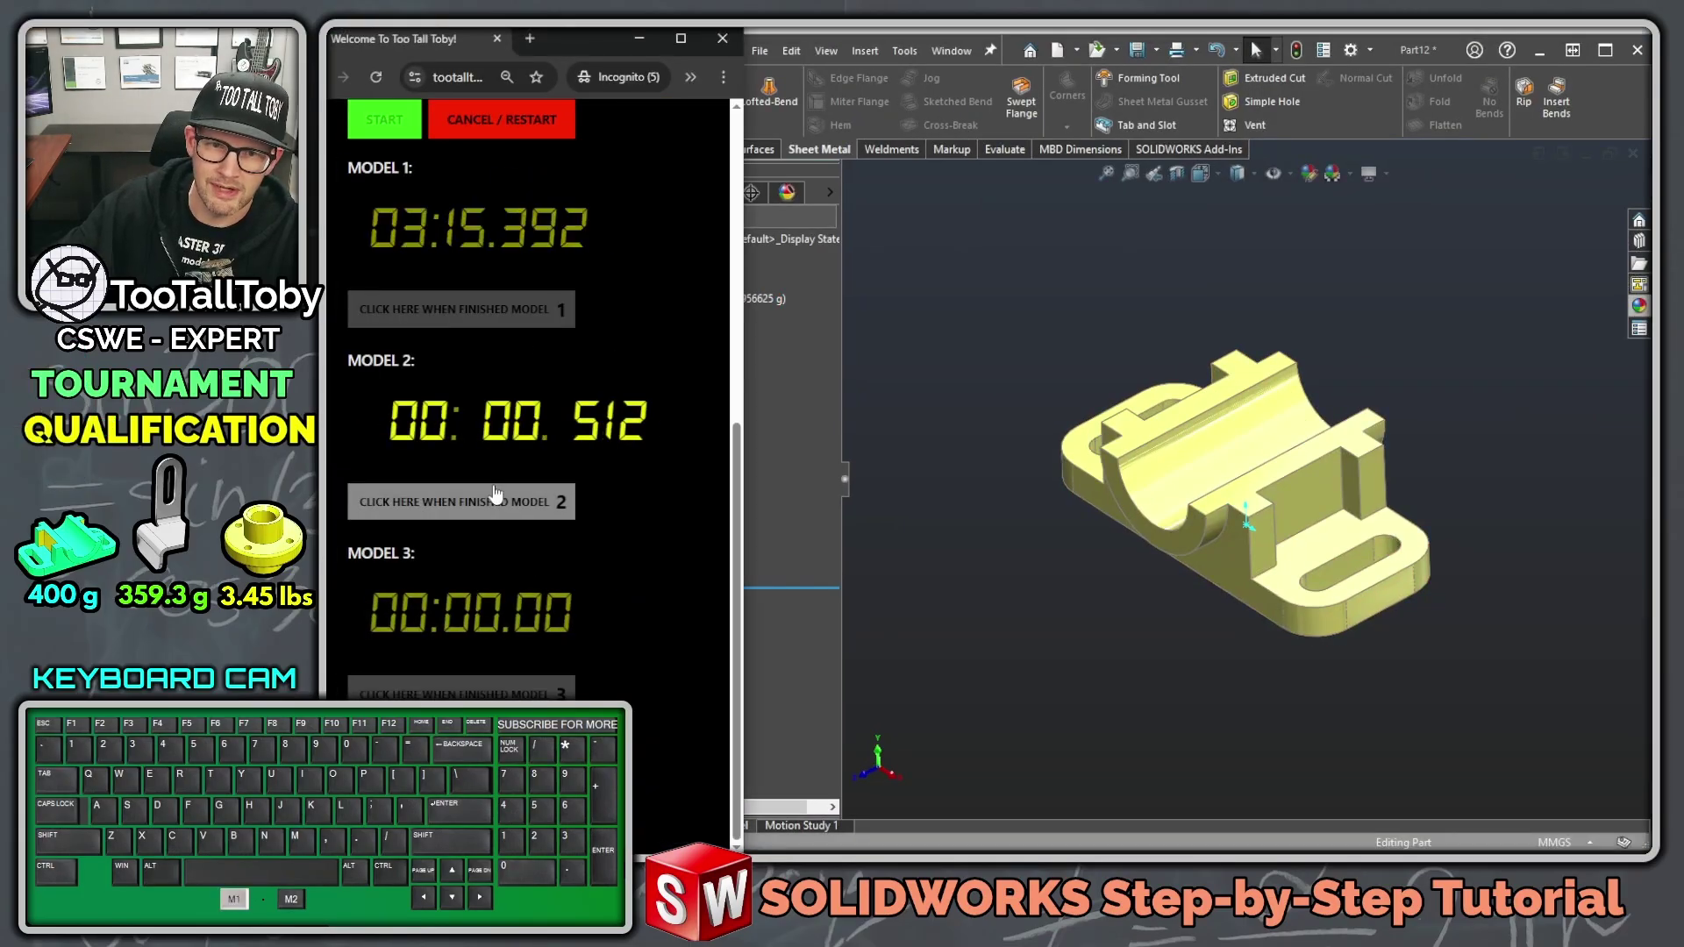
mouse_move(1667, 96)
mouse_down()
mouse_move(1455, 58)
mouse_move(1484, 53)
mouse_up()
key(alt+Tab)
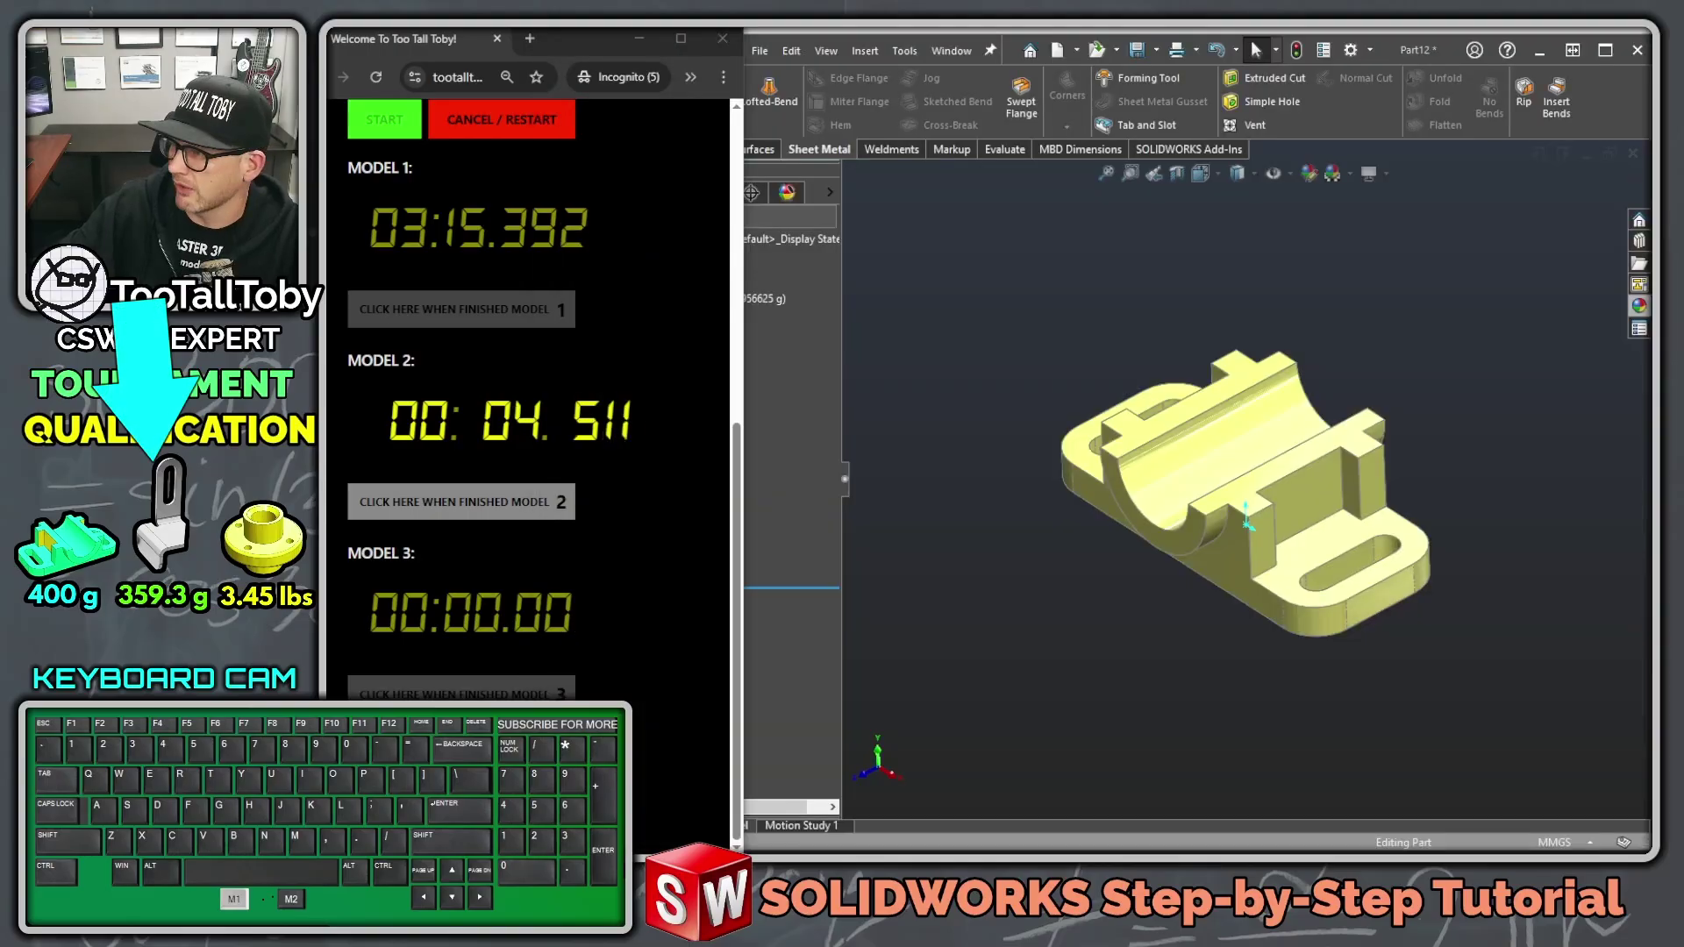
Step: Return to SOLIDWORKS and create a new part from the PLAIN CARBON STEEL template in MMGS units
click(1014, 258)
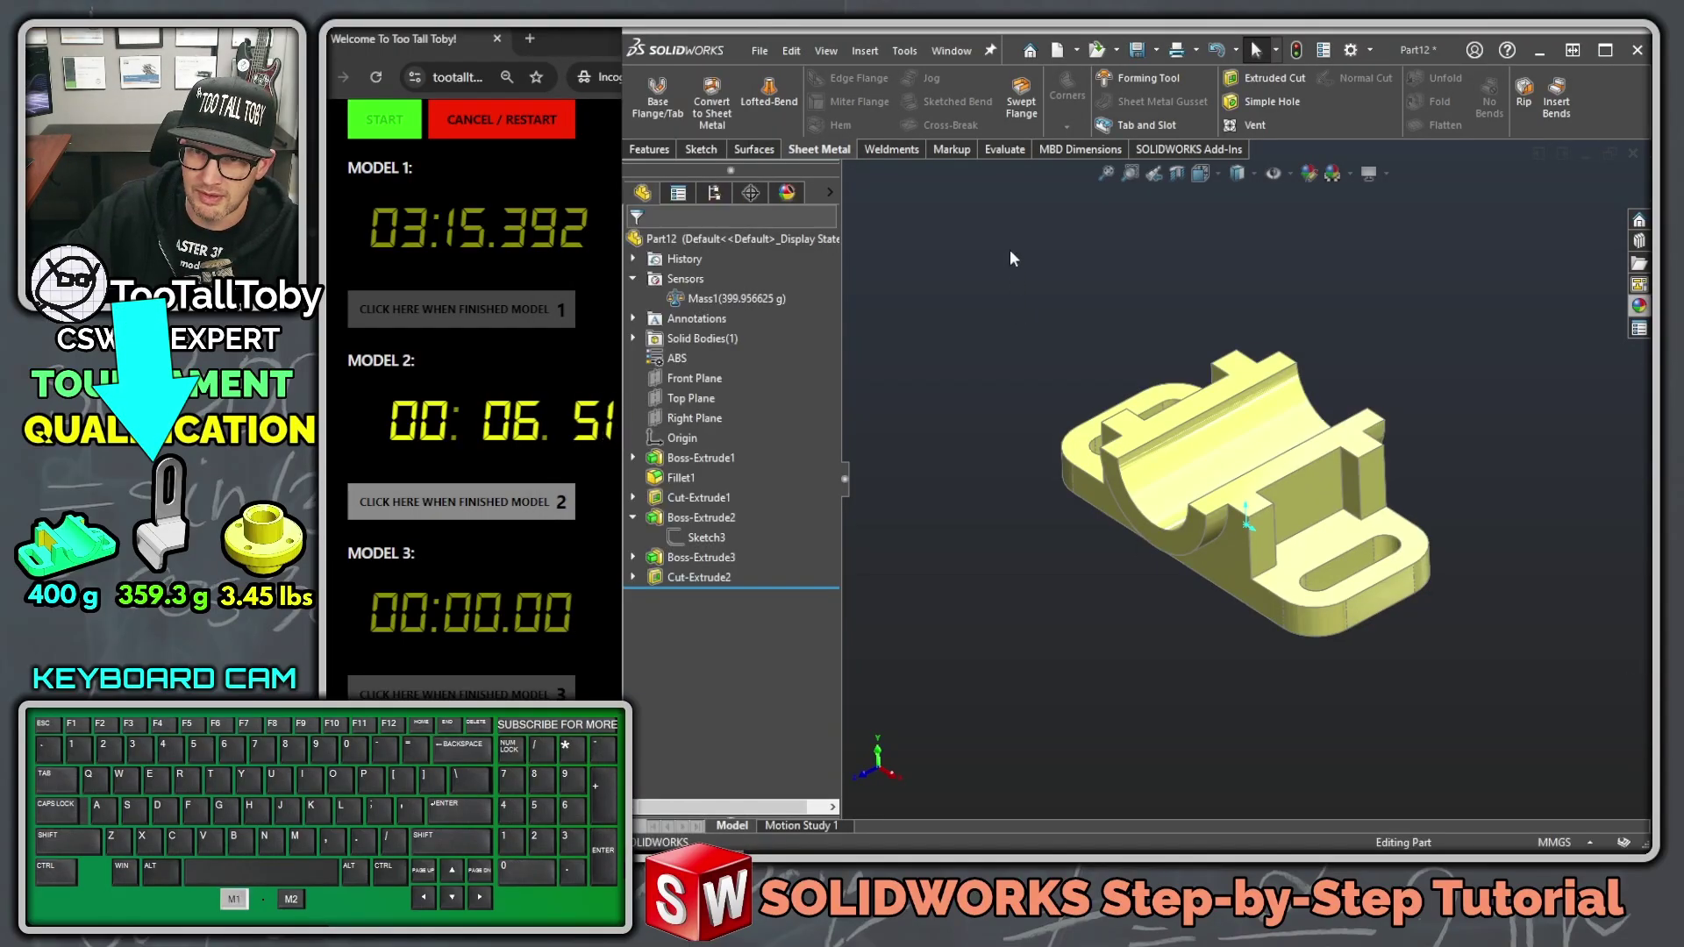
click(1057, 50)
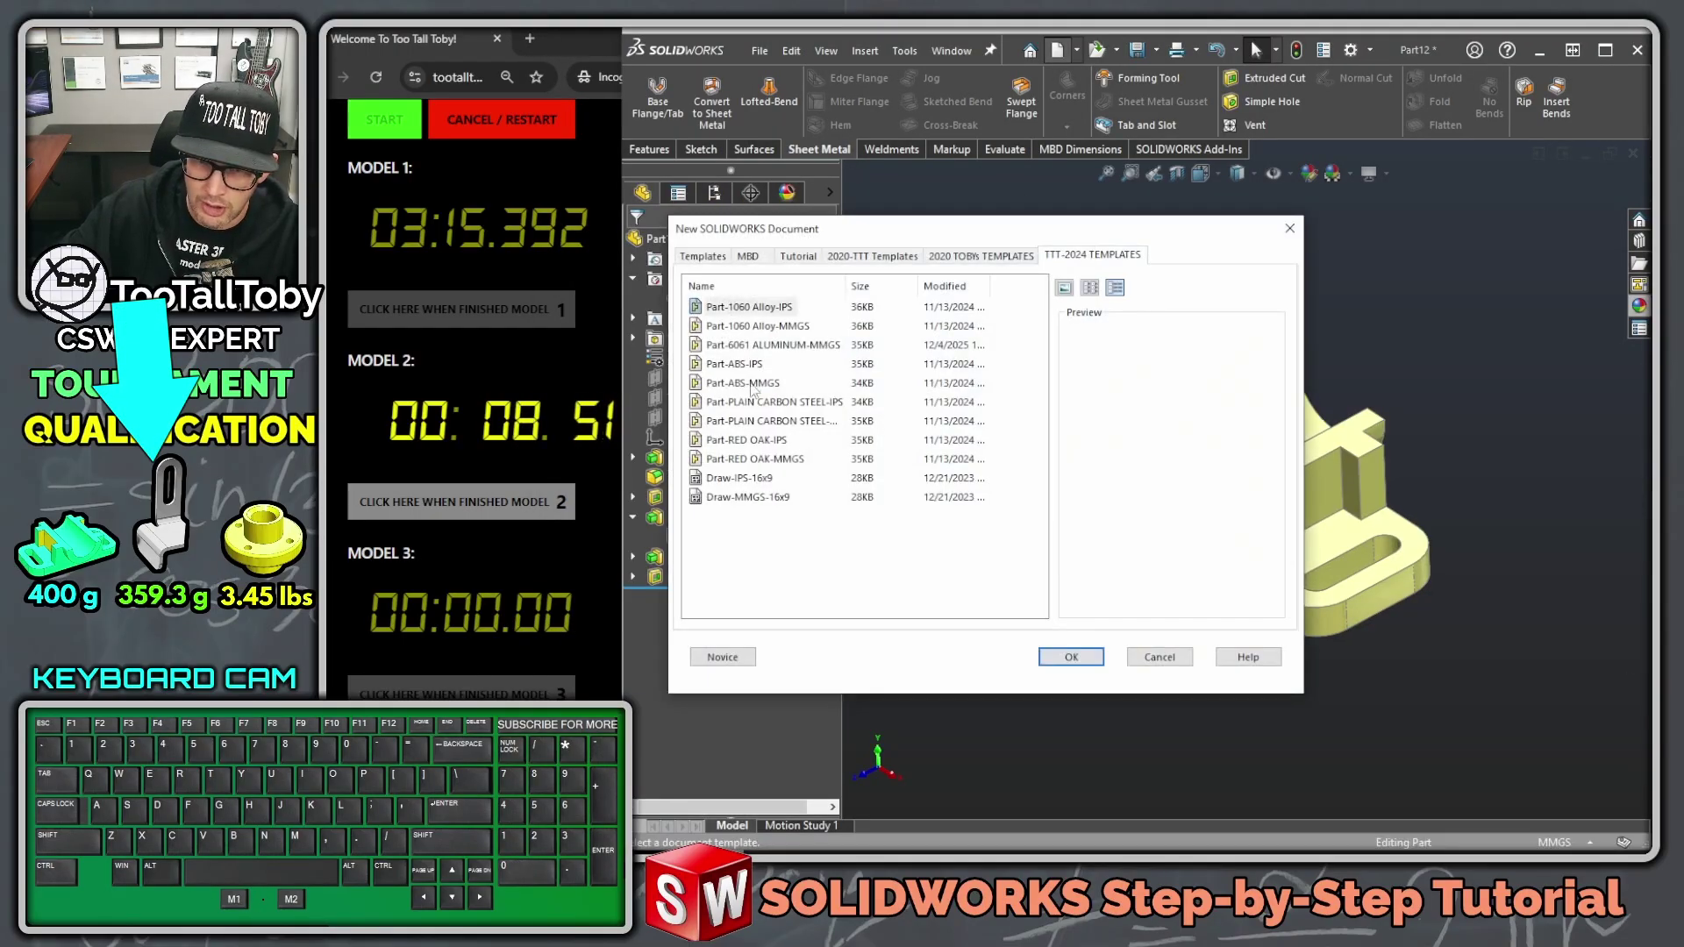
double_click(747, 422)
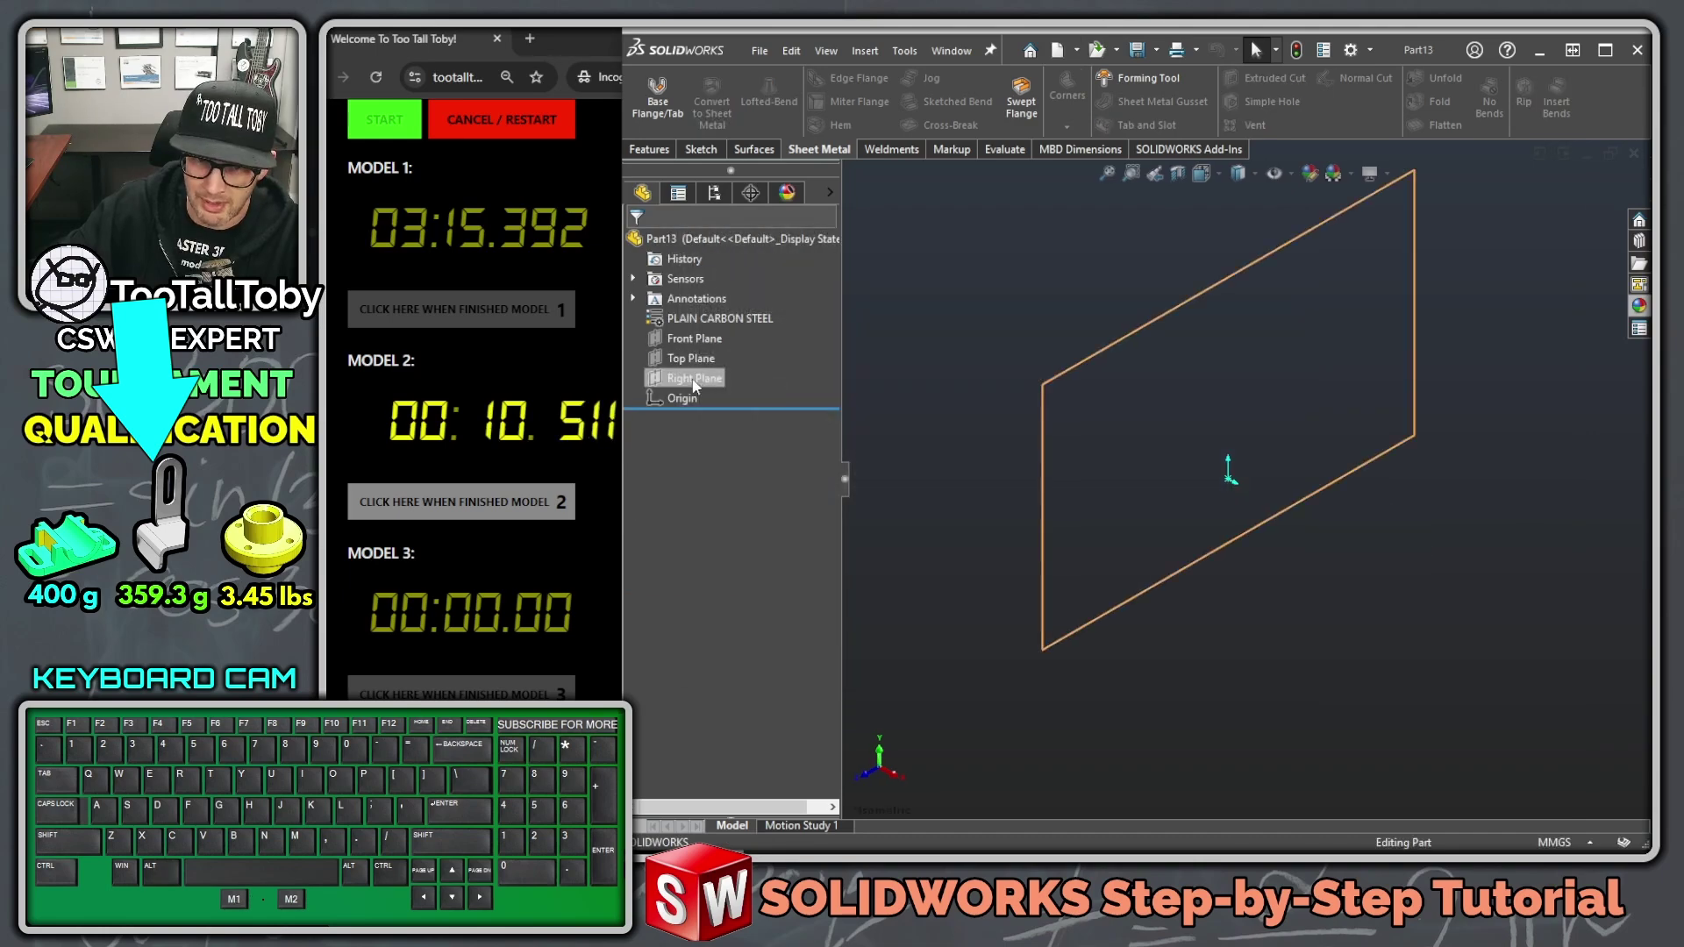
Step: On the Front Plane, sketch a corner rectangle from the origin, 38 mm high and 70 mm wide, with its lower and right sides as construction lines
click(693, 341)
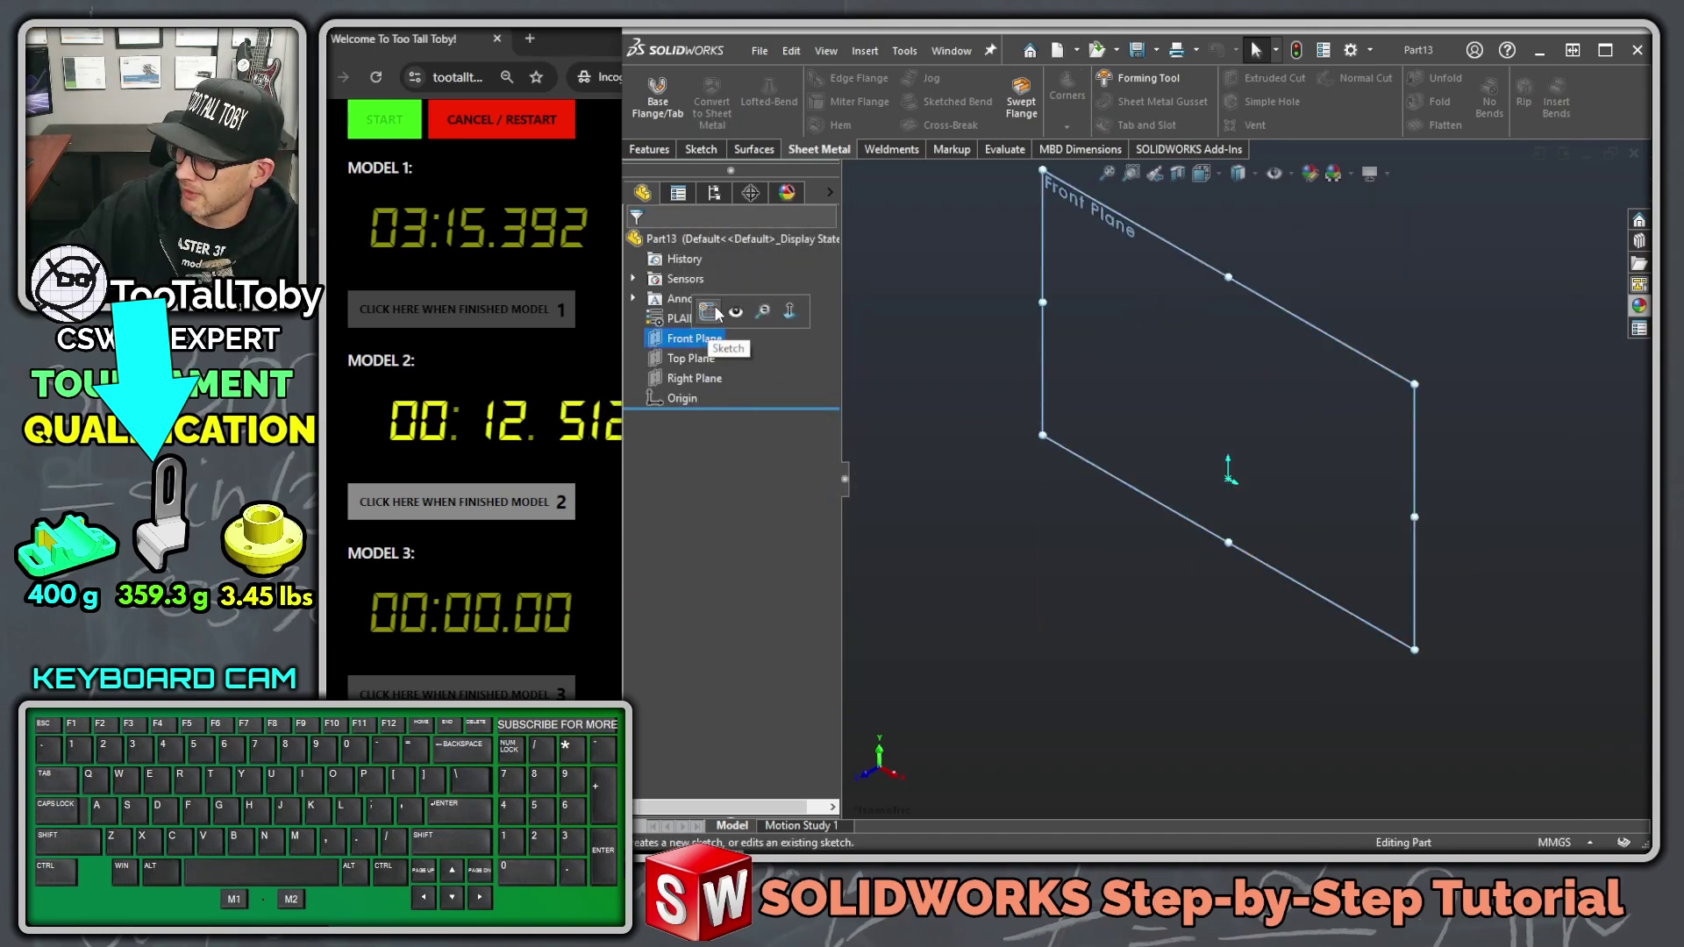
click(710, 313)
key(s)
click(1179, 340)
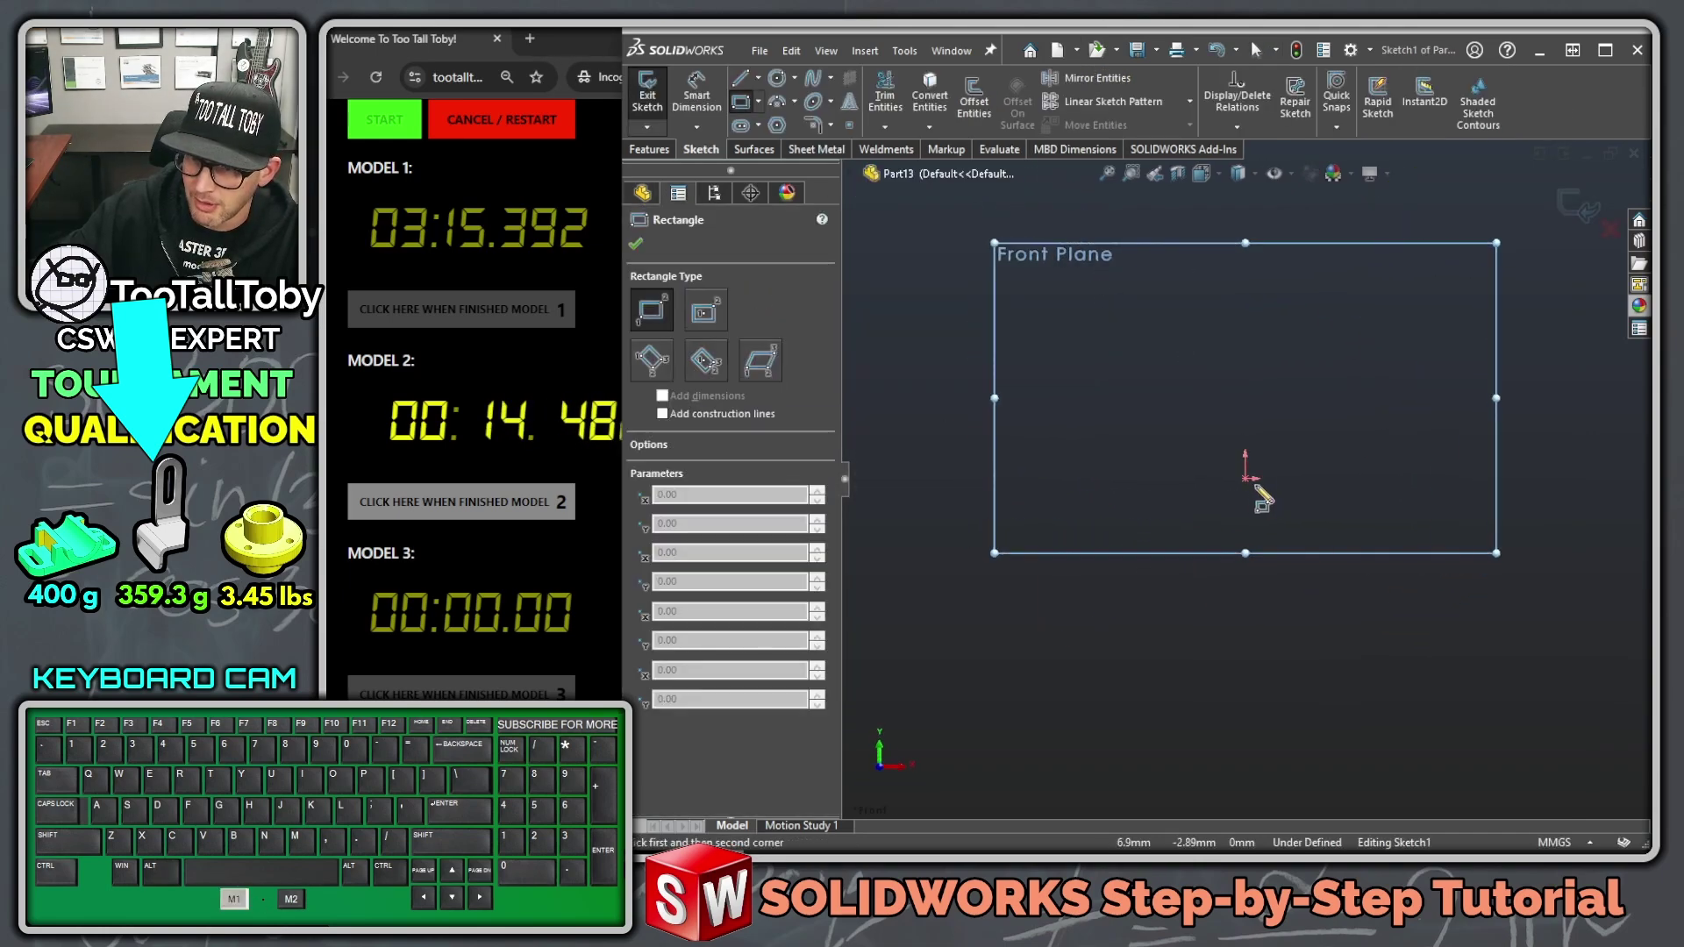
click(1246, 479)
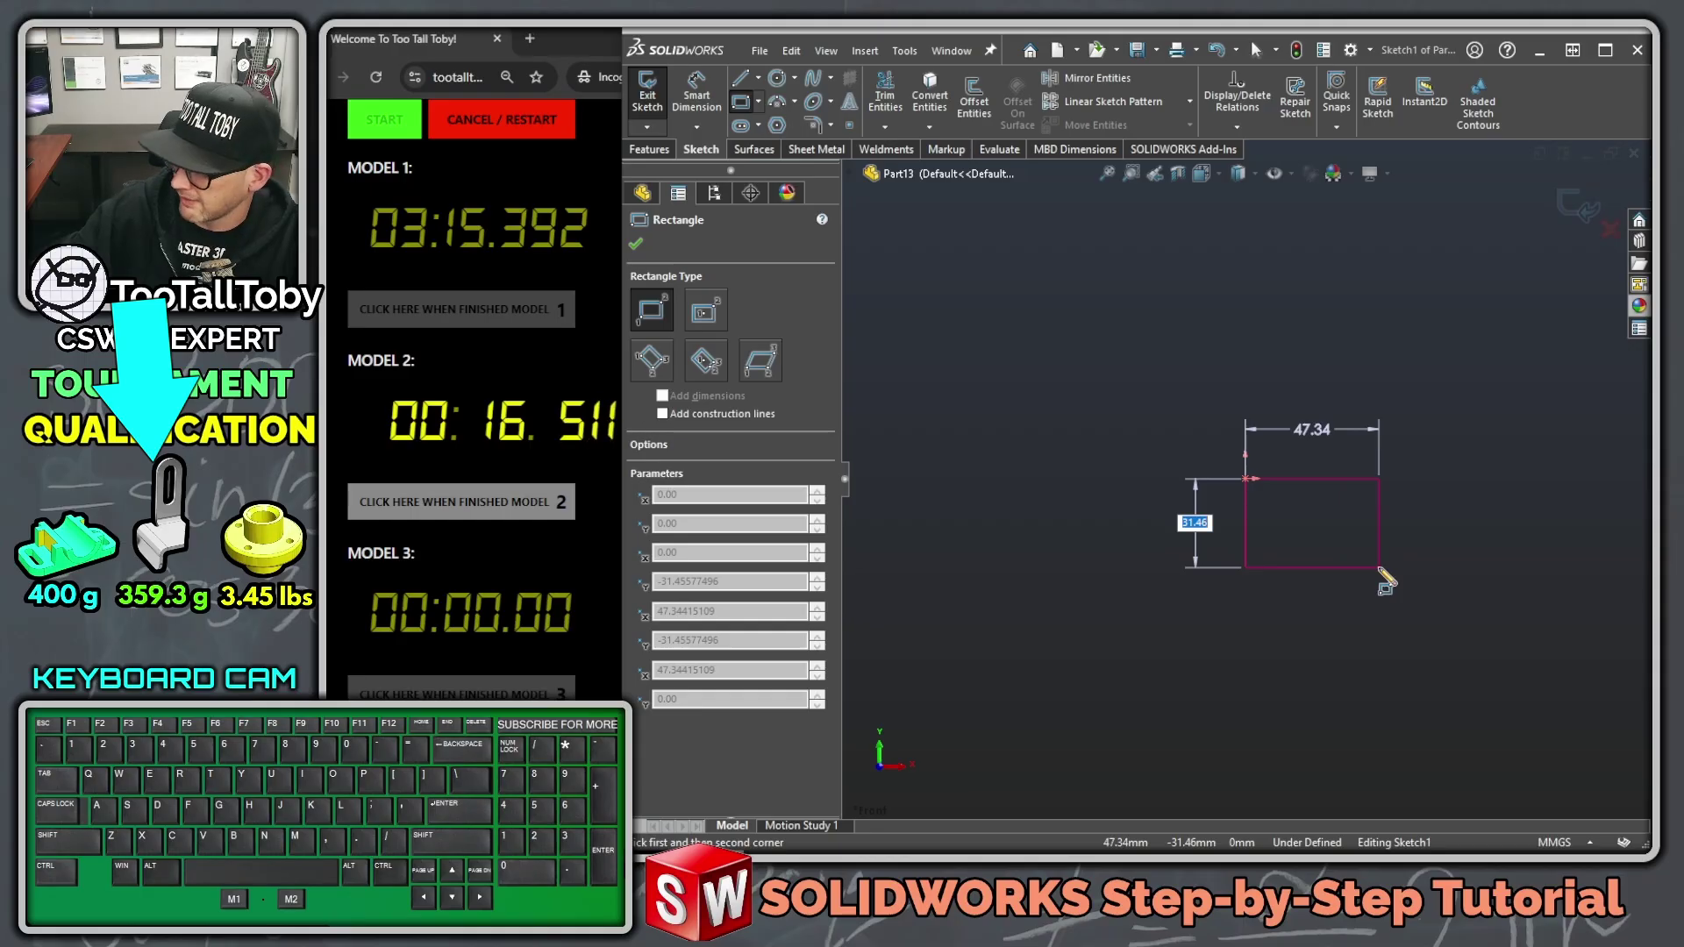
text(38)
key(Return)
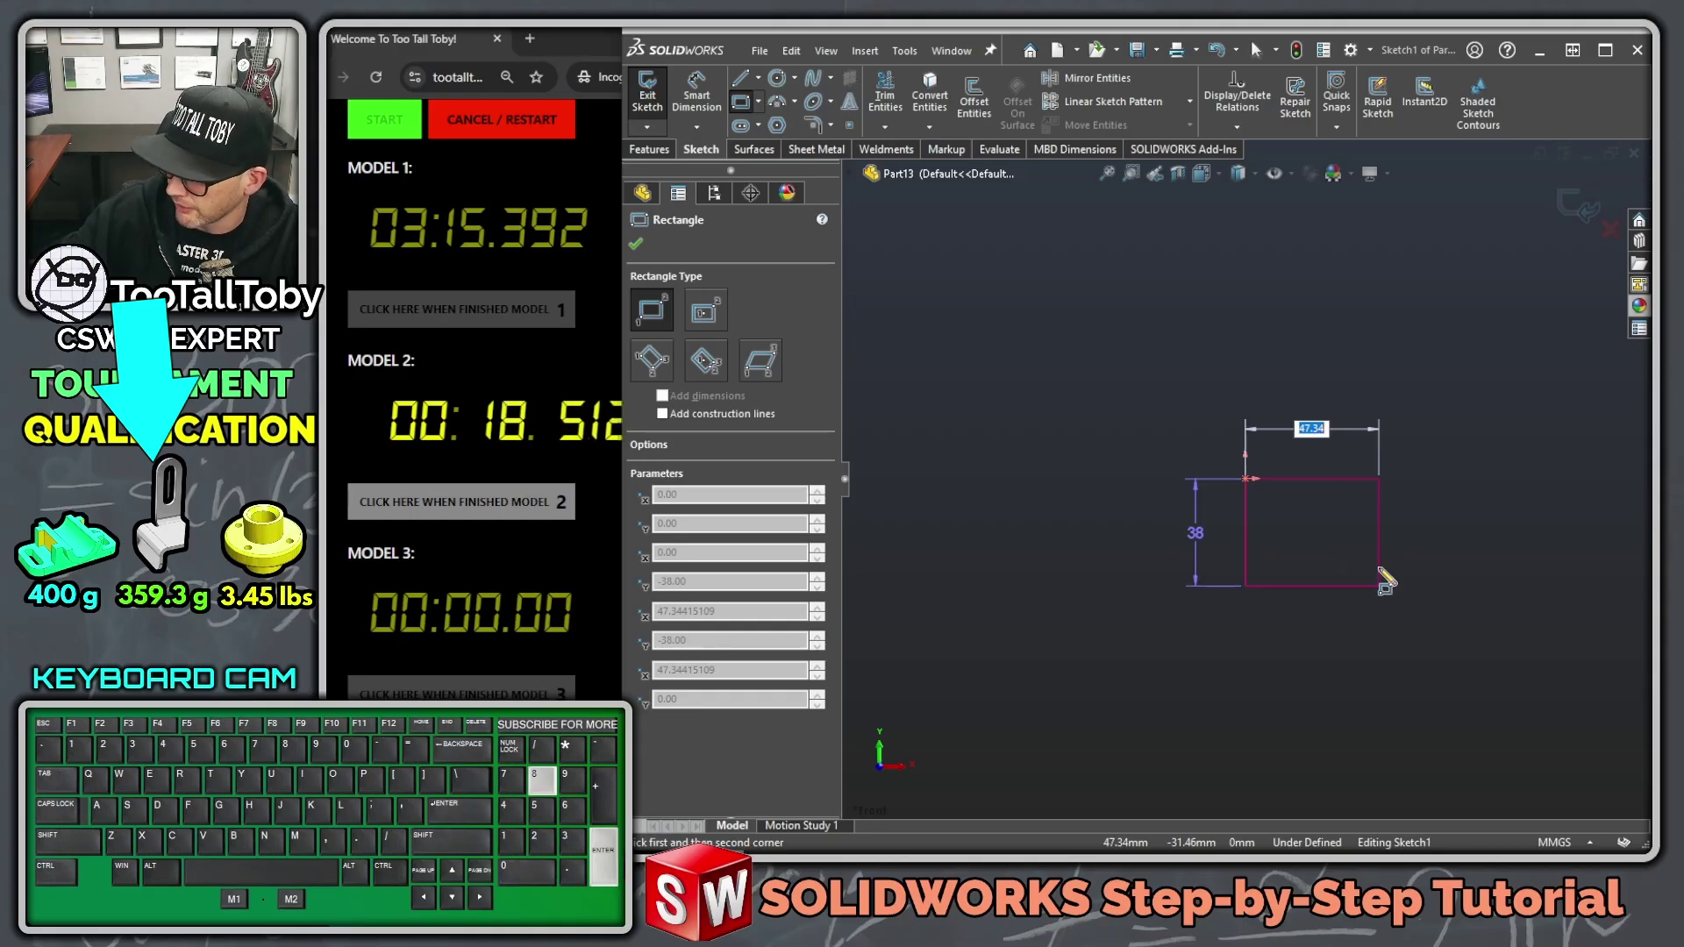
text(70)
key(Return)
key(Escape)
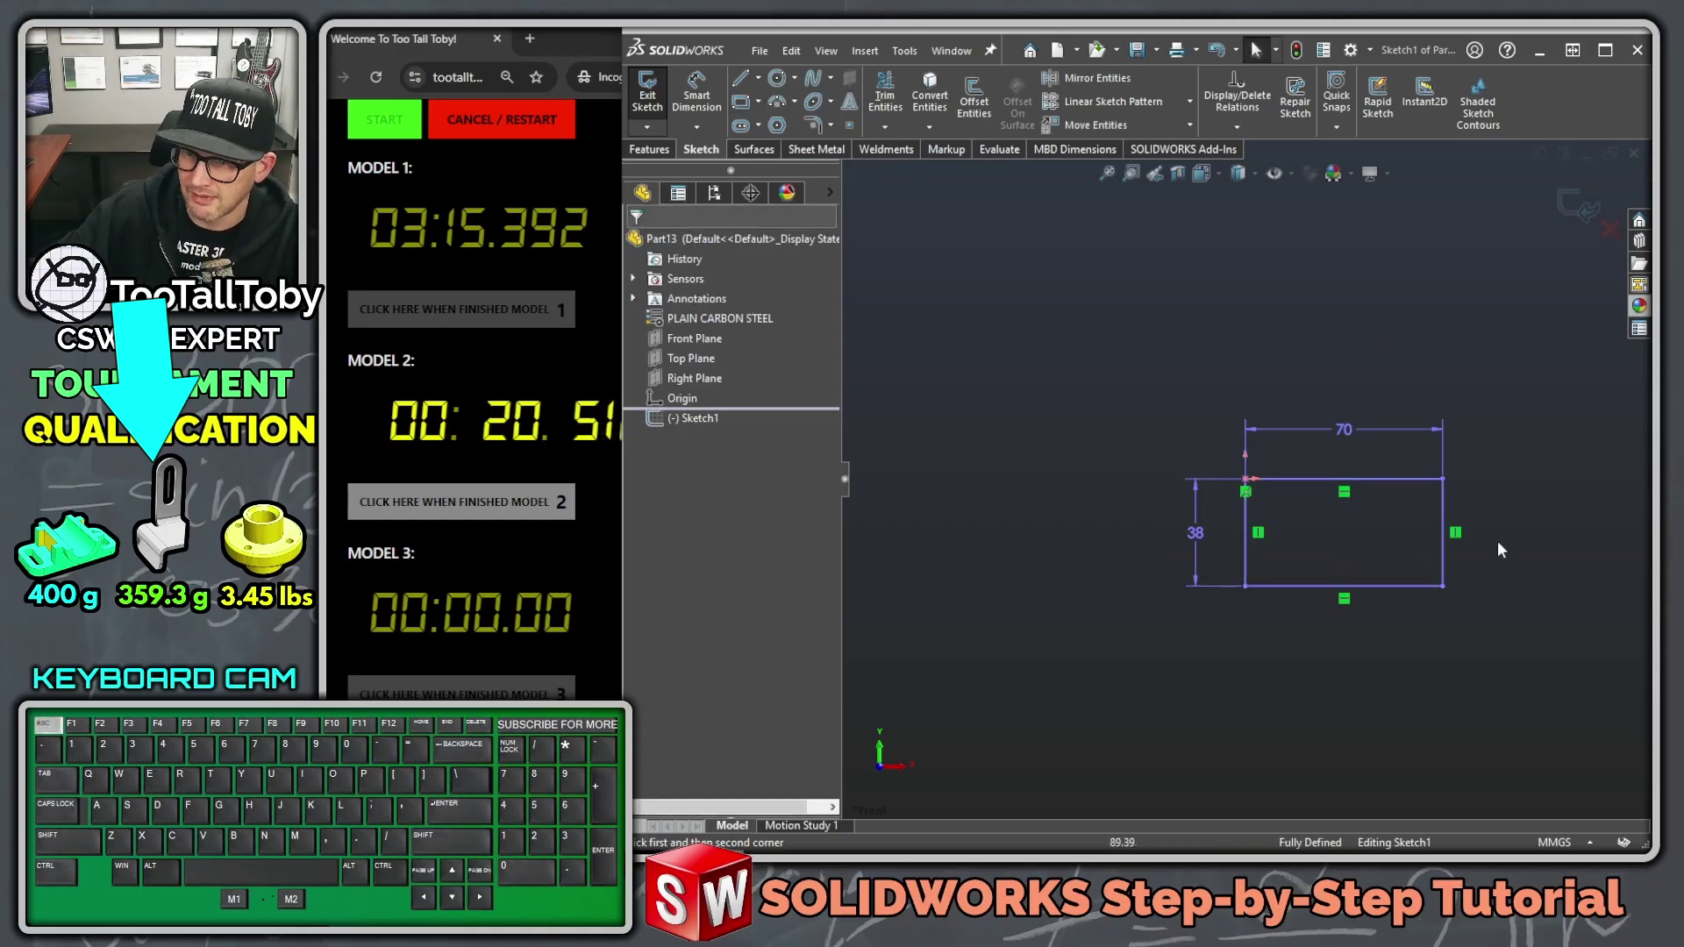
drag(1498, 550, 1381, 603)
key(q)
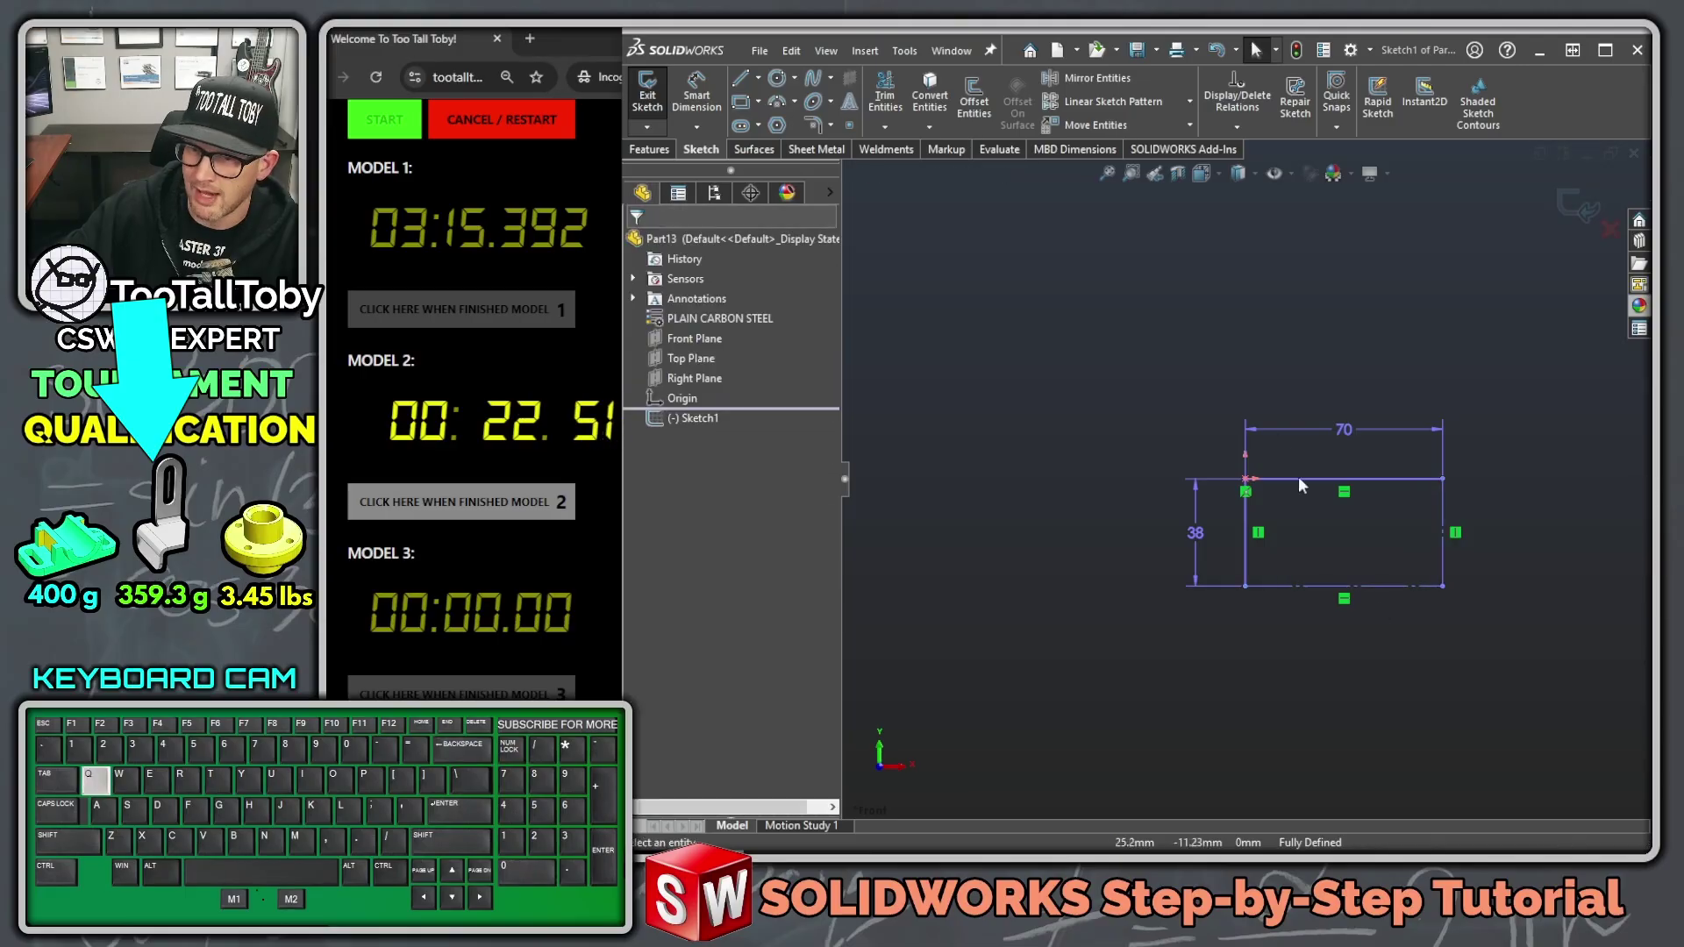
Step: Create a sheet metal base flange from the L-shaped profile, 80 mm deep and 5 mm thick, with a 7 mm bend radius
middle_drag(1165, 398, 1419, 518)
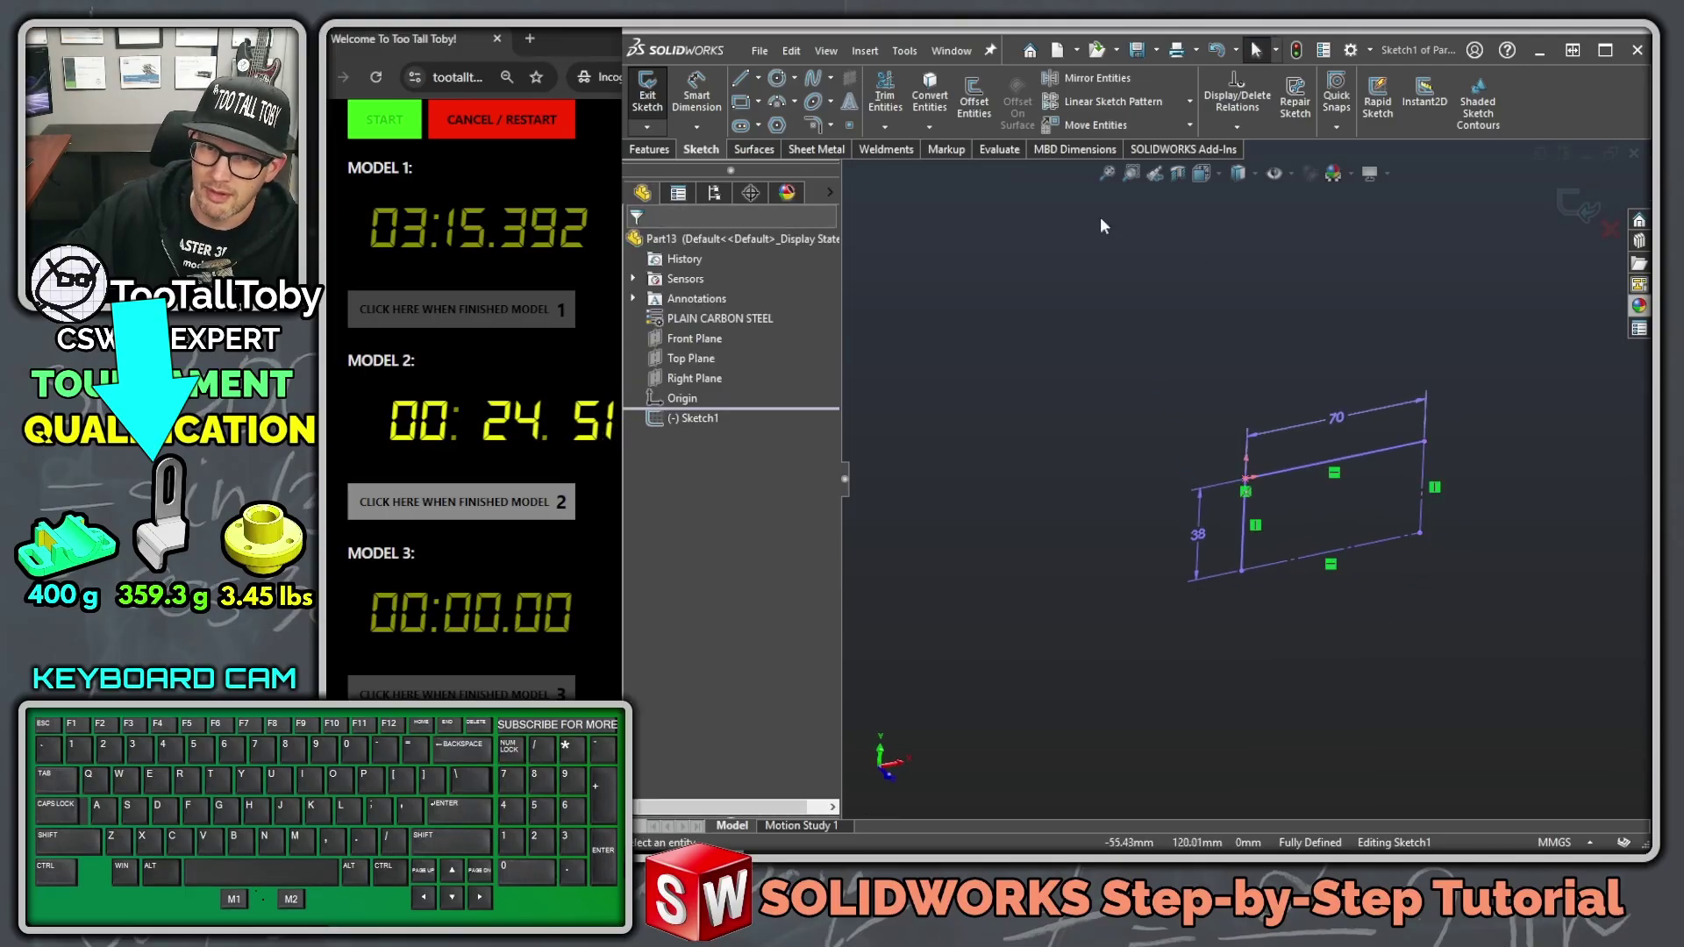
click(794, 152)
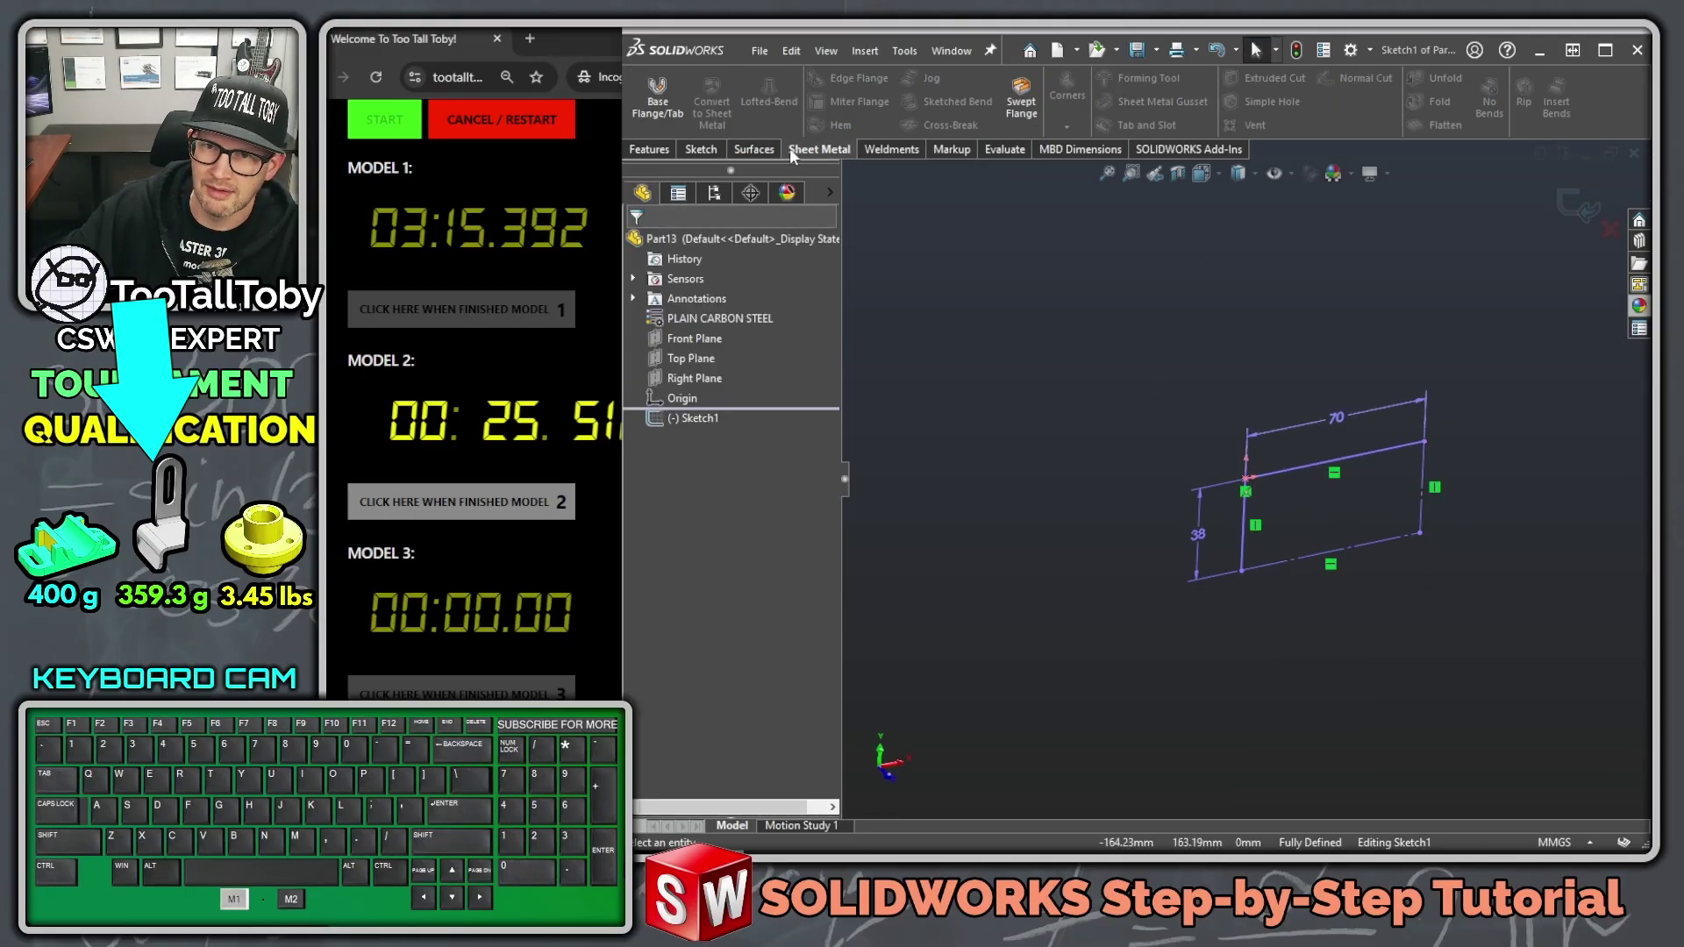
click(657, 96)
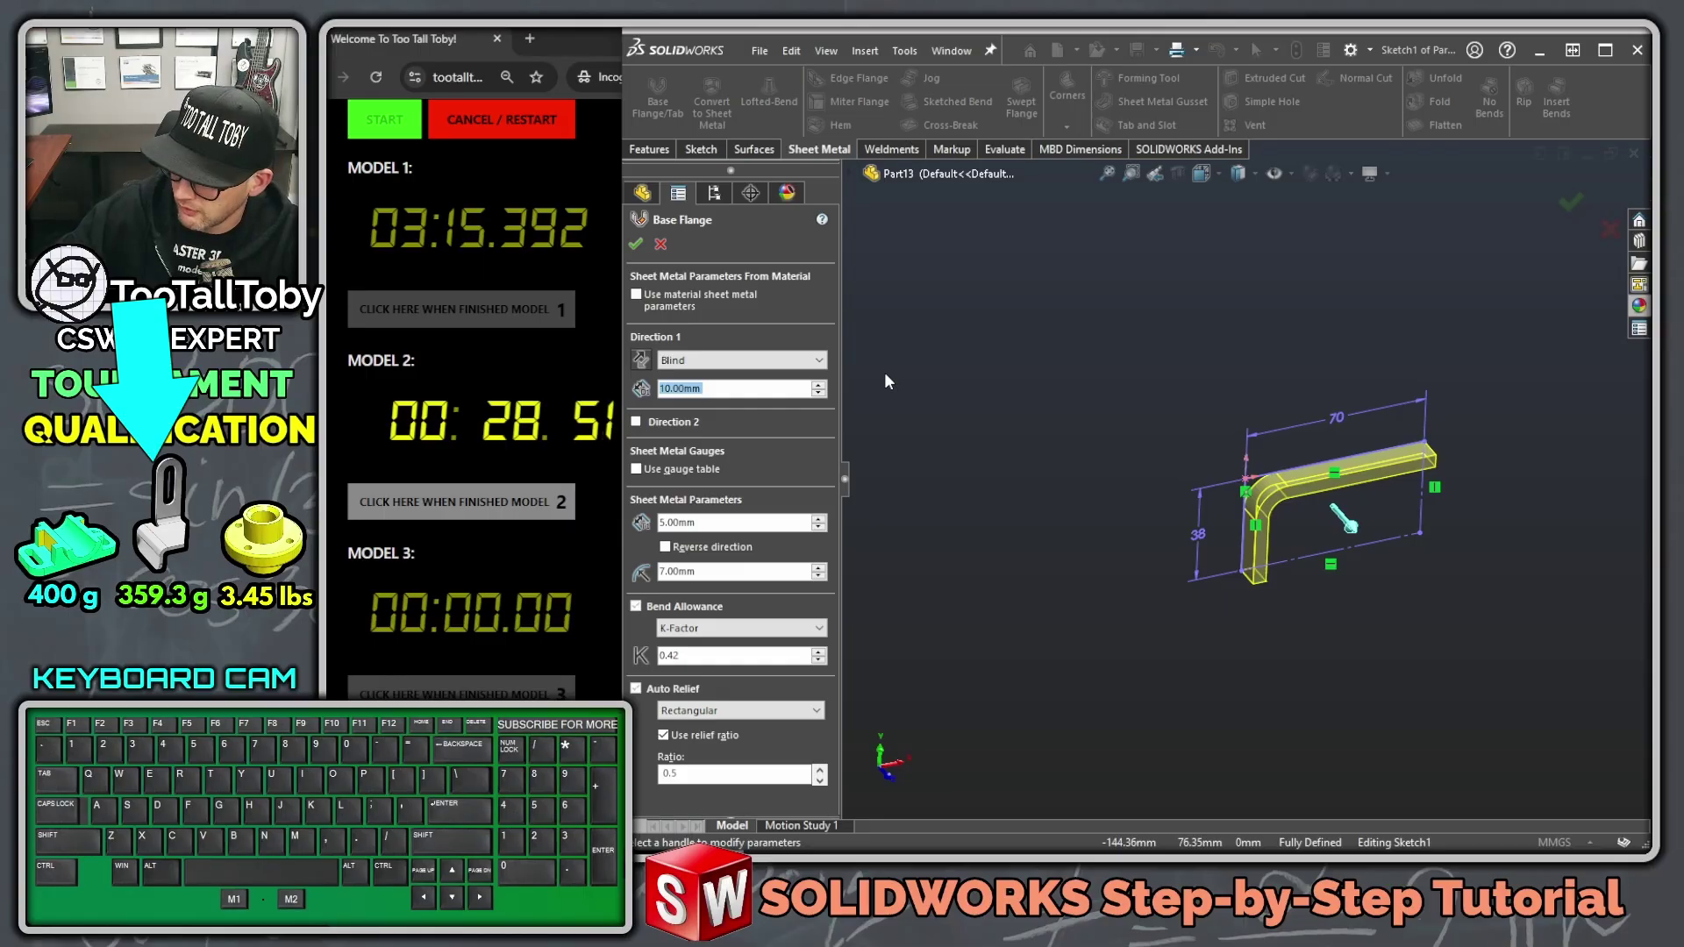
text(80)
key(Return)
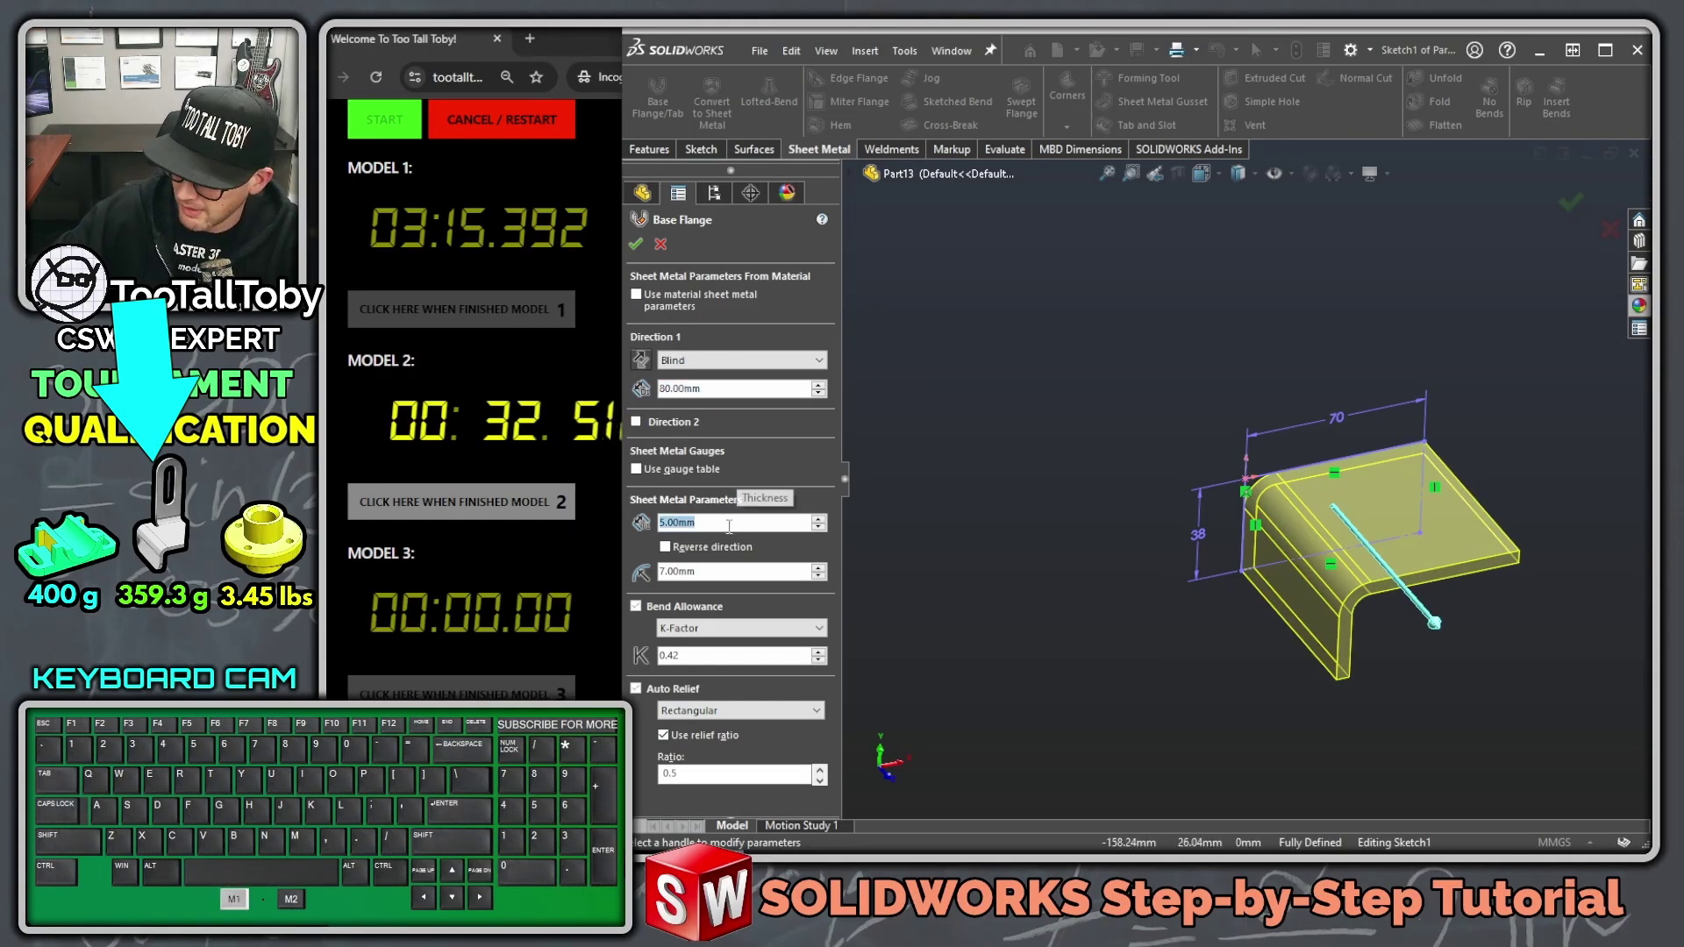
key(Tab)
text(7)
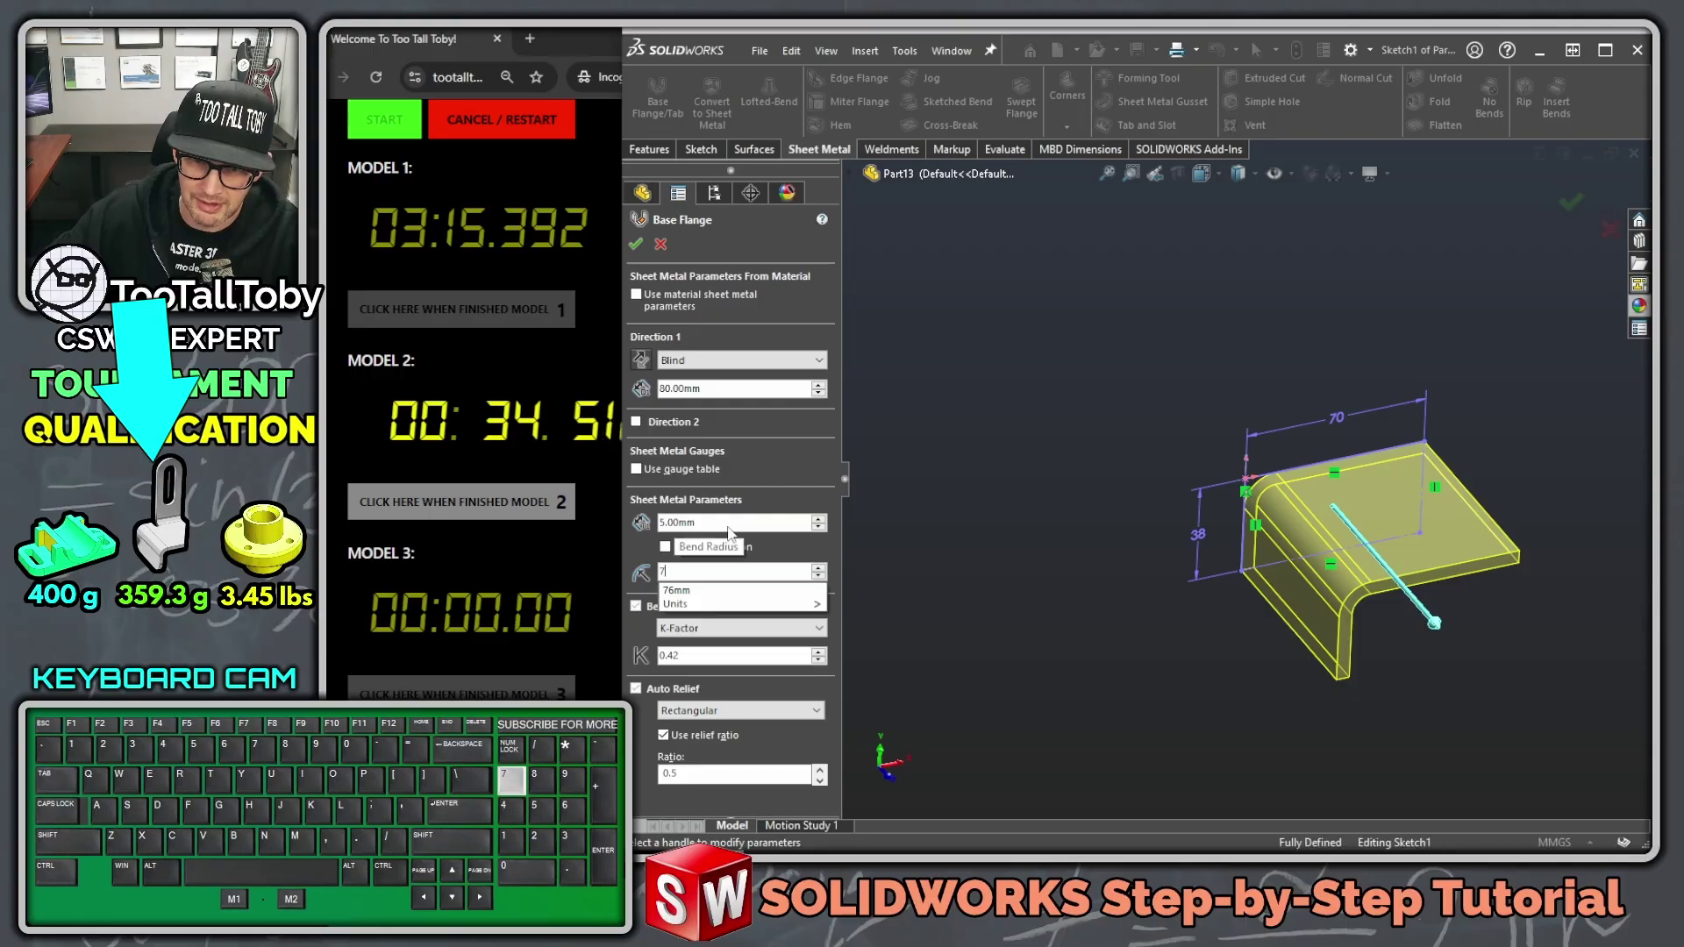
key(Return)
key(Return)
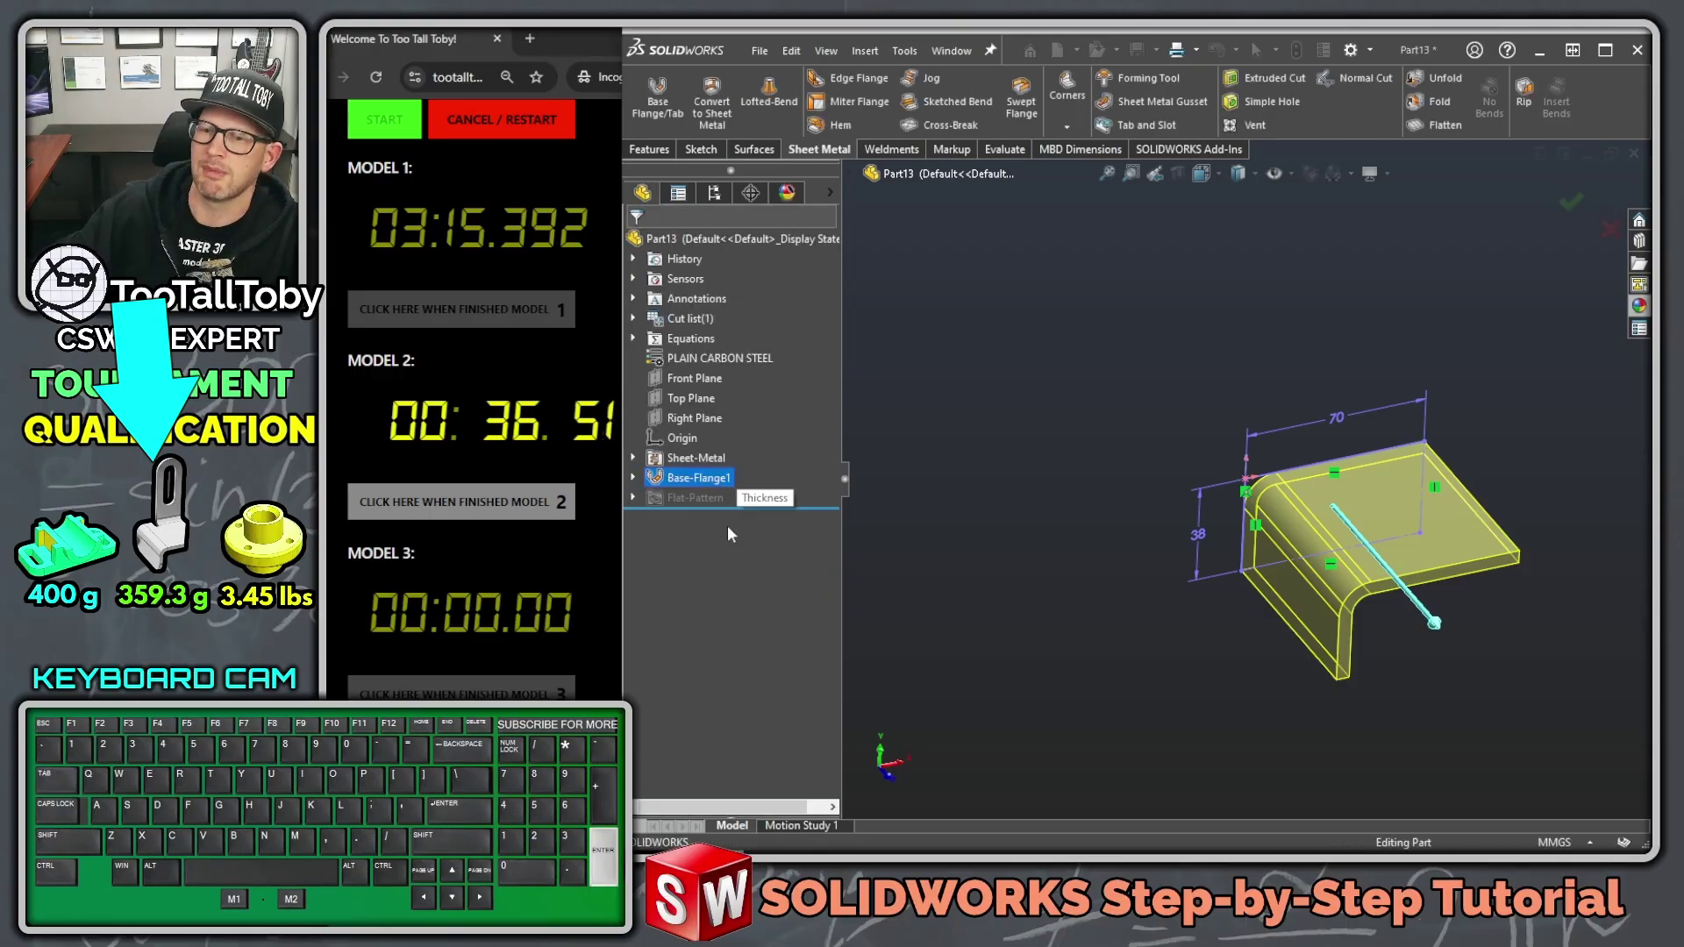
Step: On the flange's top face, sketch a closed triangle at the front outer corner, running 33 mm along the front edge and up the outer edge
click(1443, 522)
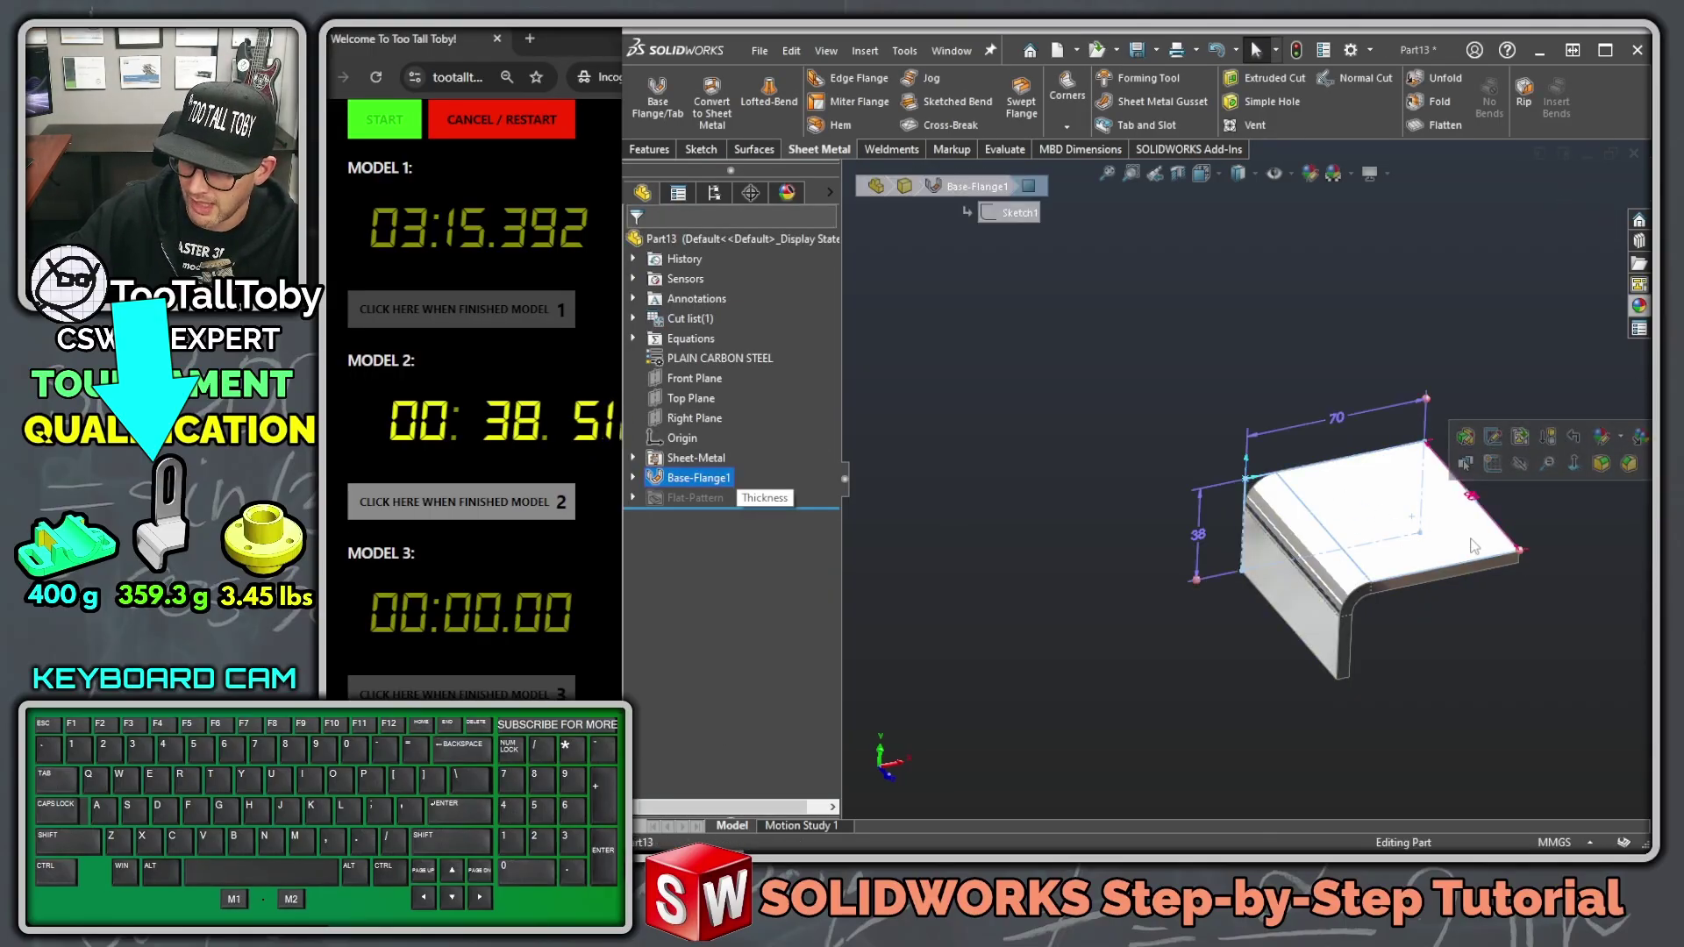
click(1535, 495)
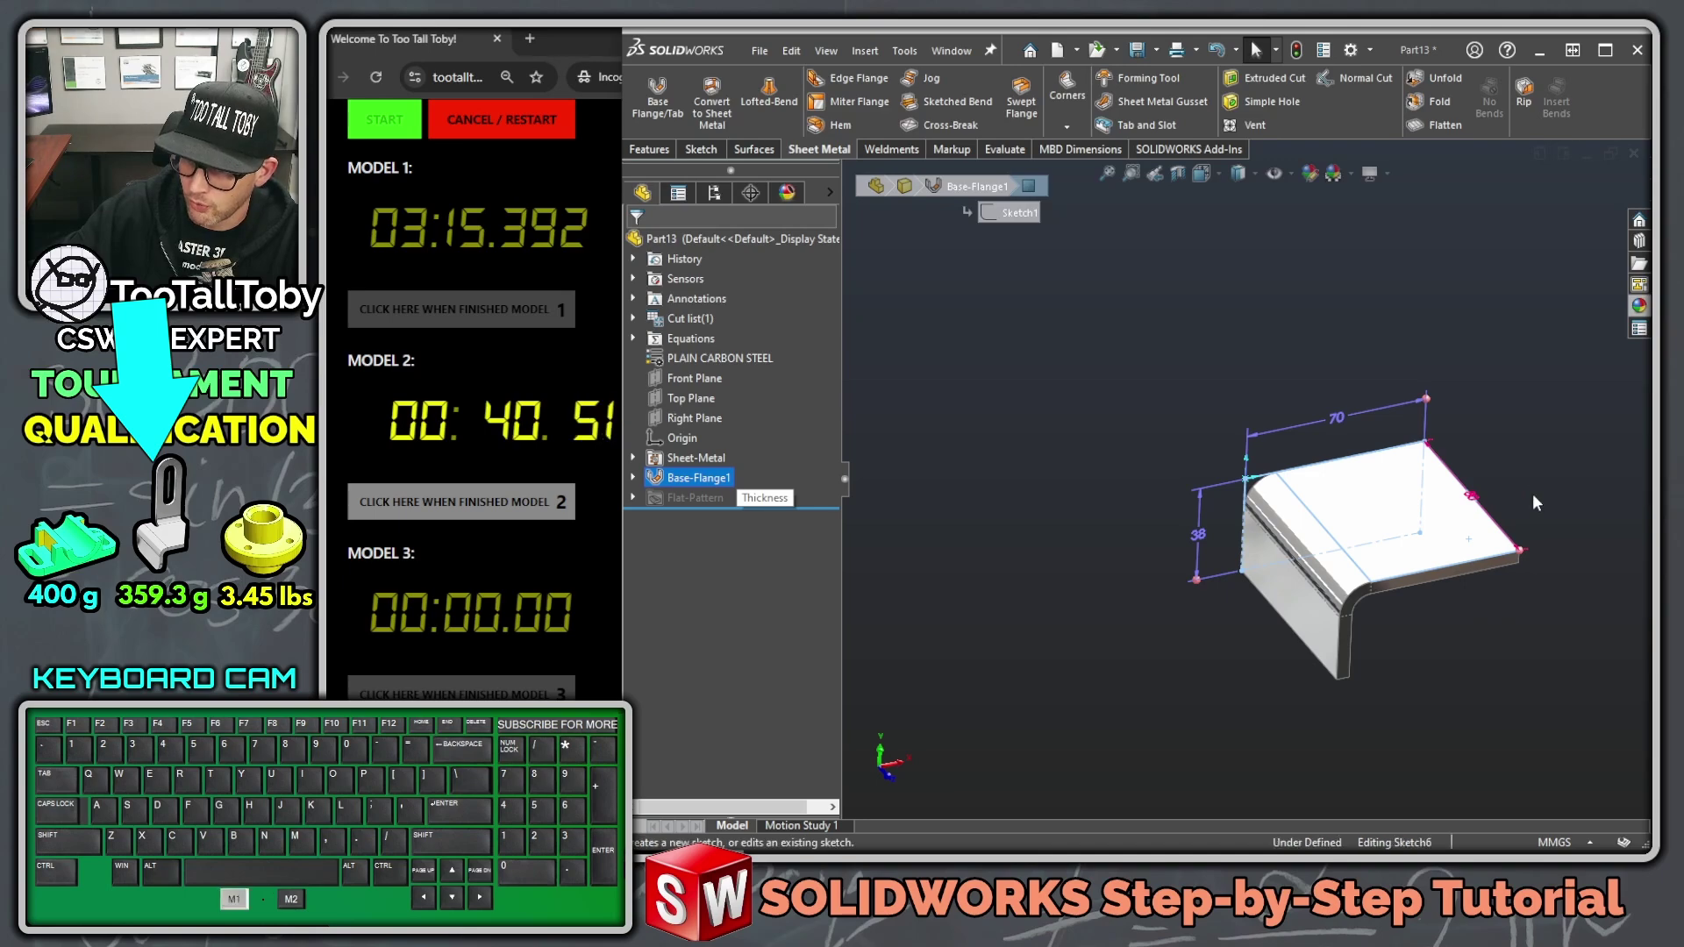
key(s)
click(1516, 545)
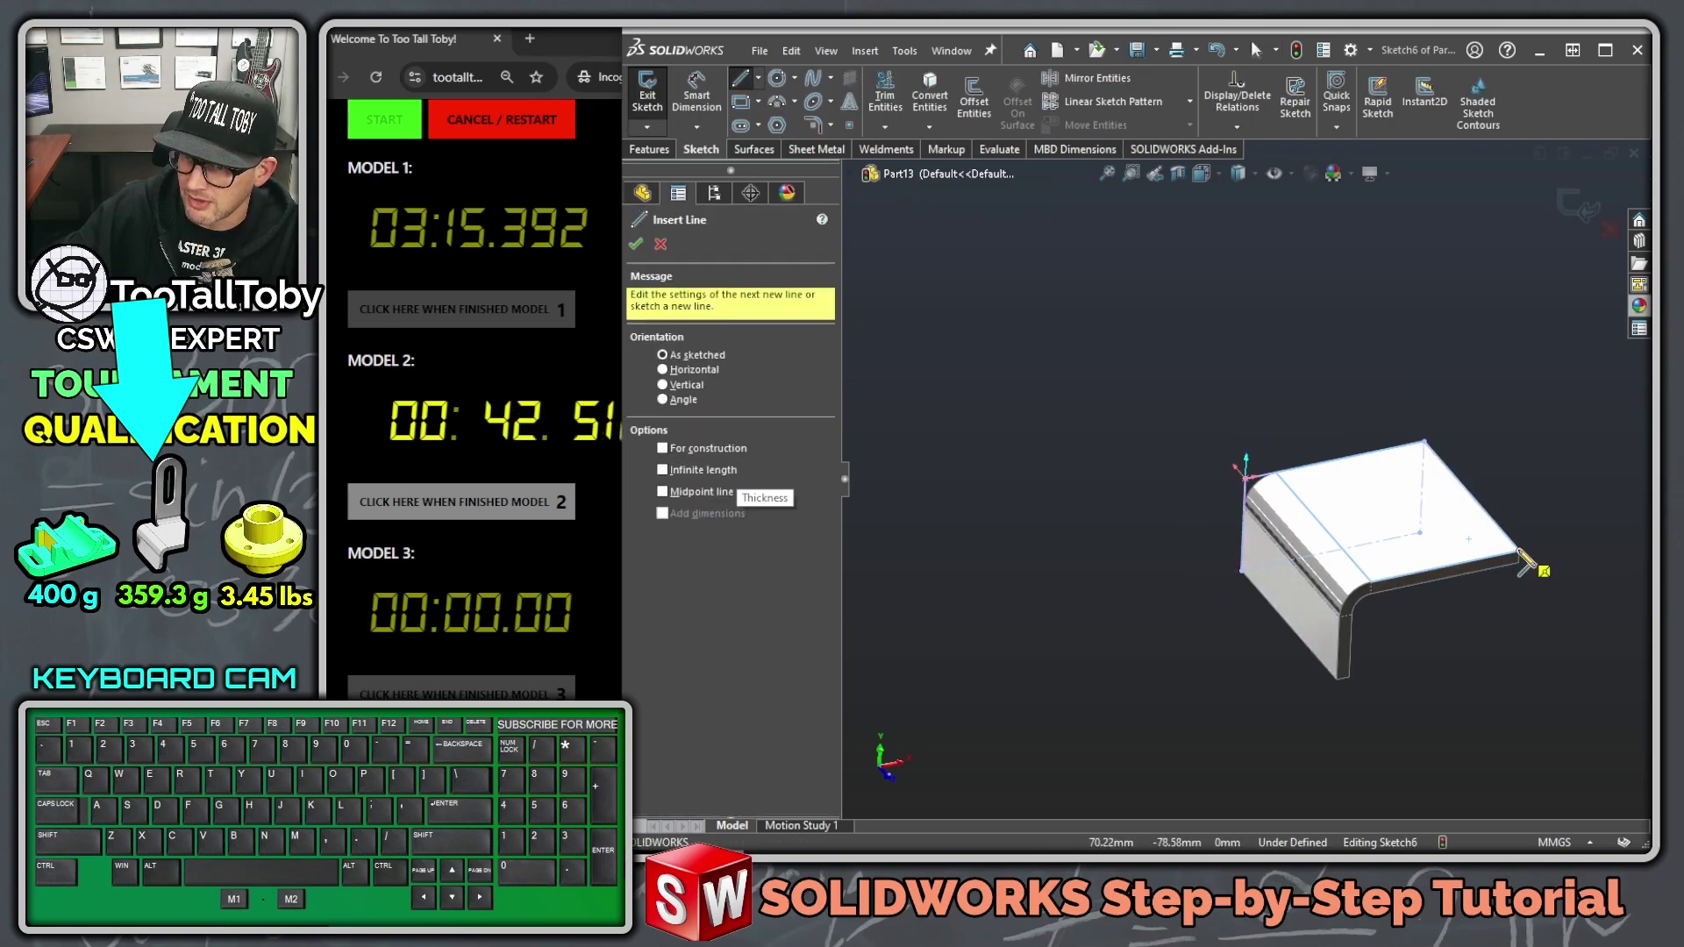
click(1520, 553)
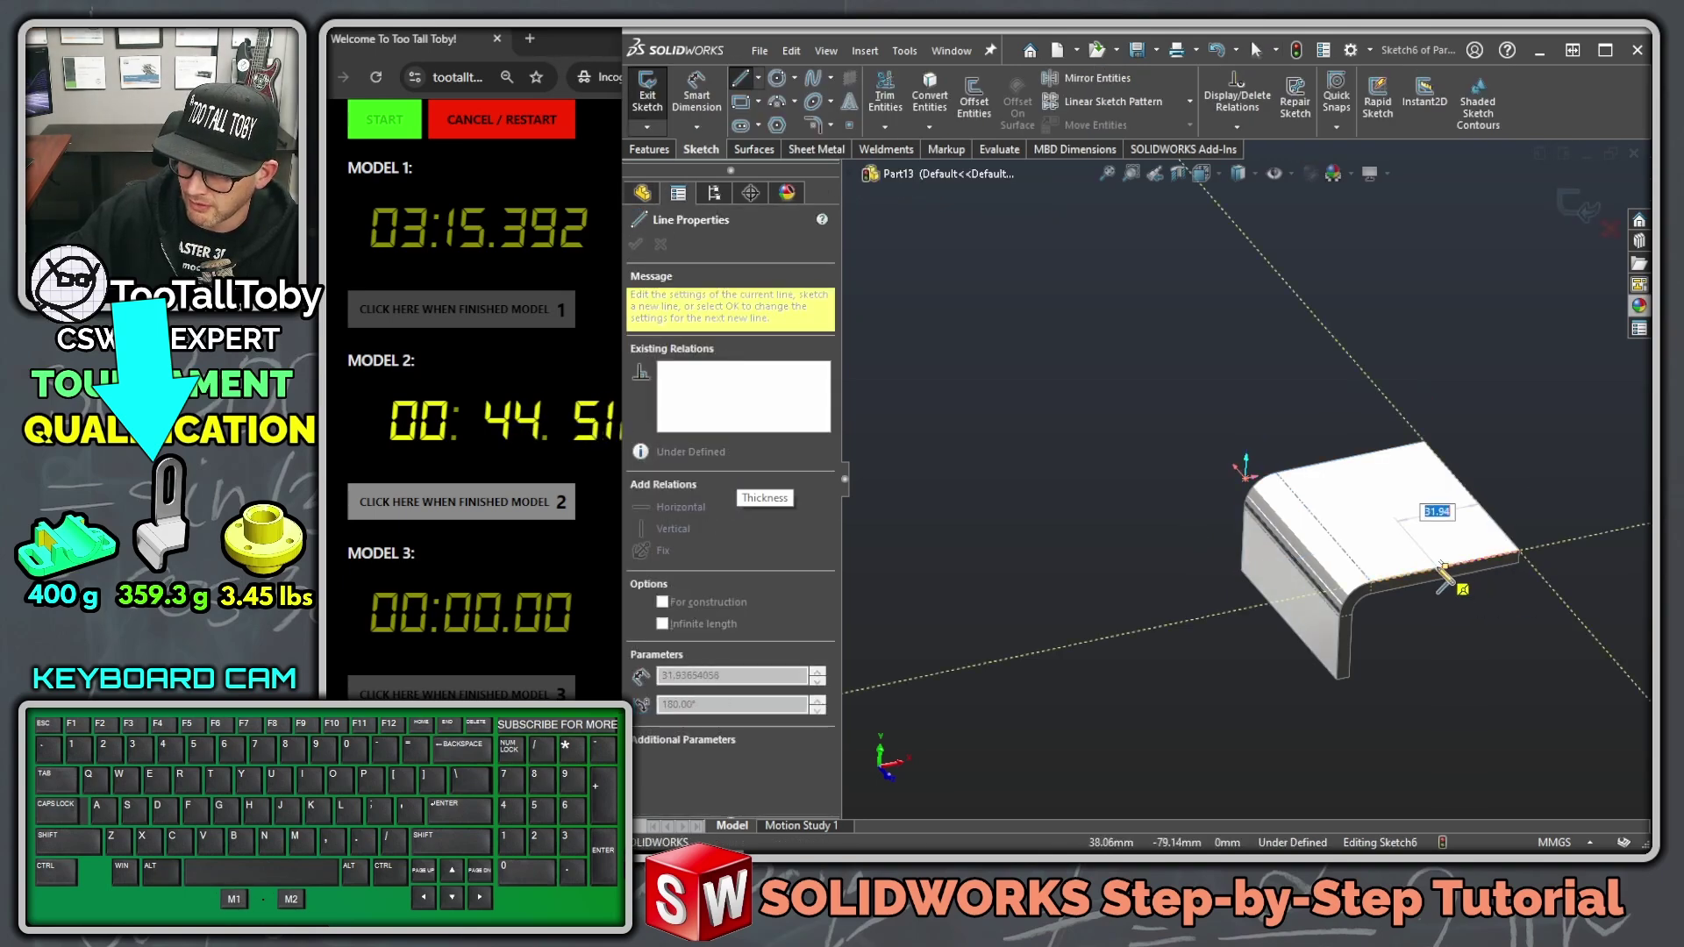
key(Return)
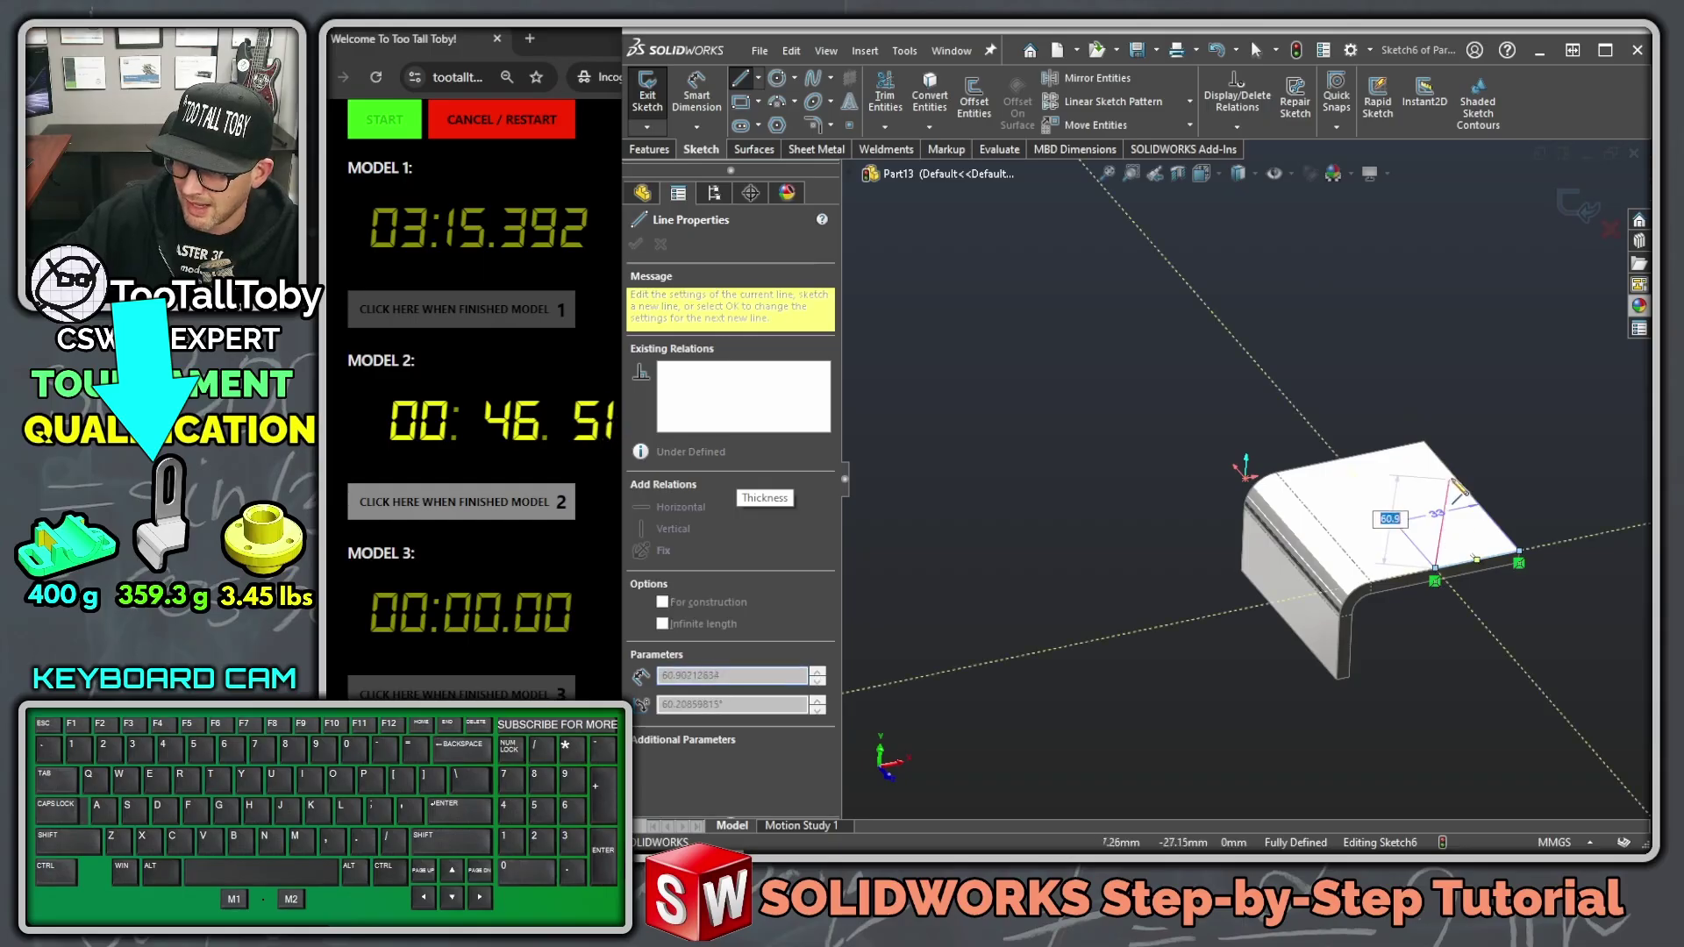
click(1455, 488)
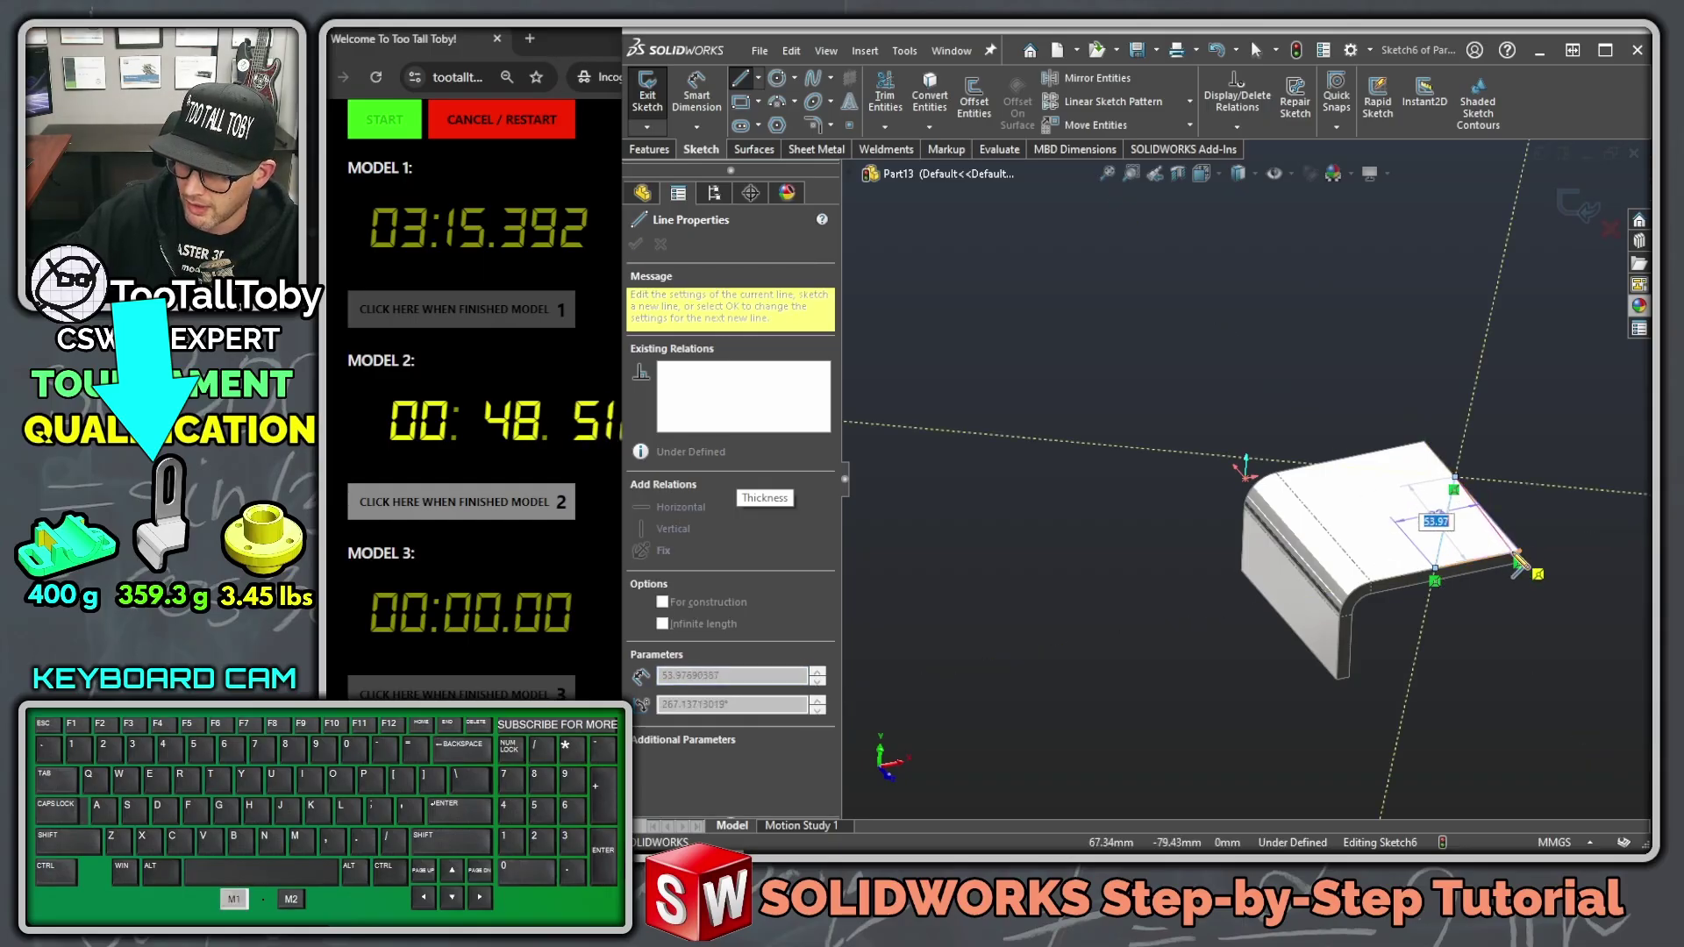
click(1522, 558)
Step: Dimension the angle between the triangle's 33 mm line and its sloped line to 60°
key(s)
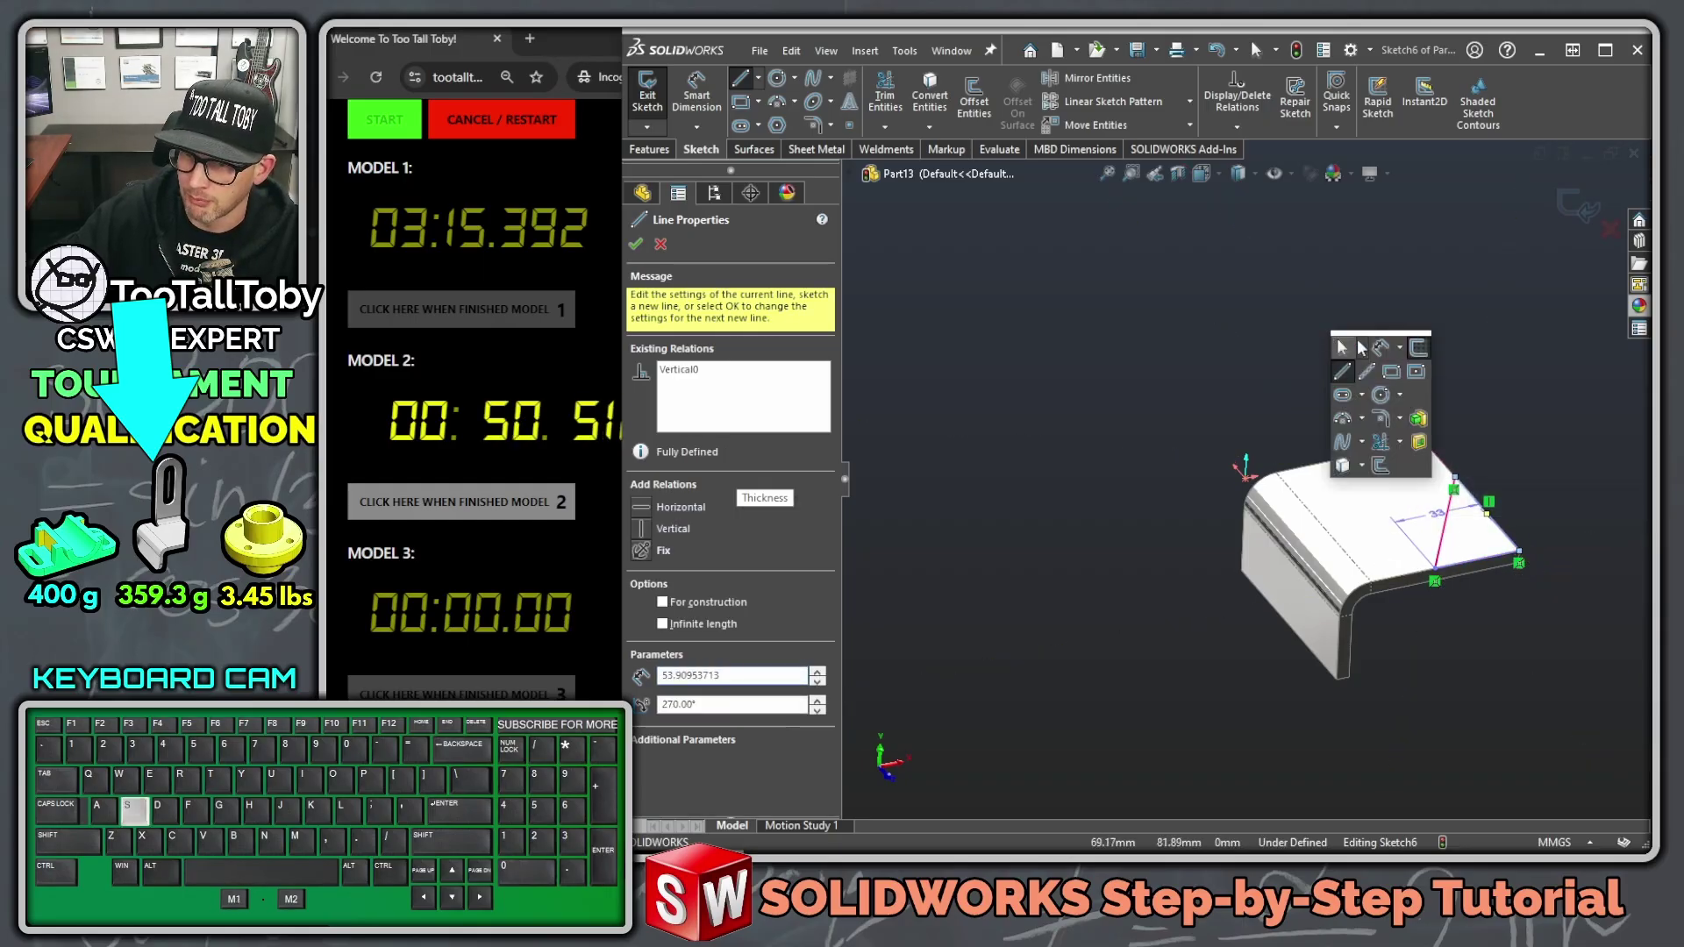
click(1379, 349)
click(1470, 559)
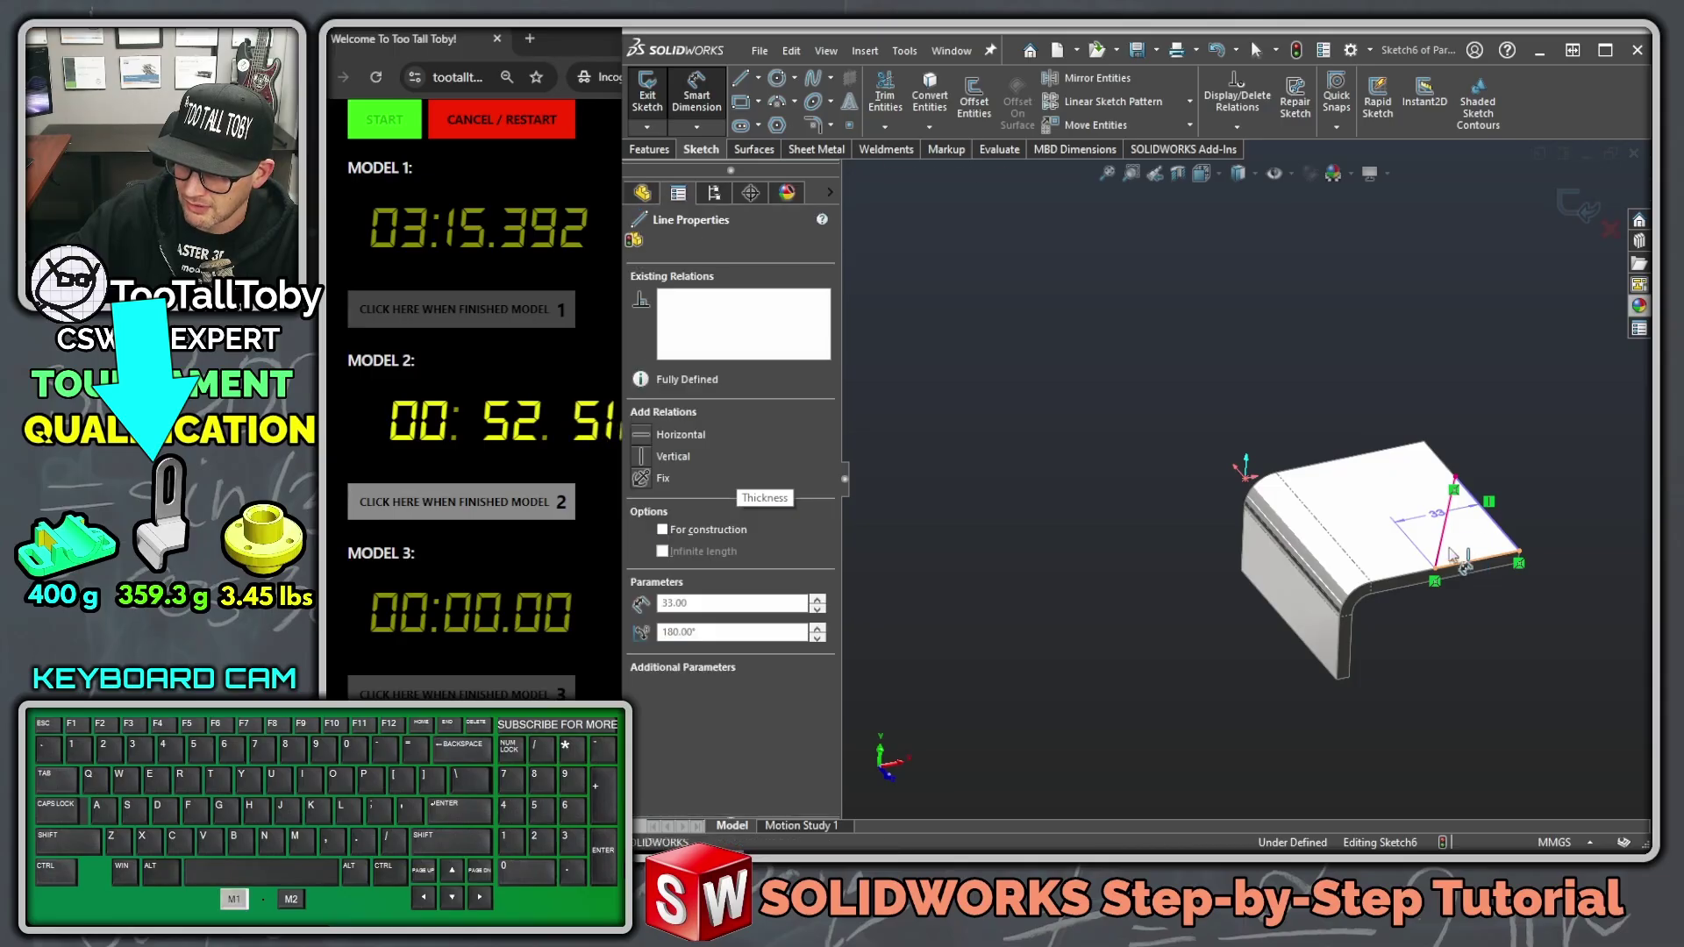
click(1445, 531)
click(1509, 488)
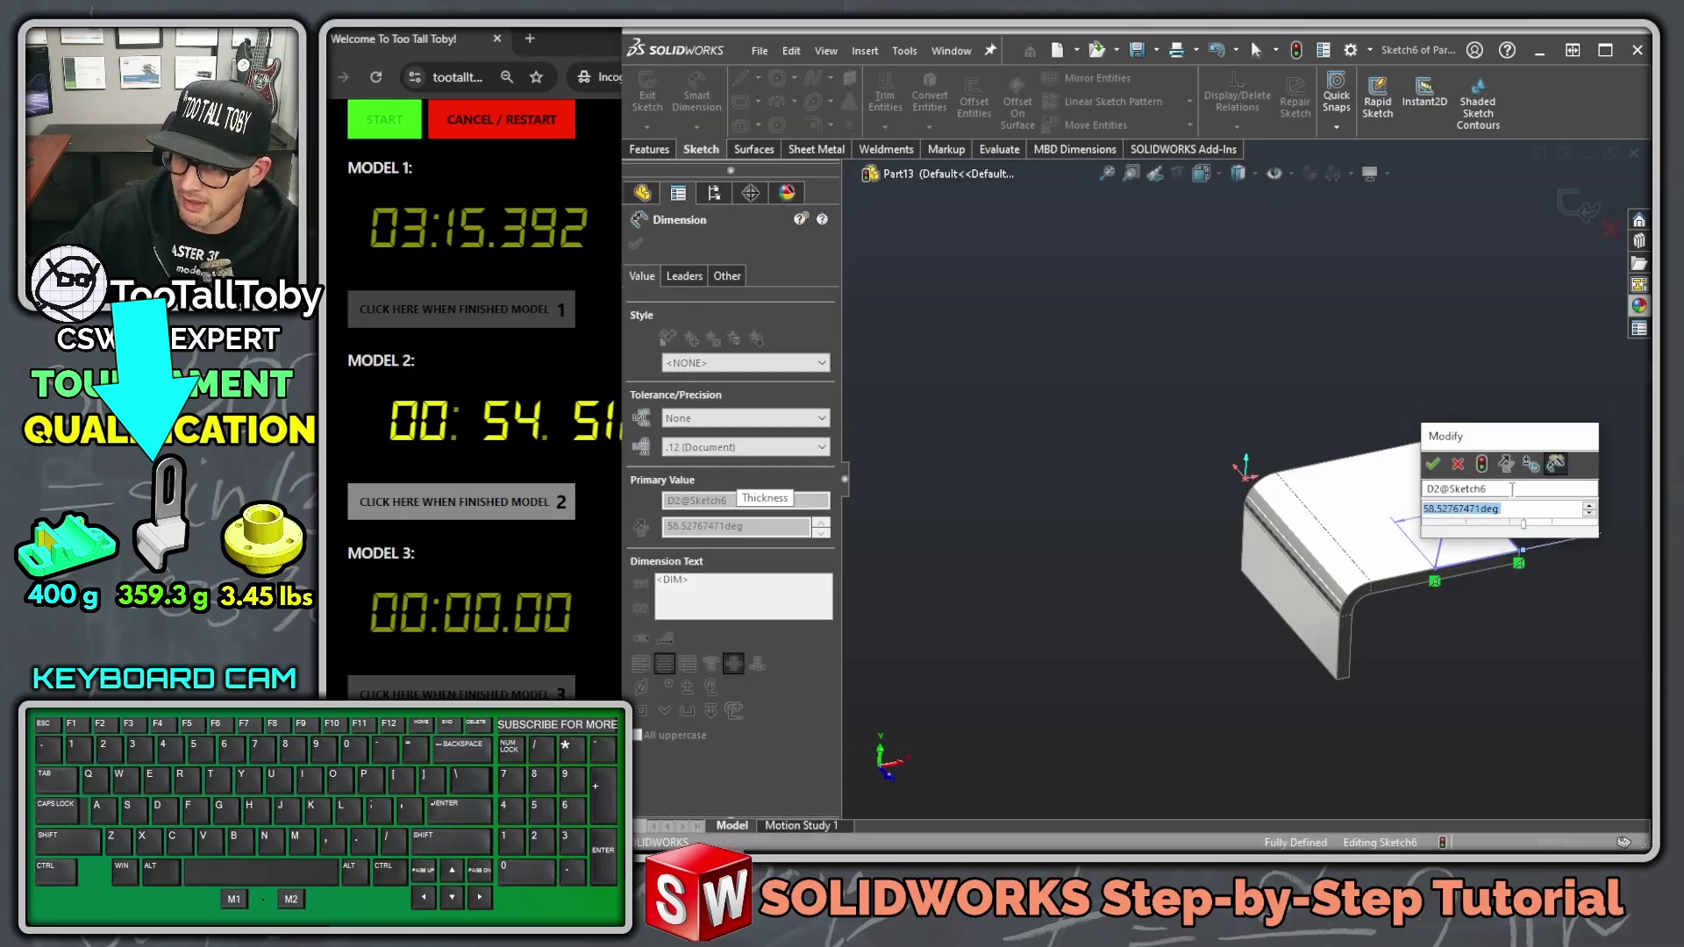
text(60)
key(Return)
Step: Cut-extrude the triangle from the flange corner with its depth linked to the sheet thickness
key(s)
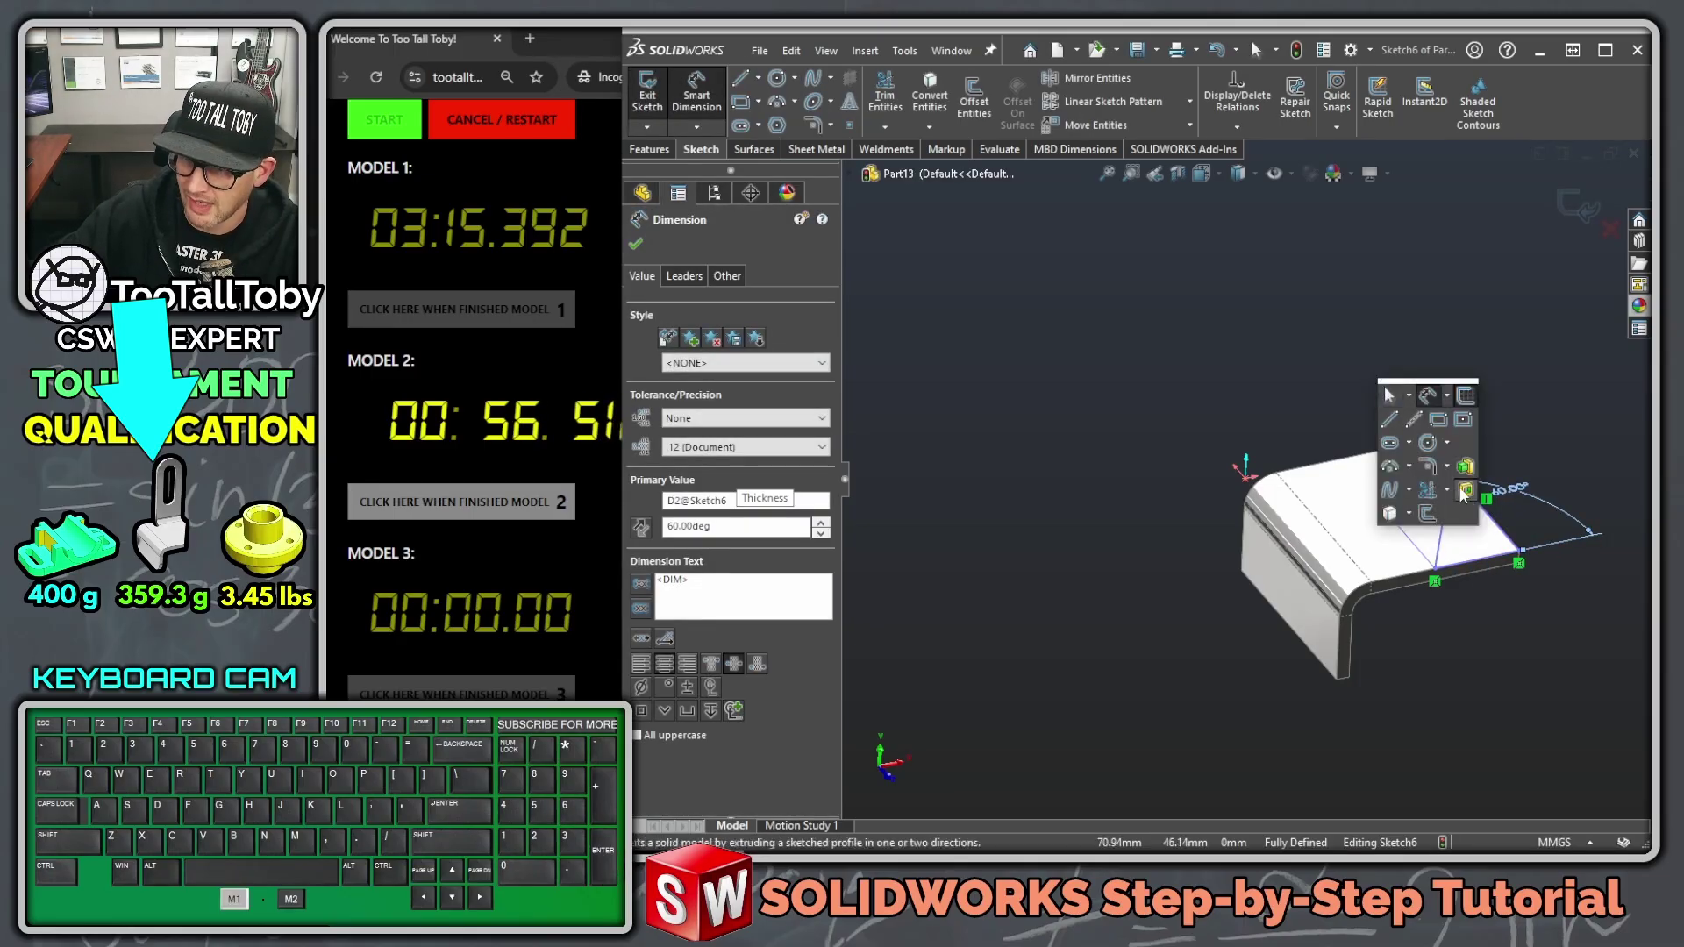
click(1465, 489)
right_click(1474, 404)
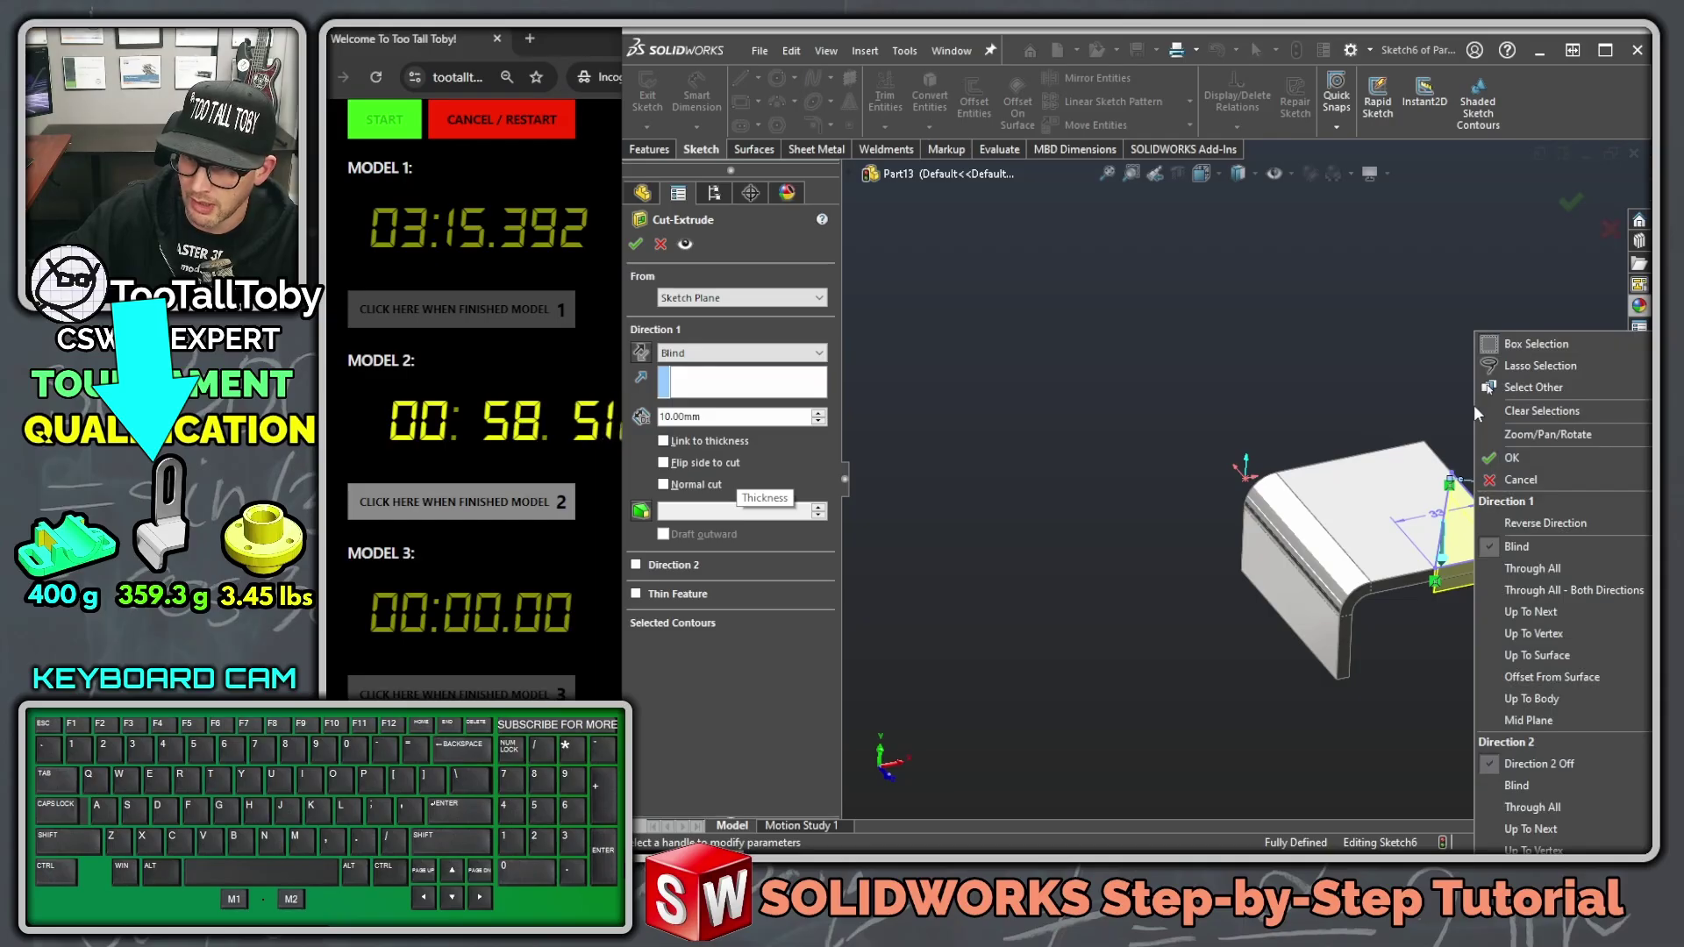
click(674, 452)
click(676, 446)
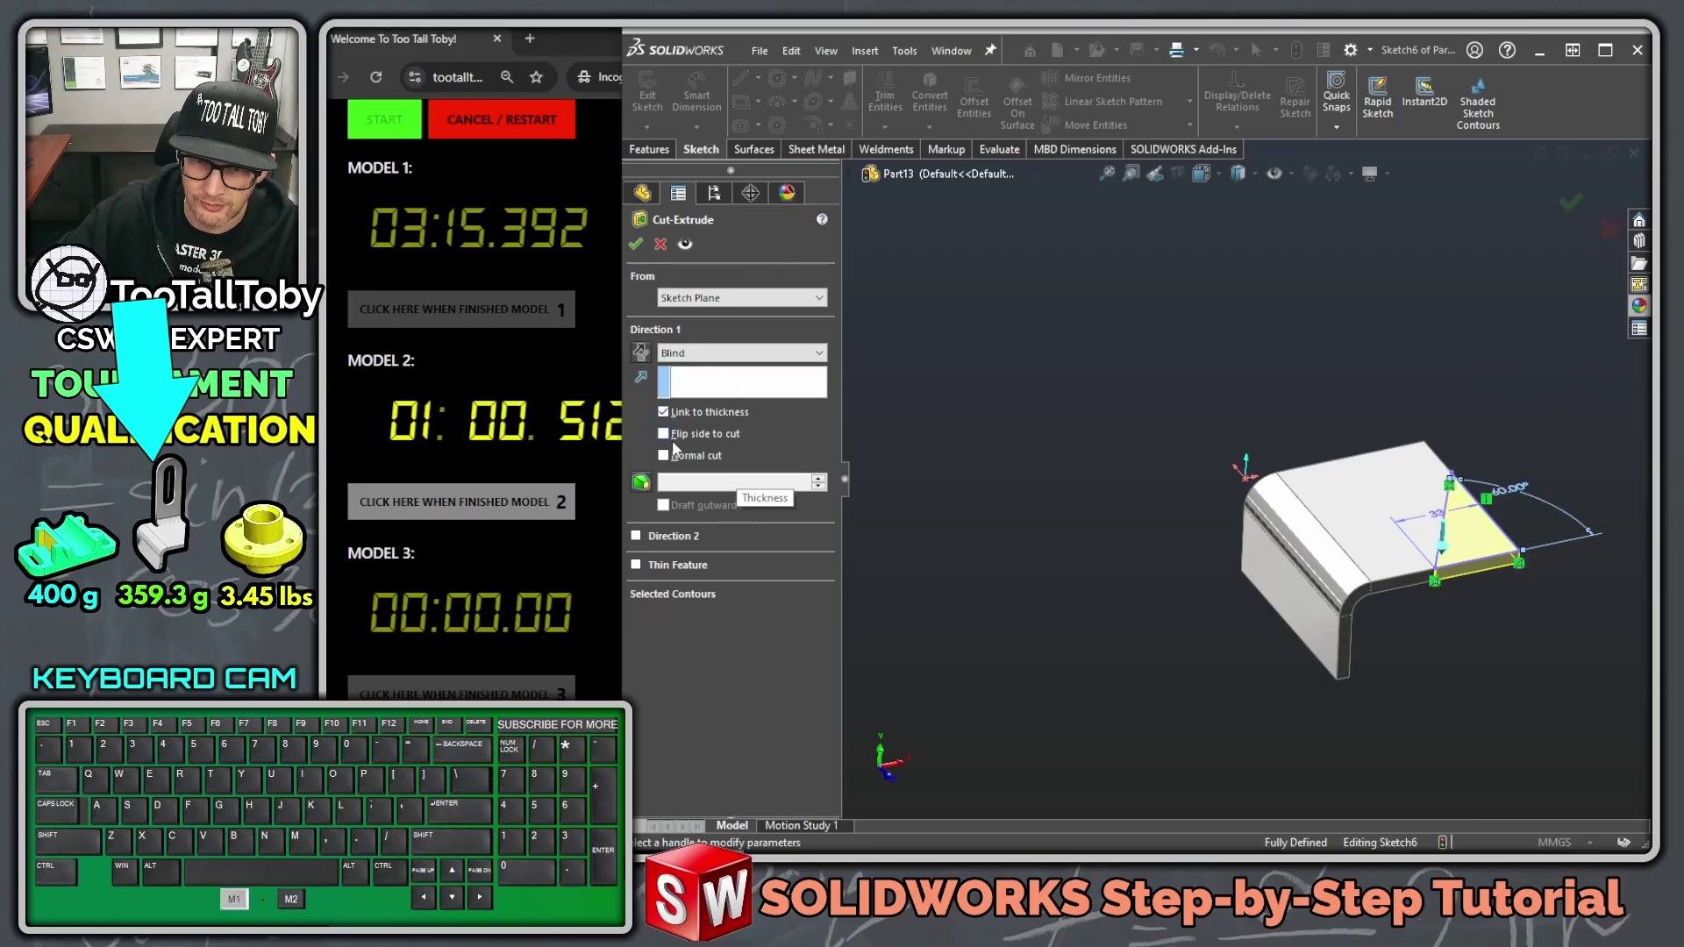
click(636, 244)
Step: On the top face, sketch a vertical straight slot about 9.7 mm wide with centres about 13.5 mm apart, starting on the back edge
click(1398, 465)
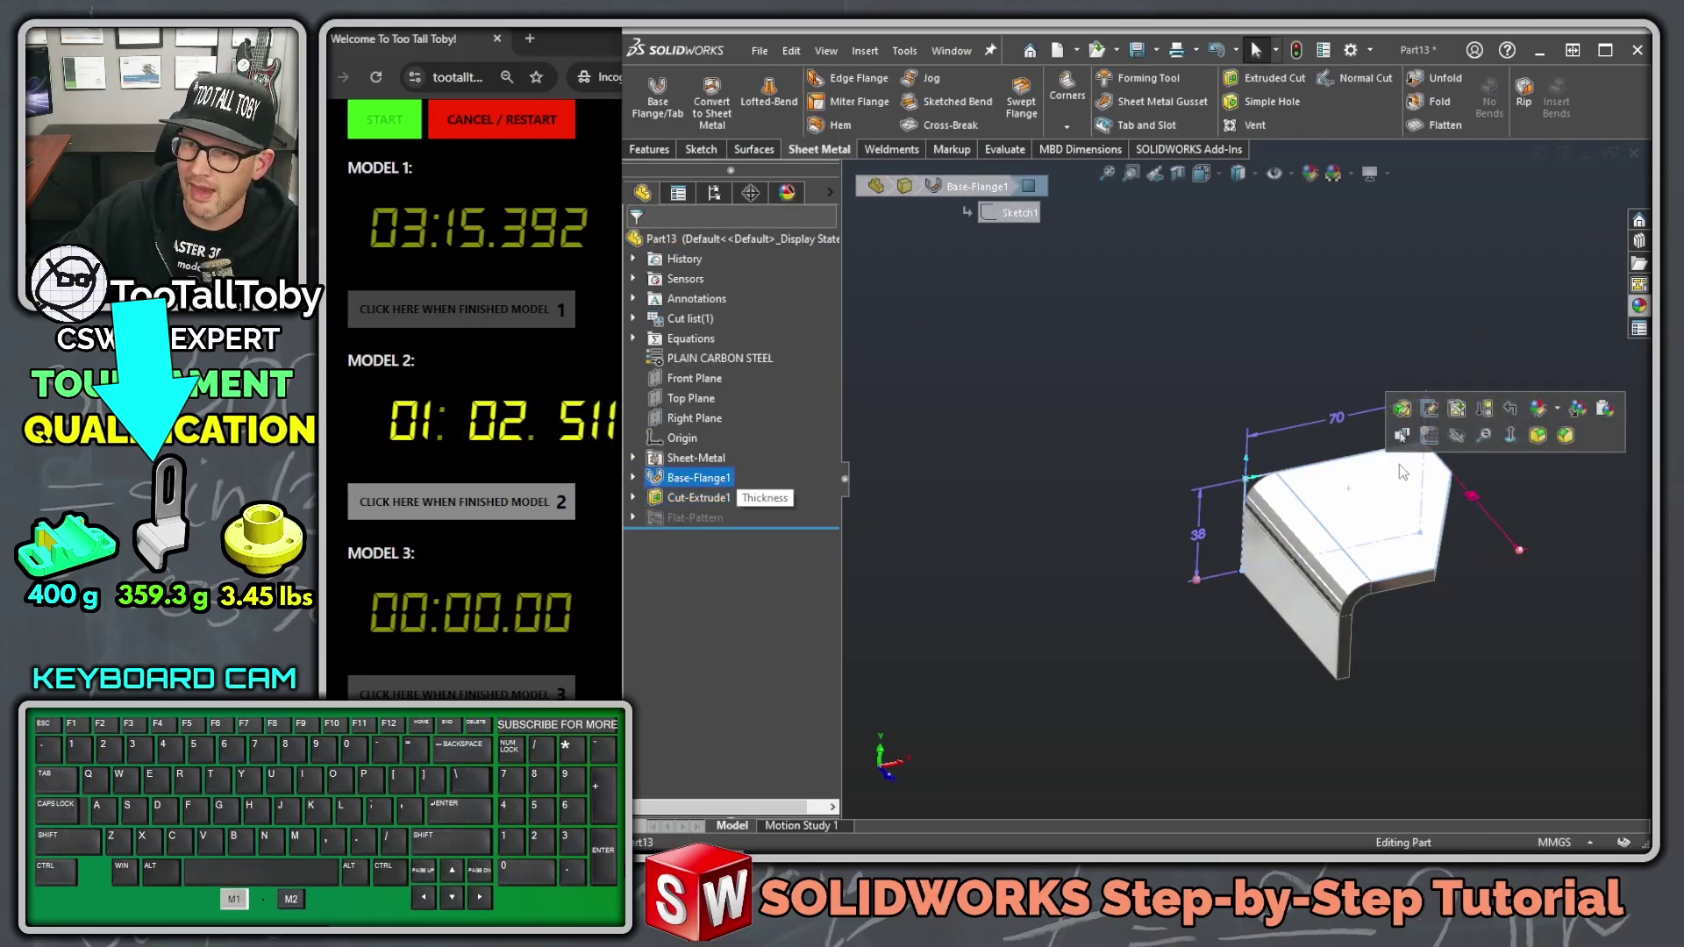
click(1428, 438)
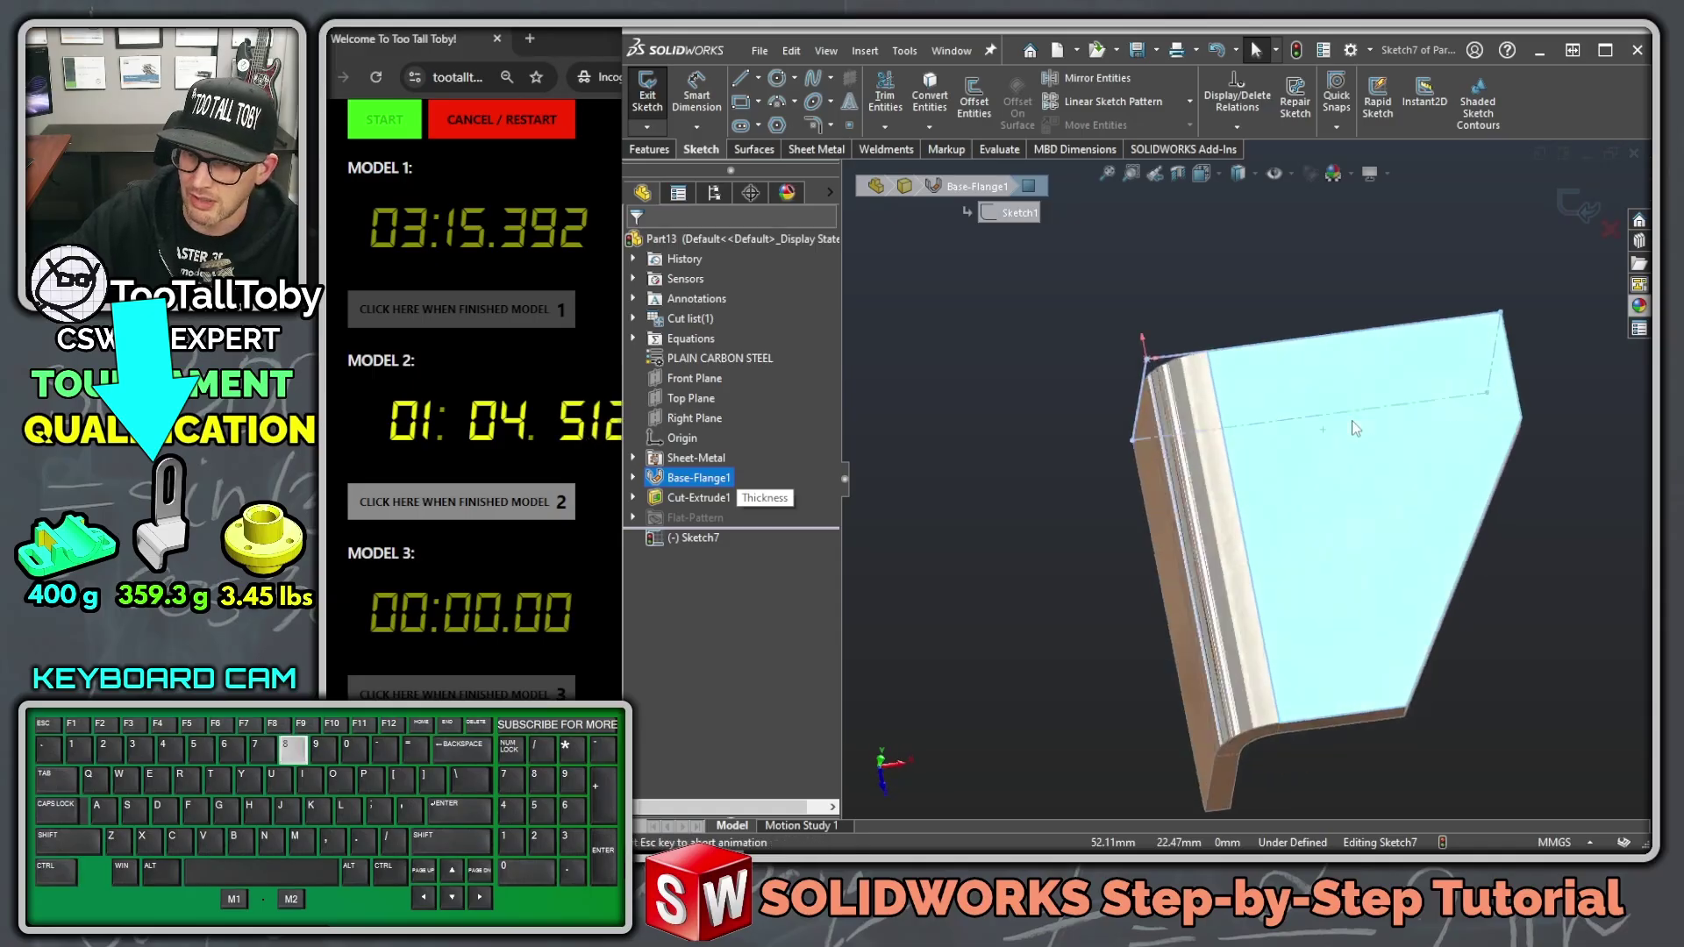
key(s)
click(1368, 487)
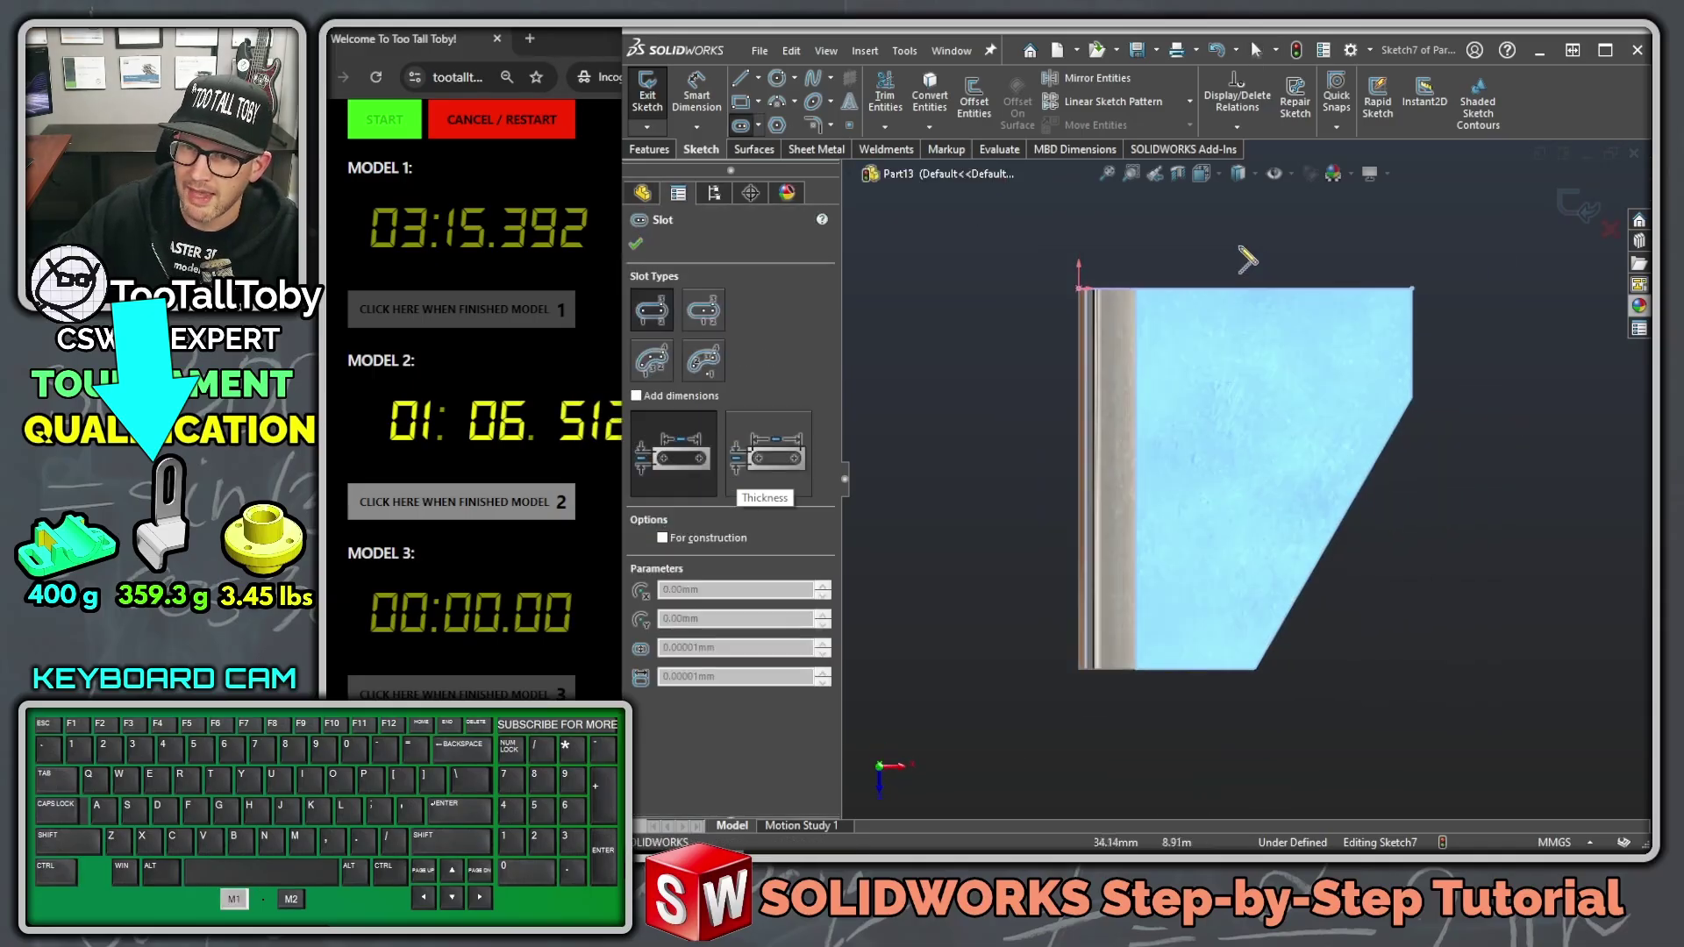
click(1209, 333)
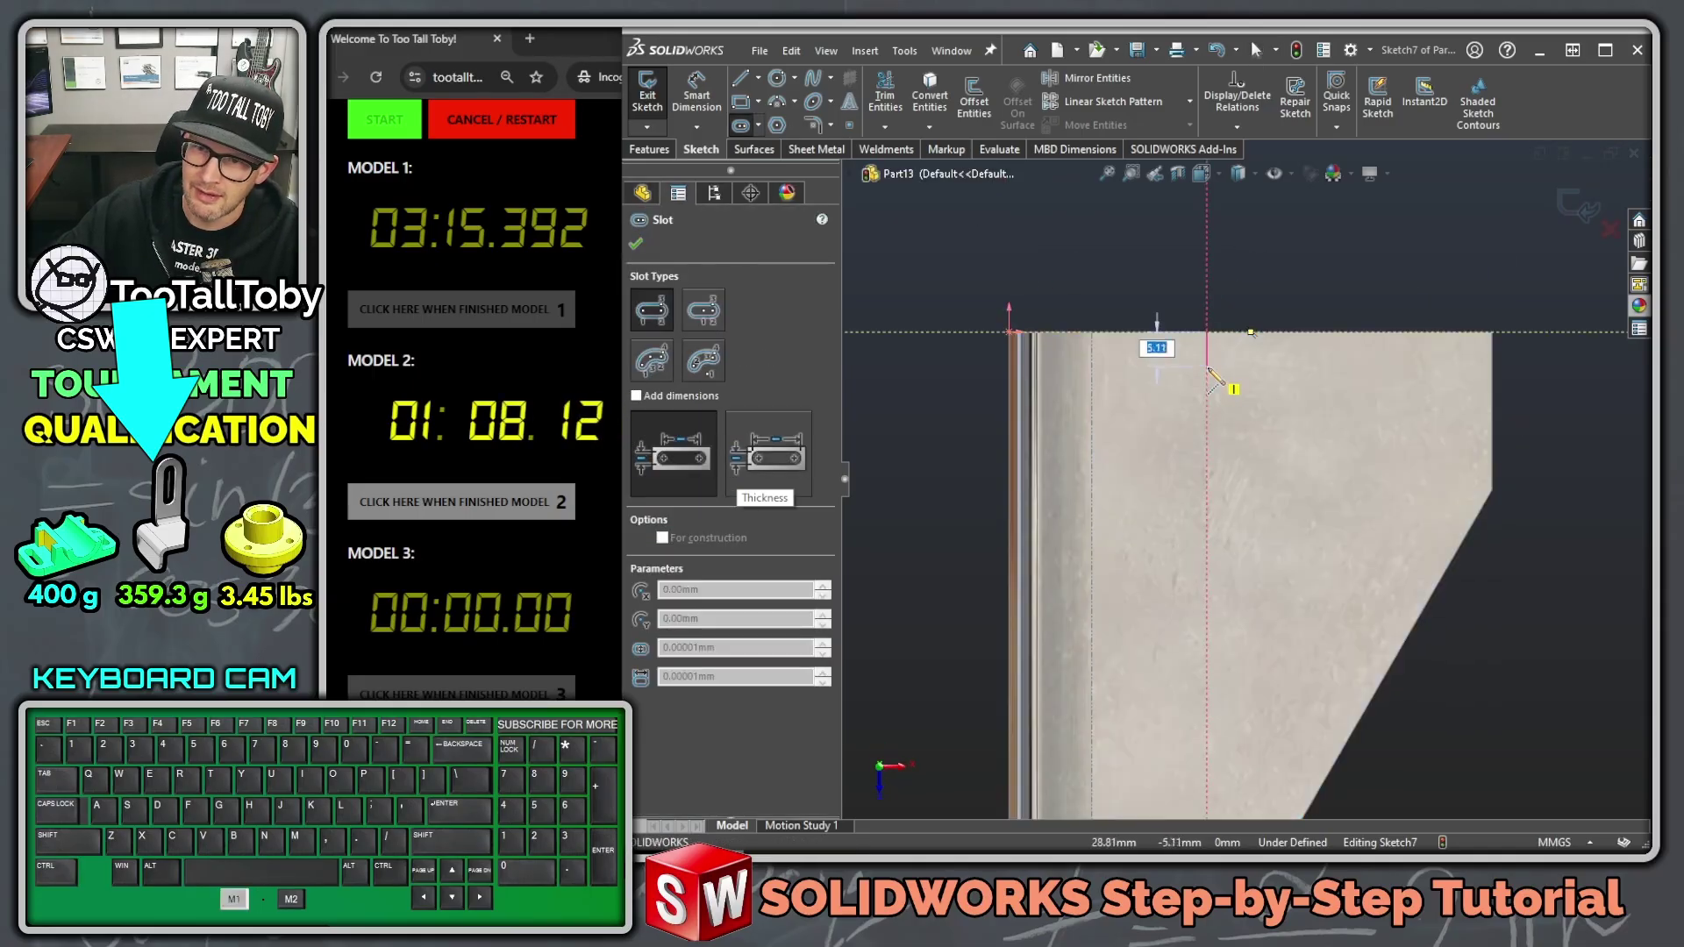
click(1208, 425)
click(1241, 386)
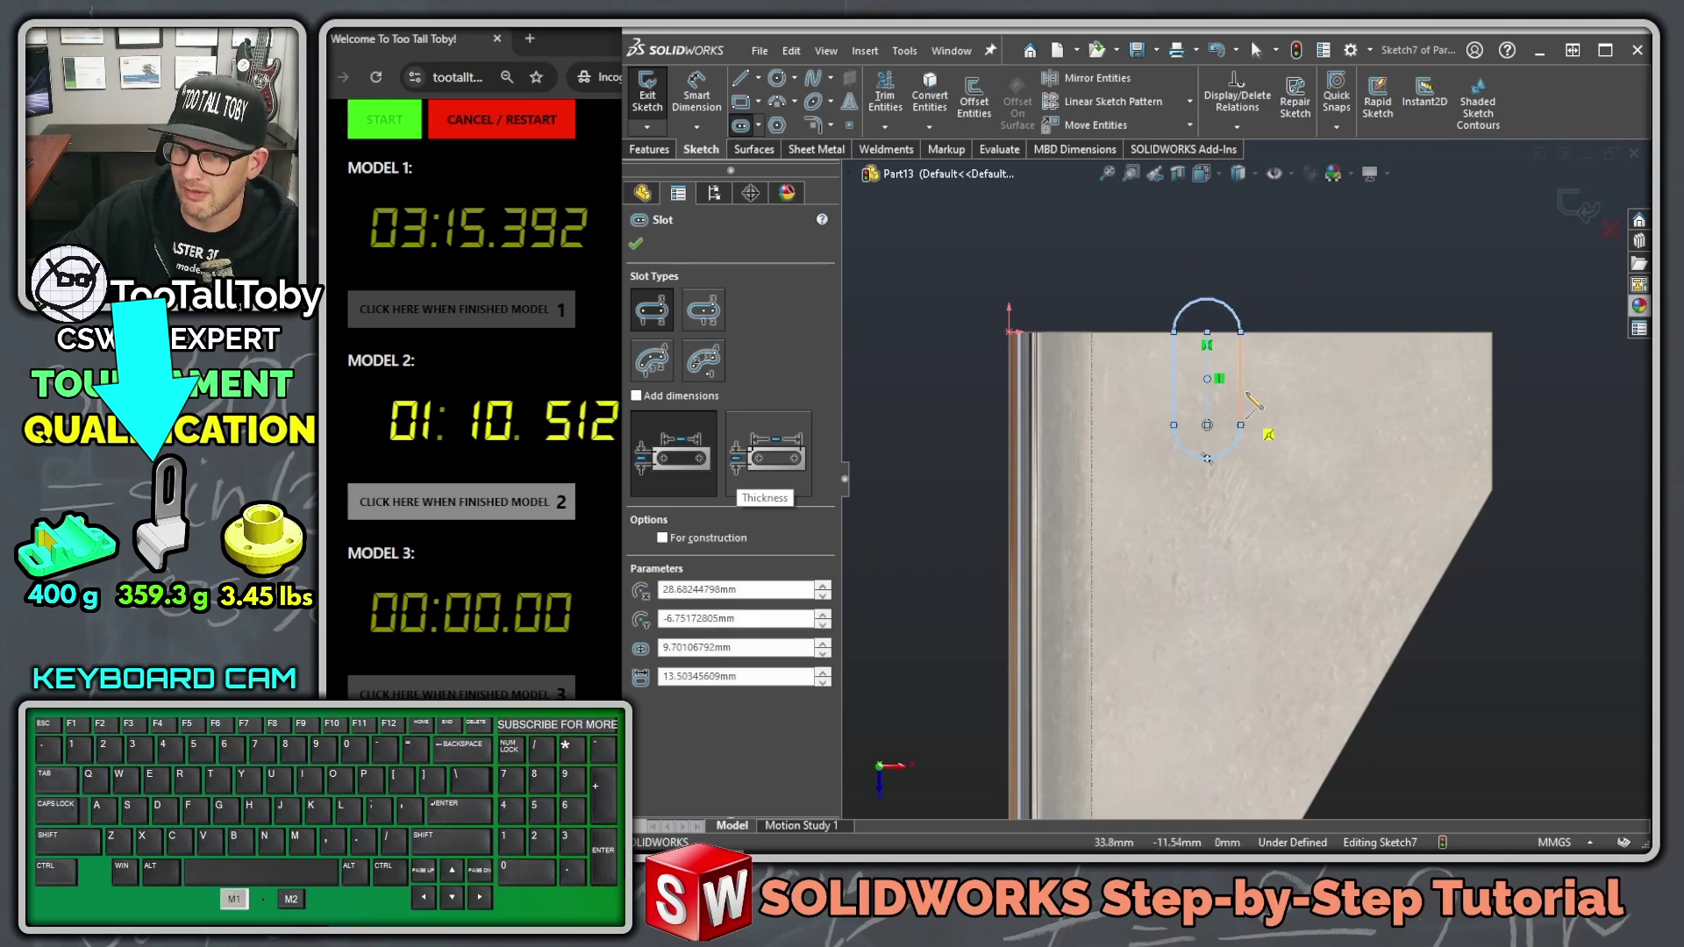
Step: Dimension the distance from the flange's outer edge opposite the bend to the slot's nearest straight side as 40 mm
right_drag(1358, 294, 1359, 237)
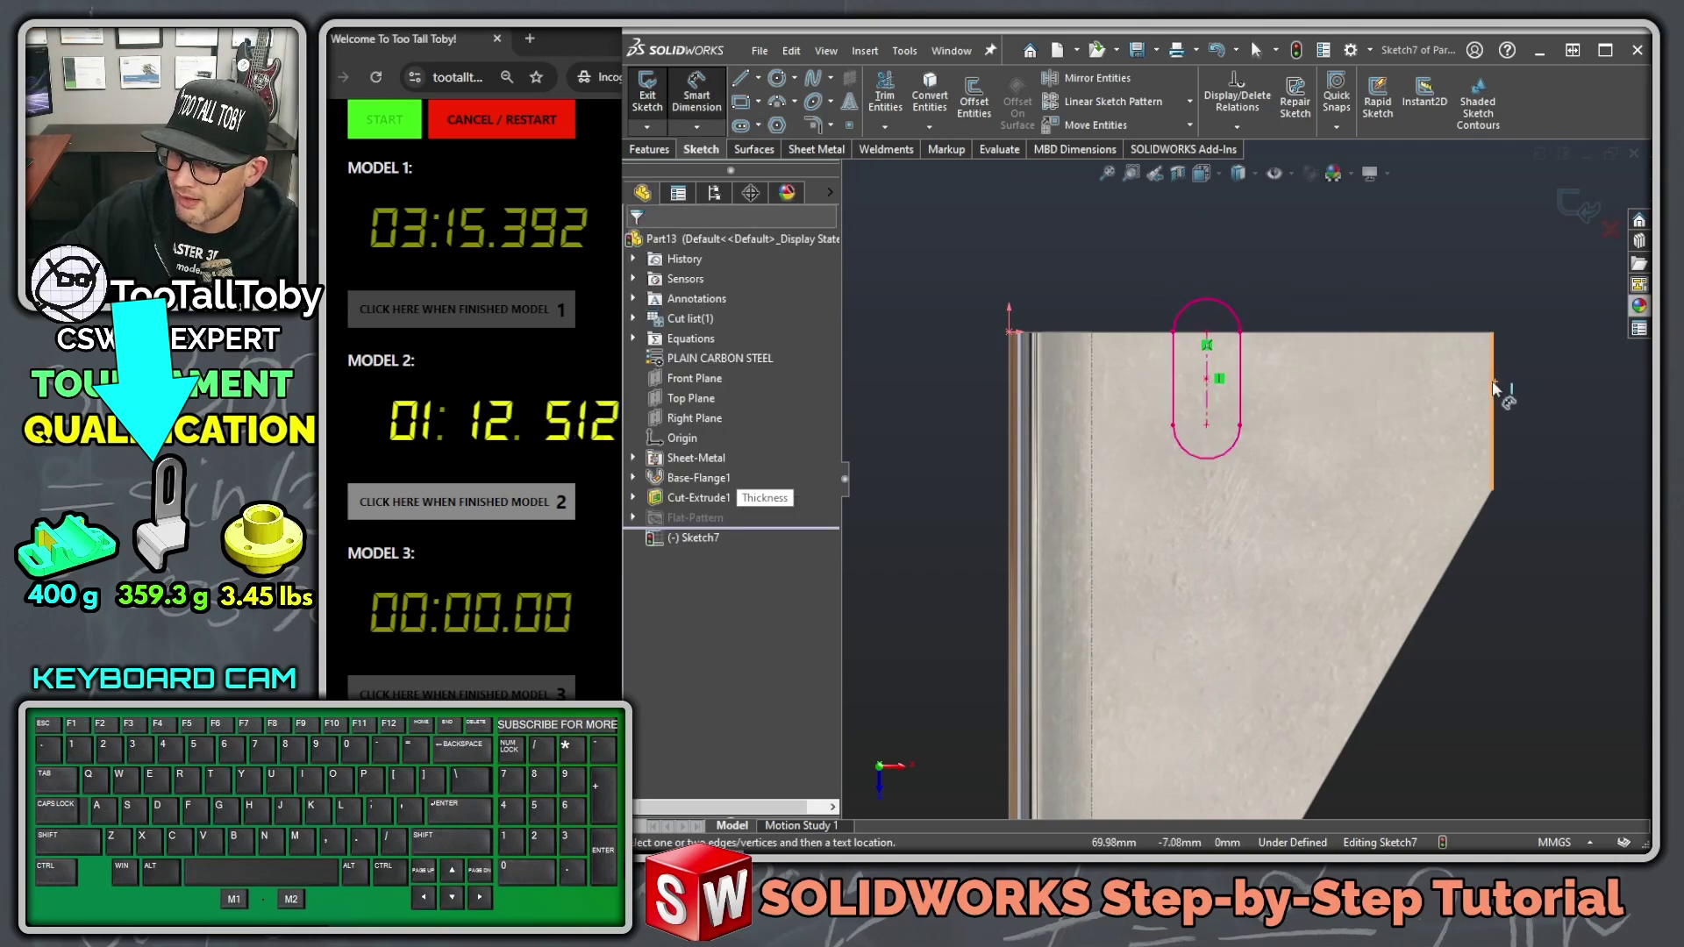
click(1492, 387)
click(1493, 377)
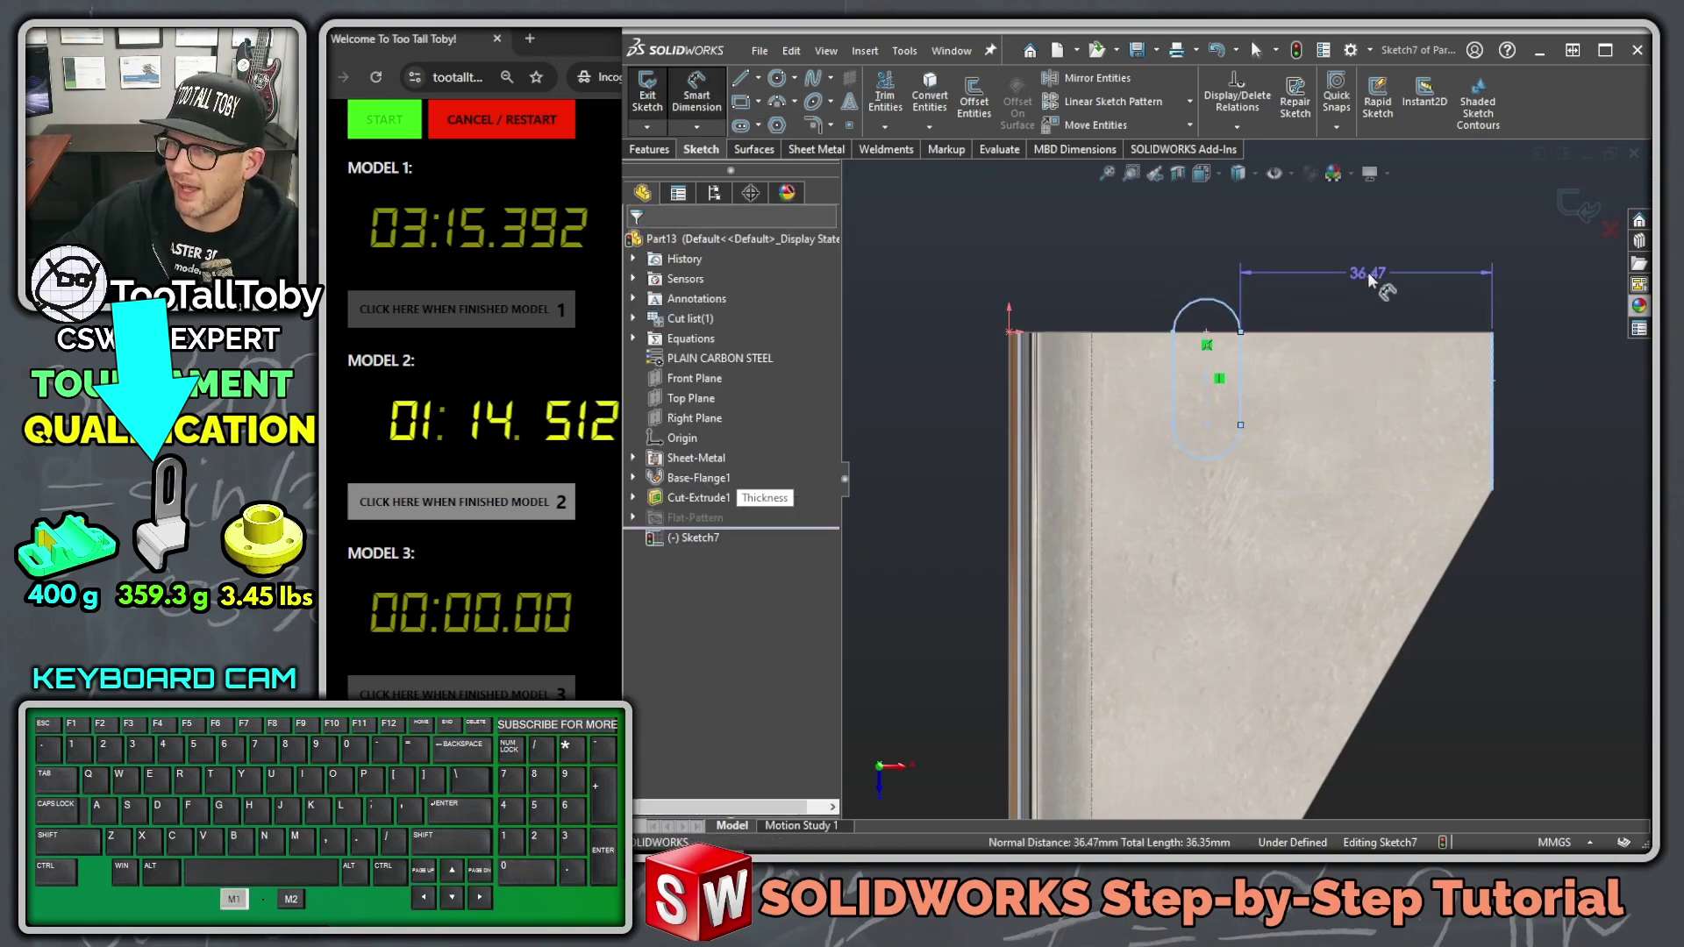
click(1366, 272)
text(40)
key(Return)
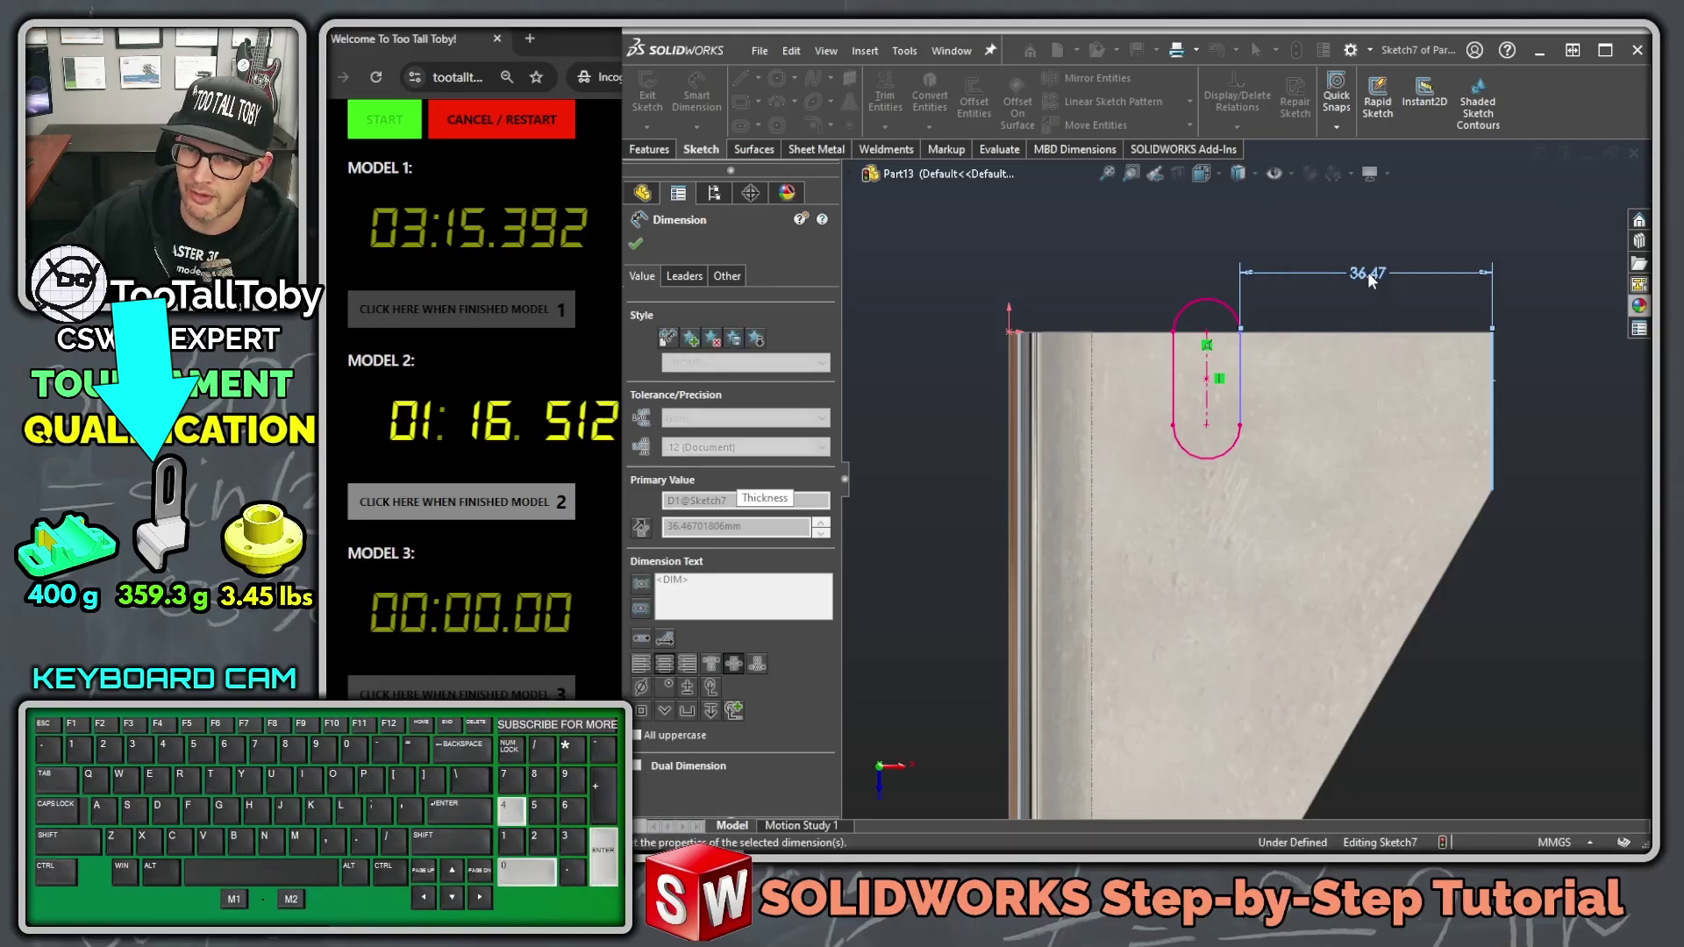
Step: Dimension the width between the slot's two straight sides as 6 mm
click(1213, 385)
click(1150, 385)
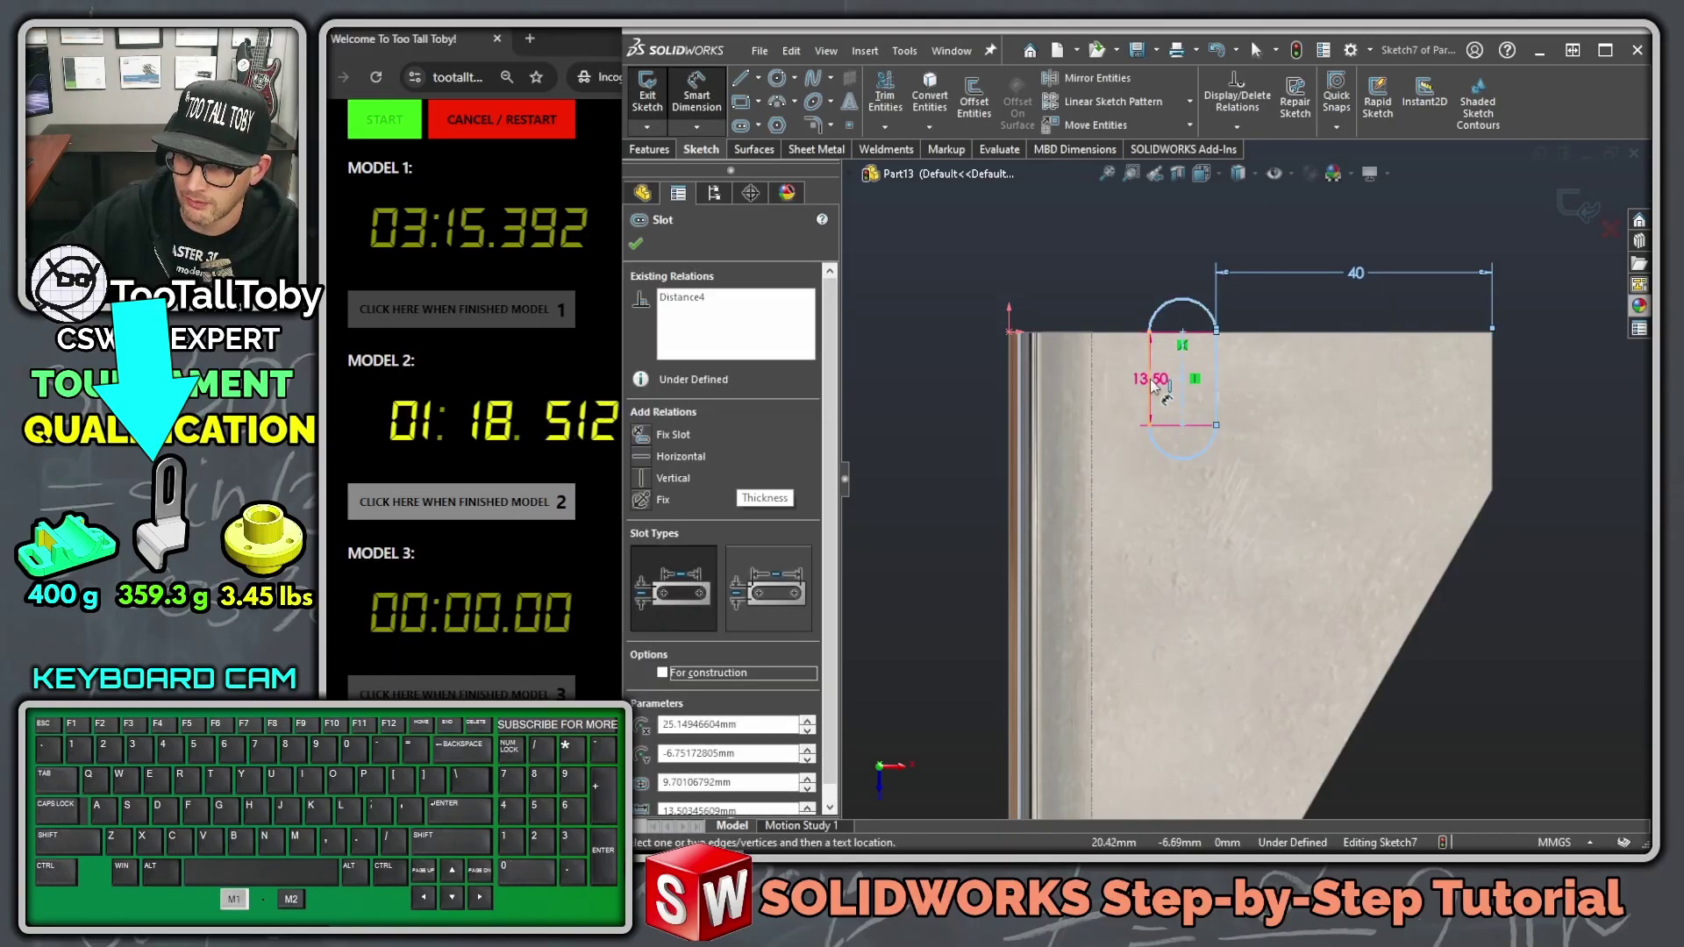
click(1072, 259)
click(1071, 256)
text(6)
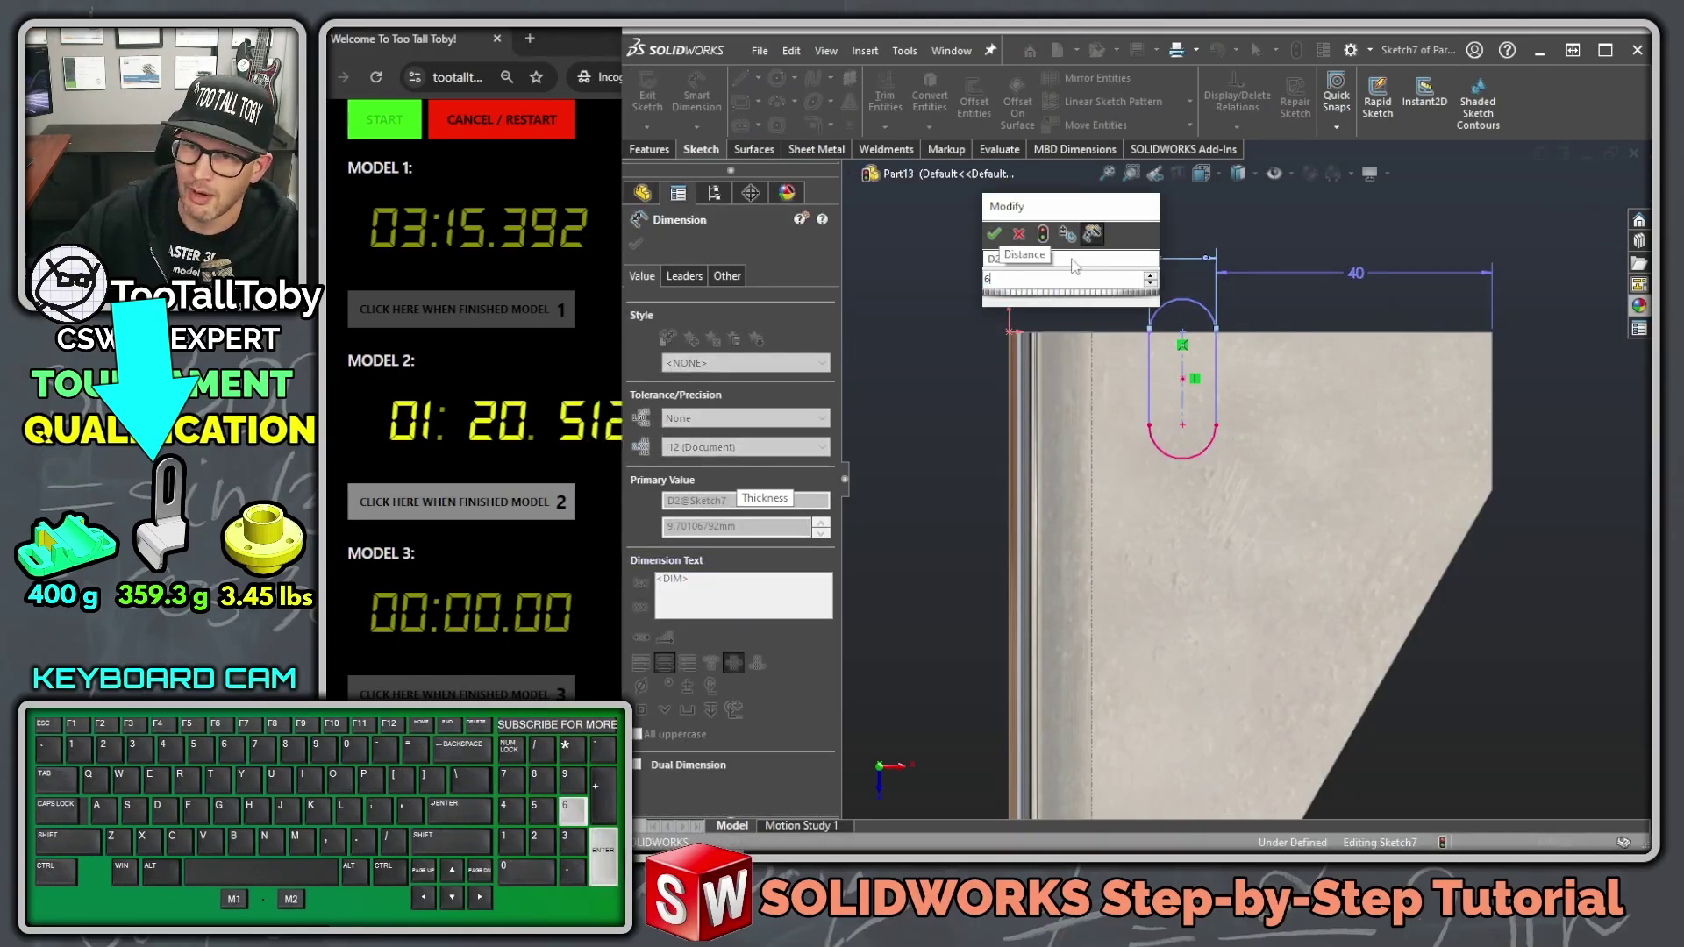
key(Return)
Step: Dimension the distance from the flange's back edge to the slot's far rounded end as 16 mm
click(1145, 332)
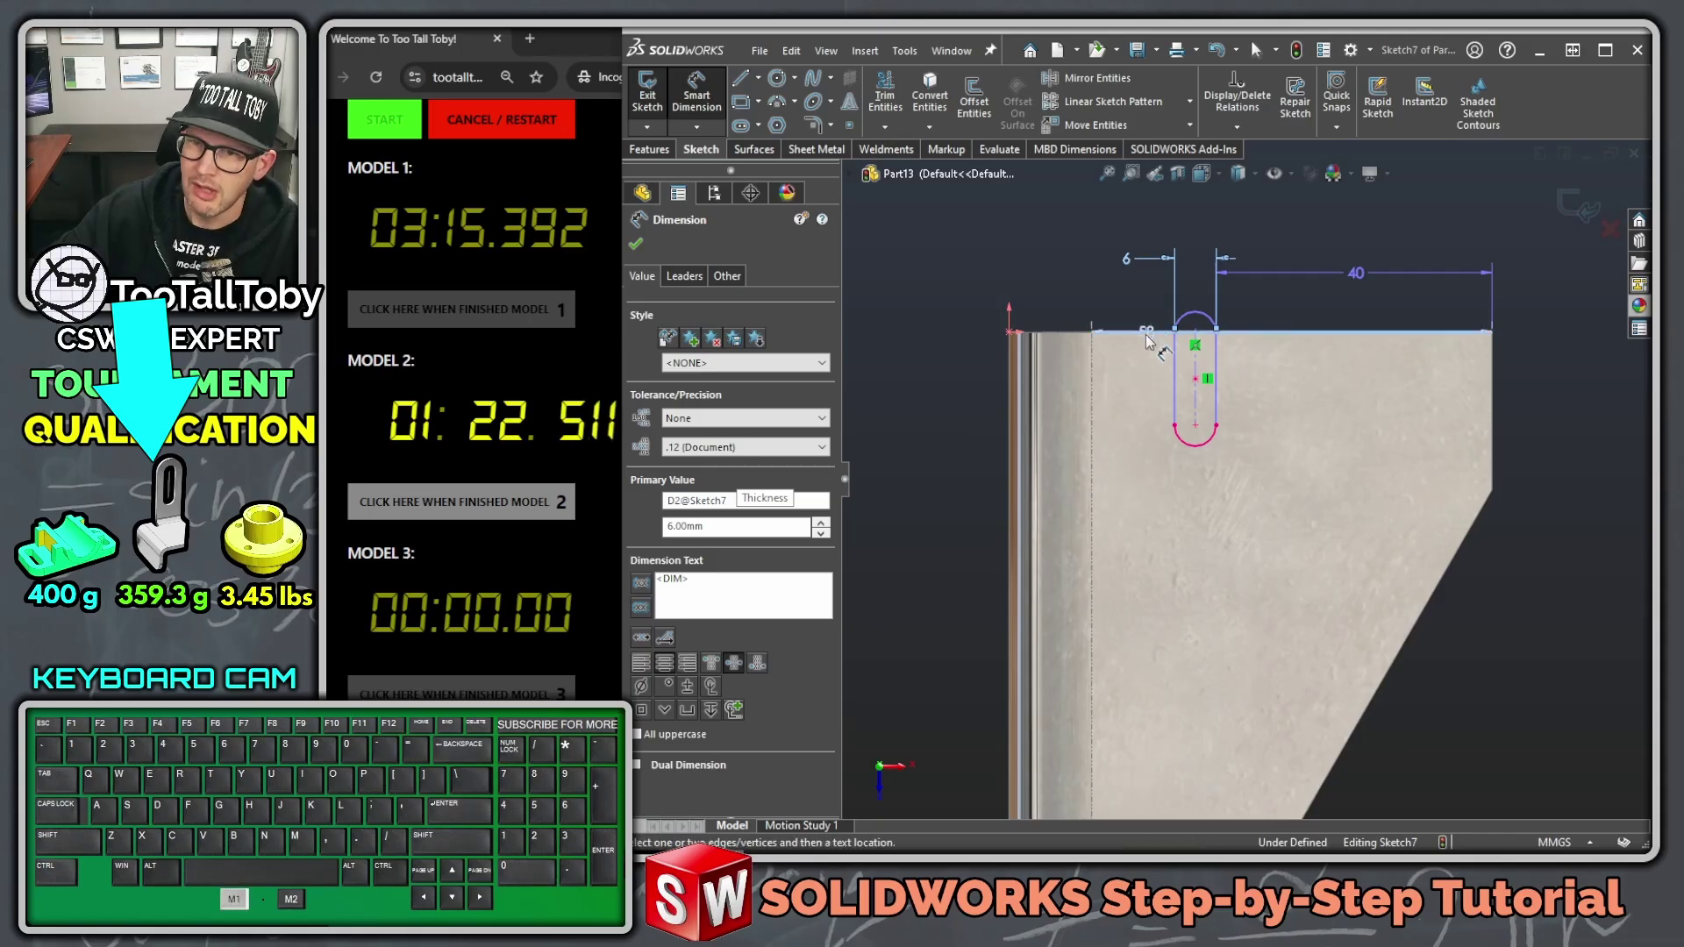
click(1198, 455)
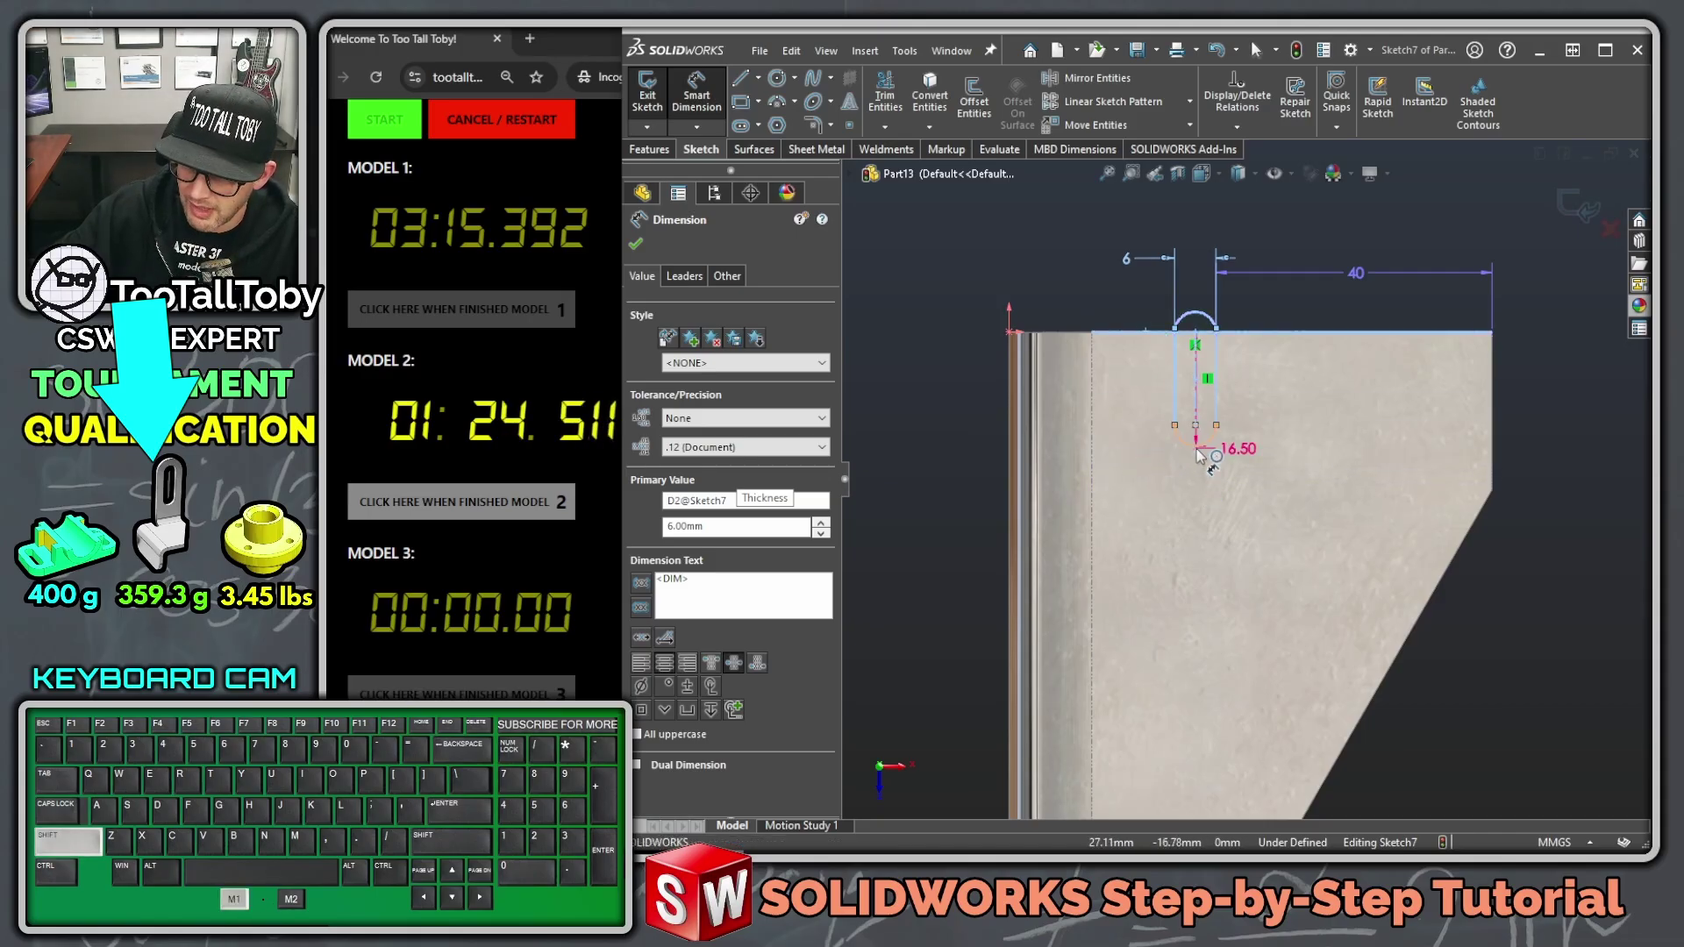
click(1571, 399)
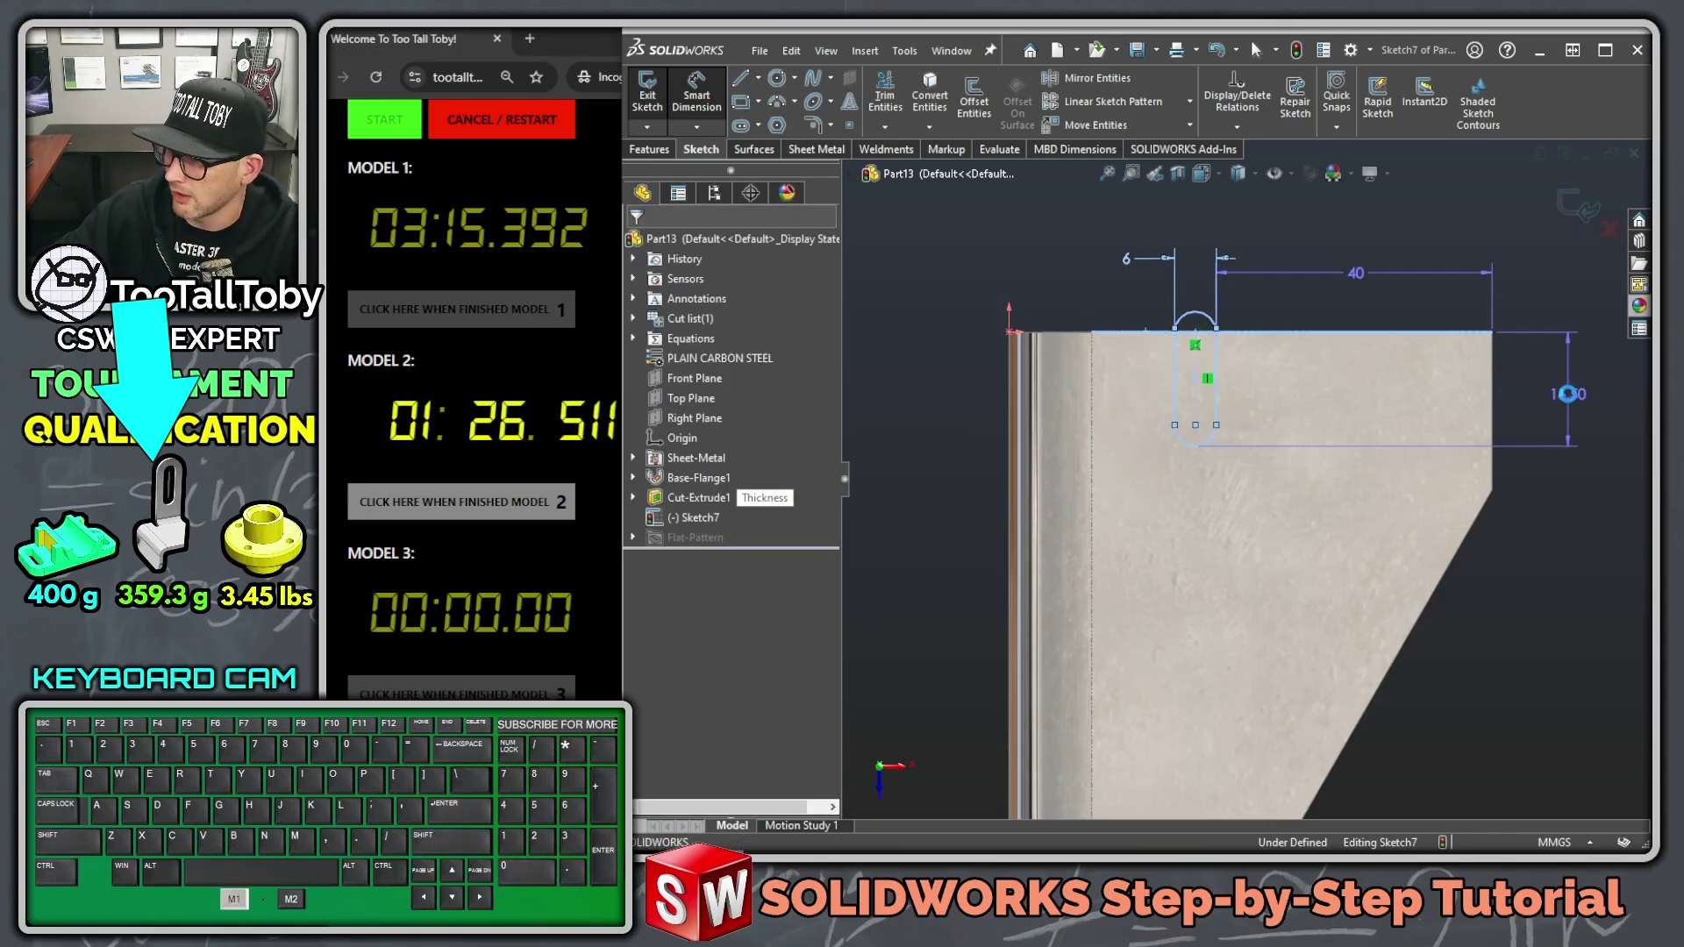
text(16)
key(Return)
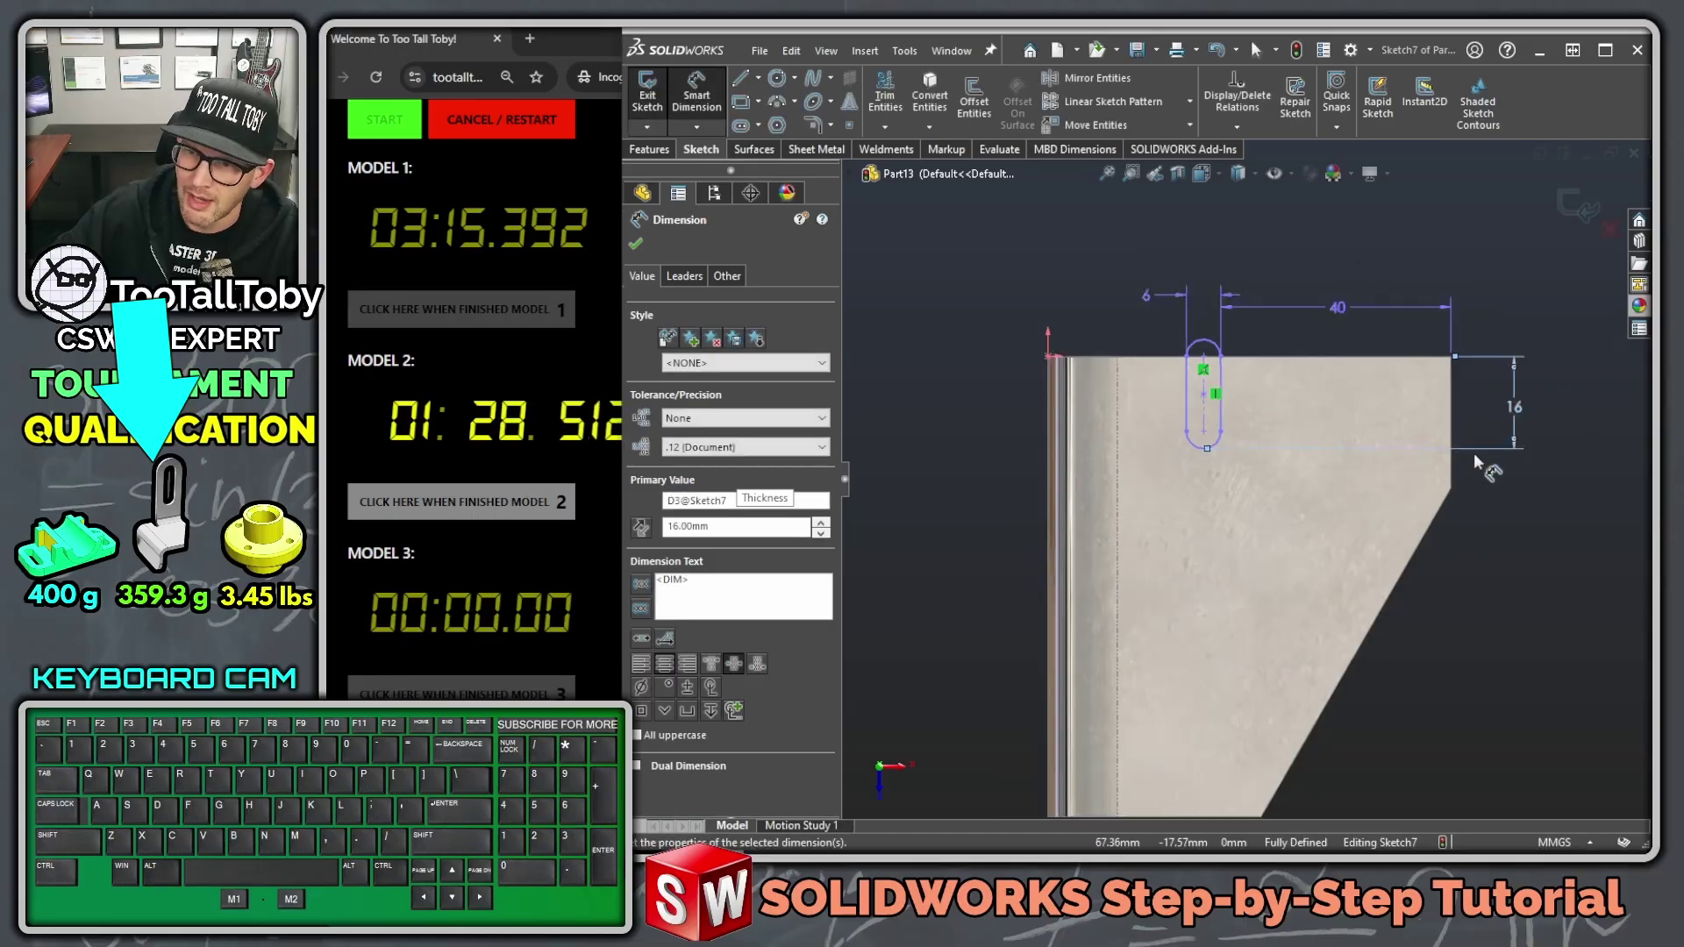
Step: Cut-extrude the slot sketch through the sheet at the back edge
scroll(1389, 640, up, 2)
key(s)
click(1324, 525)
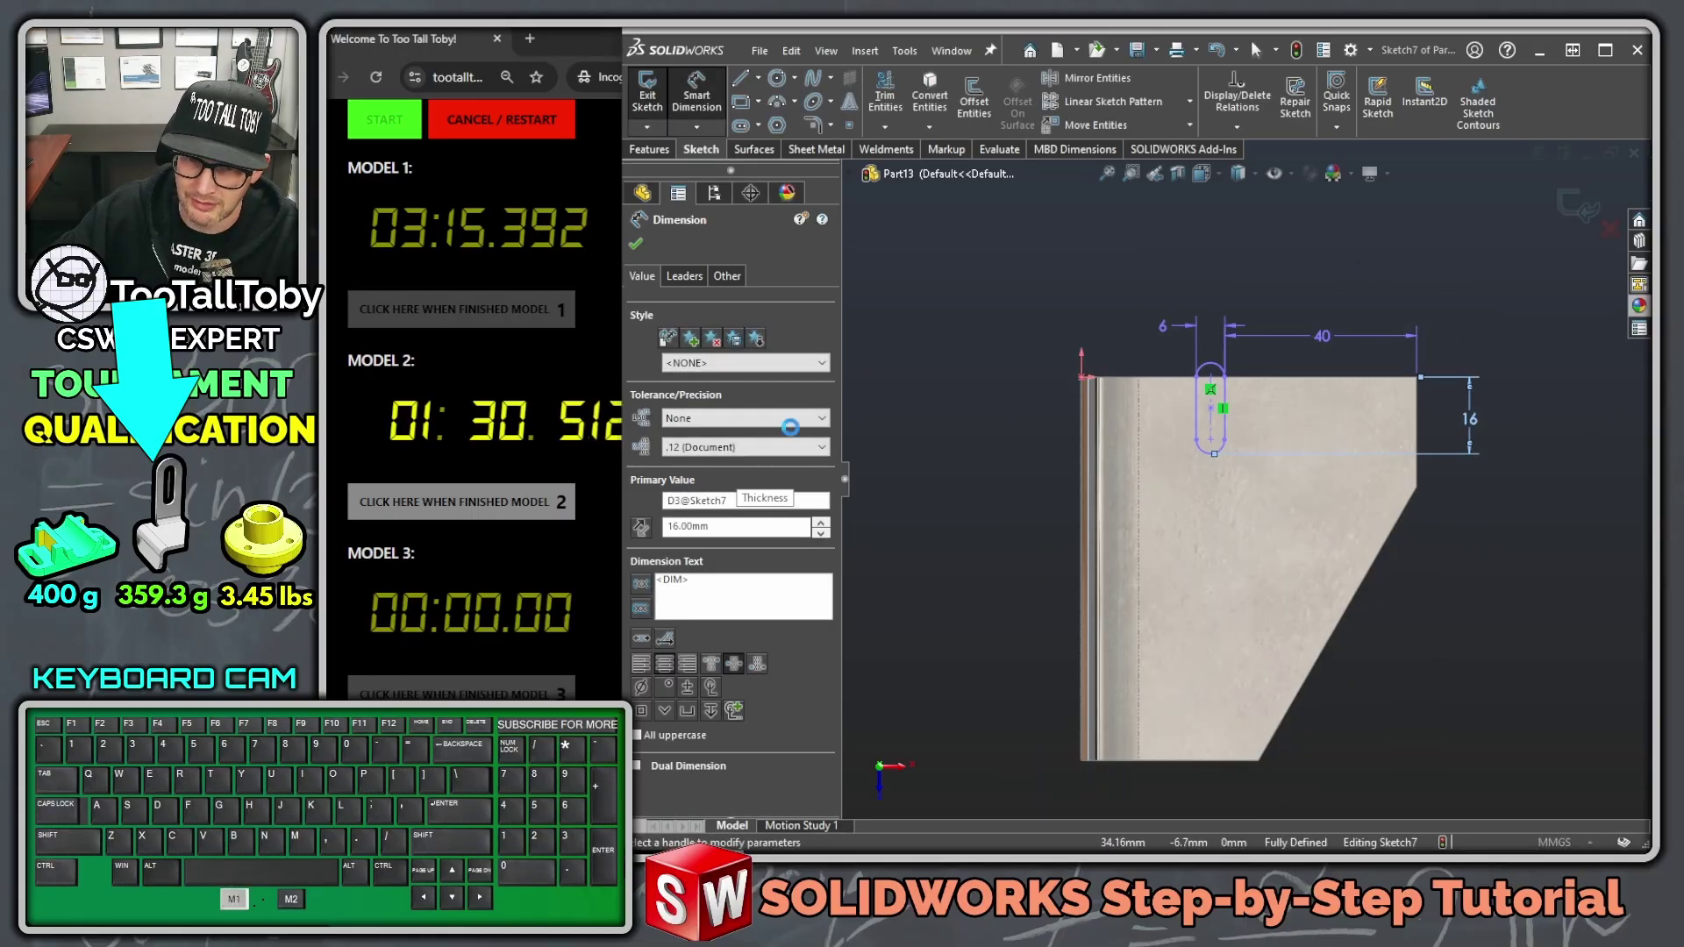
click(635, 246)
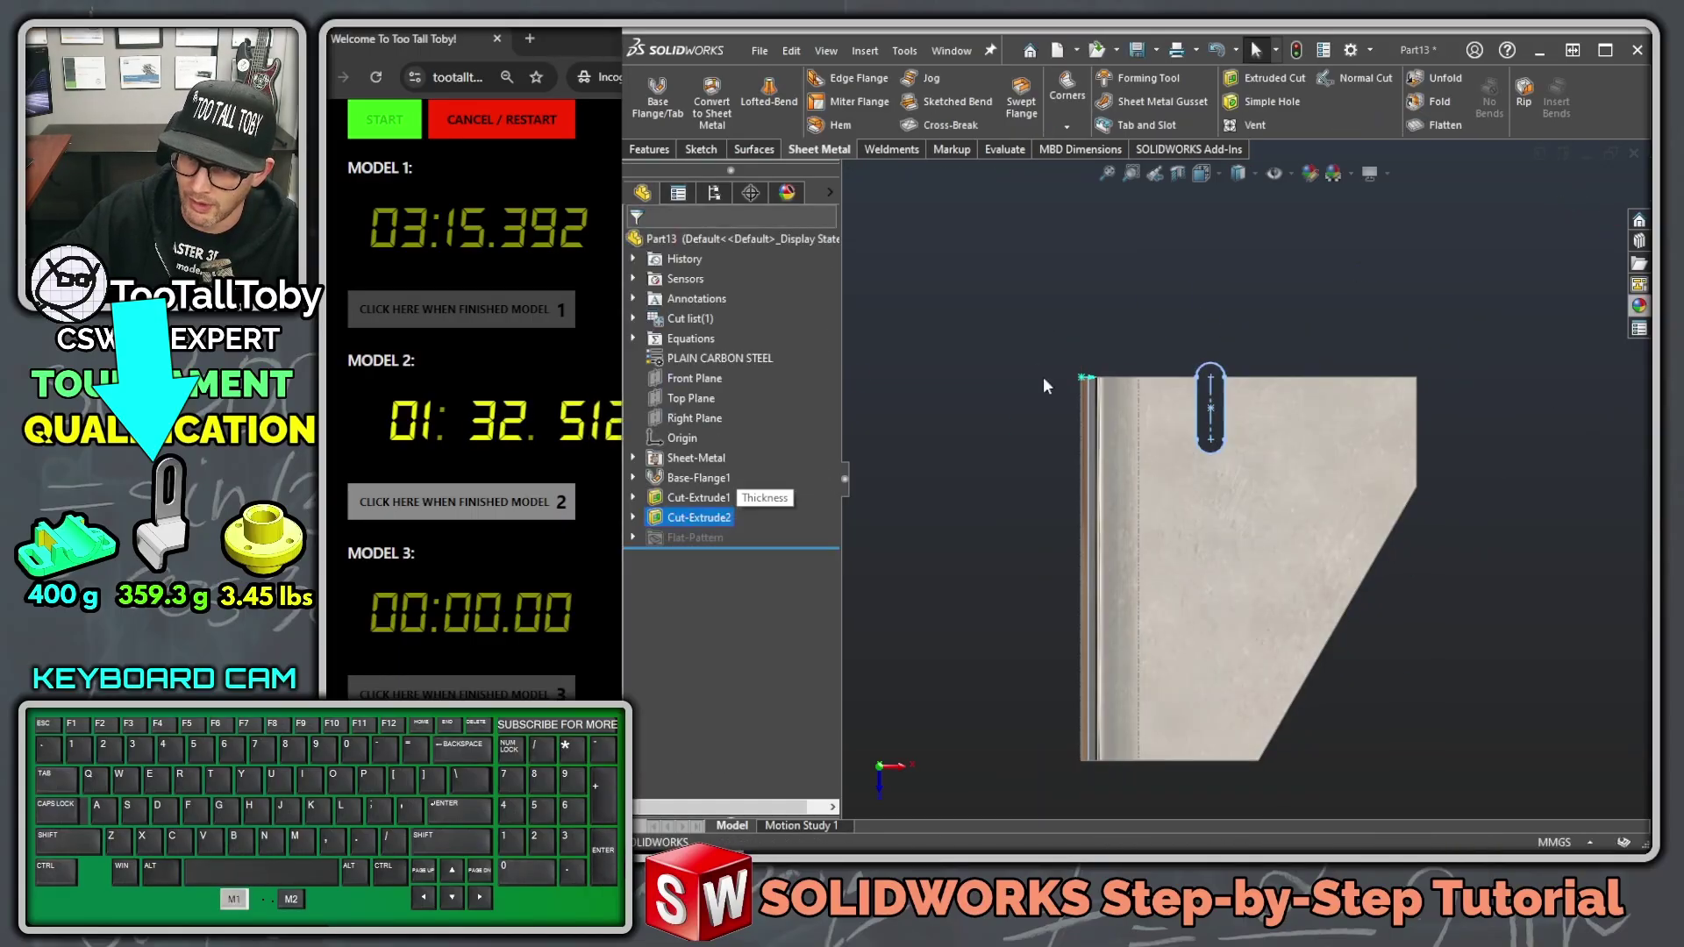
Step: Start a 73 mm upward edge flange at 90° on the 40 mm back edge beside the slot, with Material Inside position and no offset
middle_drag(1072, 605, 1474, 451)
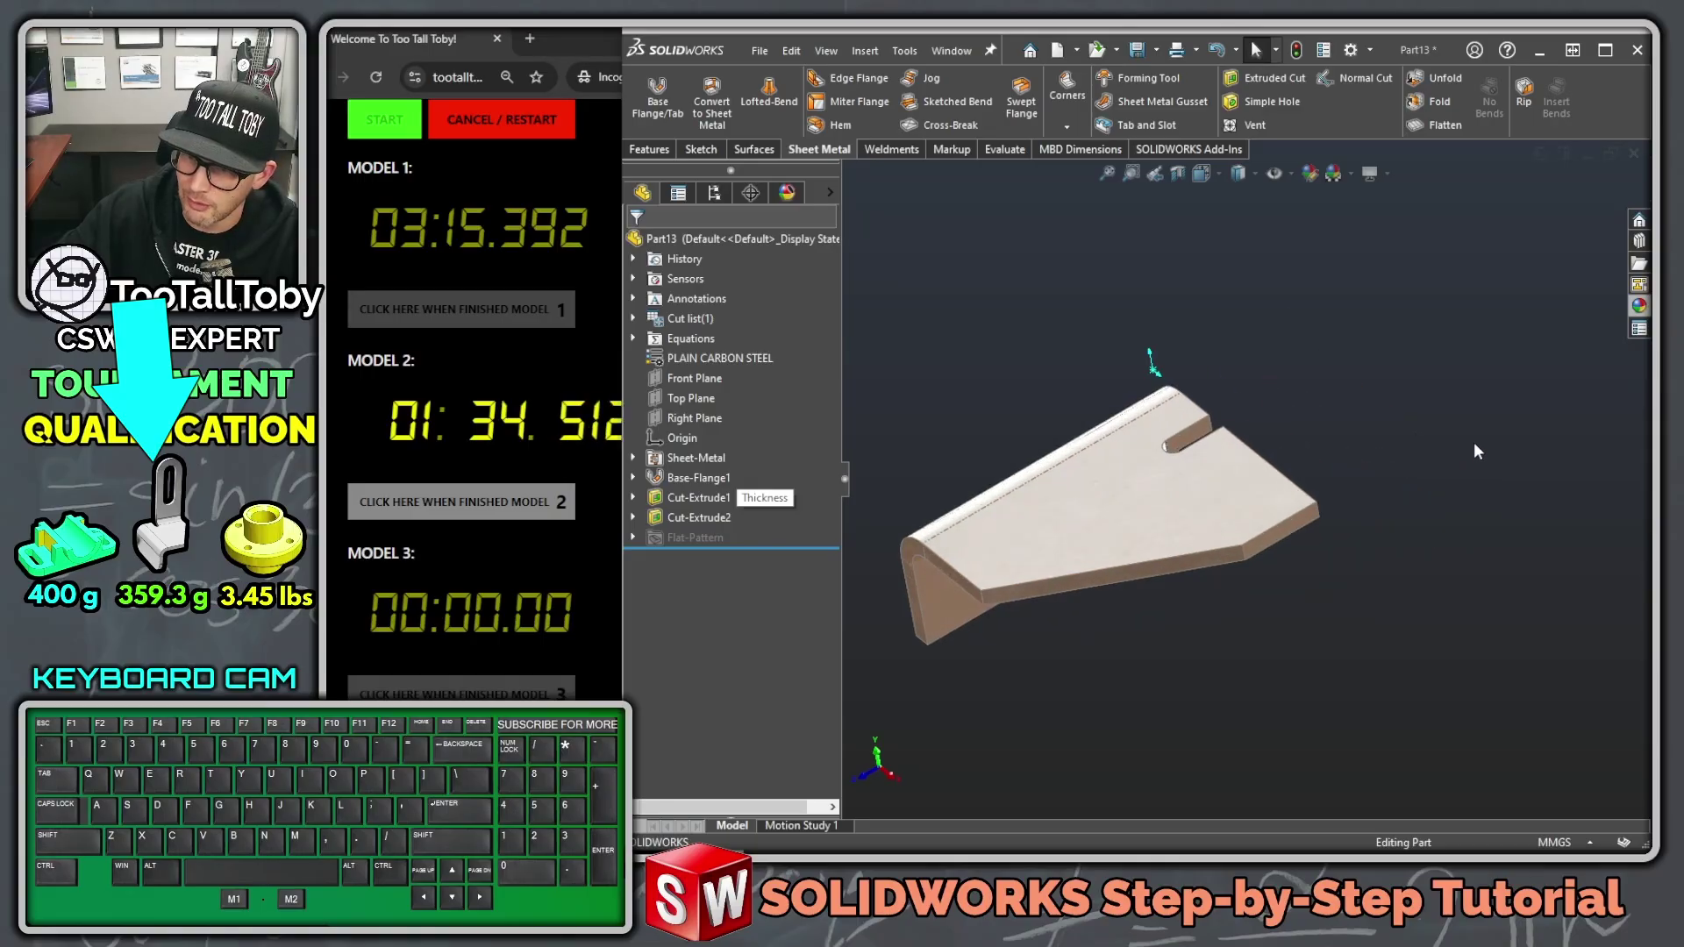
click(1274, 468)
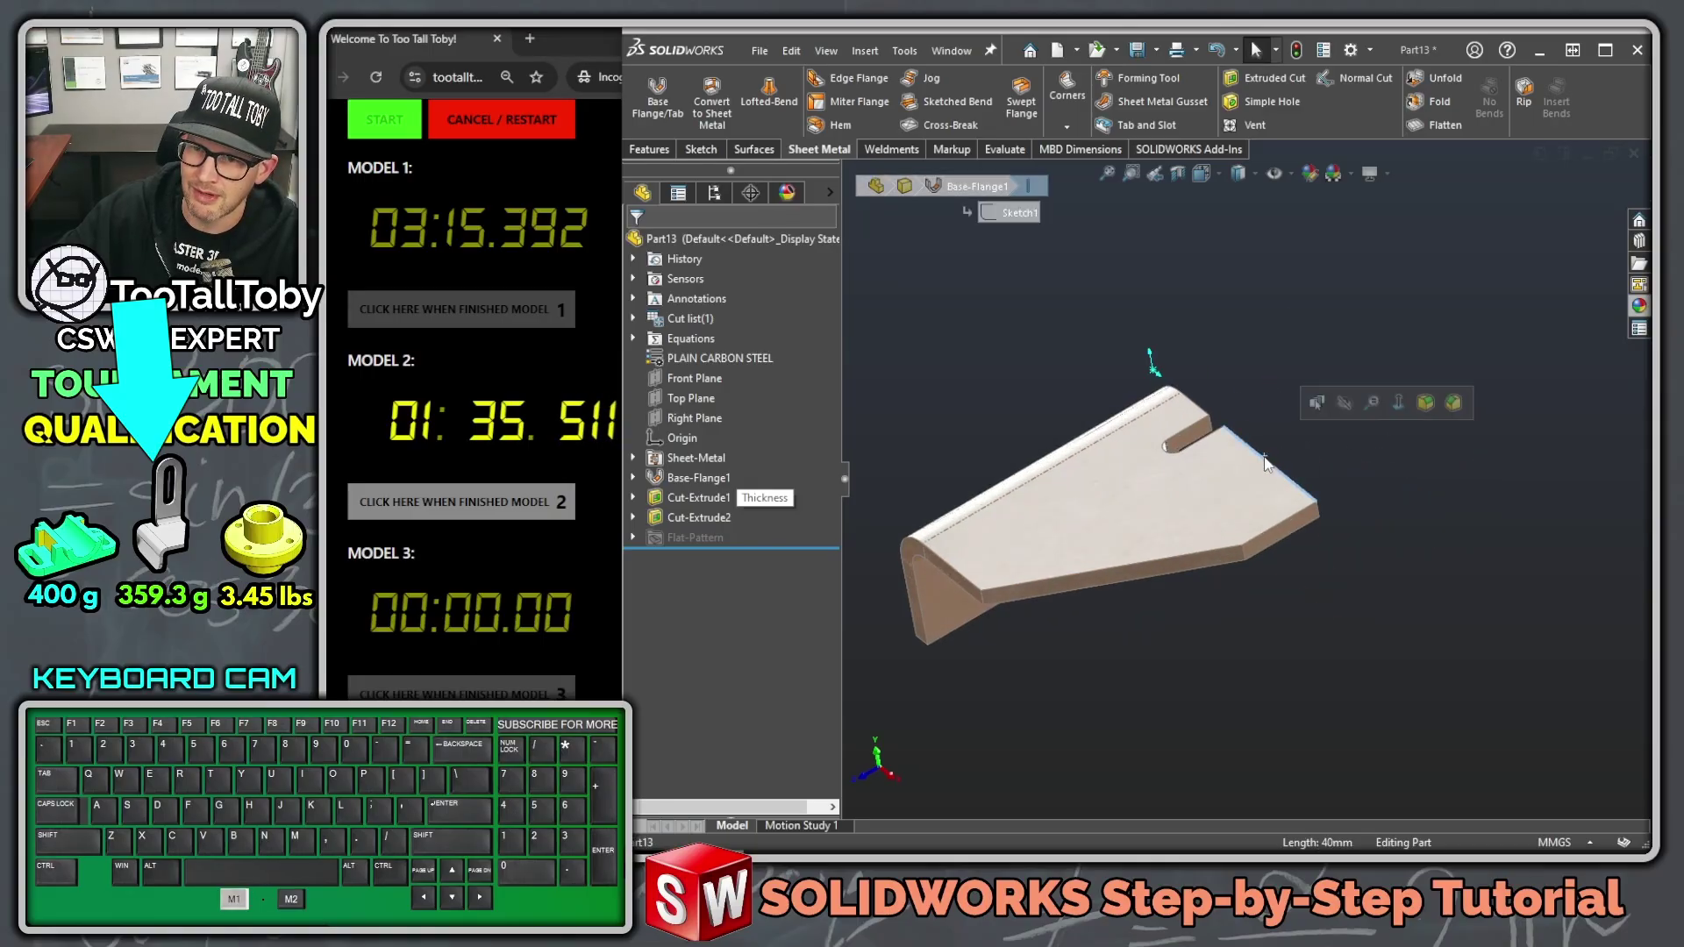
click(846, 78)
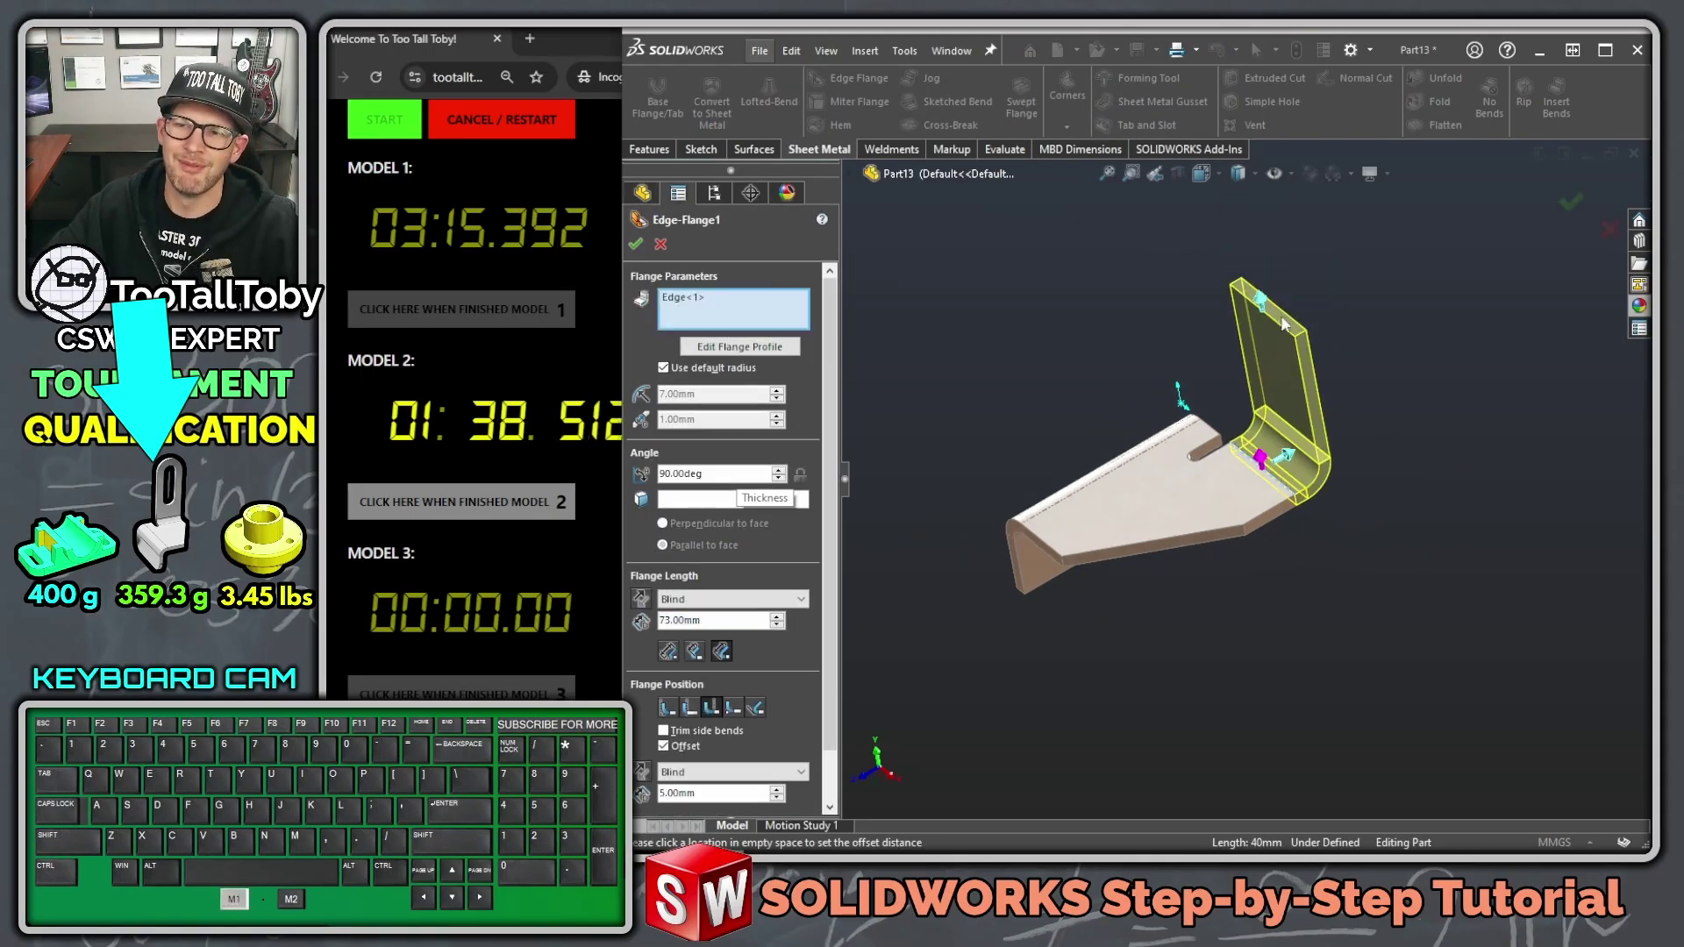
drag(833, 660, 833, 728)
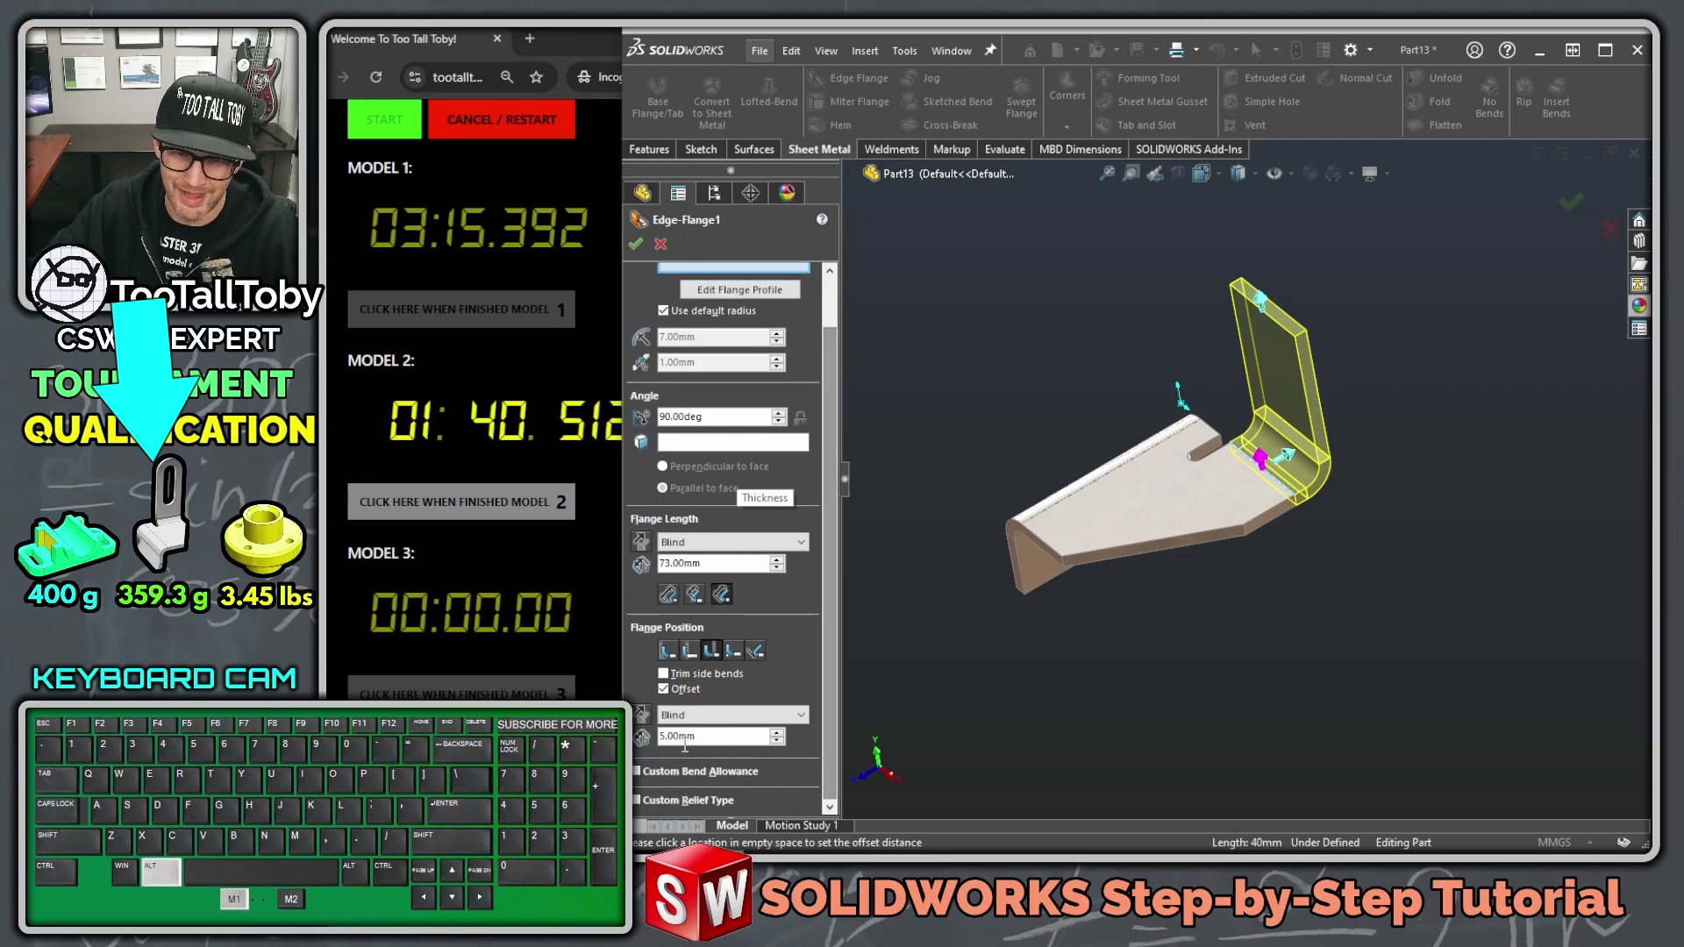
key(alt+1)
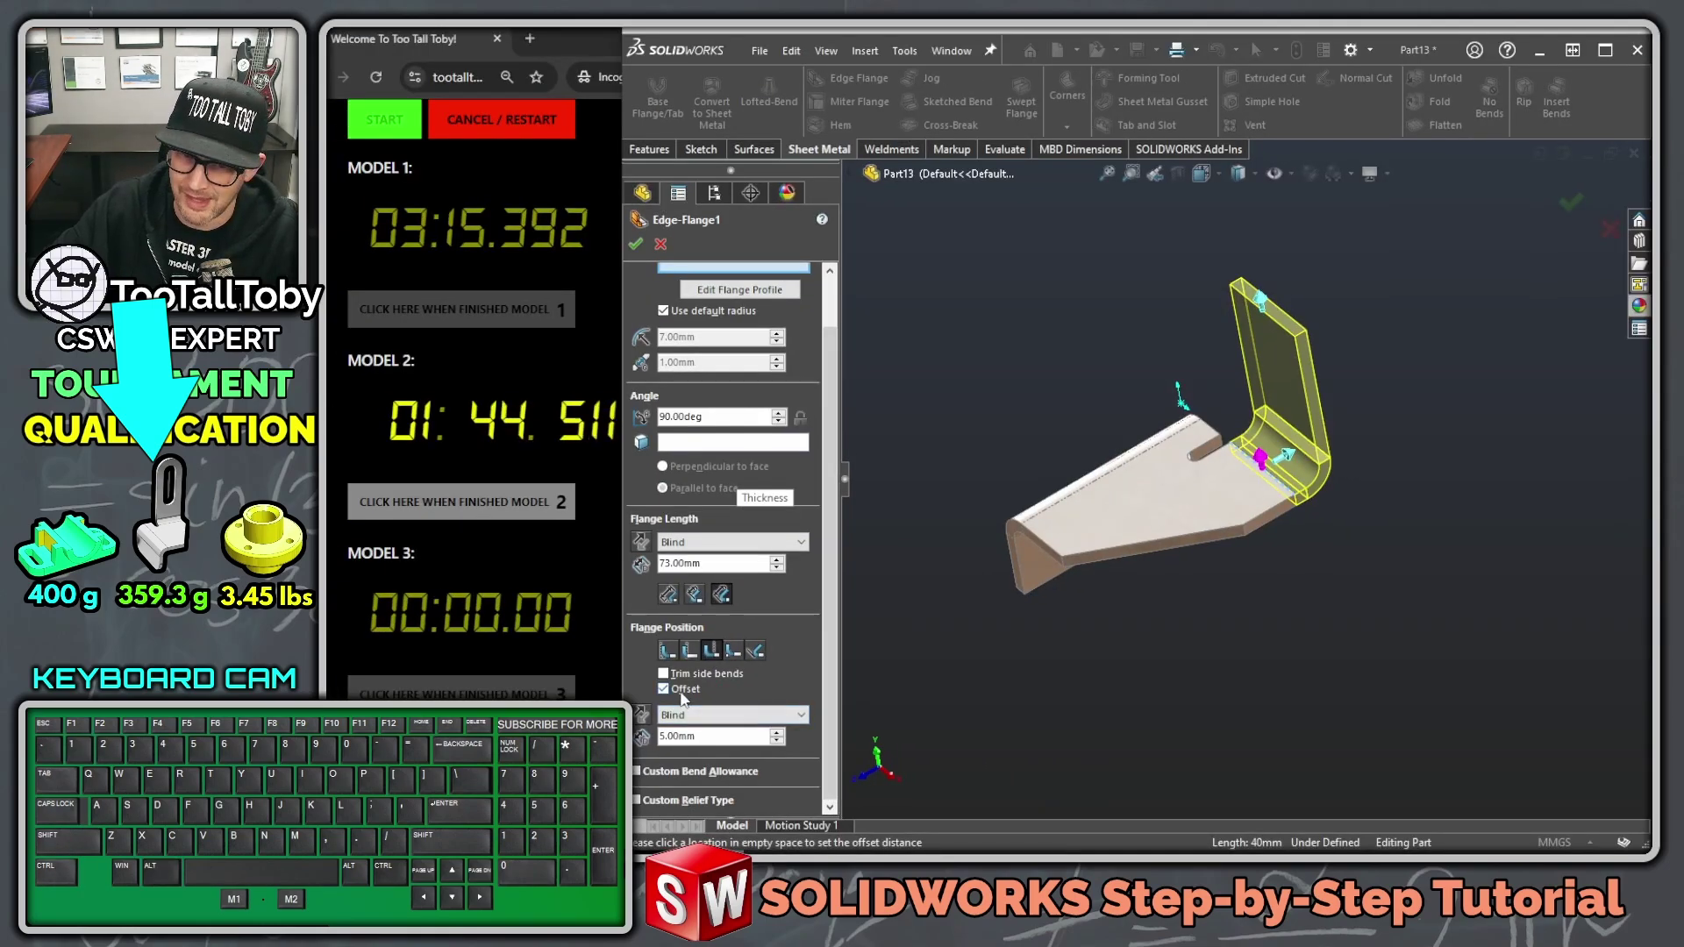
click(683, 695)
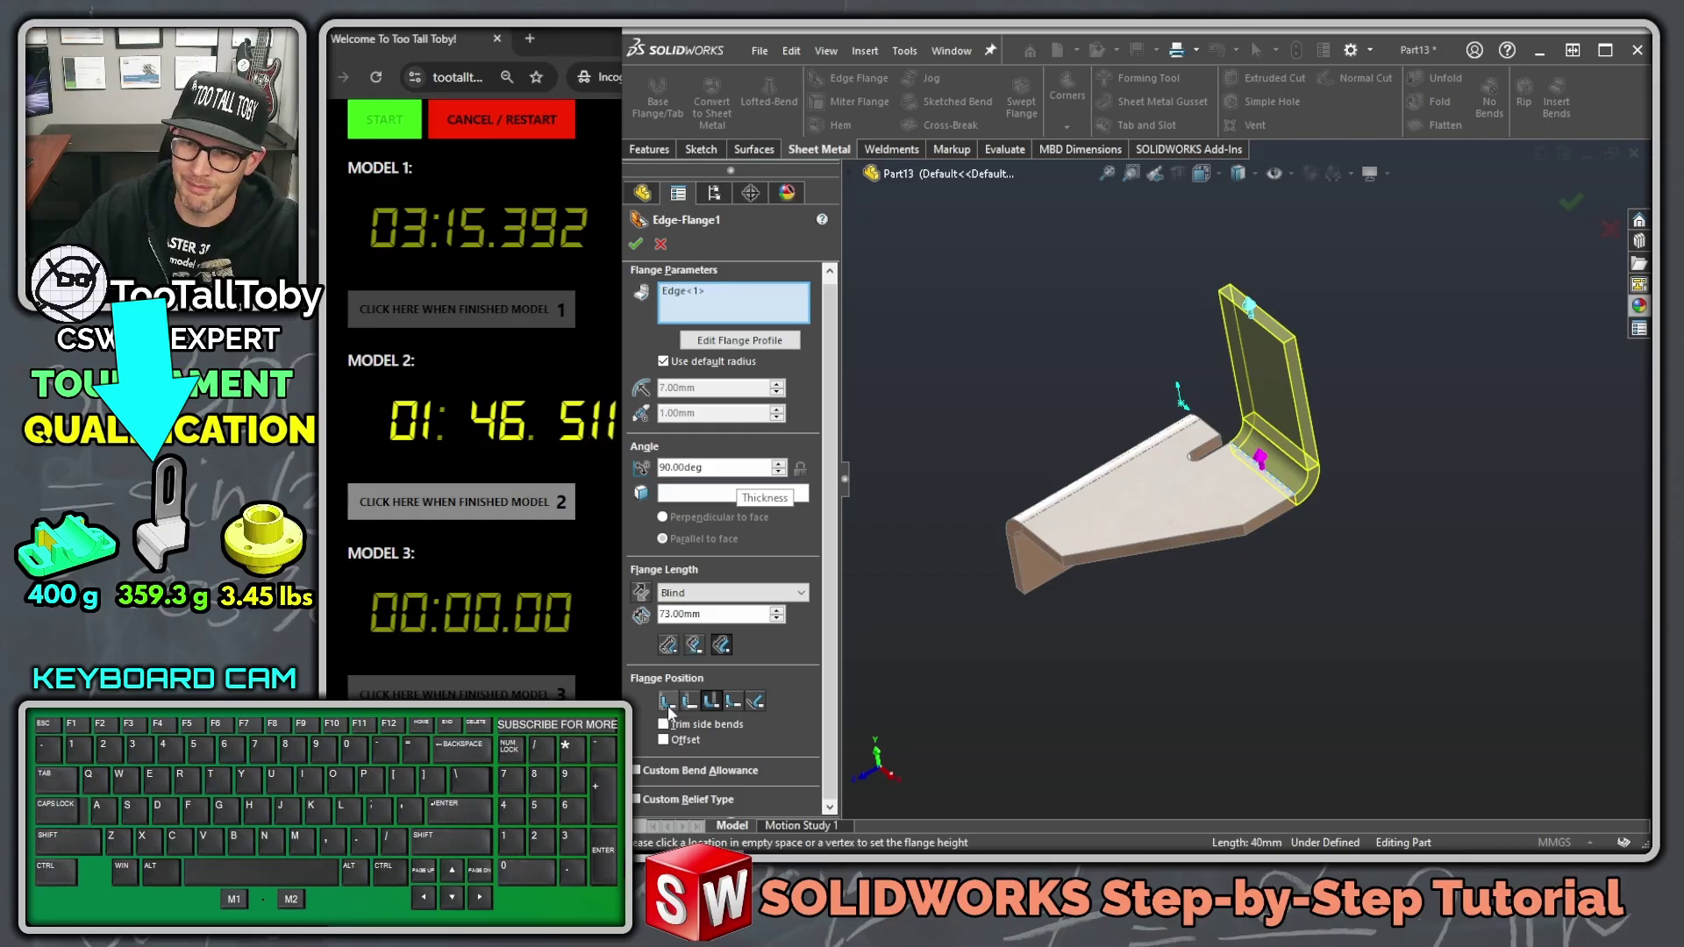
click(668, 706)
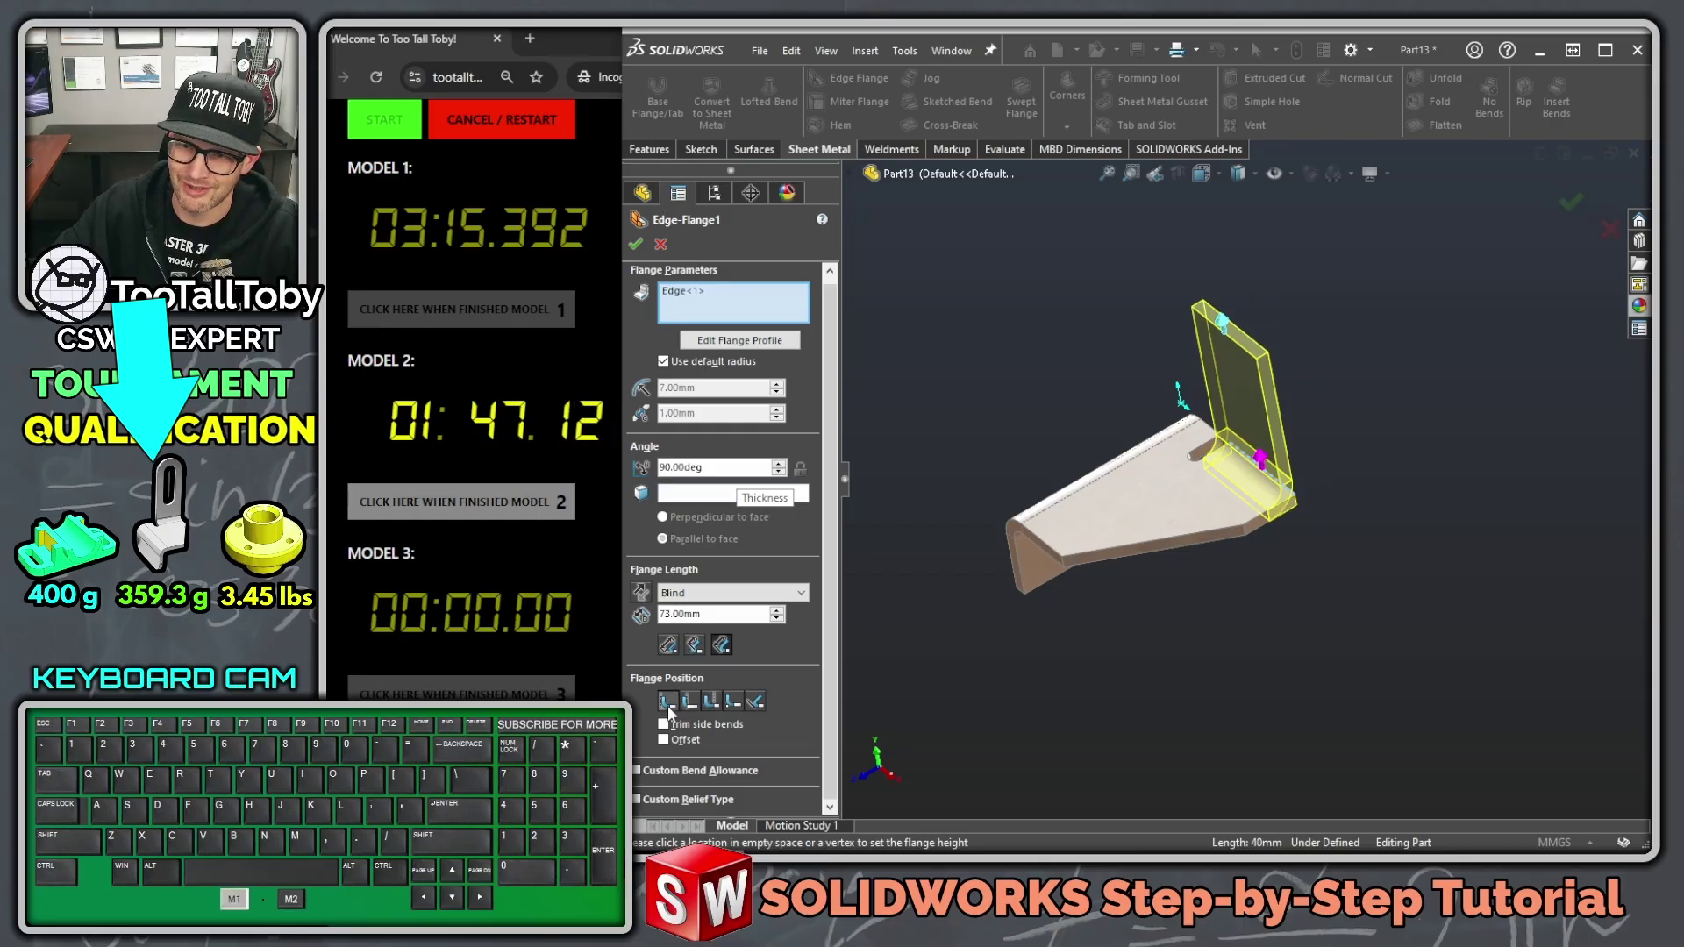
Step: Edit the flange profile, adding a 20 mm radius circle at the upper edge's midpoint and trimming it into a rounded end
click(741, 340)
key(ctrl+8)
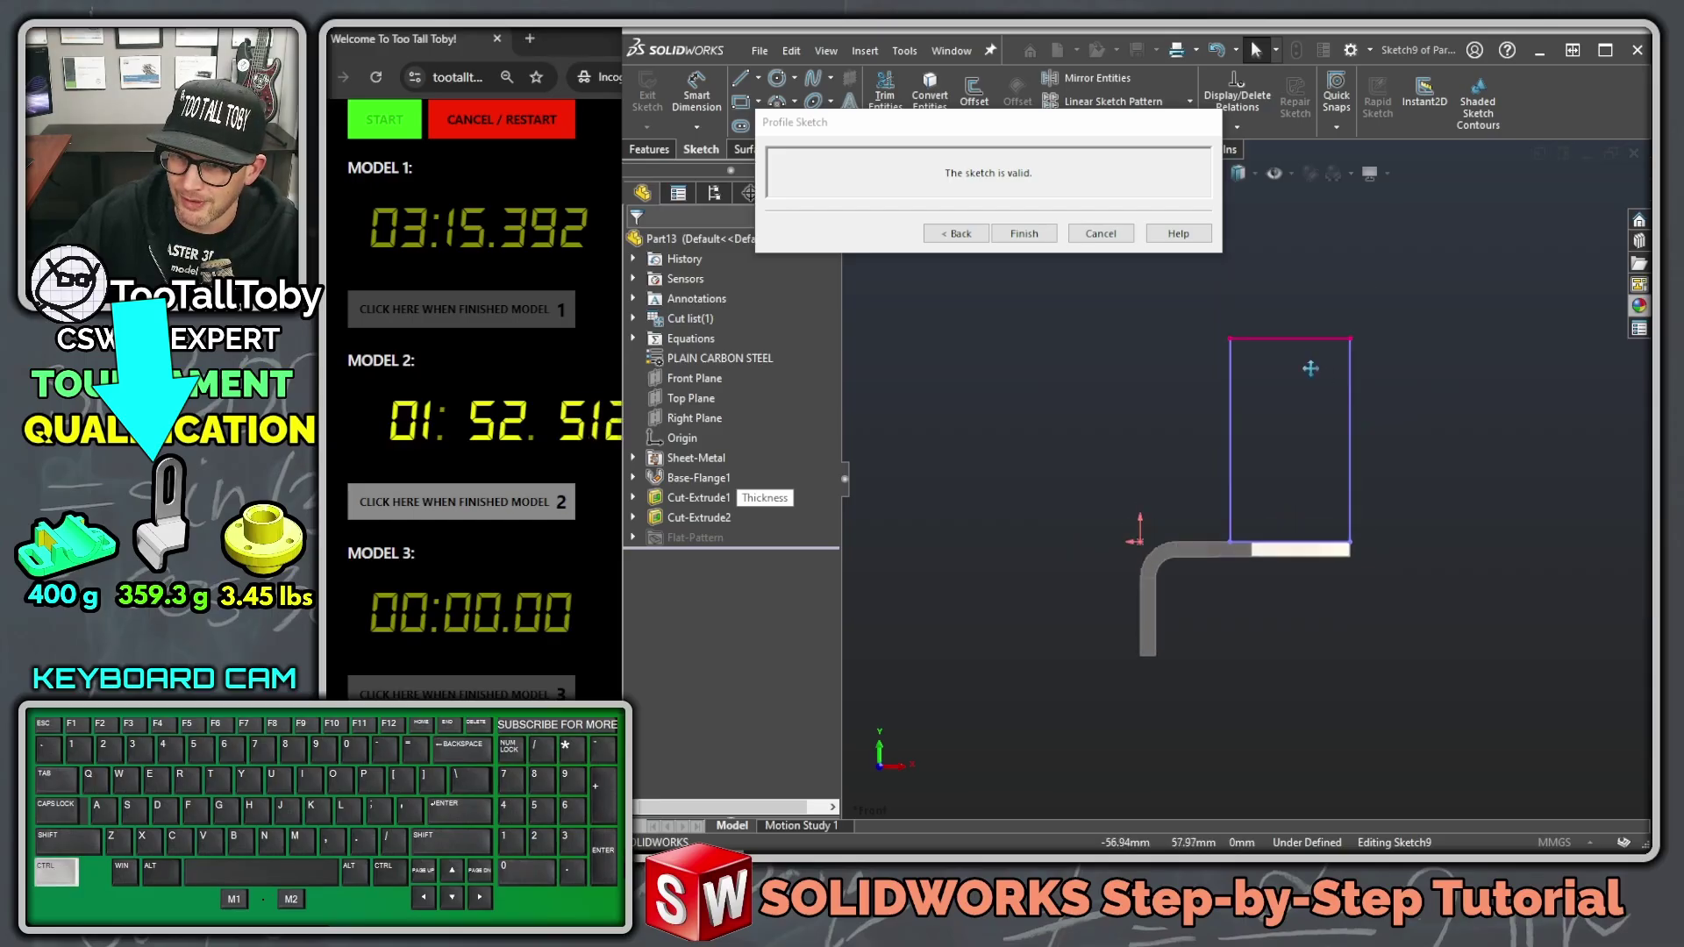
key(s)
click(1336, 409)
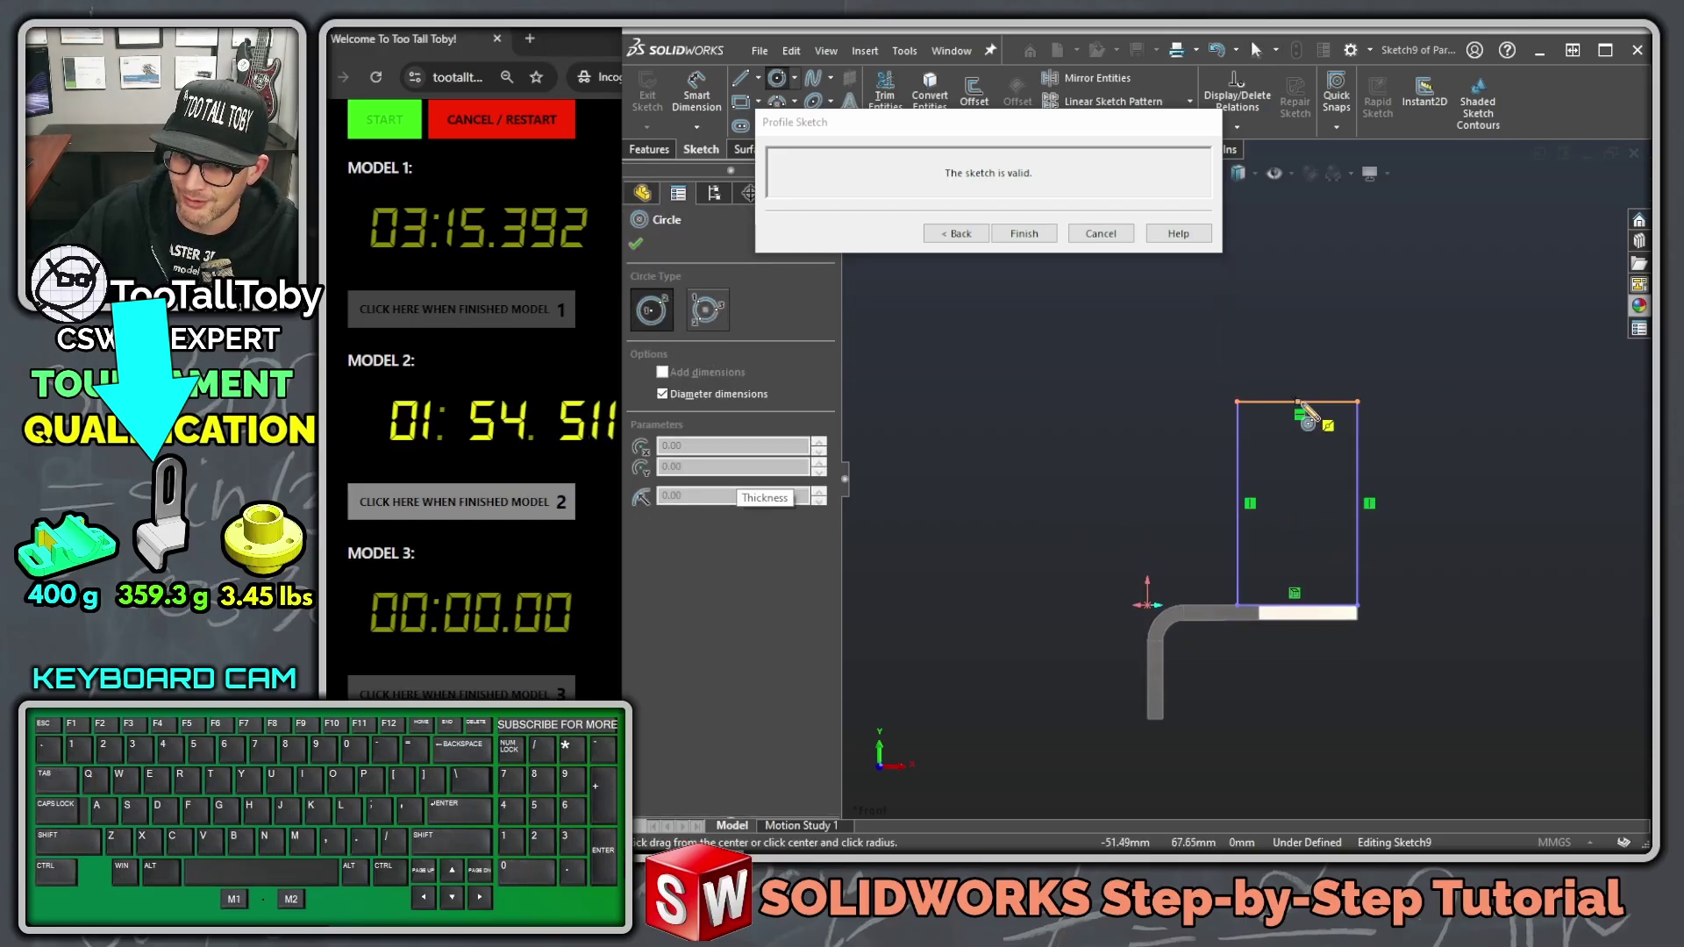
click(1363, 406)
key(s)
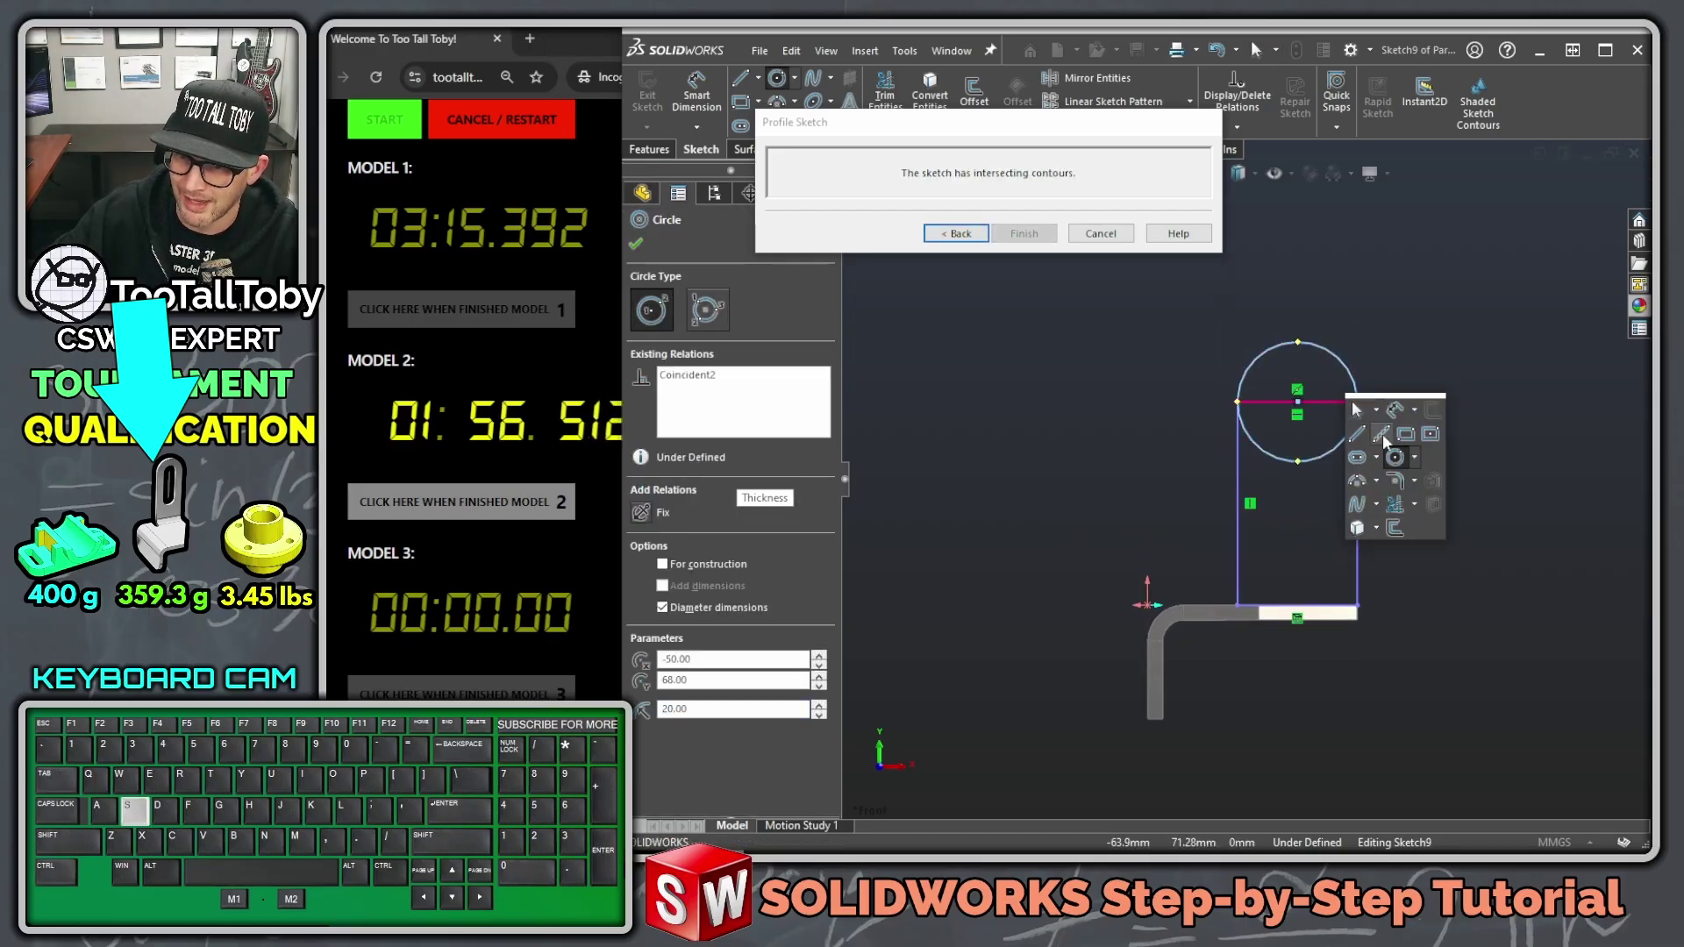
click(1396, 482)
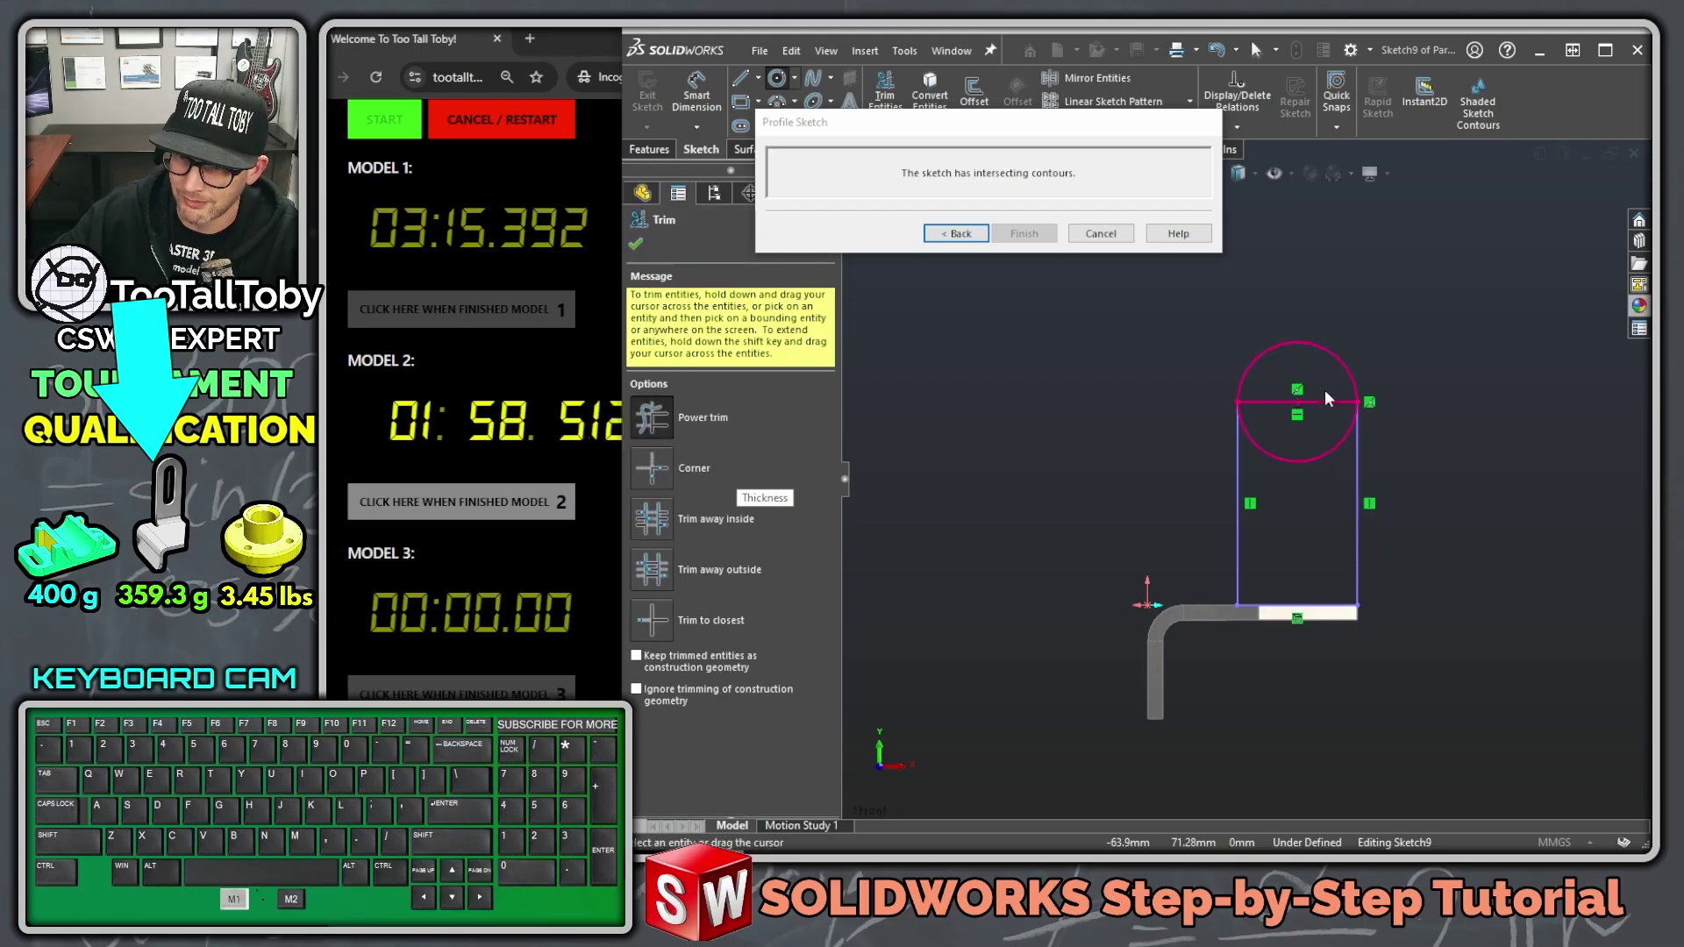
drag(1333, 443, 1335, 469)
right_click(1408, 377)
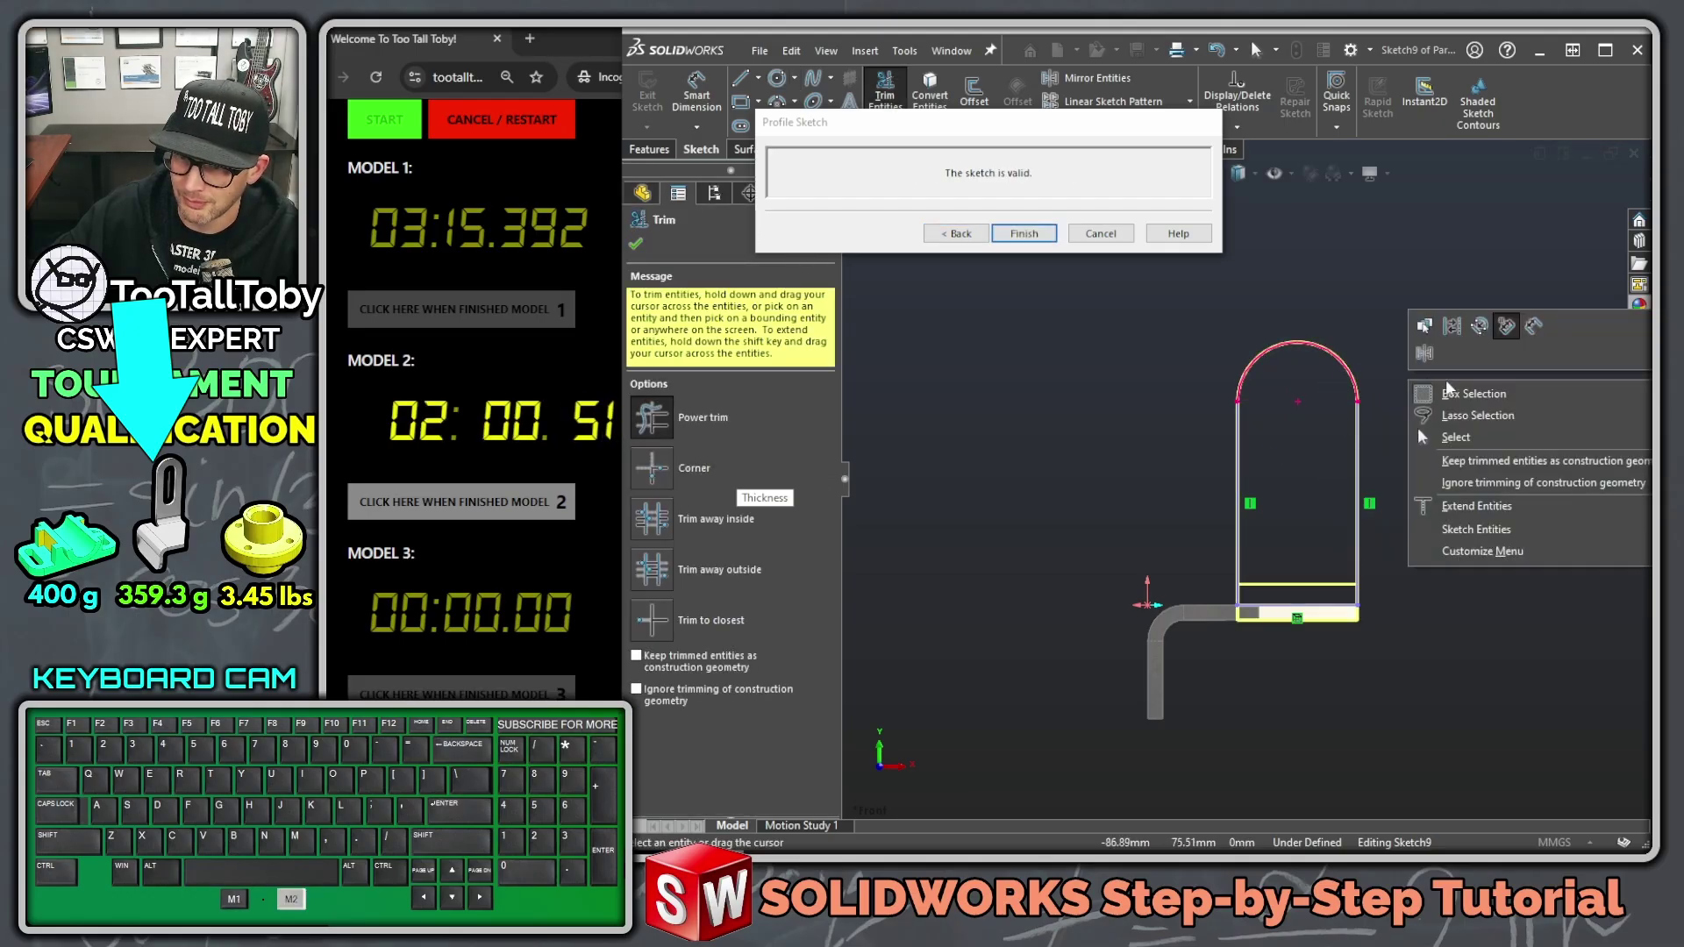
click(1456, 438)
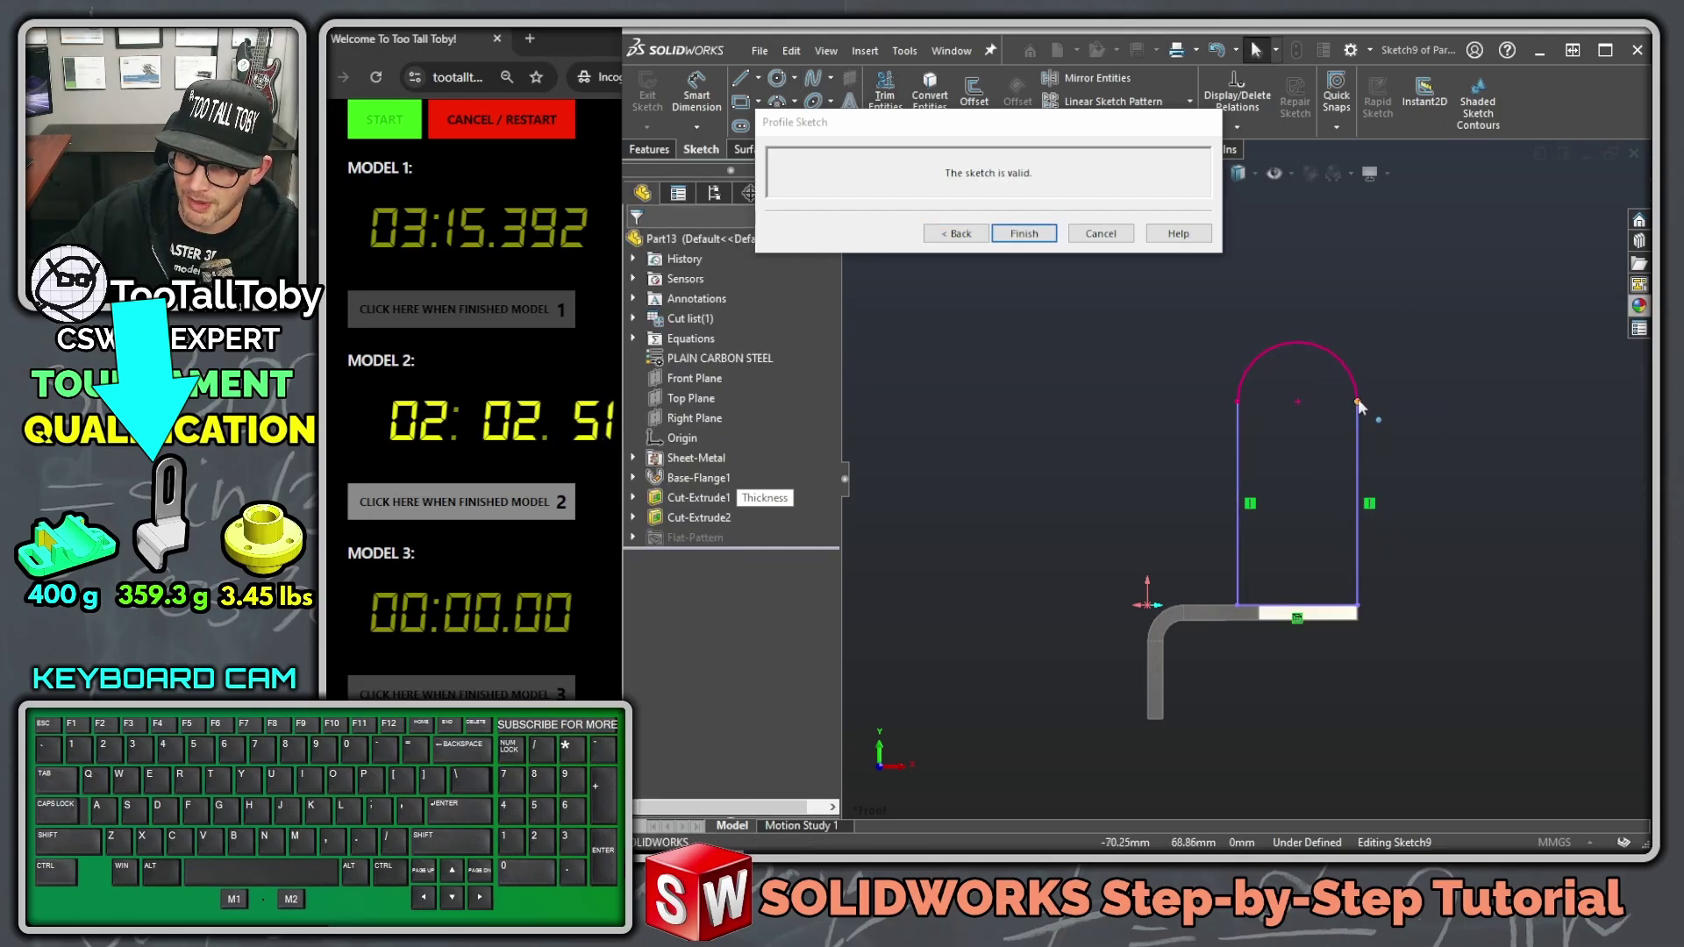
Step: Make the end arc tangent to both vertical side lines of the flange profile
click(1359, 403)
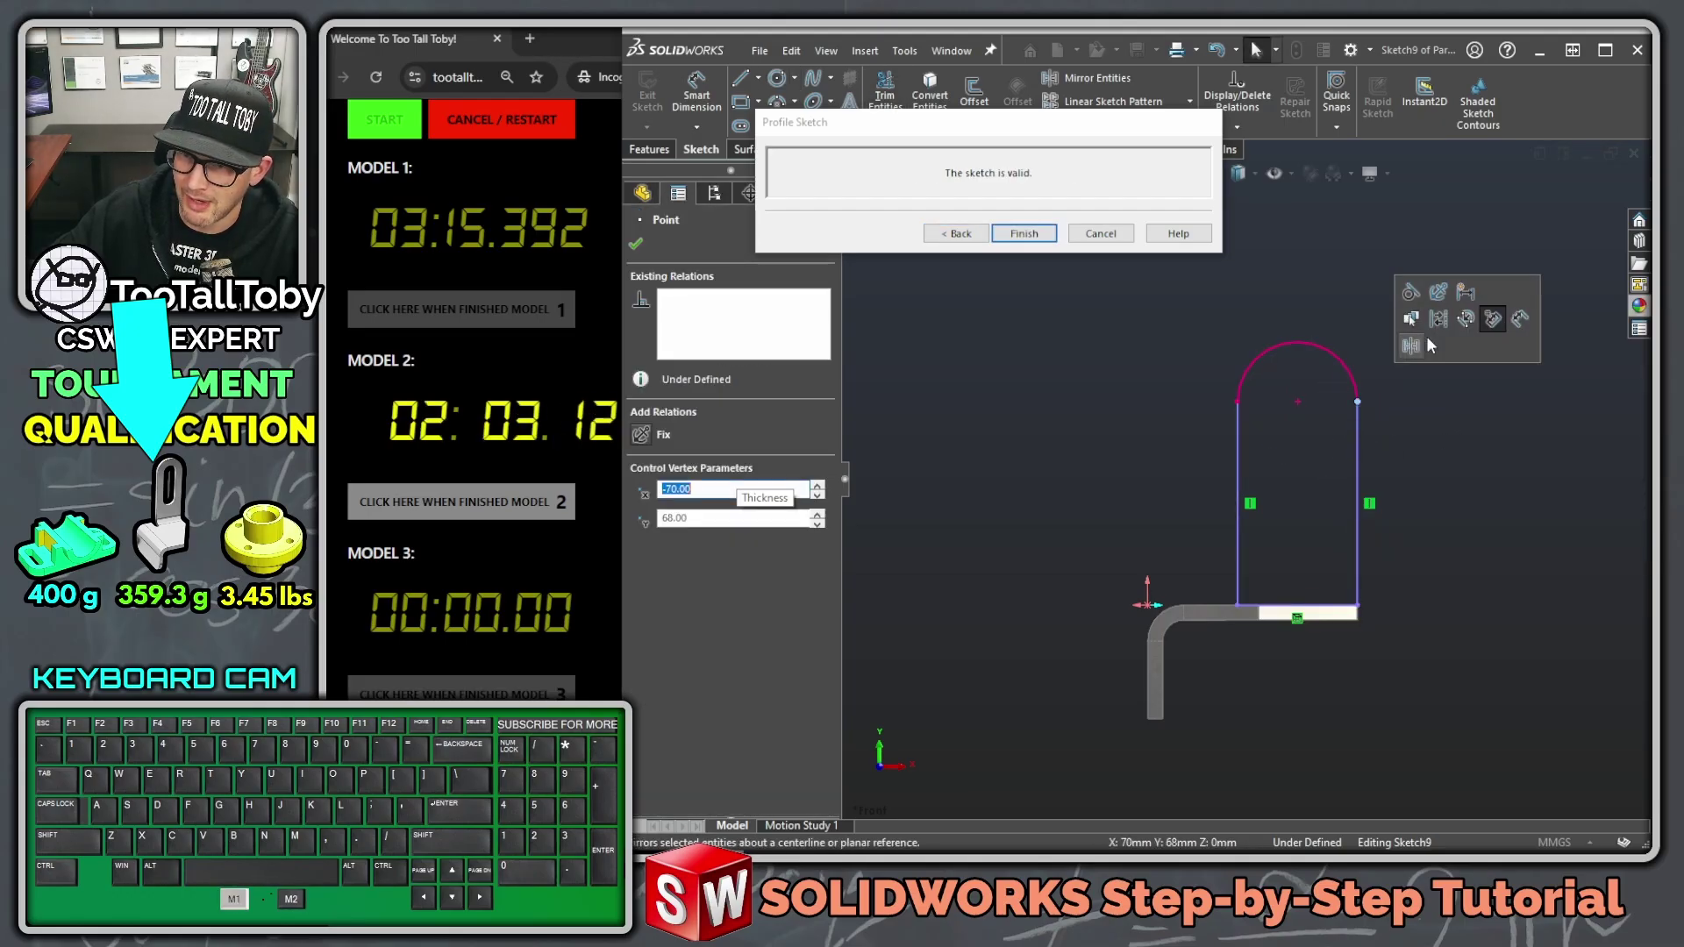
click(1237, 402)
click(1285, 295)
click(1437, 444)
Step: Sketch a vertical straight slot about 20 mm wide down from the arc's centre, with centres about 52 mm apart
key(s)
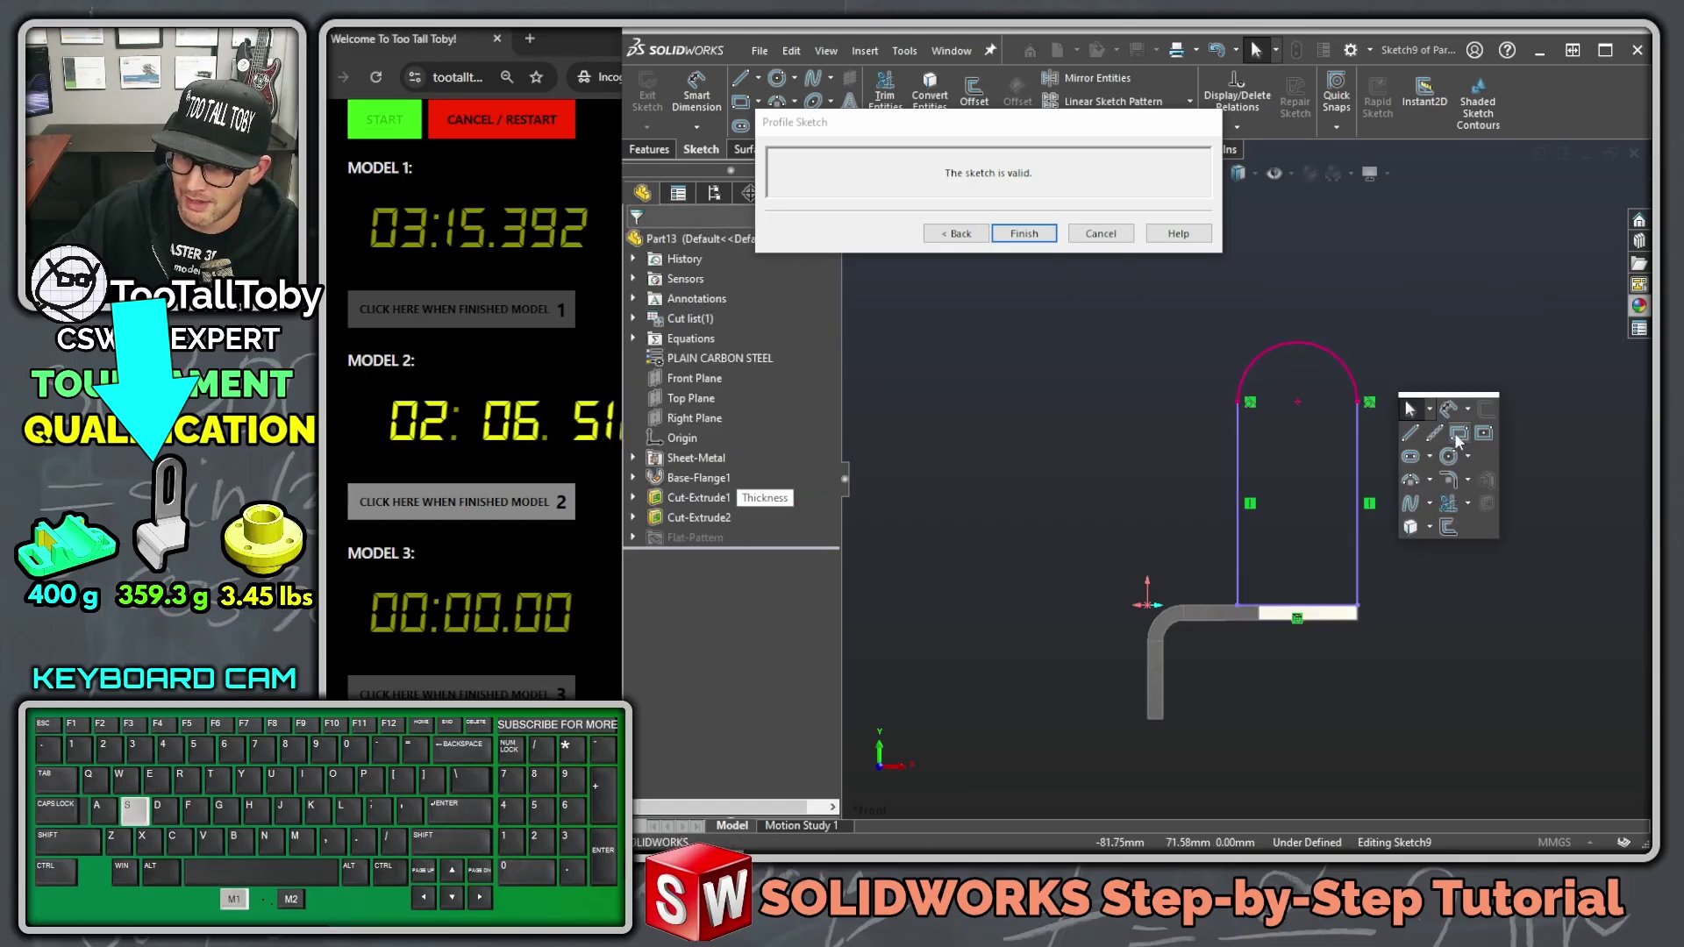
click(1410, 458)
drag(1298, 402, 1307, 589)
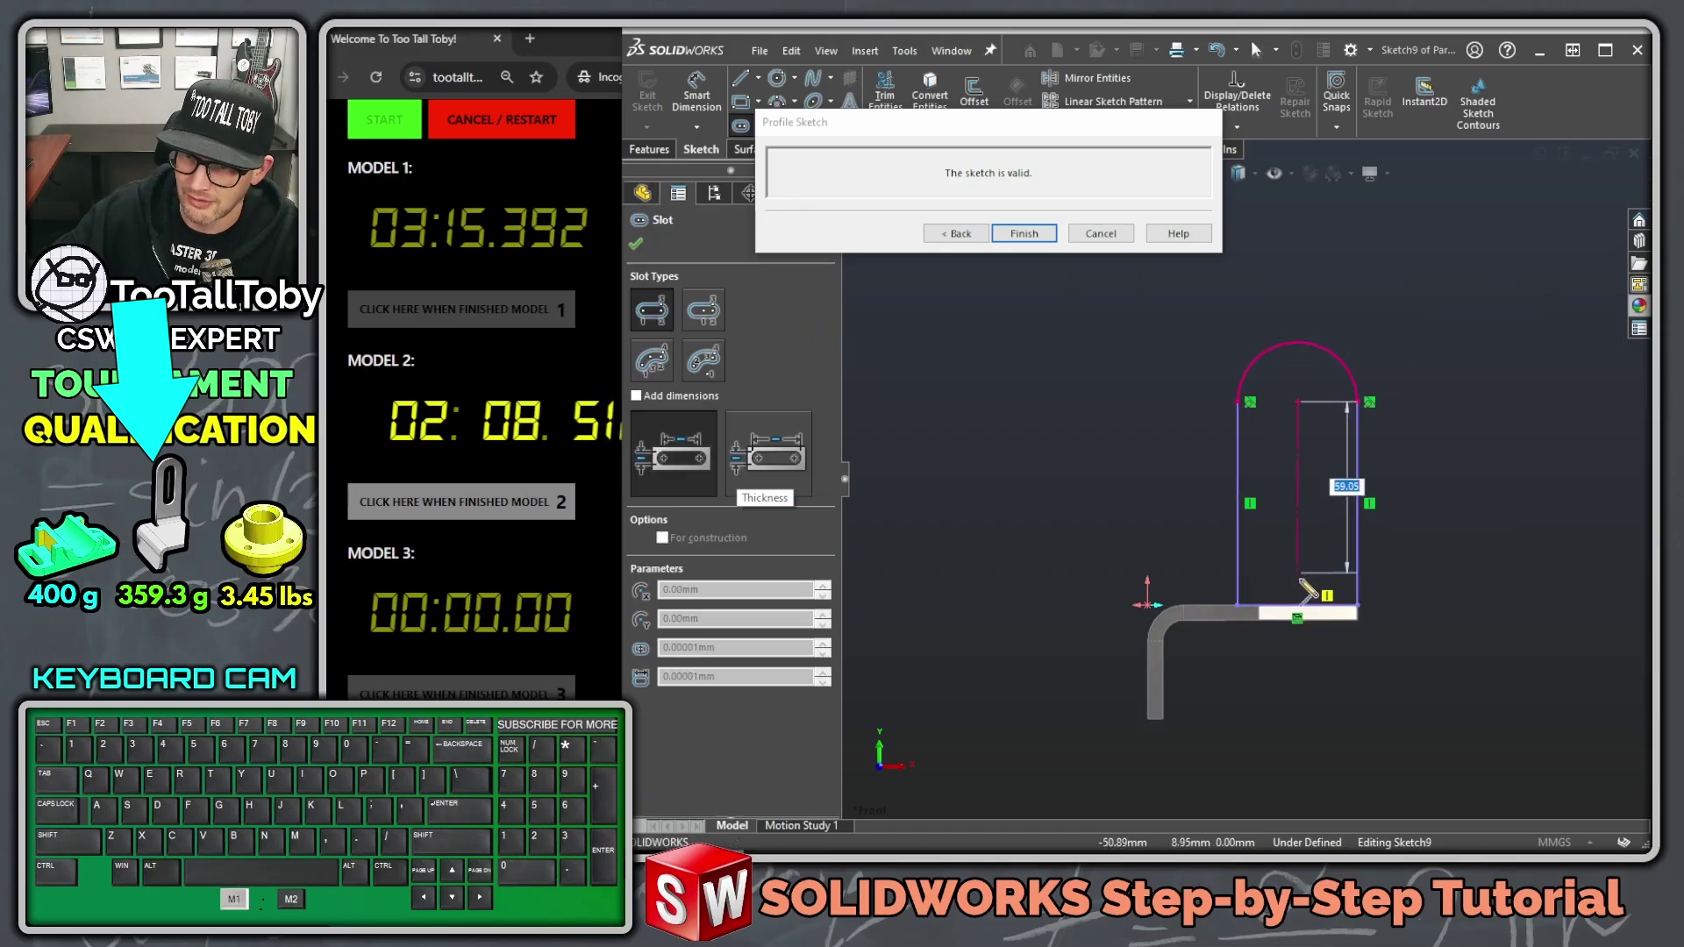
click(1300, 559)
click(1329, 579)
right_click(1414, 328)
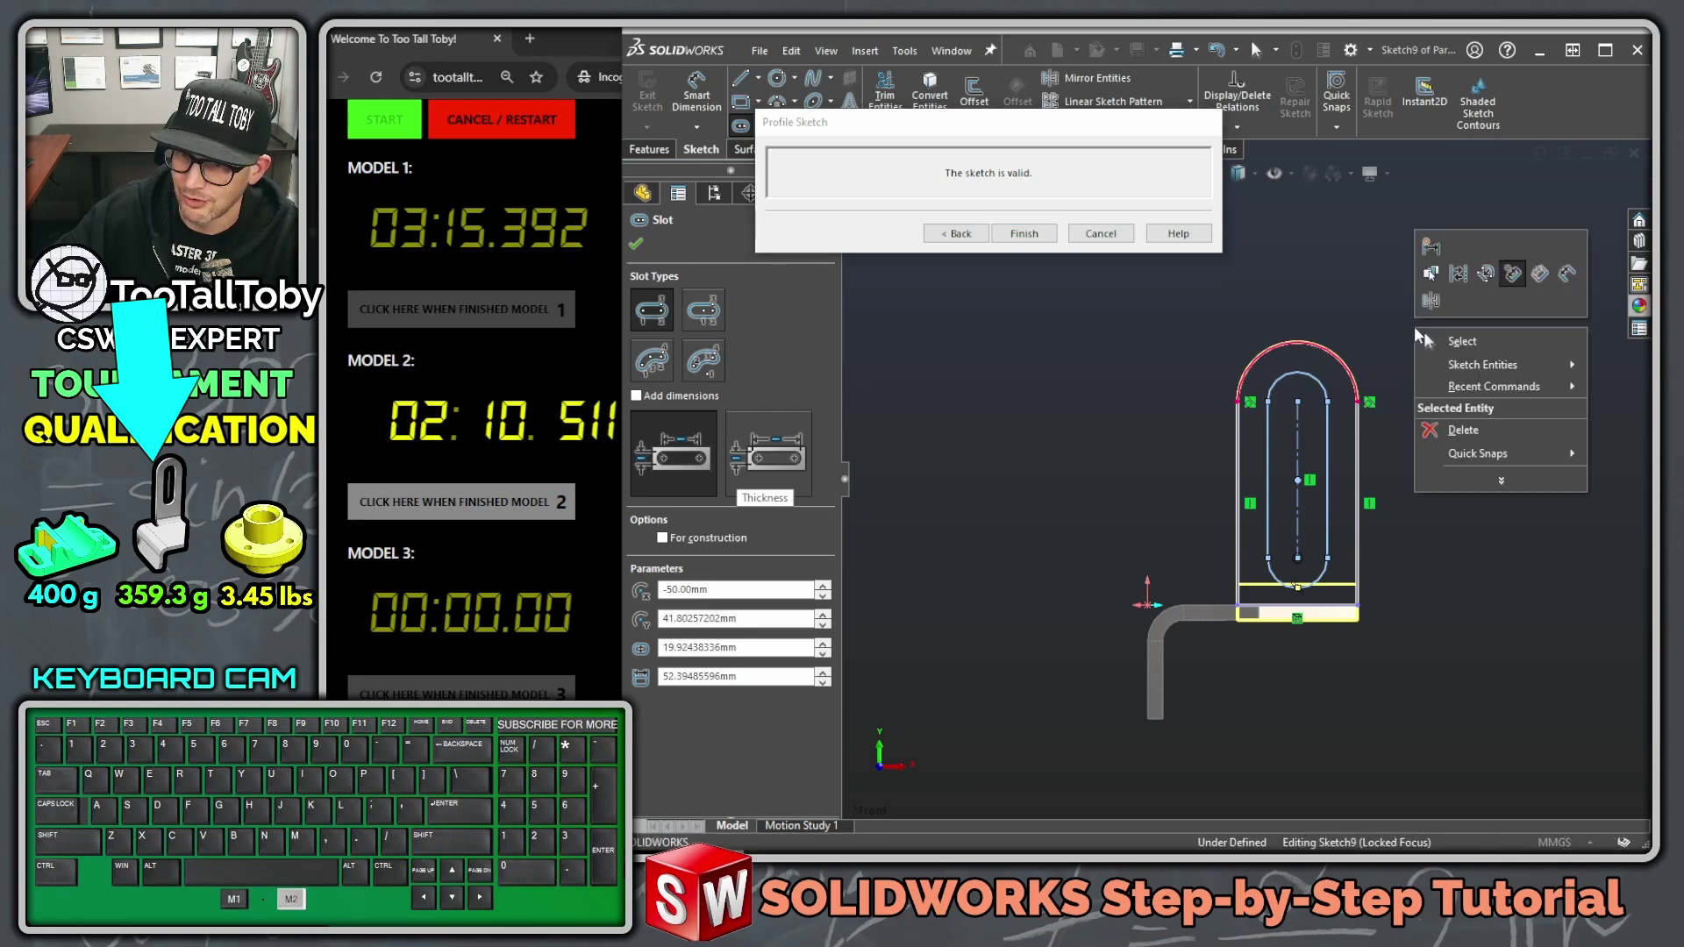
click(1468, 346)
Step: Dimension the overall height from the lower flange's bottom edge to the top of the rounded end as 136 mm
key(s)
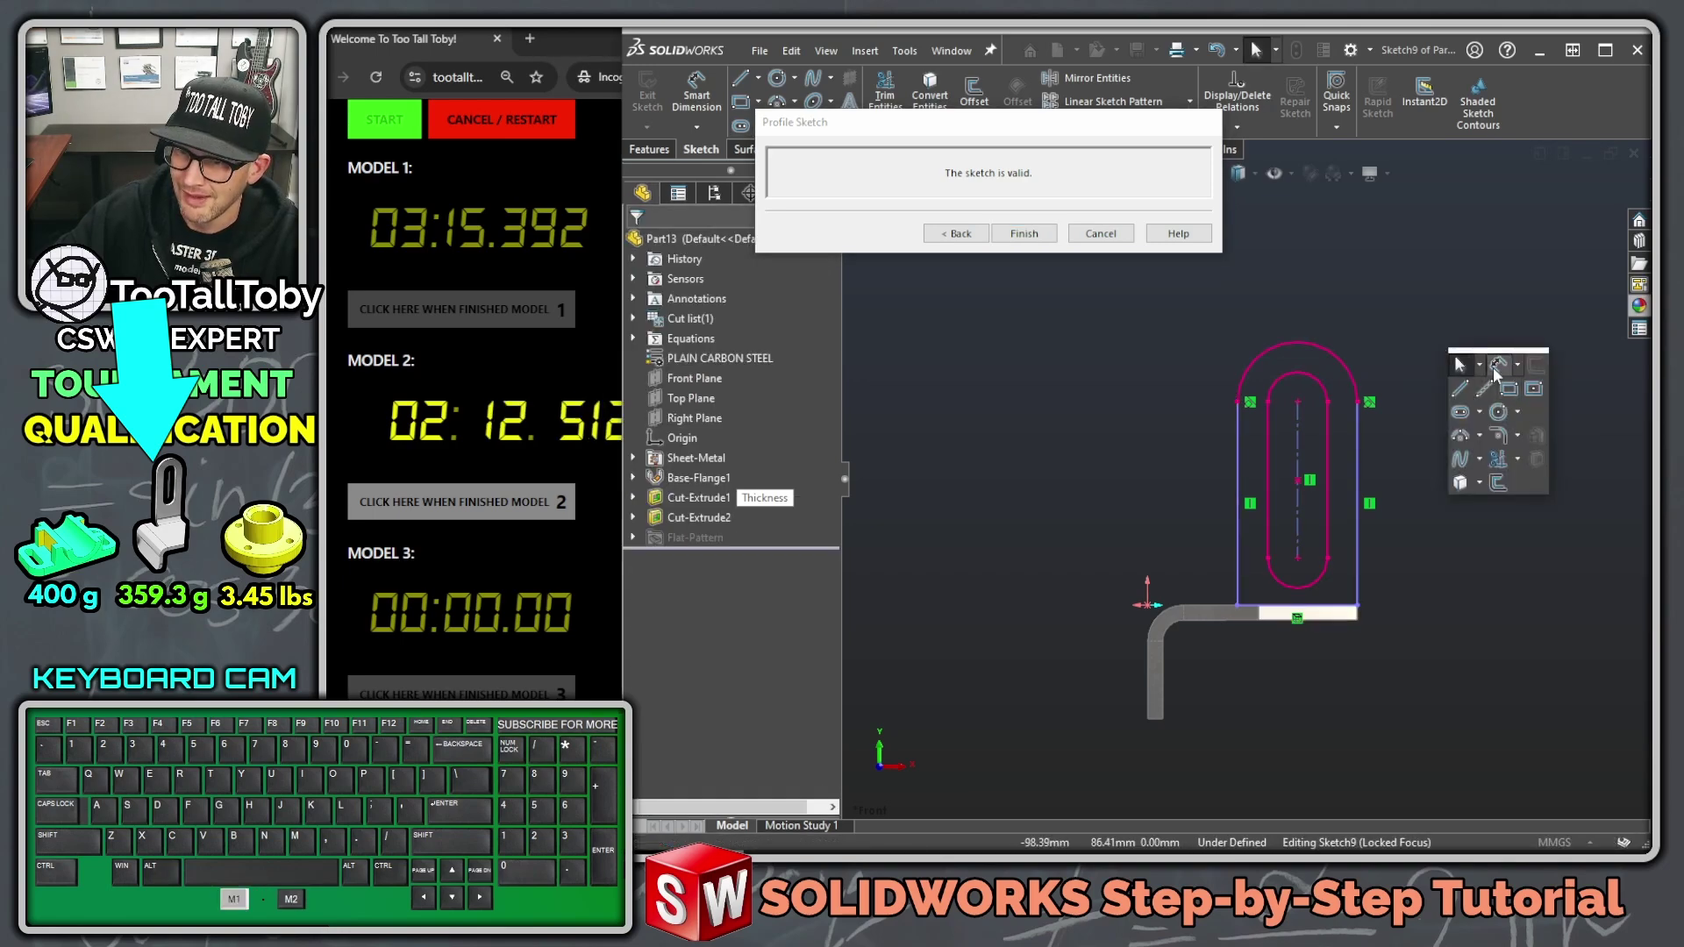
click(1493, 366)
click(1355, 614)
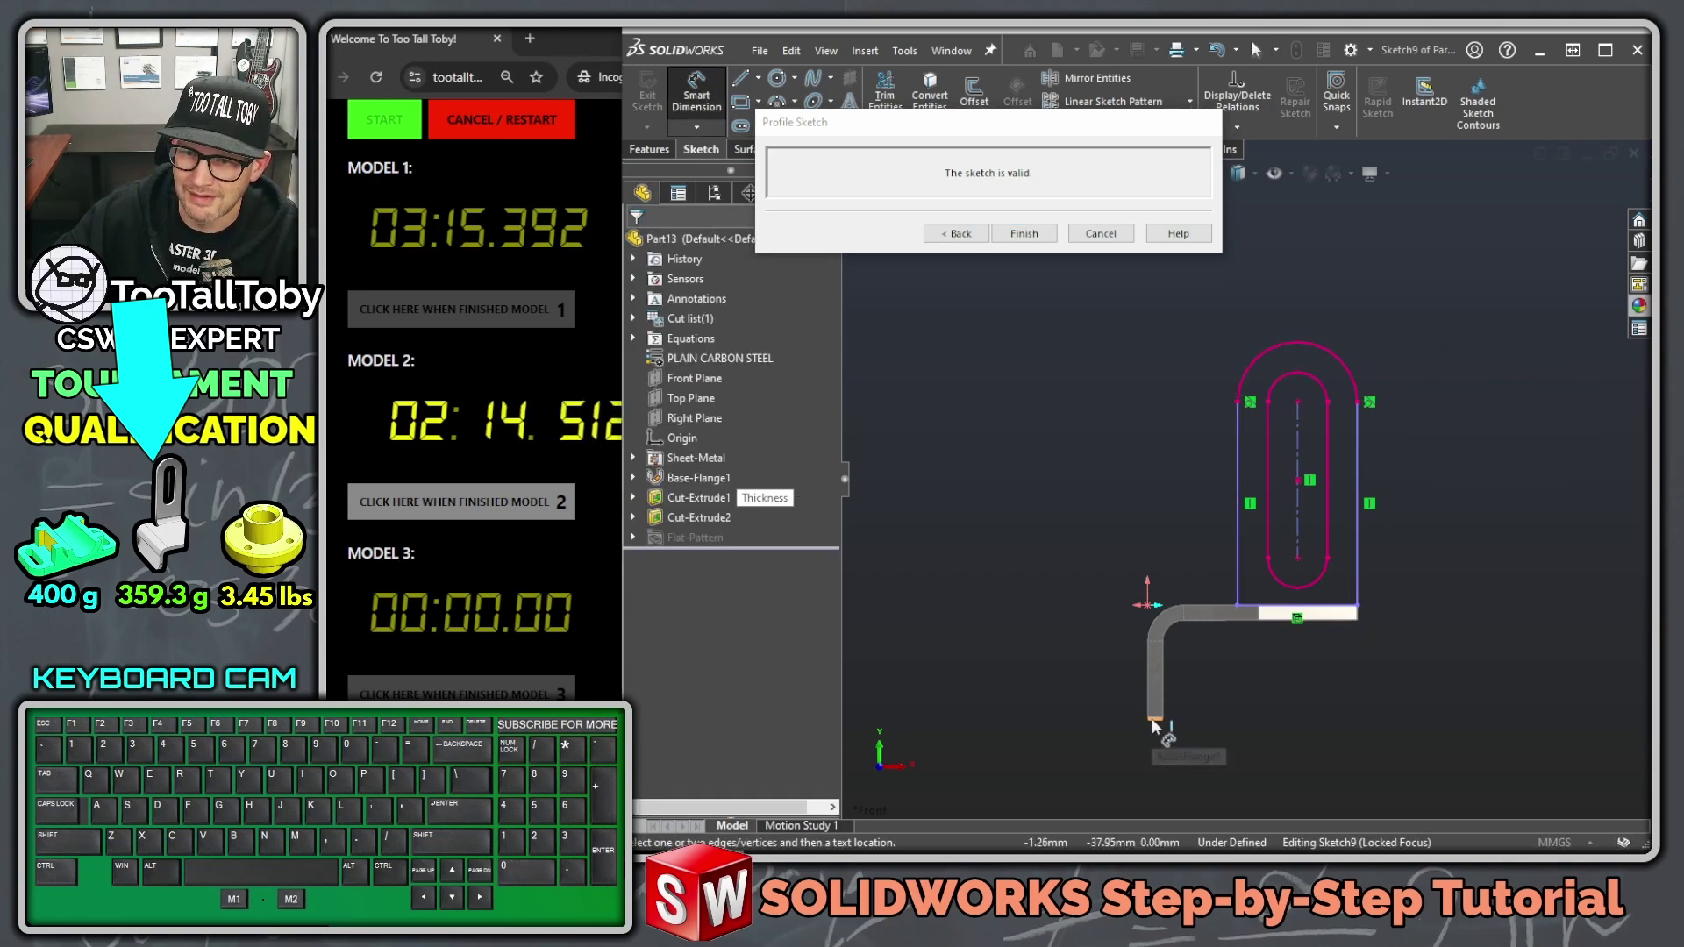
click(1151, 718)
shift+click(1304, 338)
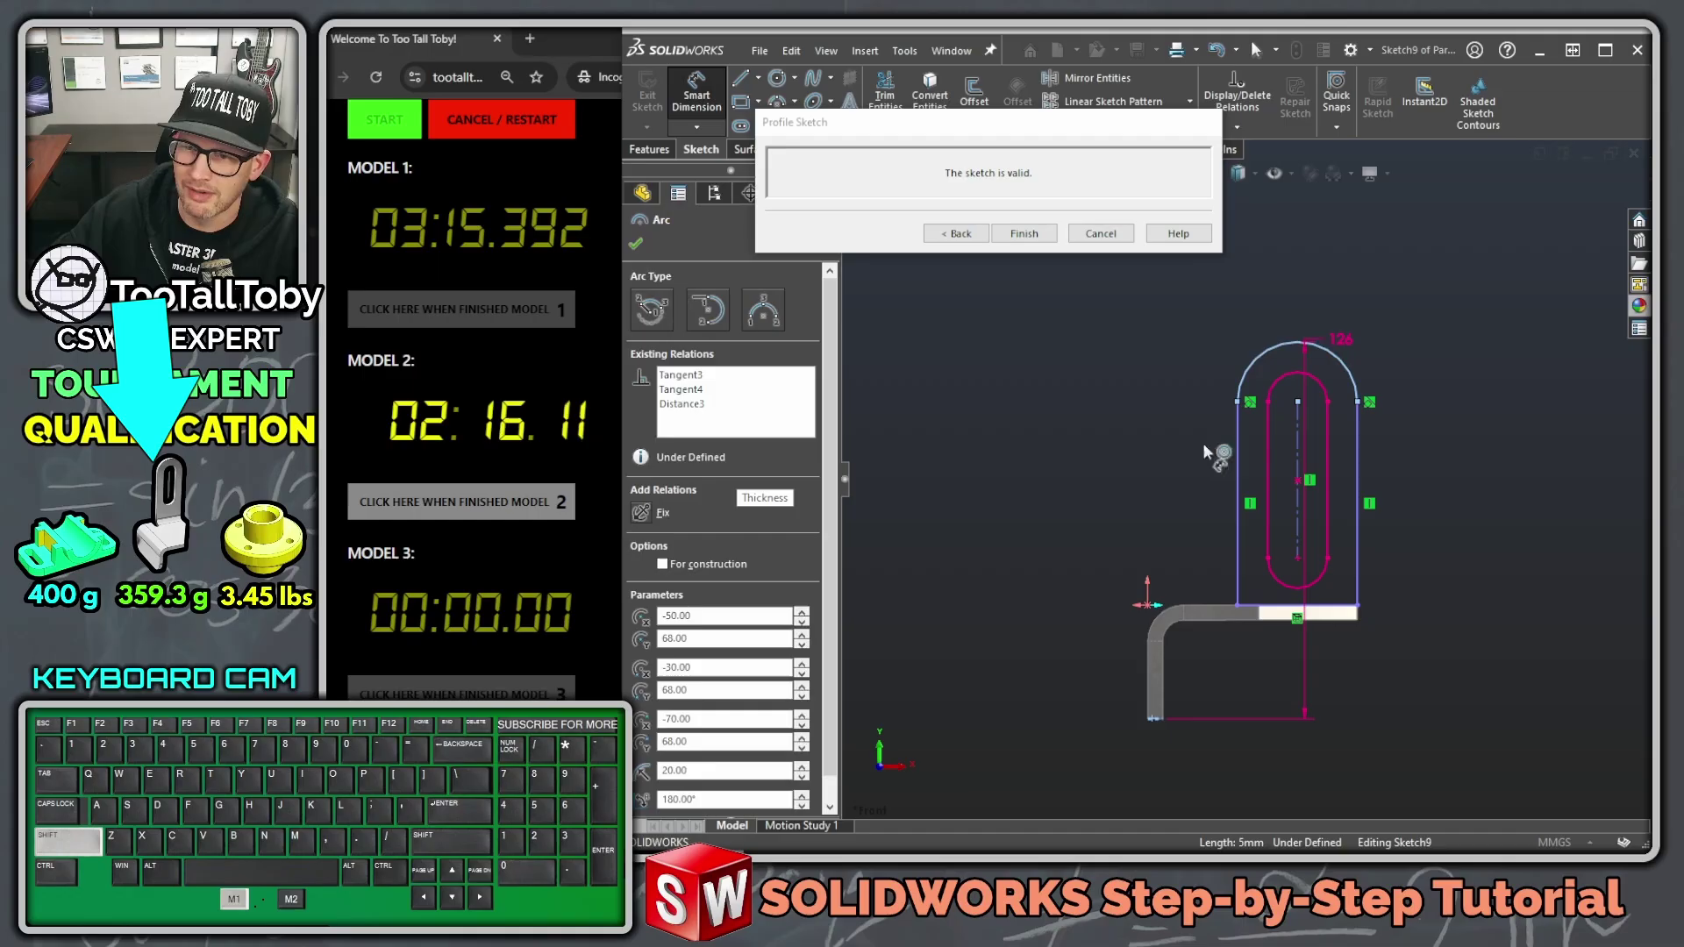
click(1070, 520)
text(13)
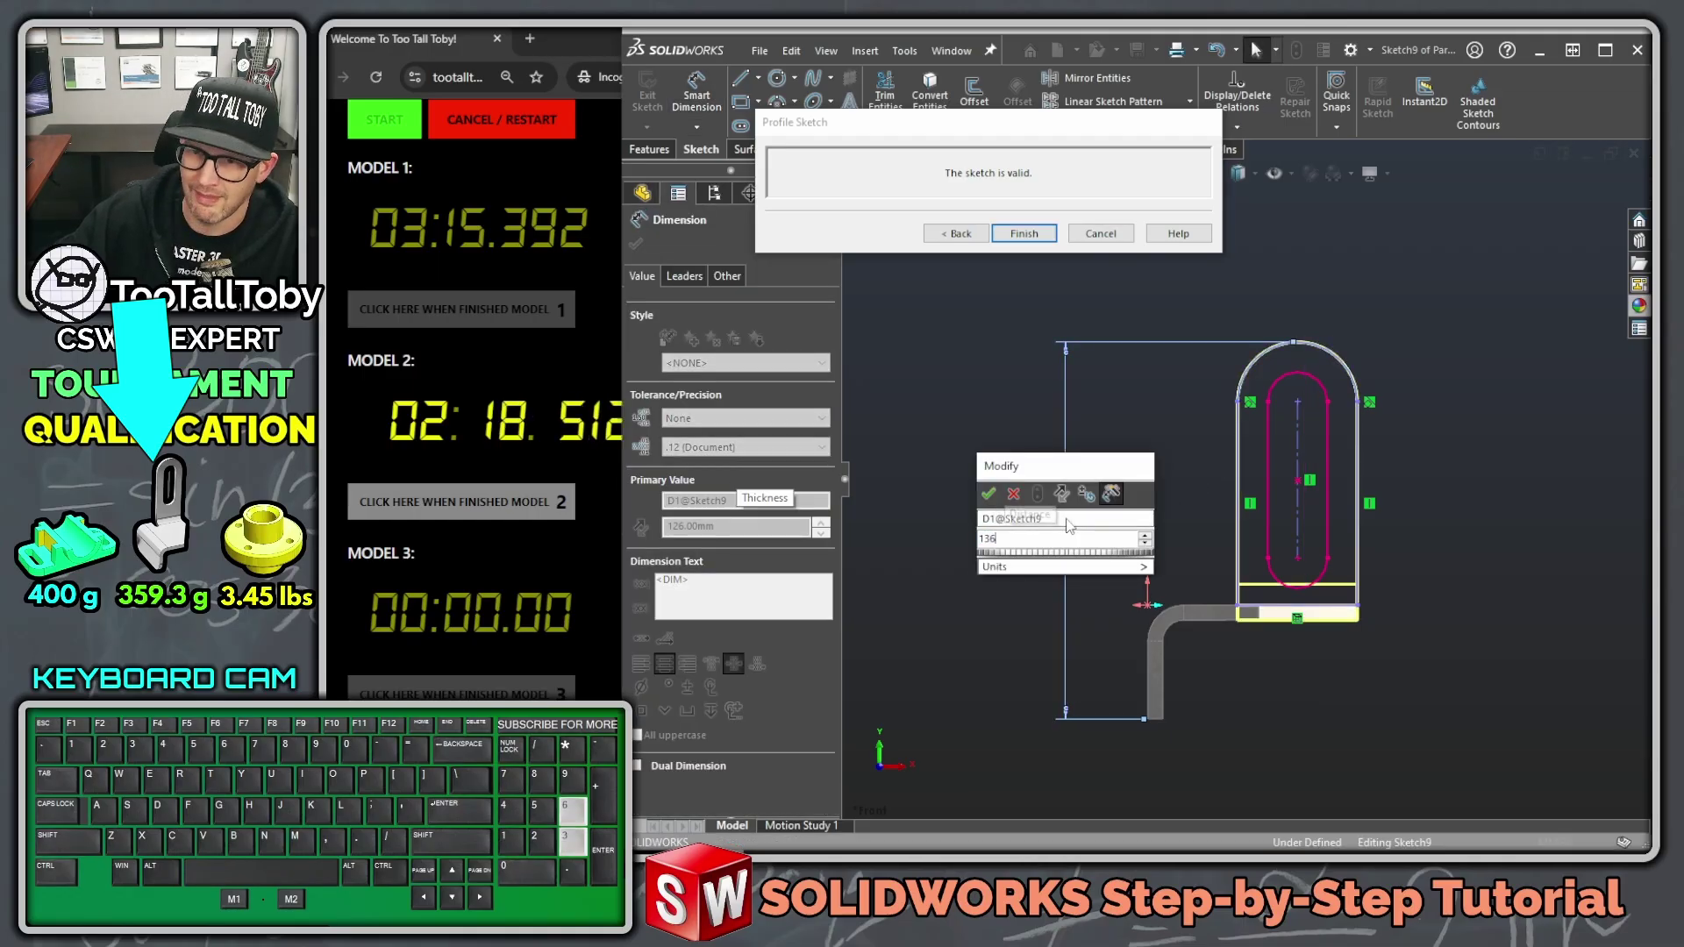
text(6)
key(Return)
Step: Dimension the profile slot's centre-to-centre distance as 42 mm and its width as 20 mm
click(1327, 463)
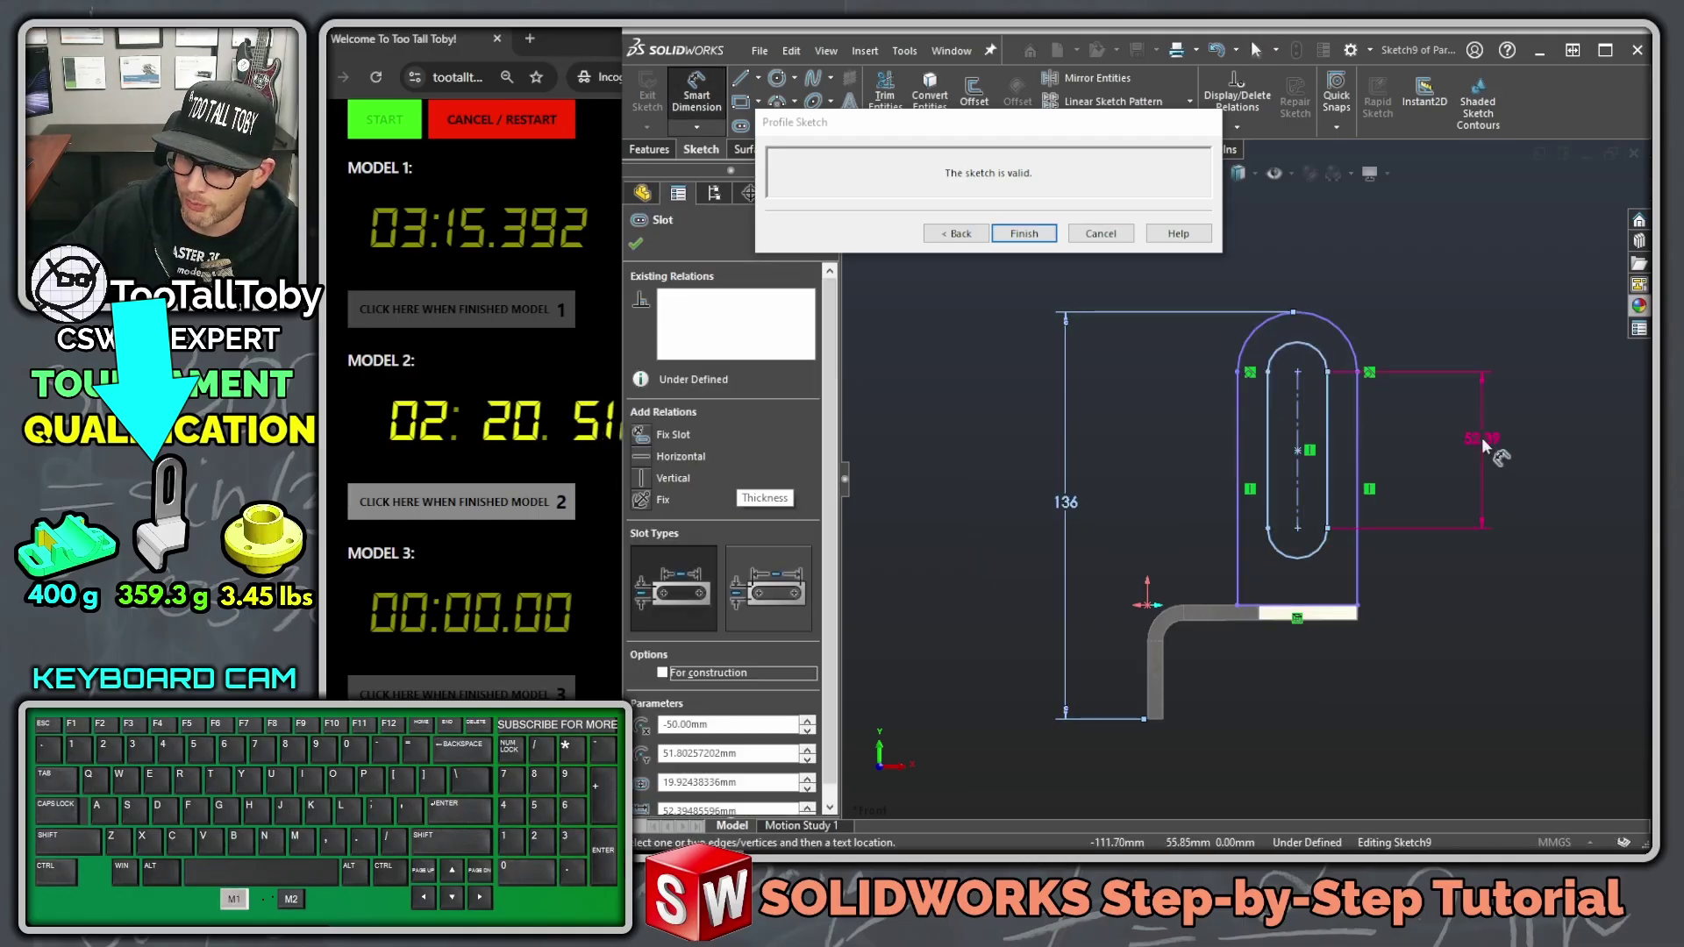
click(1482, 437)
text(42)
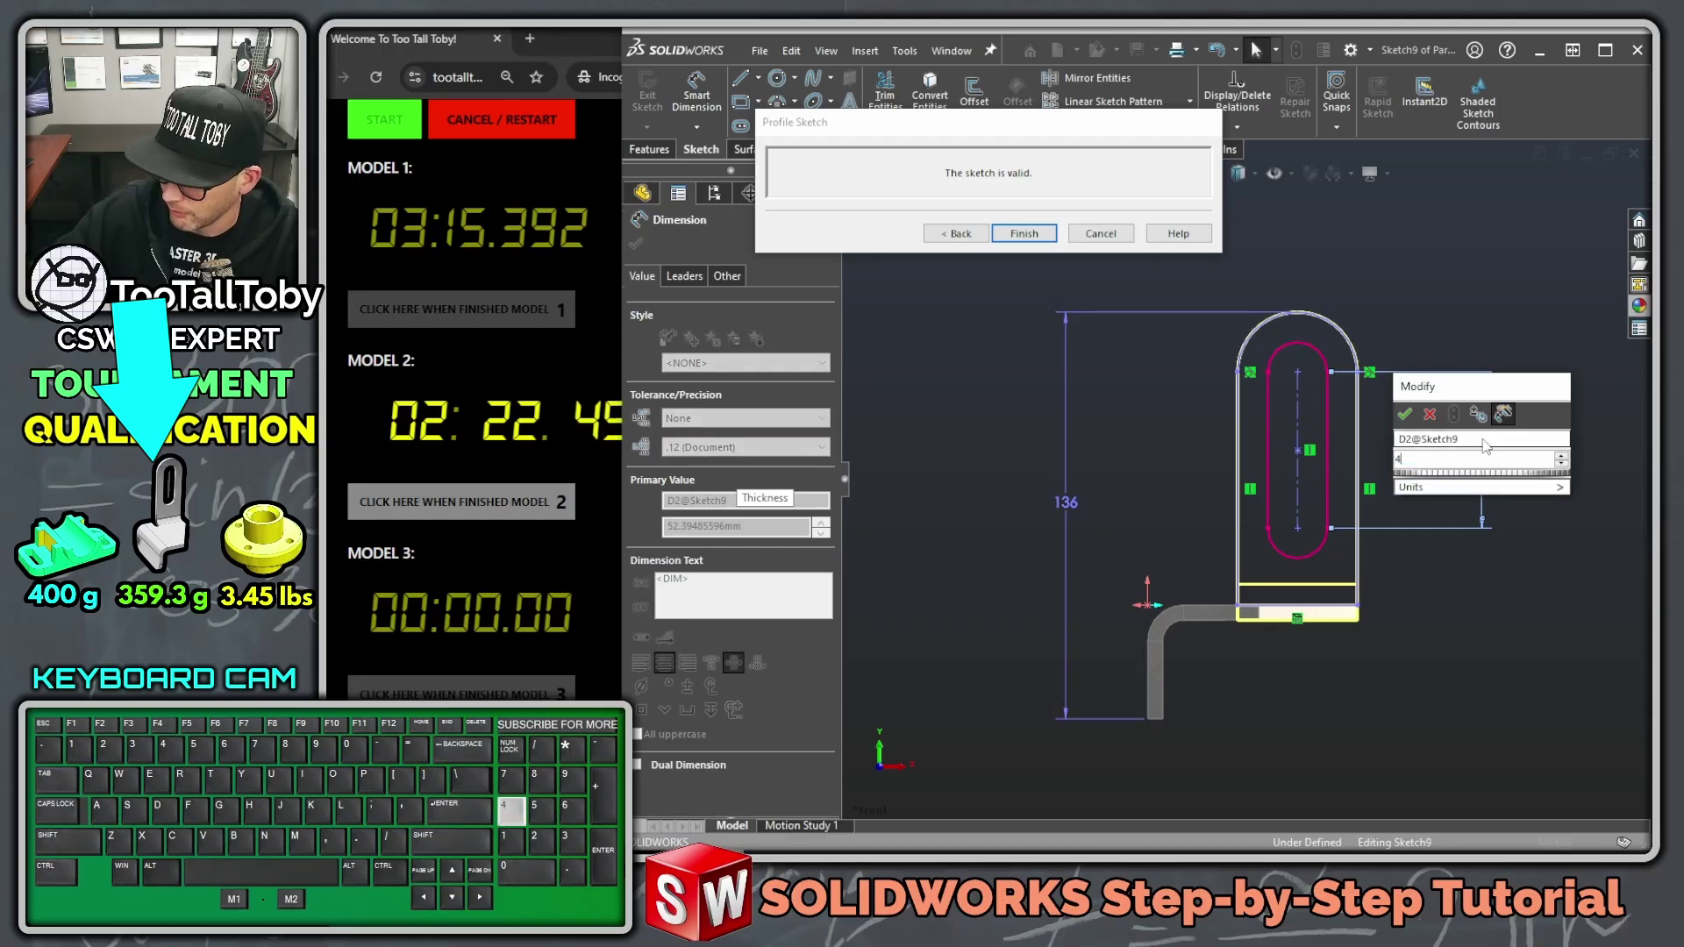
key(Return)
click(1266, 449)
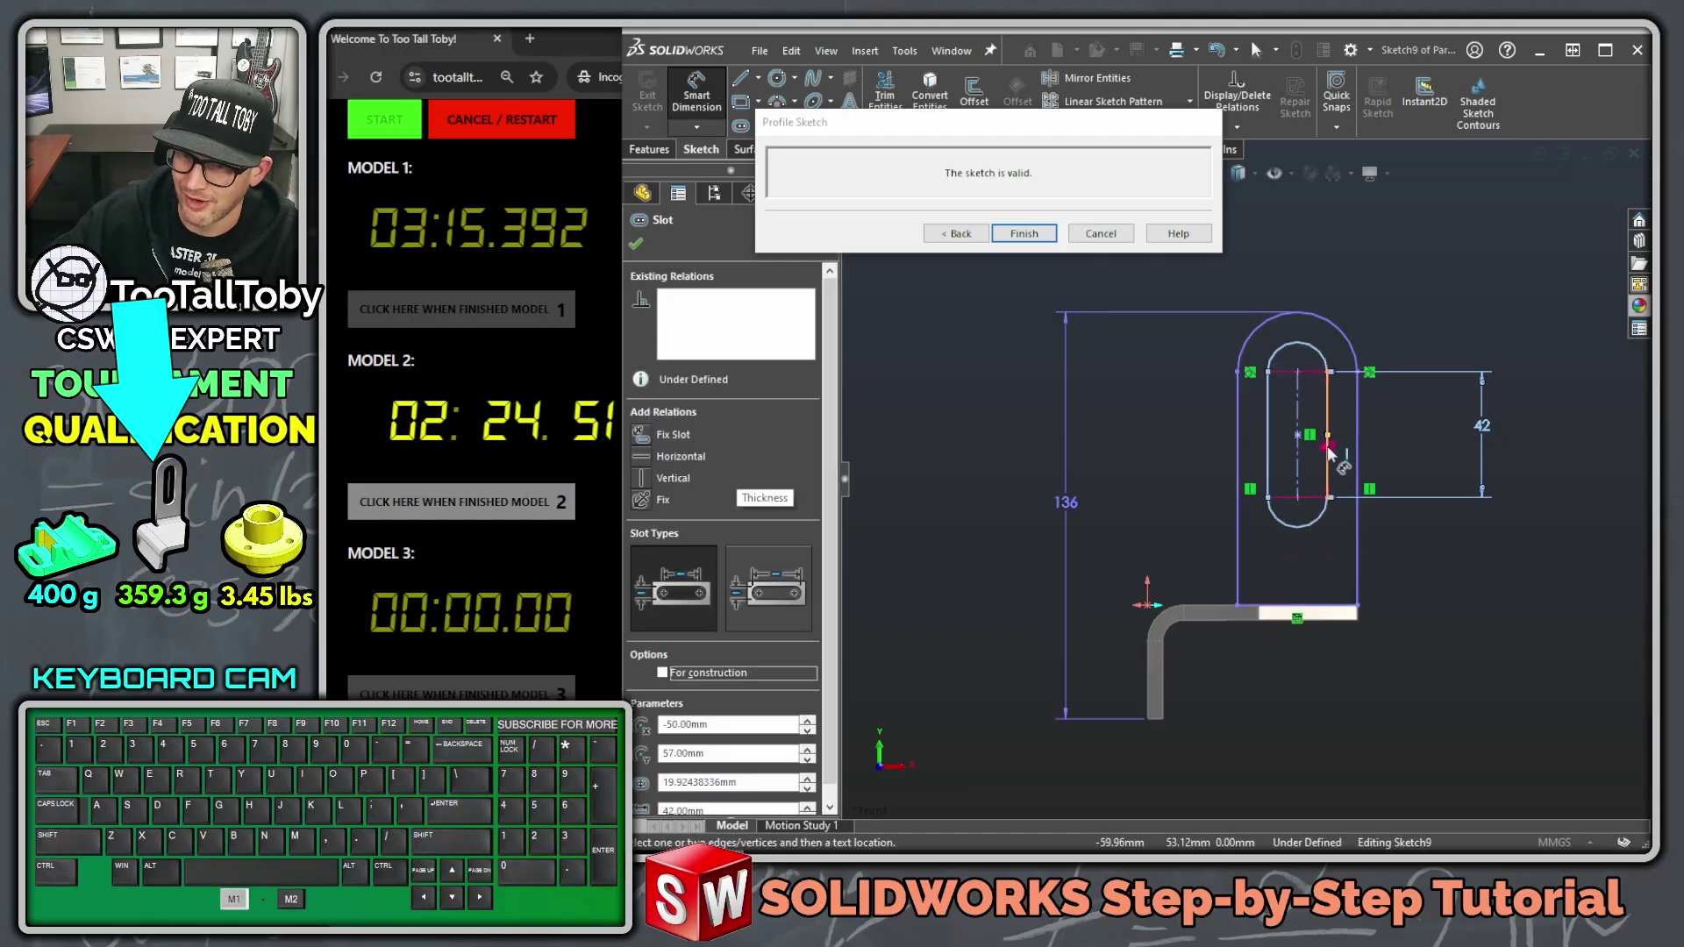
click(1327, 451)
click(1400, 462)
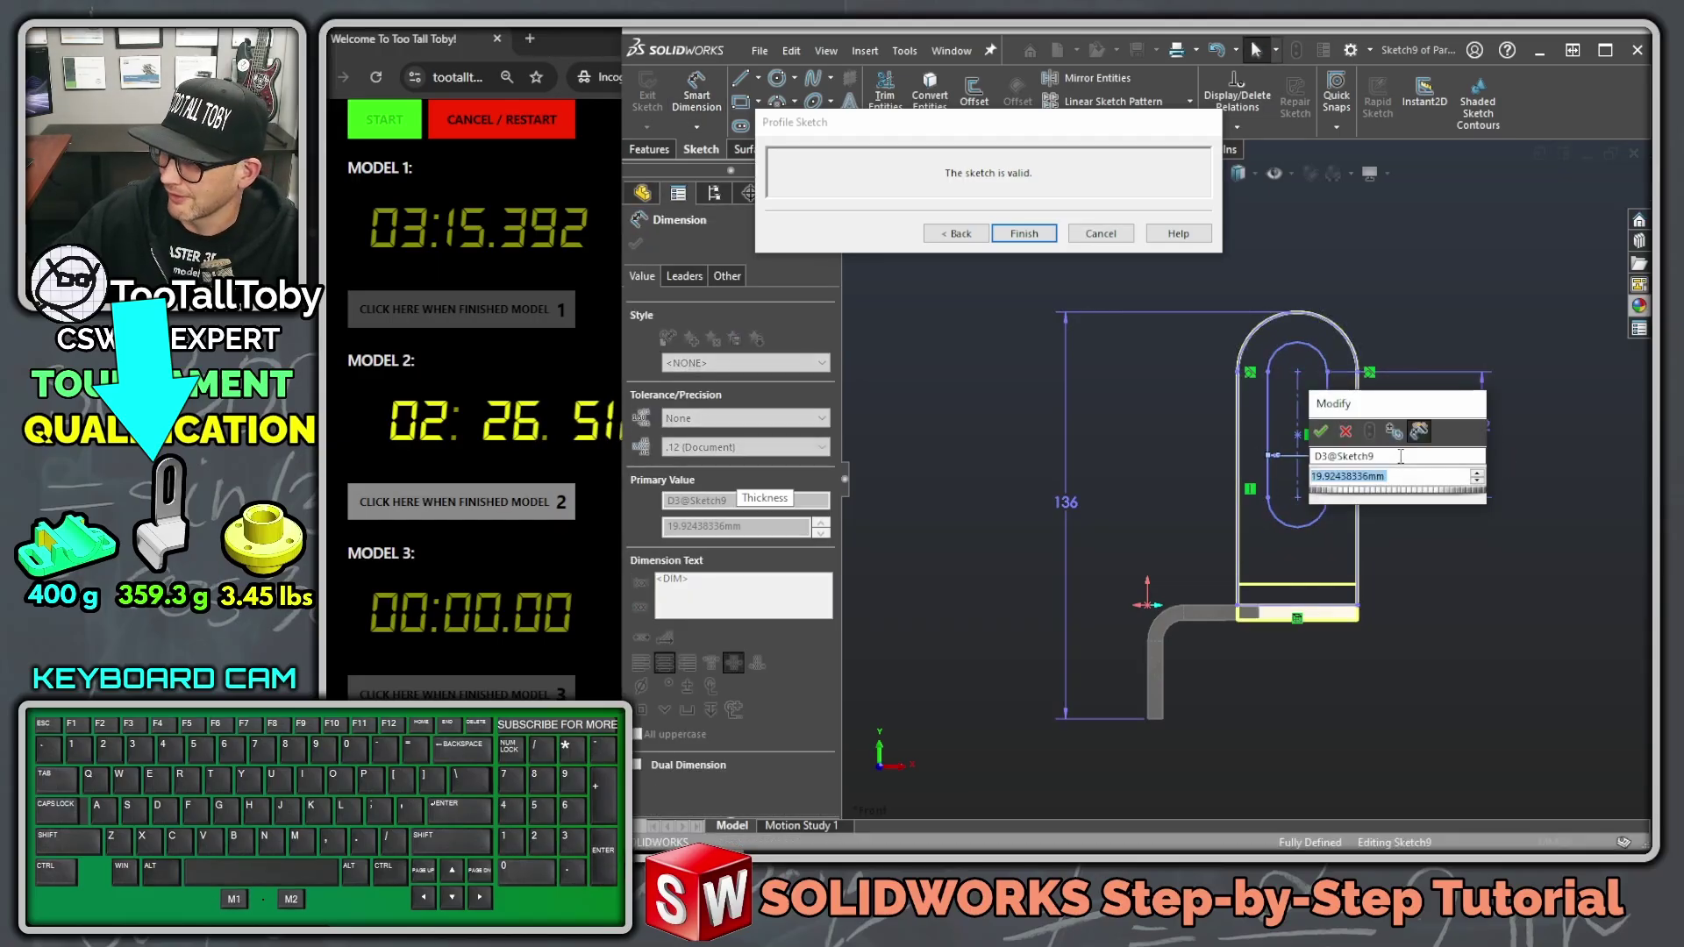
text(20)
key(Return)
Step: Finish the profile sketch to create the slotted edge flange
middle_drag(1455, 532, 1439, 526)
middle_drag(1373, 482, 1369, 508)
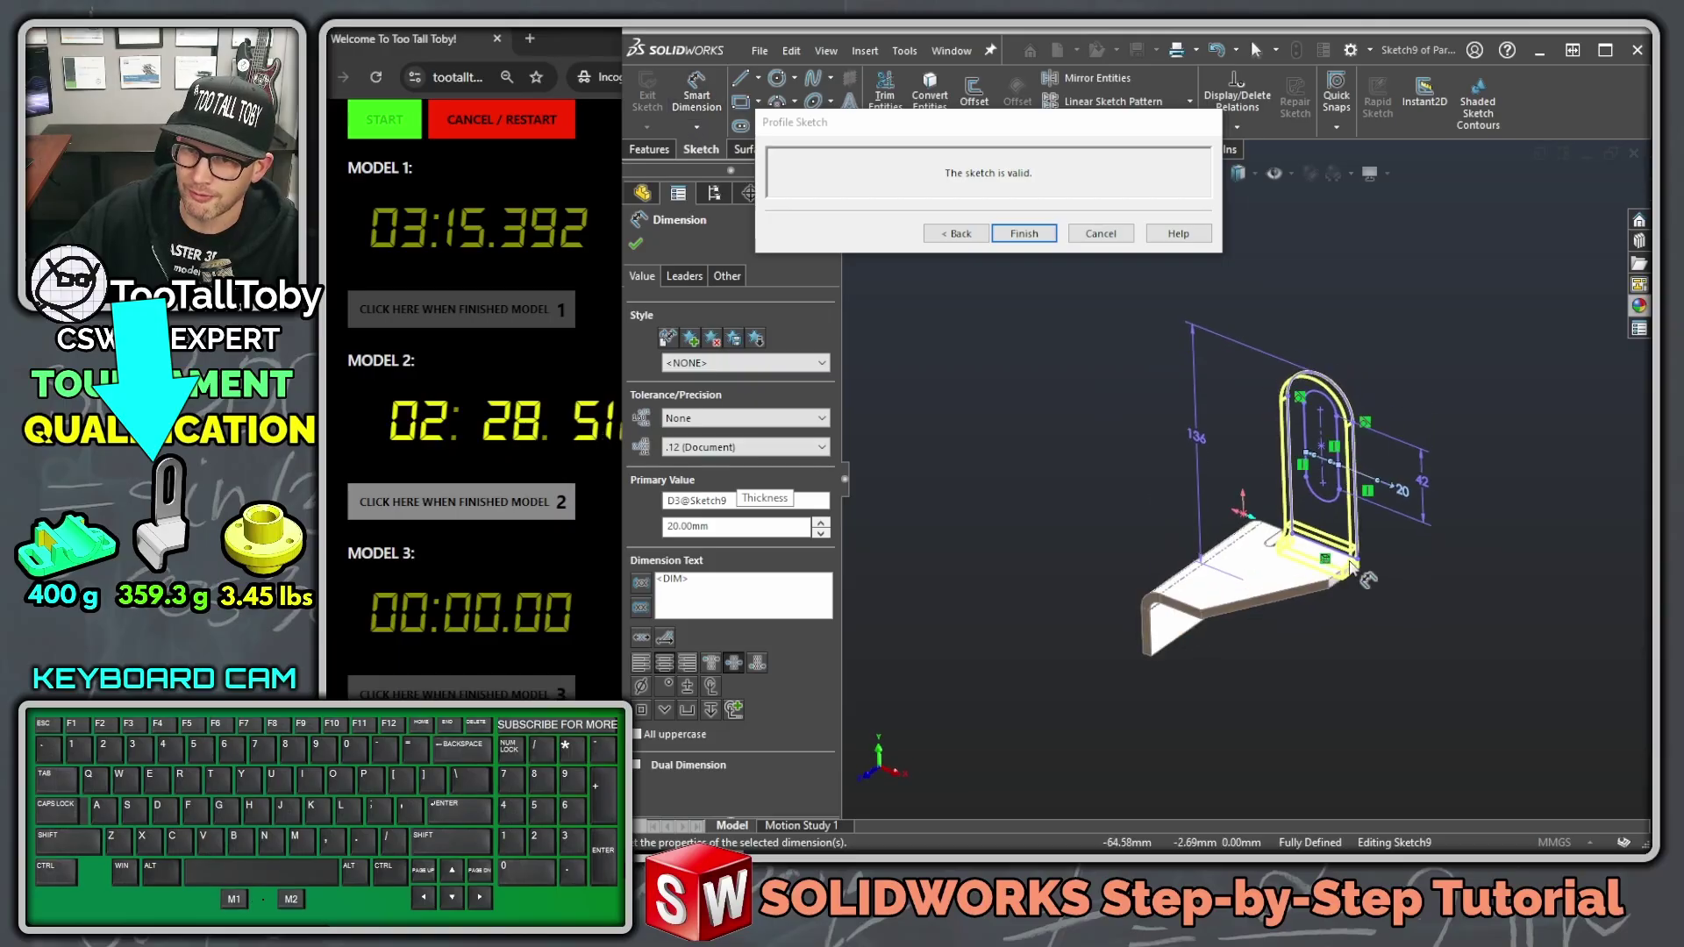
click(1022, 233)
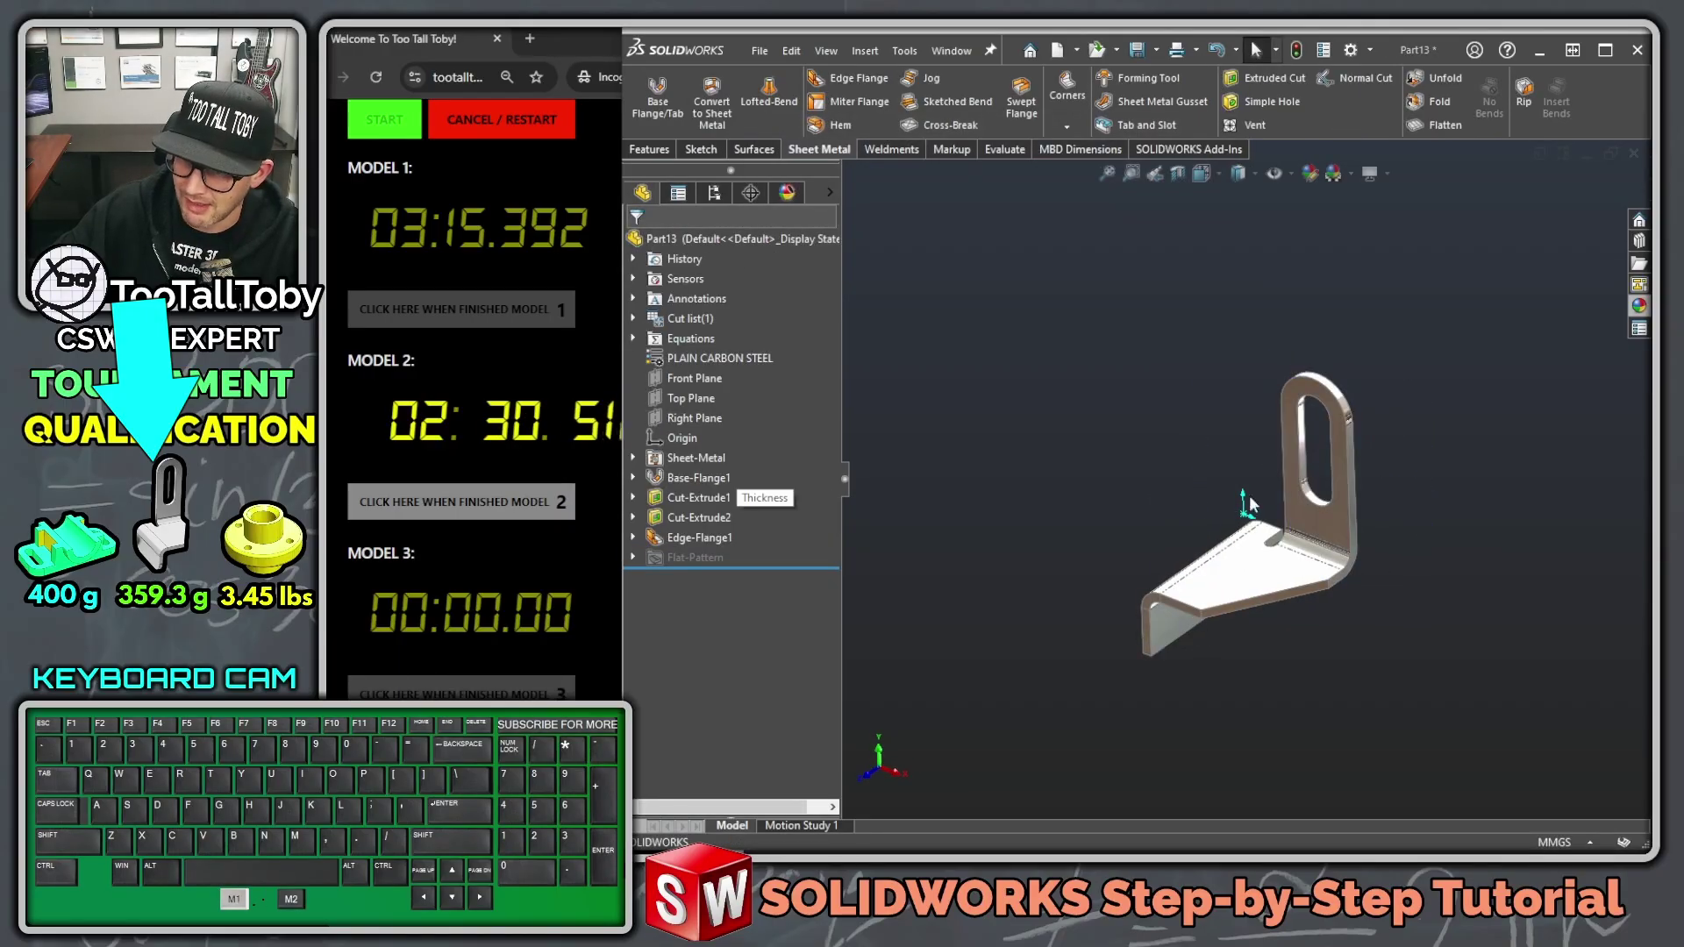
Step: Round the lower flange's two bottom corners with a 15 mm Break Corner
middle_drag(1272, 544, 1313, 604)
key(z)
key(z)
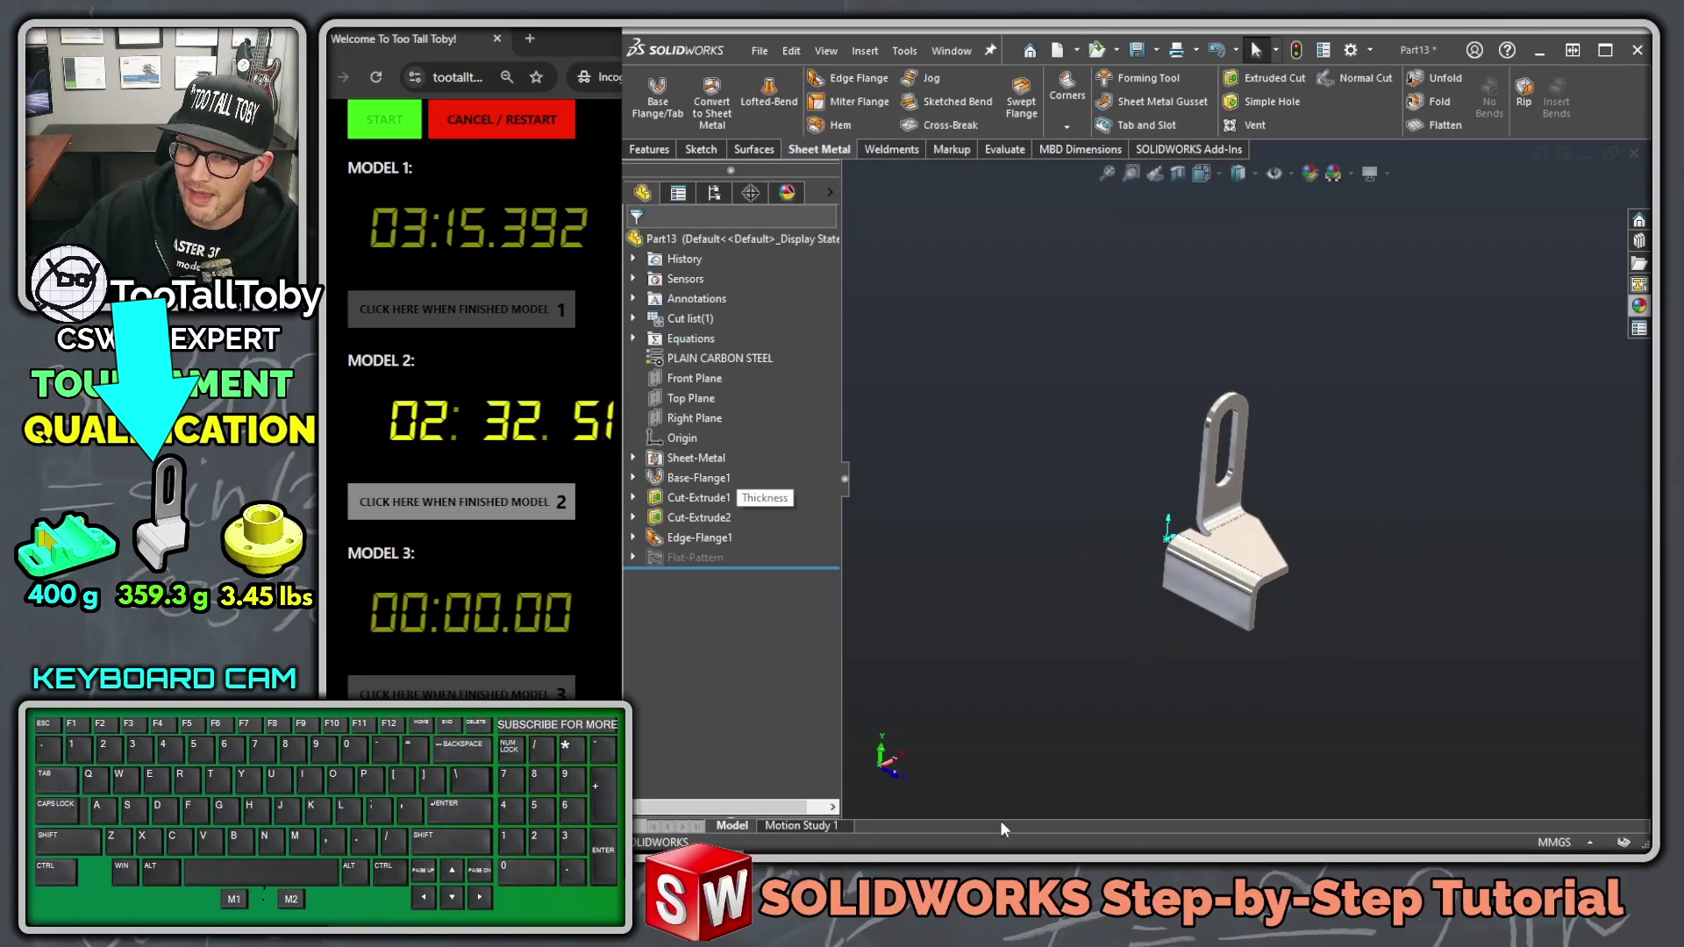
middle_drag(1152, 725, 1199, 700)
scroll(1279, 697, down, 2)
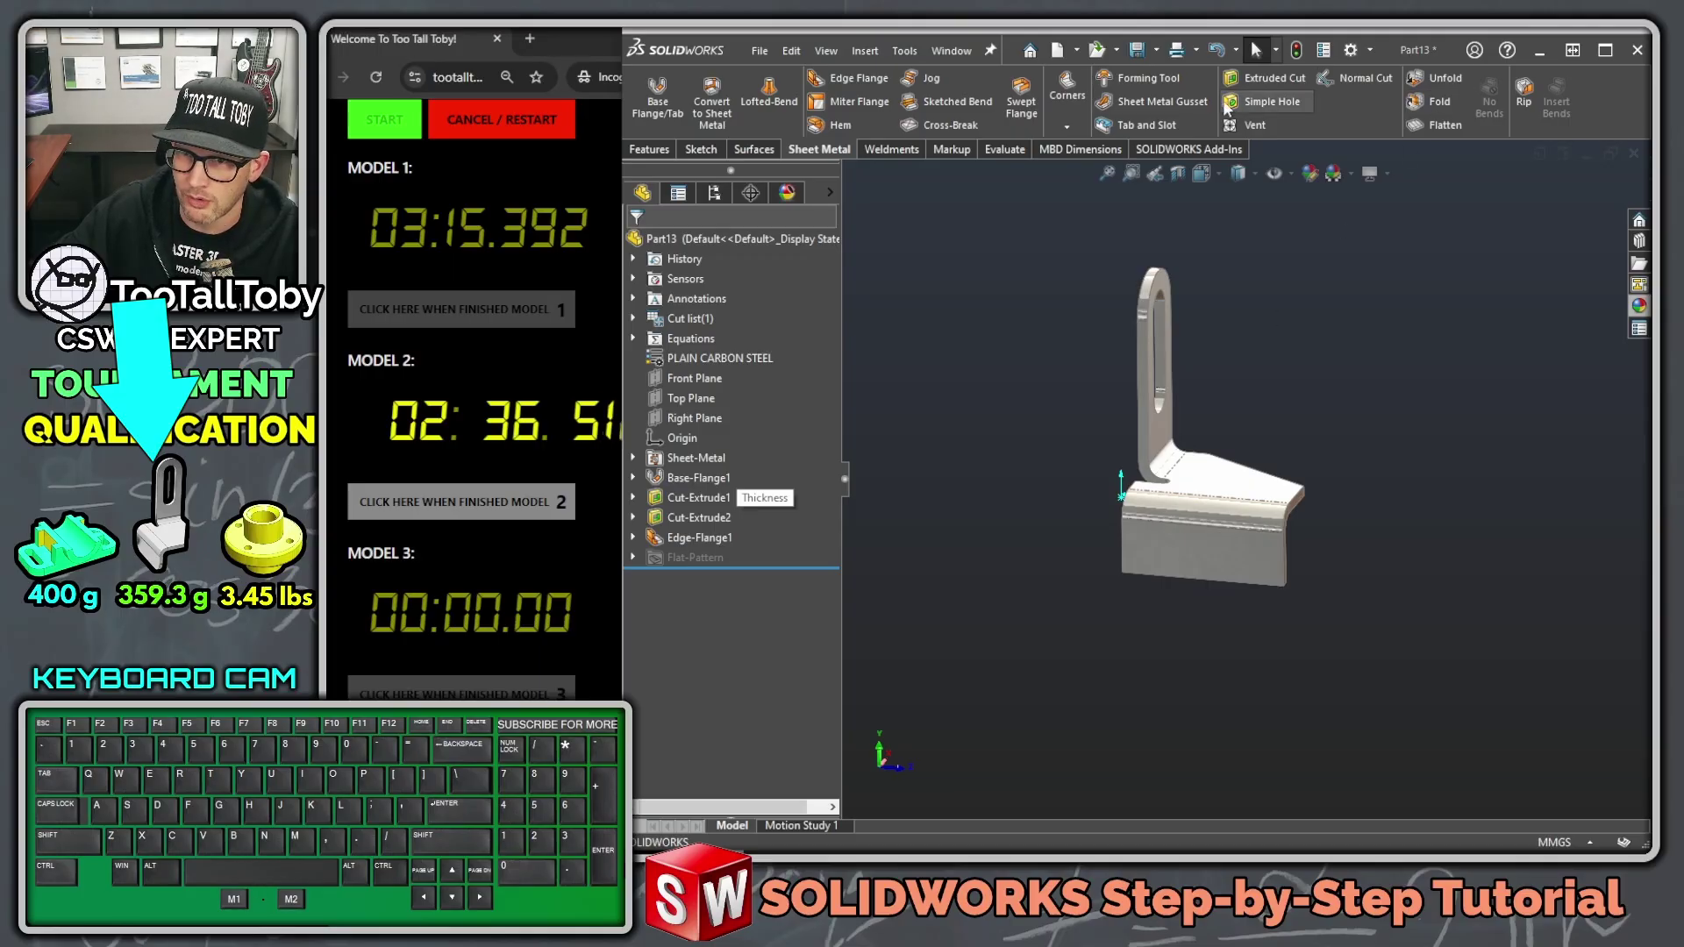
click(1068, 127)
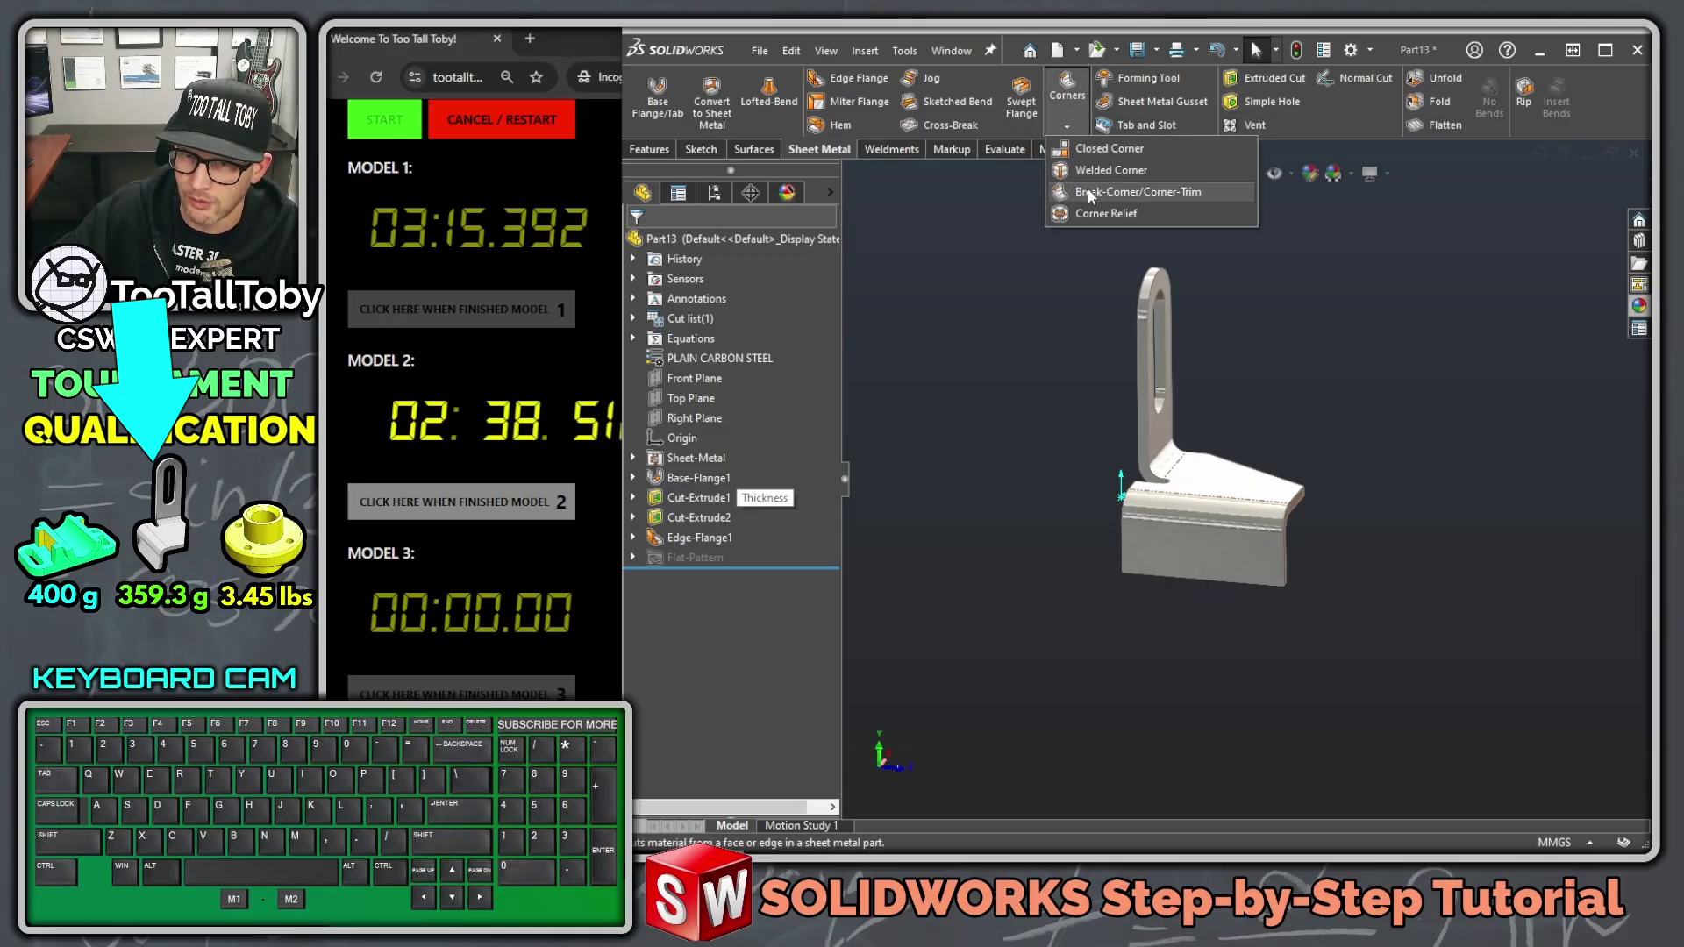
click(1132, 190)
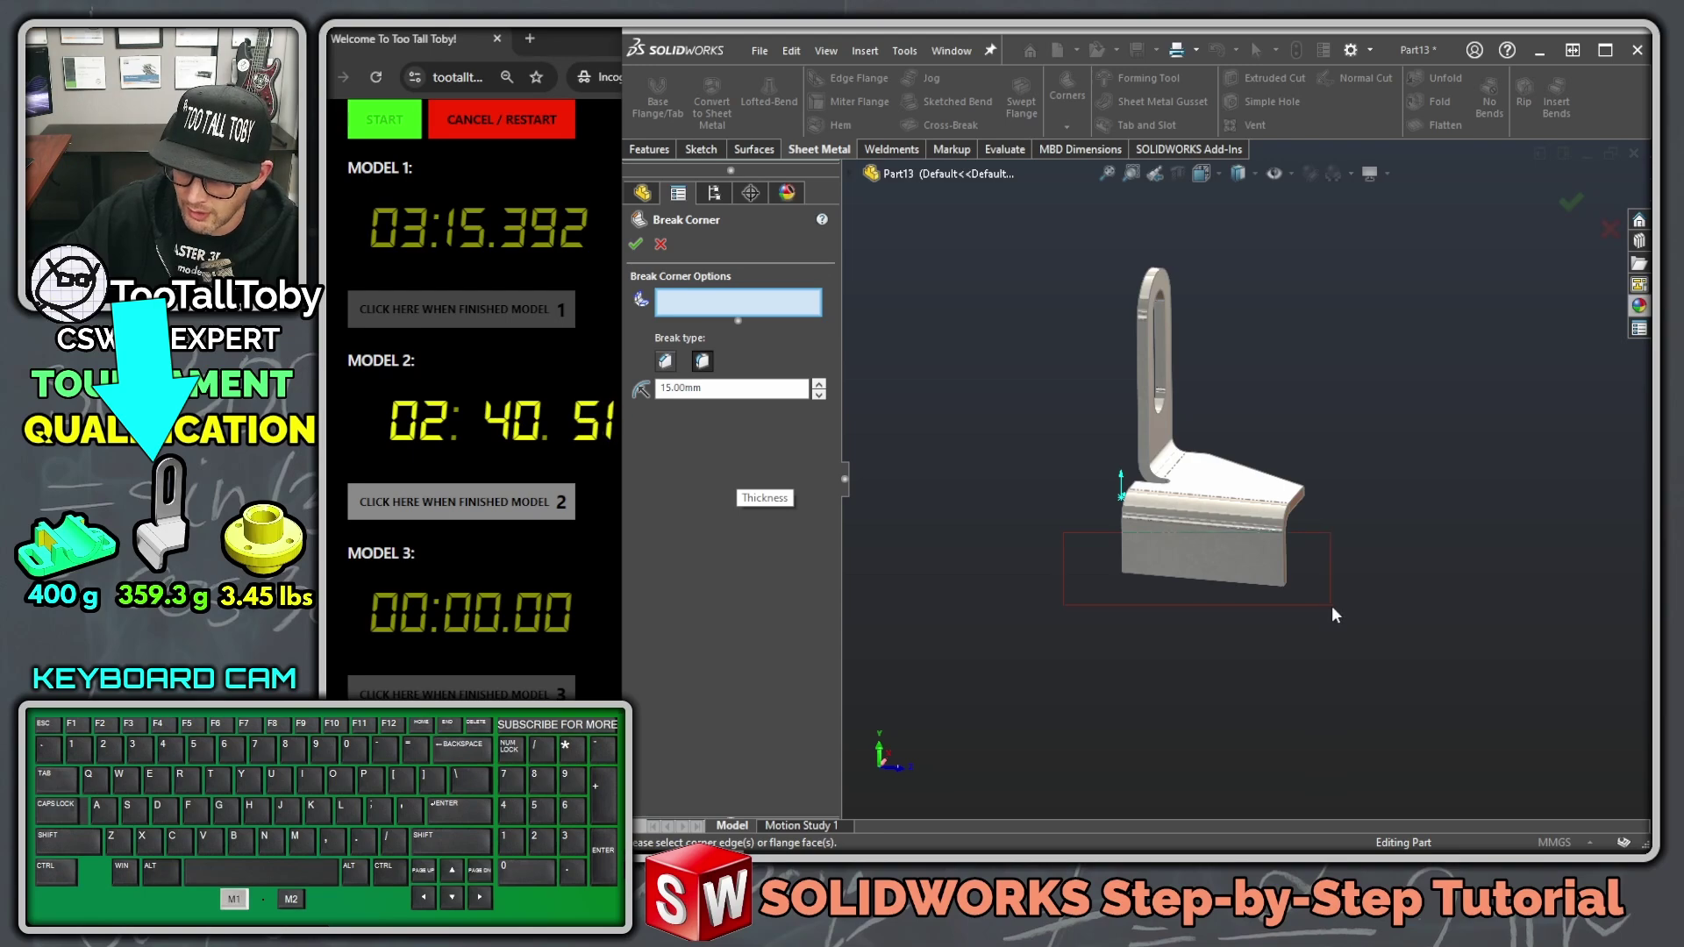
drag(1333, 608, 1334, 614)
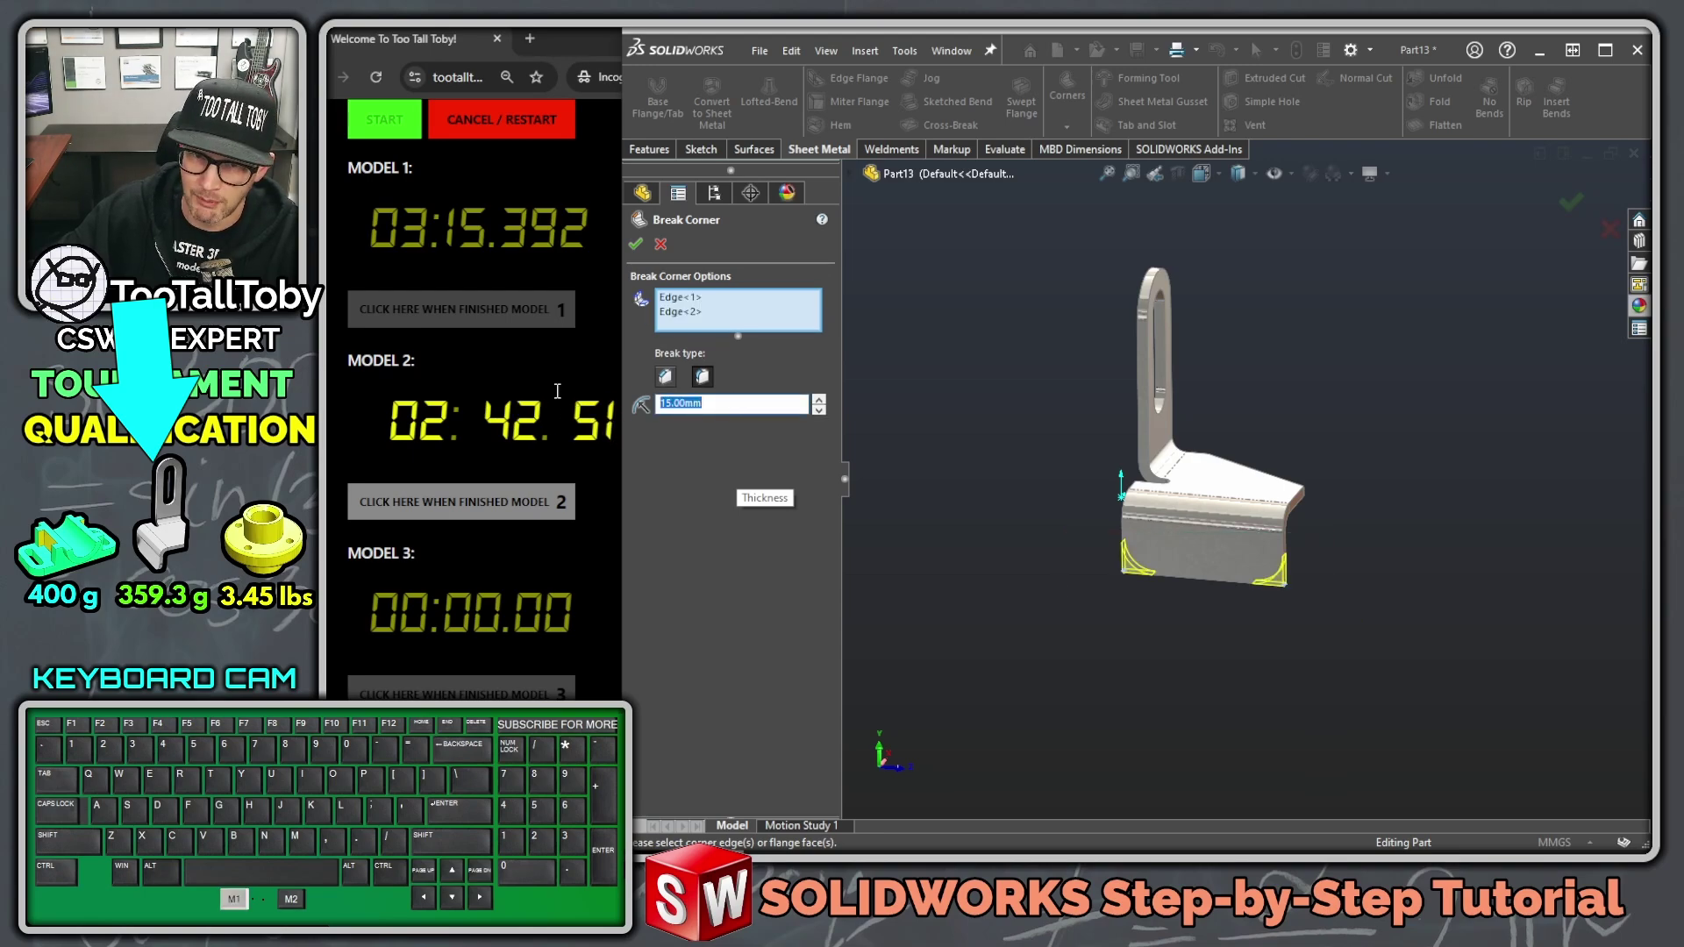
text(15)
key(Return)
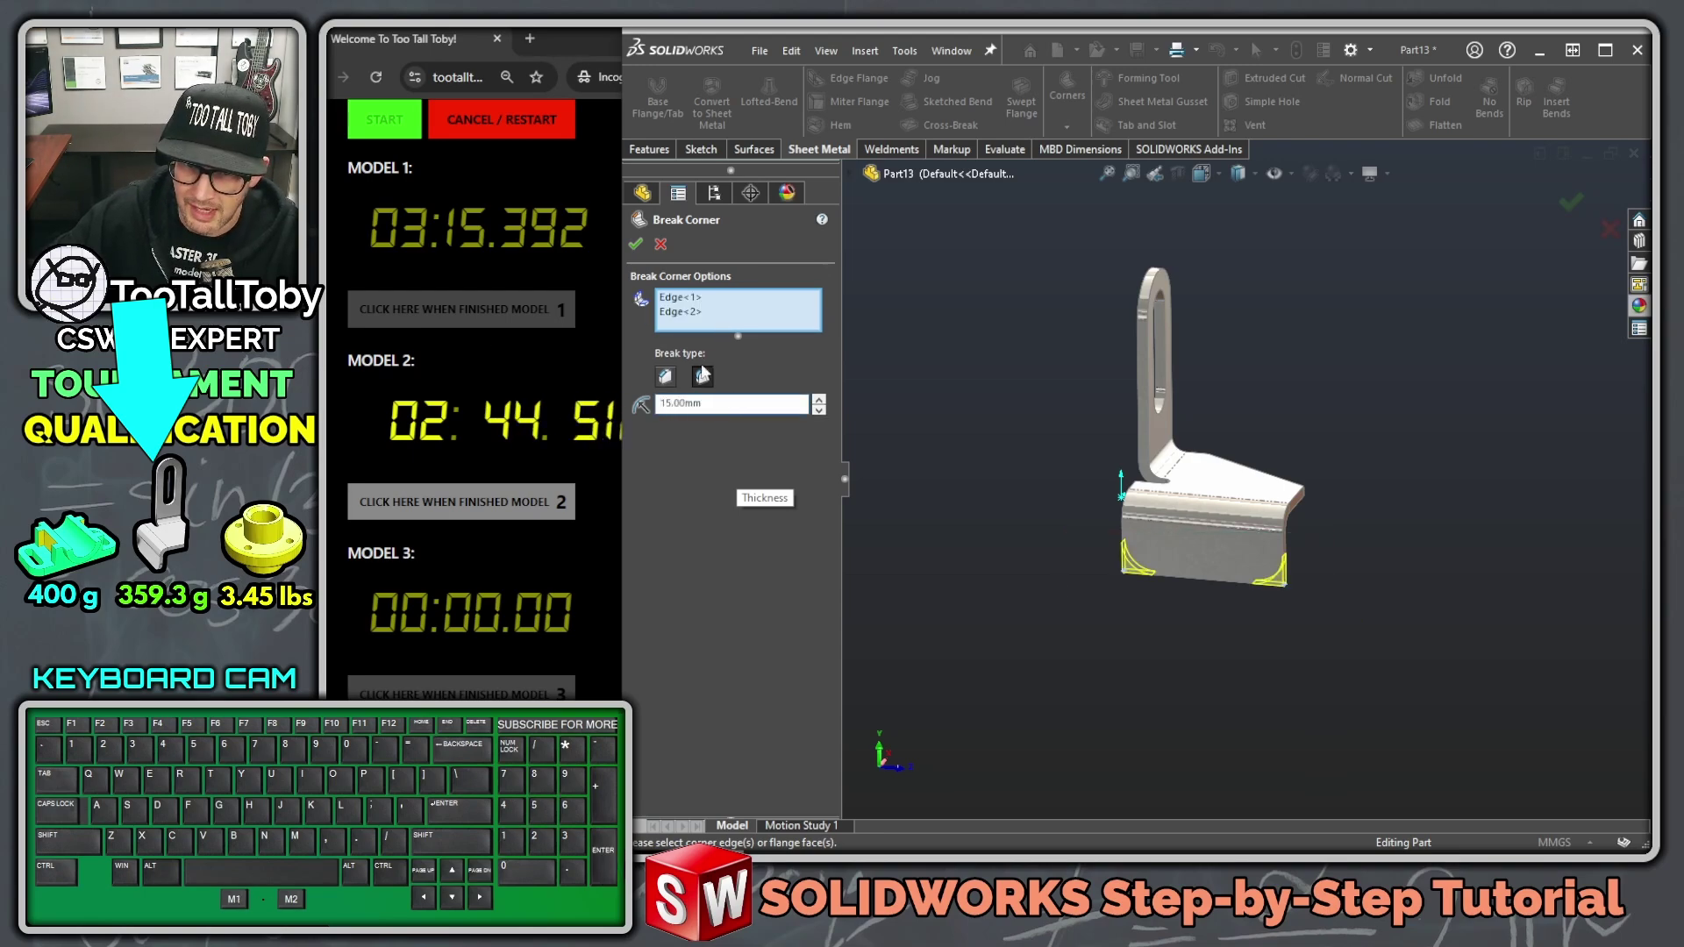
click(637, 246)
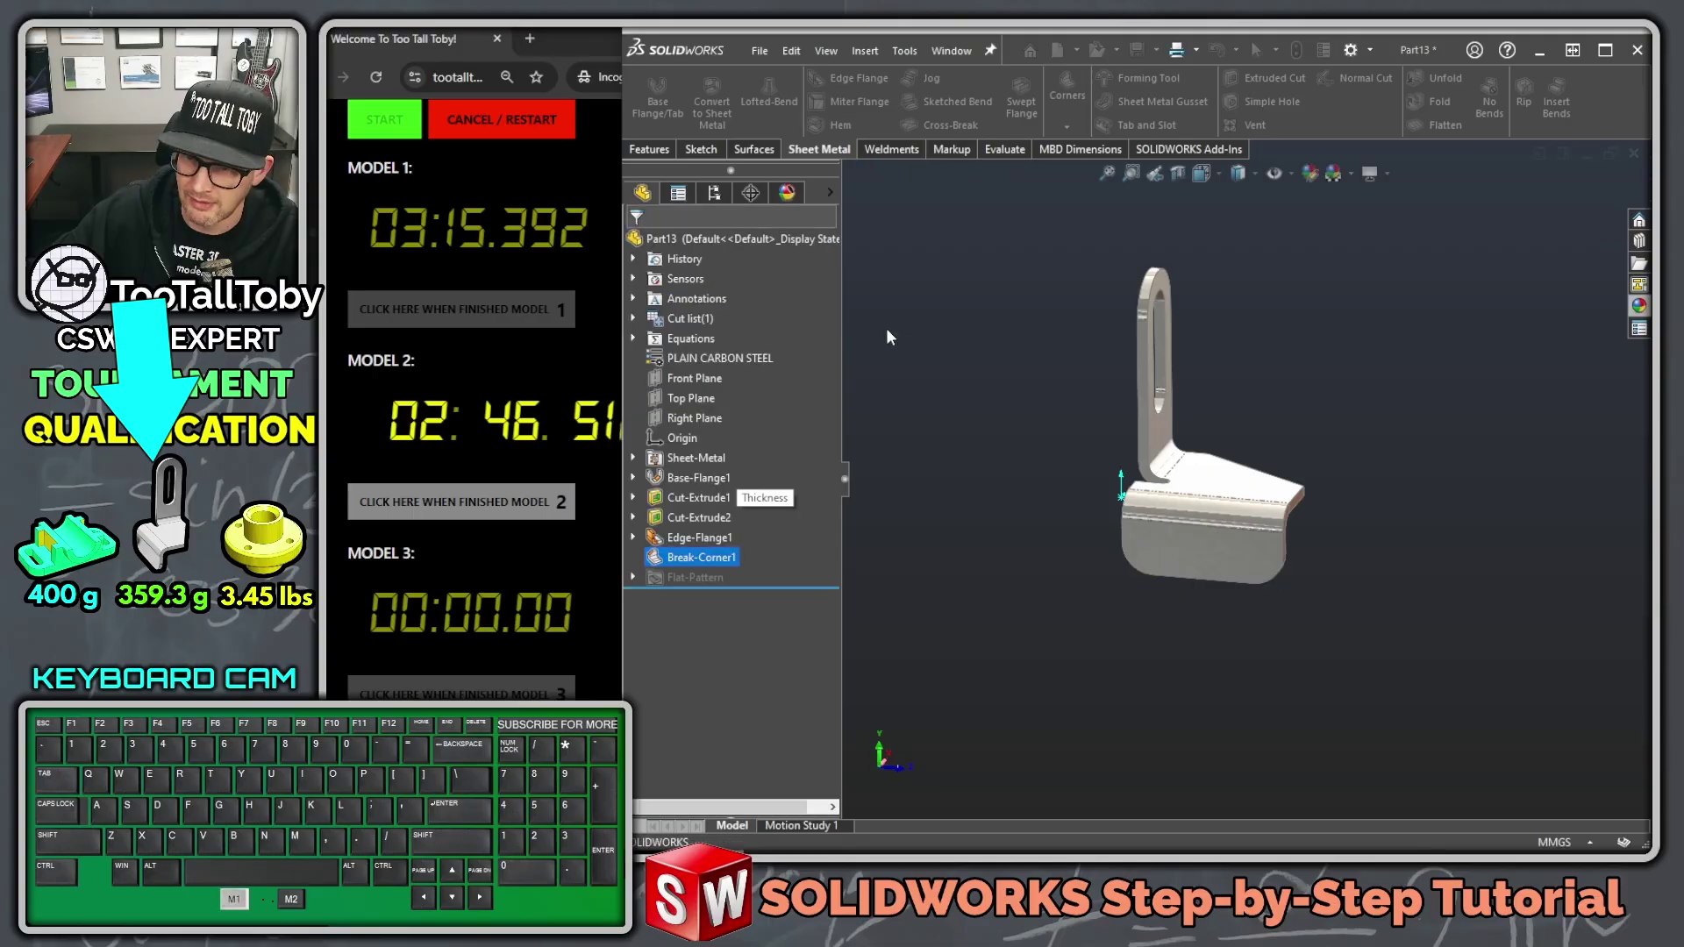
Step: Rebuild the part and check its mass in the Mass sensor
middle_drag(1008, 544, 1438, 702)
click(633, 278)
key(alt+1)
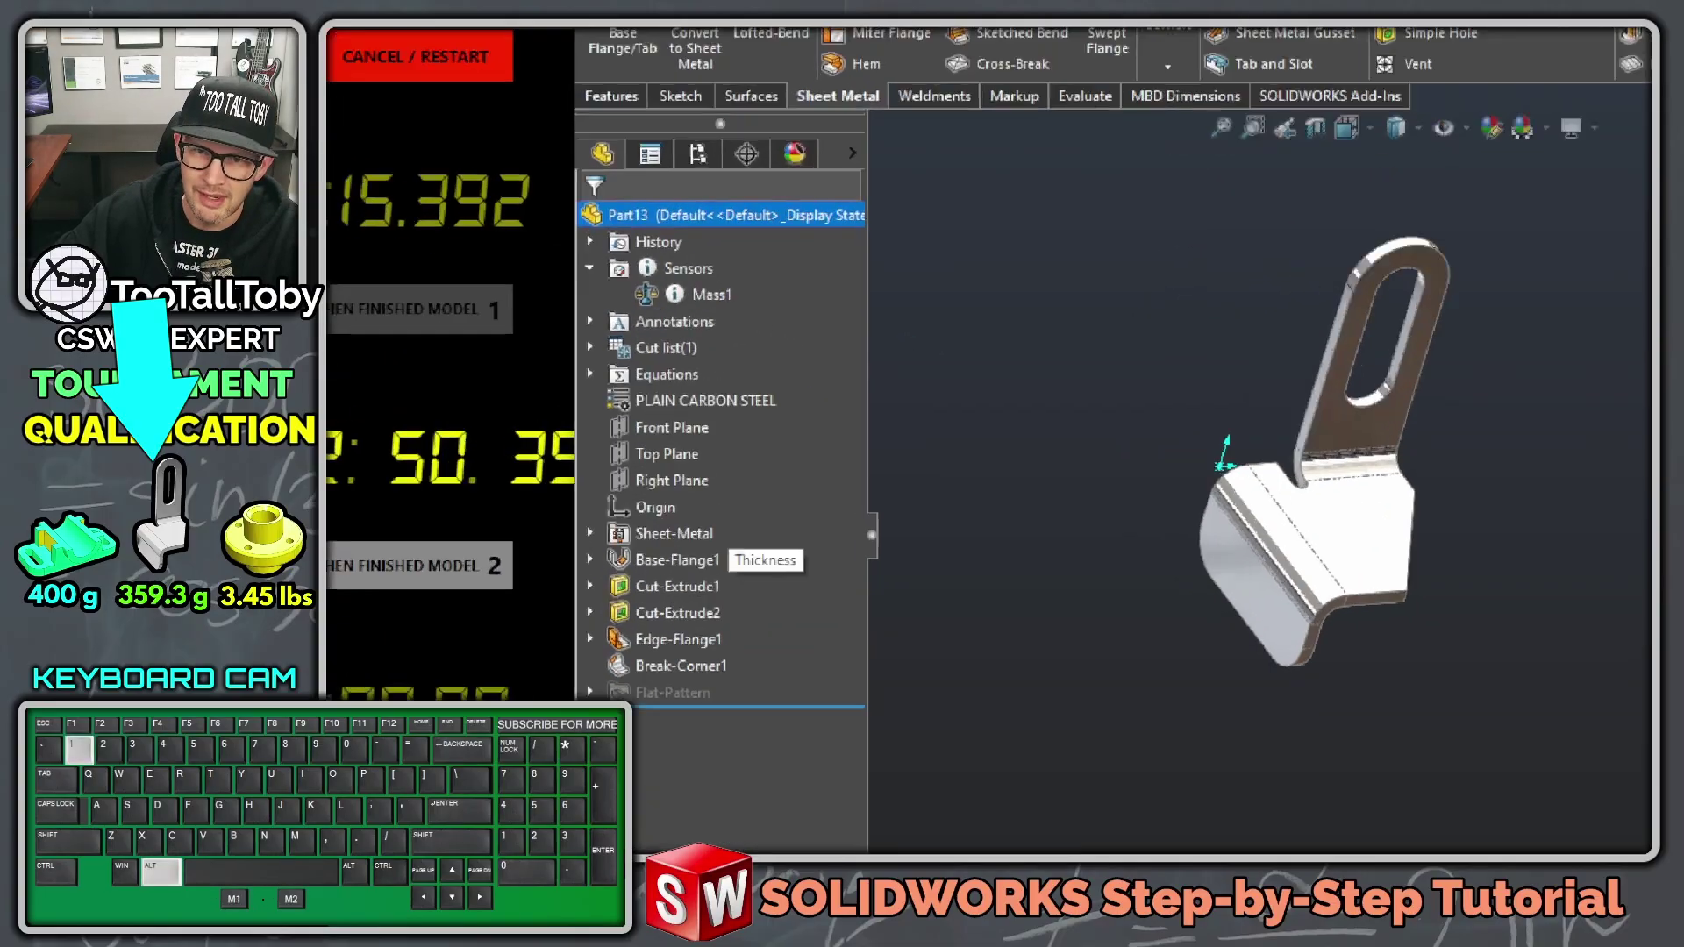
key(ctrl+q)
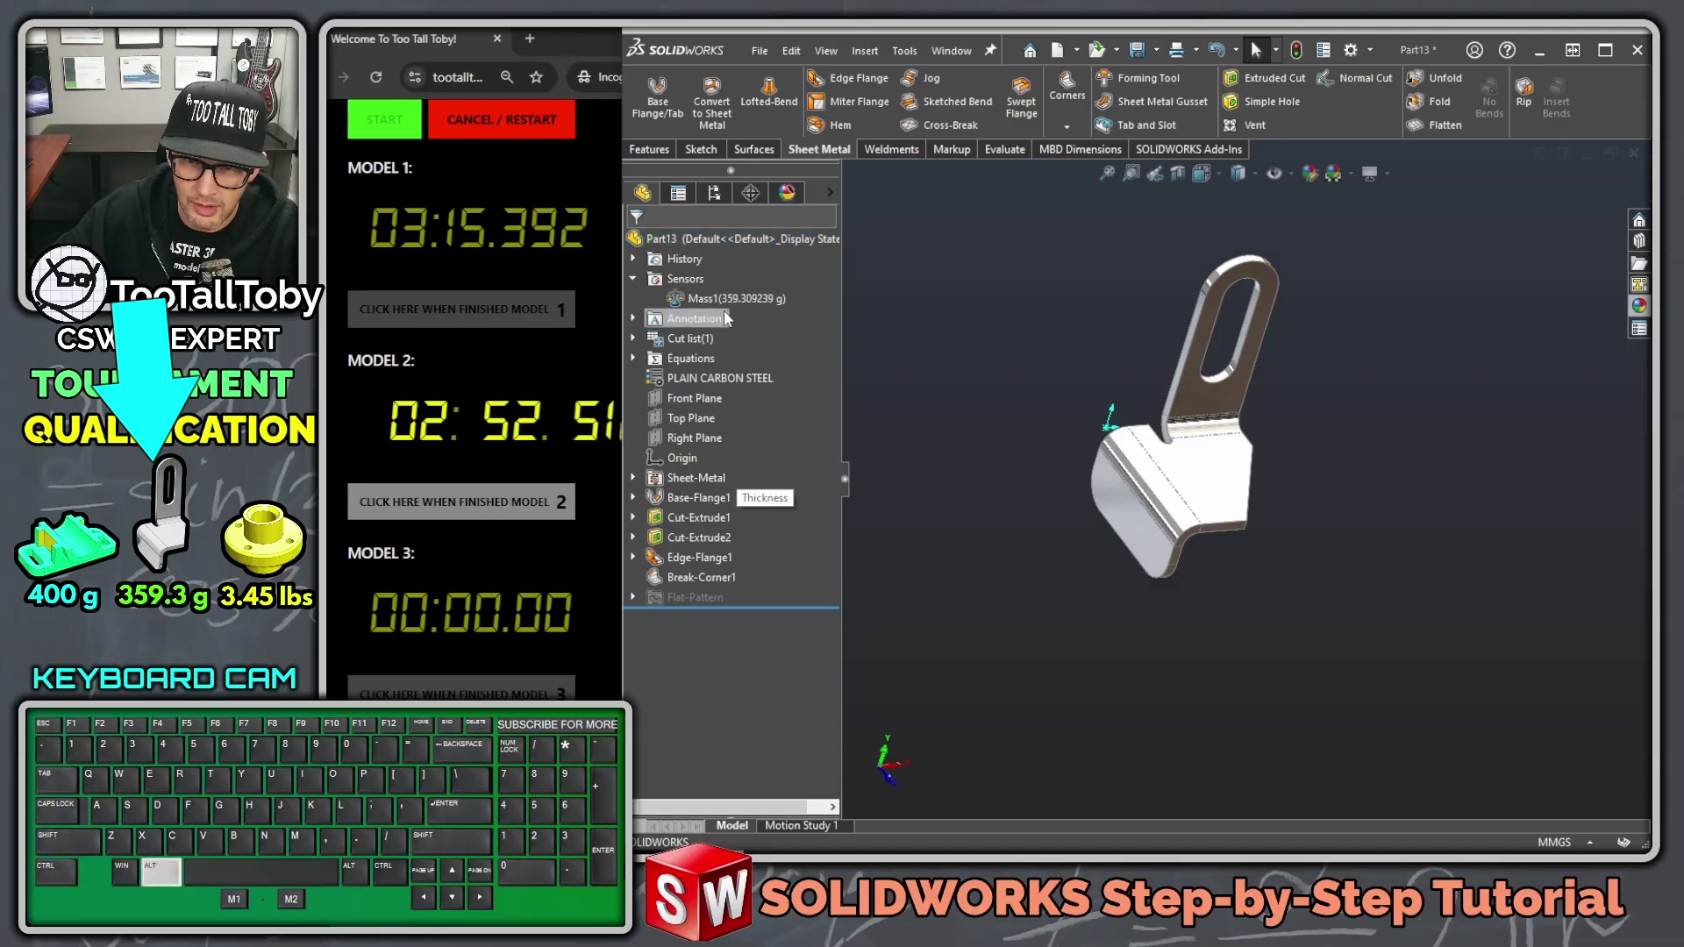
key(alt+1)
drag(717, 308, 728, 276)
key(alt+1)
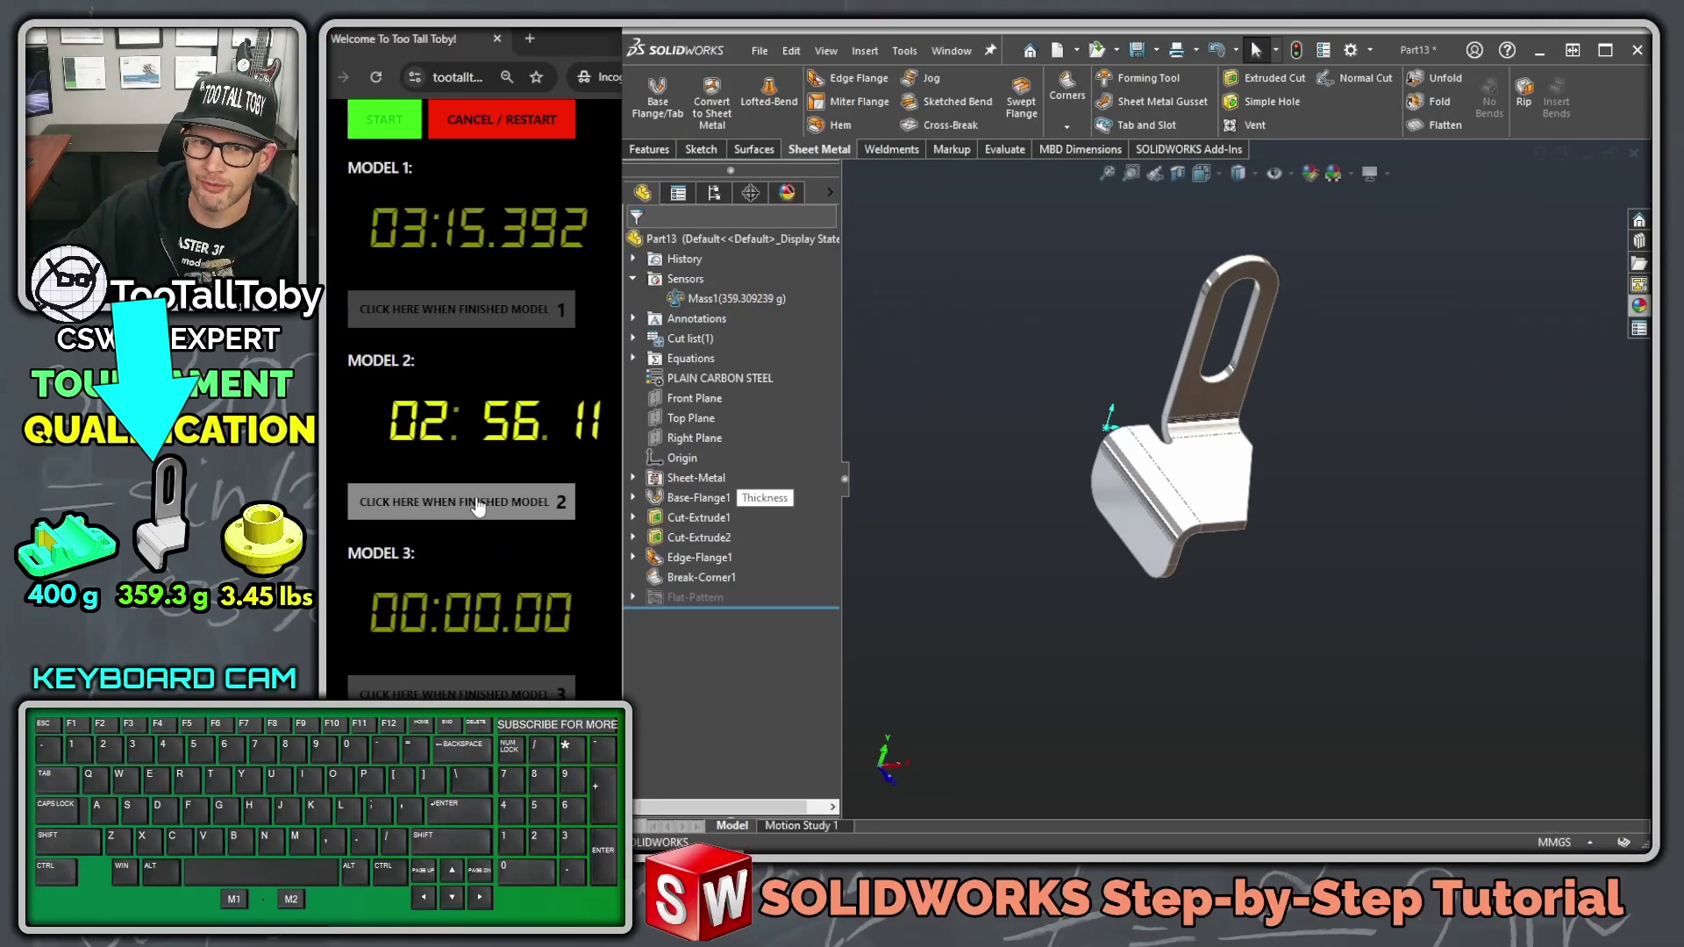
Step: Mark model 2 as finished on the tournament timer and bring up the 26-WF-Q3 flange coupling drawing in the browser
click(476, 507)
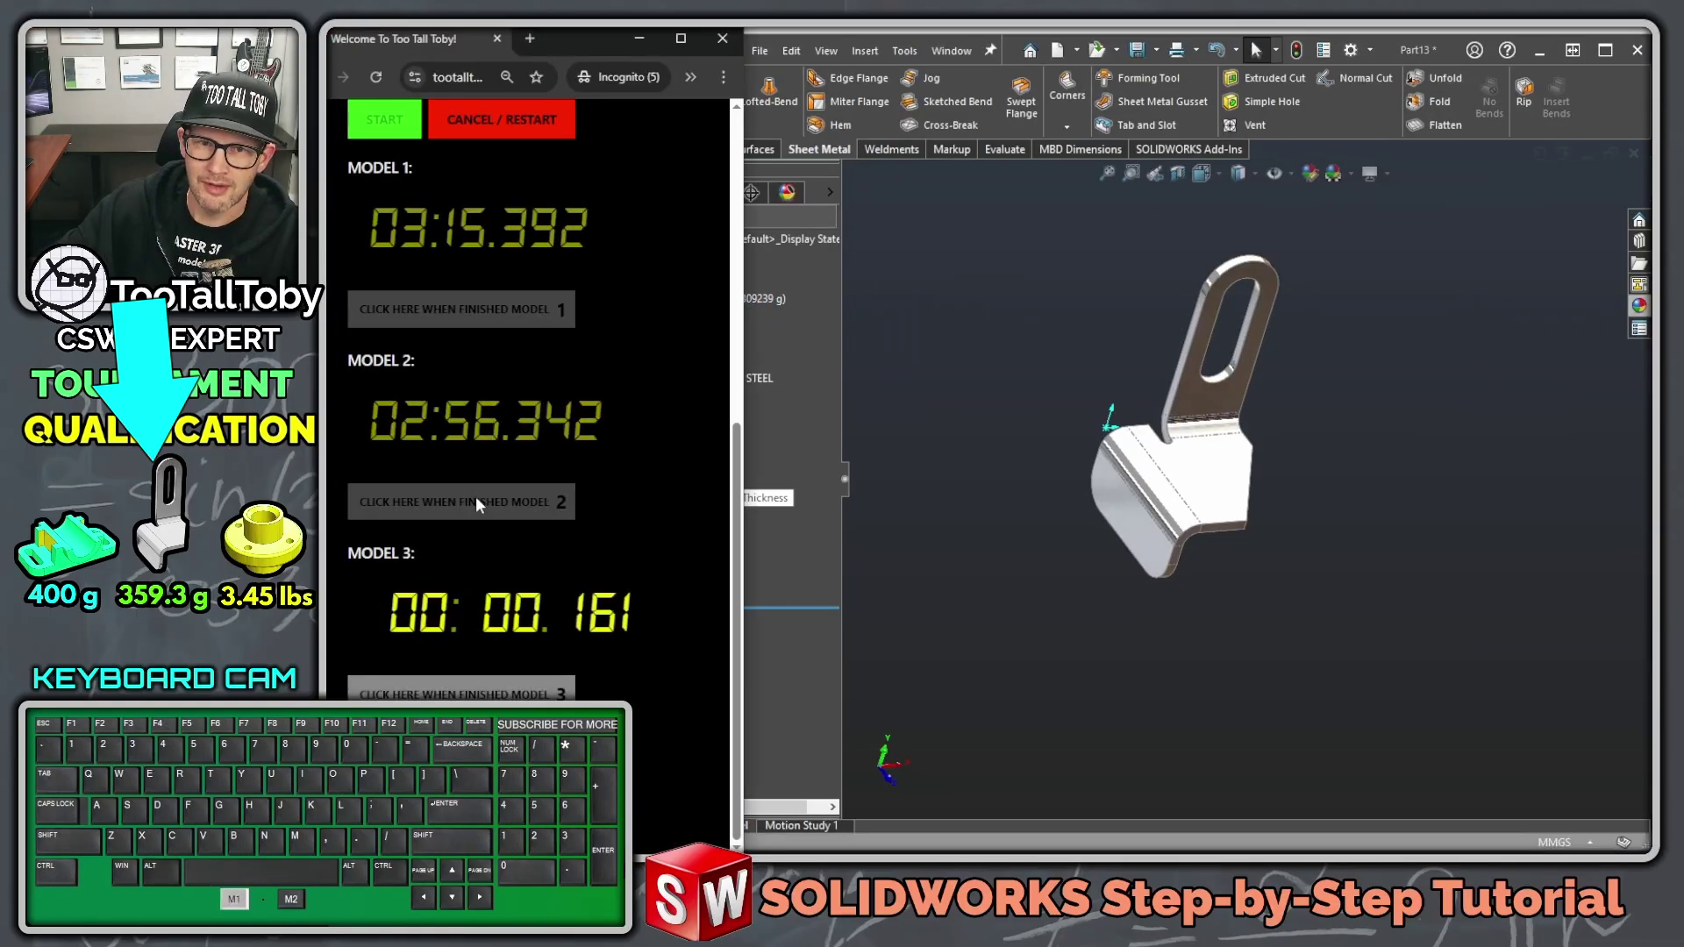
click(1009, 458)
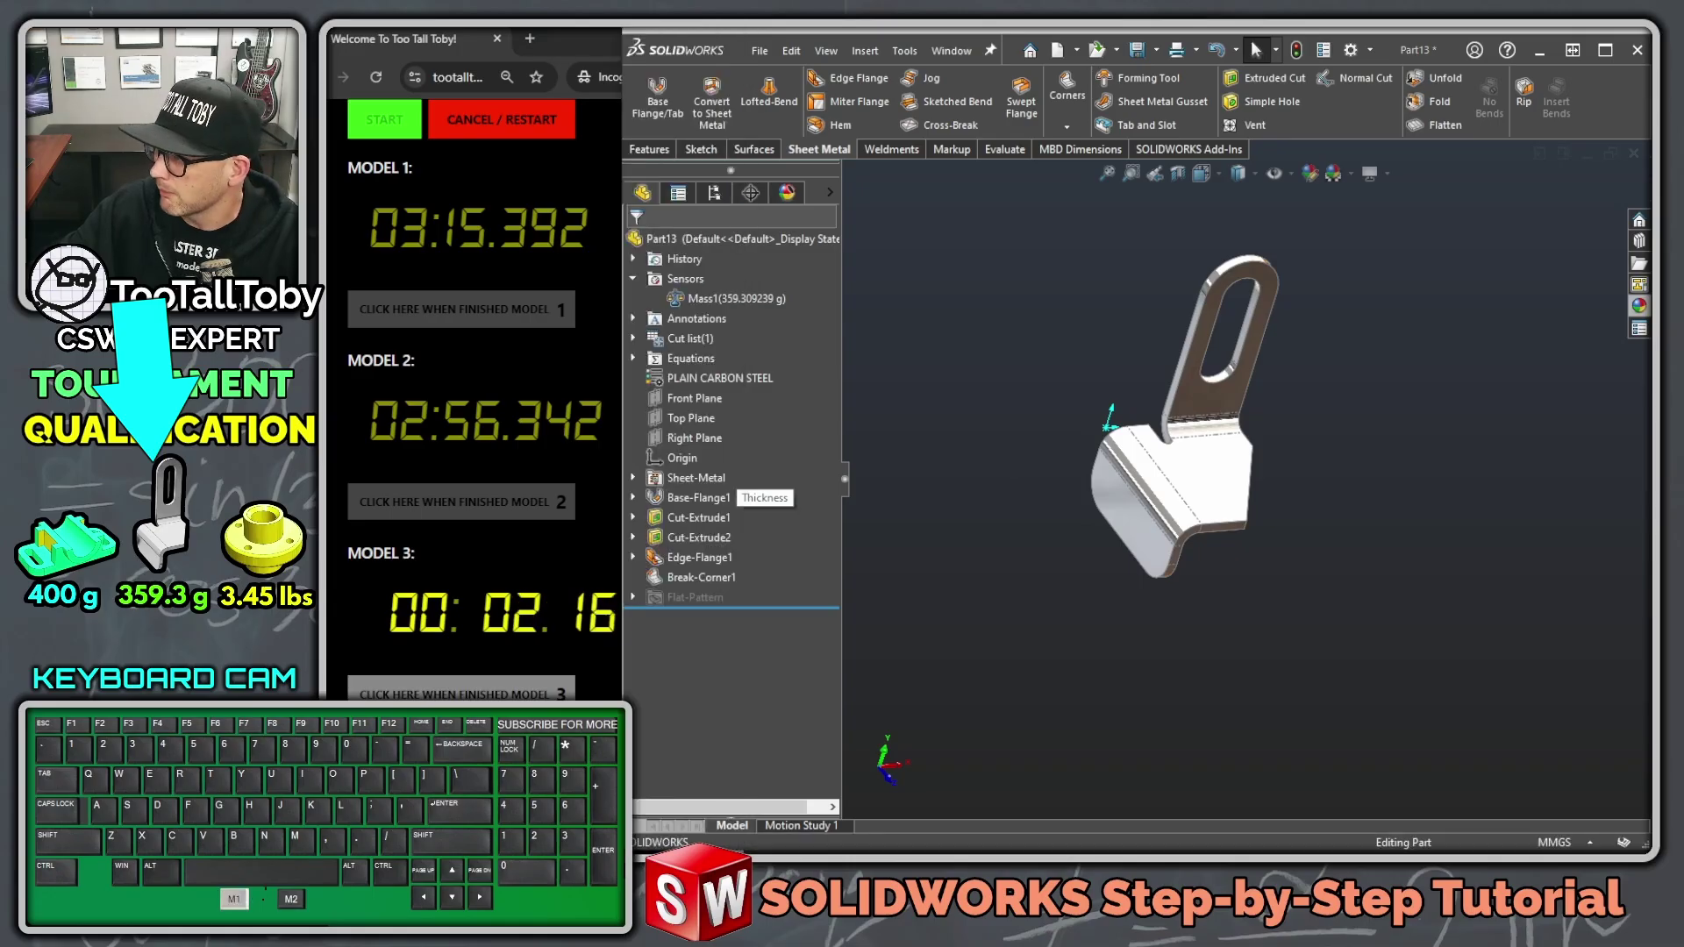
drag(1650, 80, 1509, 66)
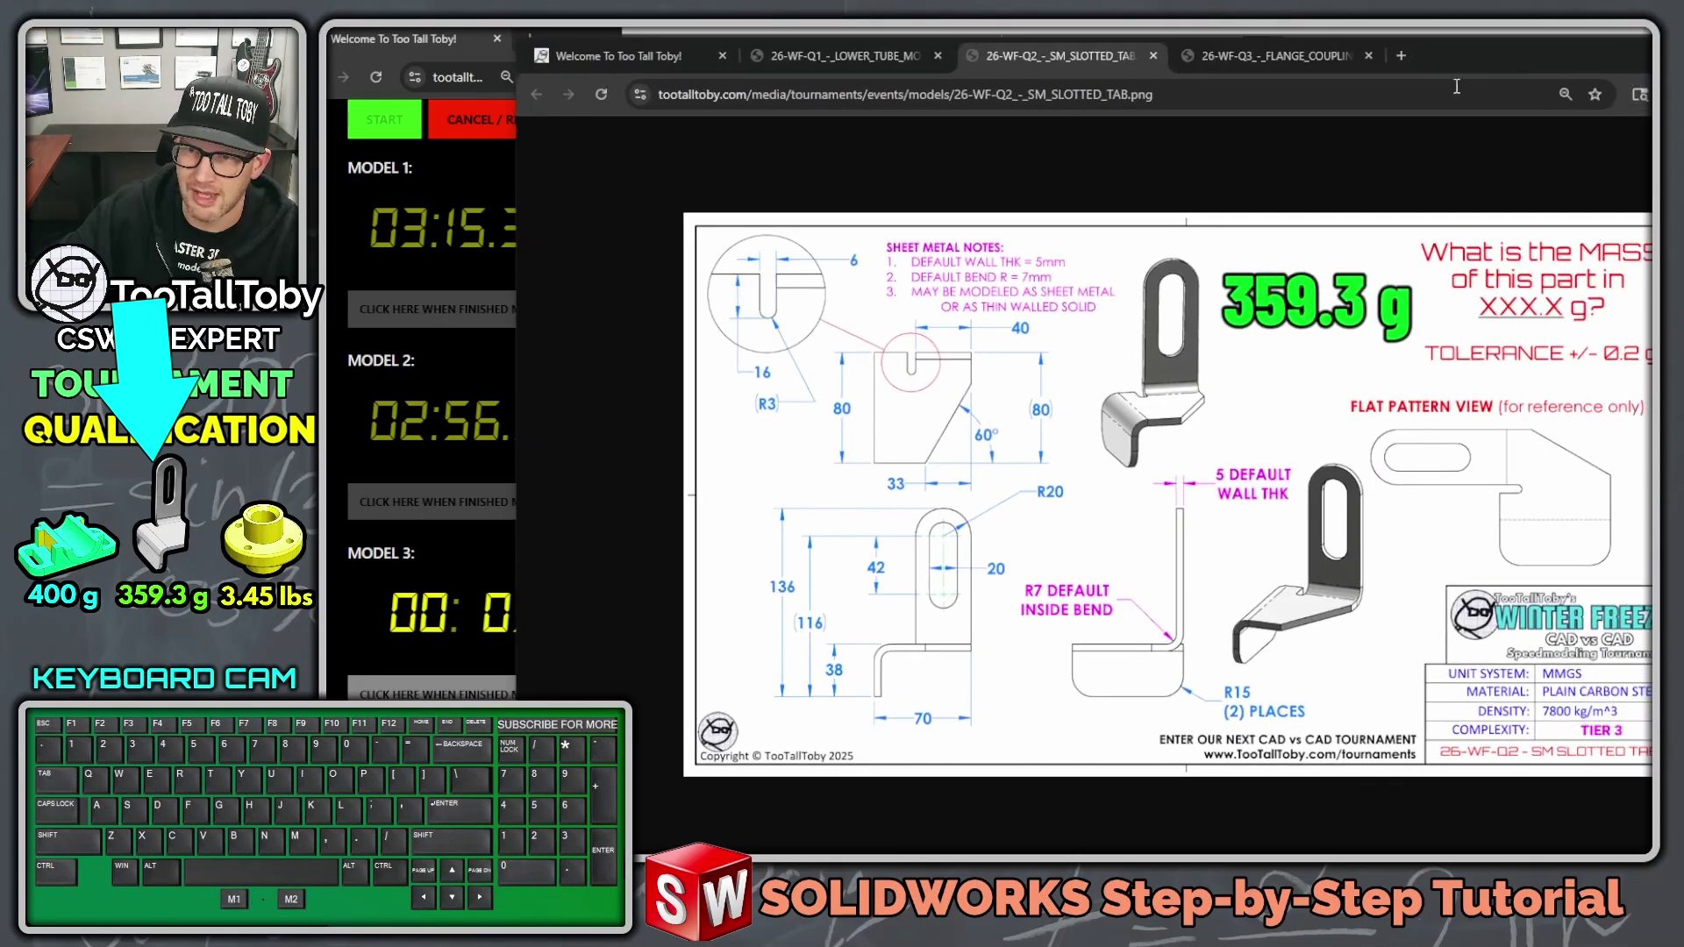
click(1275, 60)
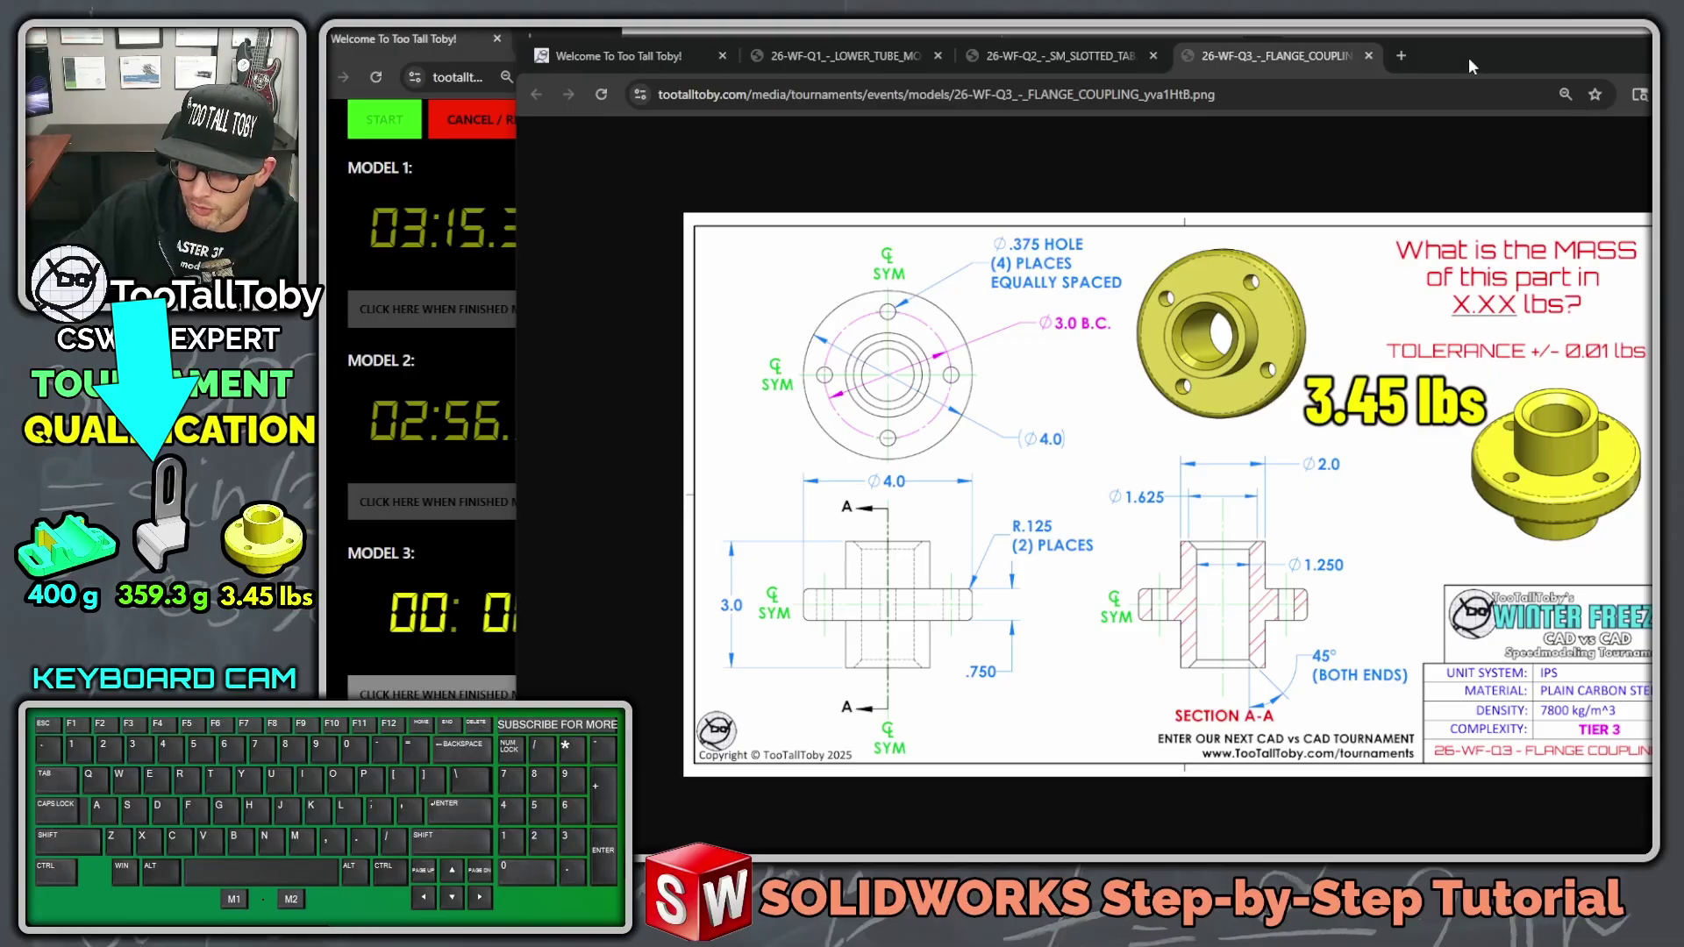
key(alt+Tab)
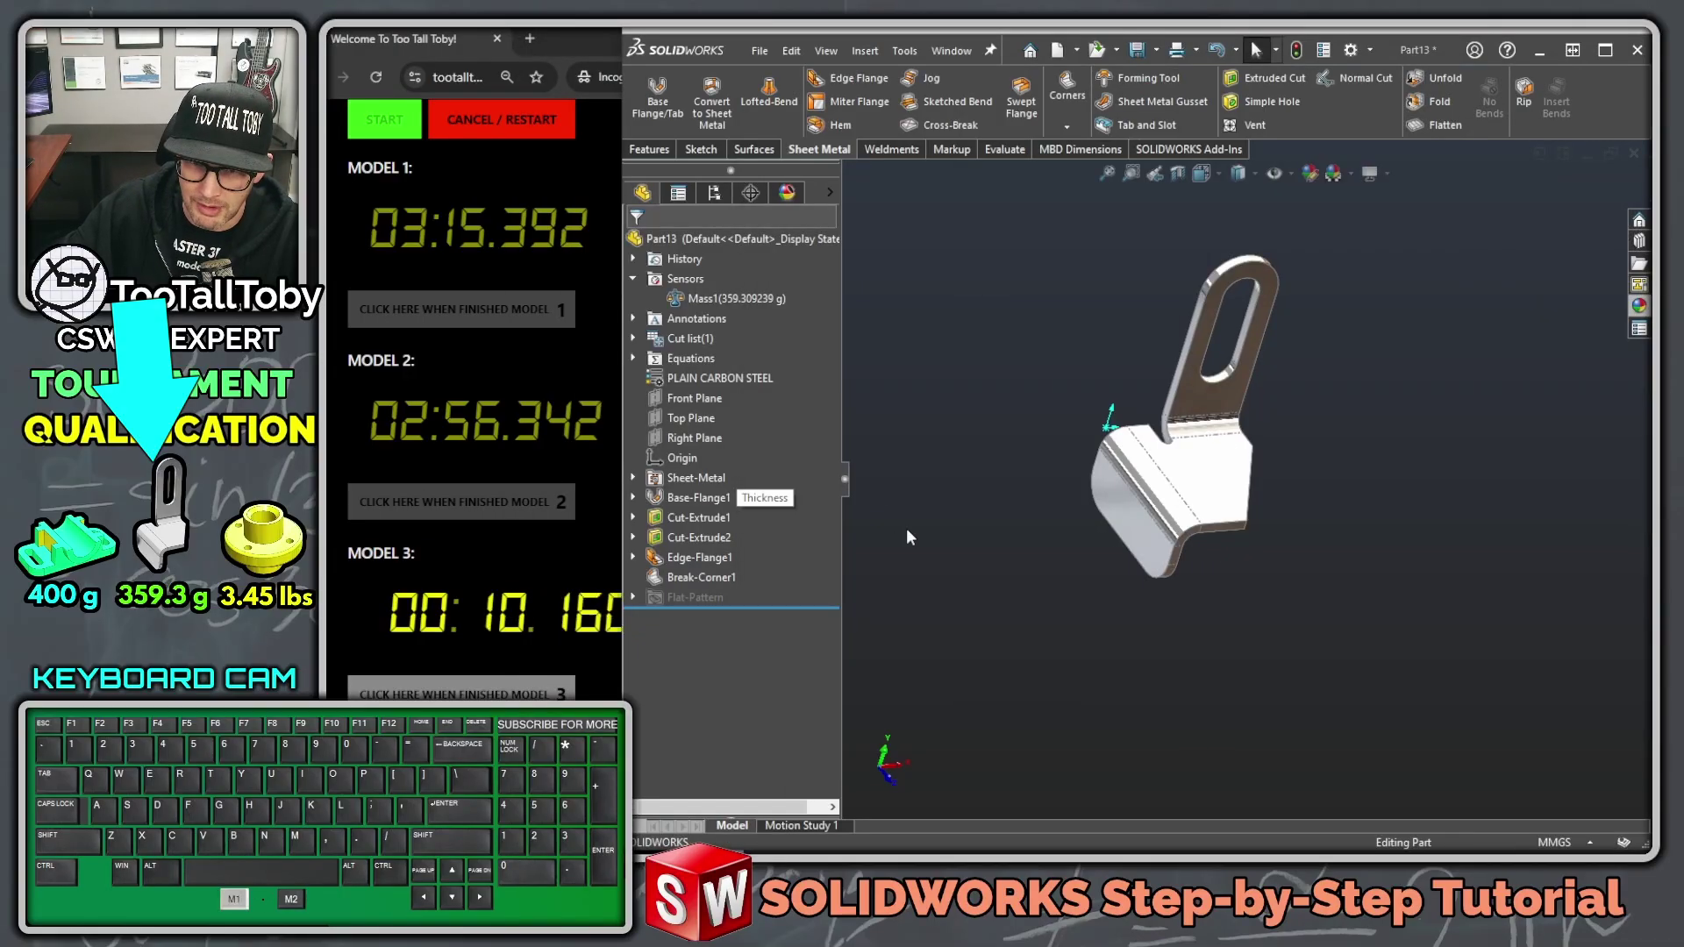
Step: Create a new part from the Part-PLAIN CARBON STEEL-IPS template and start a sketch on the Front Plane
click(686, 400)
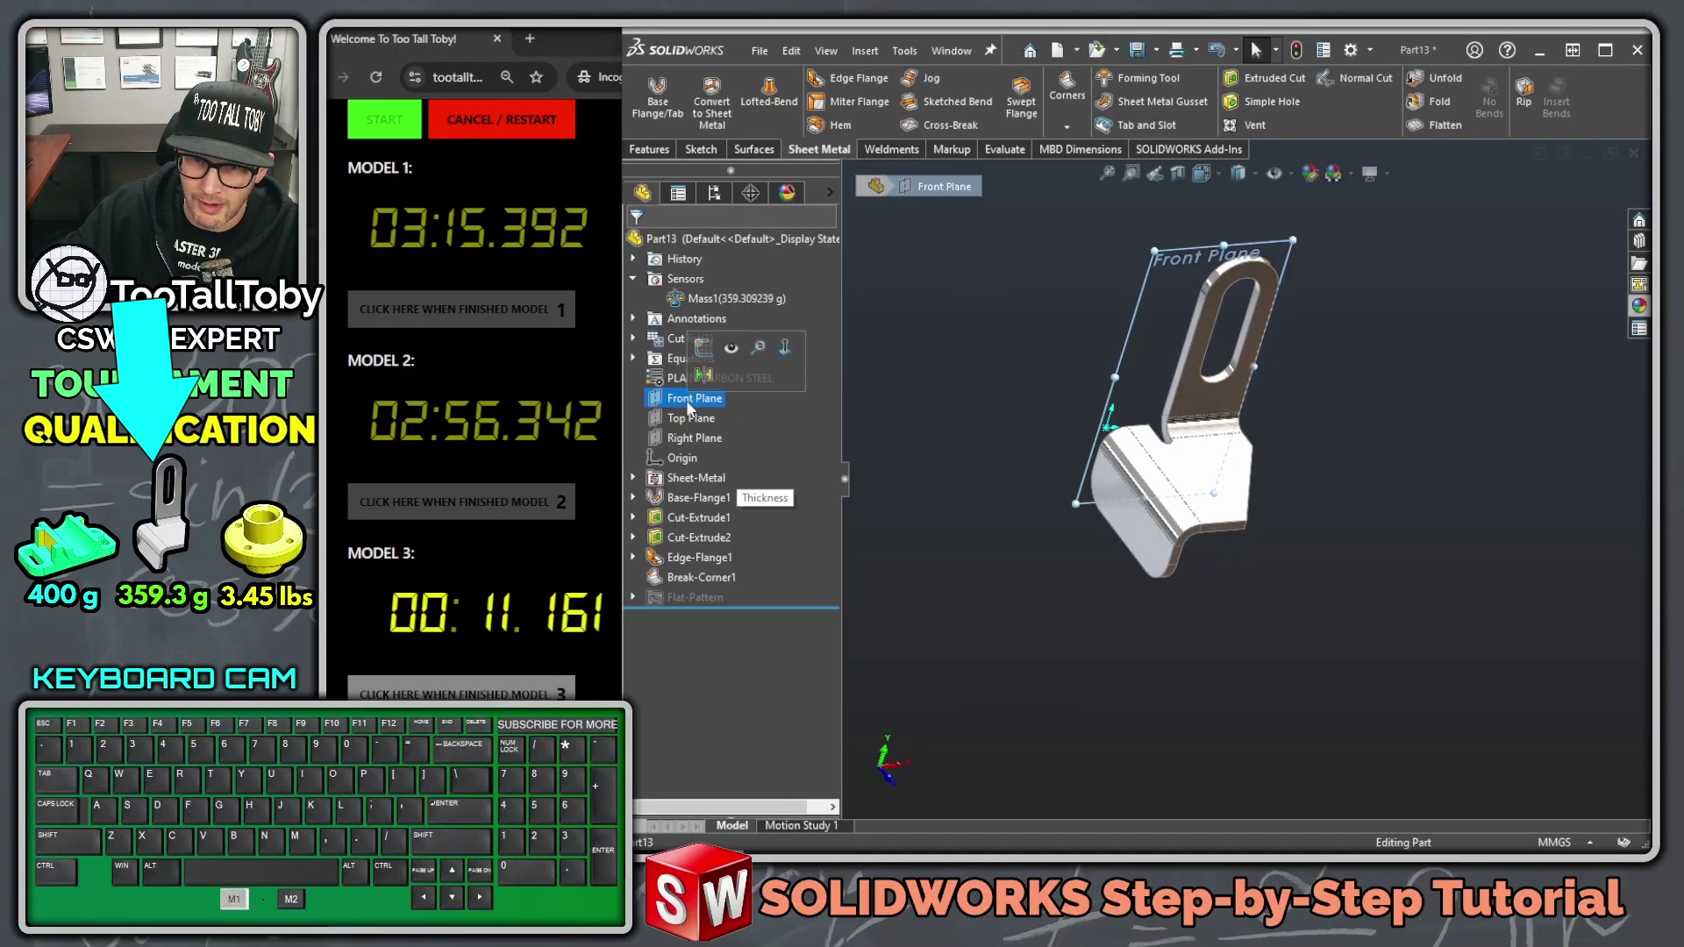
click(1057, 50)
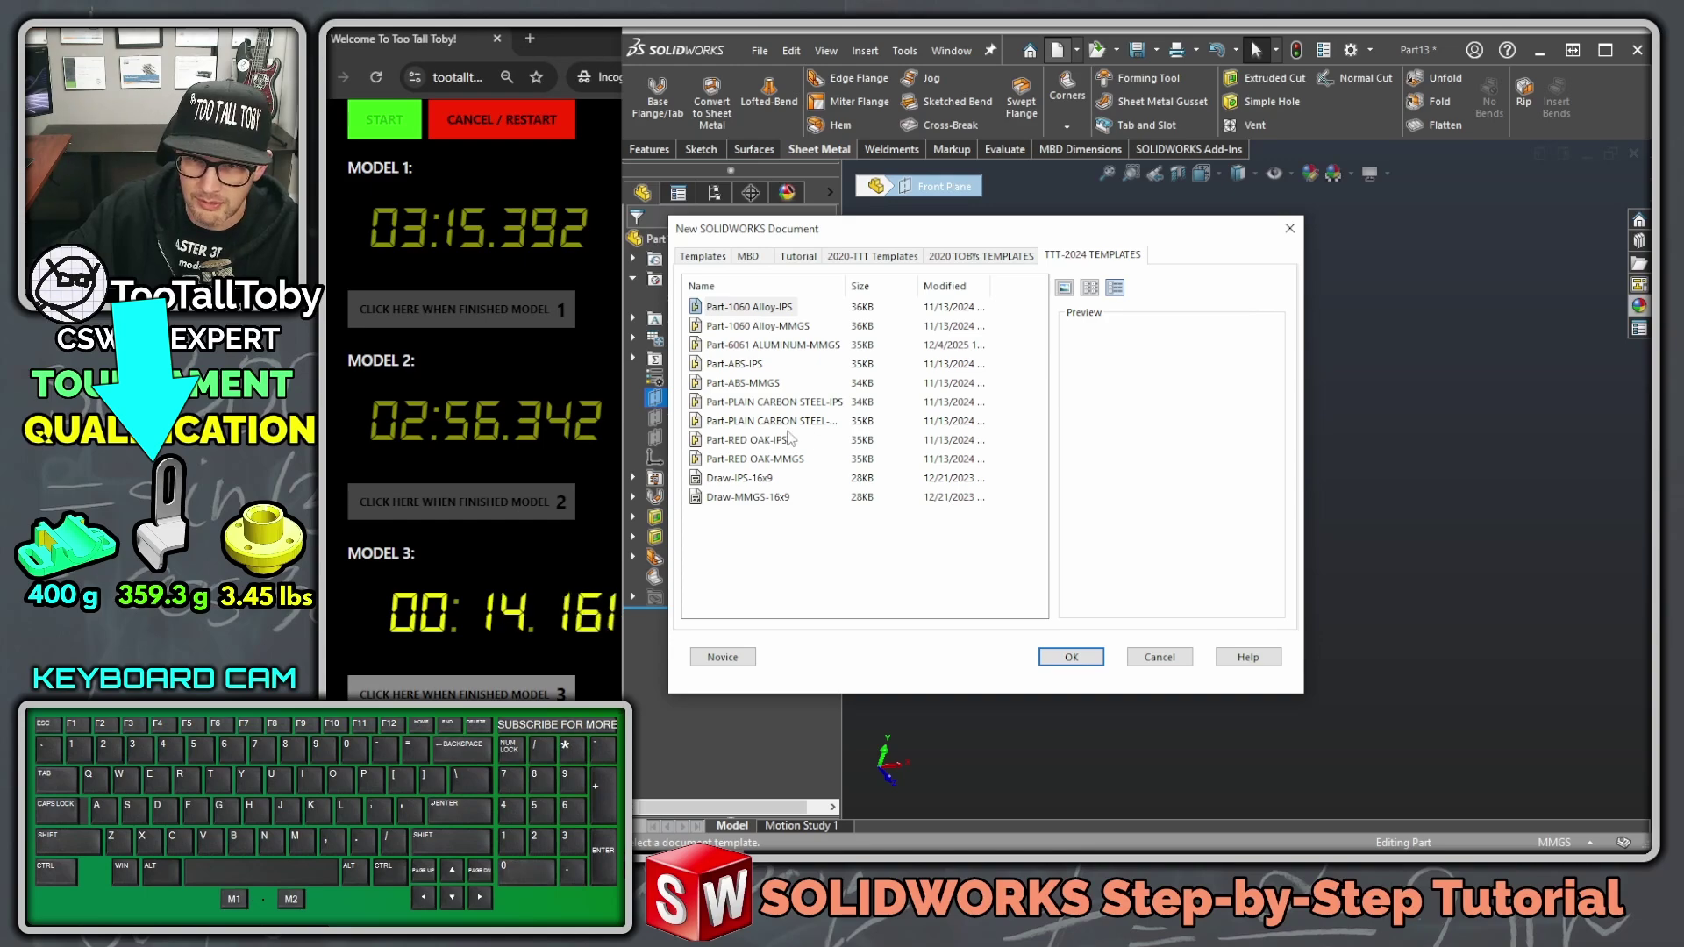
double_click(757, 401)
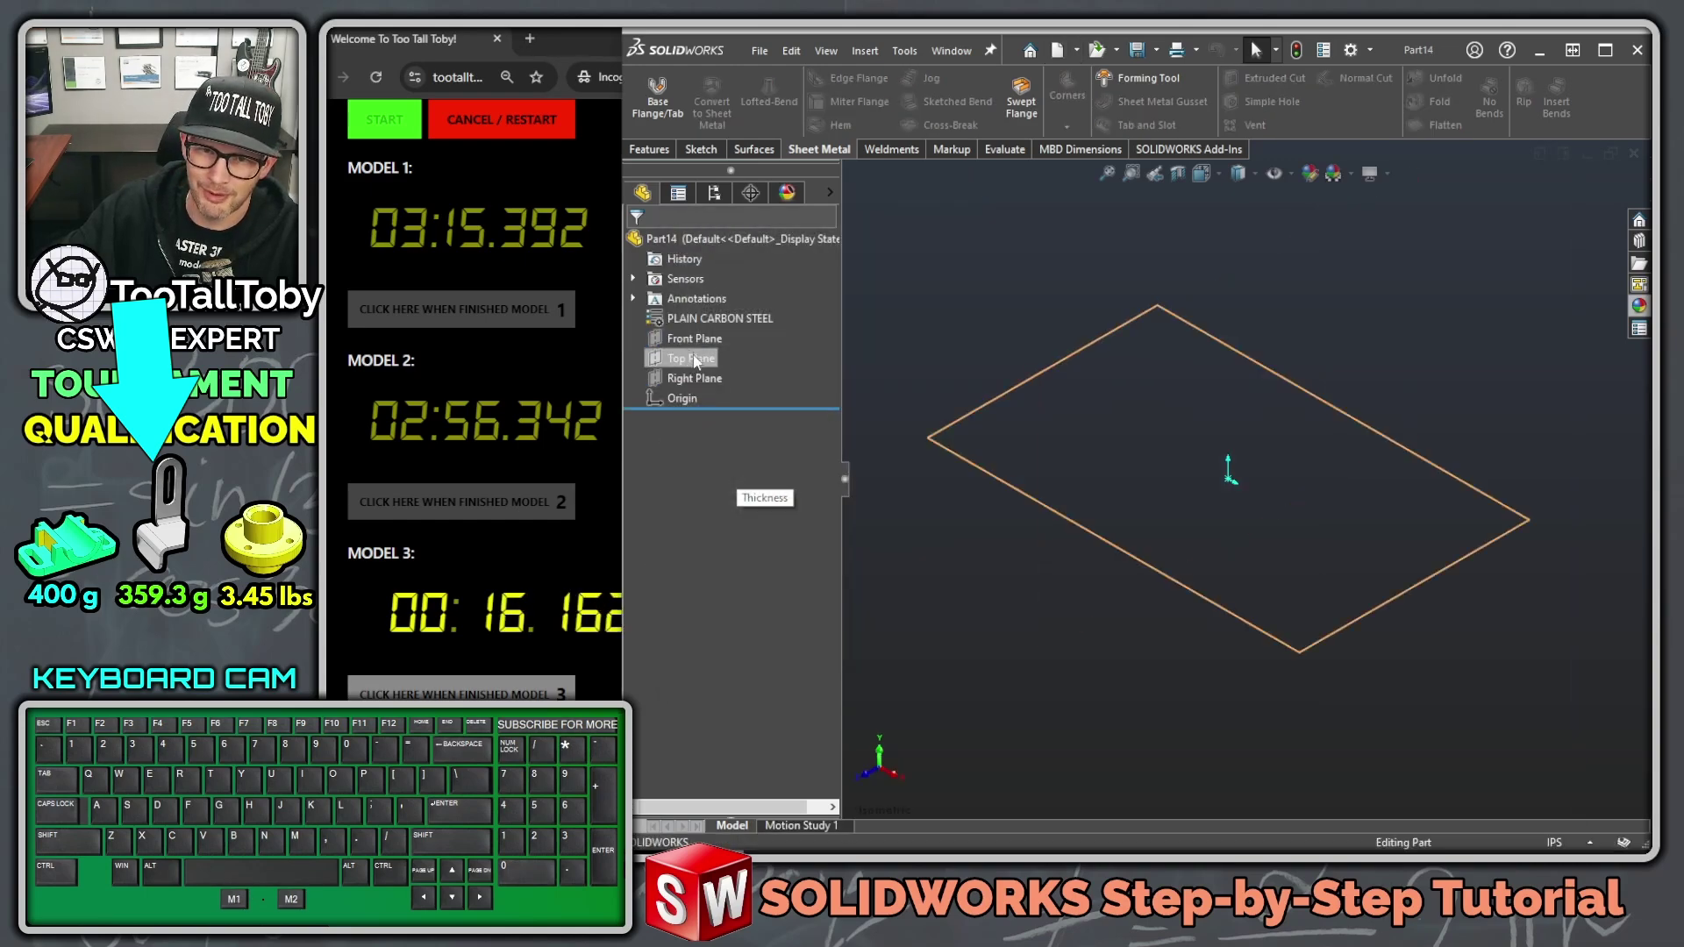
click(692, 345)
click(705, 319)
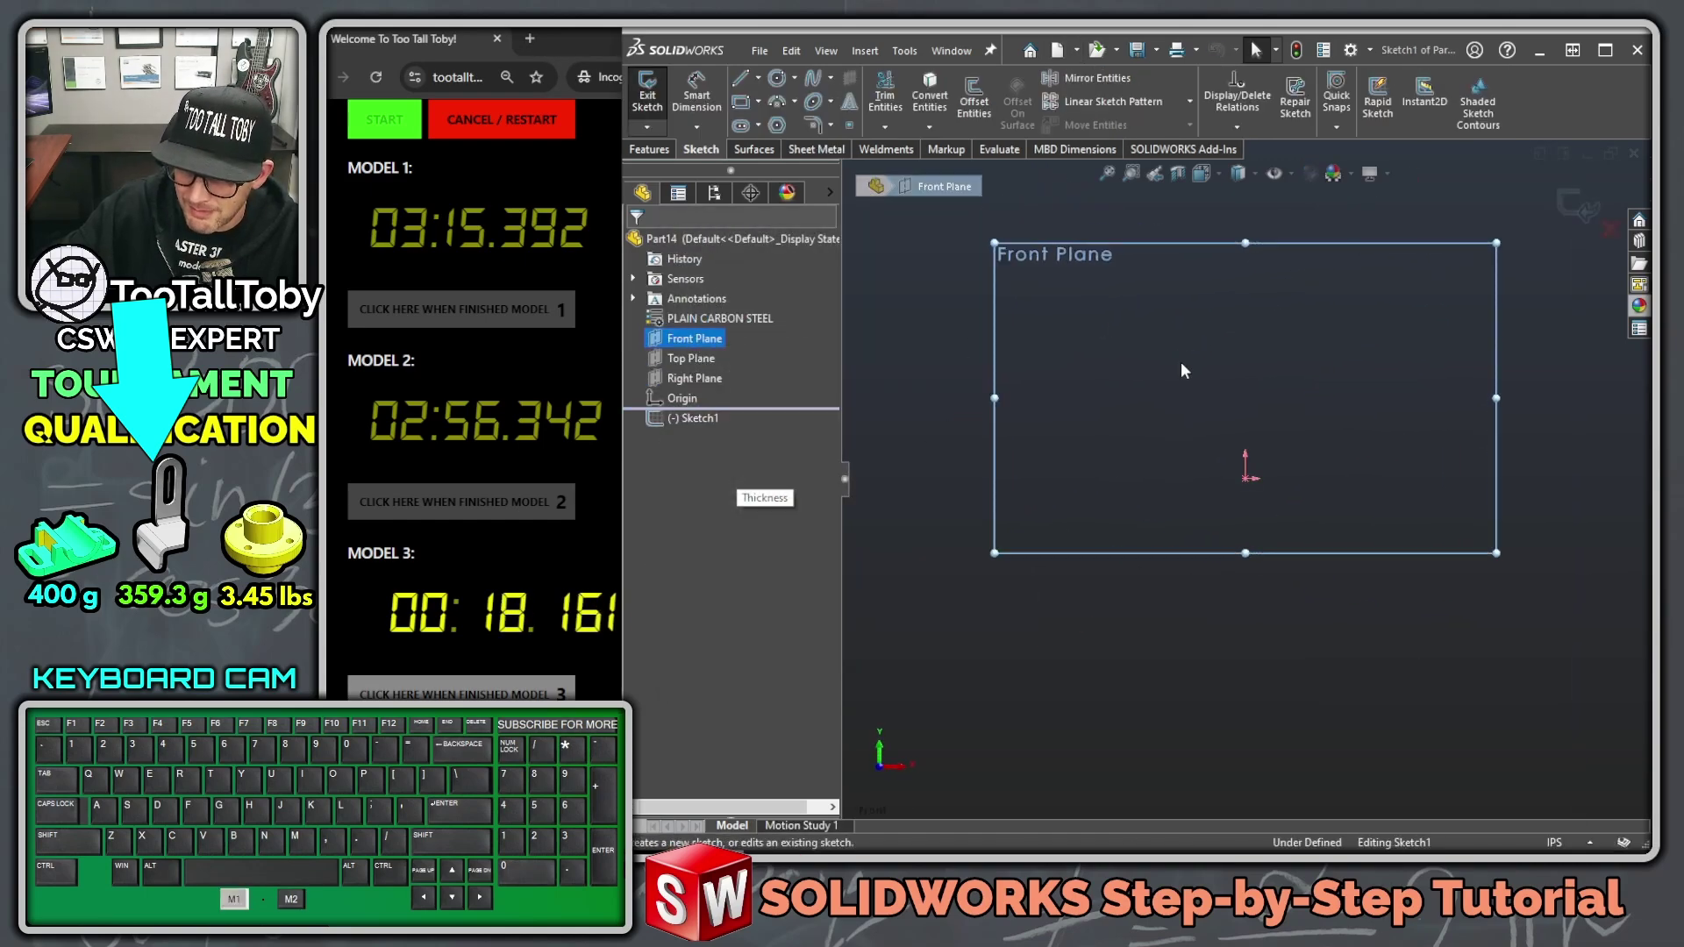
Step: Sketch the flange's upper half-section leftward from the origin: a baseline about 2 in long, a 0.39 in step, and a tall hub with an inner chamfer
key(s)
click(1197, 405)
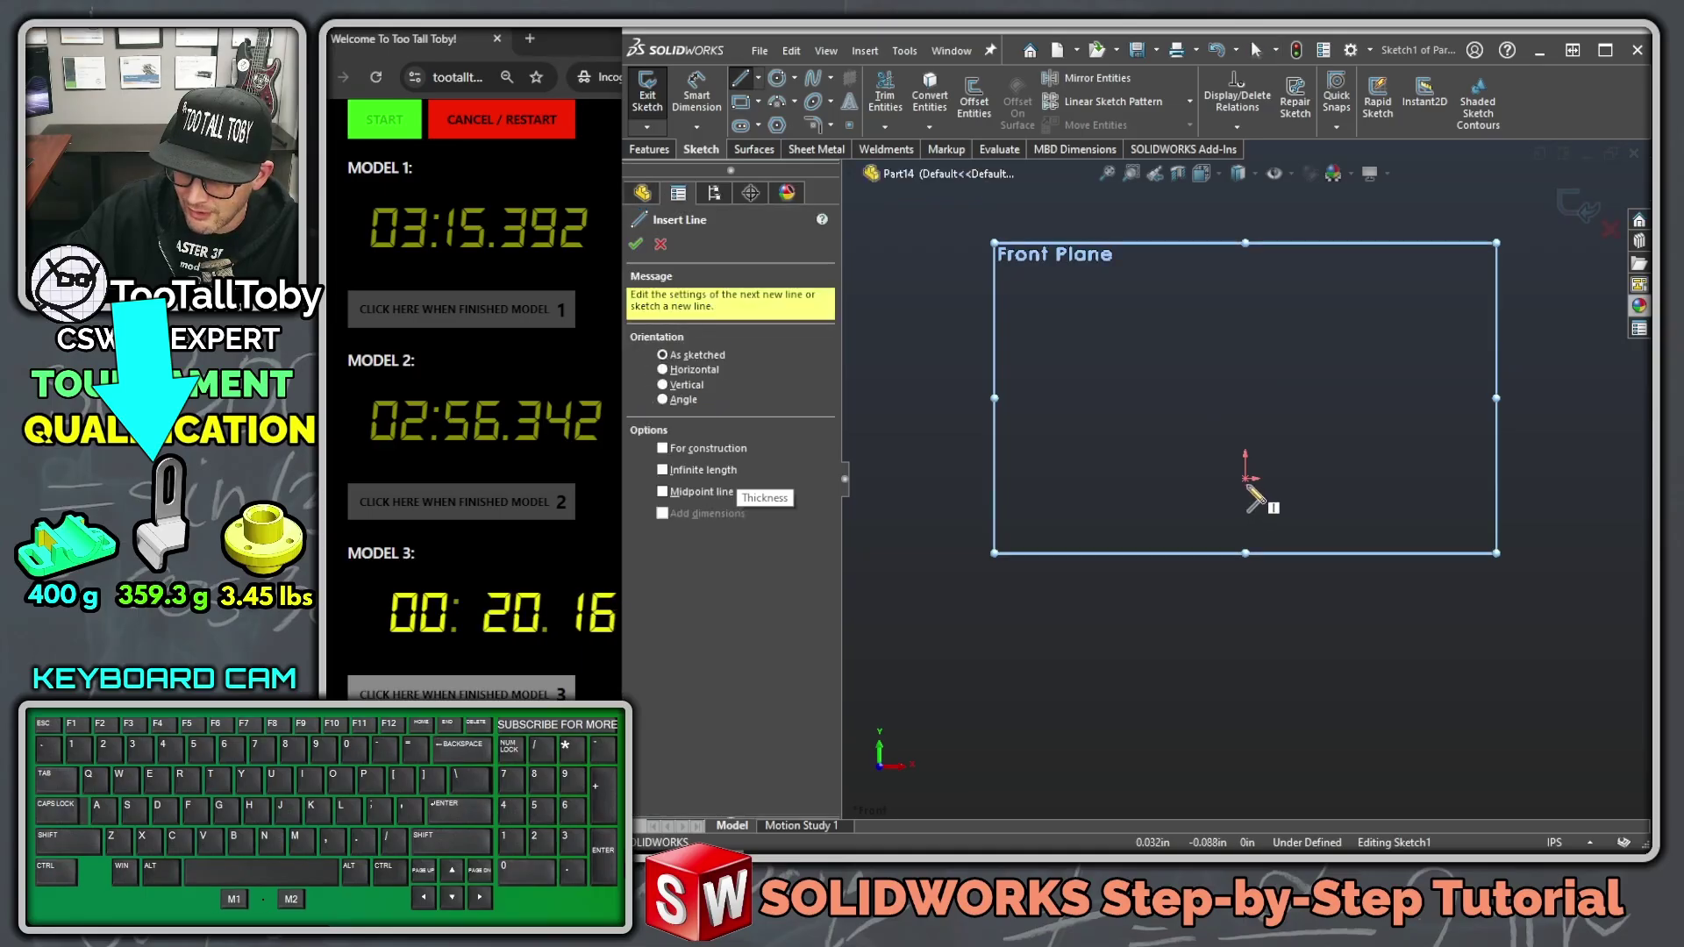
click(1246, 480)
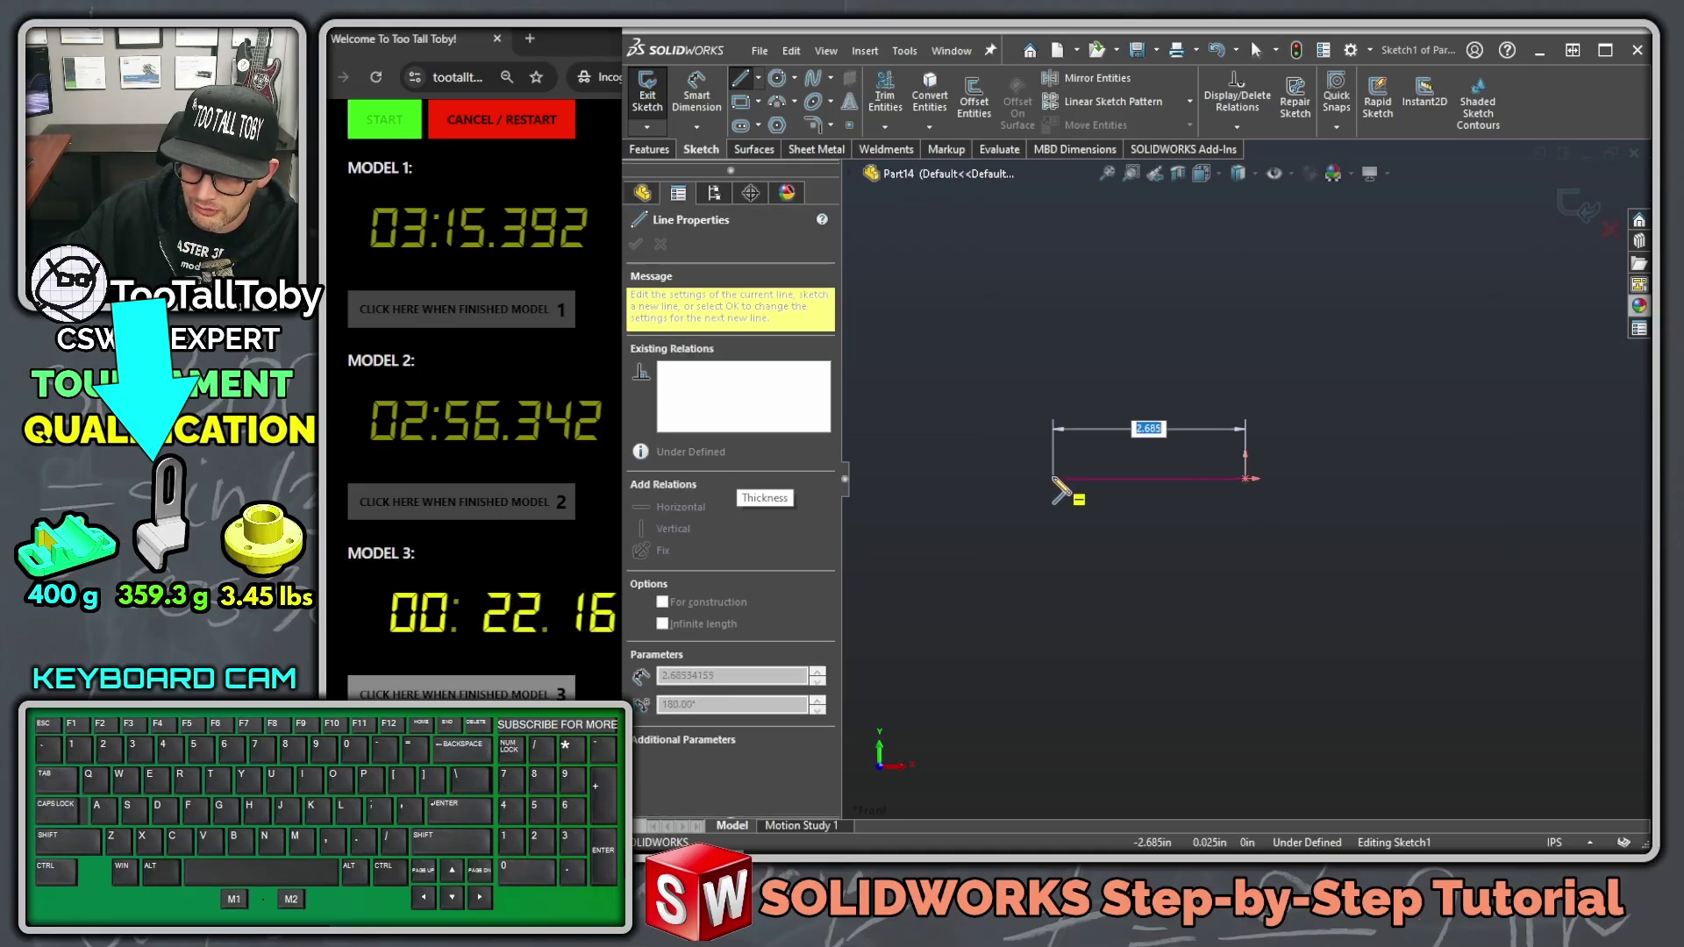
click(1103, 478)
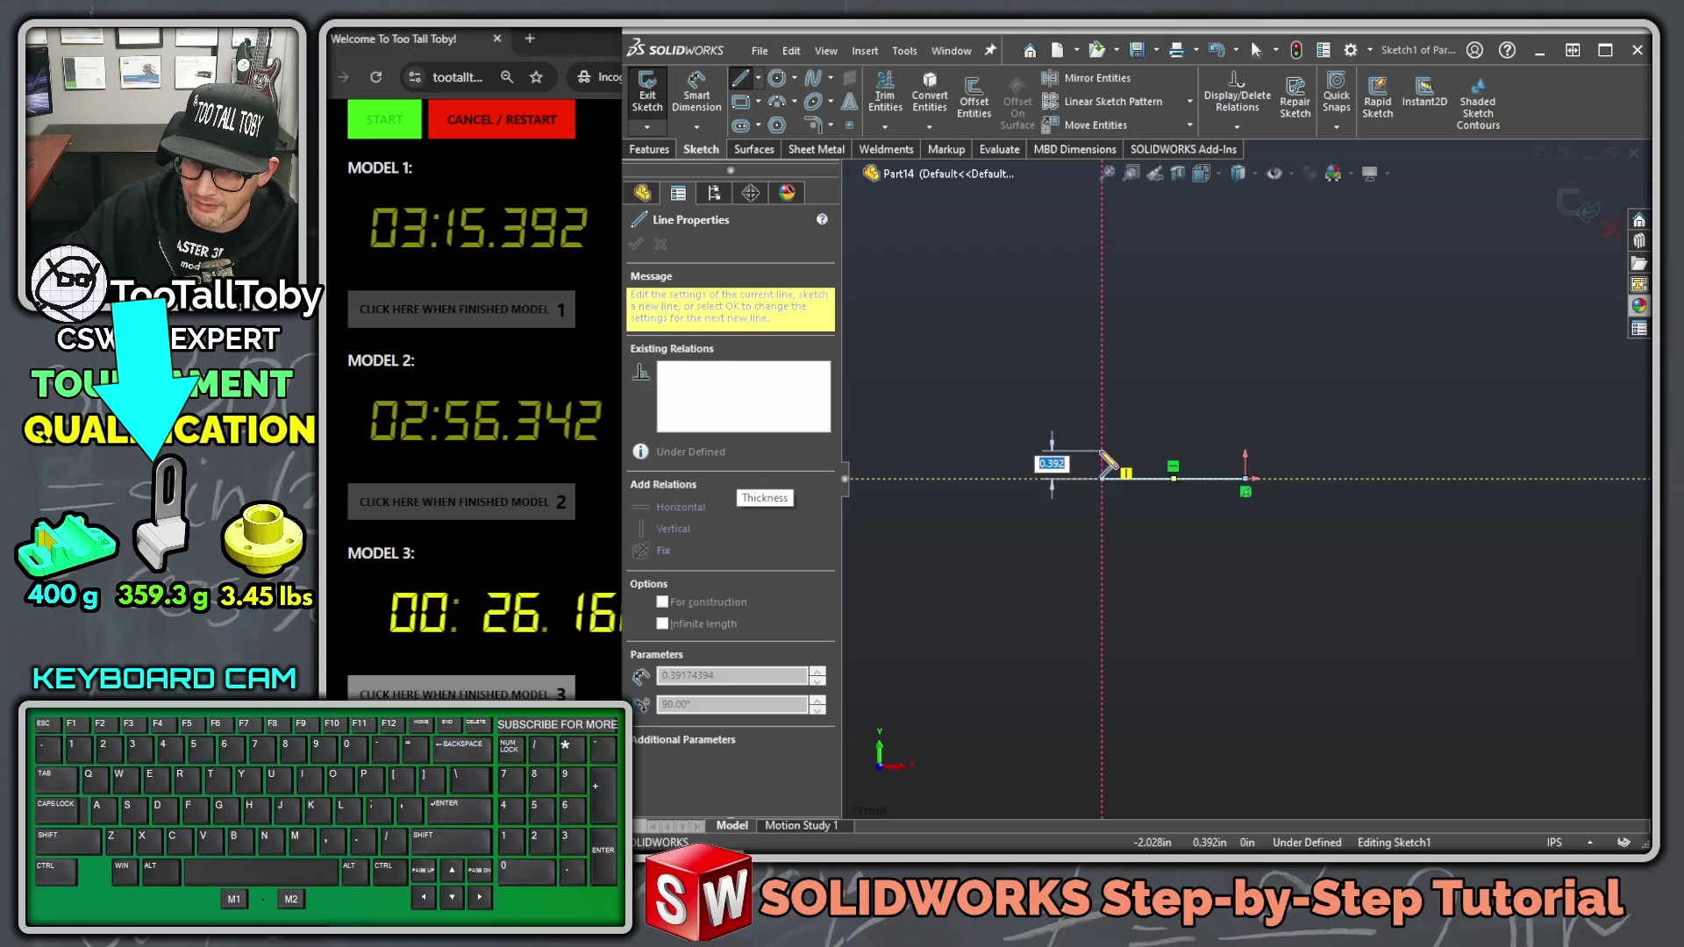
click(1103, 453)
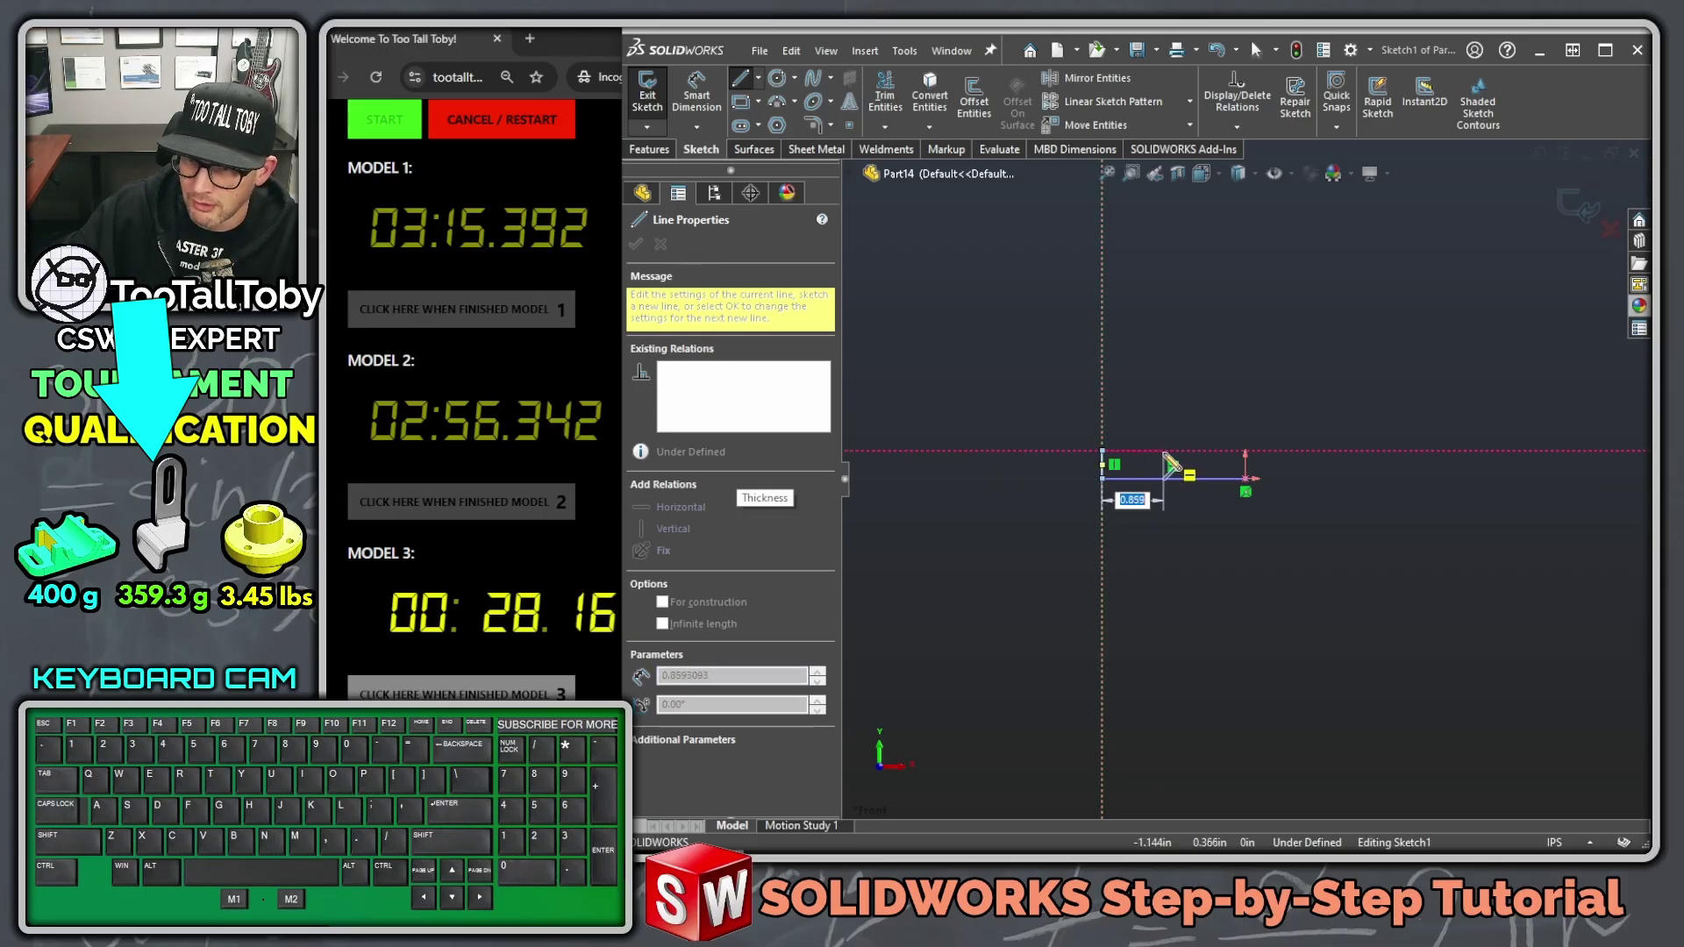
click(1164, 451)
click(1164, 311)
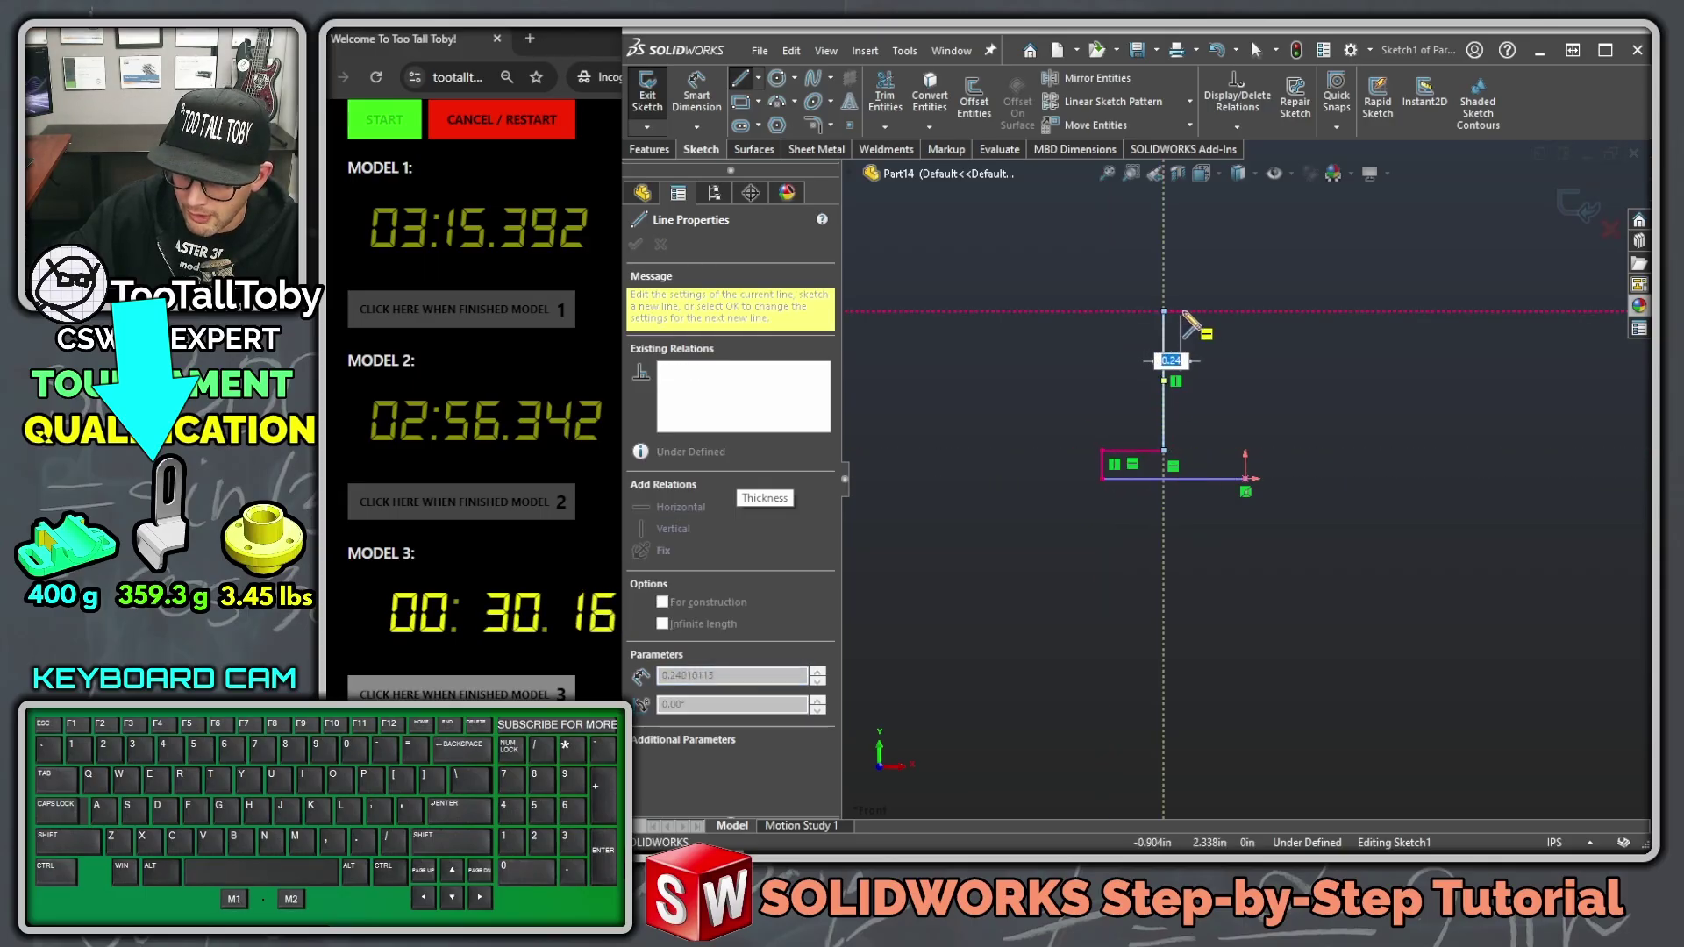
click(1190, 312)
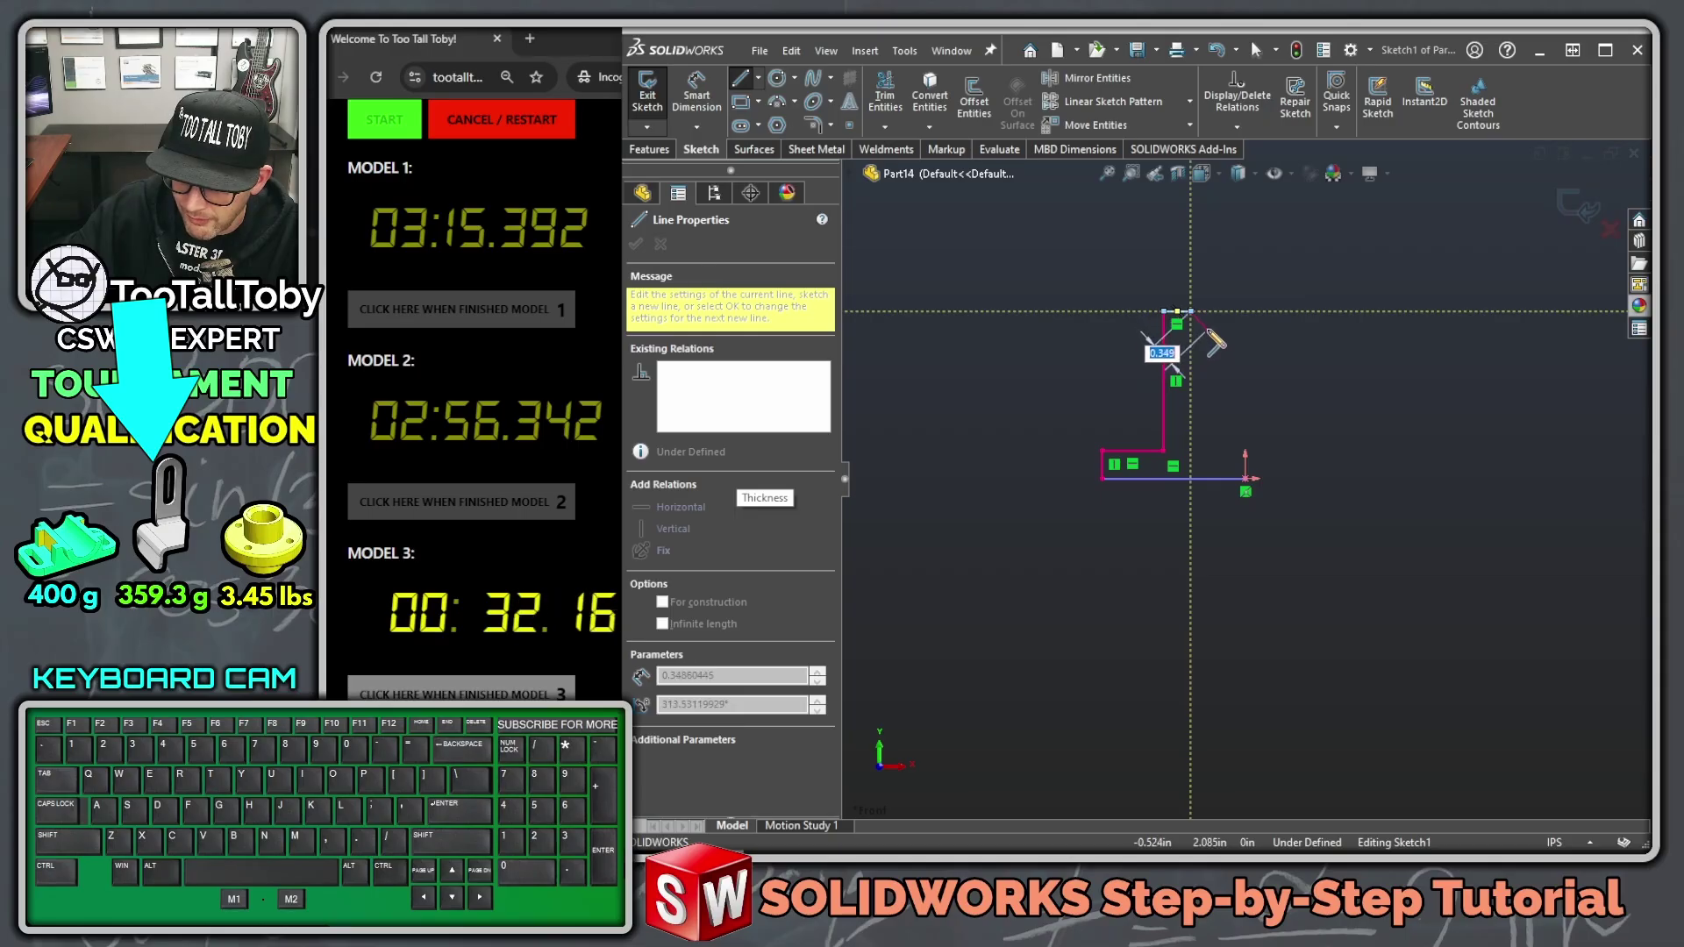
click(1208, 329)
click(1210, 480)
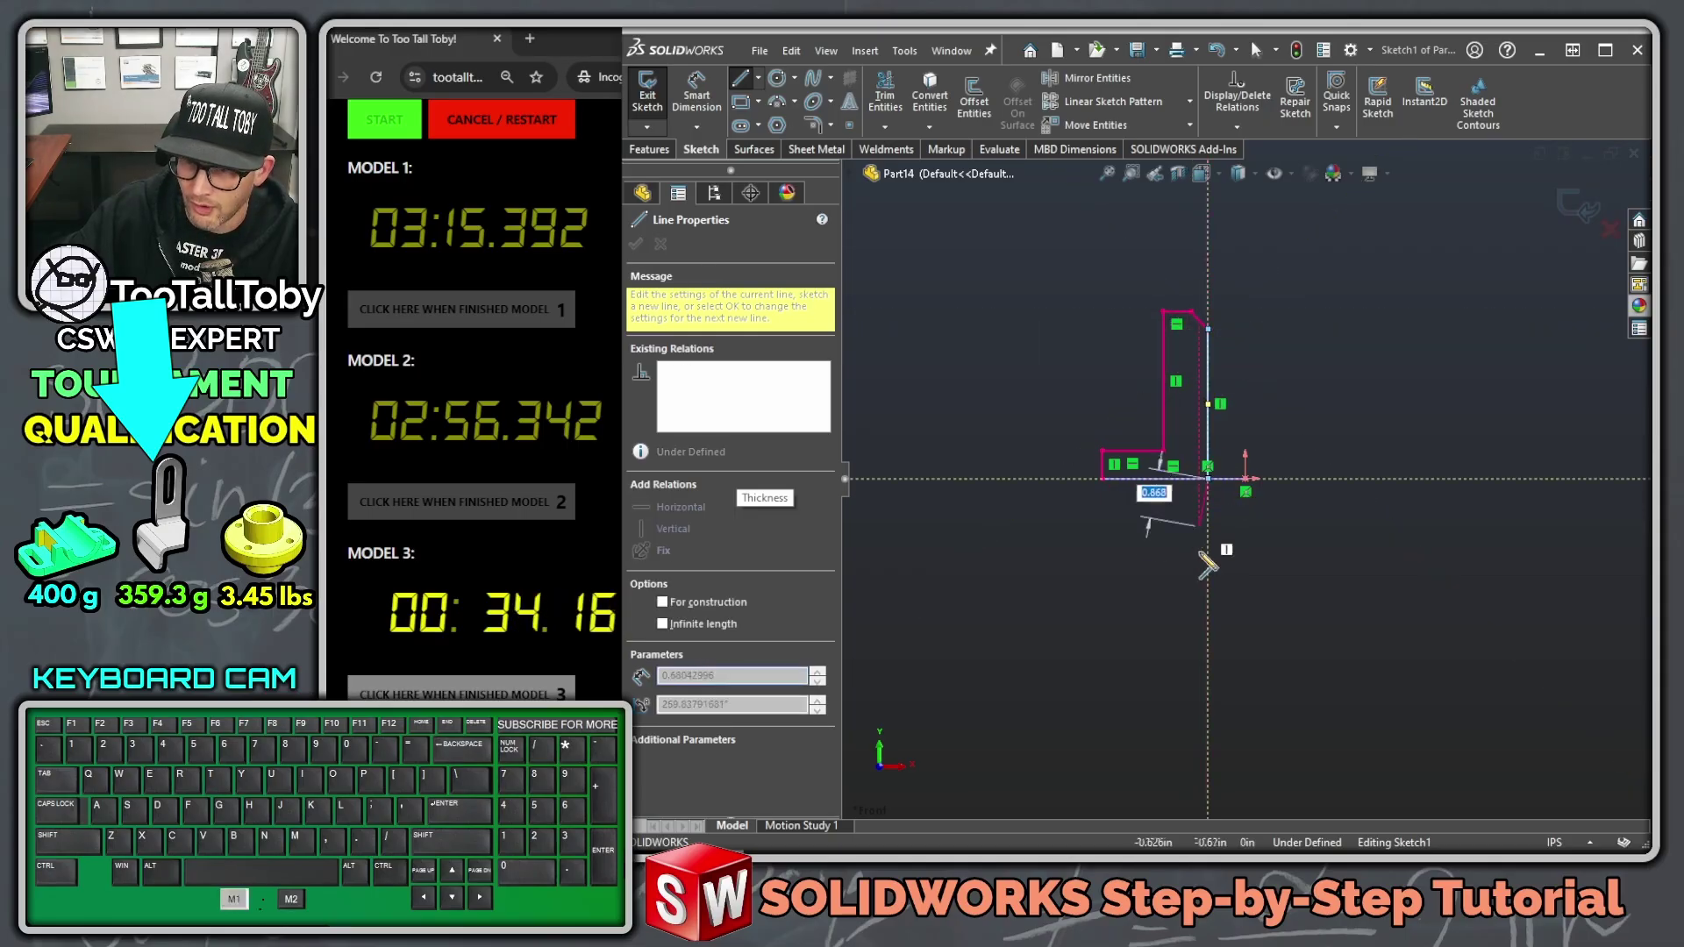
key(Escape)
Step: Convert the baseline to construction geometry and draw a vertical centerline about 1.83 in long up from the origin
scroll(1237, 516, down, 3)
click(1131, 456)
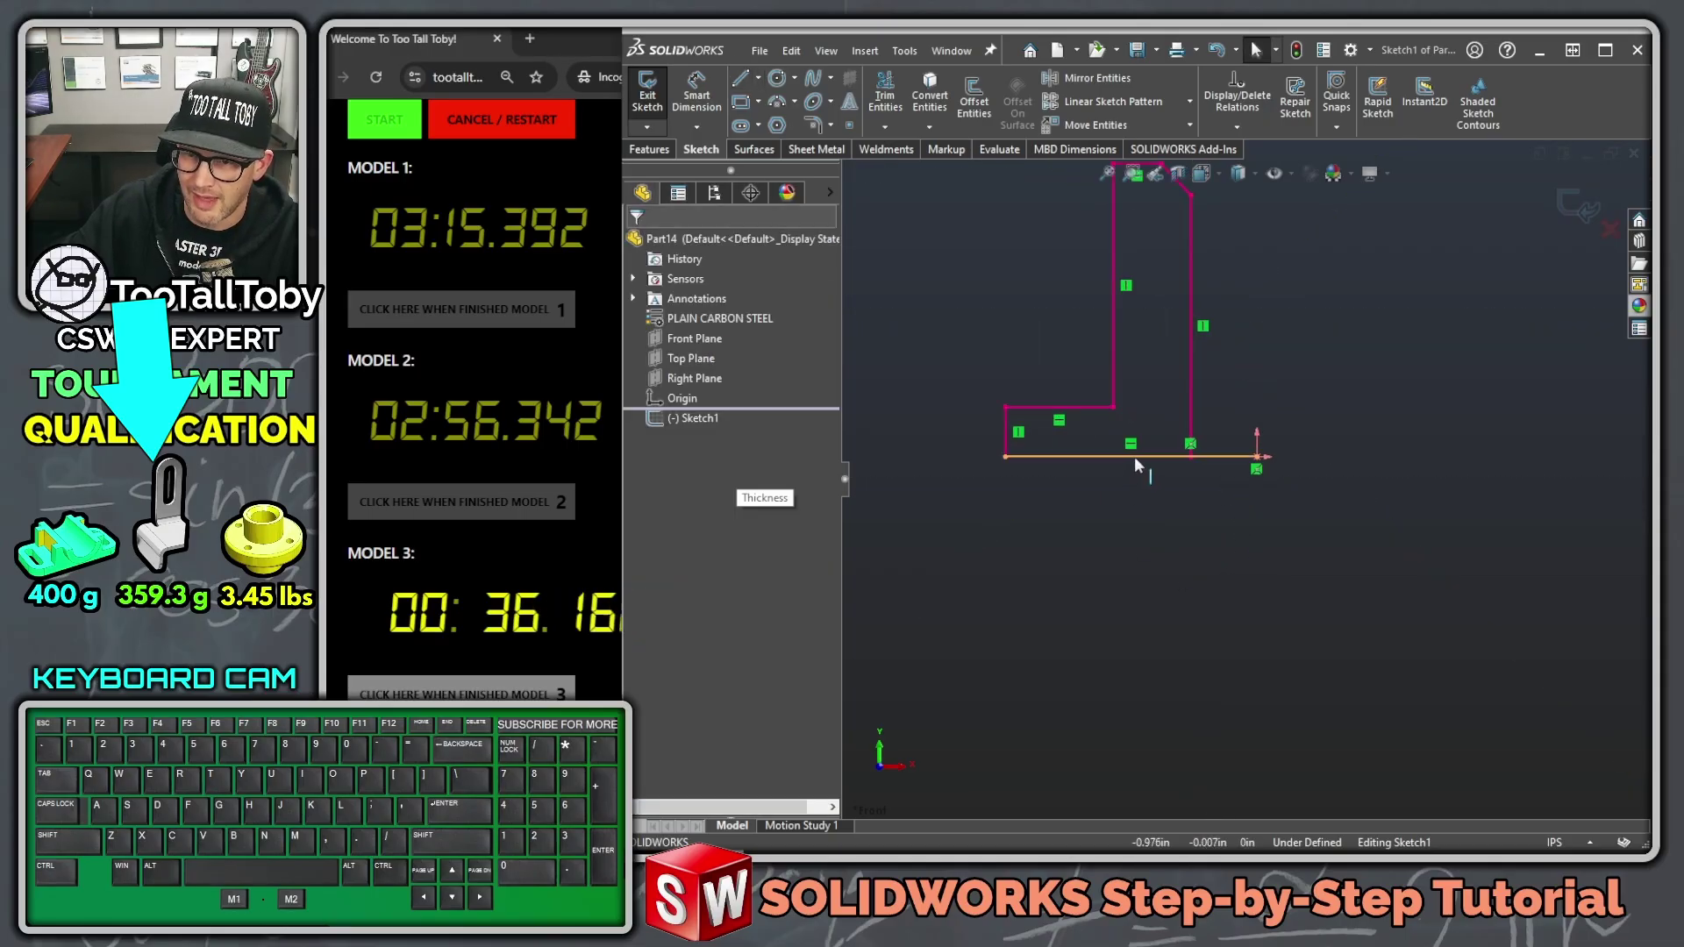
click(1233, 386)
key(s)
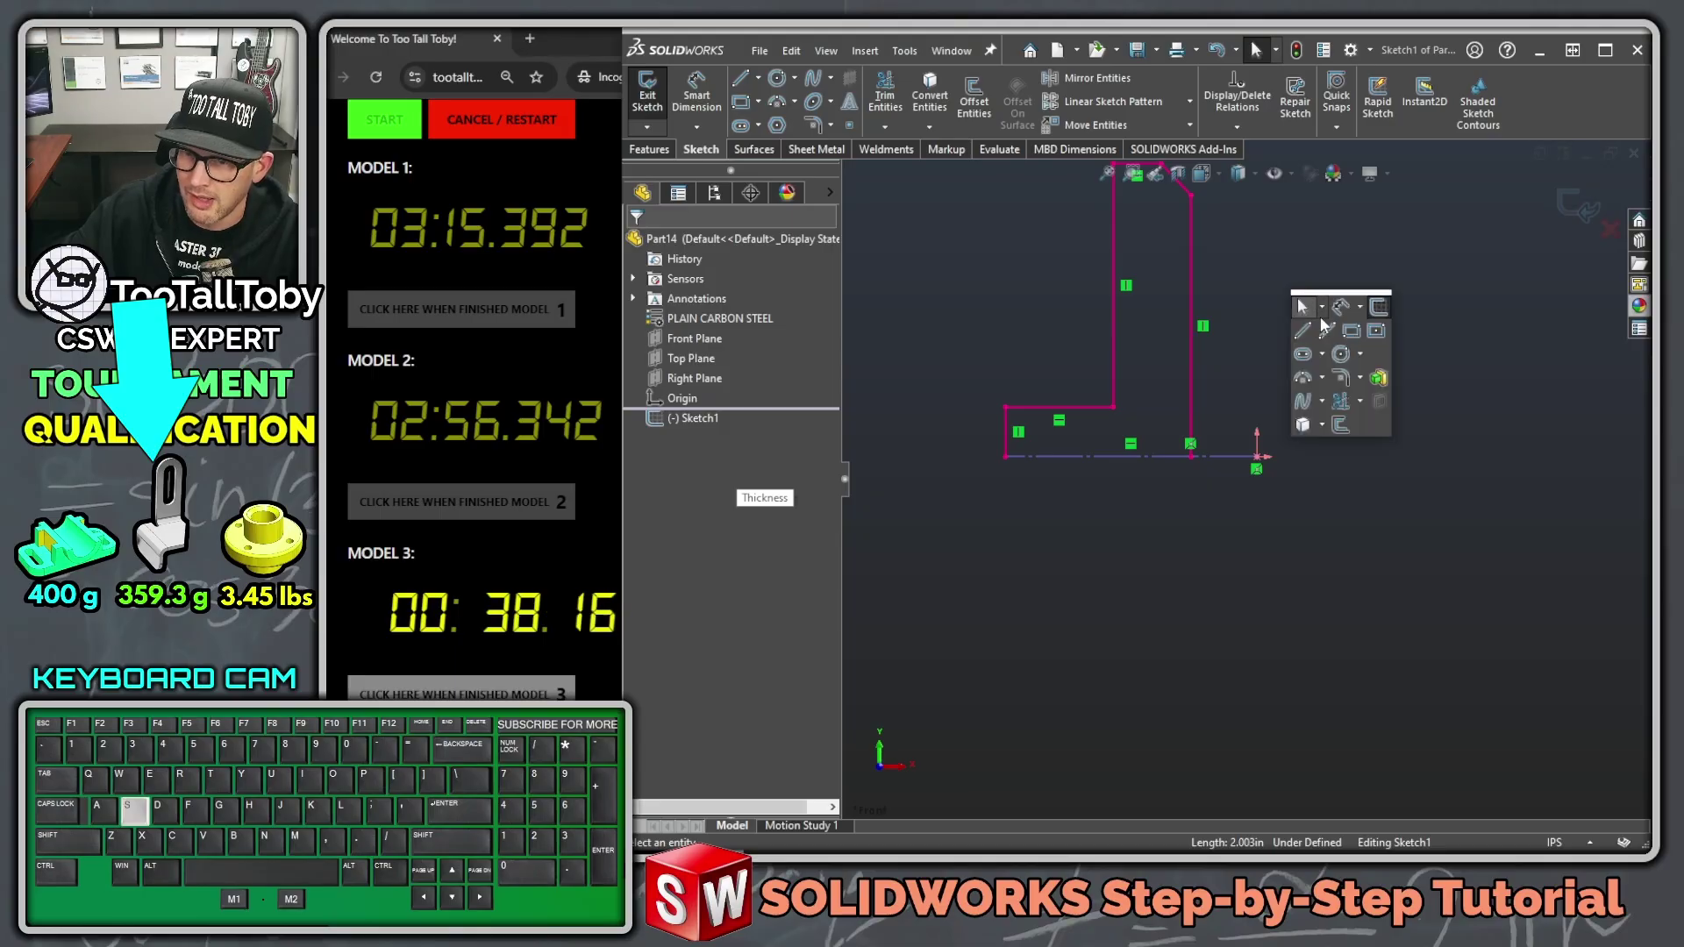
click(1321, 305)
key(s)
click(1399, 301)
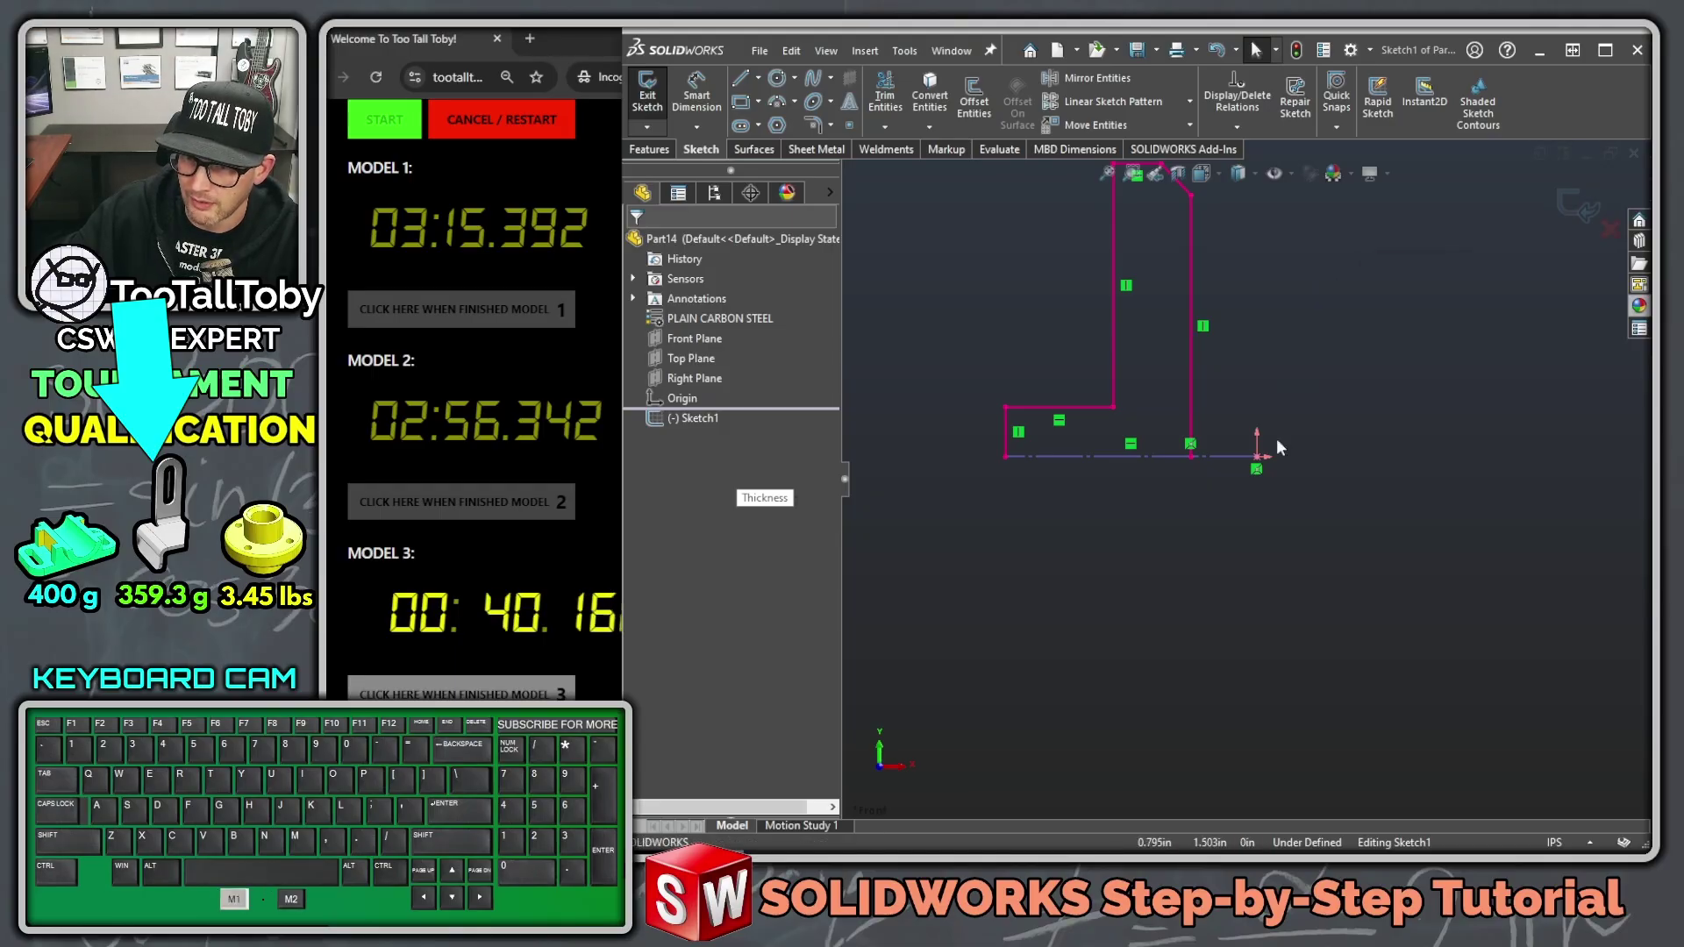
click(1257, 456)
click(1257, 228)
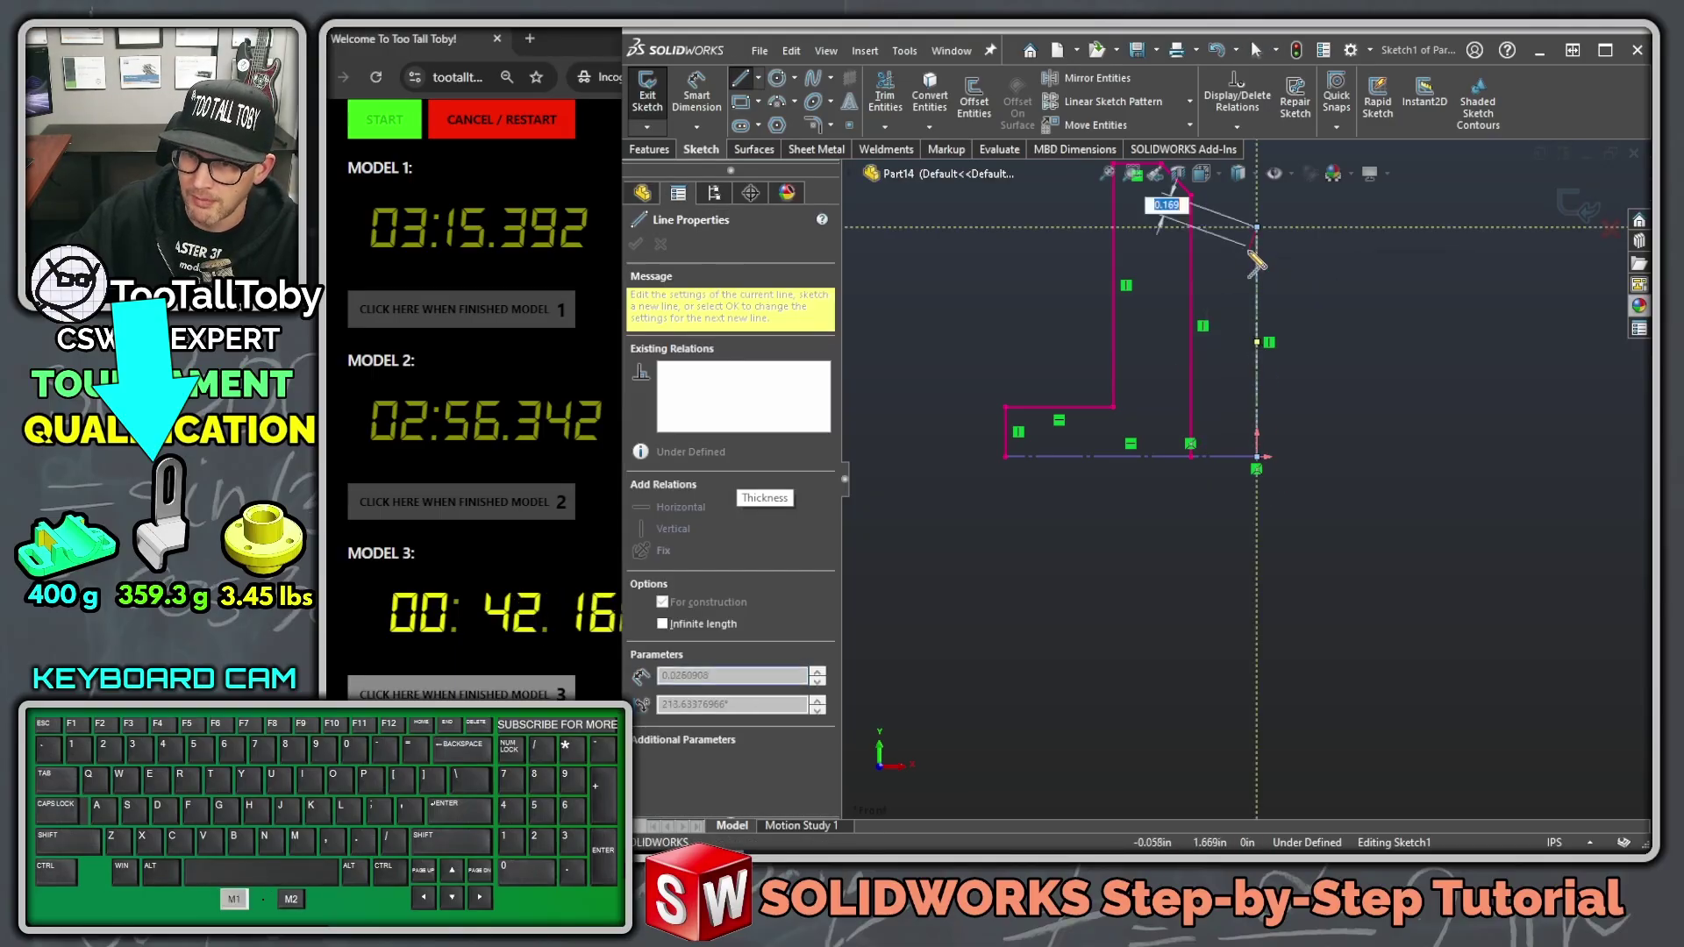
key(Escape)
Step: Dimension the hub's inner vertical line across the vertical centerline as a 1.25 in bore diameter
key(z)
key(z)
key(ctrl+Down)
key(s)
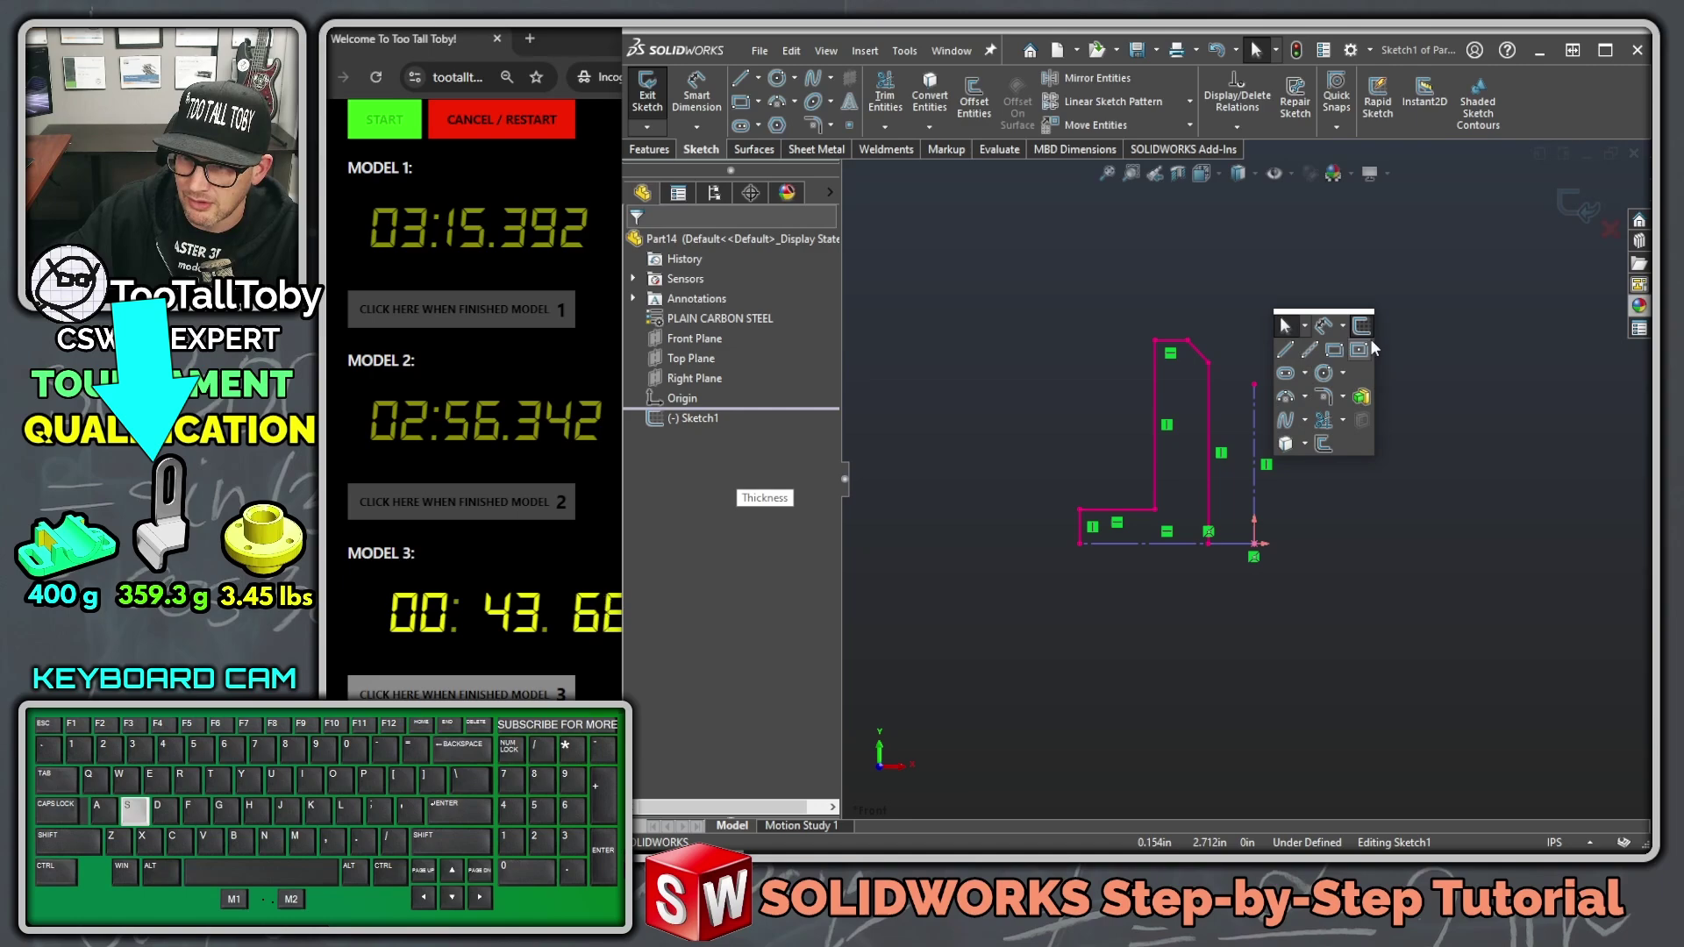
click(1325, 327)
click(1255, 478)
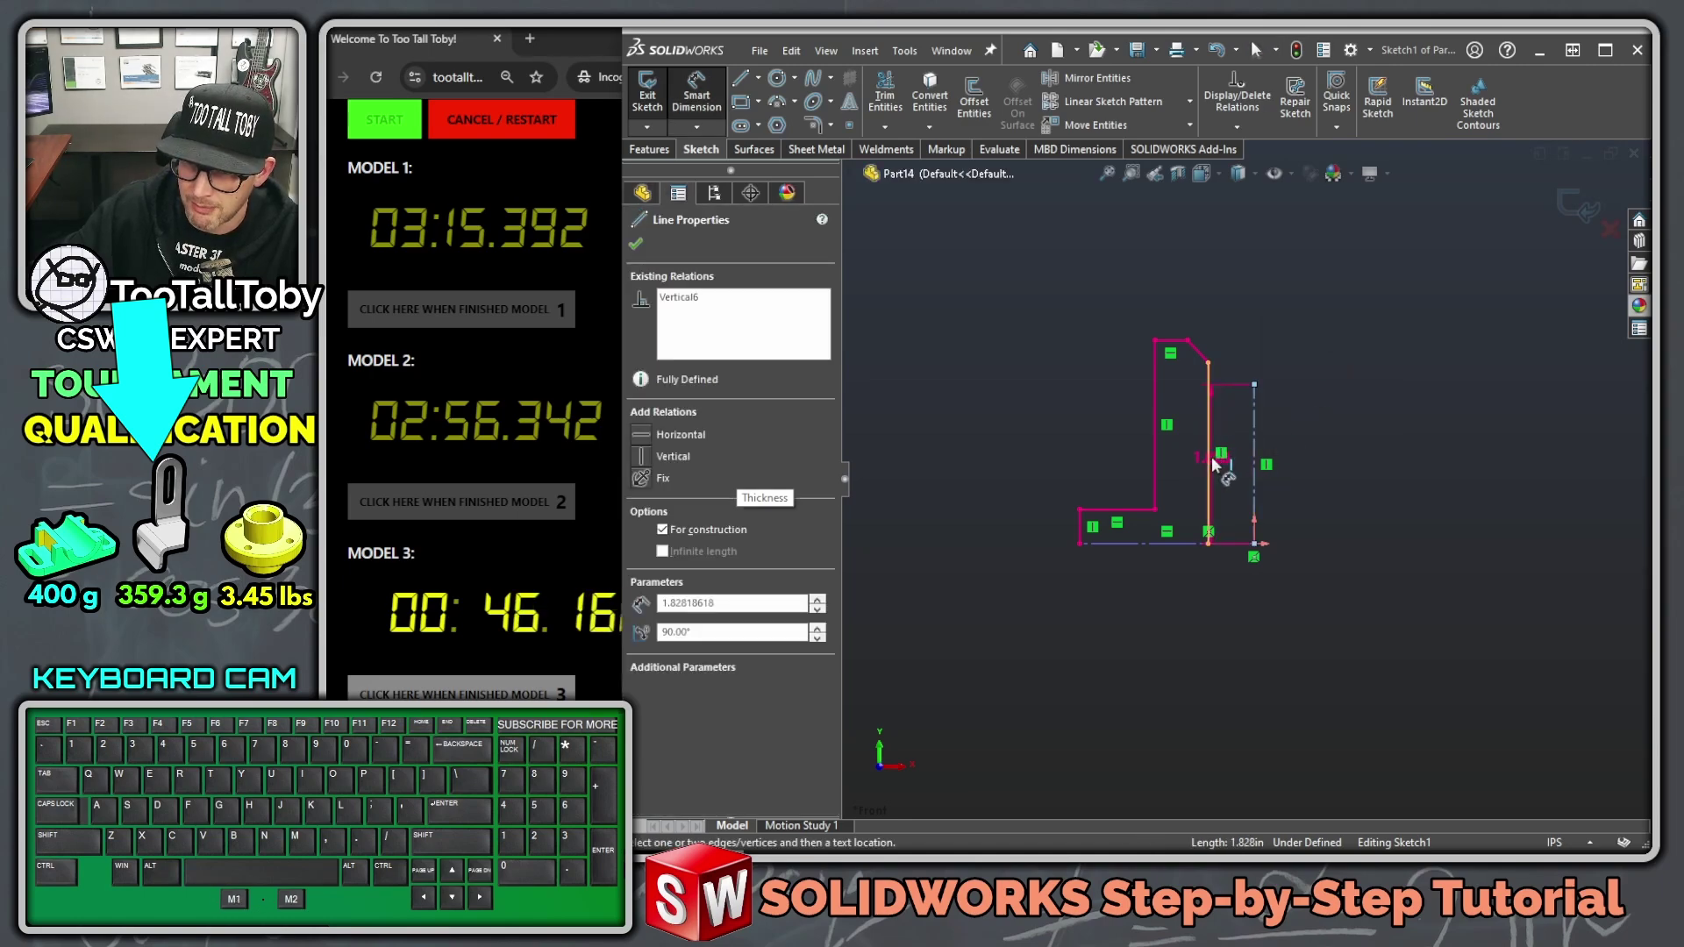
click(1213, 465)
click(1319, 414)
text(1.)
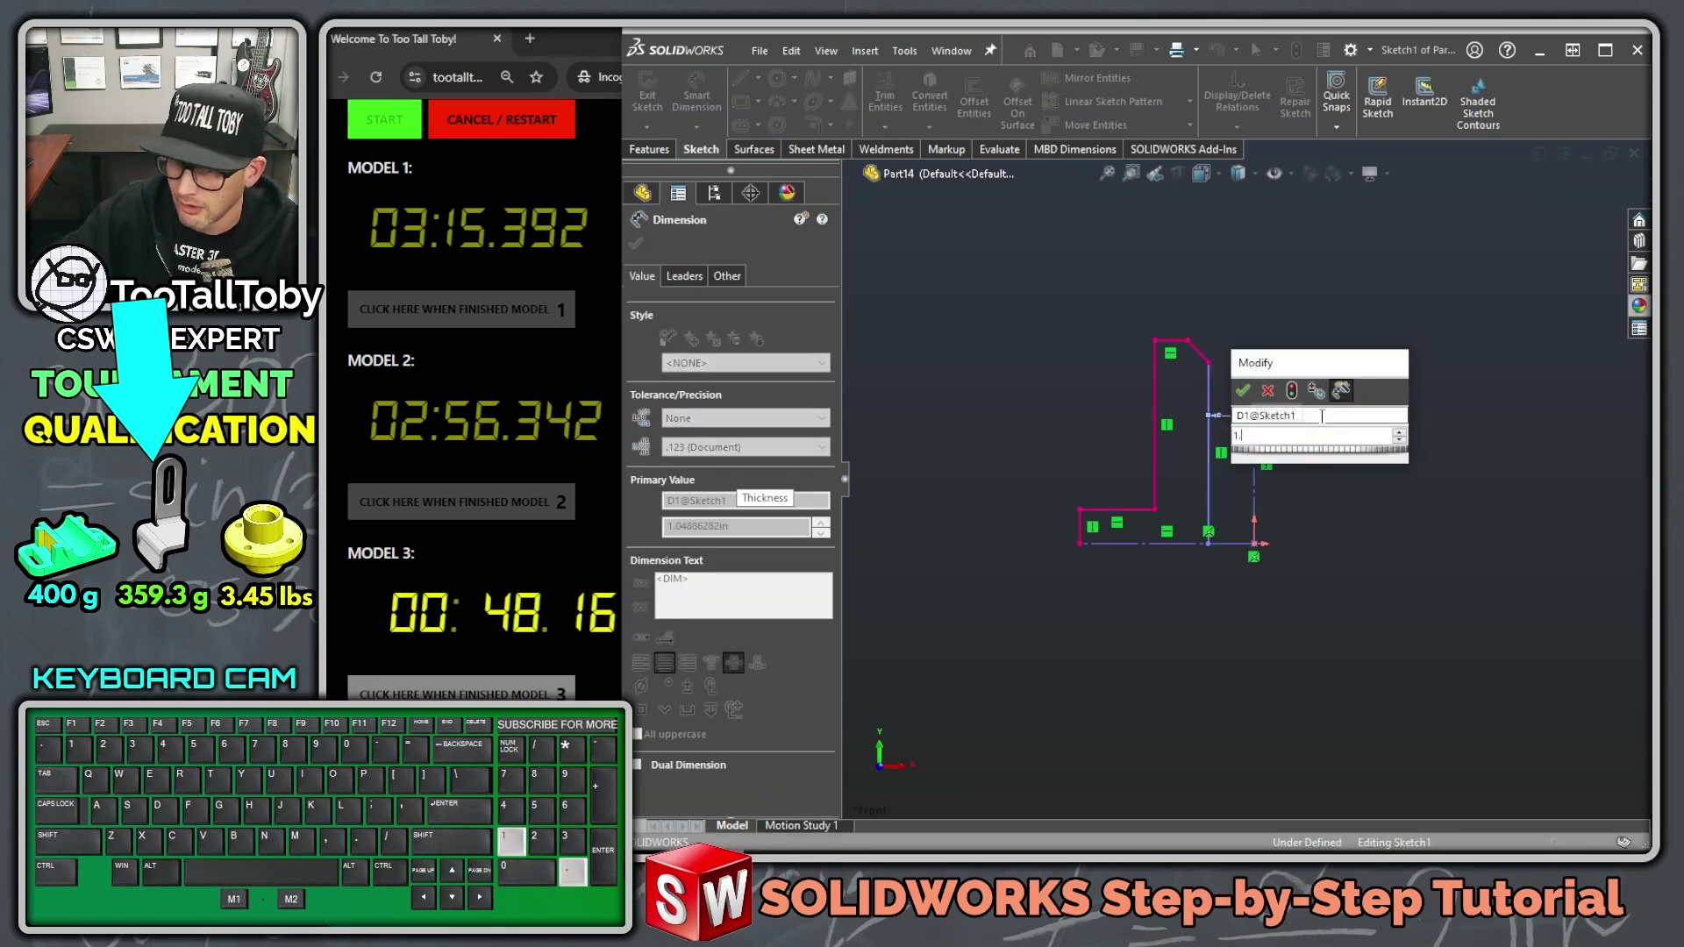
text(25)
key(Return)
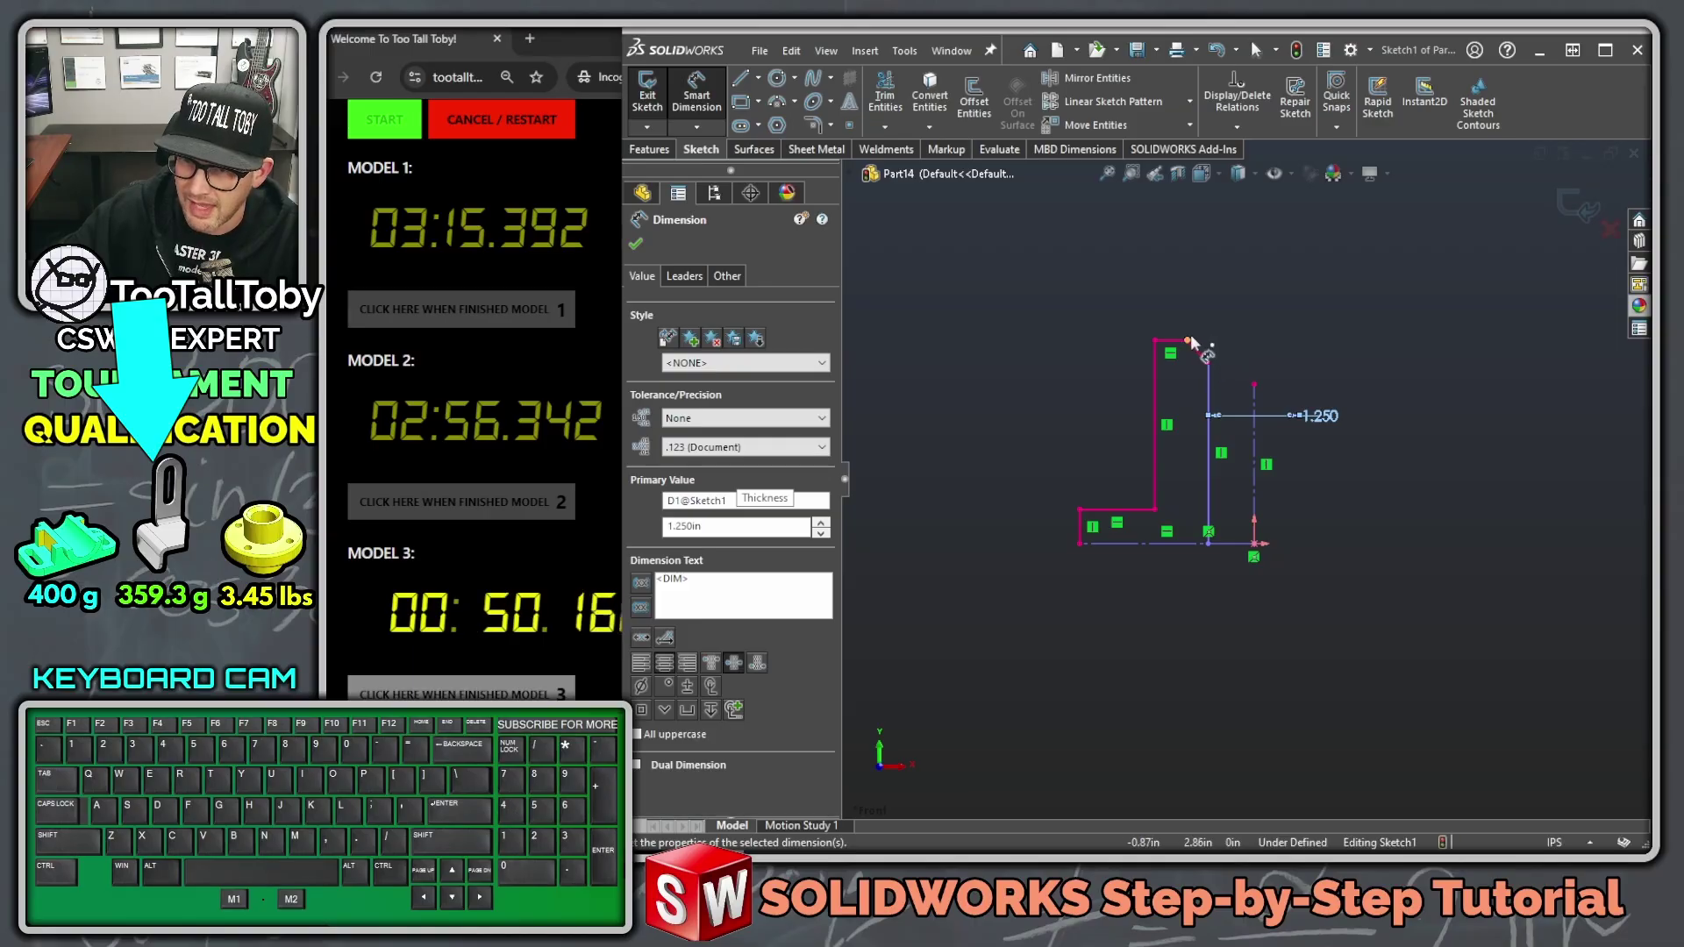
Step: Dimension the inner chamfer's upper endpoint across the vertical centerline as a 1.625 in diameter
click(1188, 340)
click(1255, 401)
click(1254, 289)
click(1253, 296)
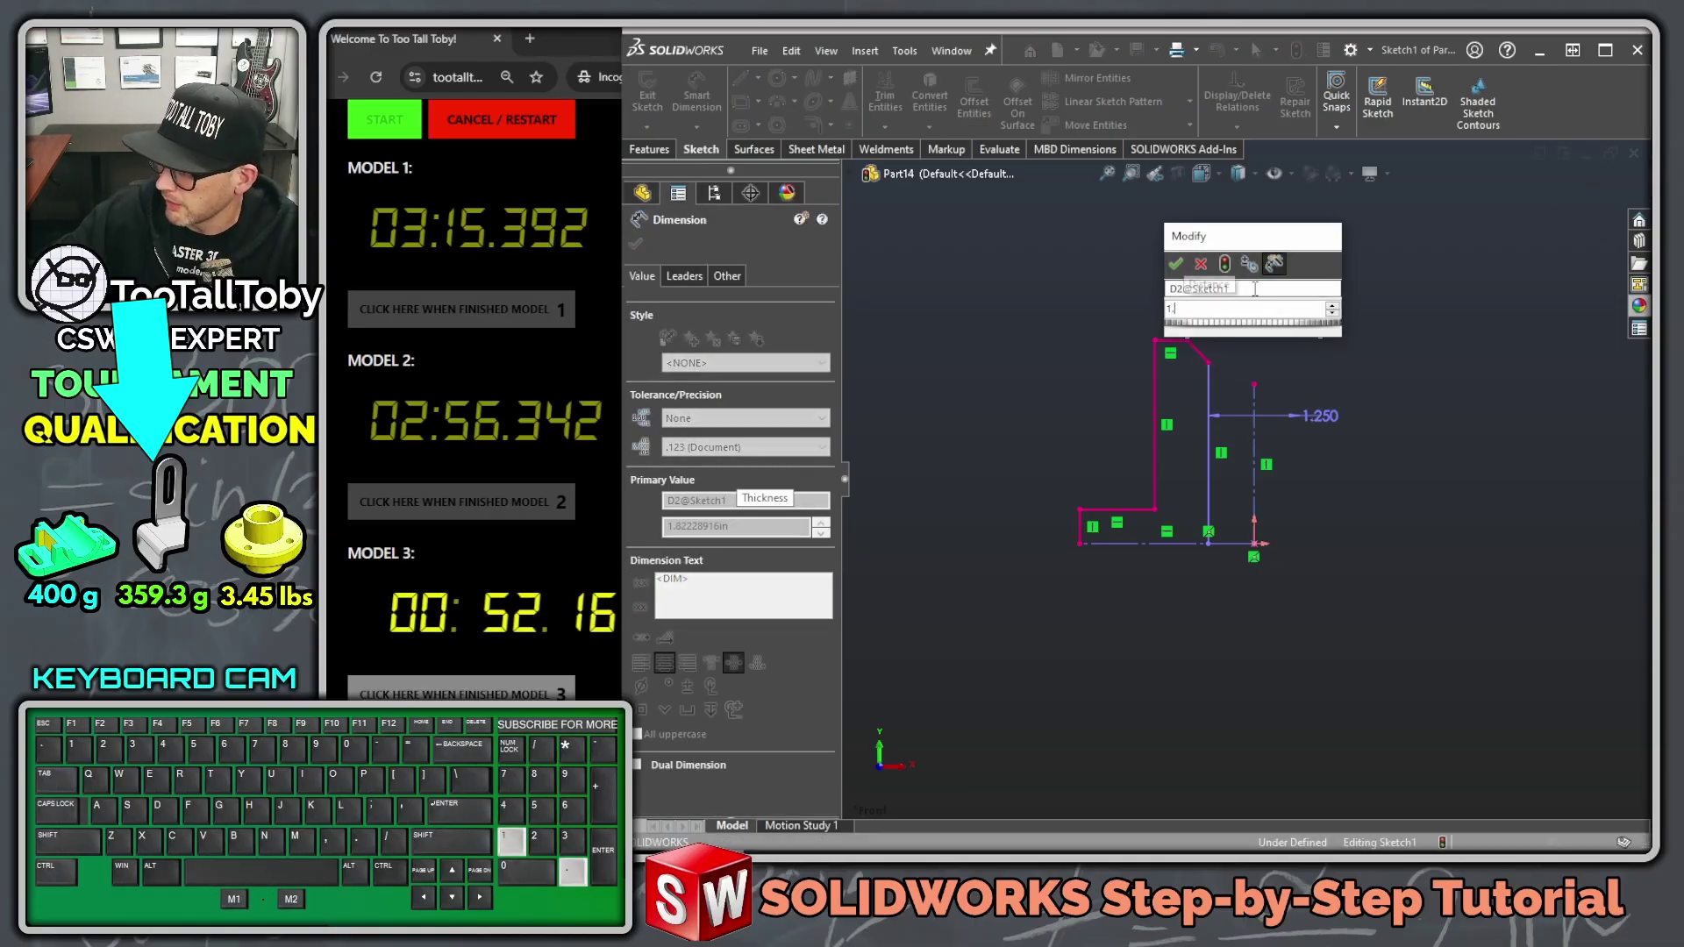
text(1.625)
key(Return)
Step: Dimension the hub's outer vertical line across the vertical centerline as a 2 in diameter
click(1158, 424)
click(1254, 404)
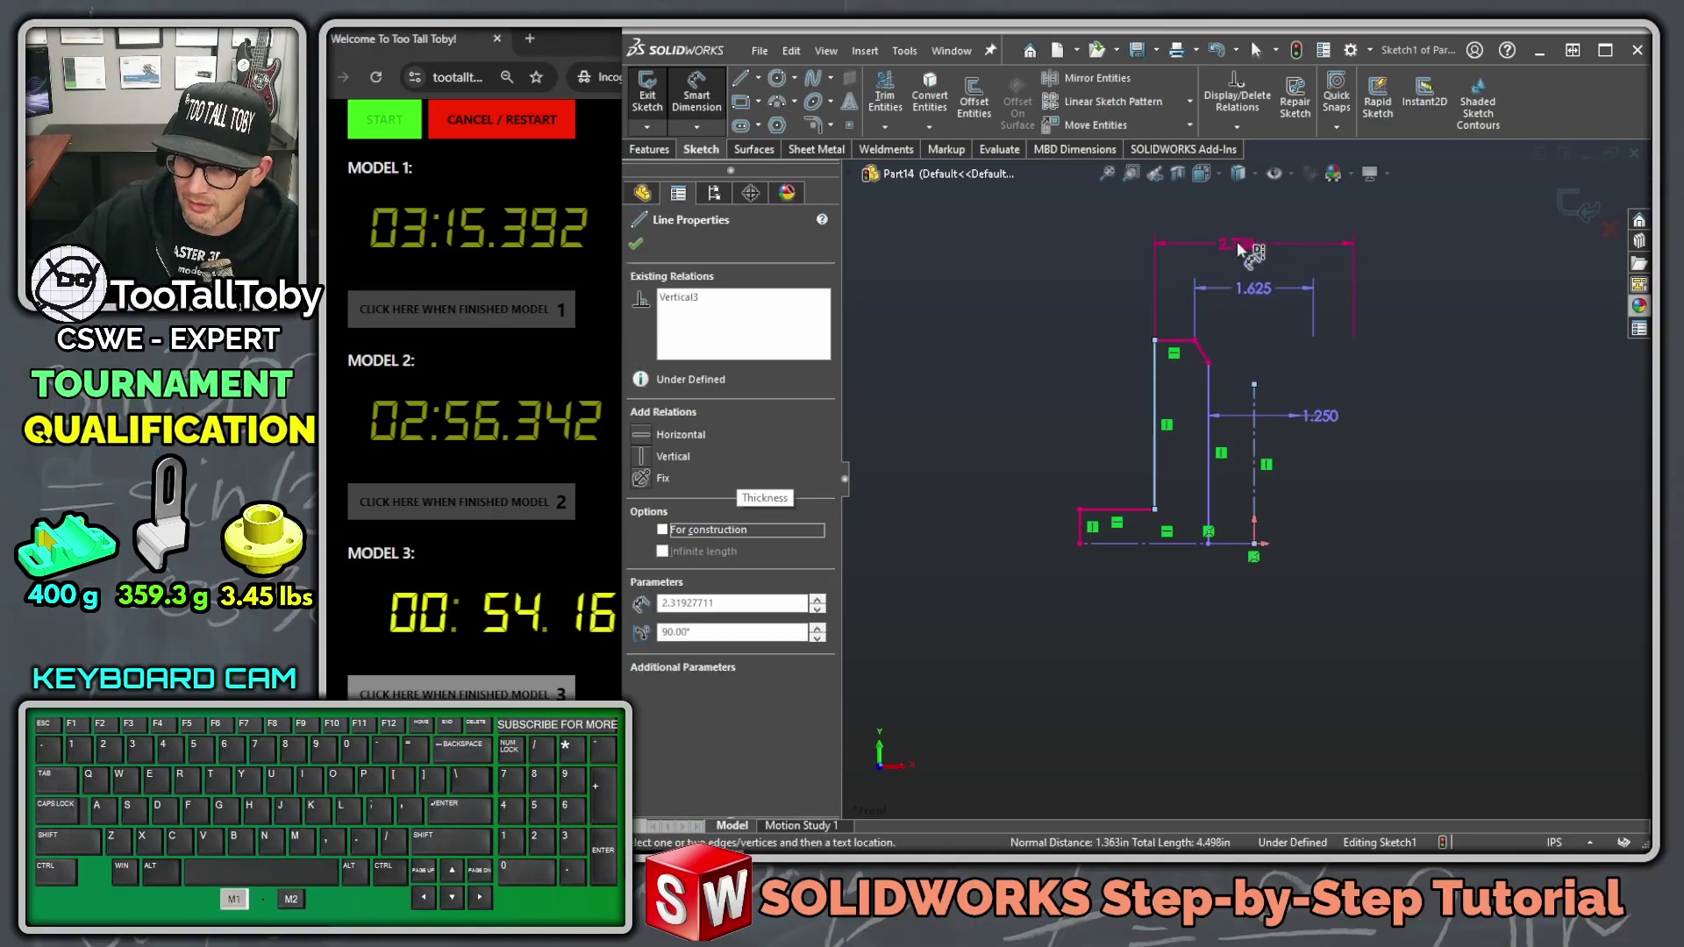
click(1232, 239)
text(2)
key(Return)
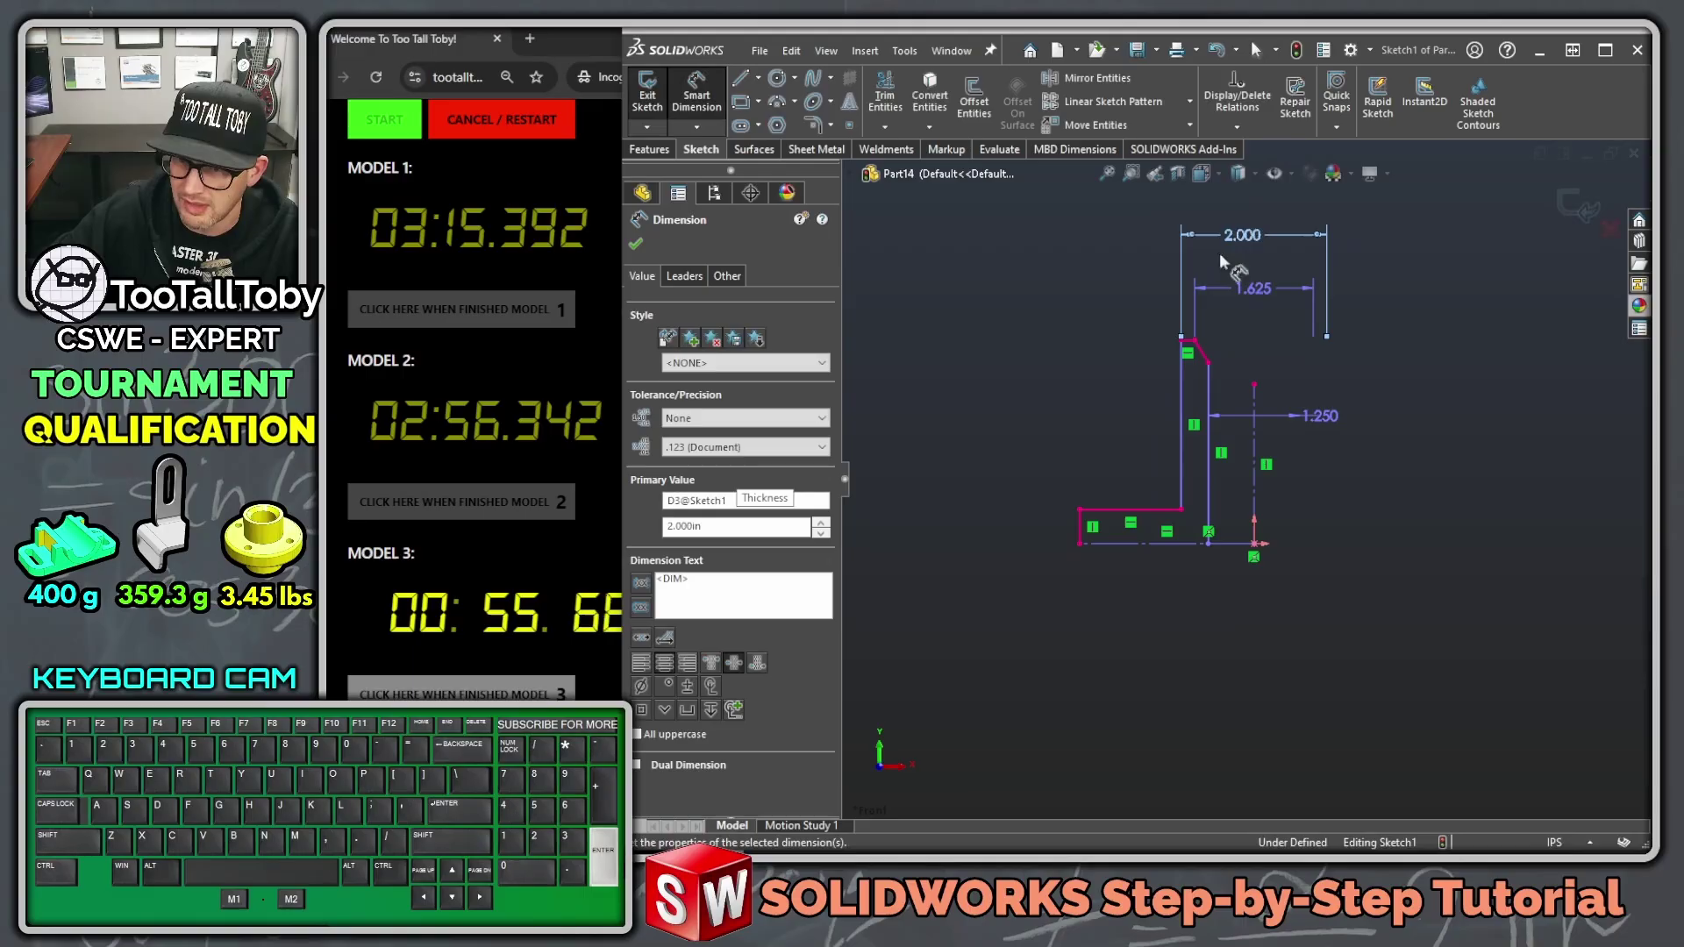
Step: Dimension the flange's outer vertical line across the vertical centerline as a 4 in diameter
click(1083, 533)
click(1224, 676)
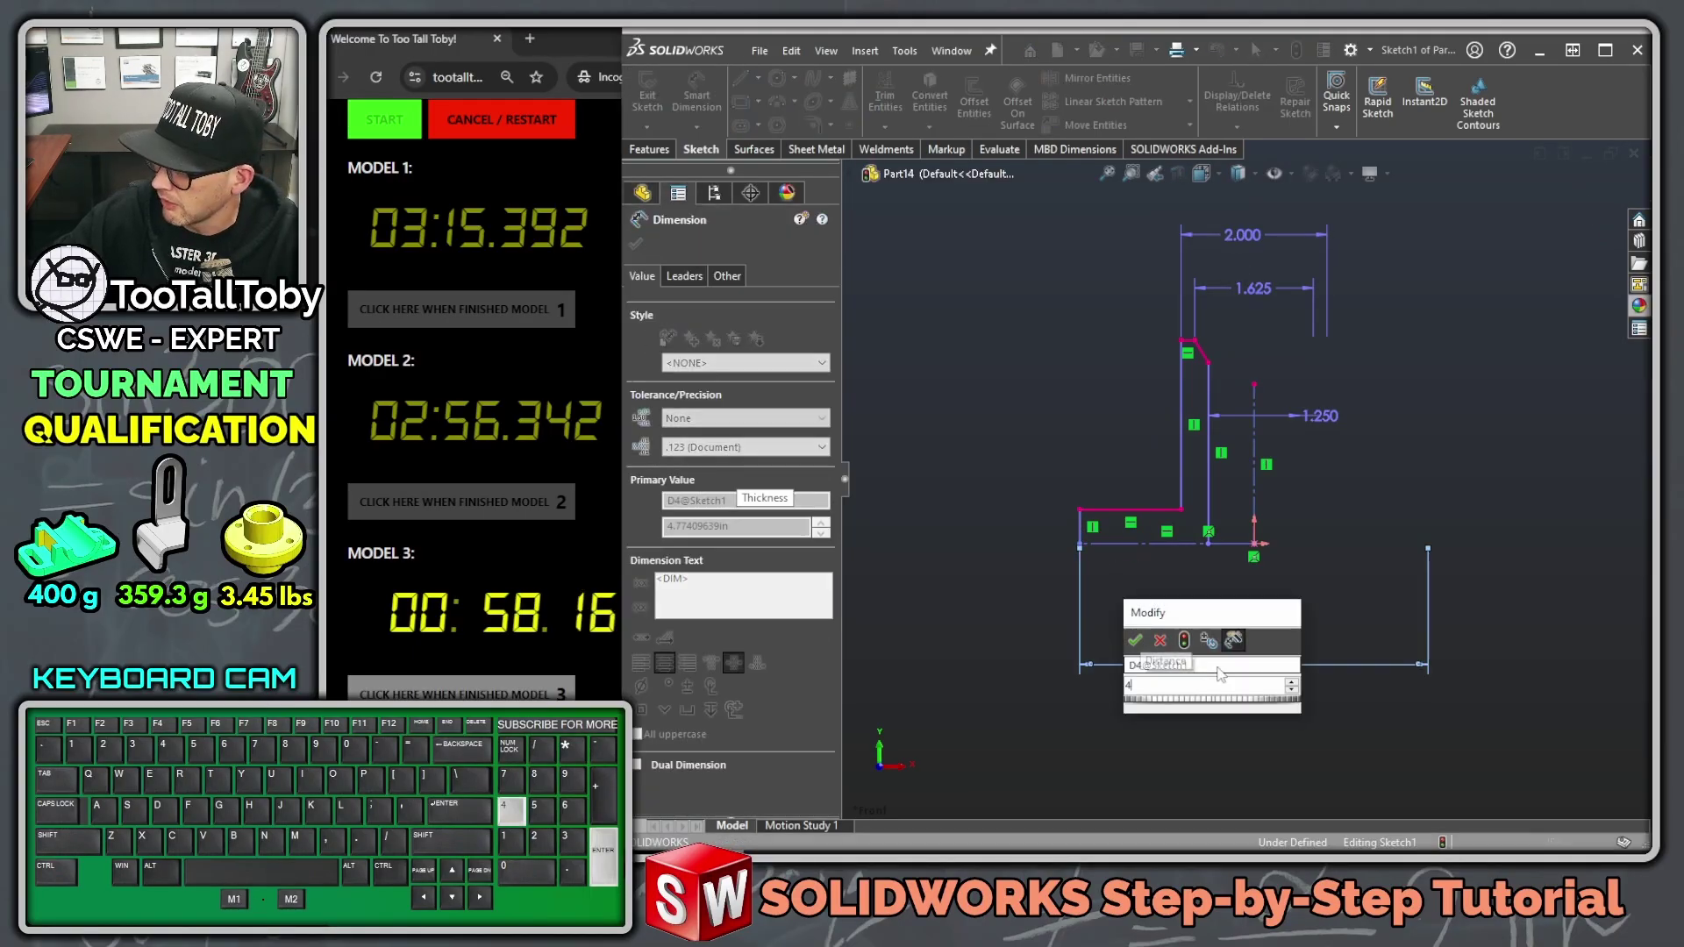
text(4)
key(Return)
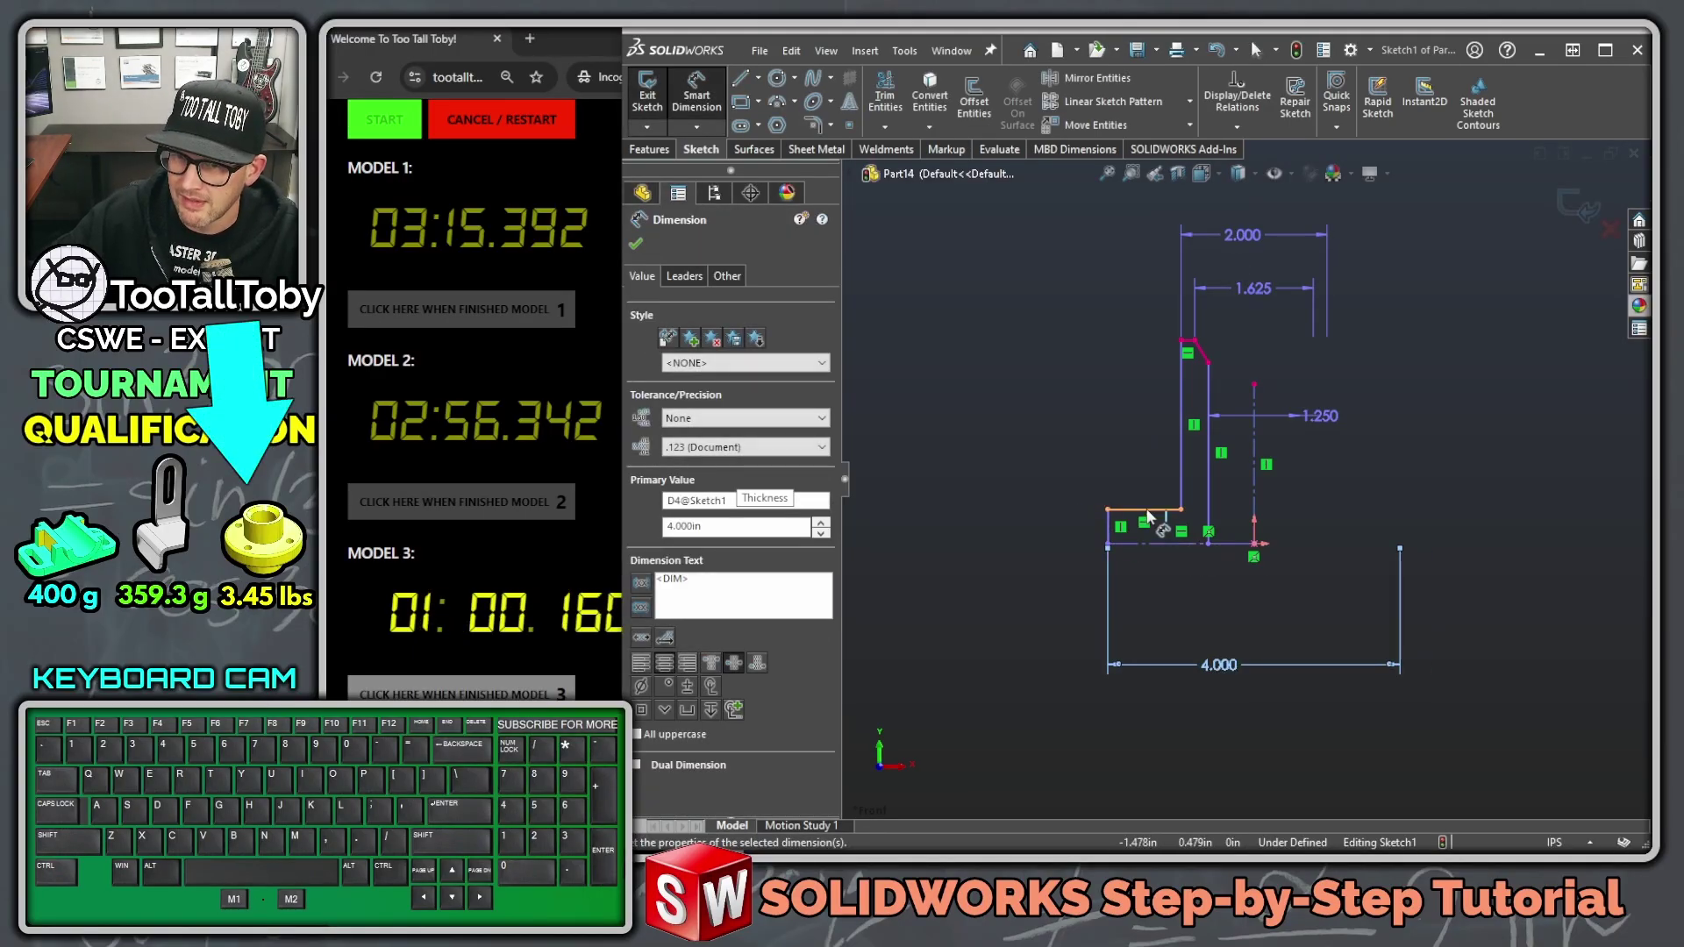
Step: Dimension the flange's upper edge across the horizontal construction line as a 0.75 in full thickness
click(1165, 546)
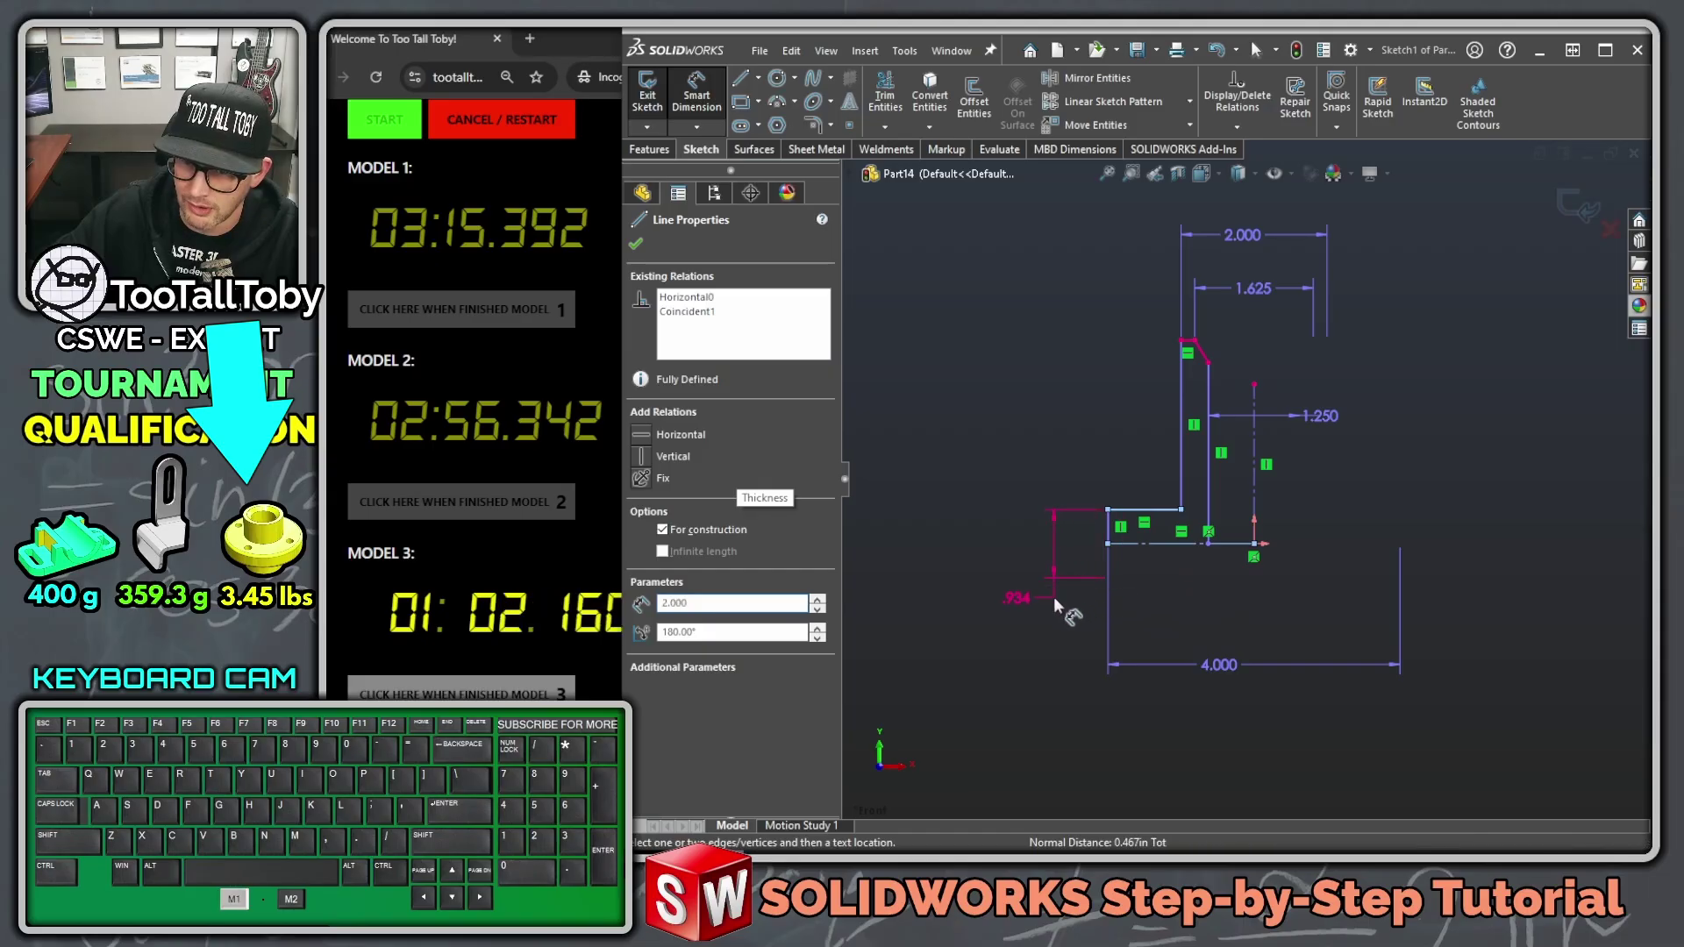
click(1055, 596)
text(0.)
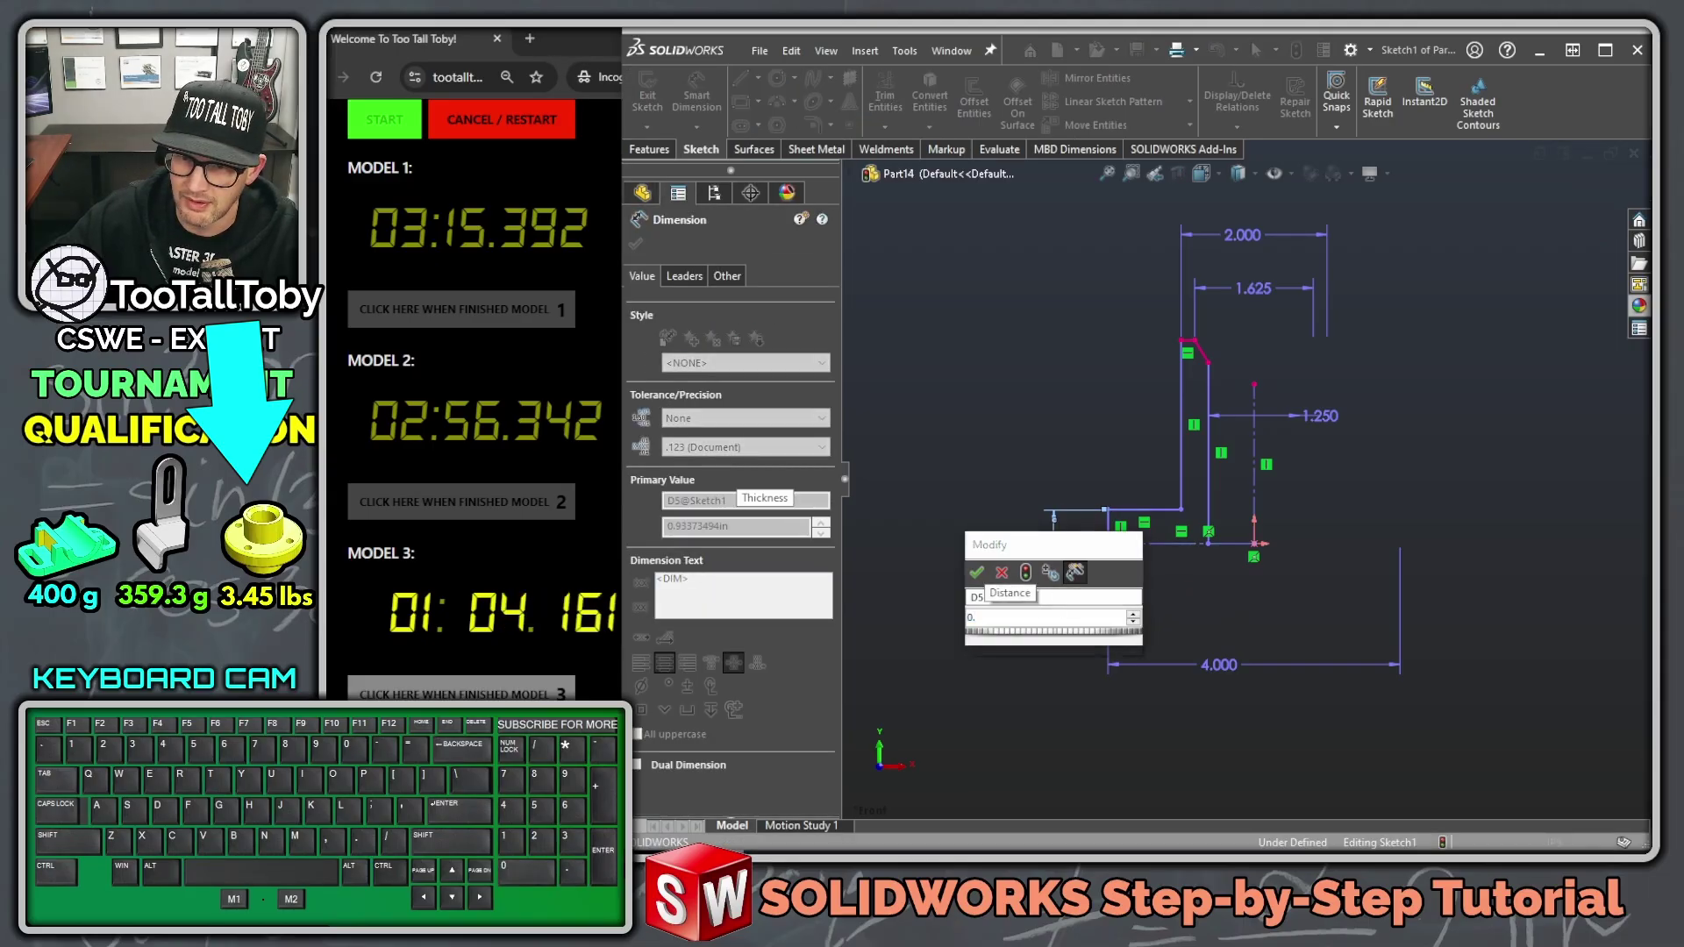
text(750)
key(Return)
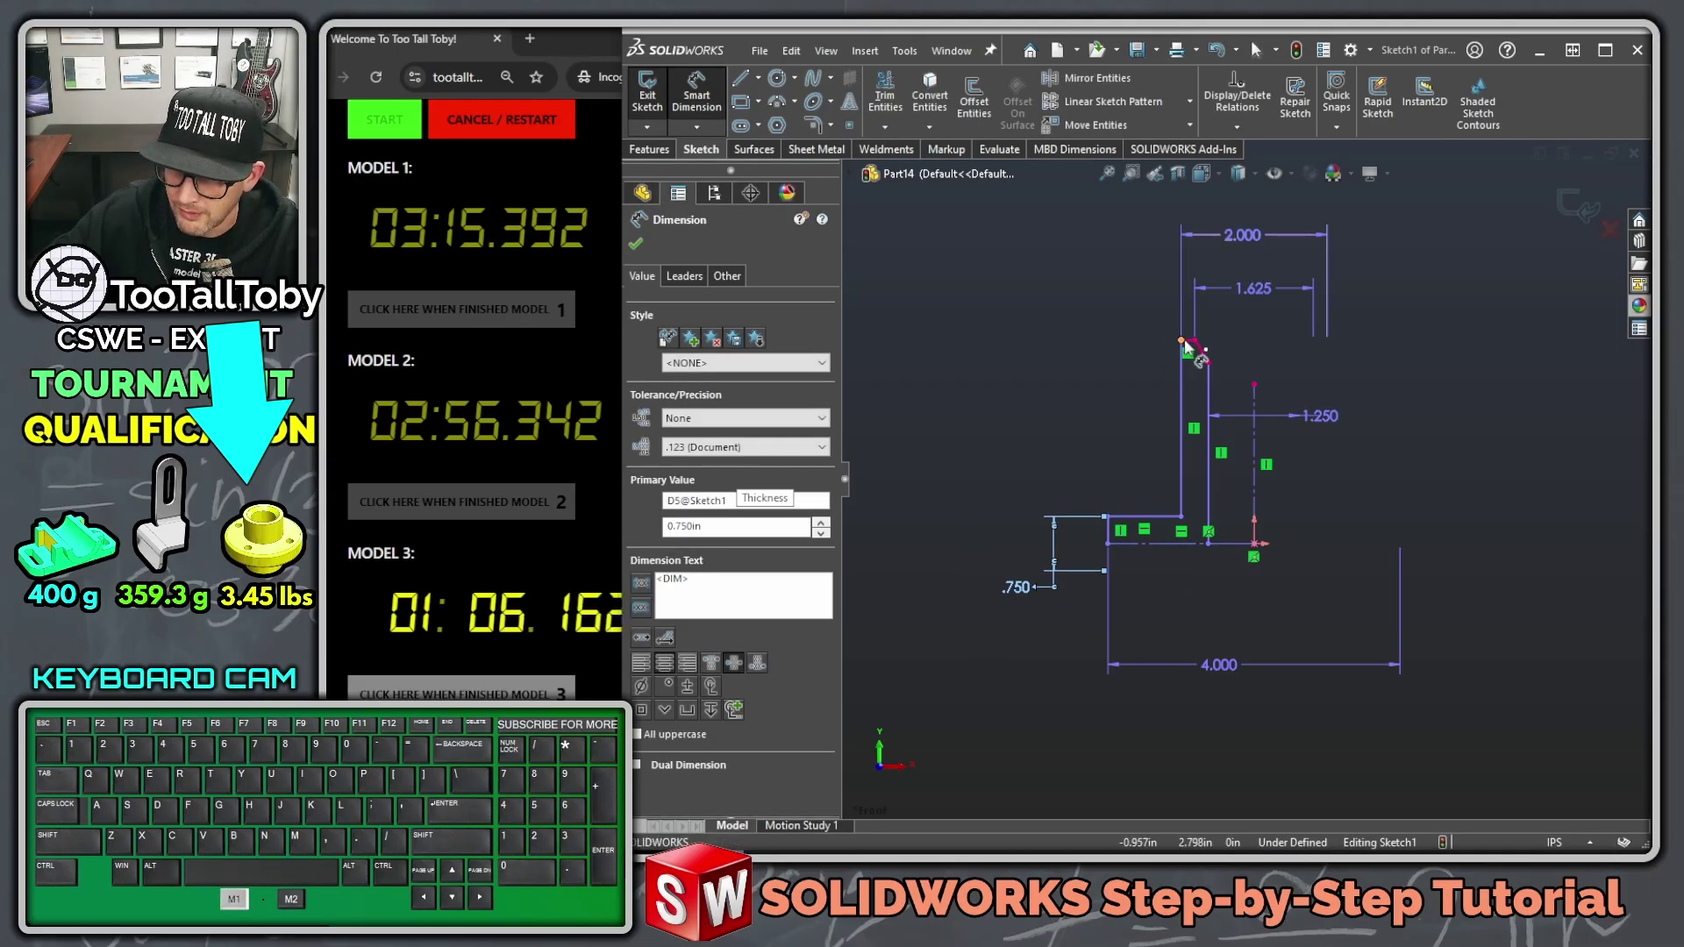
Step: Dimension the hub's top edge across the horizontal construction line as a 3 in full height
click(1185, 342)
click(940, 526)
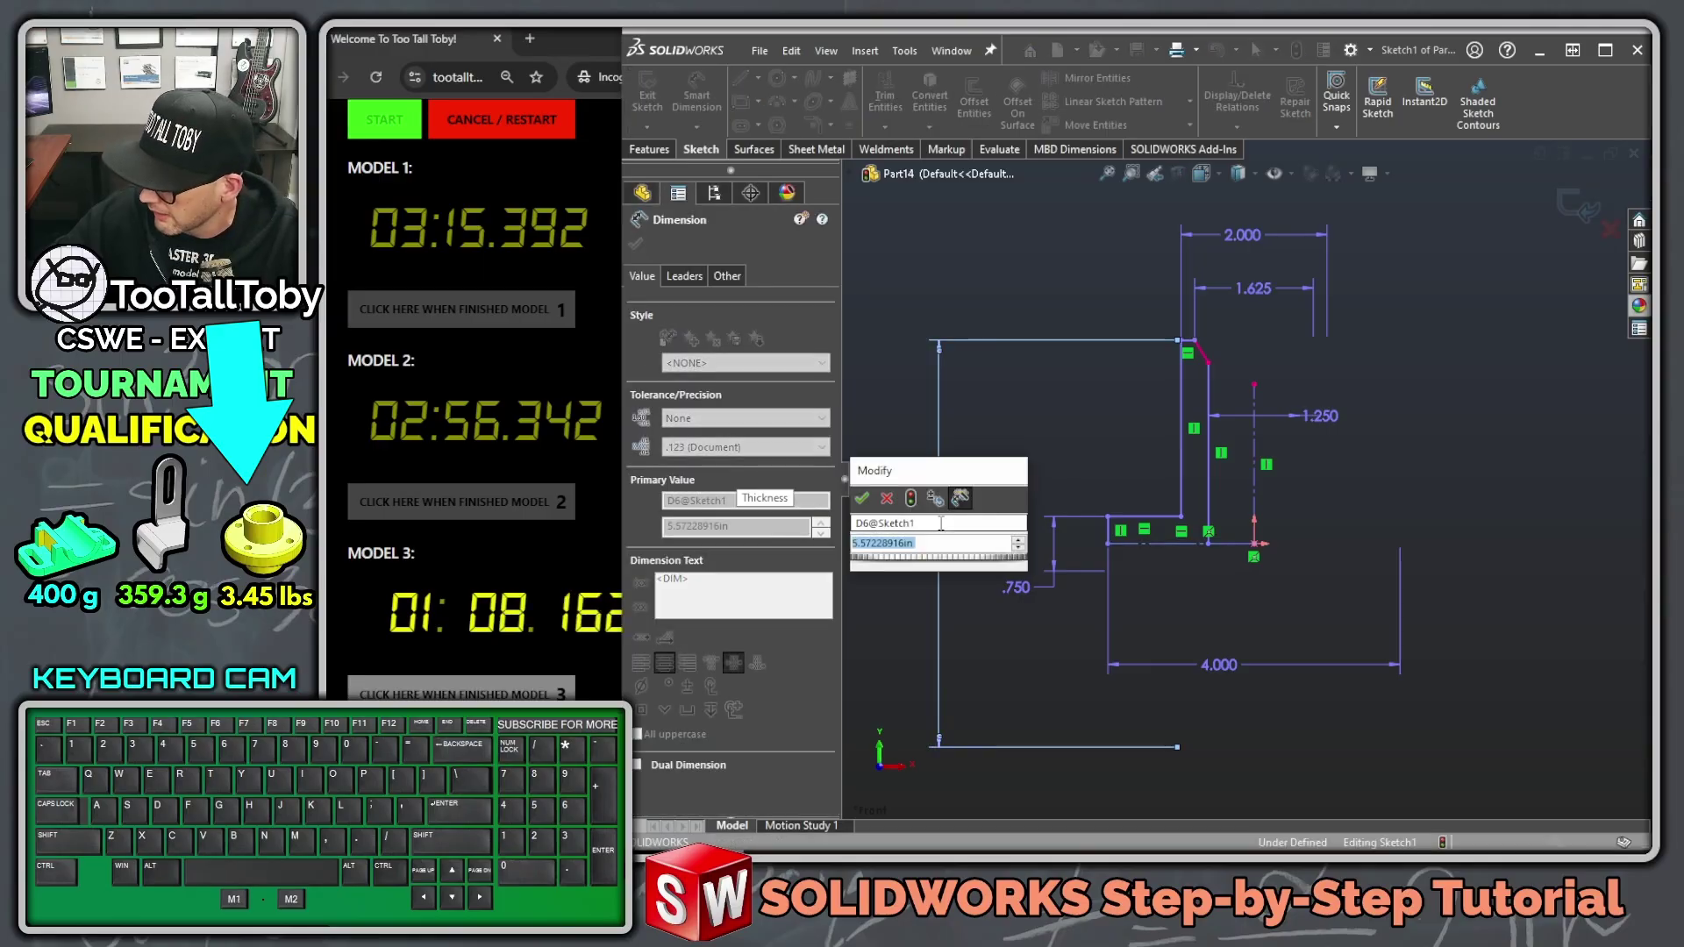
text(3)
key(Return)
Step: Move the chamfer's lower endpoint back below the hub's top edge and dimension the chamfer at 45° to the bore line
scroll(1338, 408, down, 3)
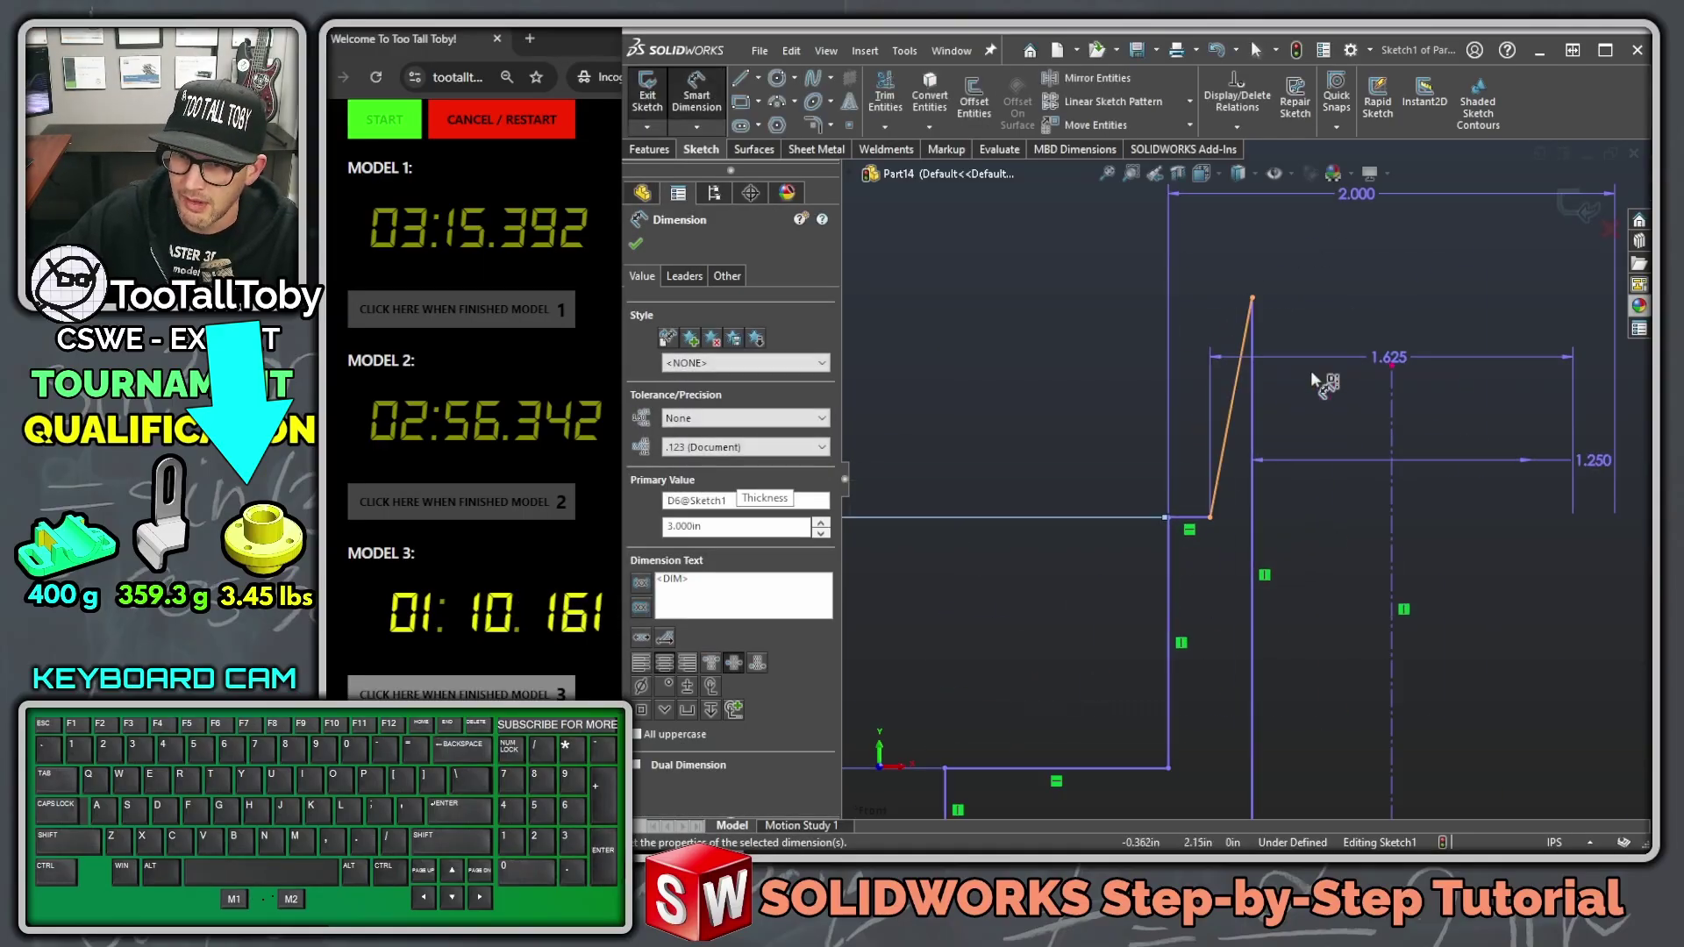
key(Escape)
drag(1255, 298, 1238, 586)
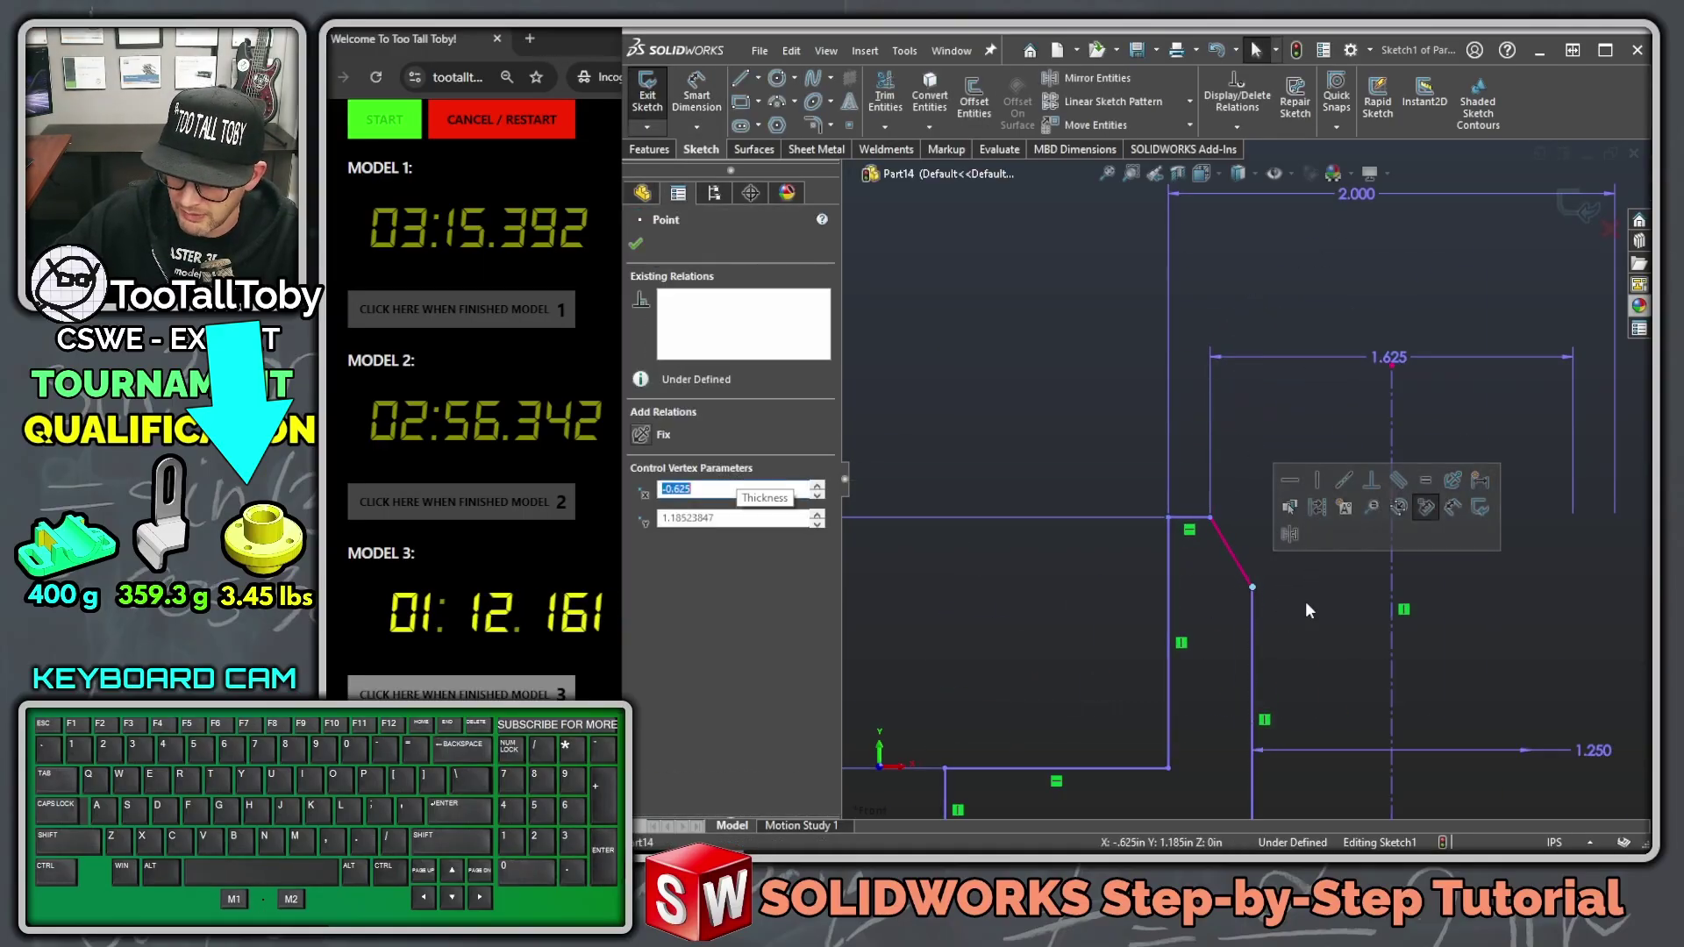
key(s)
click(1372, 654)
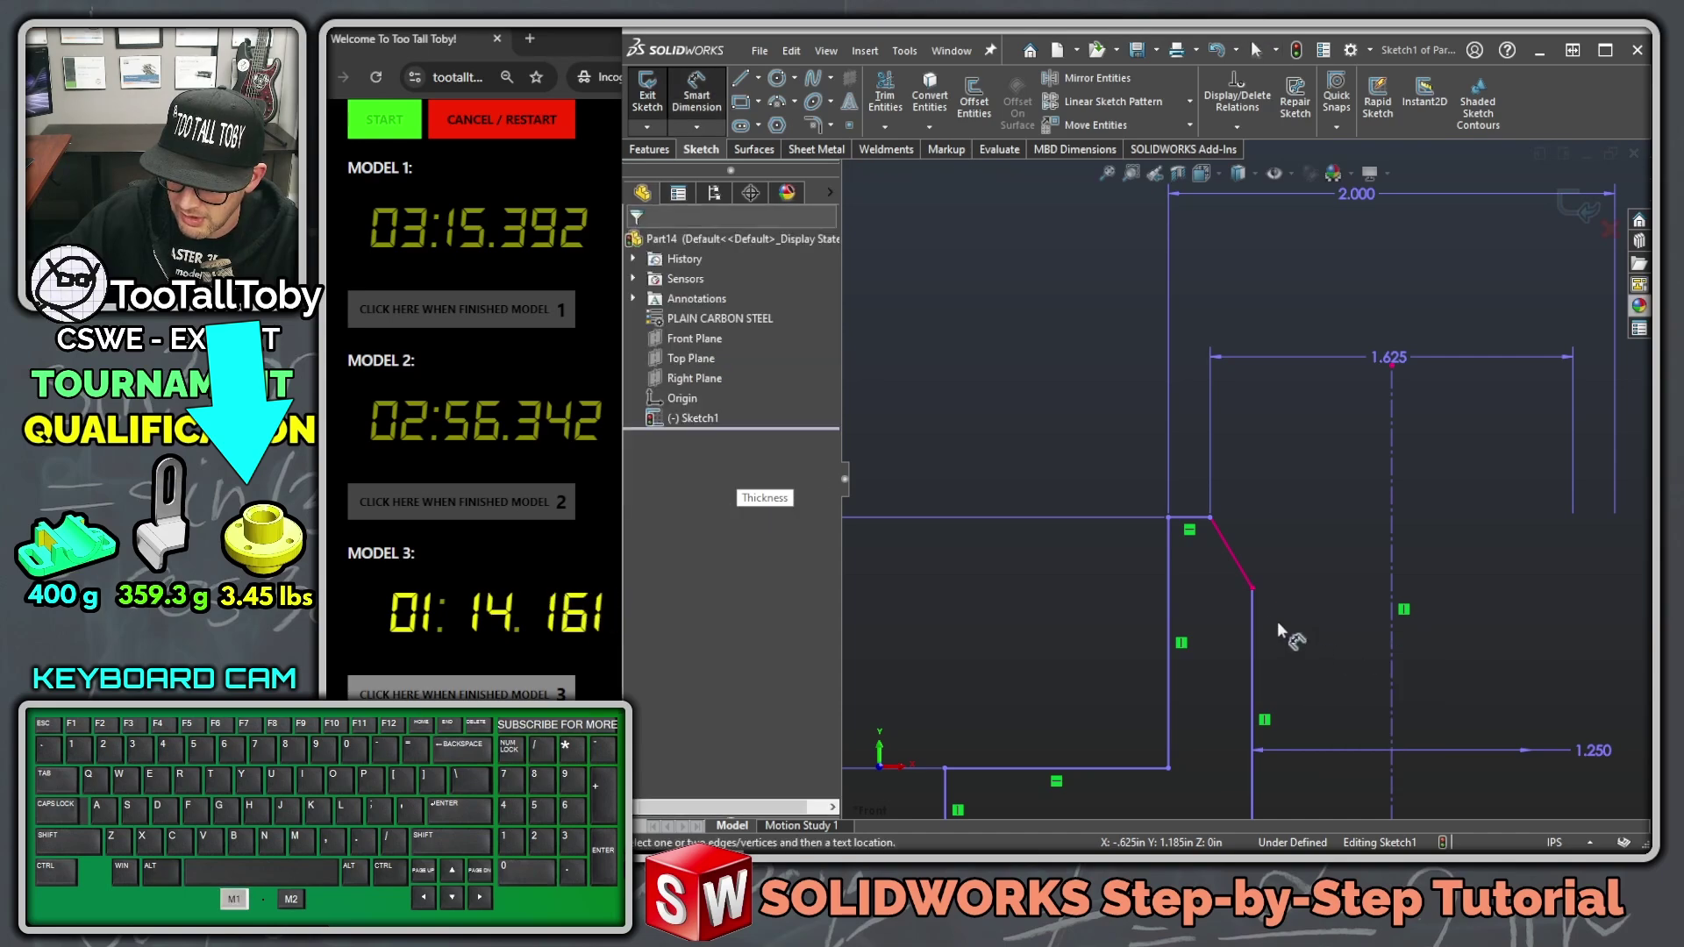
click(1255, 614)
click(1238, 564)
click(1234, 503)
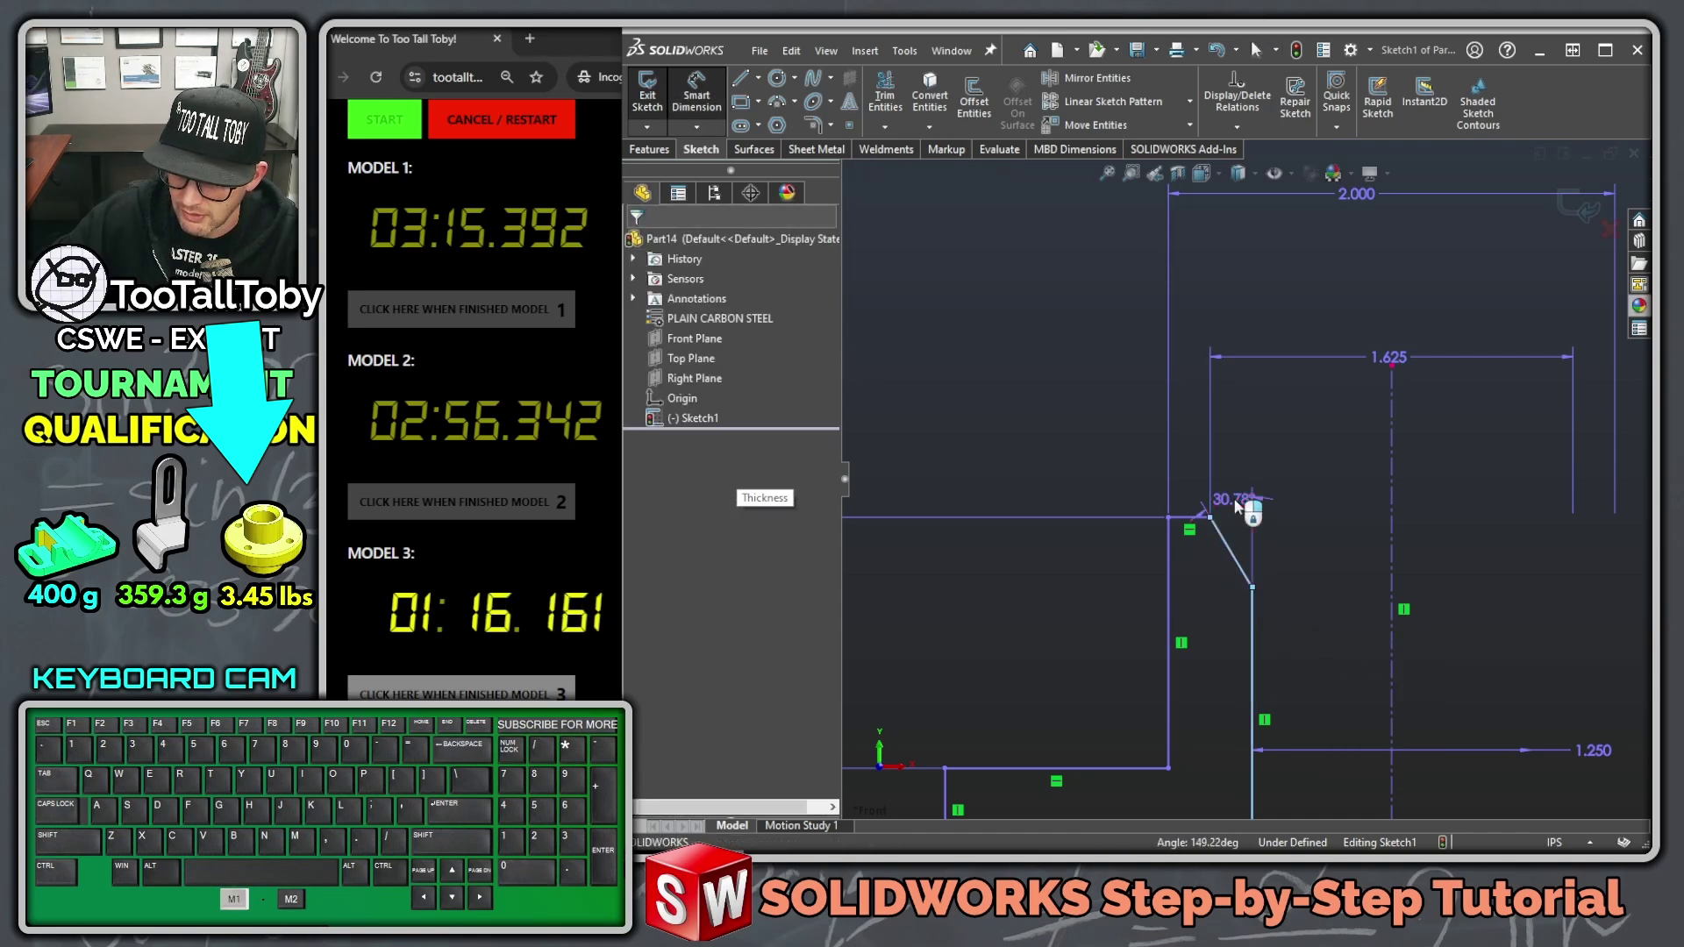
text(45)
key(Return)
key(f)
key(Escape)
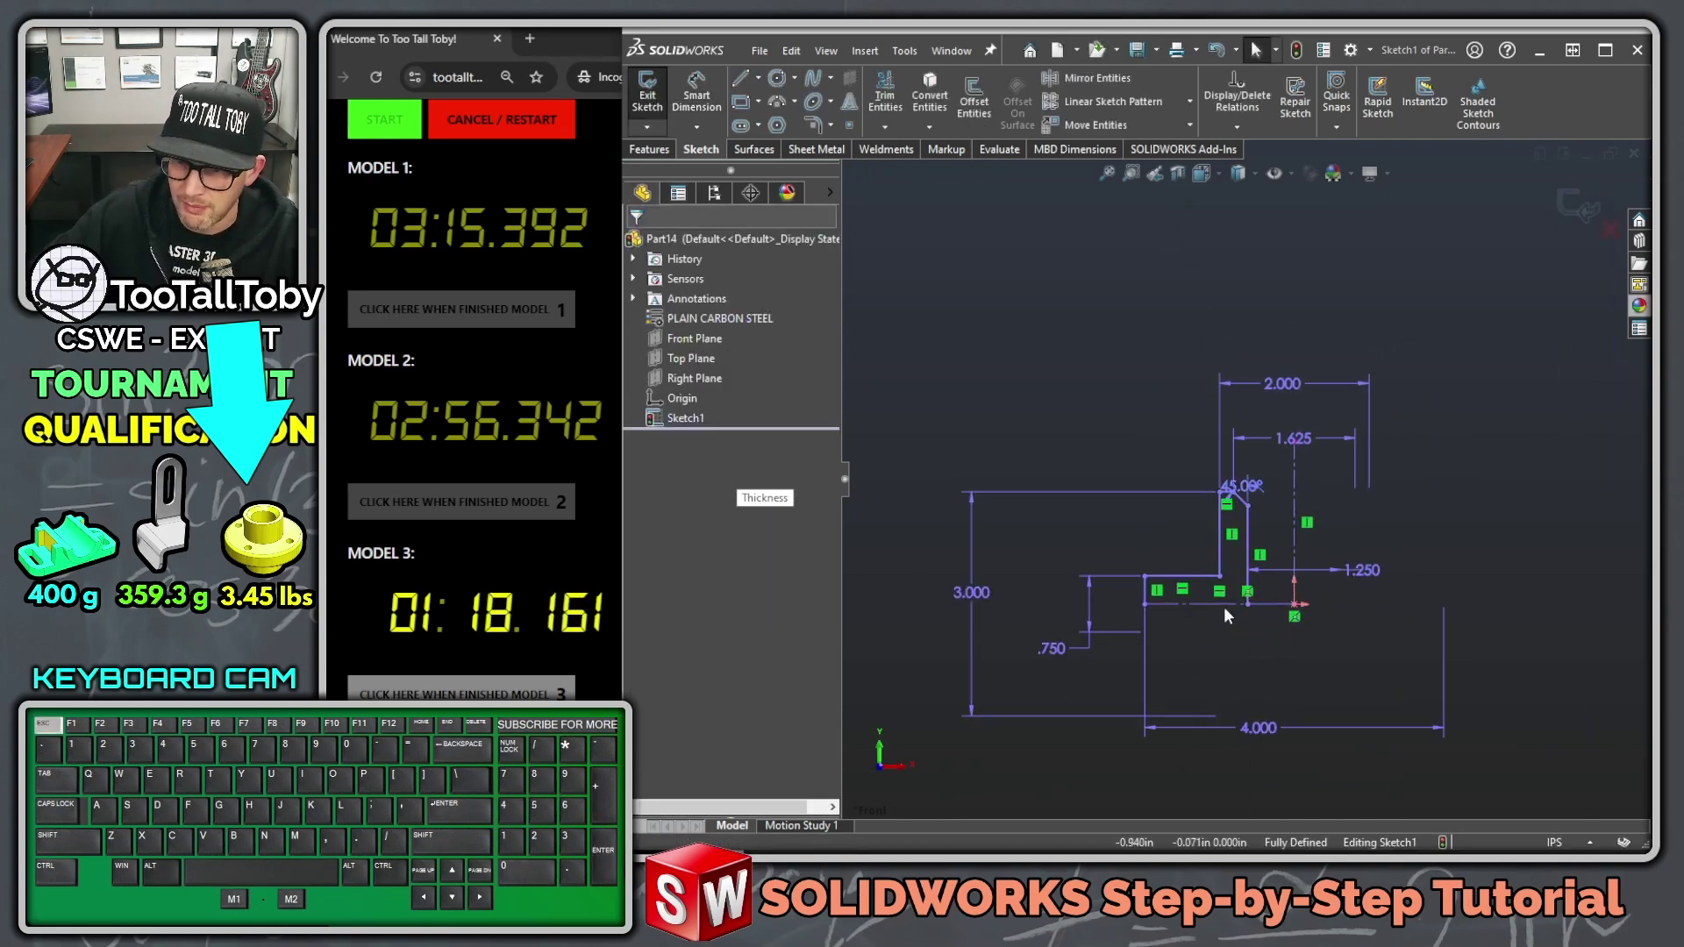
Step: Mirror the upper half-section lines about the horizontal construction line
drag(1108, 453, 1270, 636)
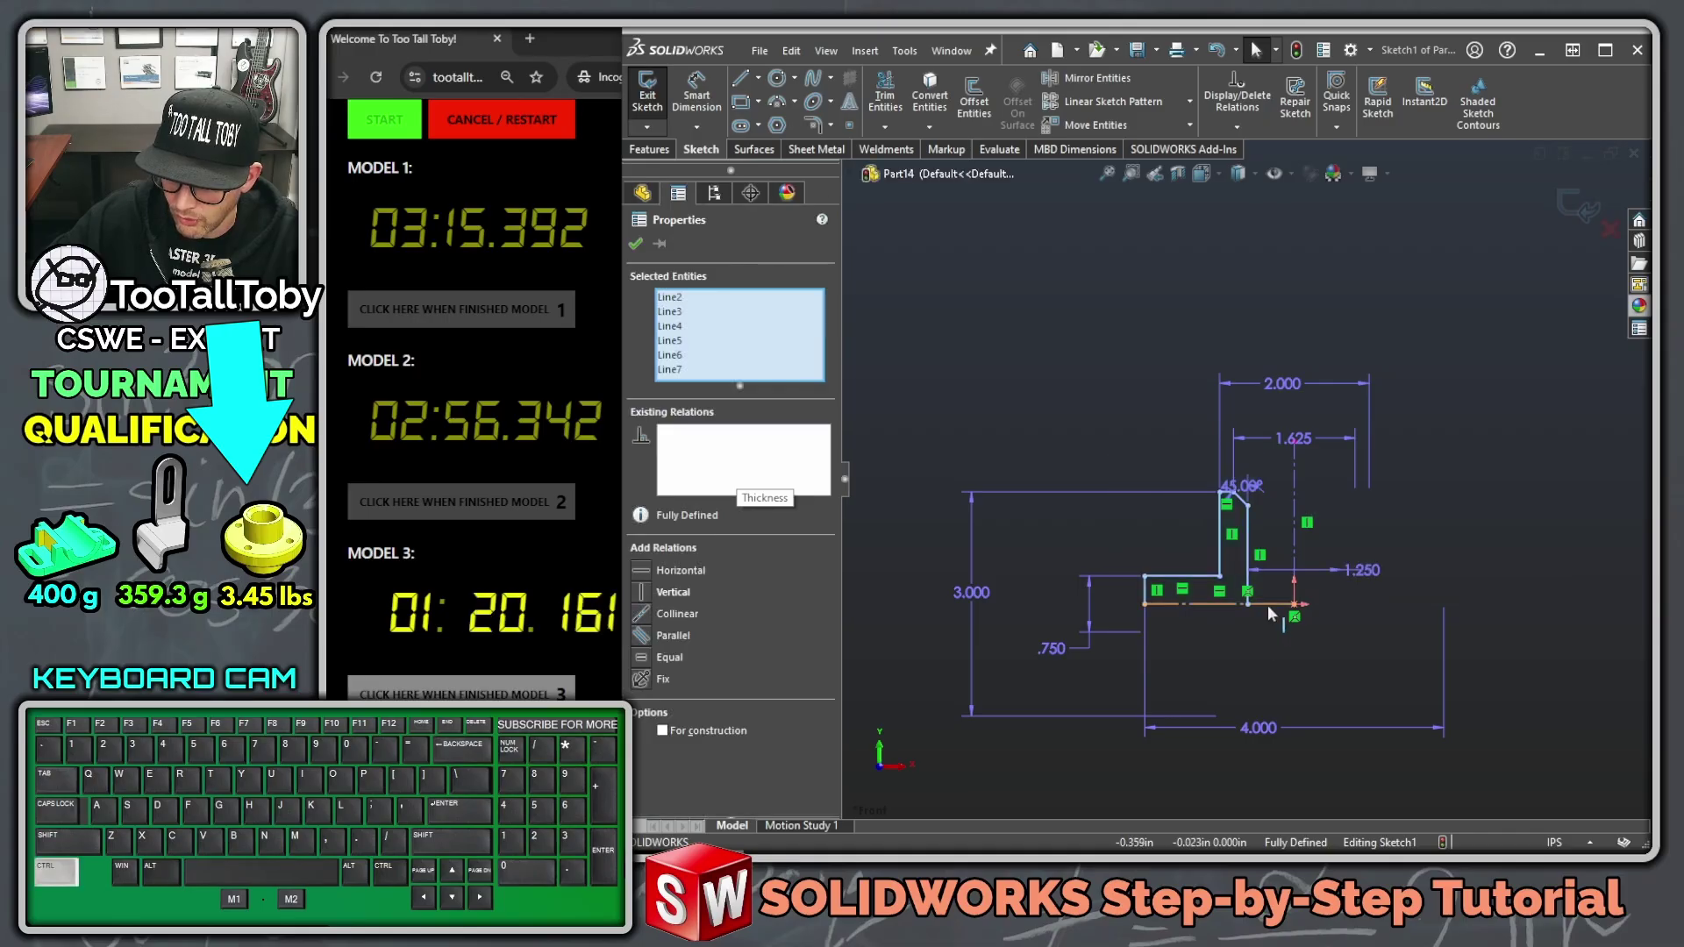
ctrl+click(1266, 604)
click(1318, 546)
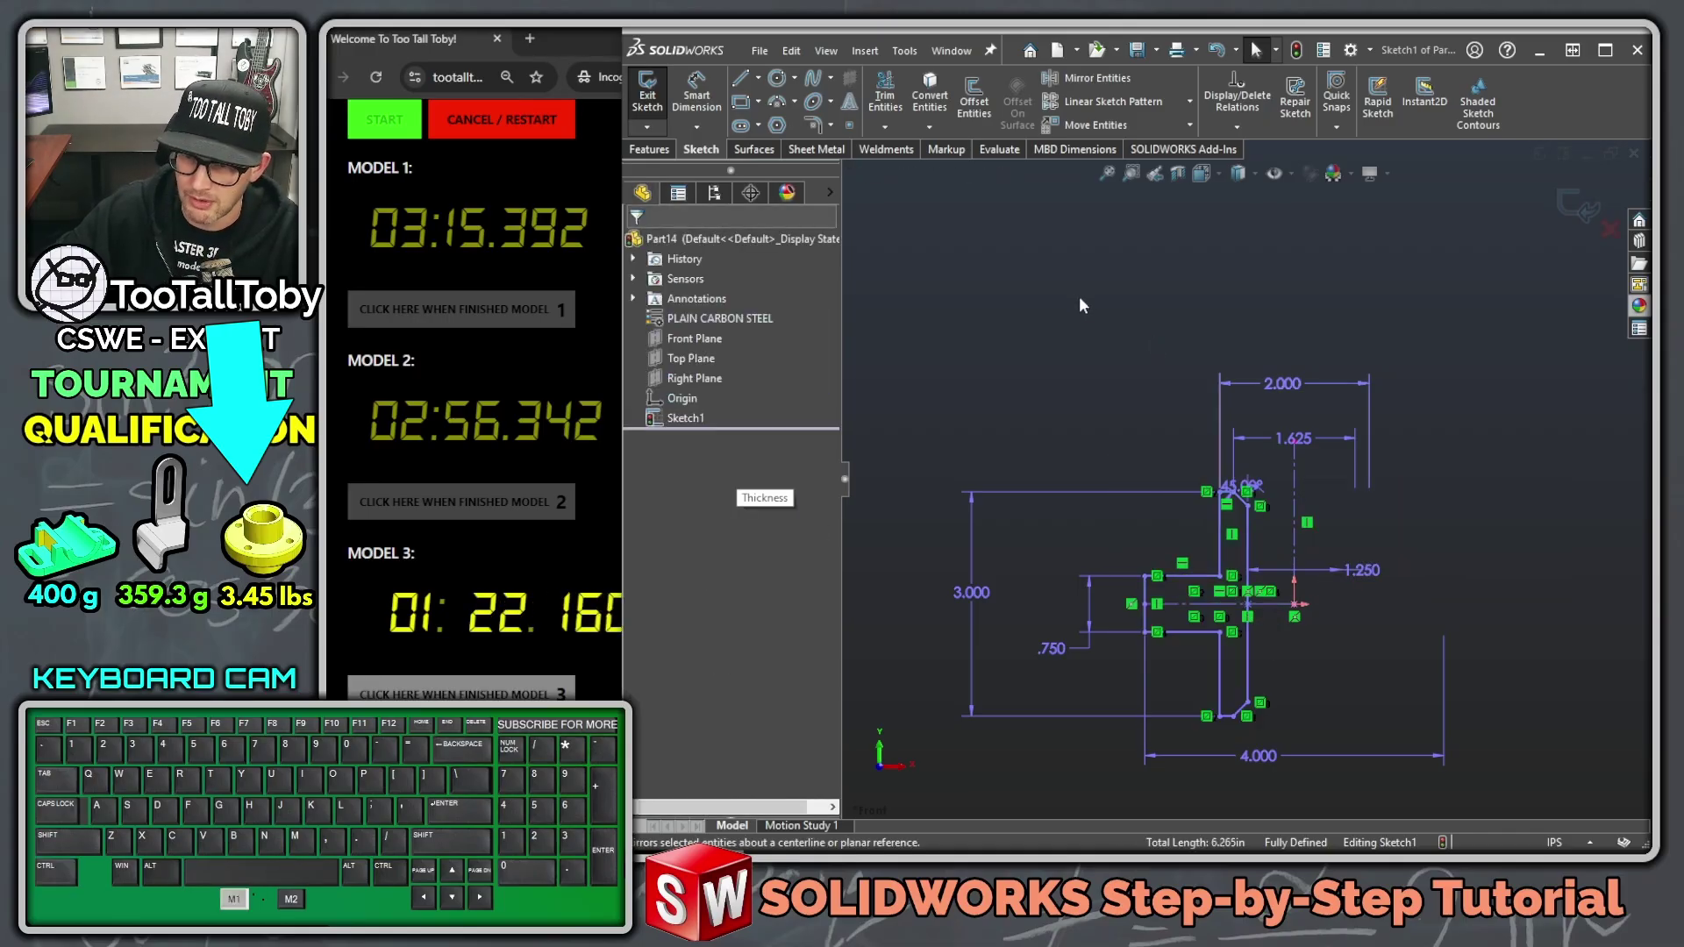
Step: Exit the sketch and revolve the profile 360° around the vertical centerline as a boss
key(s)
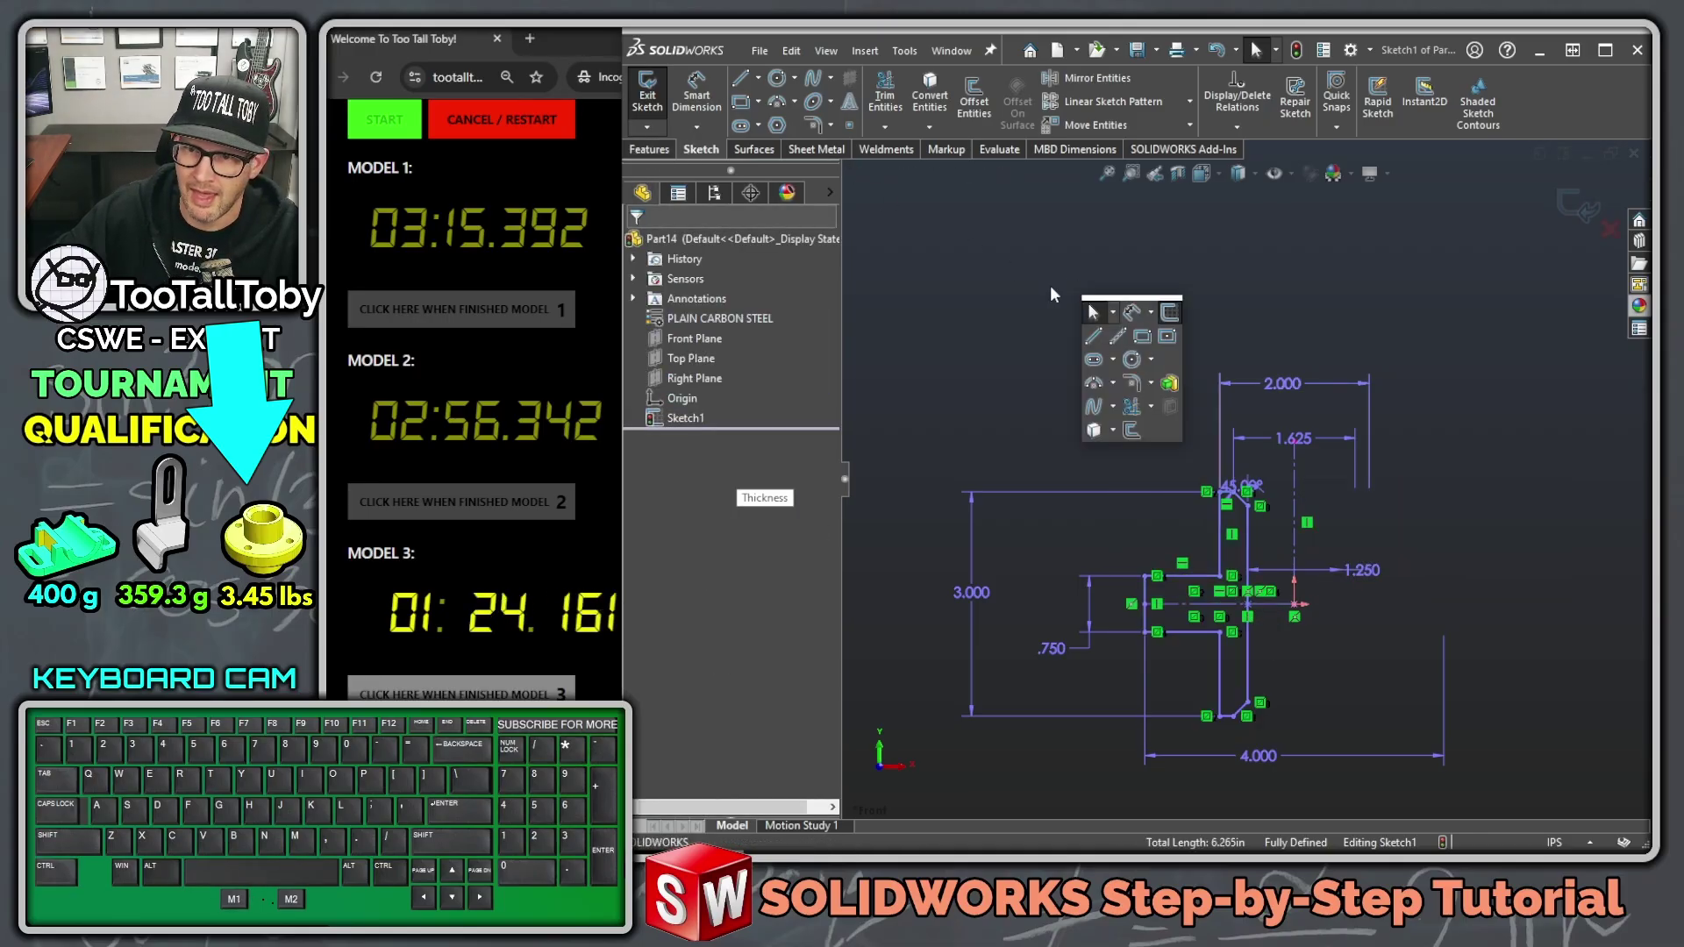
click(1170, 314)
key(s)
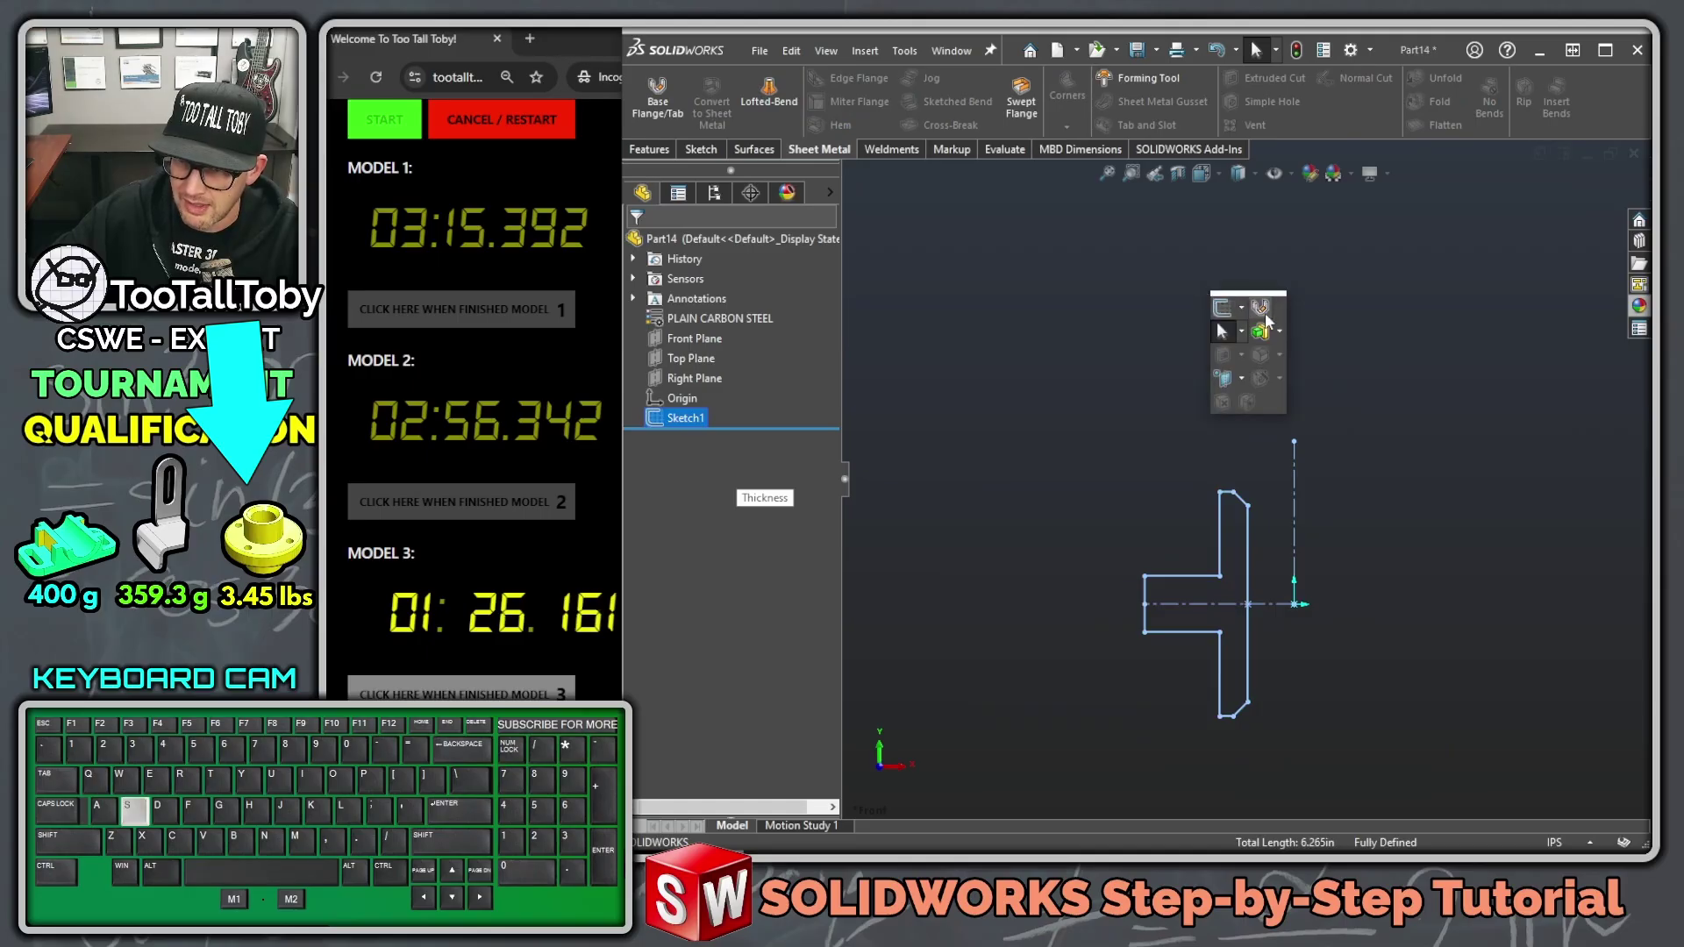
click(1279, 332)
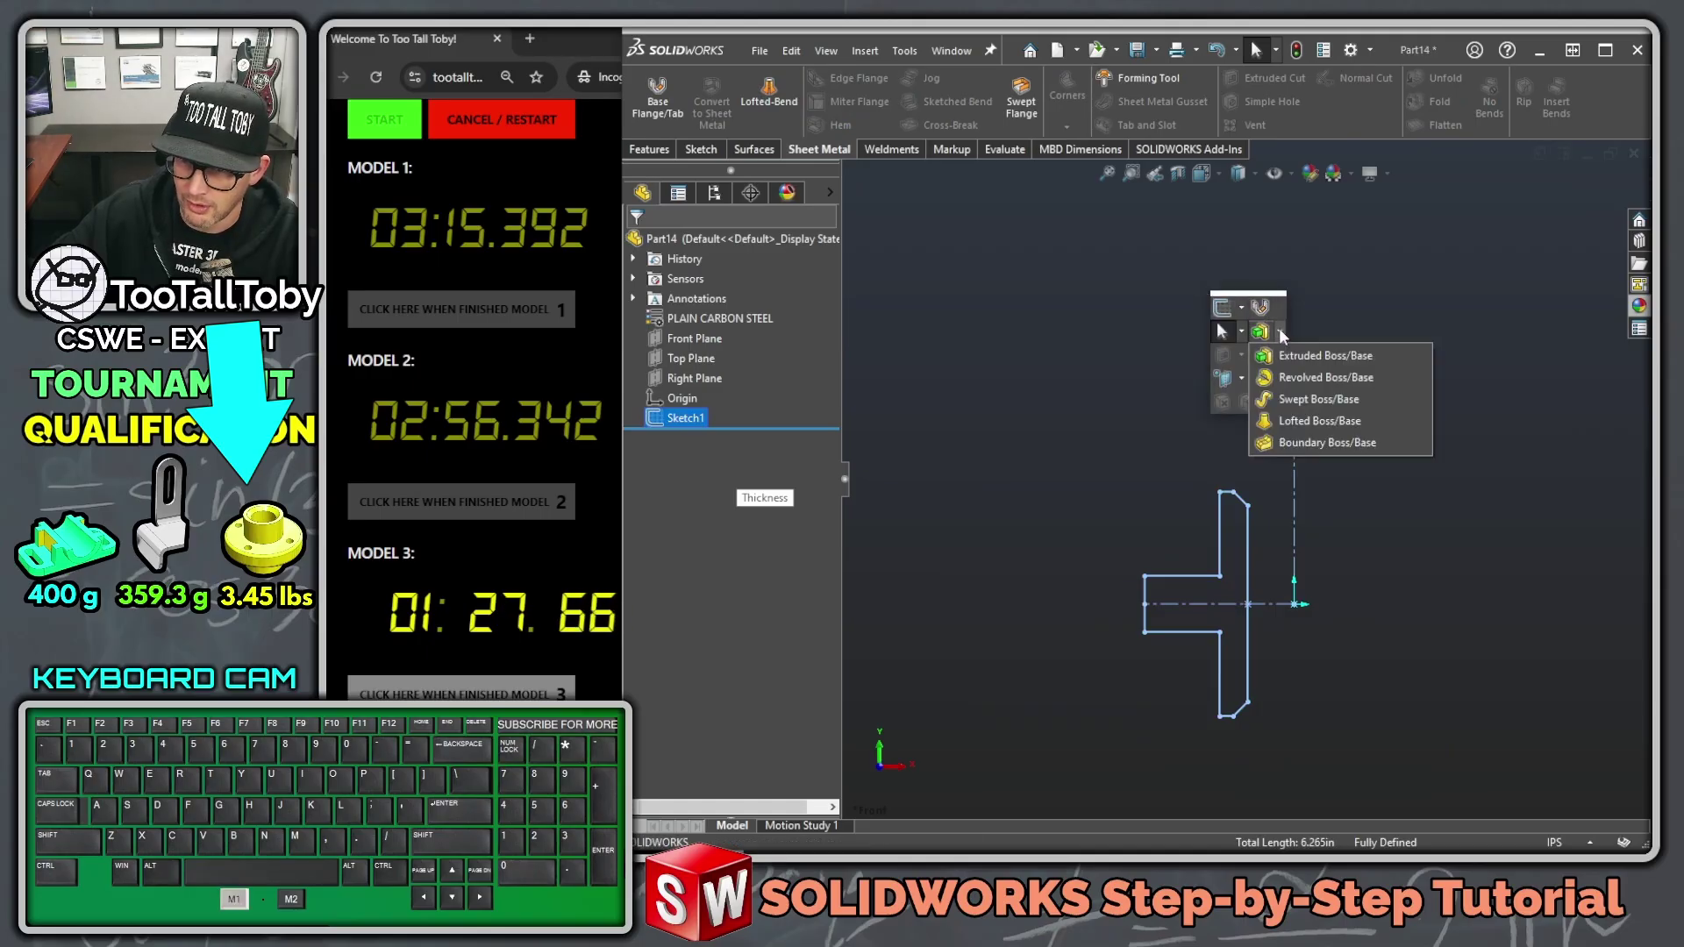
click(1303, 368)
click(1383, 414)
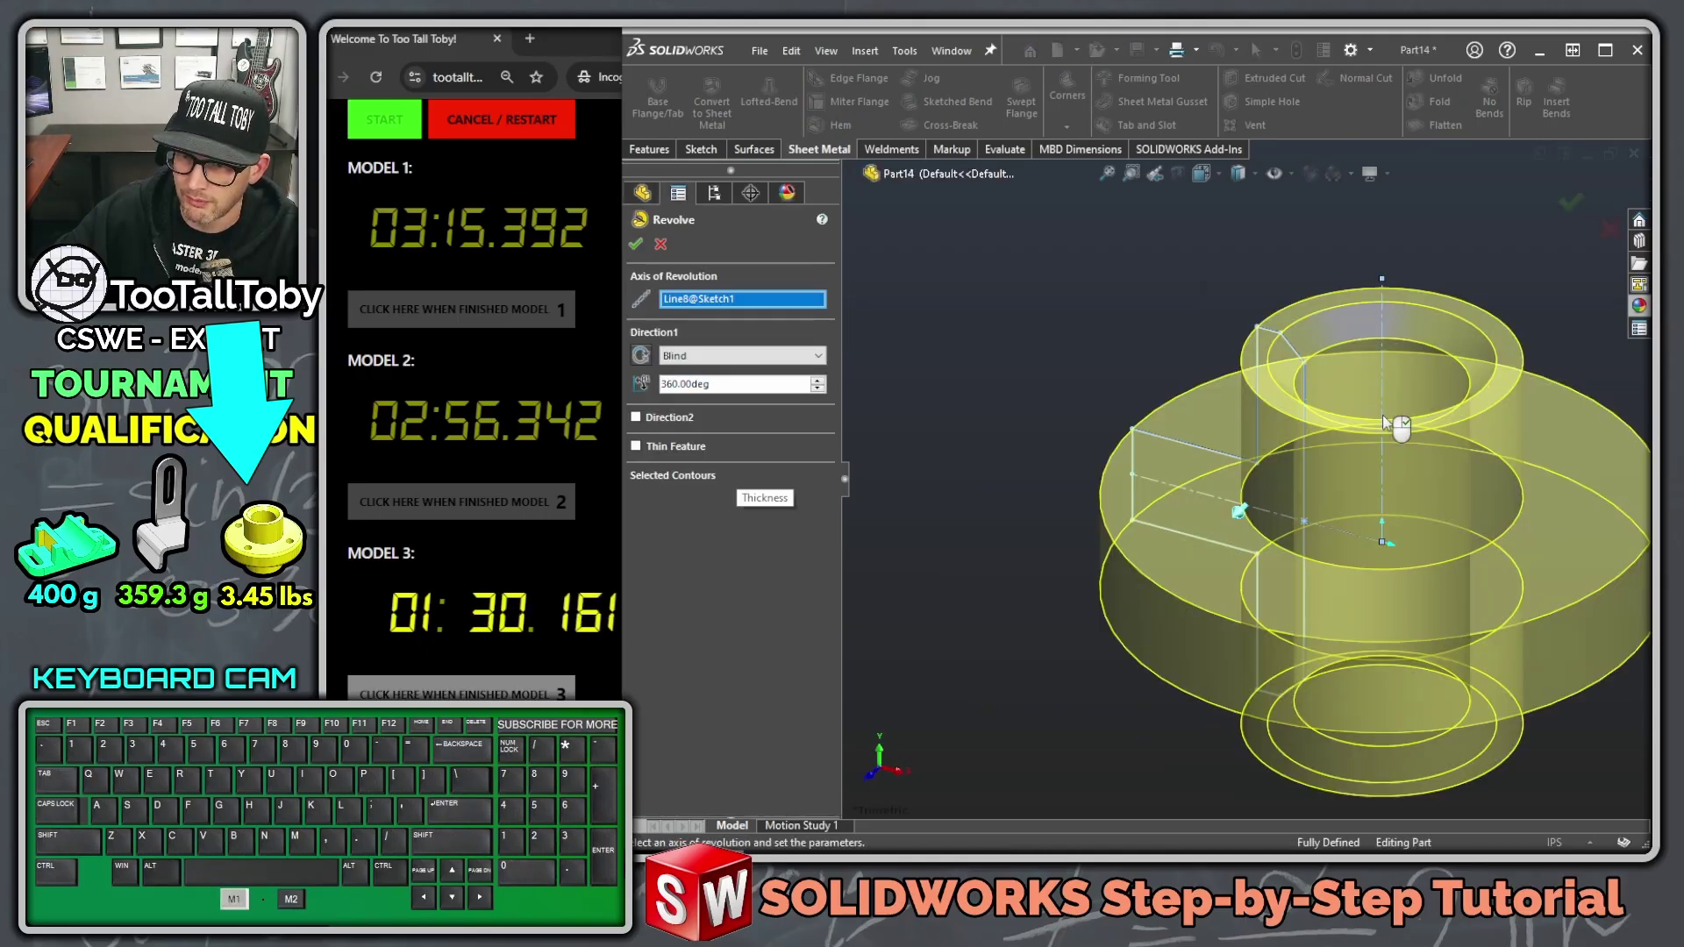
click(1571, 202)
Step: Fillet the edges of the flange's outer cylindrical face with a 0.125 in radius
key(s)
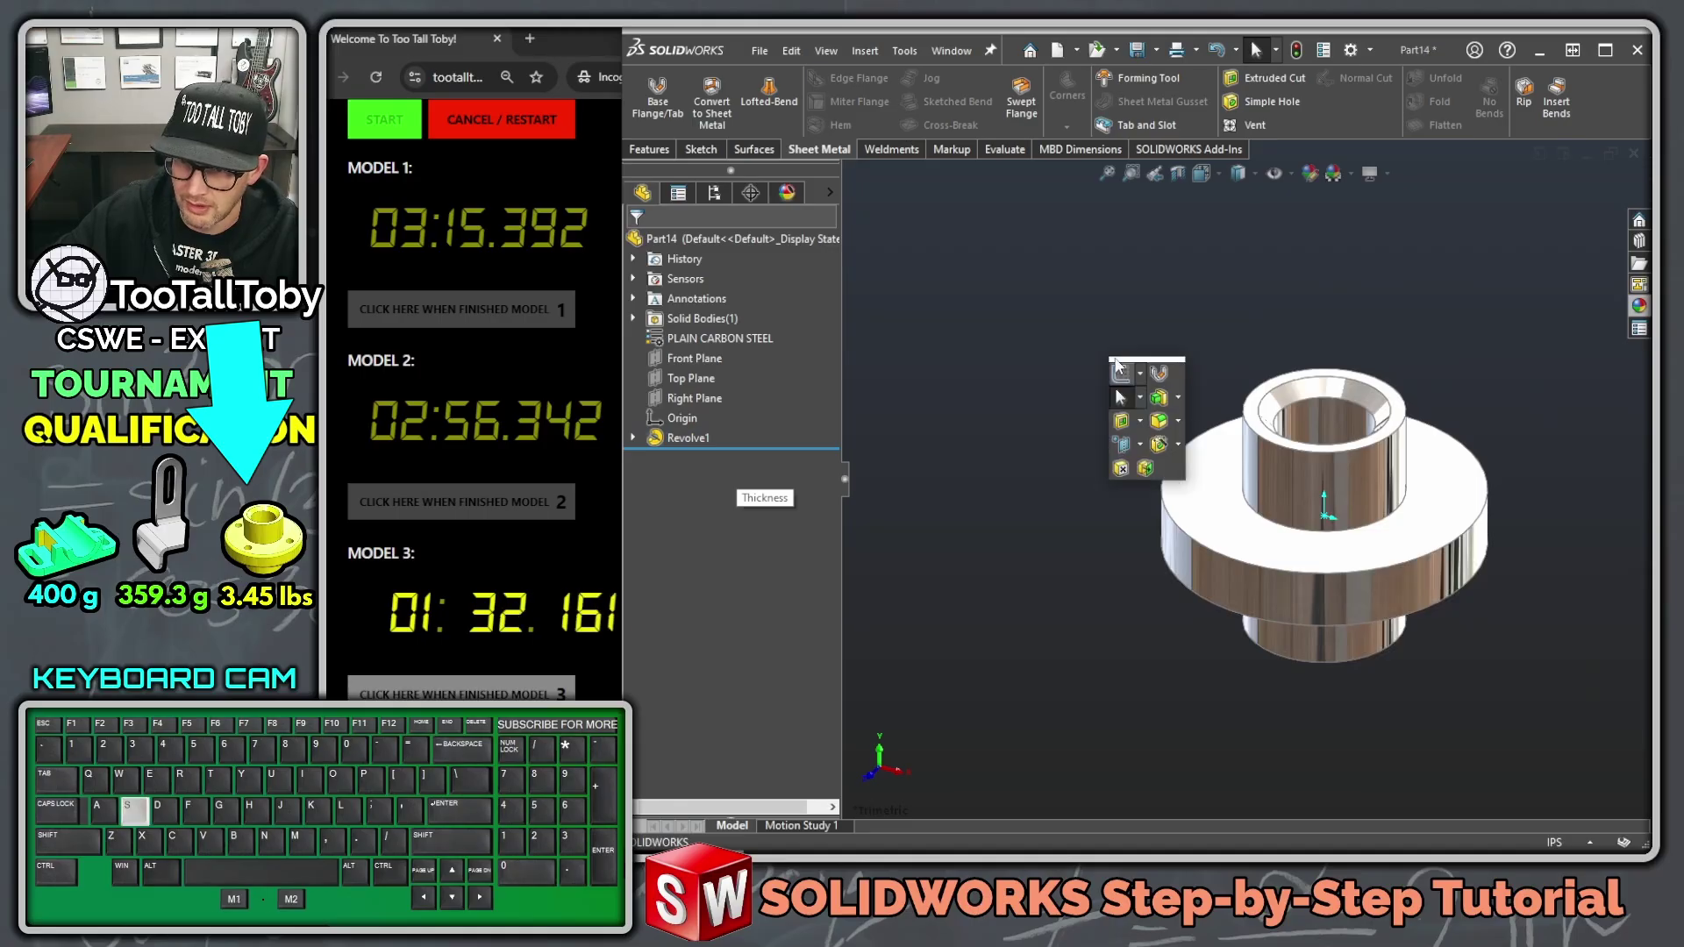
click(1161, 425)
click(1181, 546)
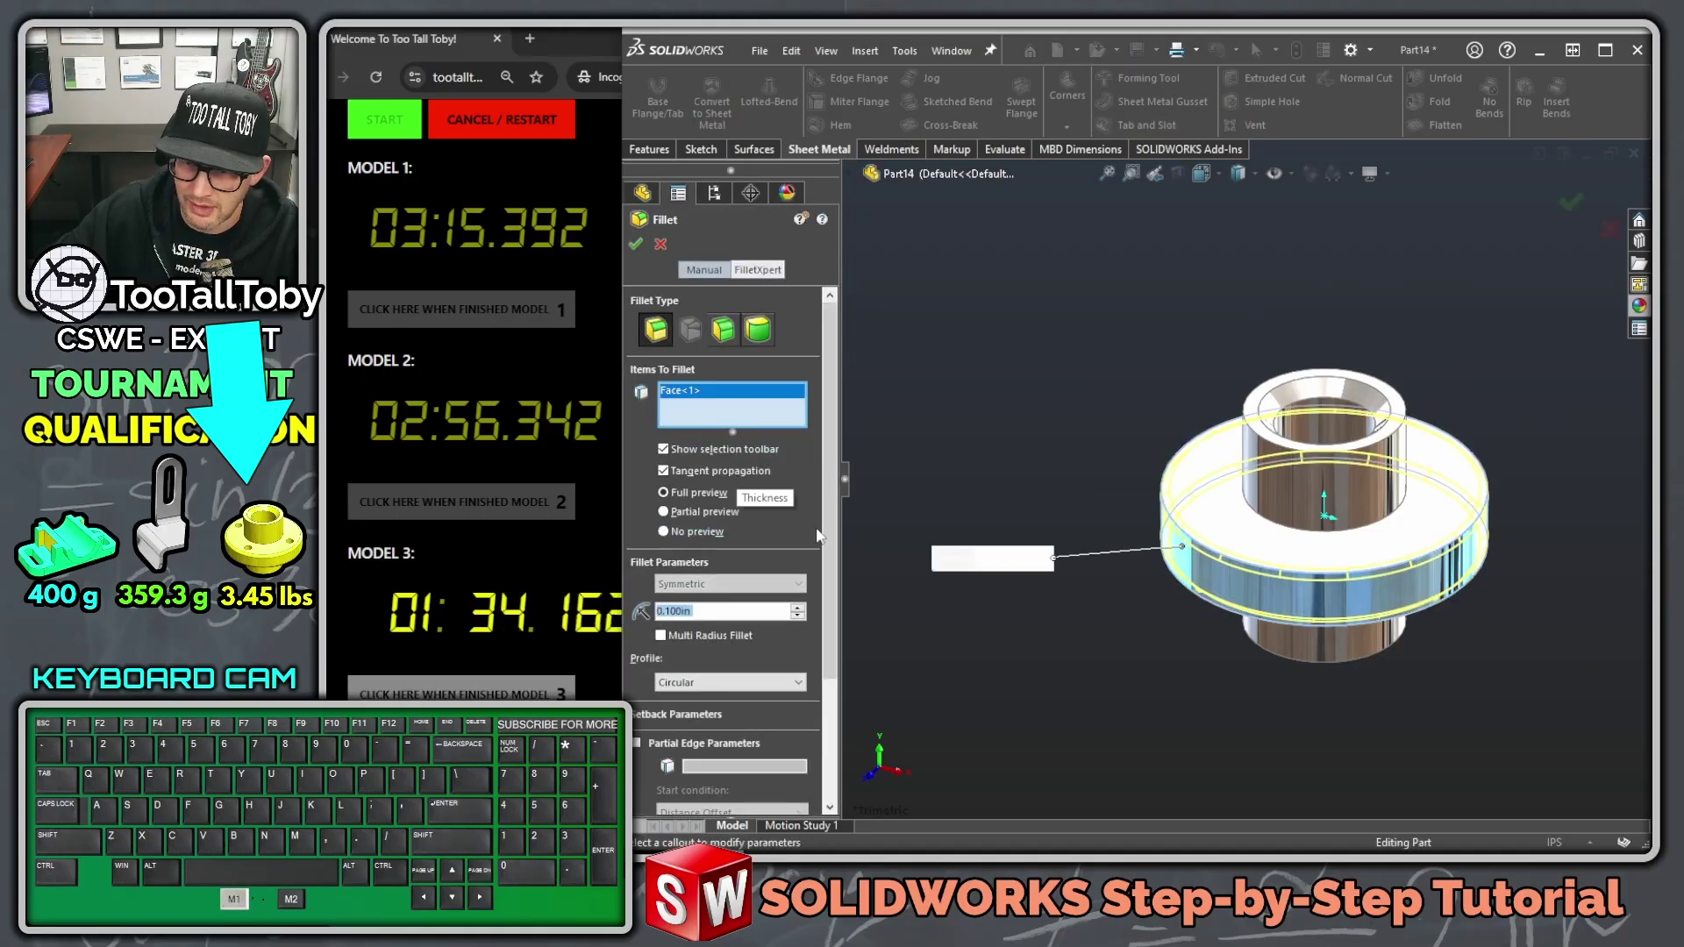
text(0.125)
key(Return)
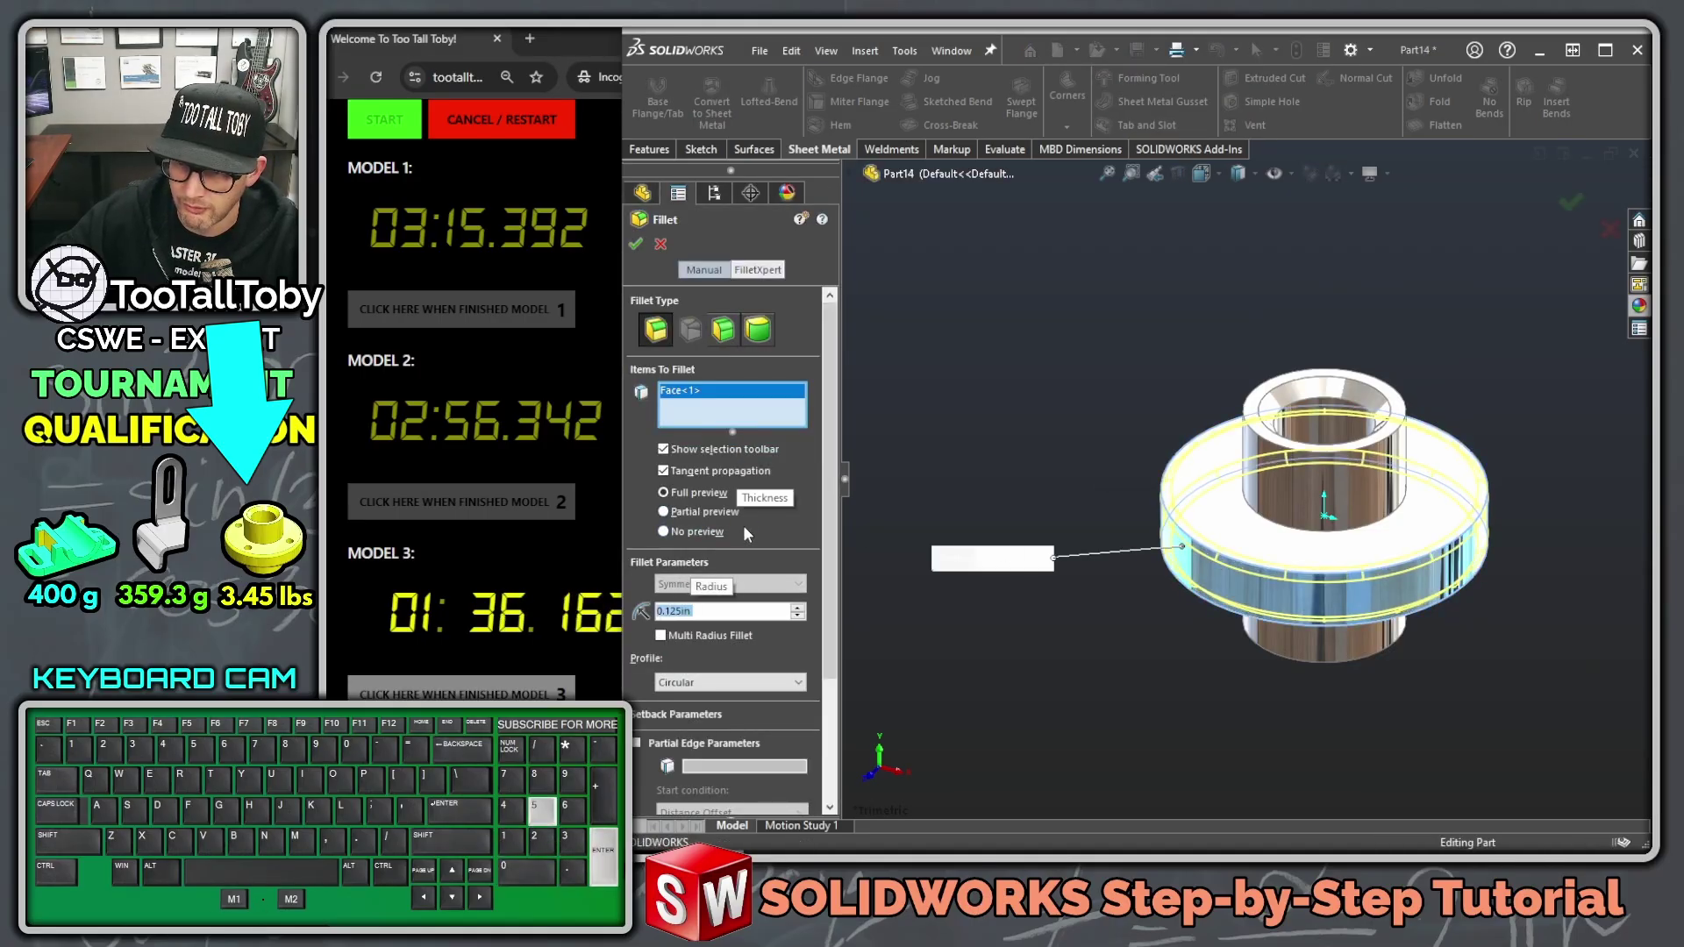
key(Return)
Step: Start a sketch on the flange's upper face and draw a 3 in diameter circle centered on the origin
click(1249, 520)
click(1332, 468)
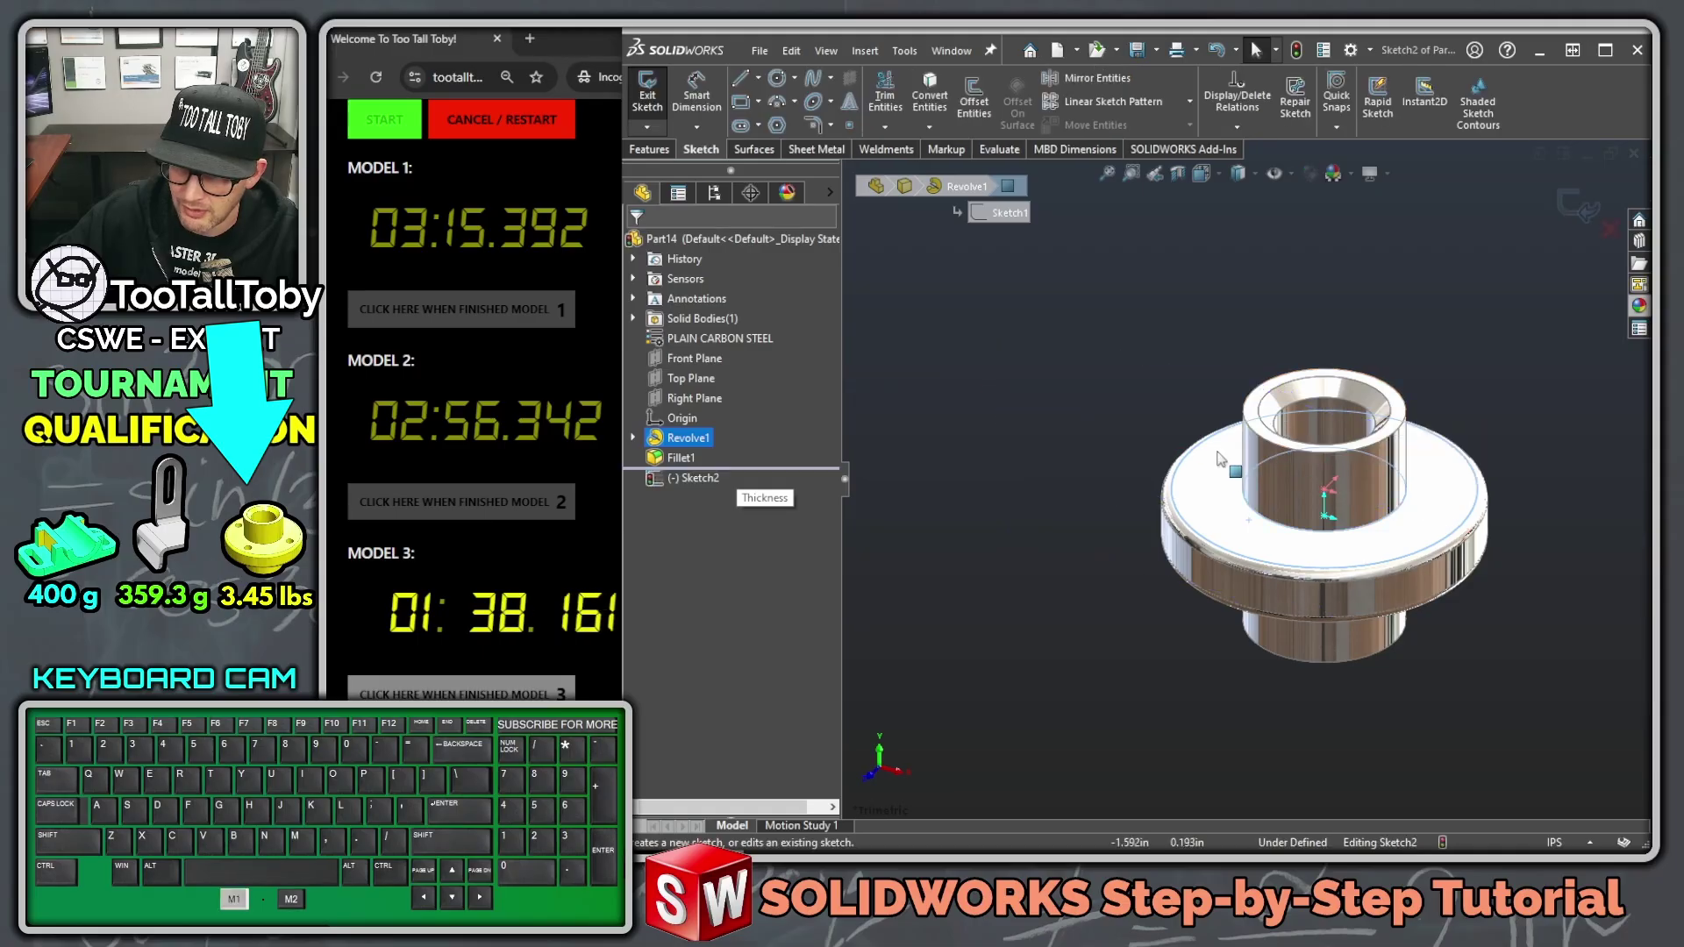
key(ctrl+8)
key(s)
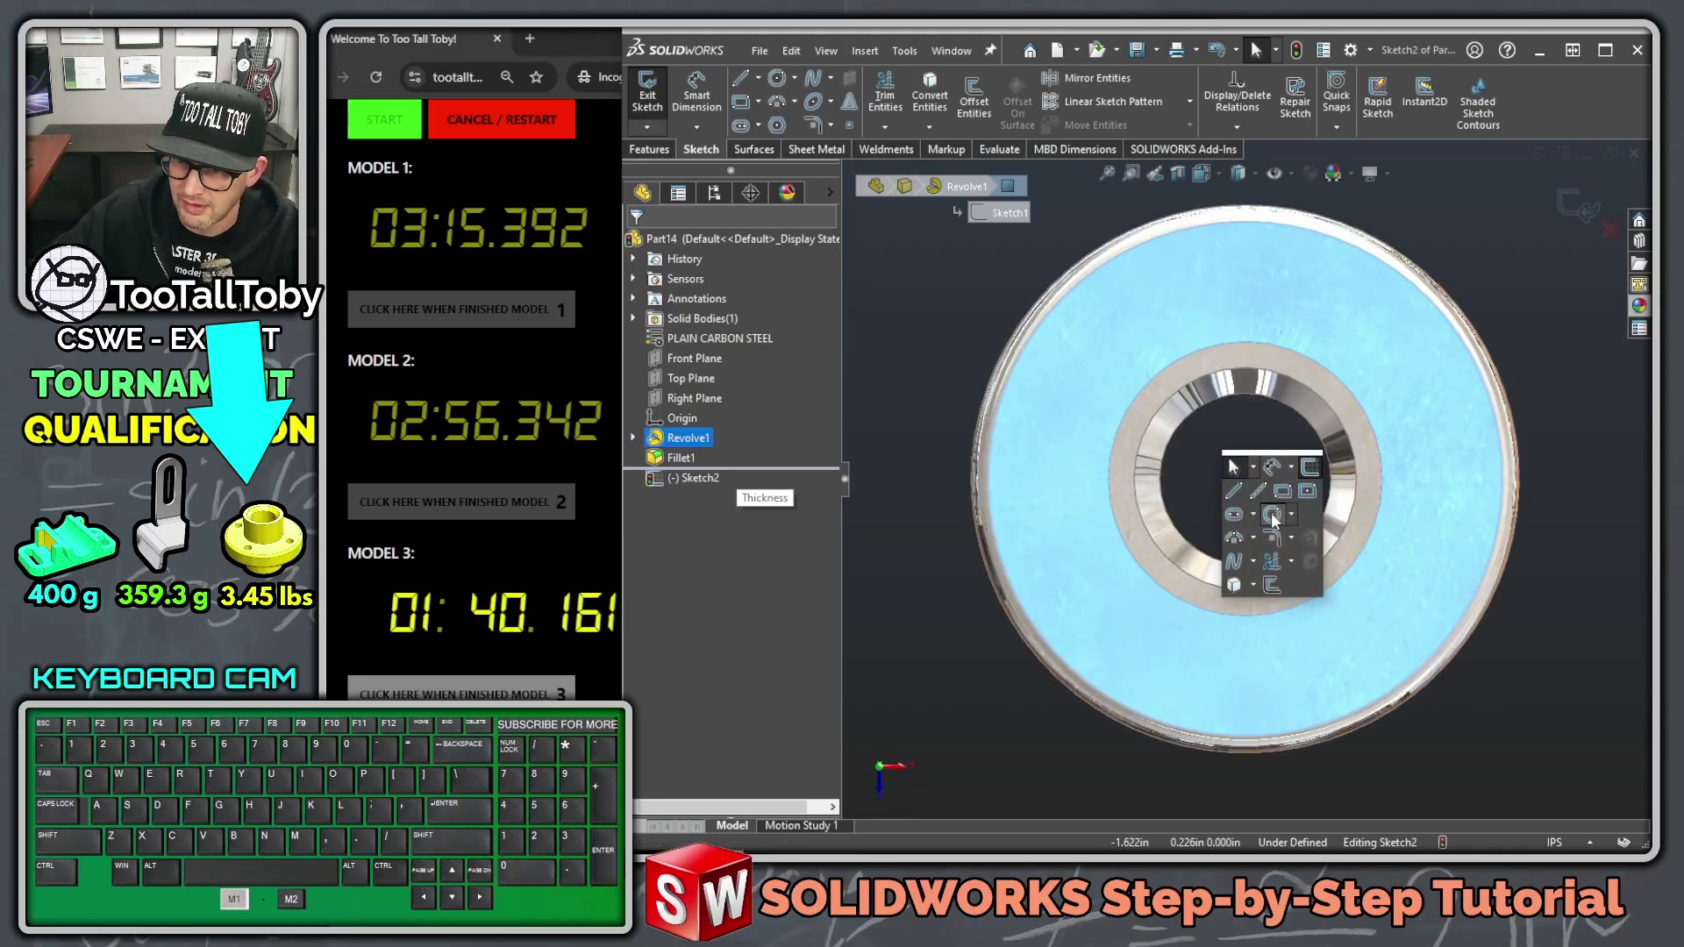
click(1245, 490)
click(1246, 480)
text(3)
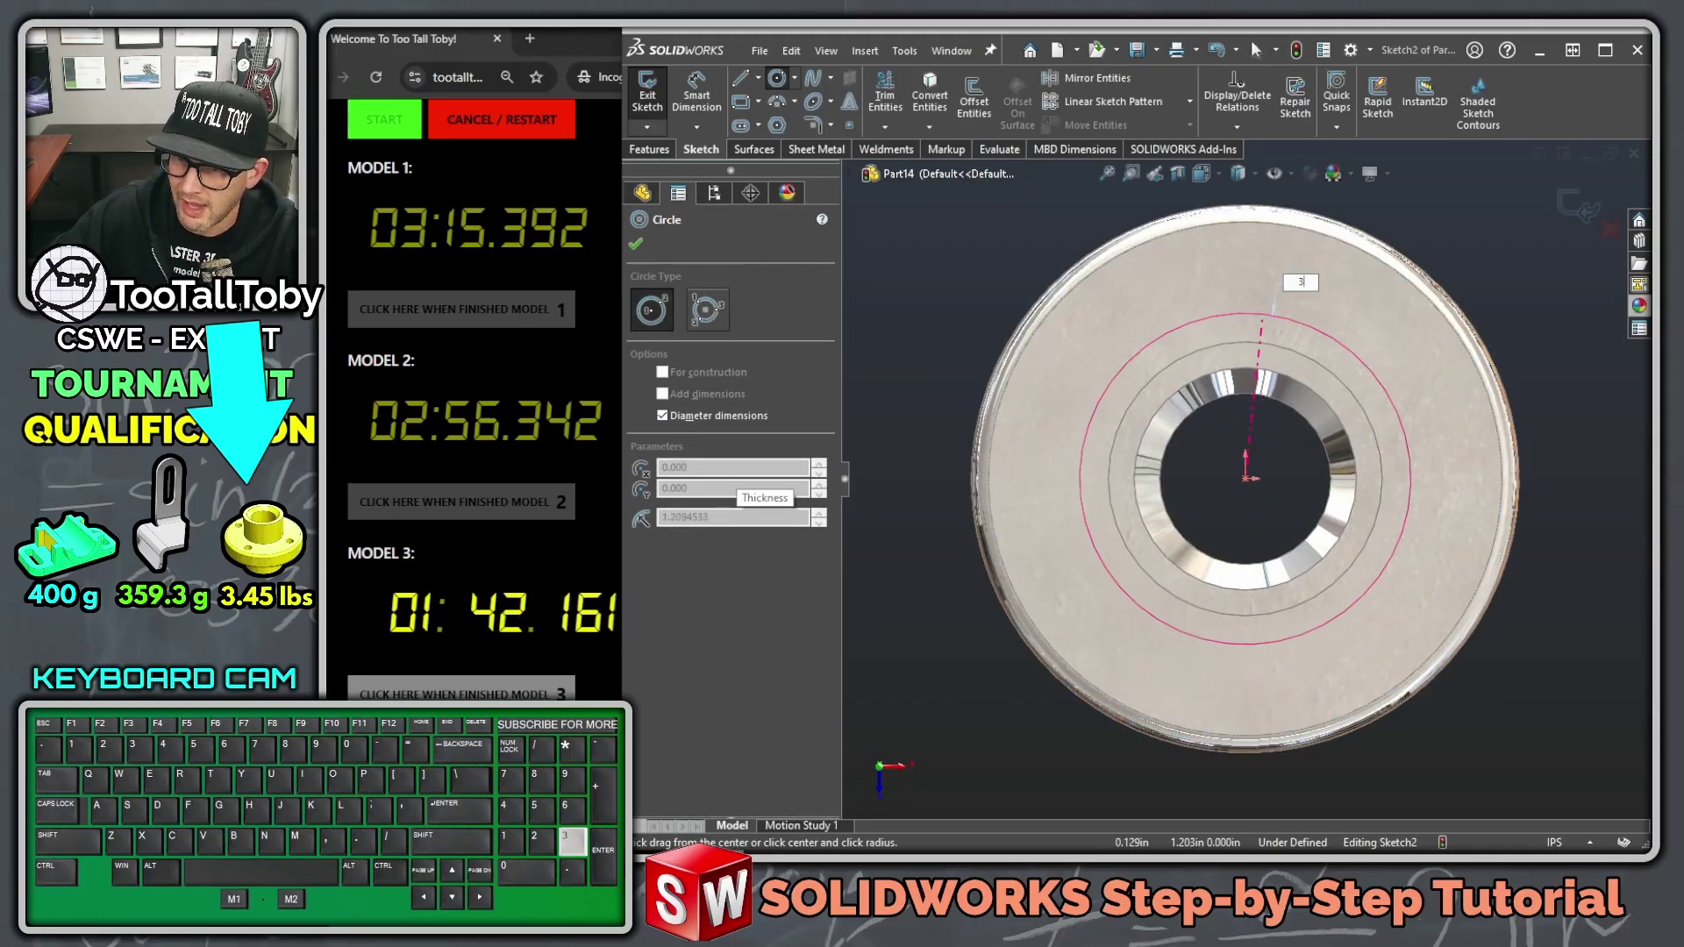
key(Return)
Step: Draw a 0.375 in hole circle at the top of the 3 in circle and convert the 3 in circle to construction geometry
click(1245, 274)
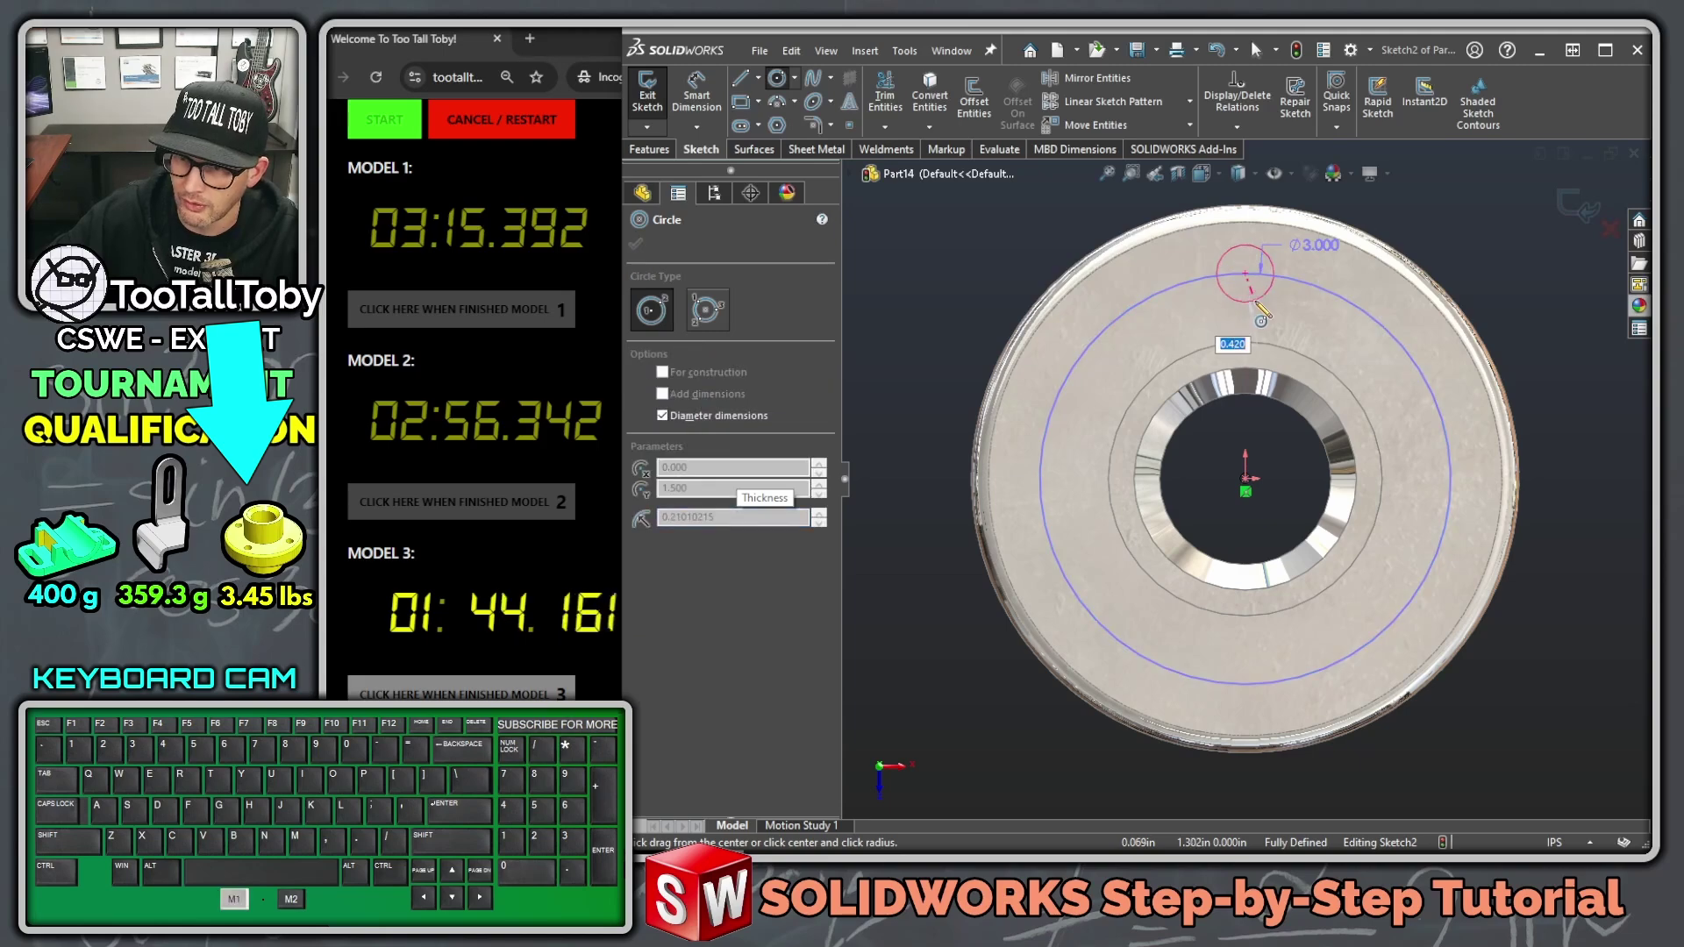
text(0.375)
key(Return)
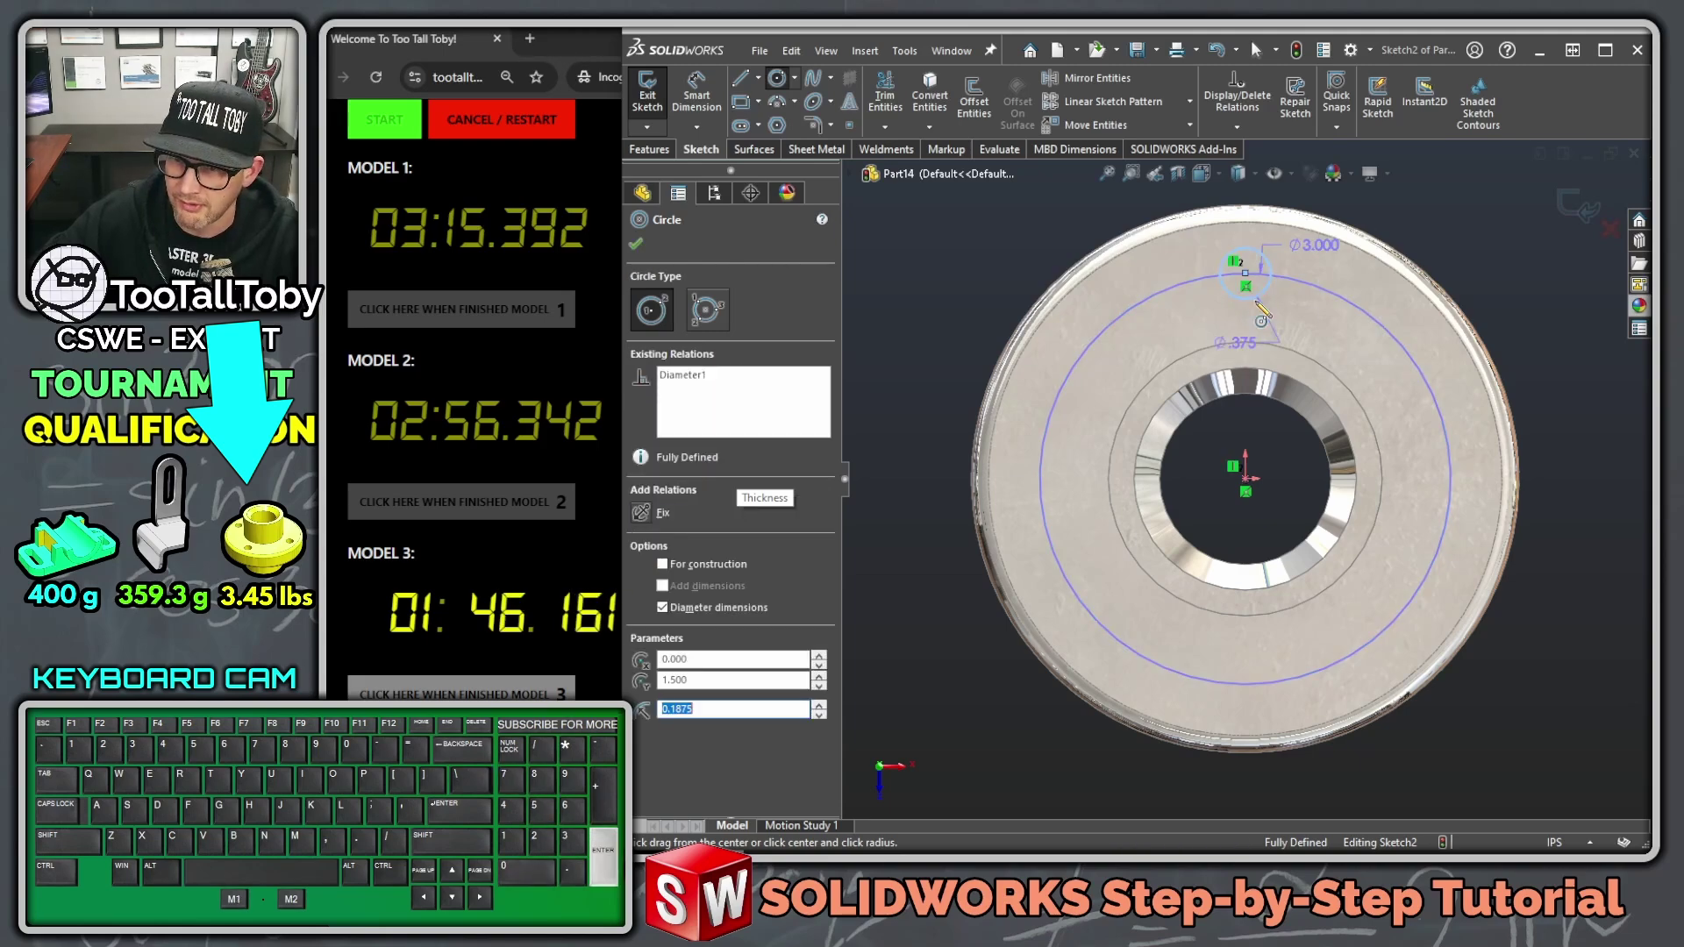
key(Escape)
click(1337, 294)
key(q)
Step: Cut-extrude the 0.375 in hole circle Through All
scroll(1342, 307, up, 3)
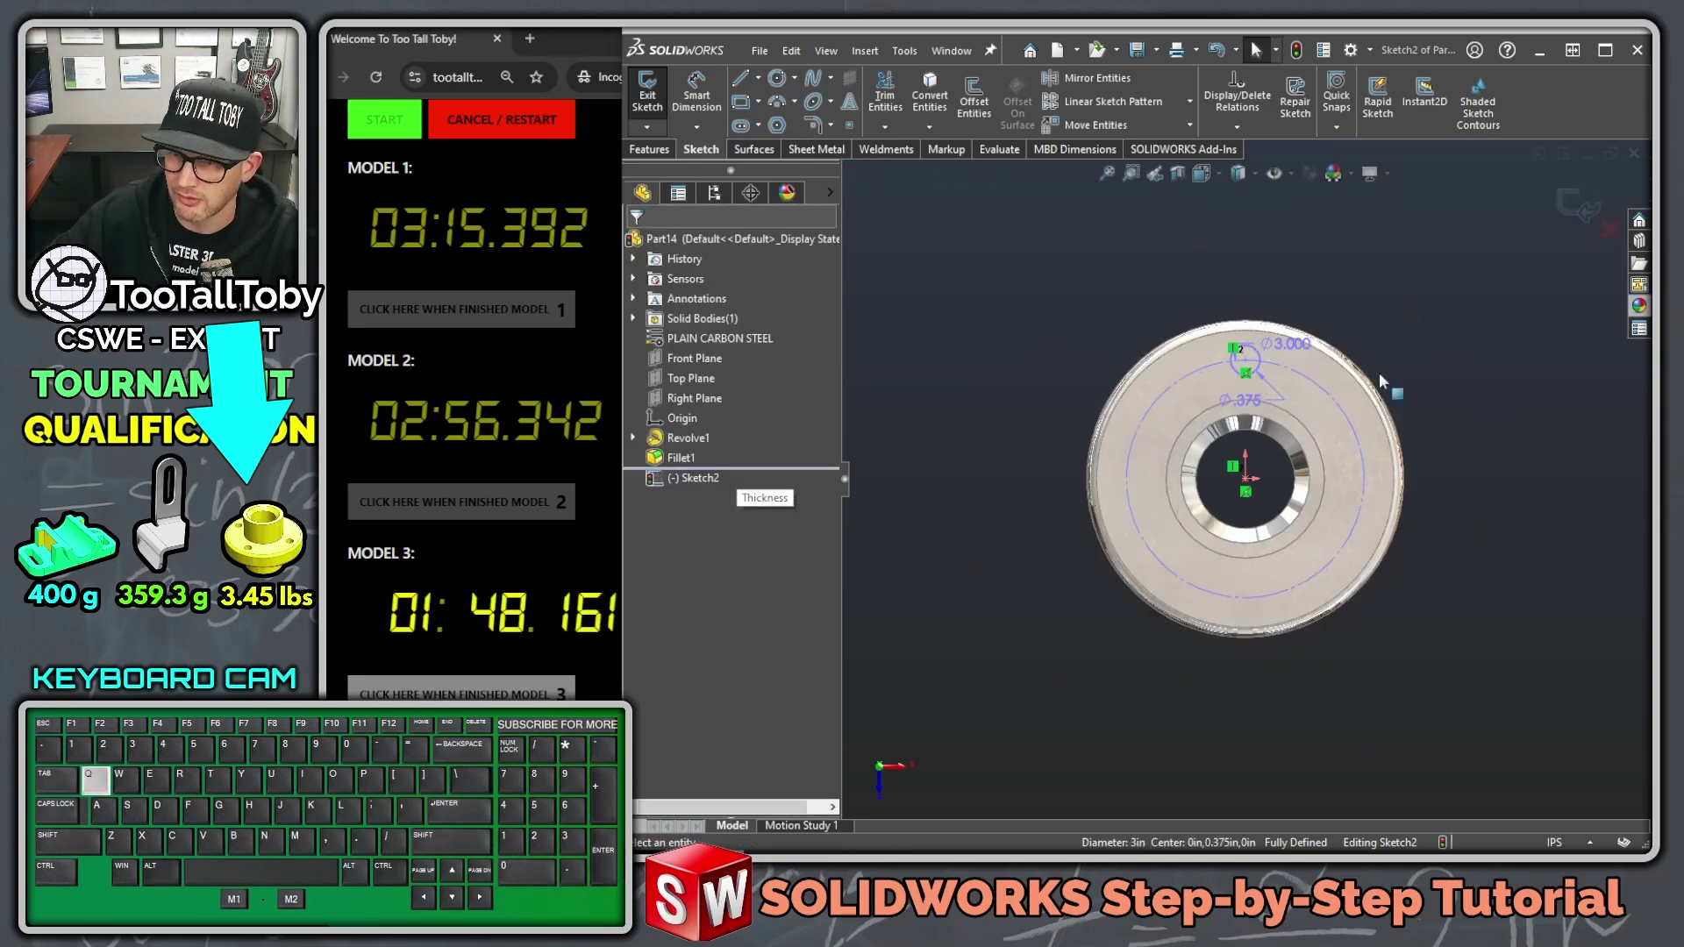
key(s)
click(1445, 461)
right_click(1408, 277)
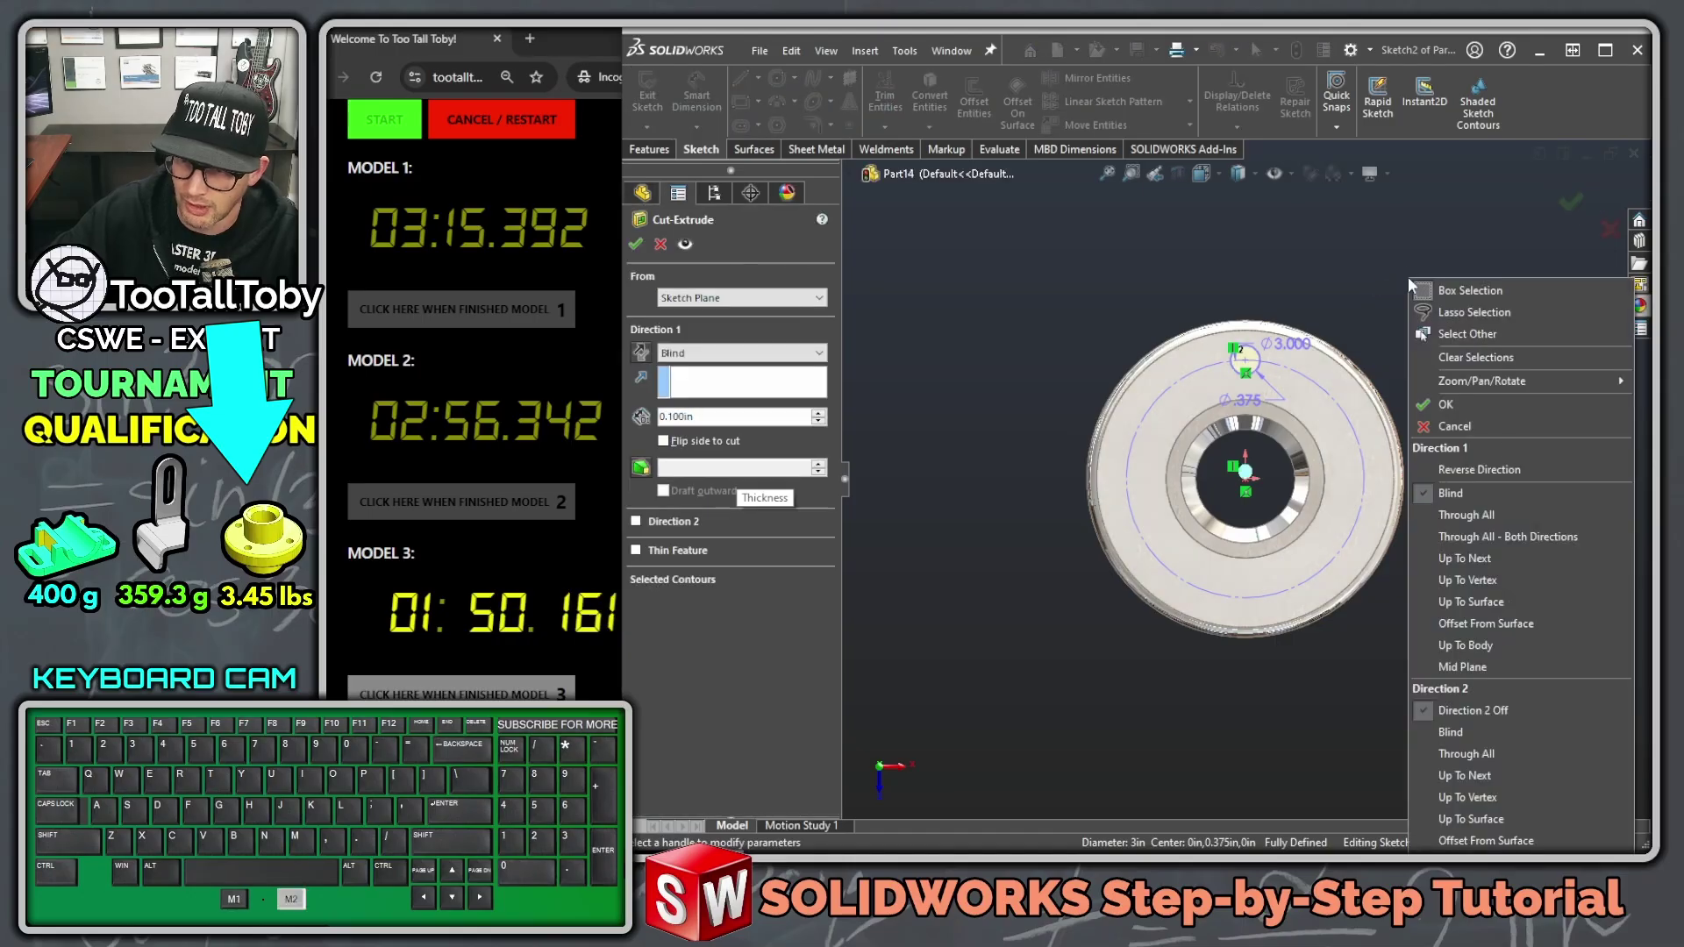
click(1482, 514)
key(Return)
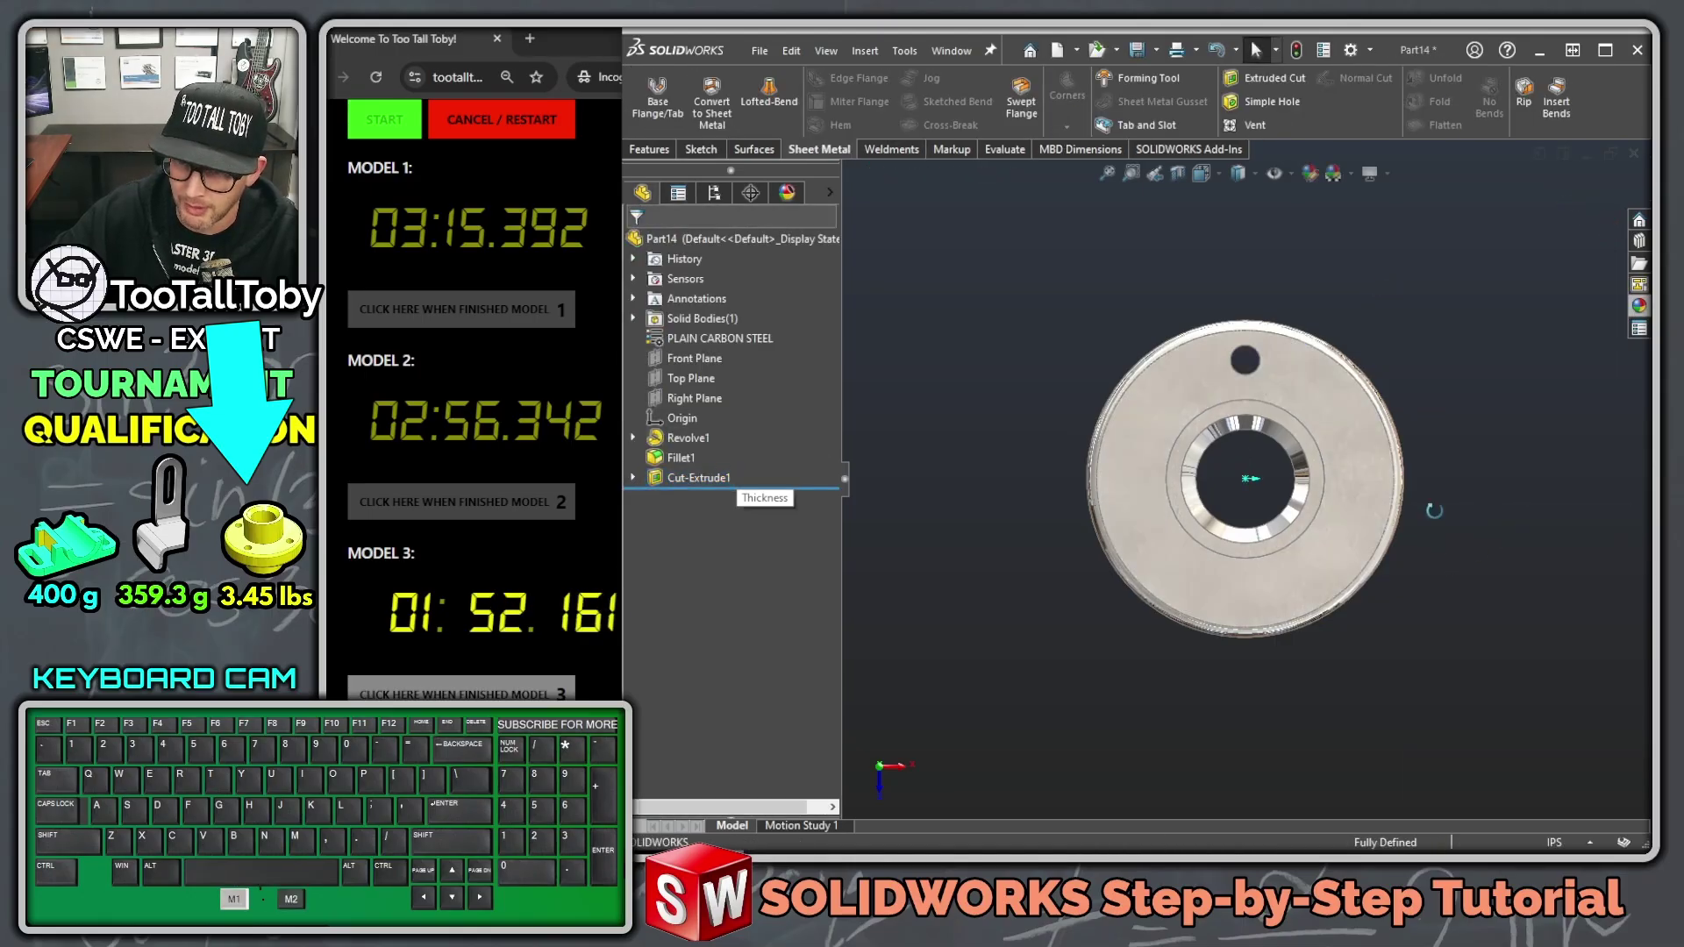
Step: Circular-pattern the hole cut around the hub's cylindrical face with 4 equally spaced instances over 360 degrees
middle_drag(1433, 504, 1379, 458)
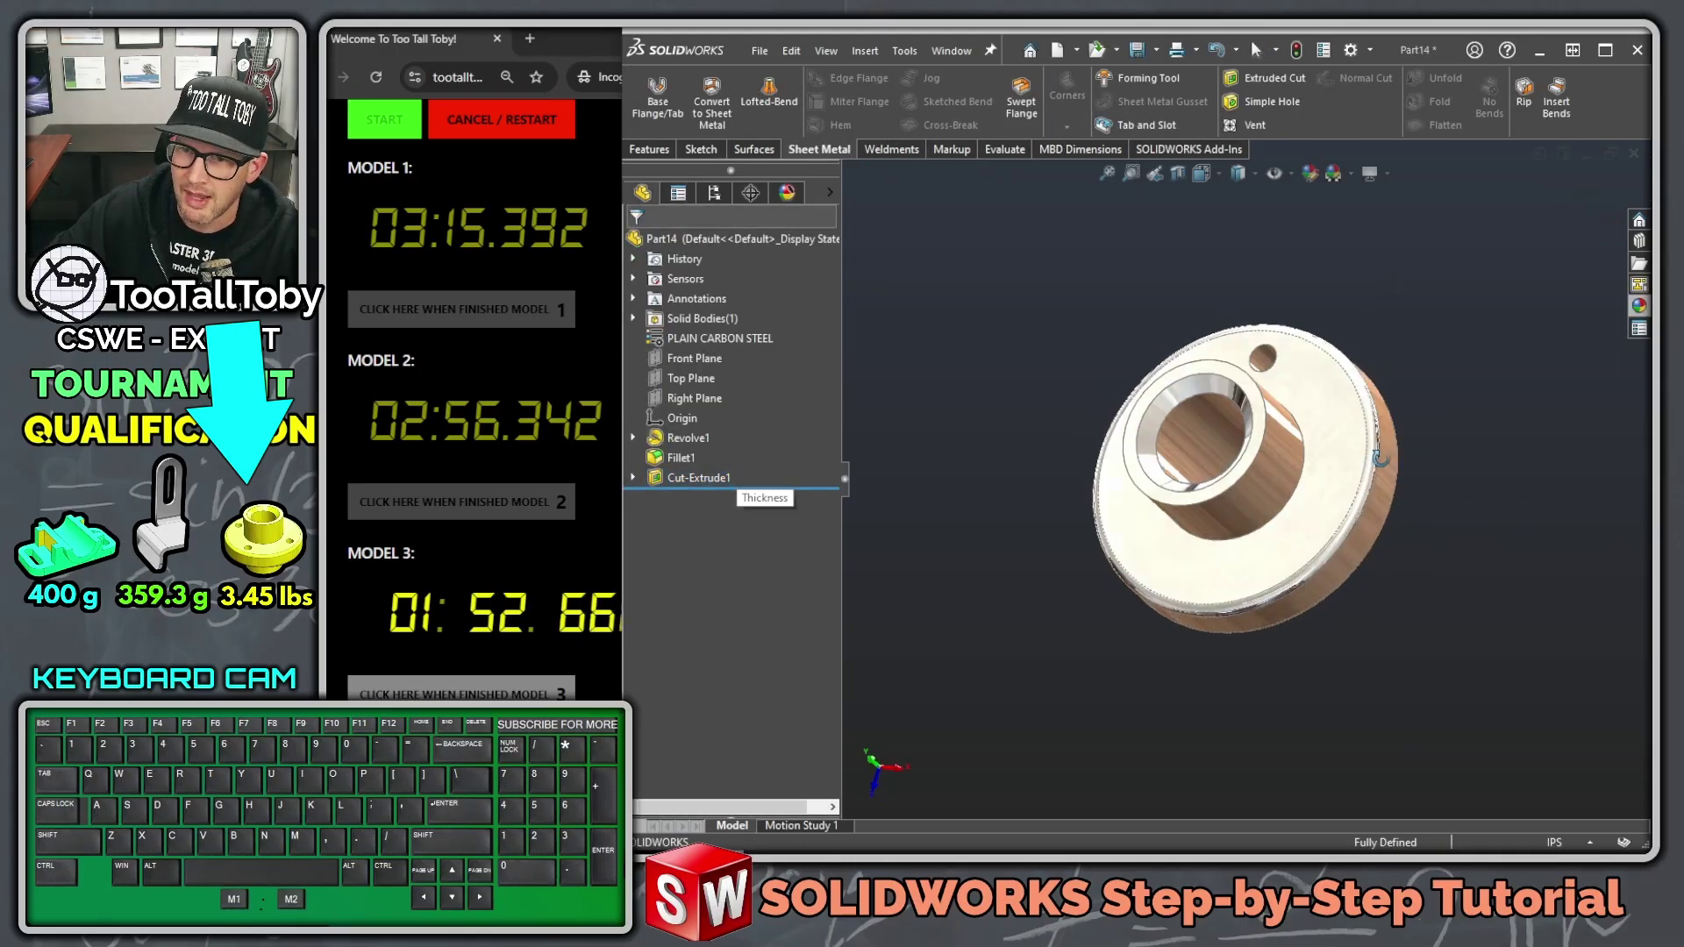
click(651, 150)
click(1158, 126)
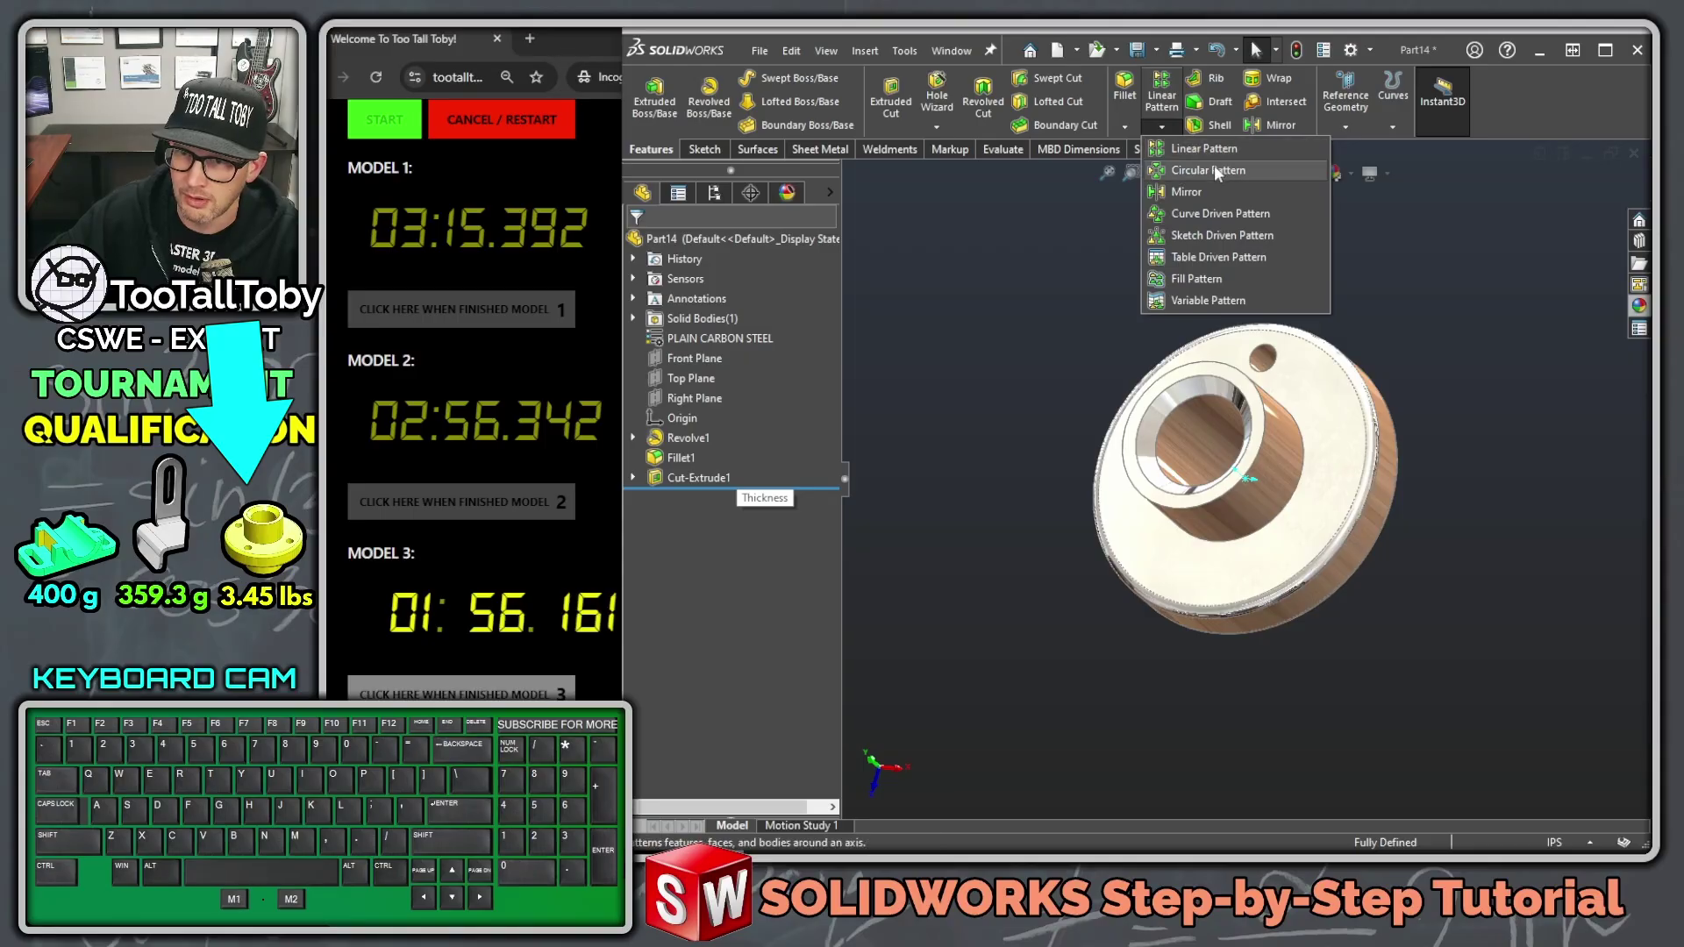
click(1214, 165)
click(1263, 357)
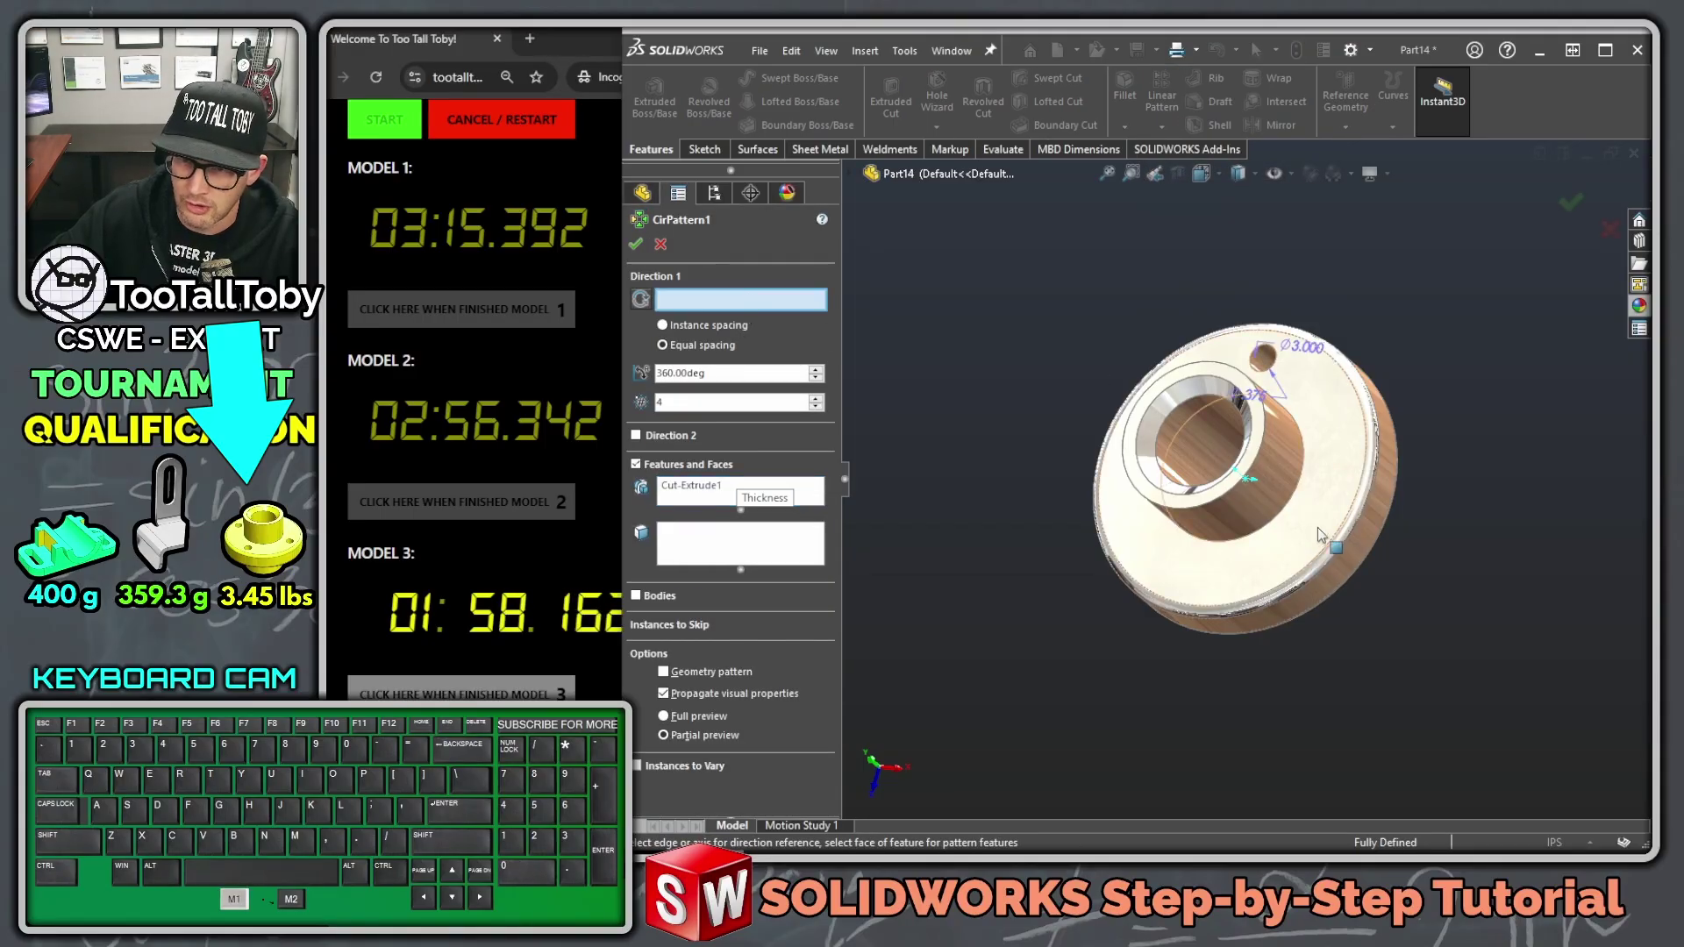
click(1234, 526)
drag(688, 401, 560, 402)
text(4)
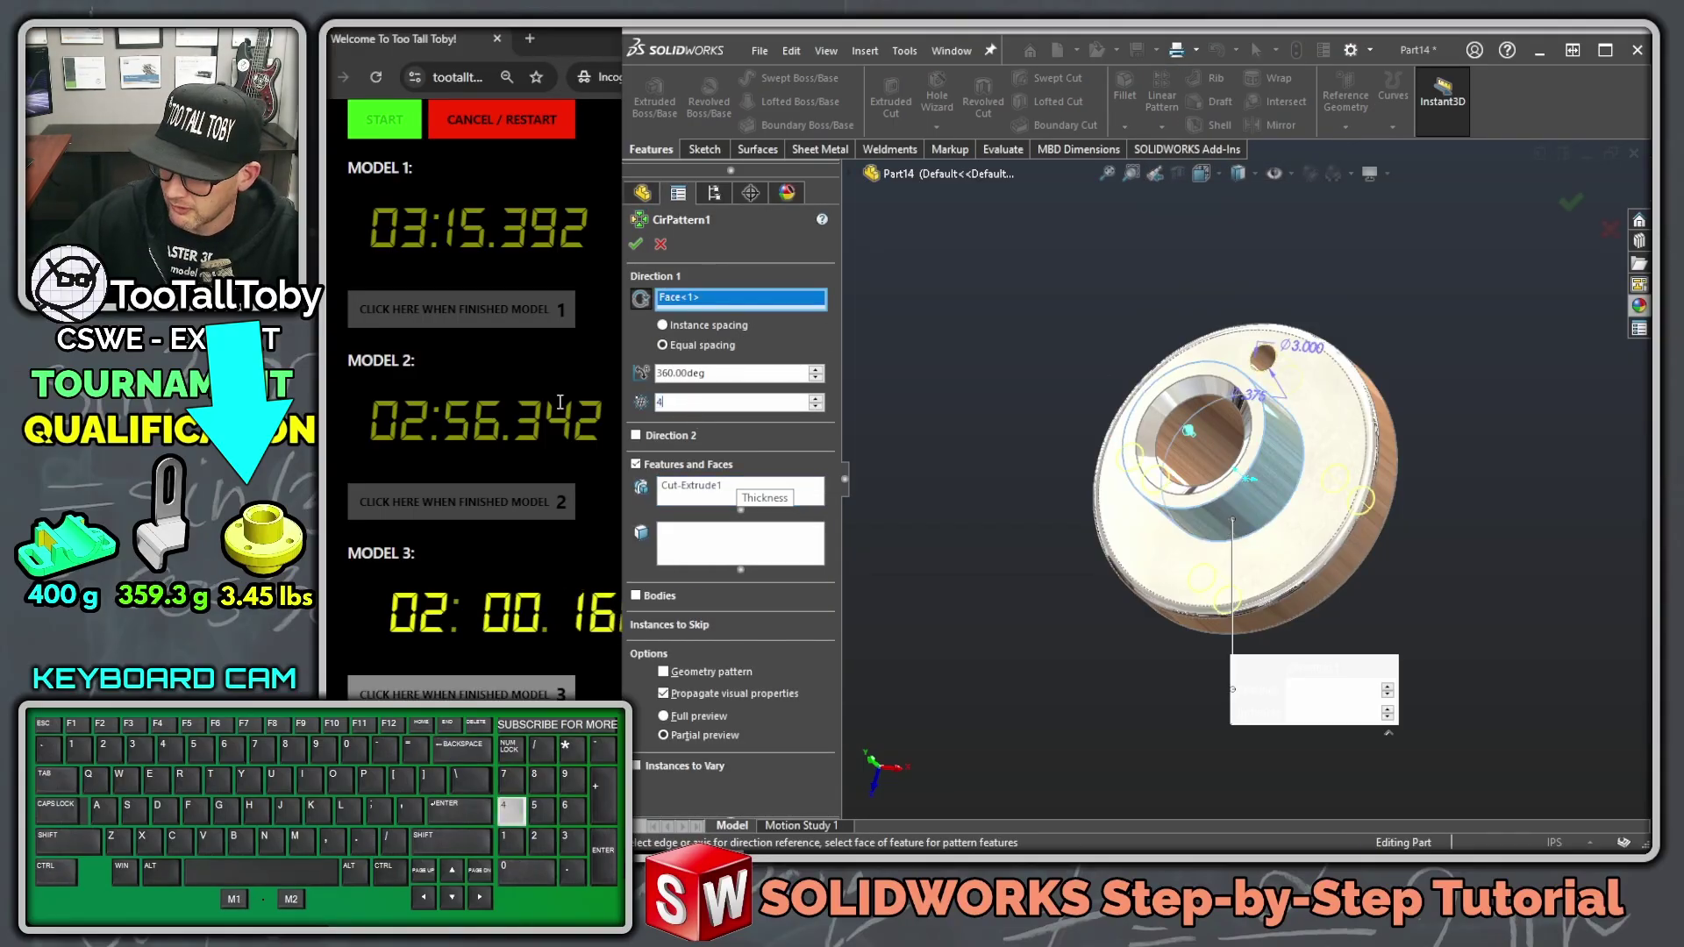
key(Return)
Step: Rebuild the part and check its mass with the mass sensor
click(771, 339)
key(ctrl+q)
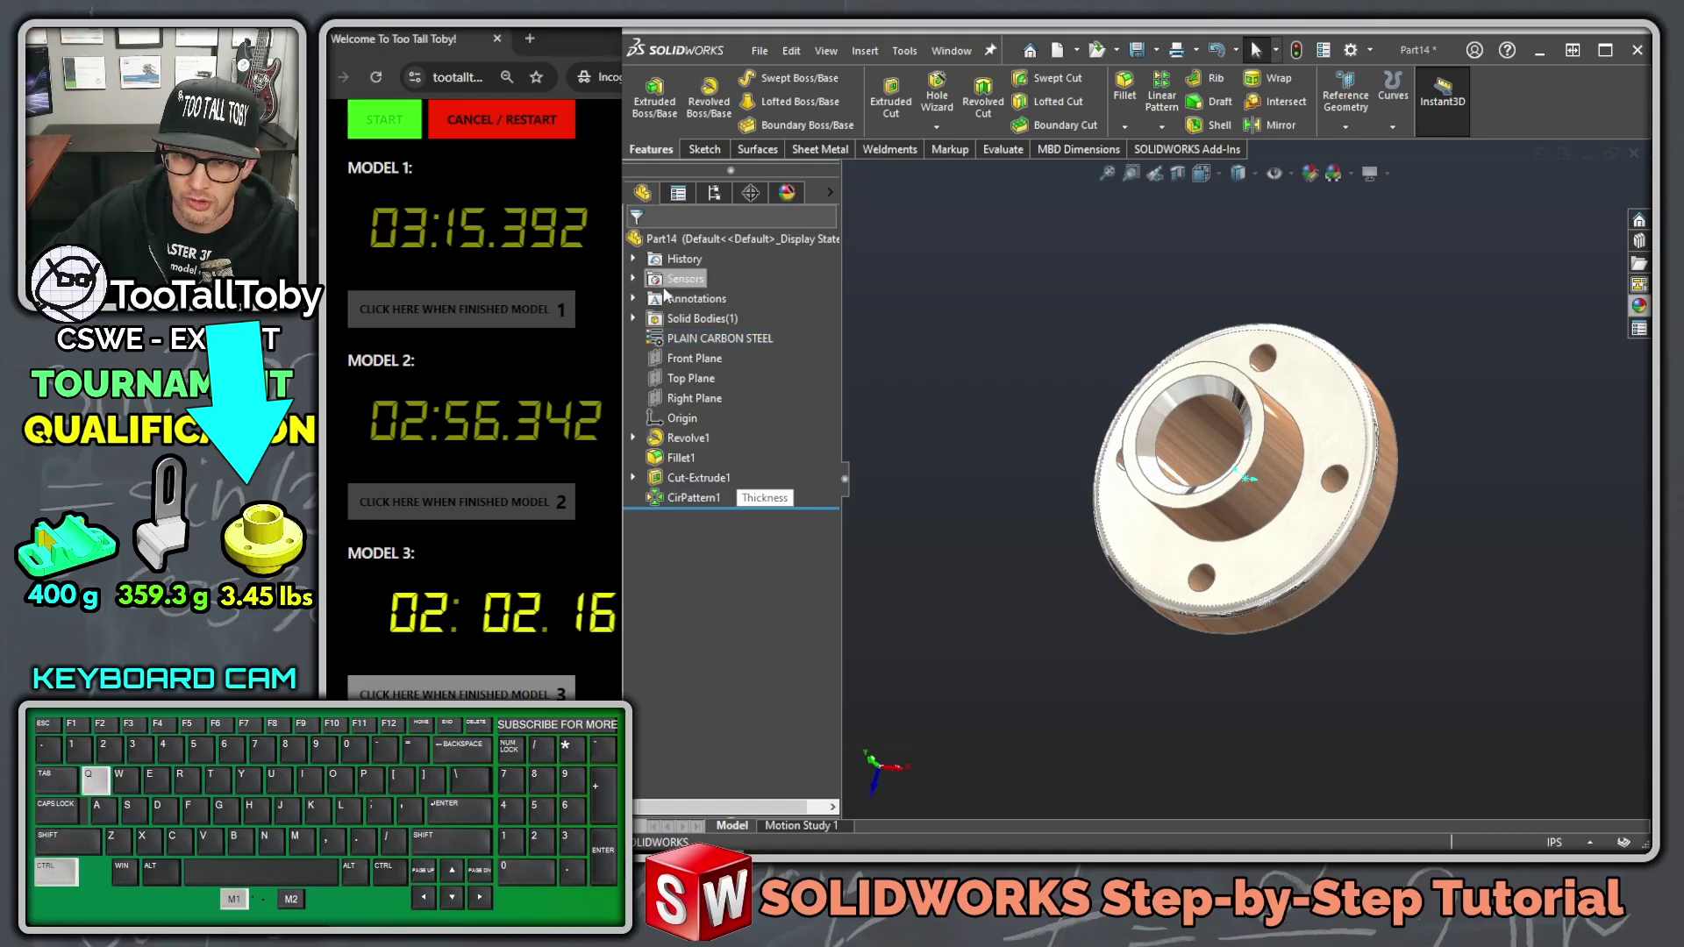
click(632, 279)
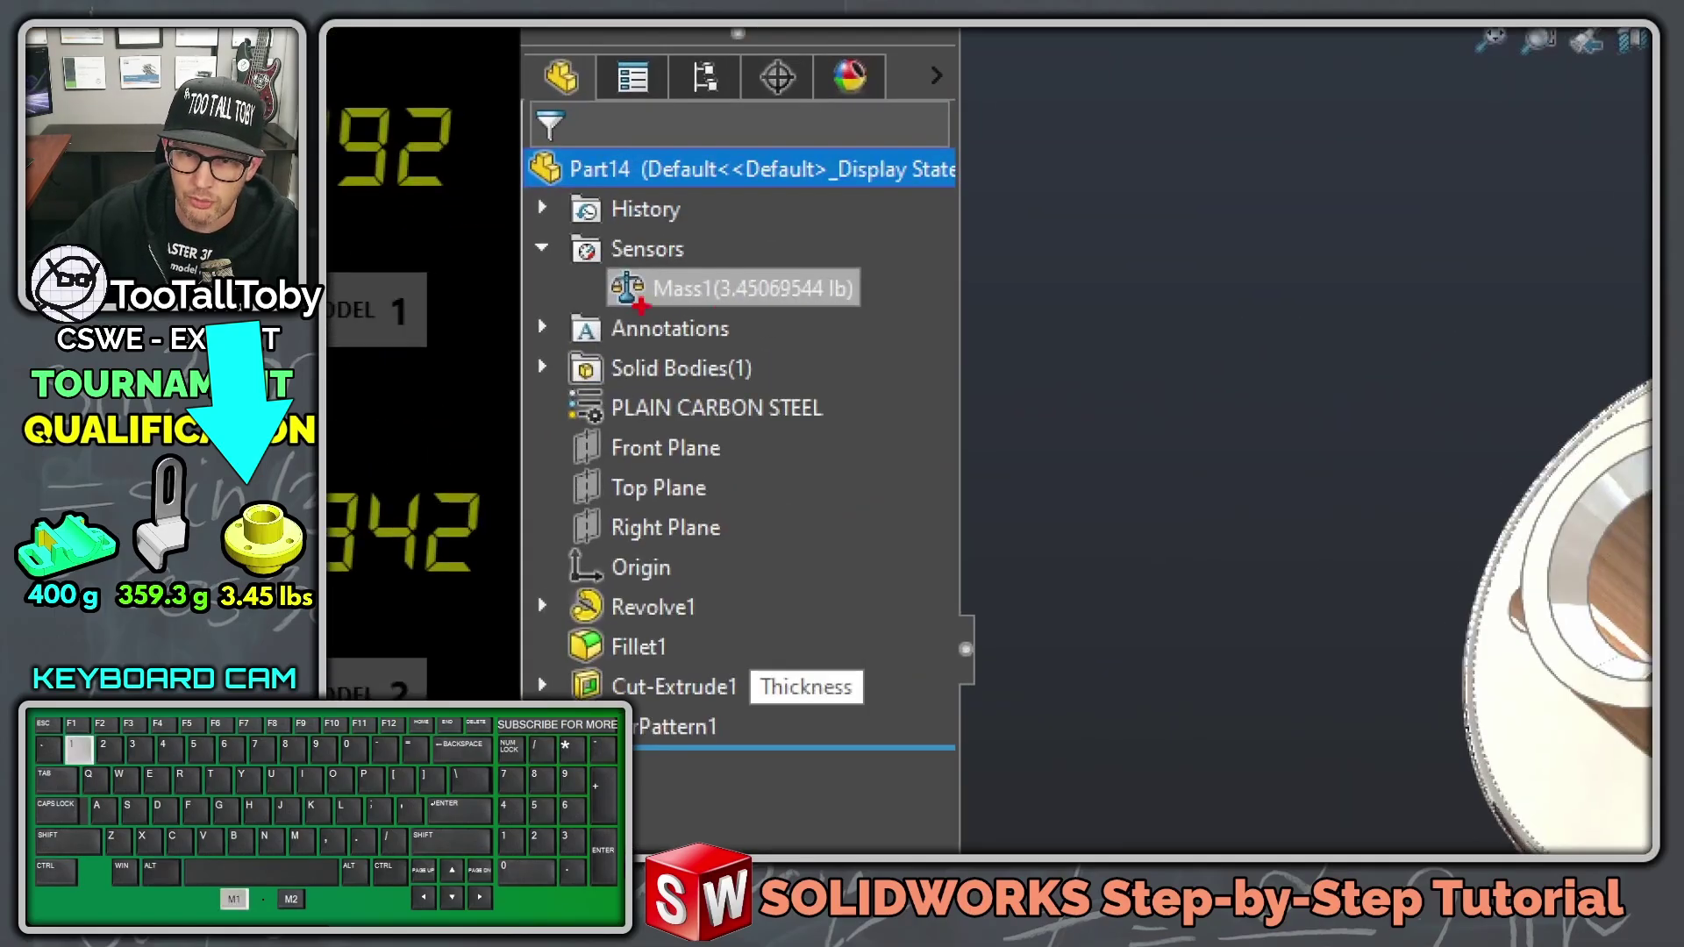
key(alt+1)
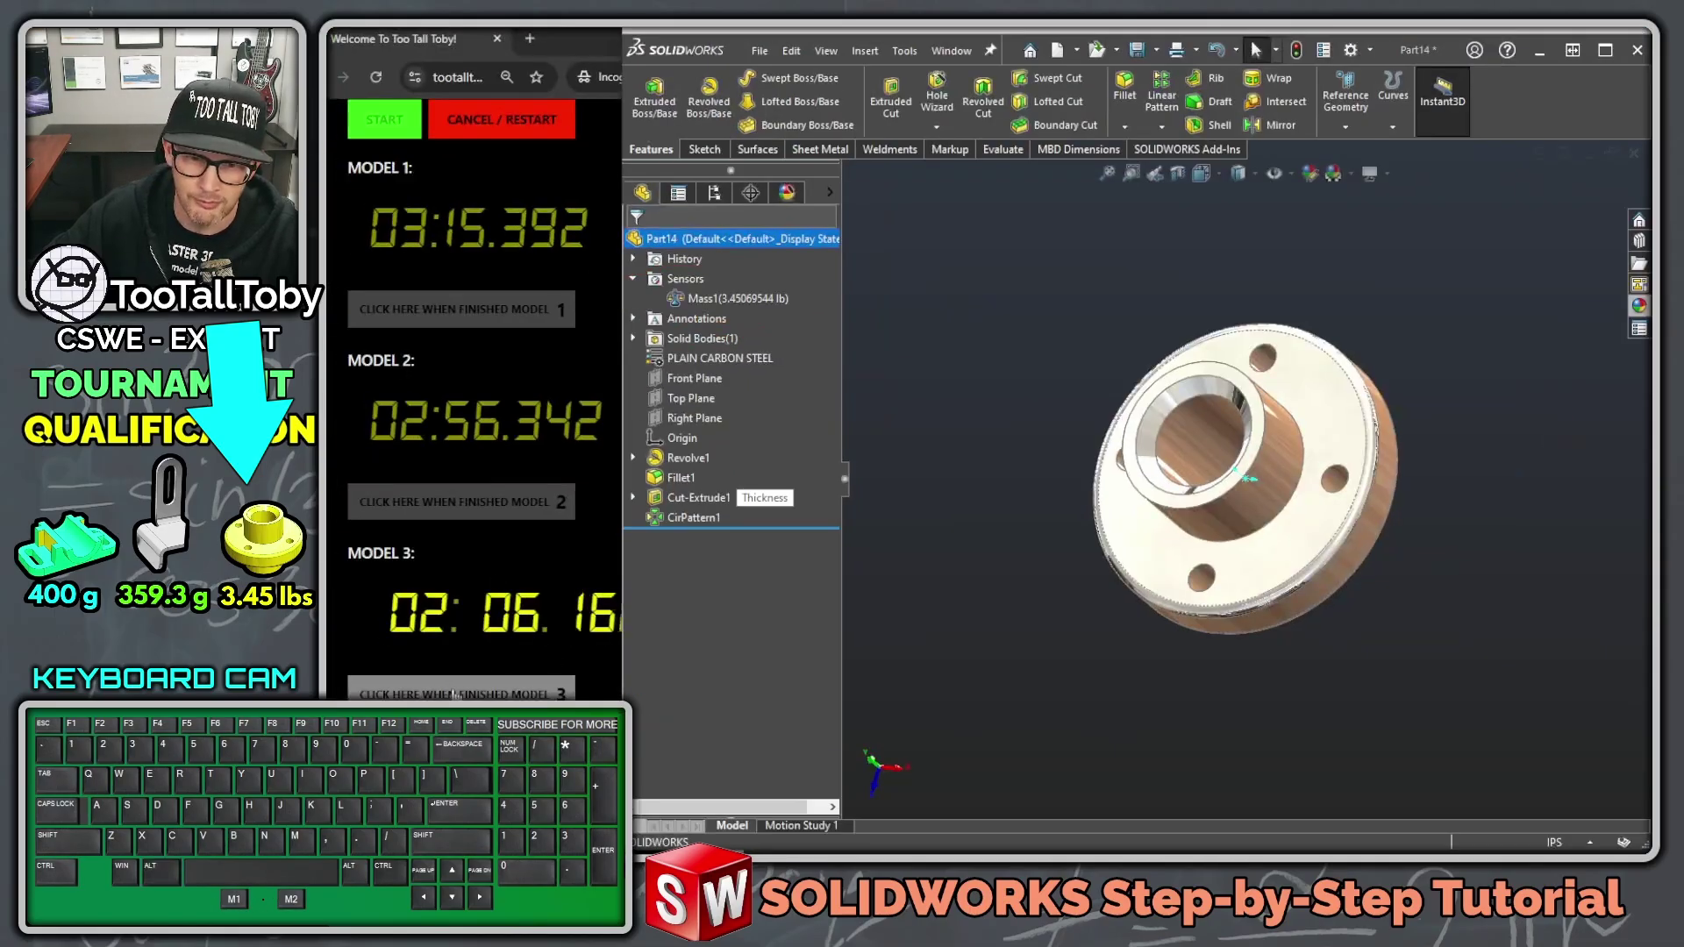
Step: Switch to the browser timer, mark model 3 as finished, and submit the leaderboard entry with the tournament and leaderboard rules accepted
click(449, 706)
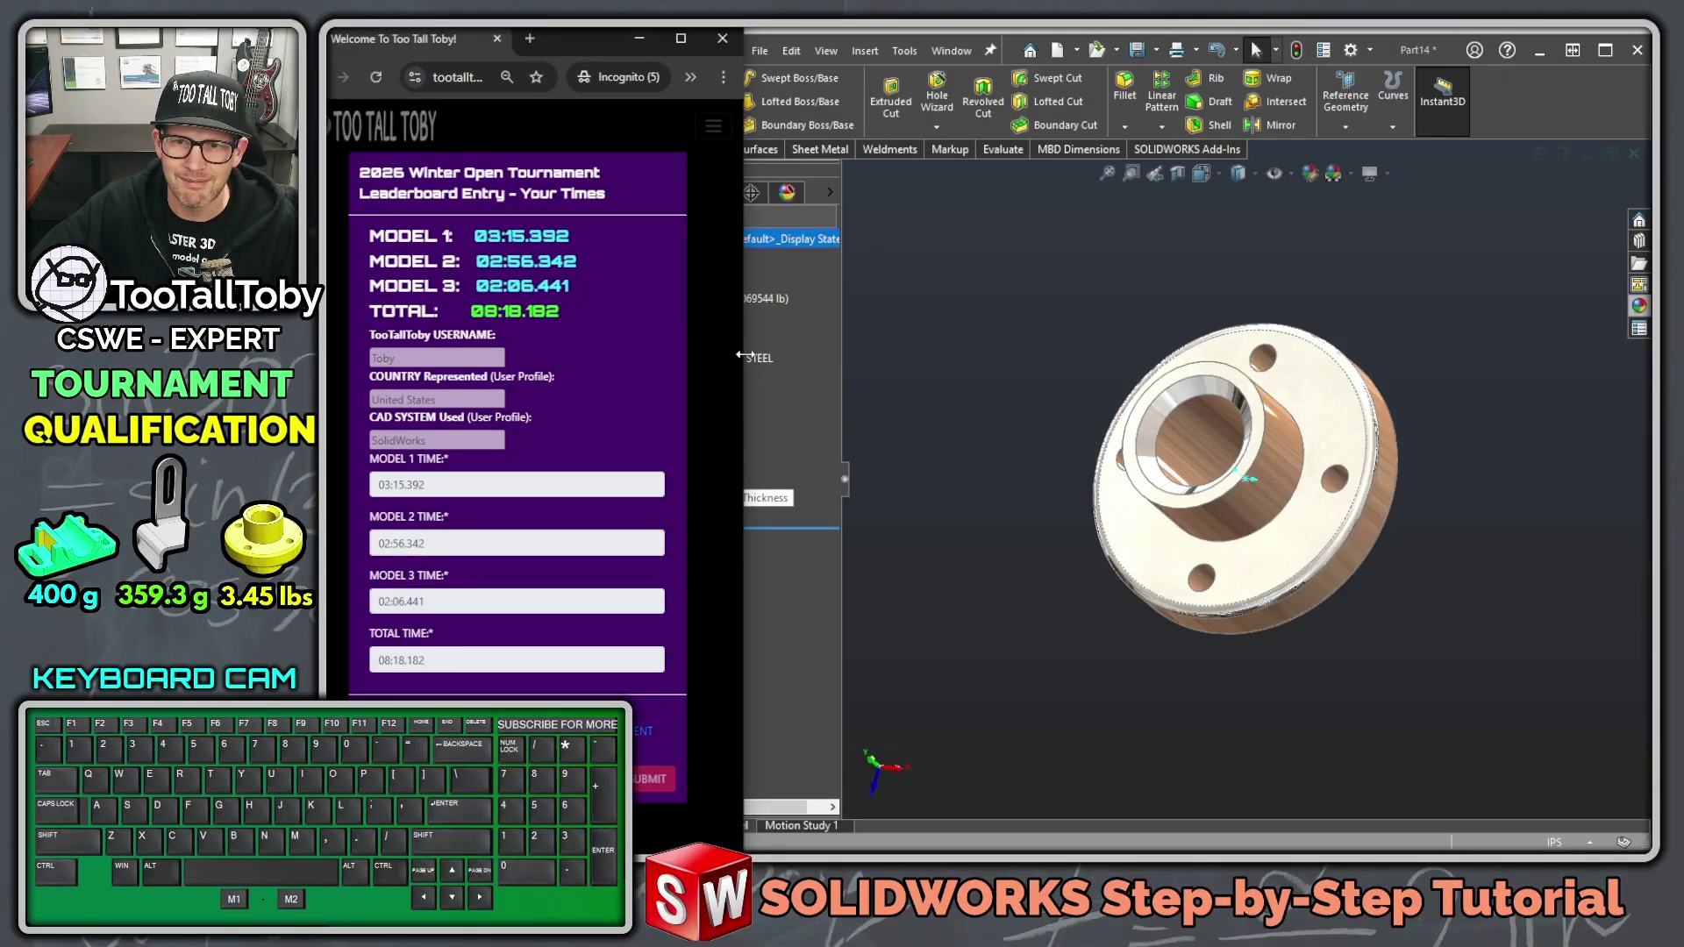
drag(743, 399, 1587, 386)
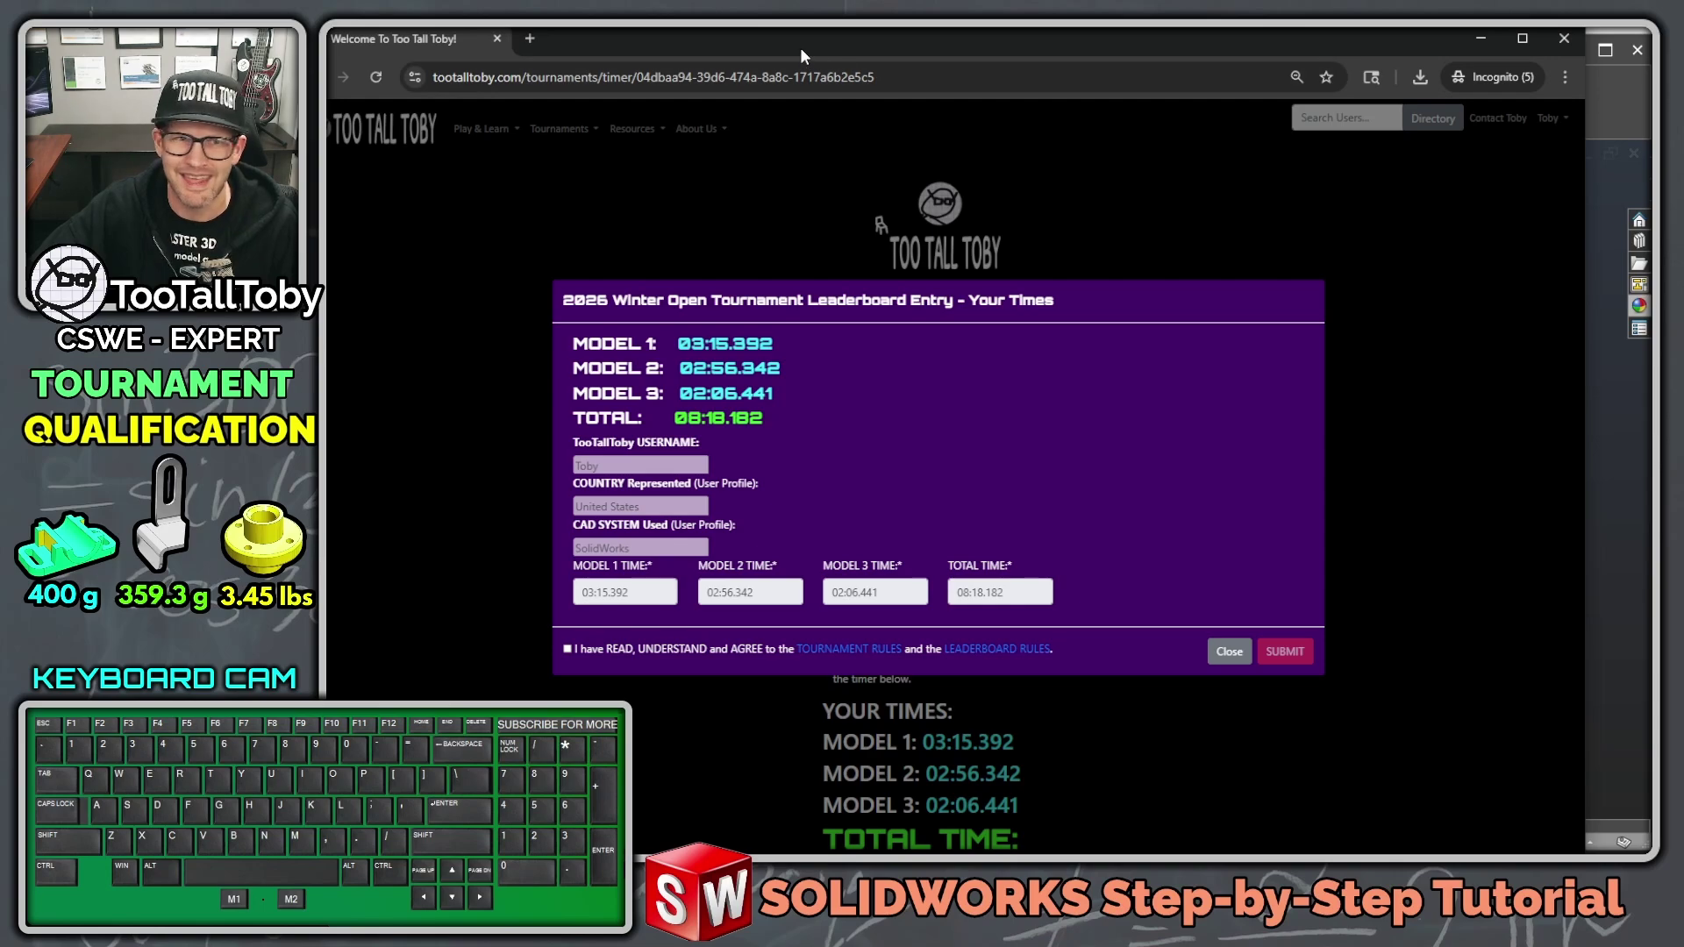
drag(801, 50, 931, 52)
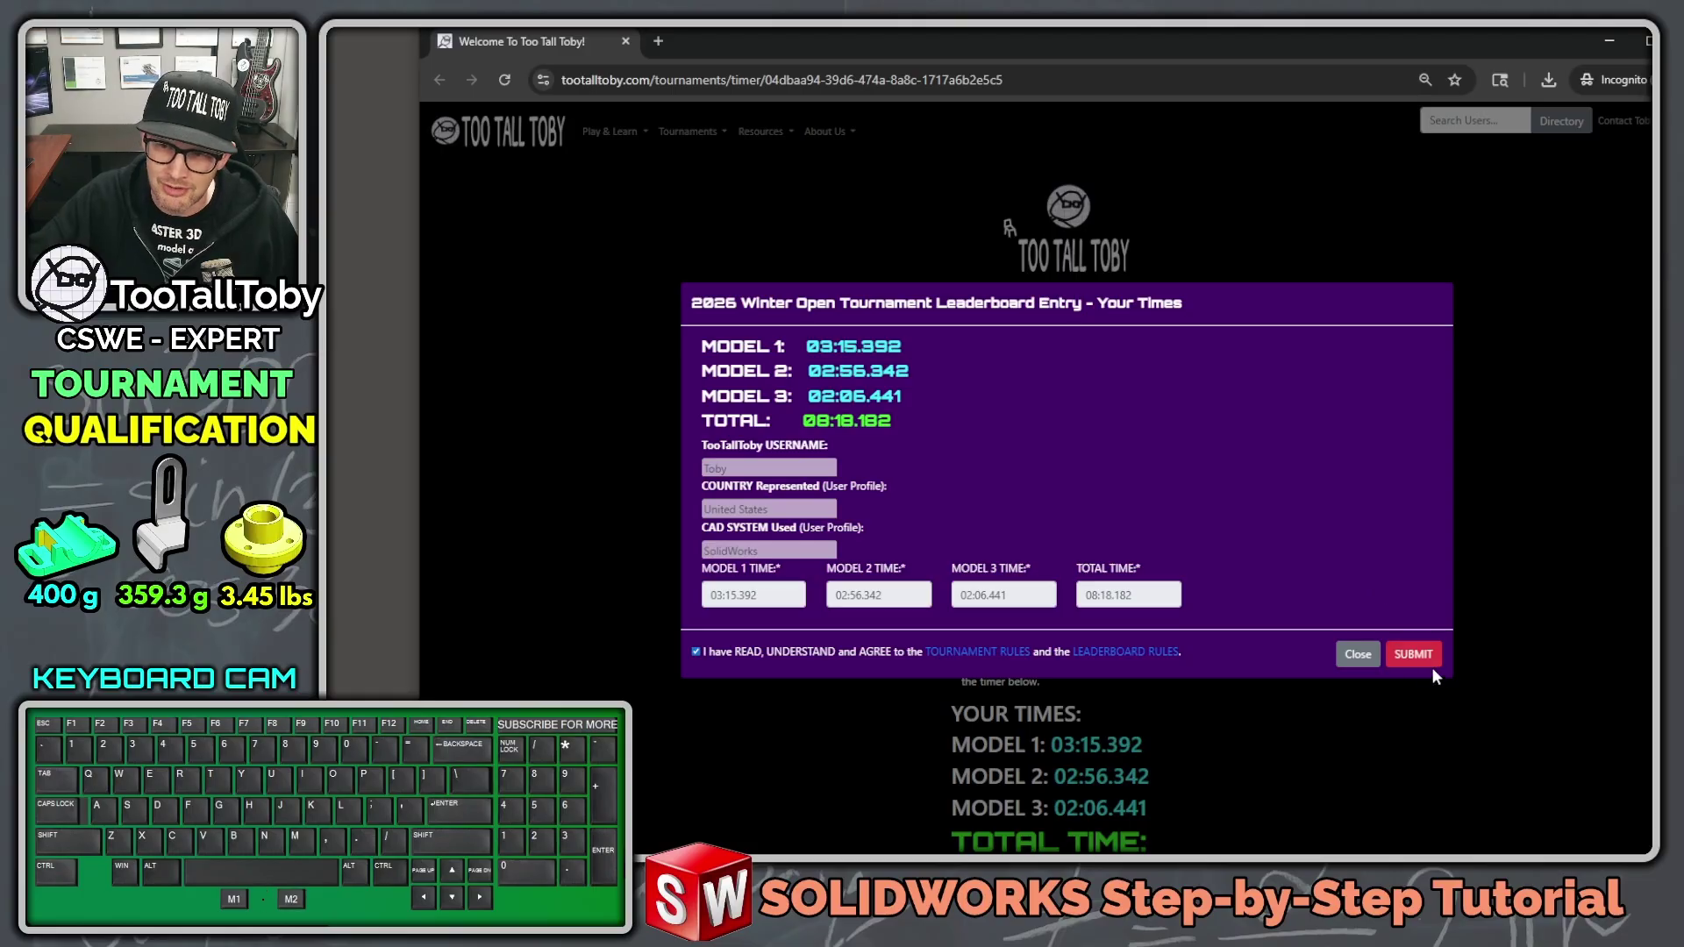
click(1414, 654)
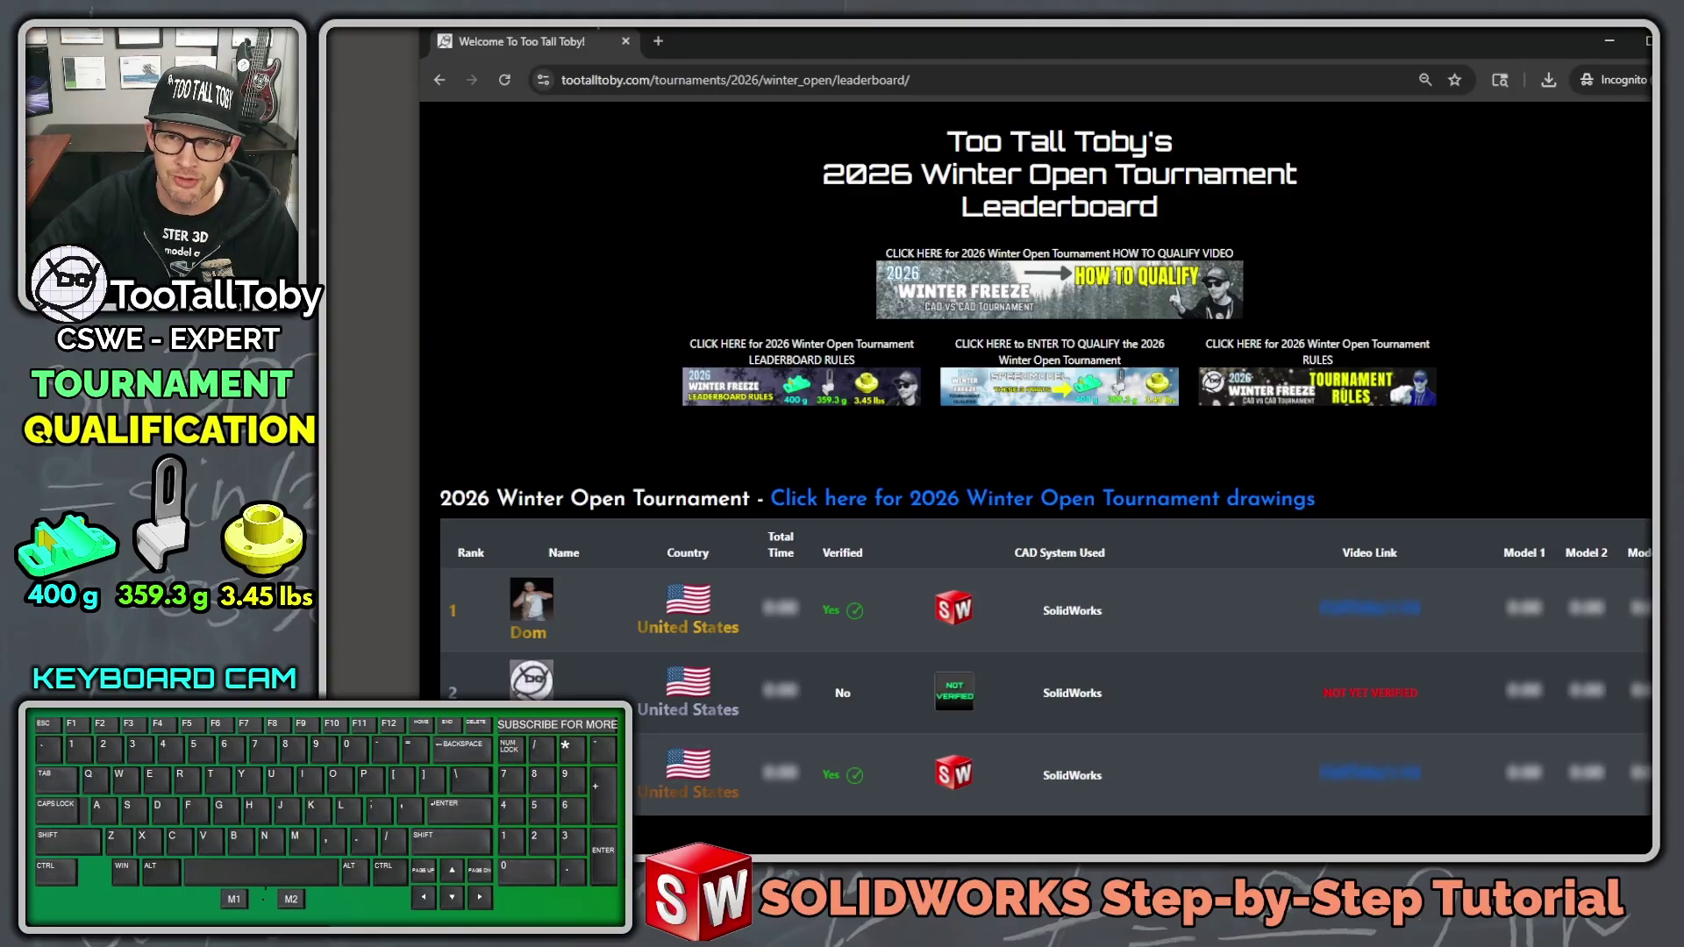
Step: Reposition and resize the browser window to view the 2026 Winter Open Tournament leaderboard table
drag(1152, 51, 1091, 41)
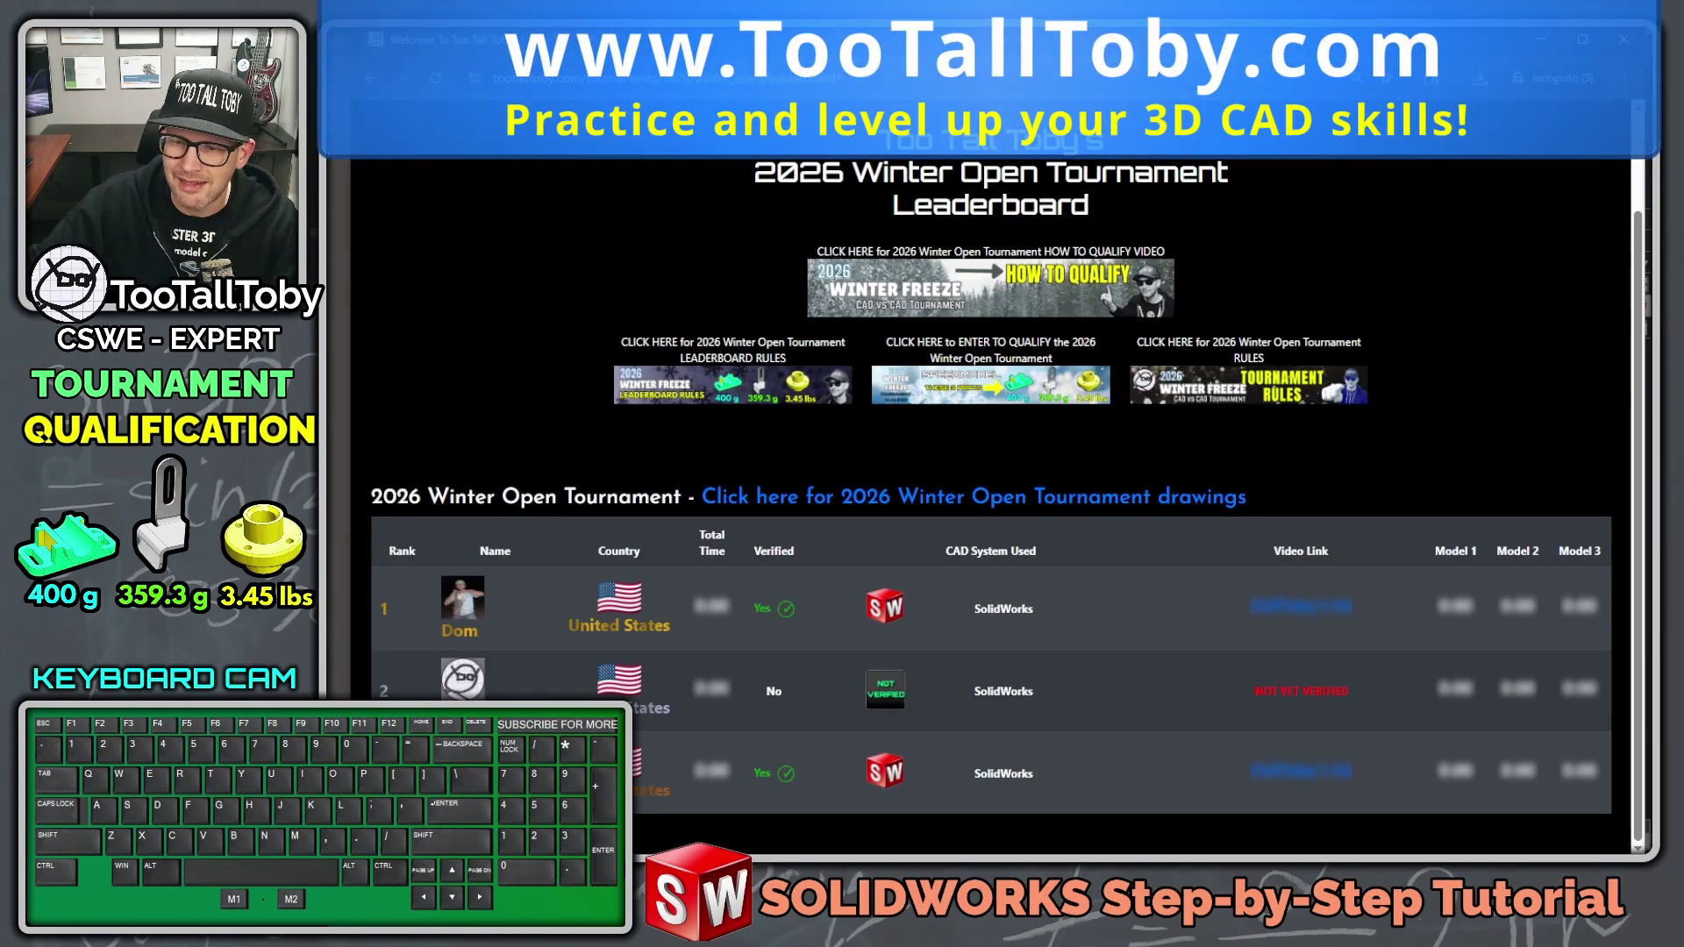
drag(1072, 854, 1067, 726)
scroll(1070, 625, down, 1)
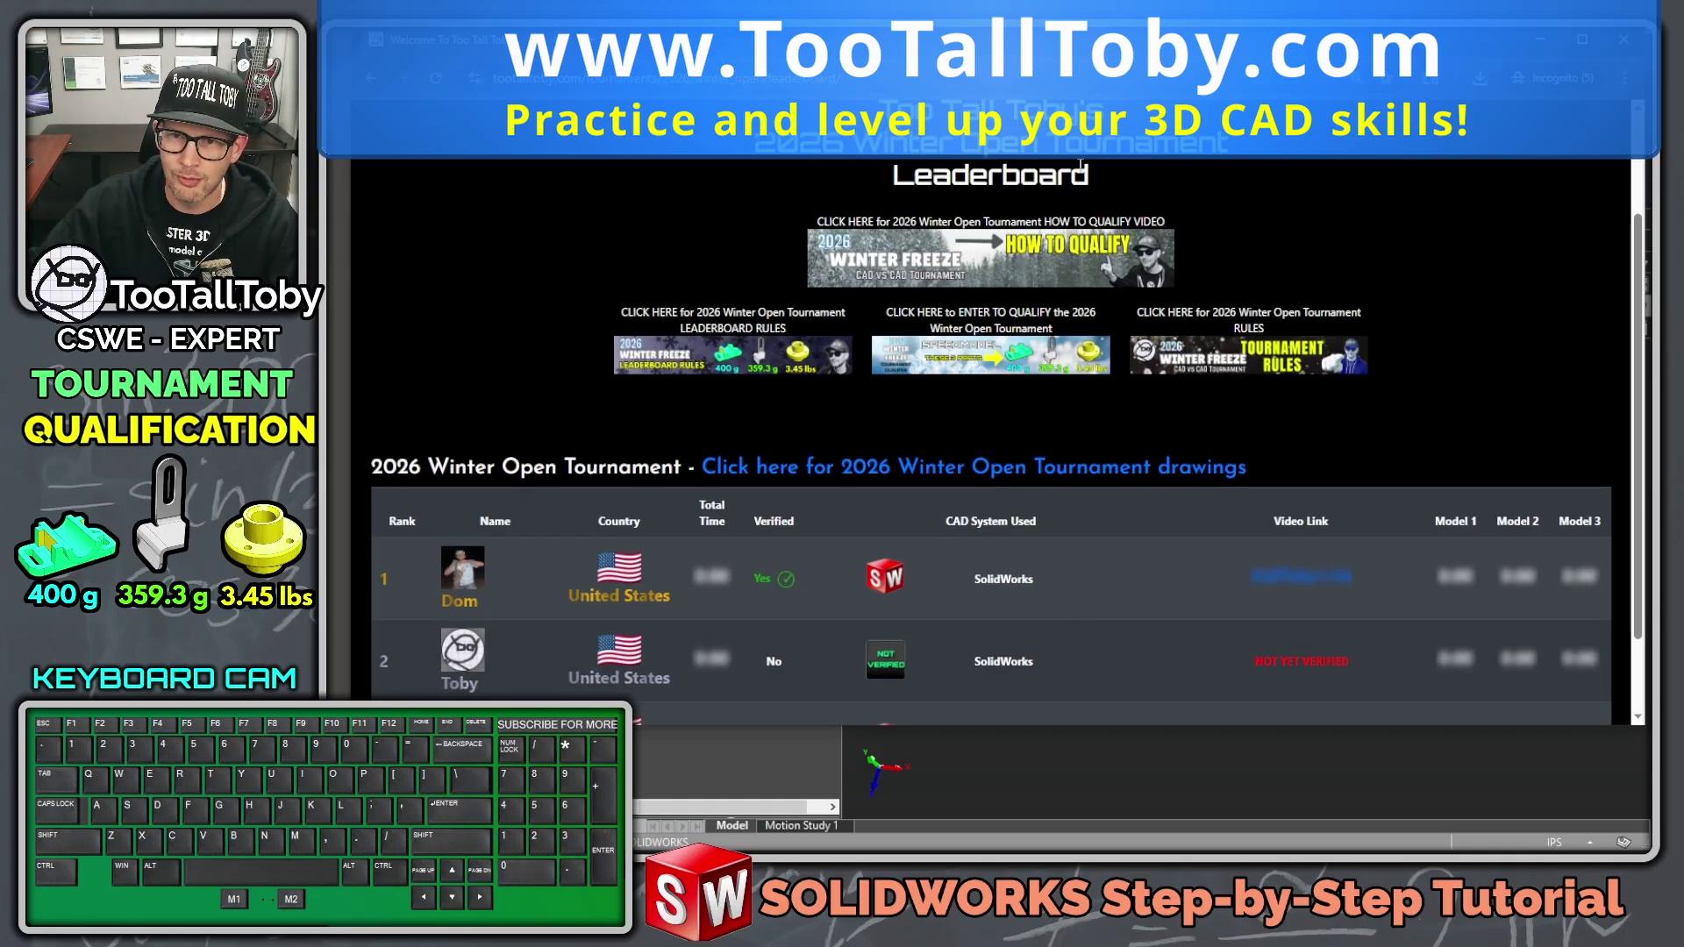
drag(1111, 730, 1112, 798)
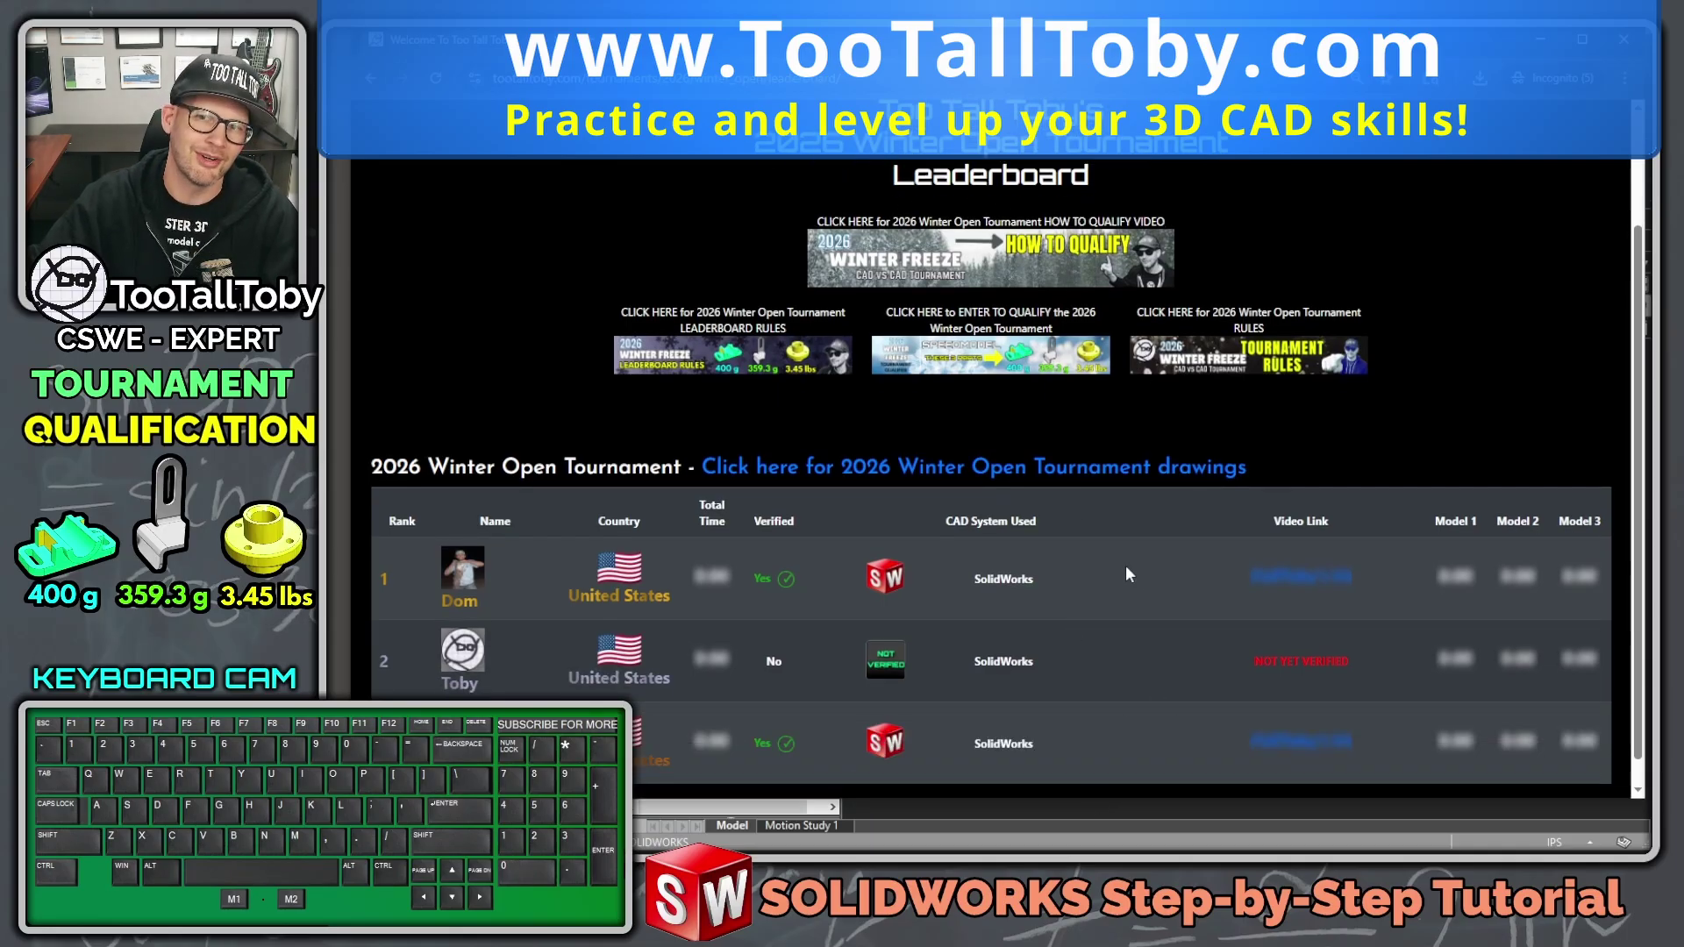